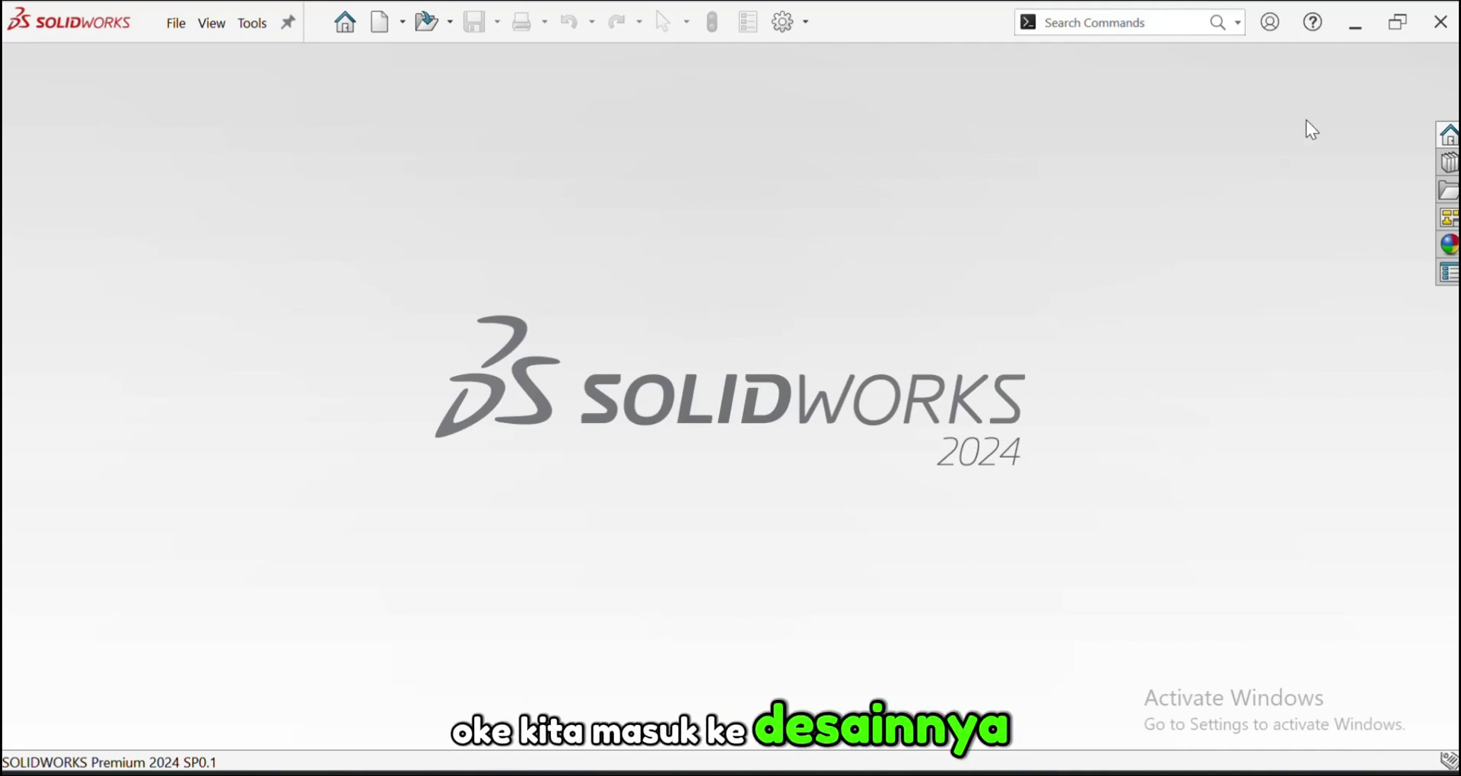
# Minimize SOLIDWORKS and switch to Paint with a blank canvas
pyautogui.click(1346, 38)
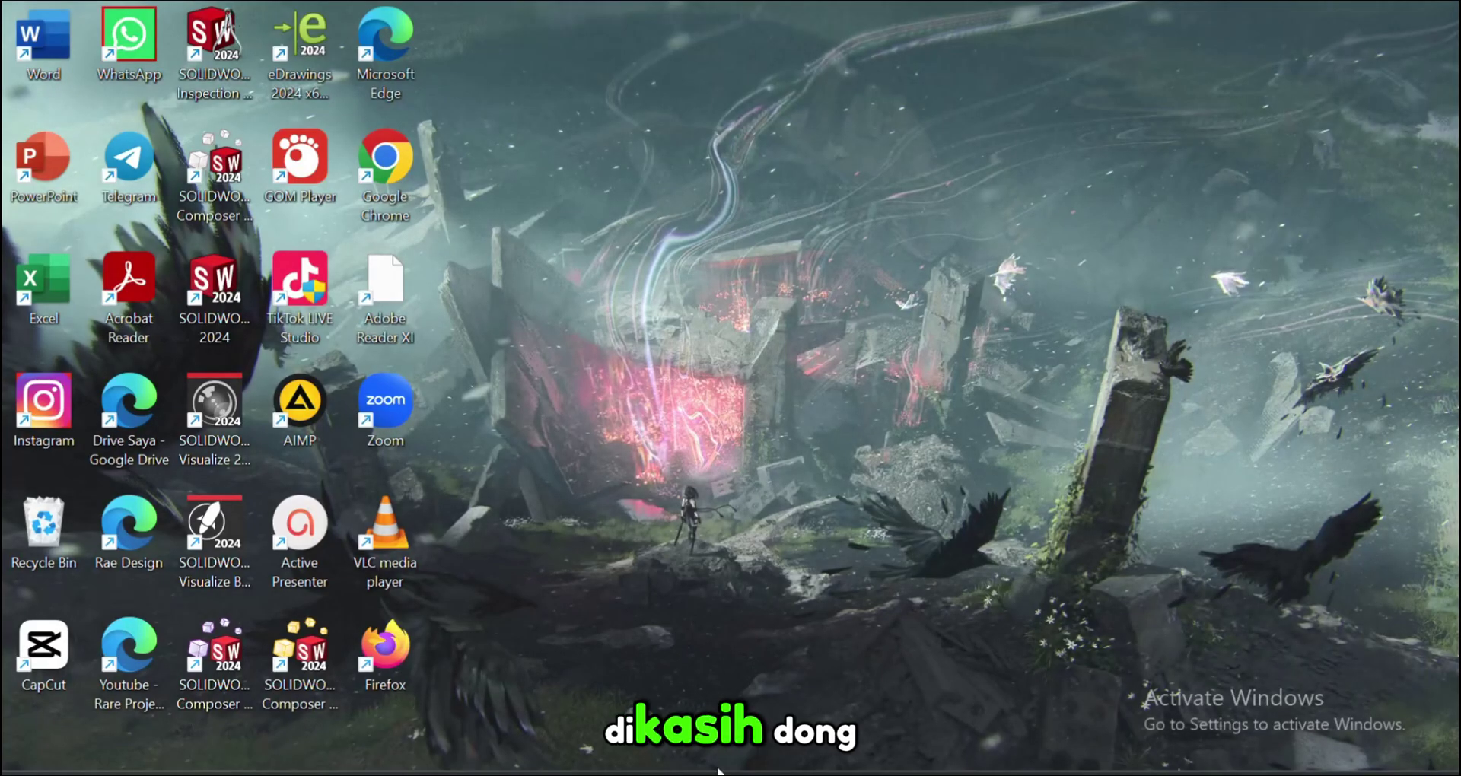
pyautogui.press('super+e')
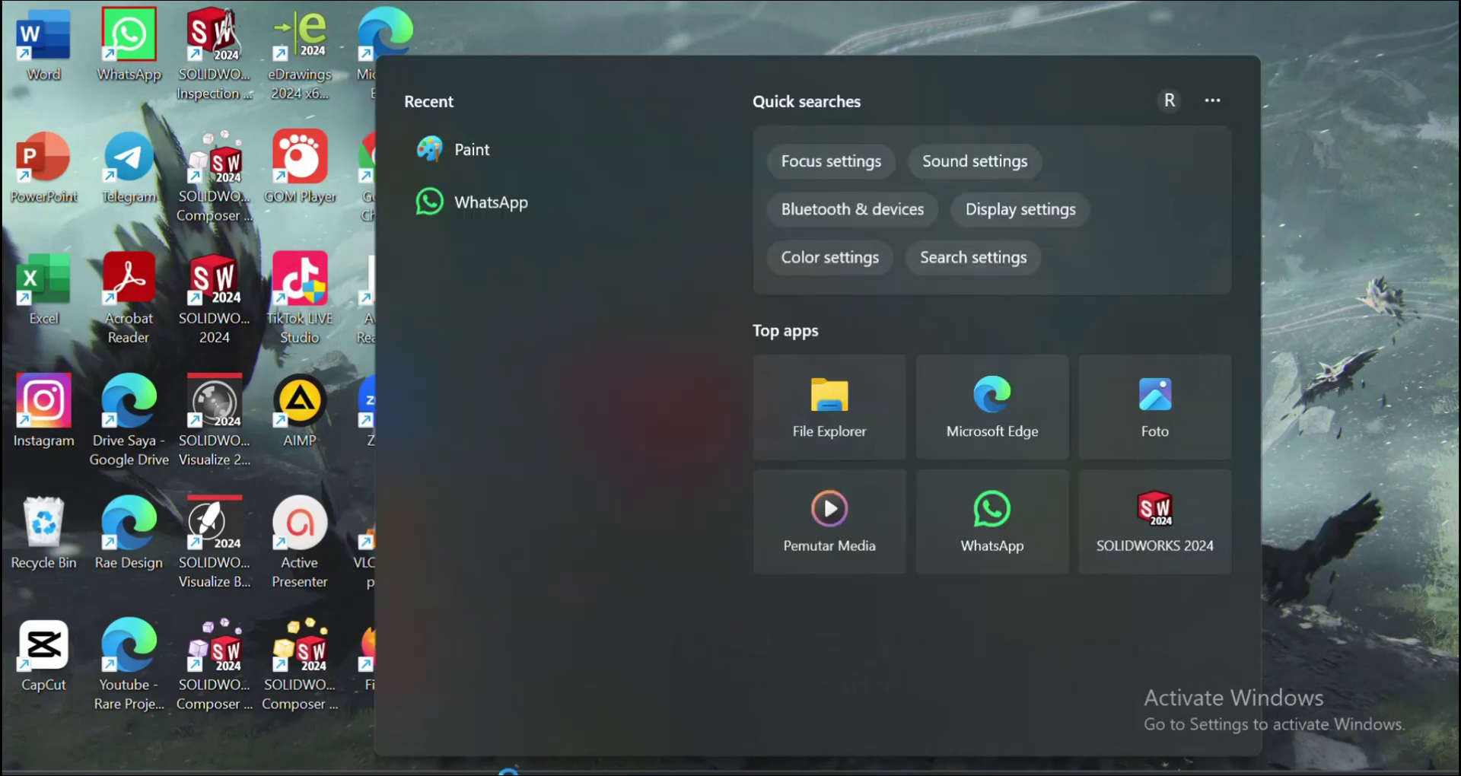
pyautogui.press('Escape')
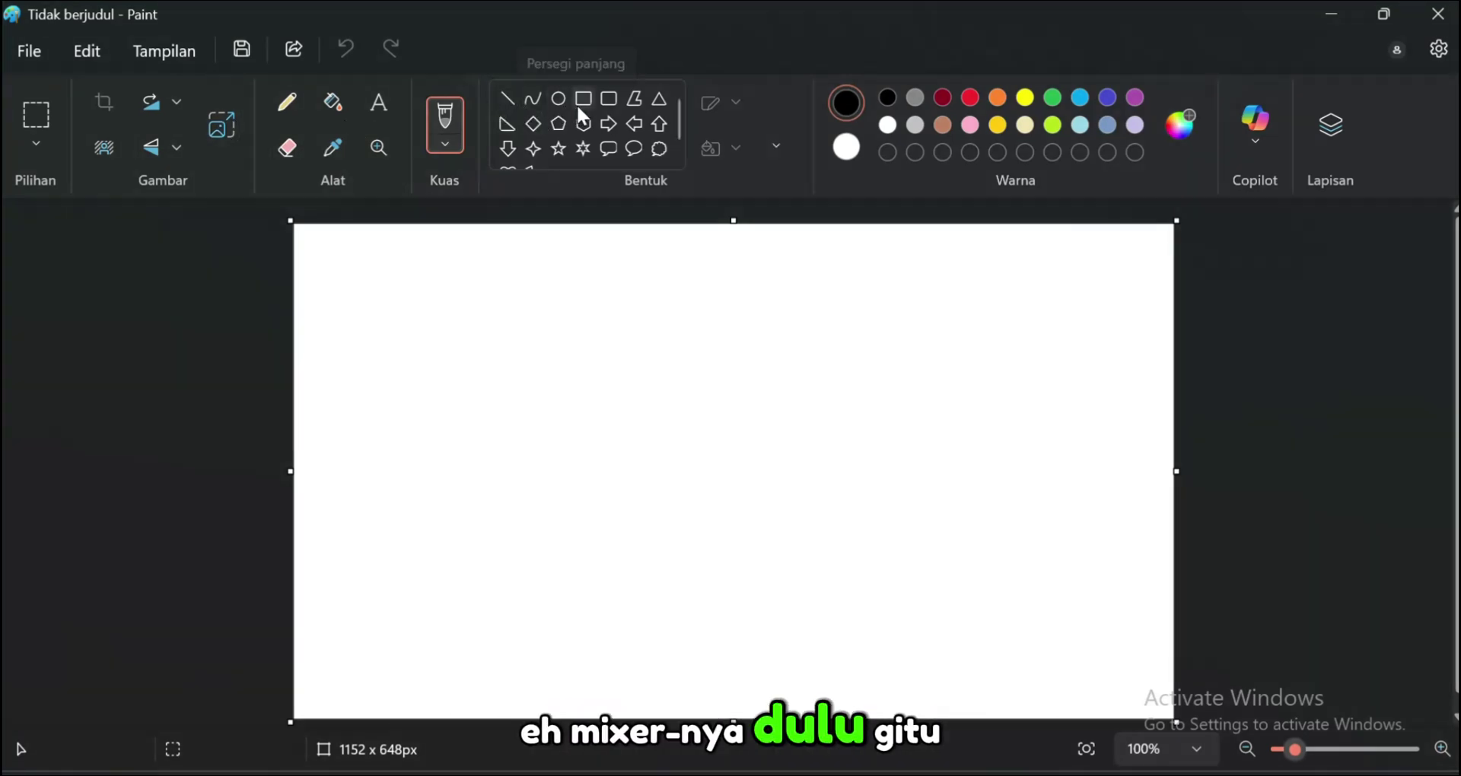
# Draw a black rectangle about 178 × 86 px on the canvas to represent the mixer
pyautogui.click(579, 107)
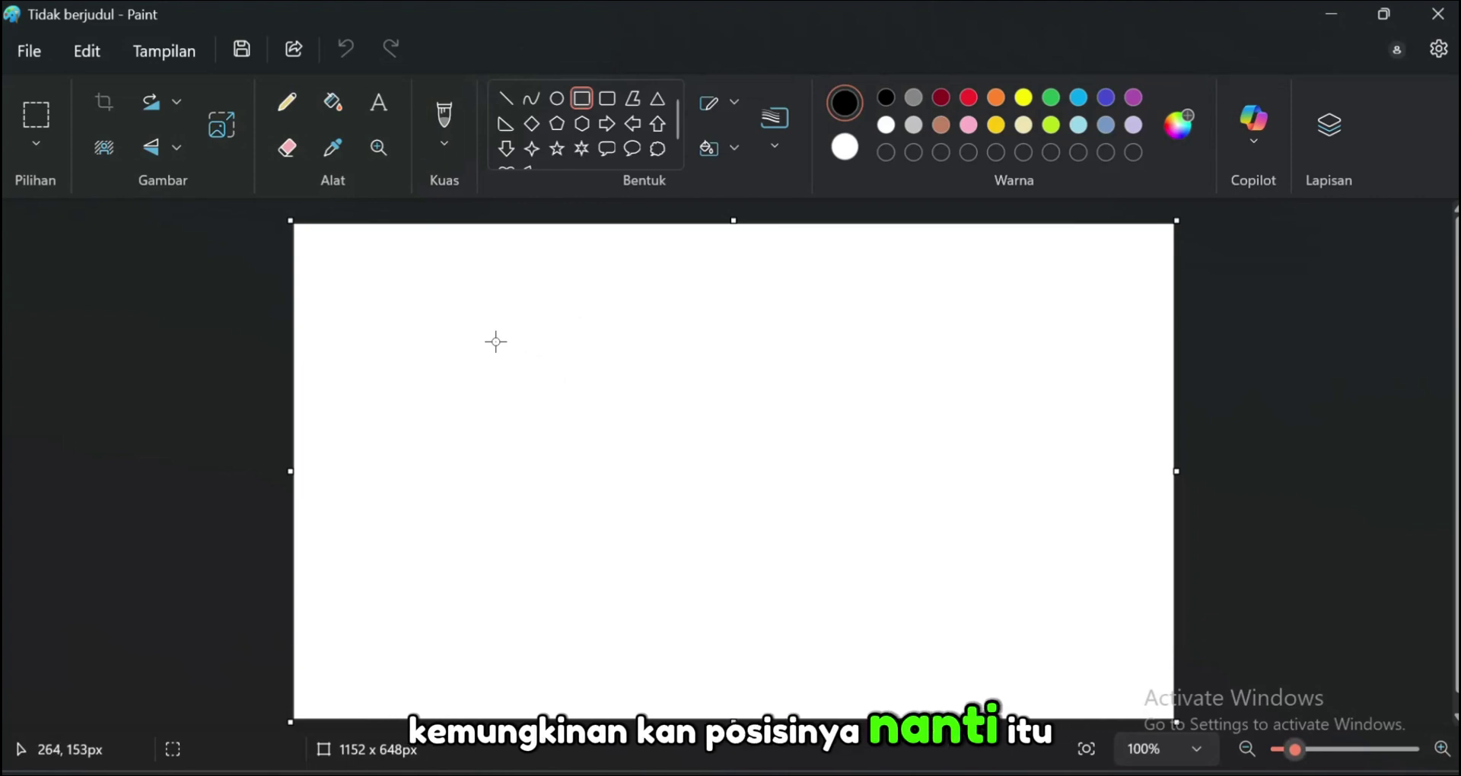
pyautogui.moveTo(496, 339); pyautogui.dragTo(632, 407)
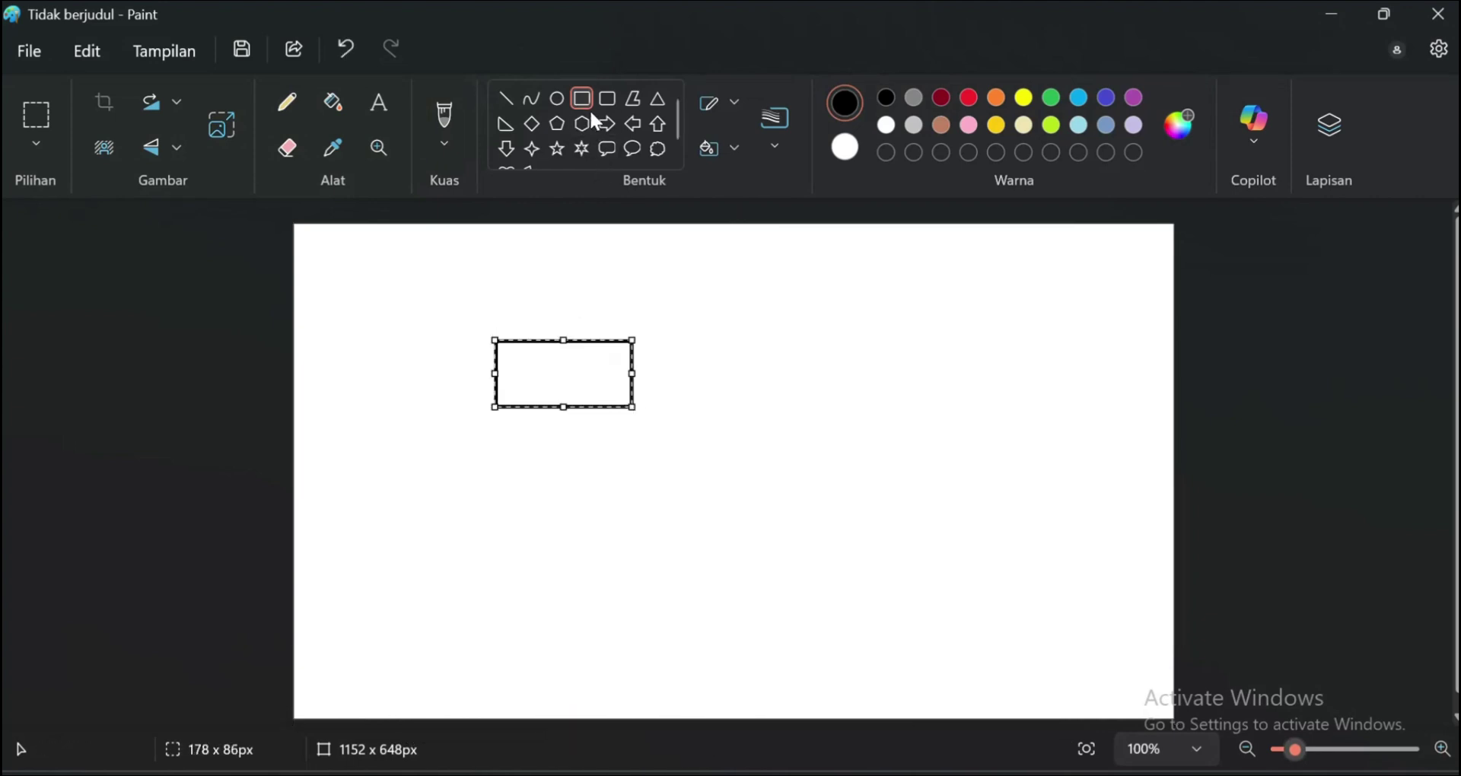
pyautogui.click(941, 98)
pyautogui.click(968, 97)
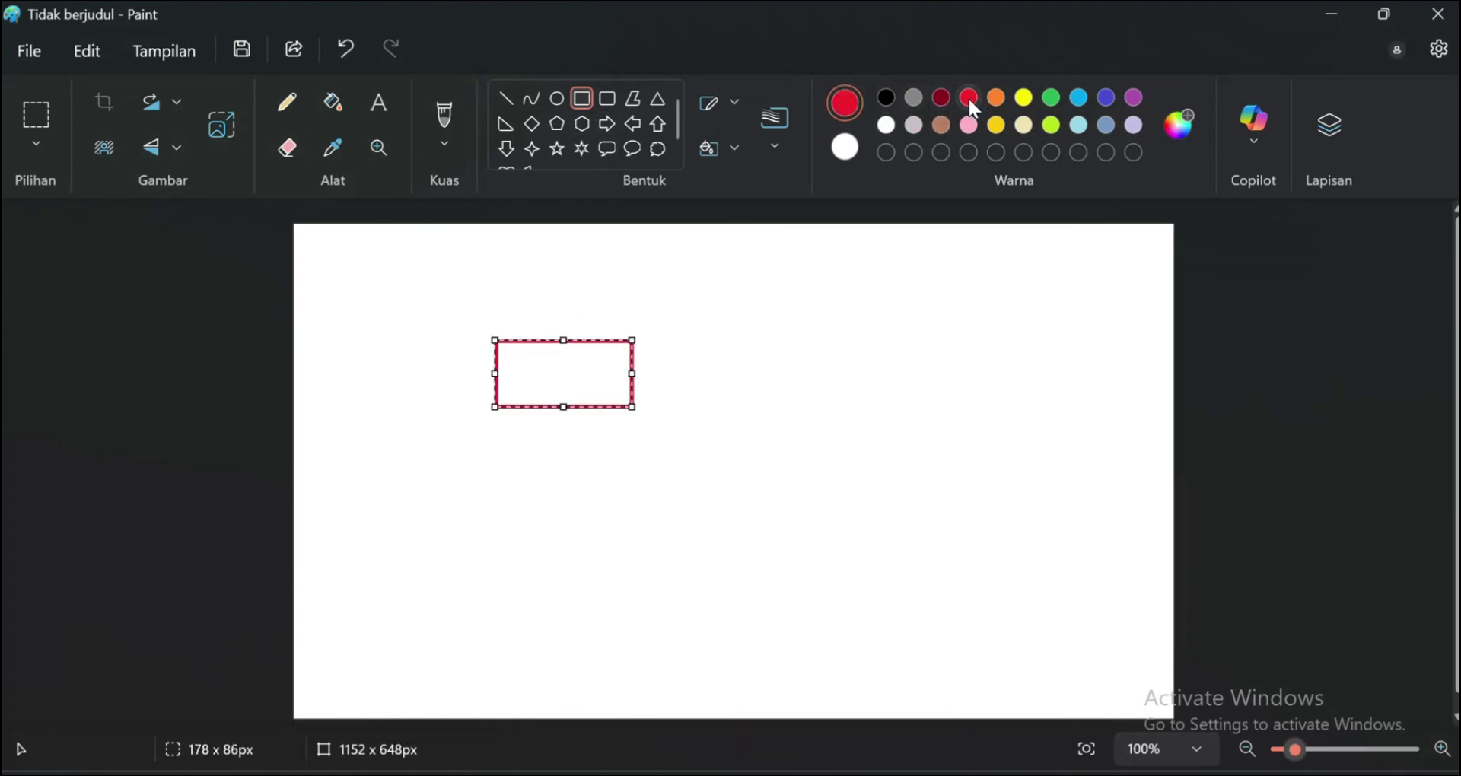
pyautogui.click(886, 97)
pyautogui.click(764, 306)
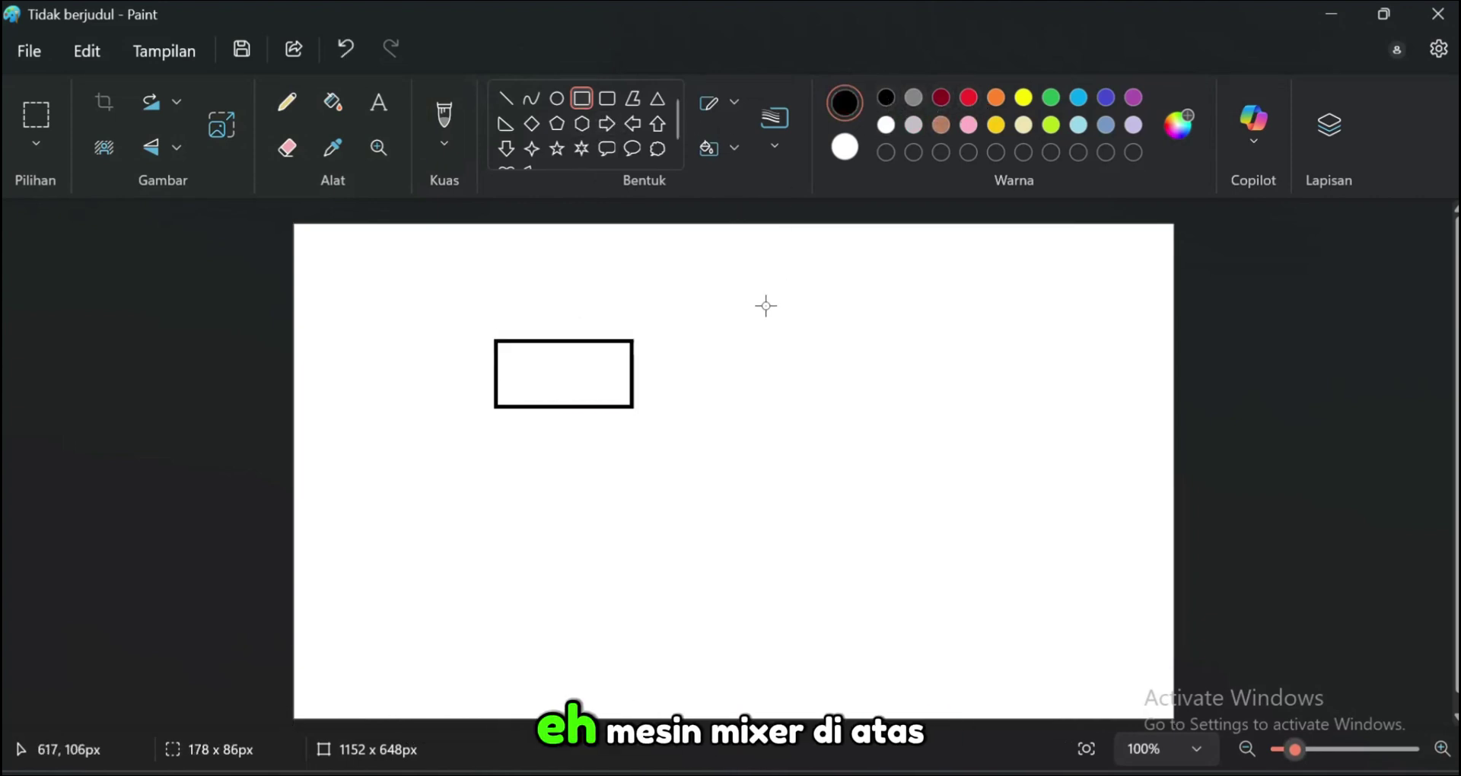
# Draw a wide black rectangle about 282 × 50 px, offset below and to the right of the mixer rectangle
pyautogui.click(966, 98)
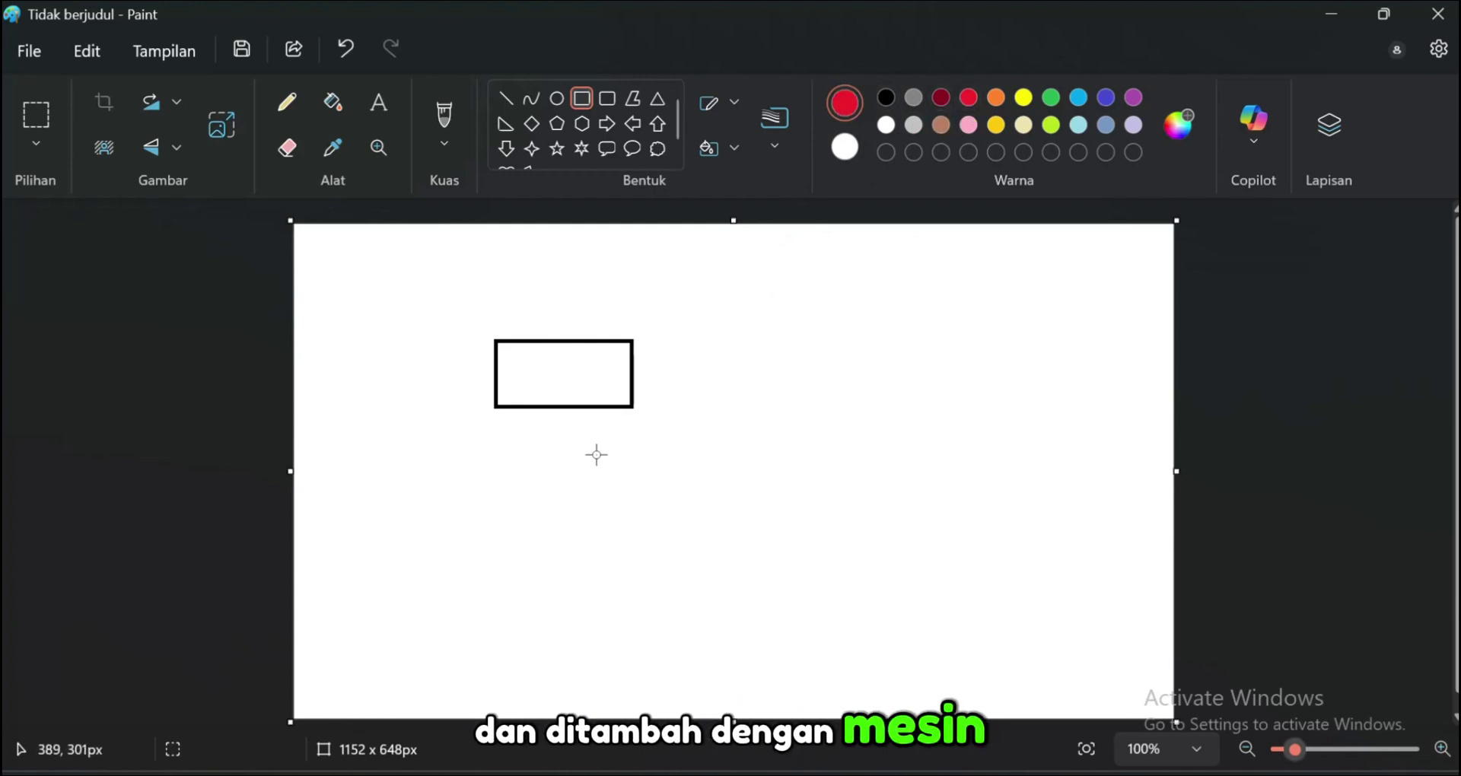
pyautogui.moveTo(584, 438); pyautogui.dragTo(800, 477)
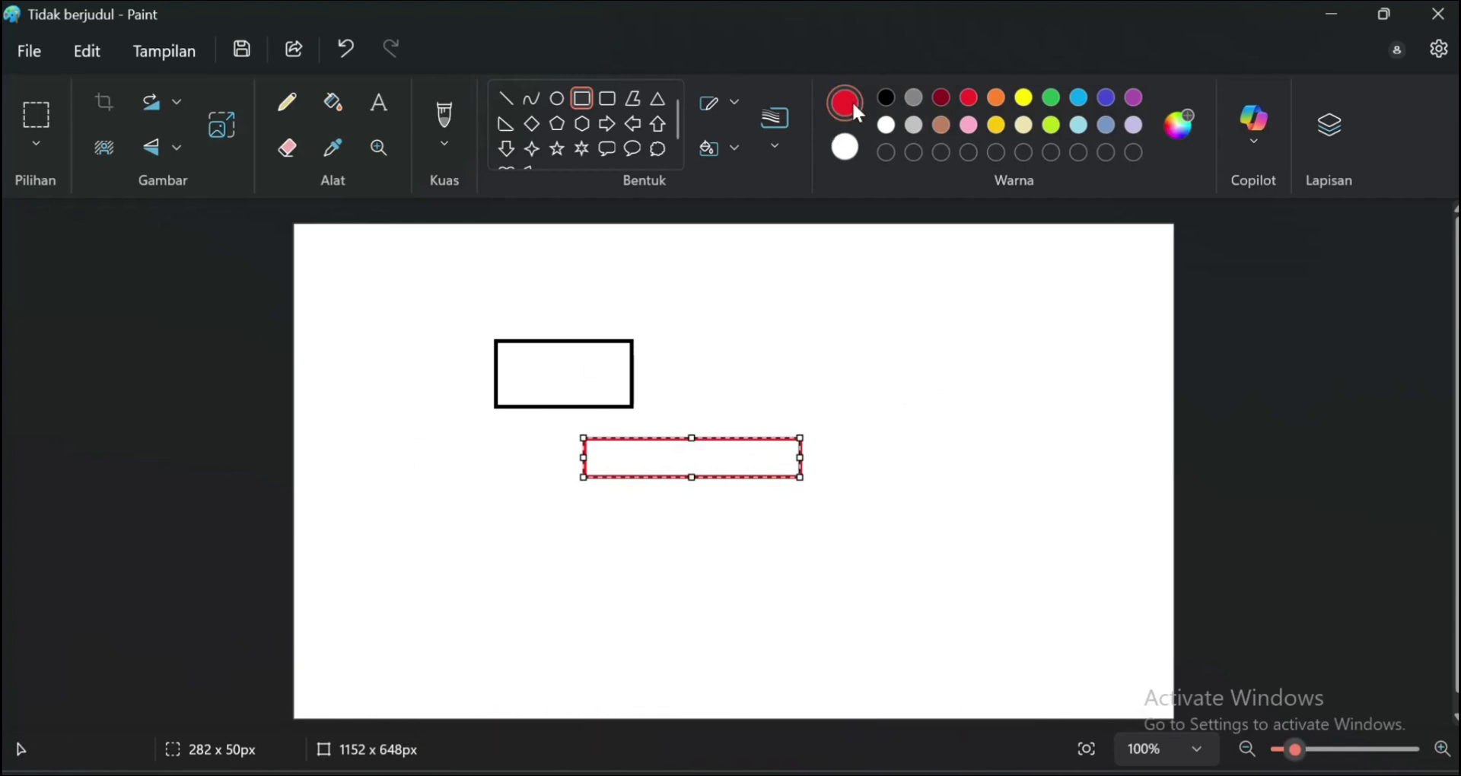
pyautogui.click(887, 97)
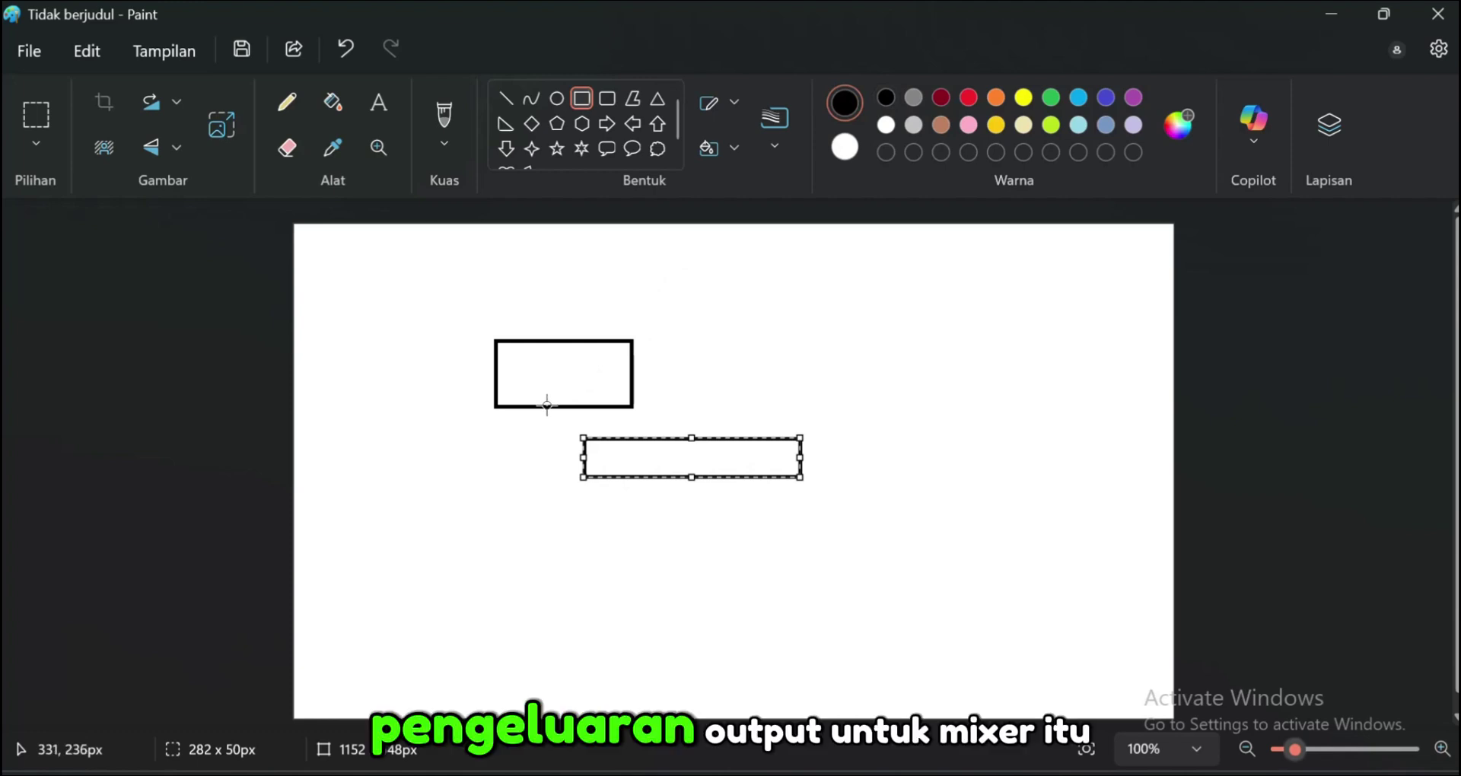
# Add a black outlet about 48 × 25 px under the mixer and a grey inlet about 33 × 22 px on the lower rectangle
pyautogui.moveTo(545, 405); pyautogui.dragTo(585, 424)
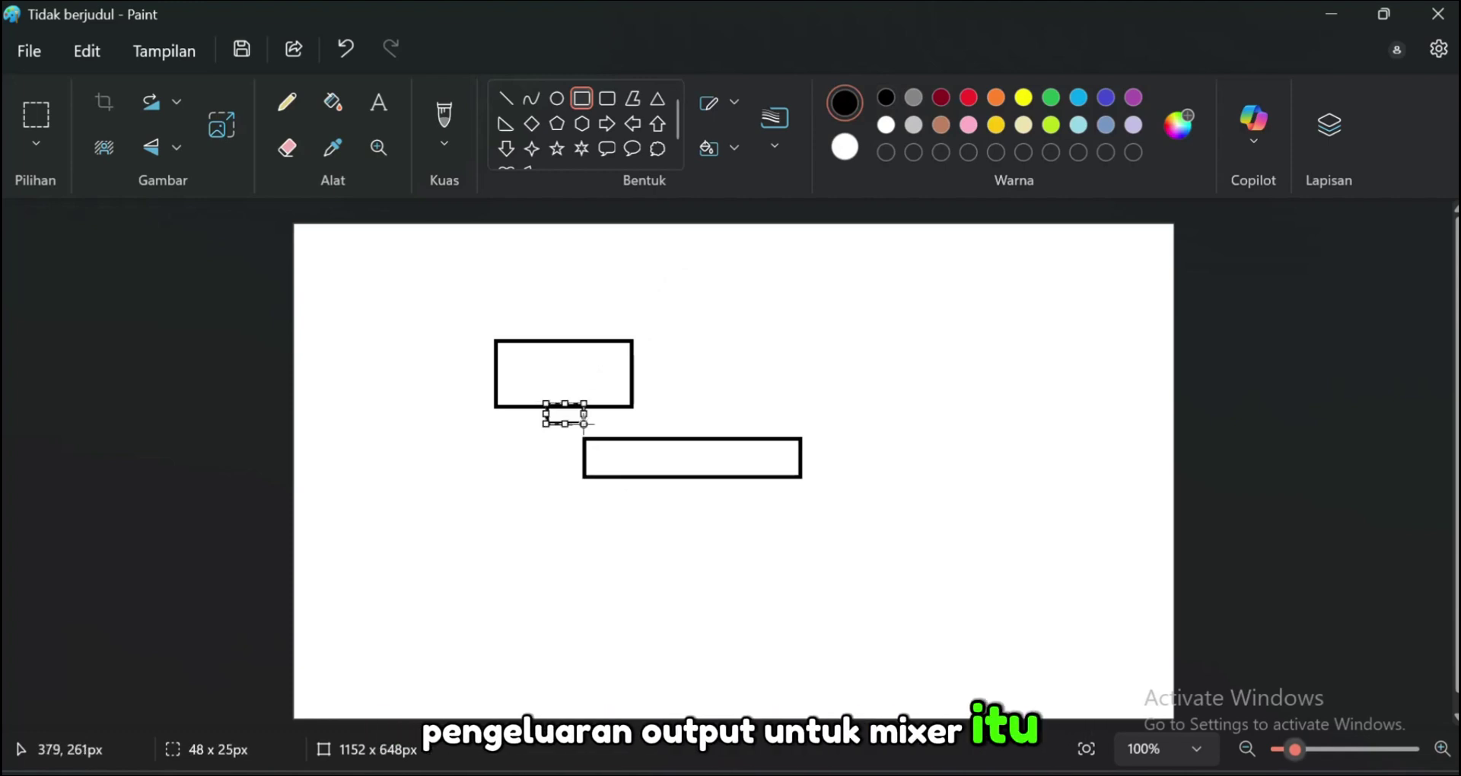
pyautogui.click(805, 363)
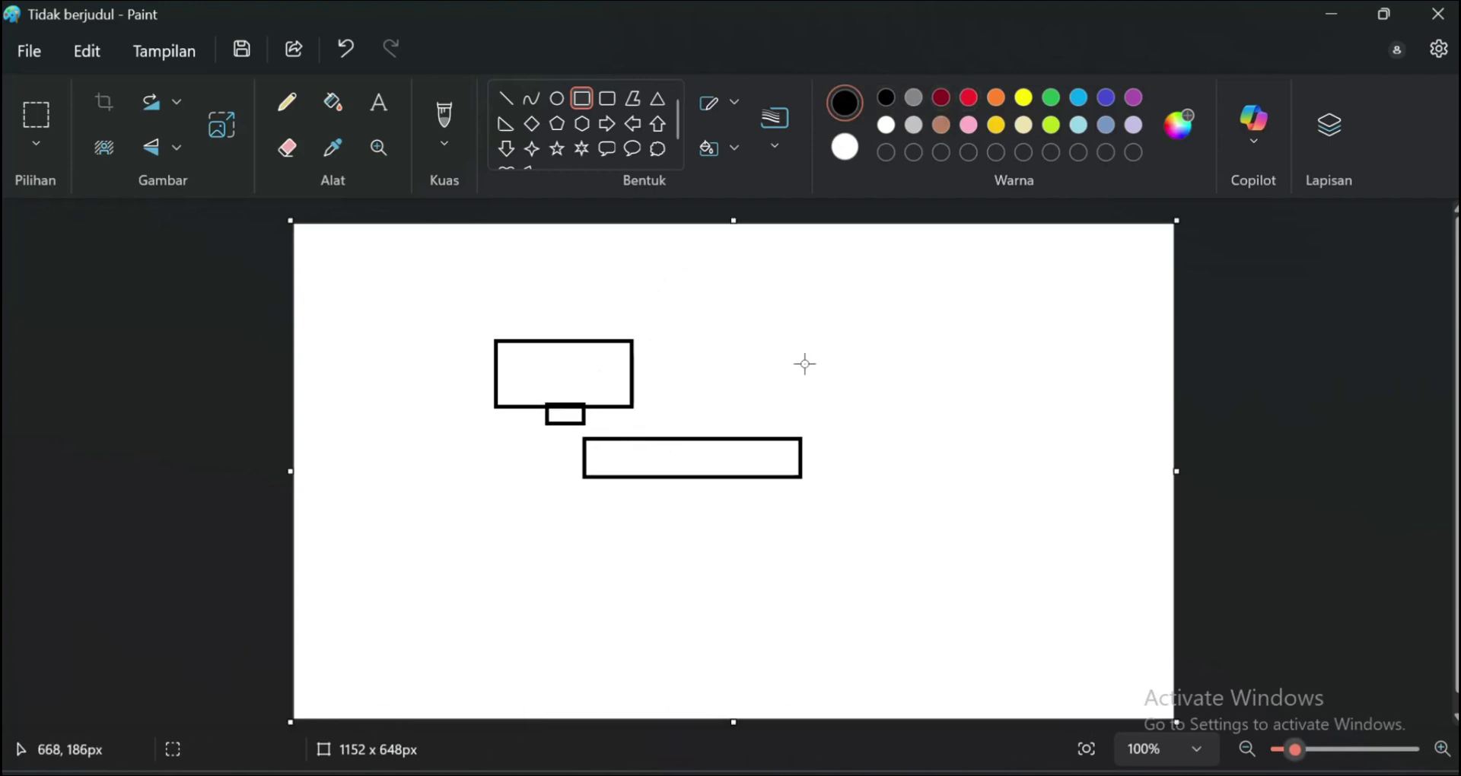
pyautogui.click(911, 99)
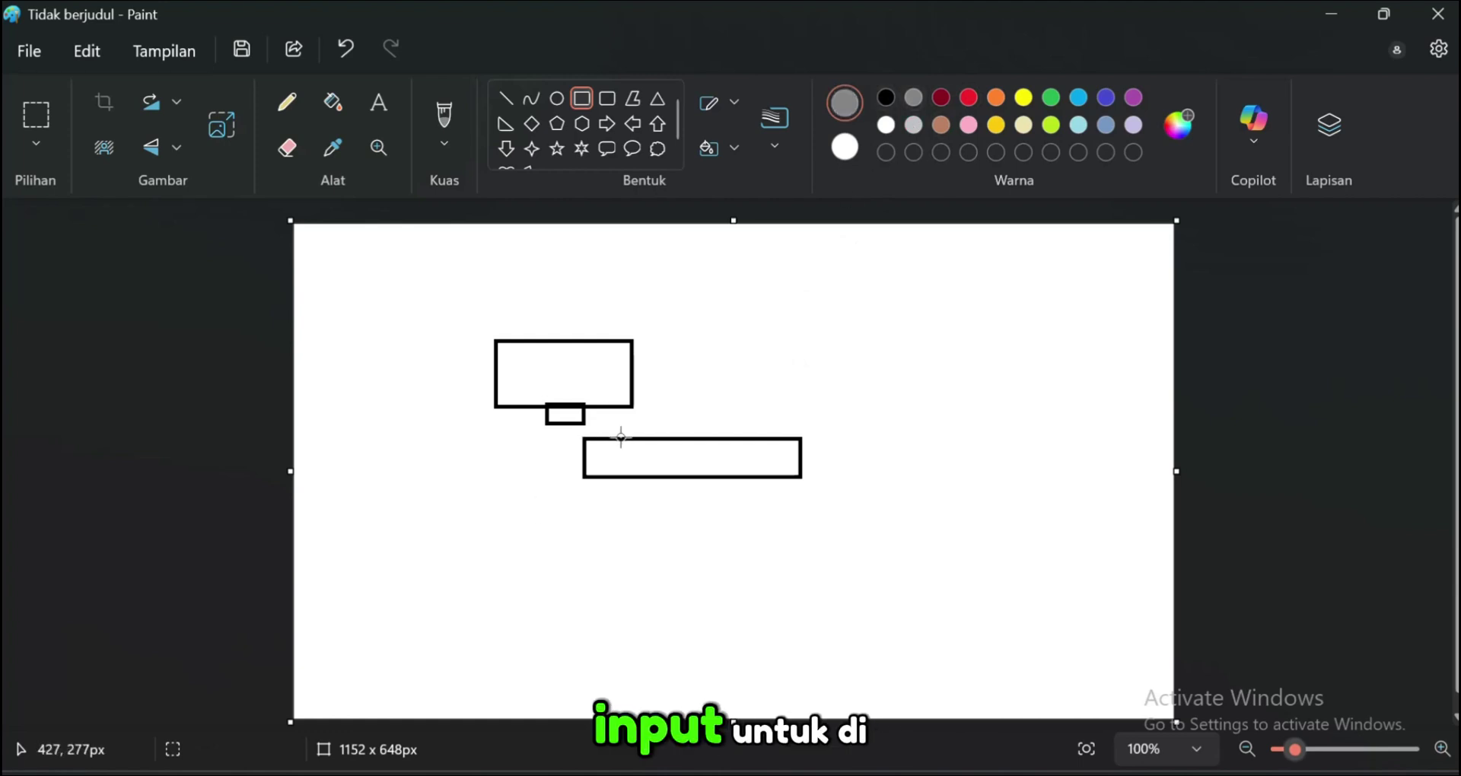
pyautogui.moveTo(621, 438); pyautogui.dragTo(605, 420)
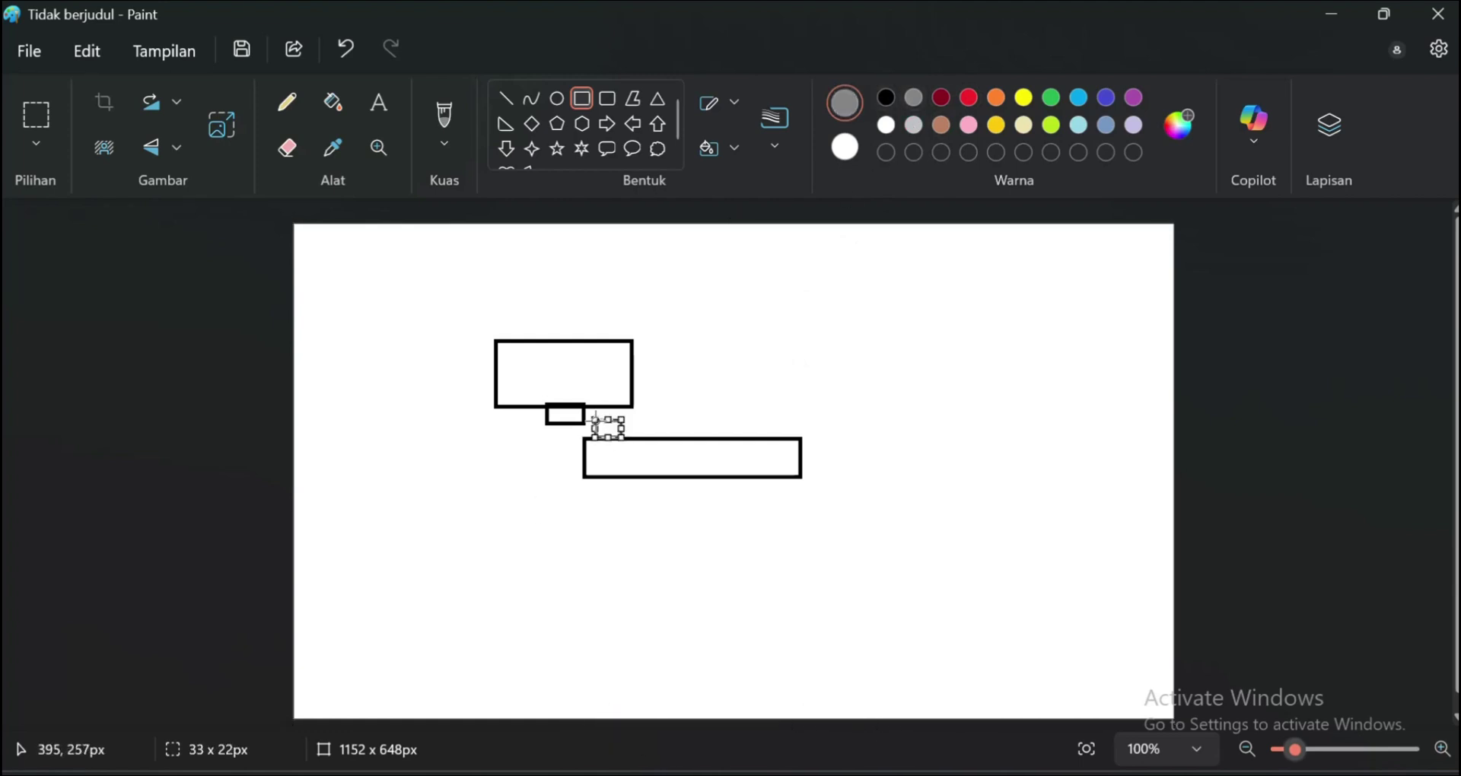
pyautogui.click(856, 368)
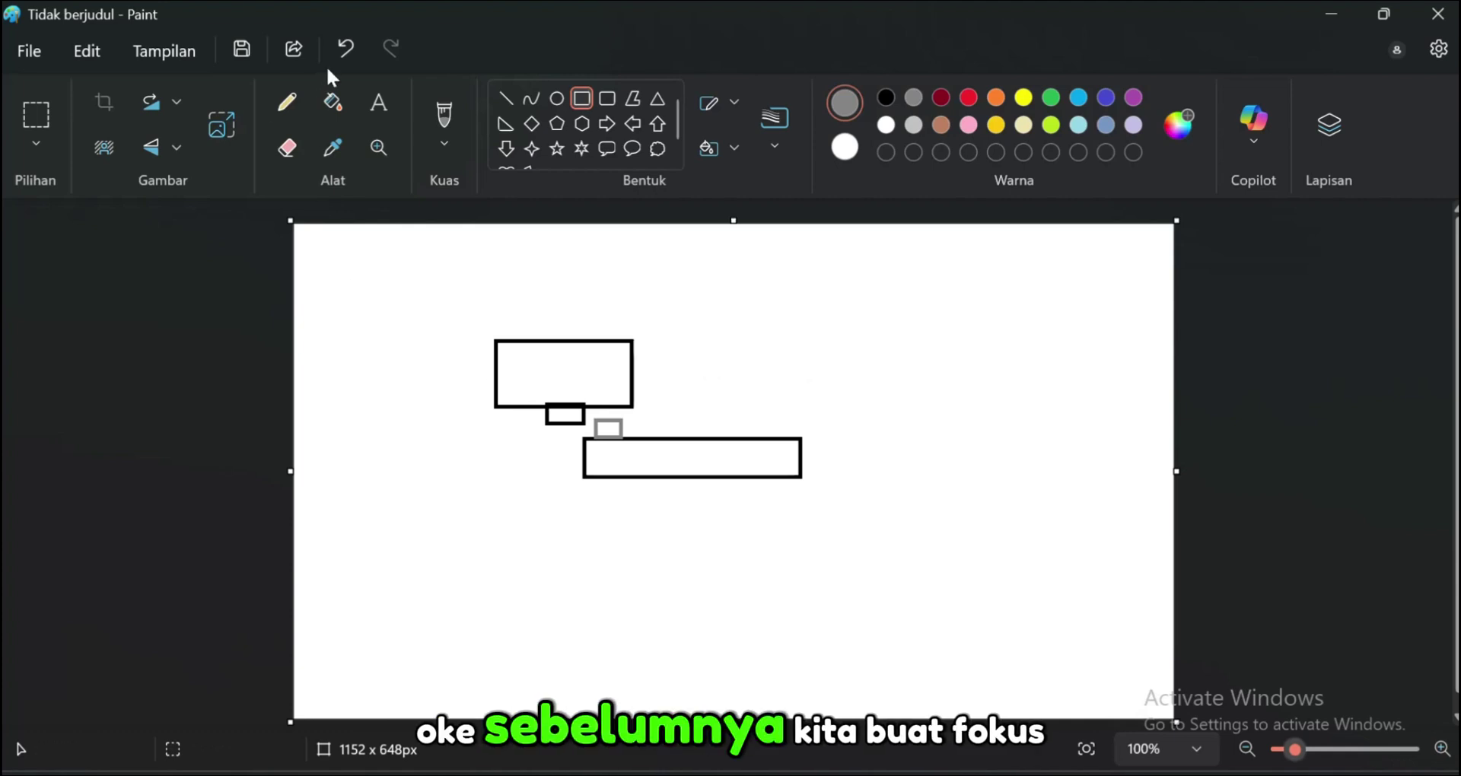
# Undo all the drawn rectangles to clear the canvas
pyautogui.click(346, 51)
pyautogui.click(346, 50)
pyautogui.click(347, 50)
pyautogui.click(346, 50)
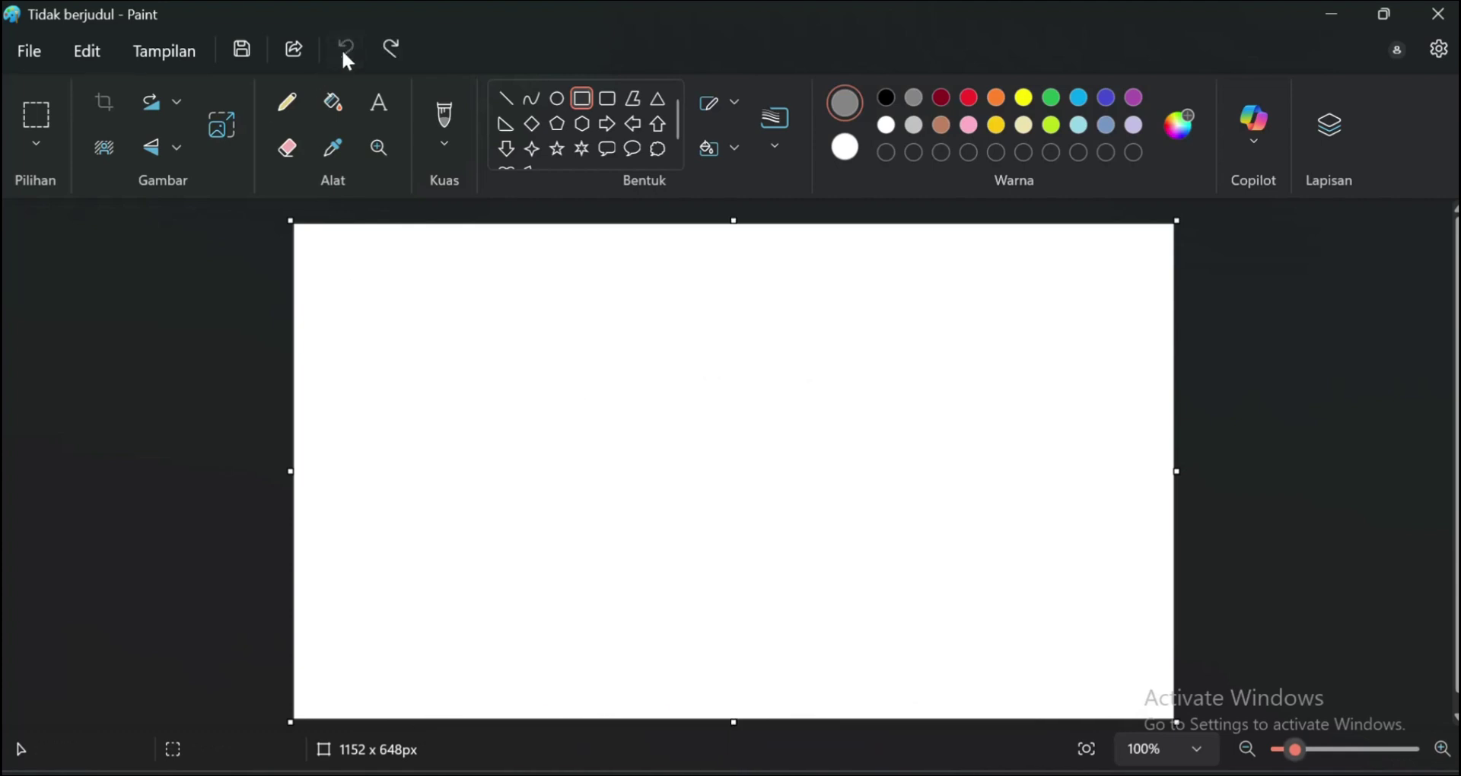
# Draw the front view as a grey circle with a three-line neck on top, about 94 px wide
pyautogui.click(557, 99)
pyautogui.moveTo(433, 418); pyautogui.dragTo(557, 313)
pyautogui.click(502, 99)
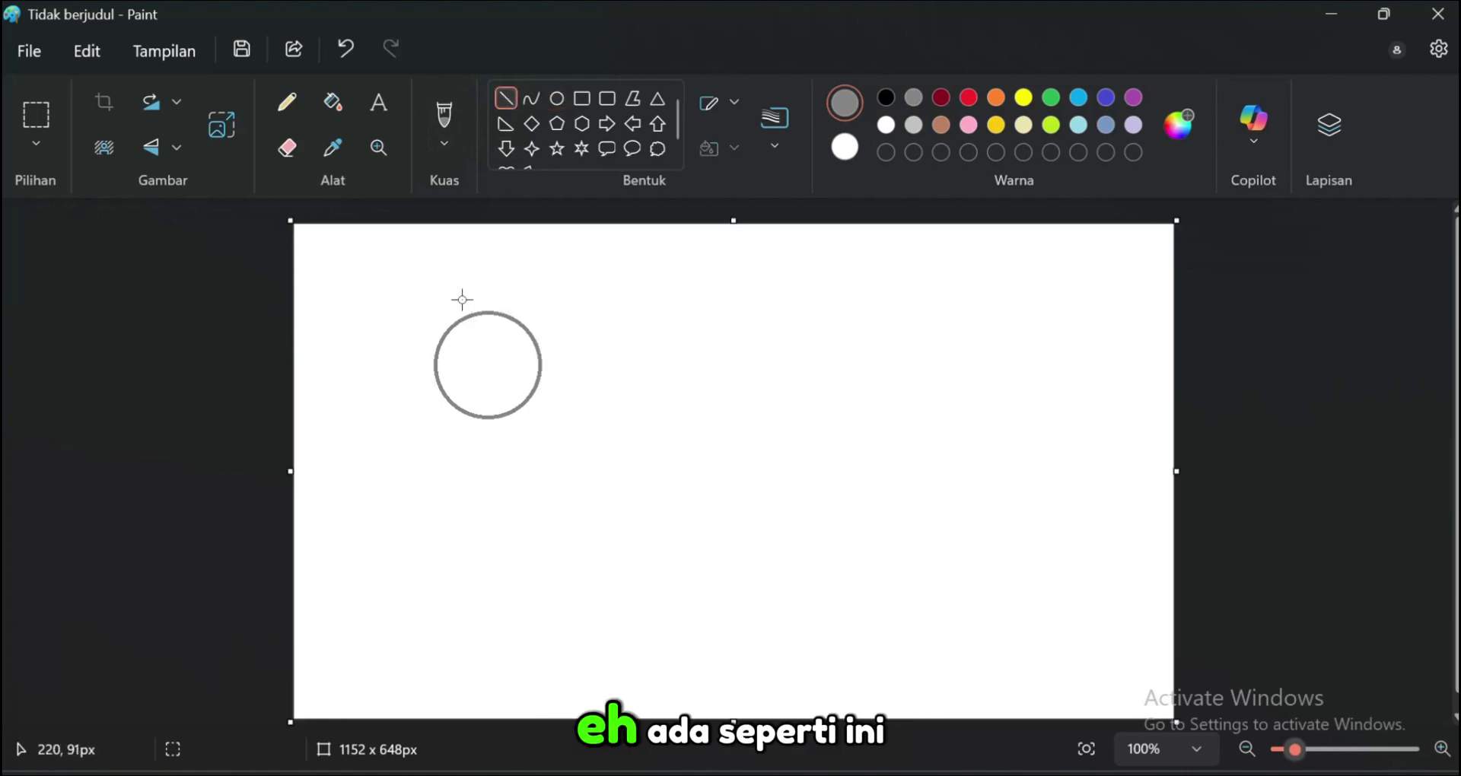
pyautogui.moveTo(462, 316); pyautogui.dragTo(476, 277)
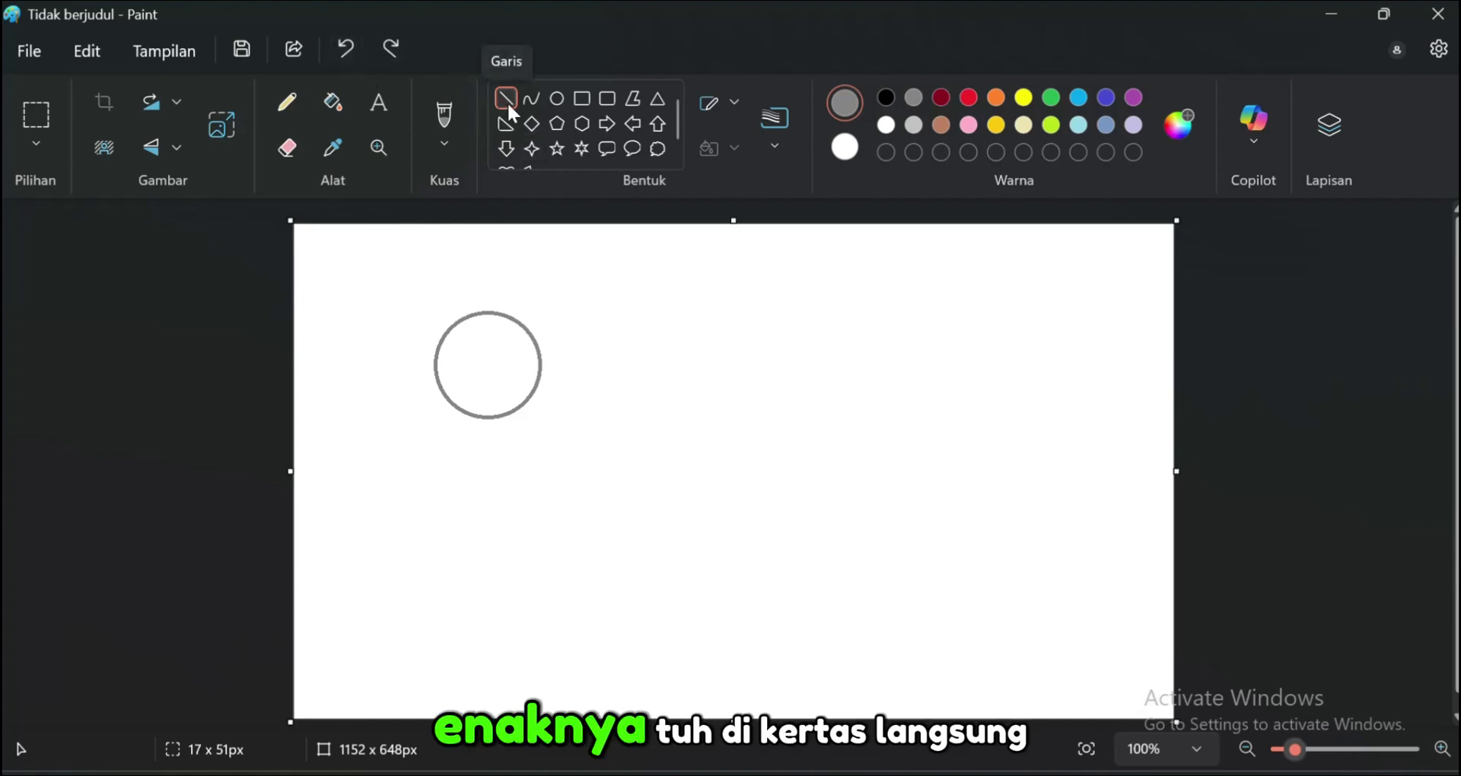
pyautogui.moveTo(454, 322)
pyautogui.mouseDown()
pyautogui.moveTo(454, 286)
pyautogui.moveTo(526, 284)
pyautogui.mouseUp()
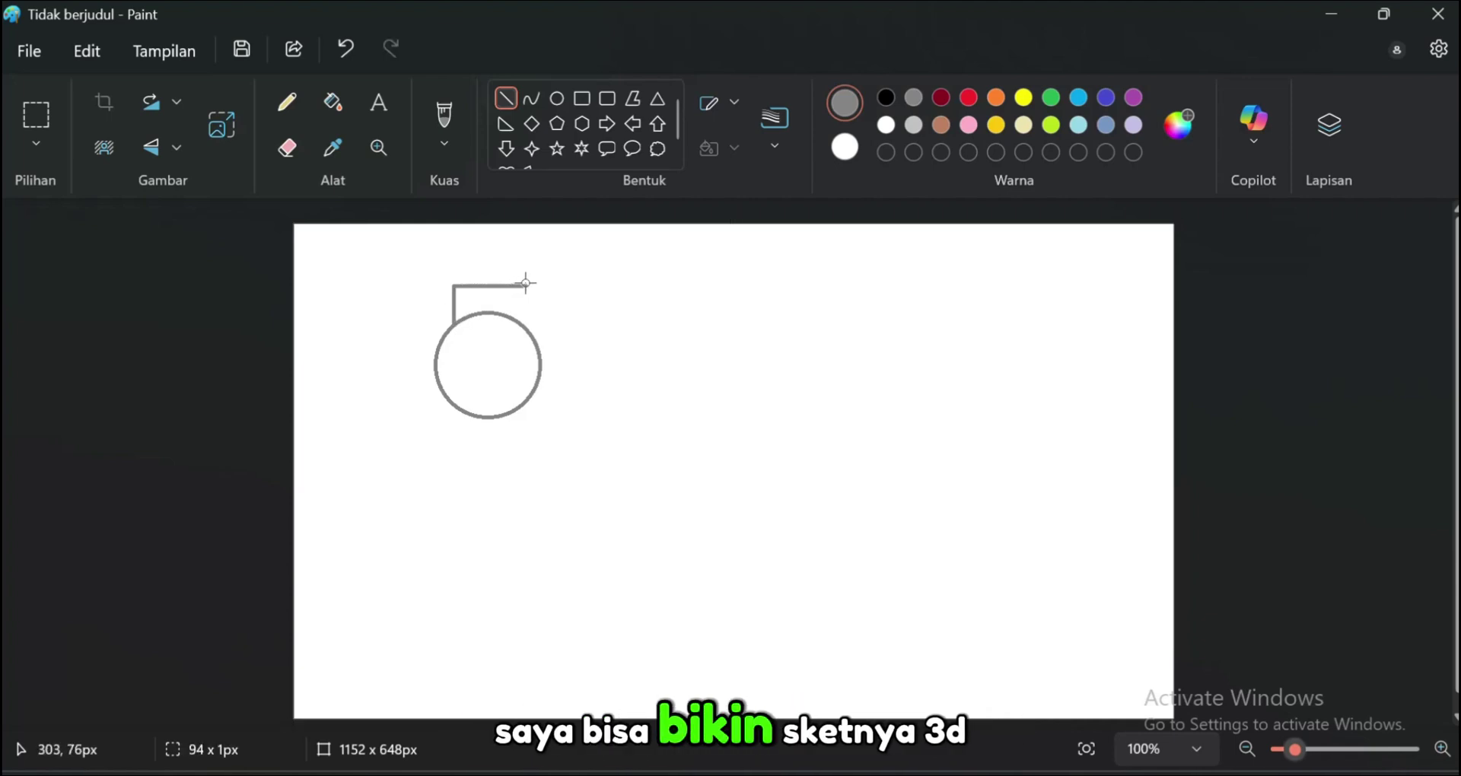
pyautogui.click(547, 301)
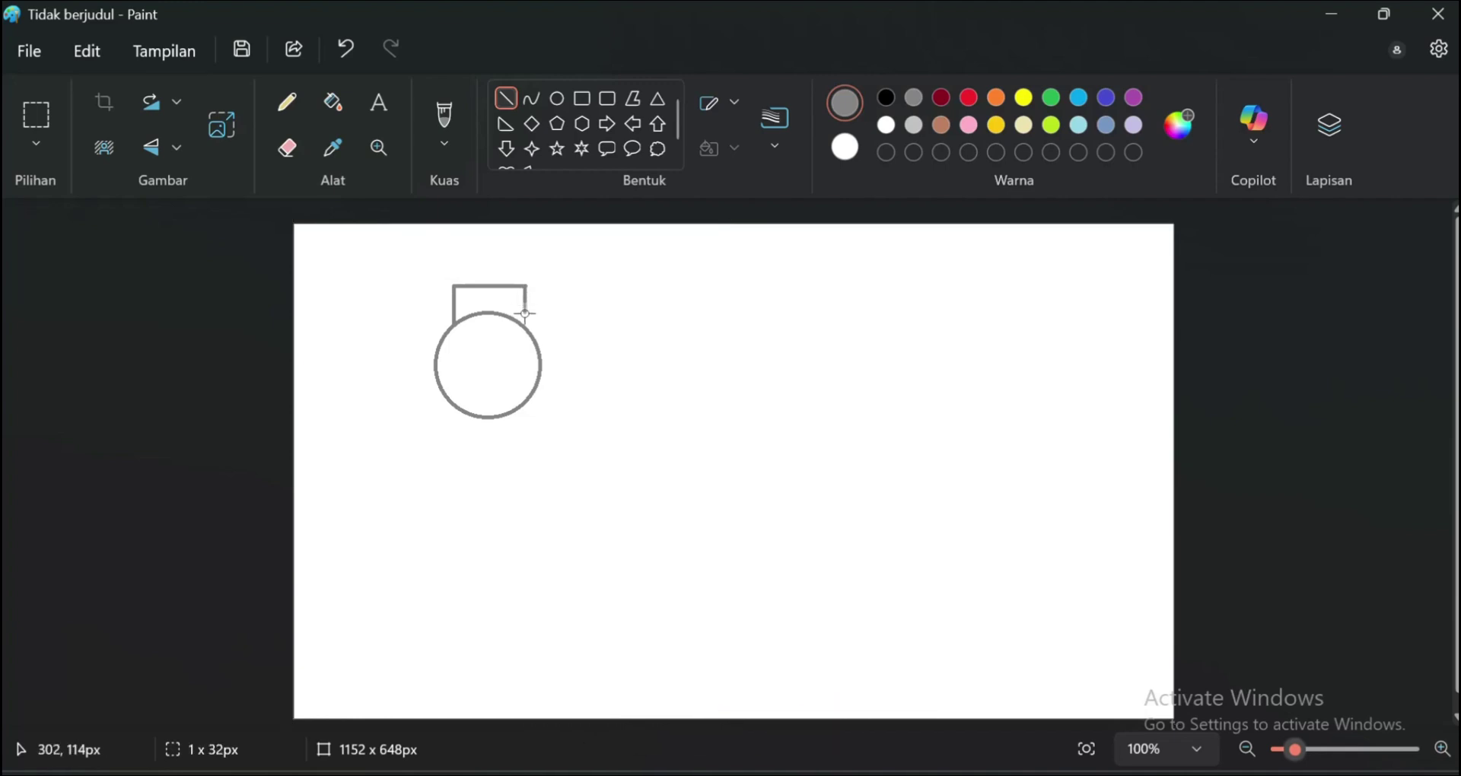
pyautogui.moveTo(525, 313); pyautogui.dragTo(526, 324)
# Erase the circle's upper arc between the two neck lines
pyautogui.click(287, 148)
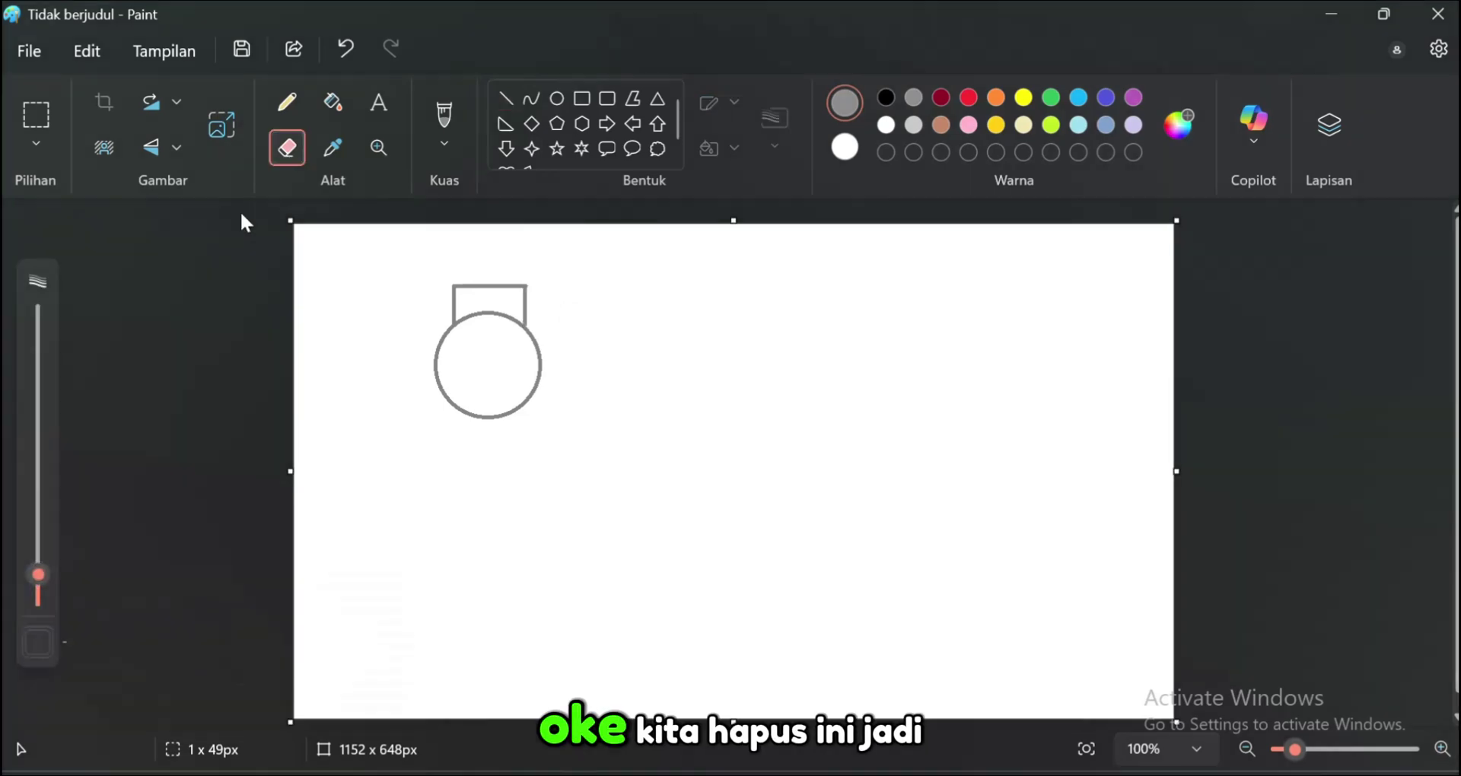
pyautogui.click(509, 325)
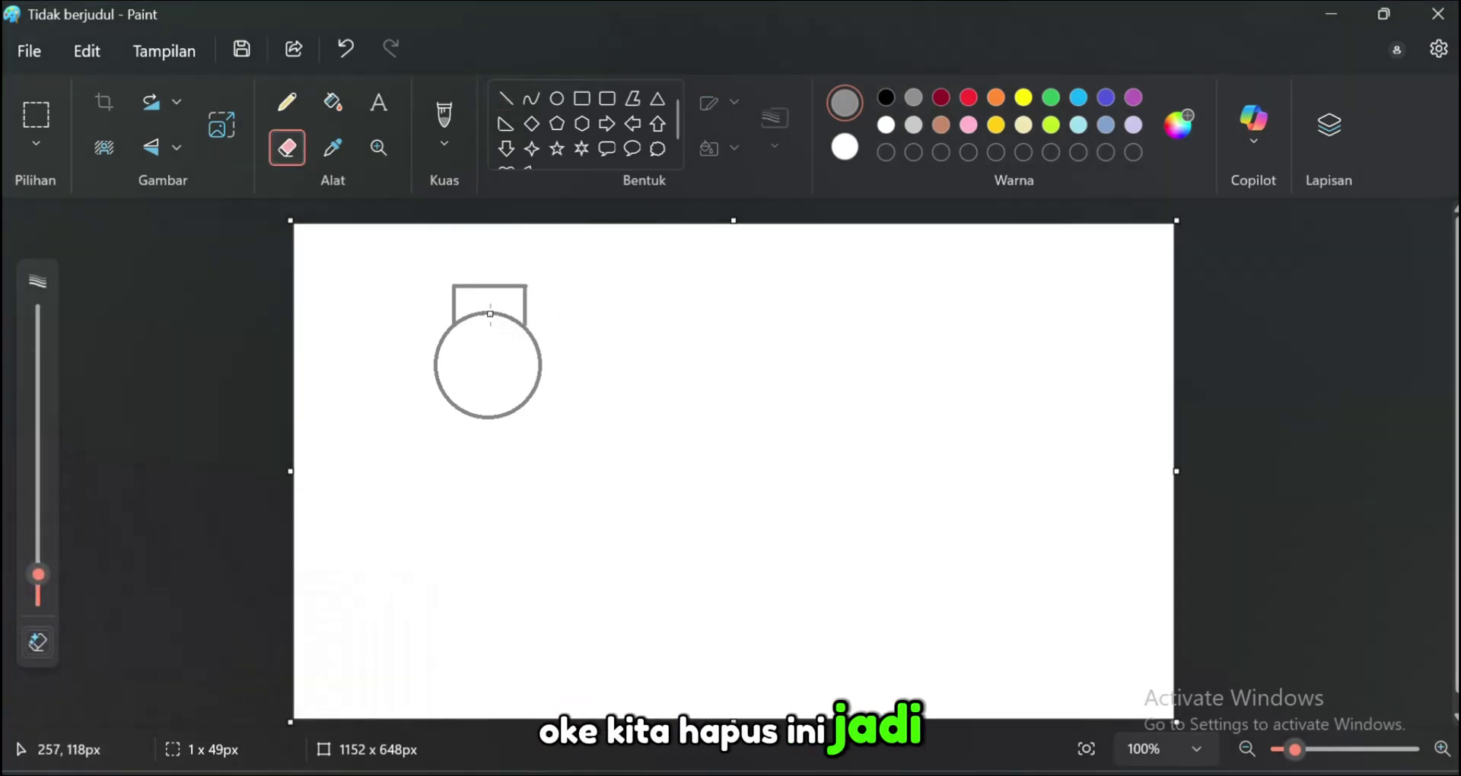
pyautogui.moveTo(491, 333); pyautogui.dragTo(487, 331)
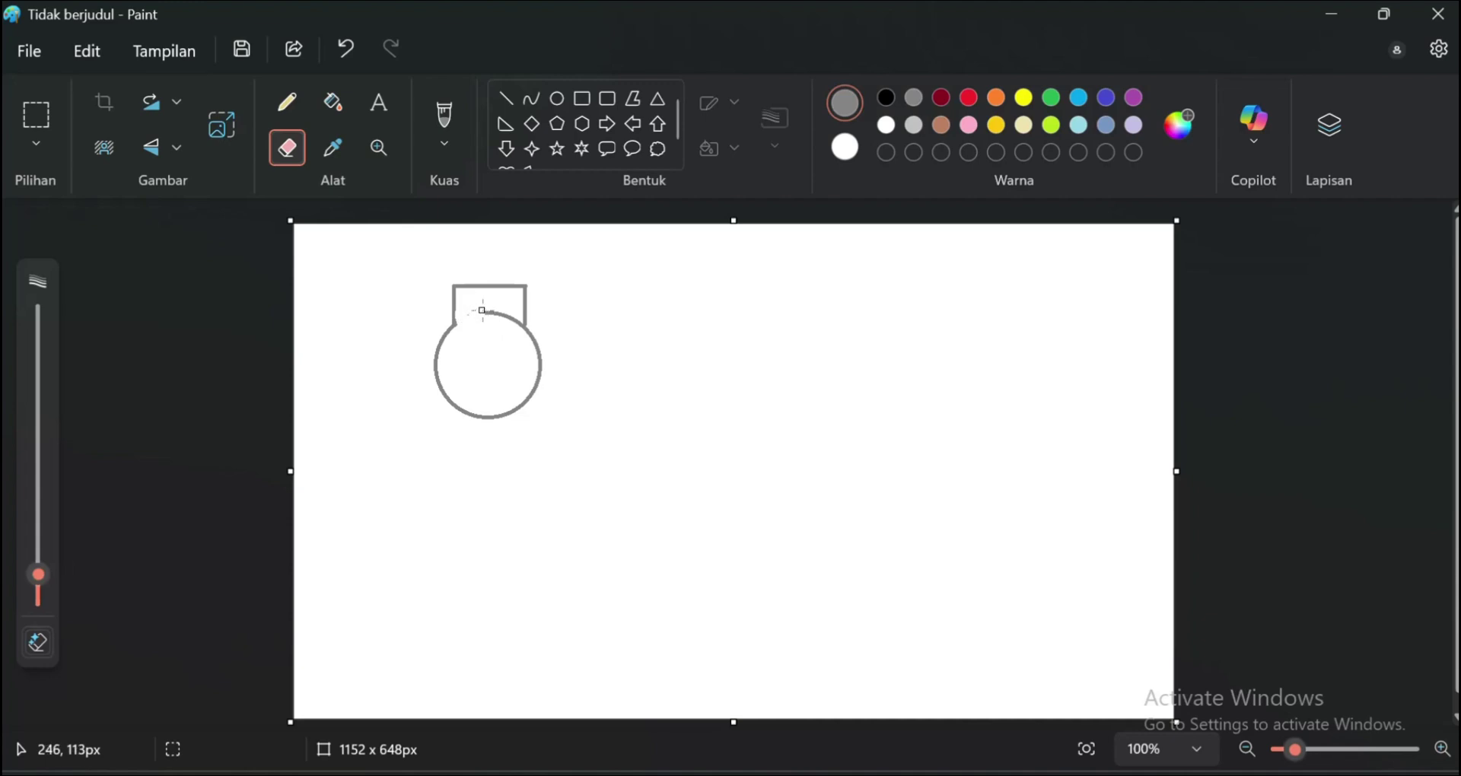
pyautogui.moveTo(515, 325); pyautogui.dragTo(489, 309)
pyautogui.click(358, 58)
pyautogui.moveTo(518, 325); pyautogui.dragTo(515, 323)
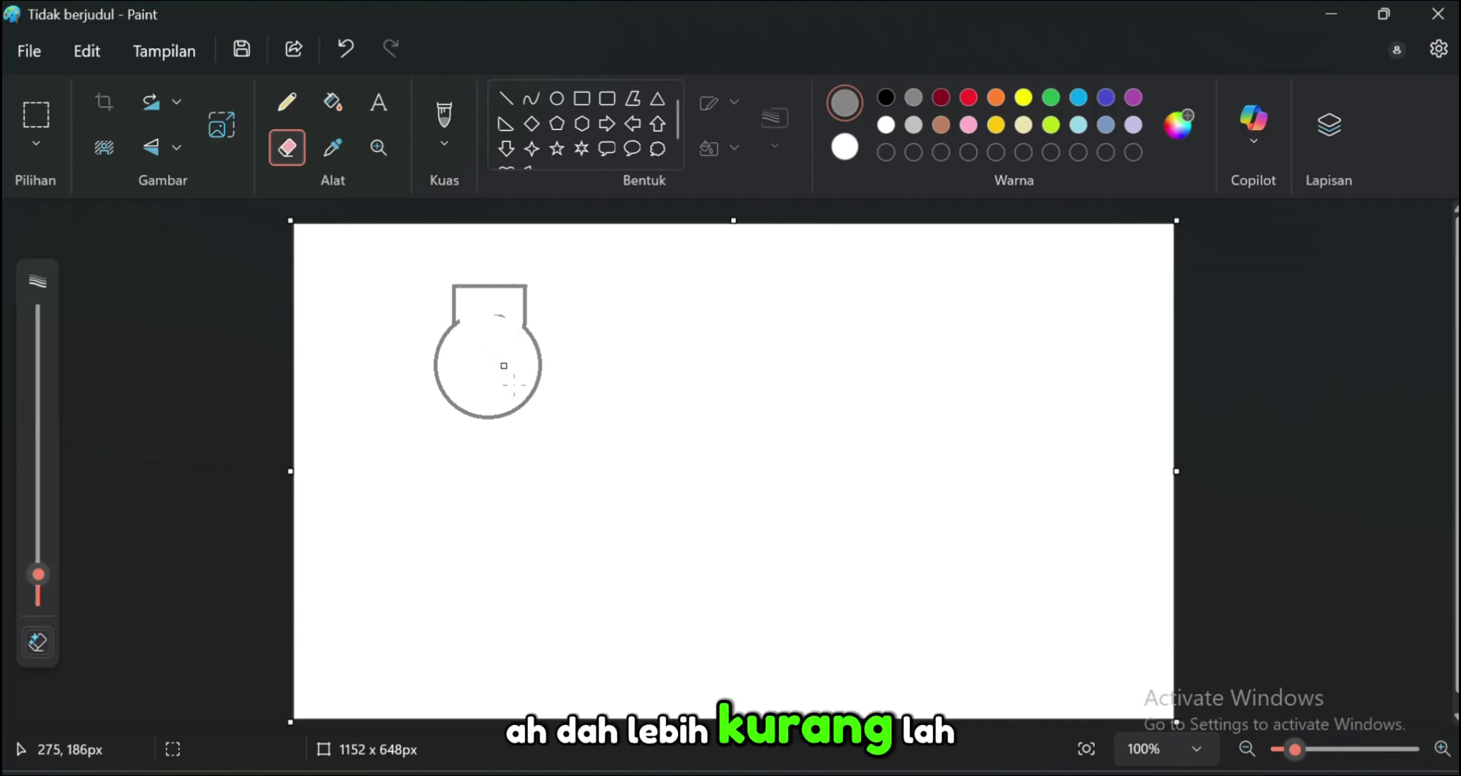
# Draw the side view beside the circle as a grey rectangle about 253 × 85 px with a thinner rectangle on top
pyautogui.click(582, 98)
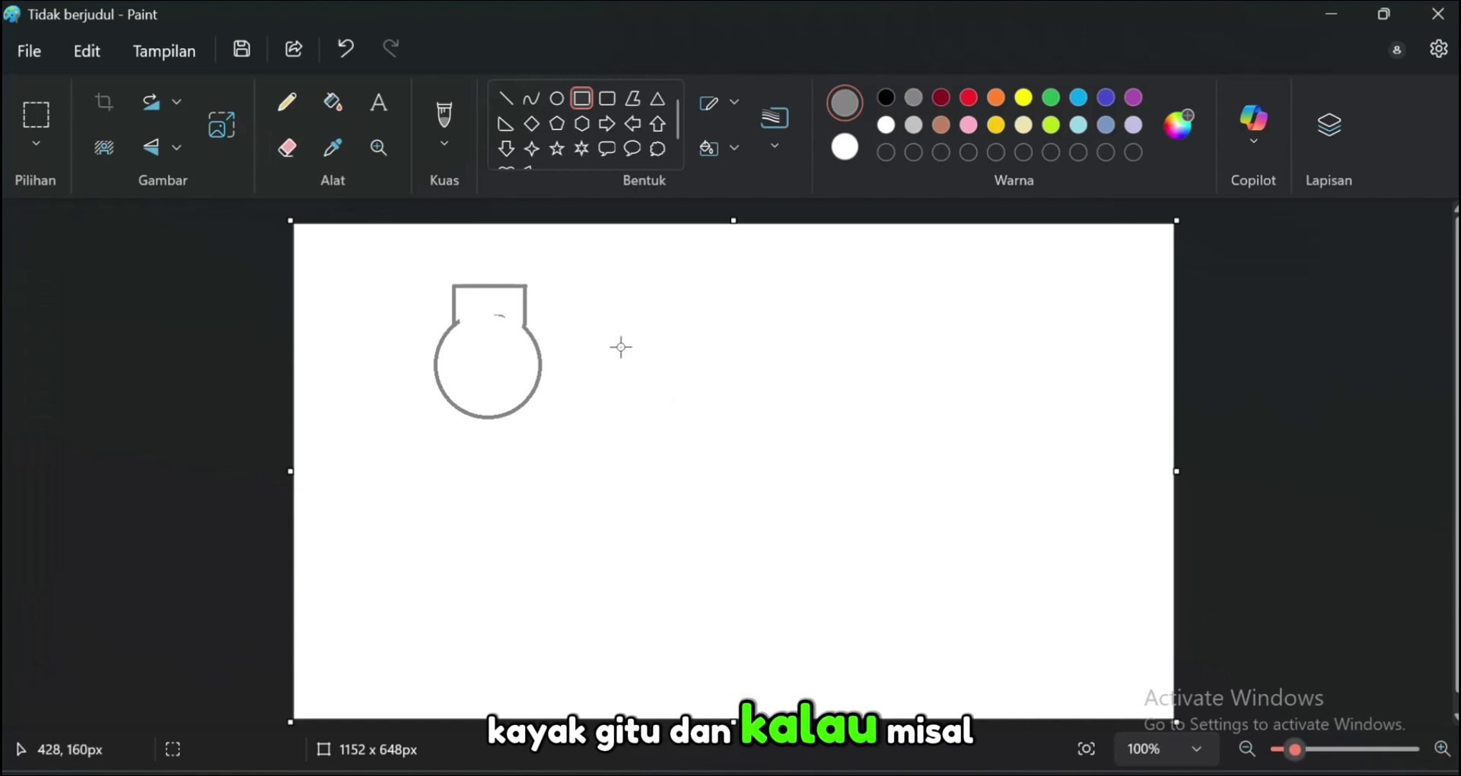
pyautogui.moveTo(623, 333)
pyautogui.mouseDown()
pyautogui.moveTo(780, 368)
pyautogui.moveTo(815, 412)
pyautogui.moveTo(817, 398)
pyautogui.mouseUp()
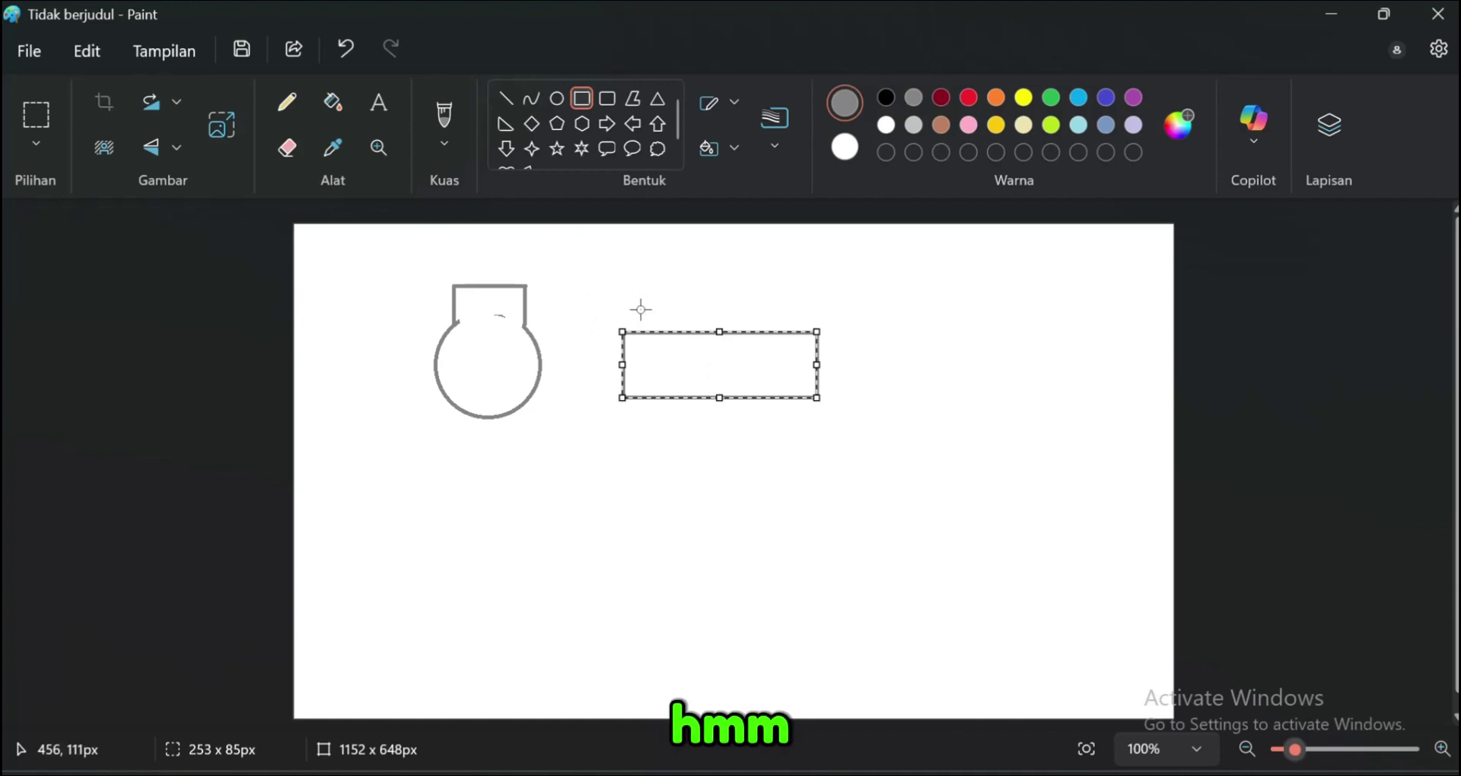
pyautogui.click(674, 283)
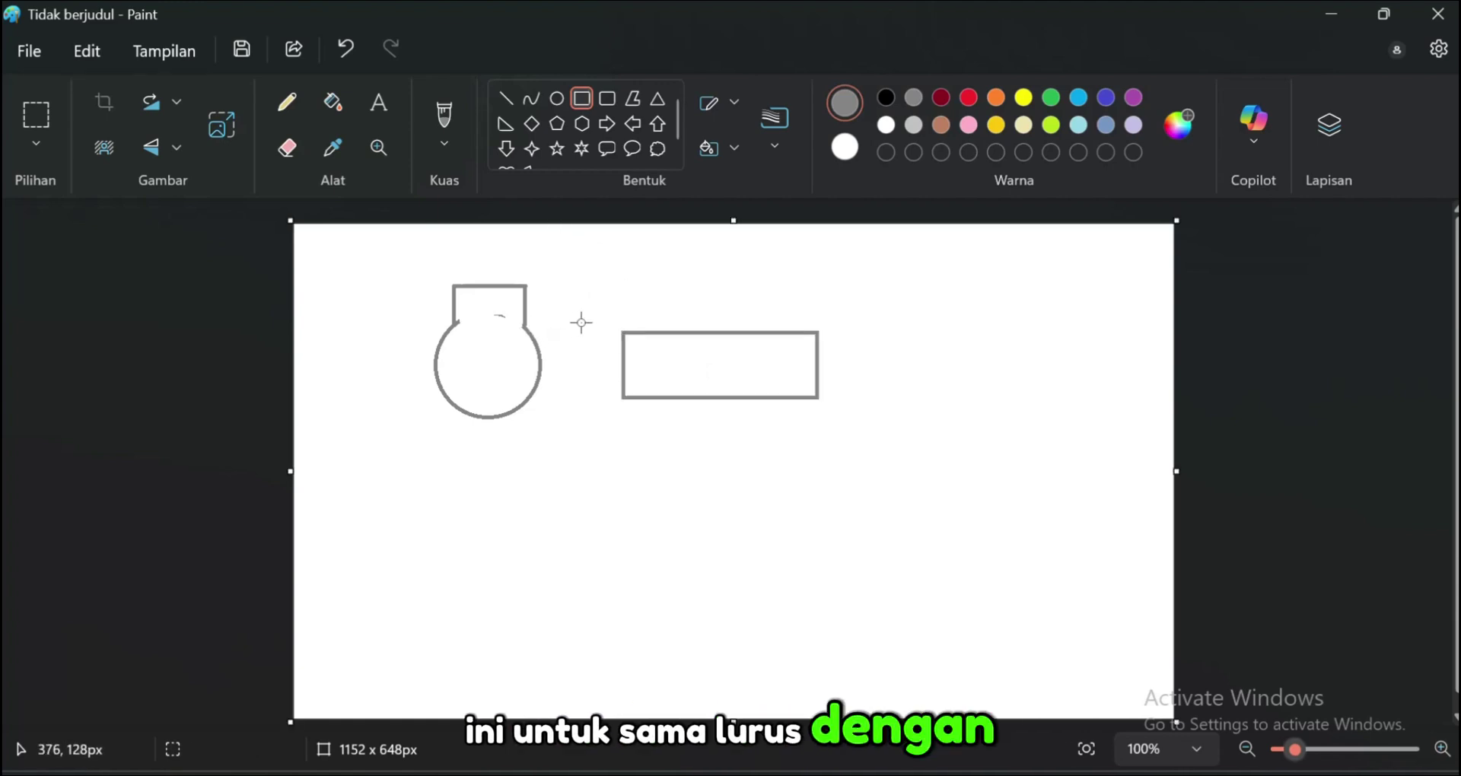
pyautogui.moveTo(632, 331); pyautogui.dragTo(818, 302)
pyautogui.click(882, 378)
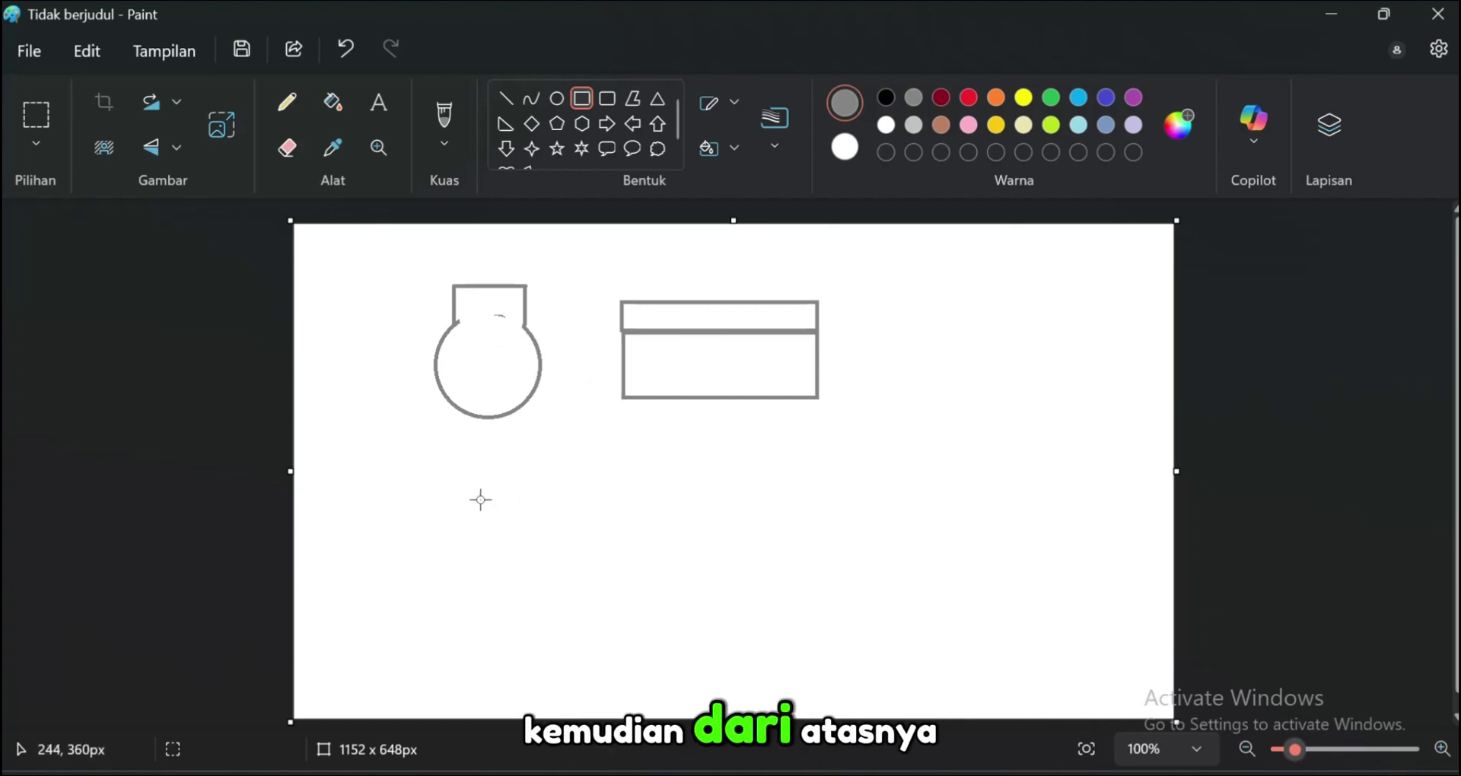
# Draw the top view below the circle as a tall rectangle about 68 × 217 px enclosed by a slightly wider rectangle
pyautogui.moveTo(483, 490)
pyautogui.mouseDown()
pyautogui.moveTo(515, 587)
pyautogui.moveTo(517, 689)
pyautogui.moveTo(526, 625)
pyautogui.moveTo(552, 659)
pyautogui.moveTo(536, 656)
pyautogui.mouseUp()
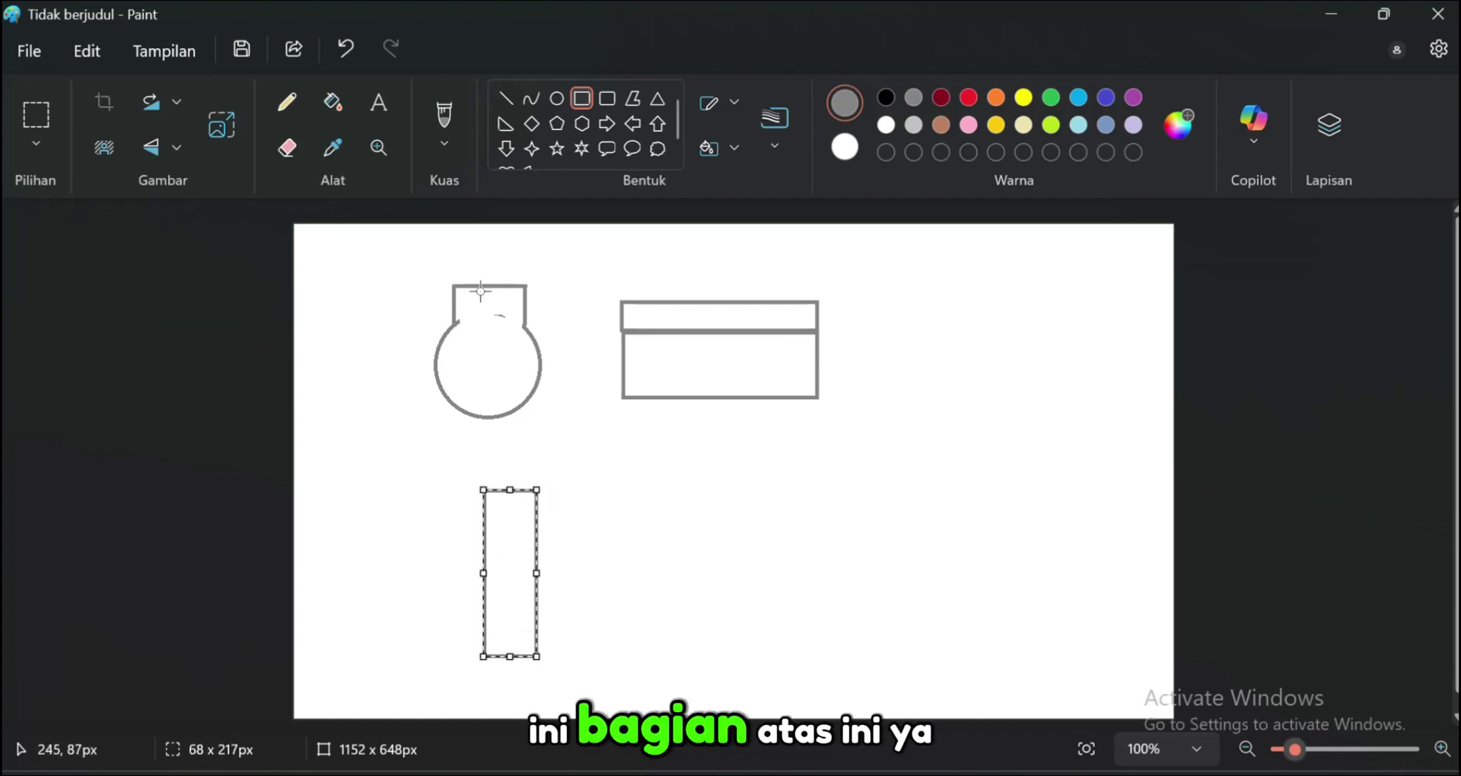
pyautogui.click(456, 467)
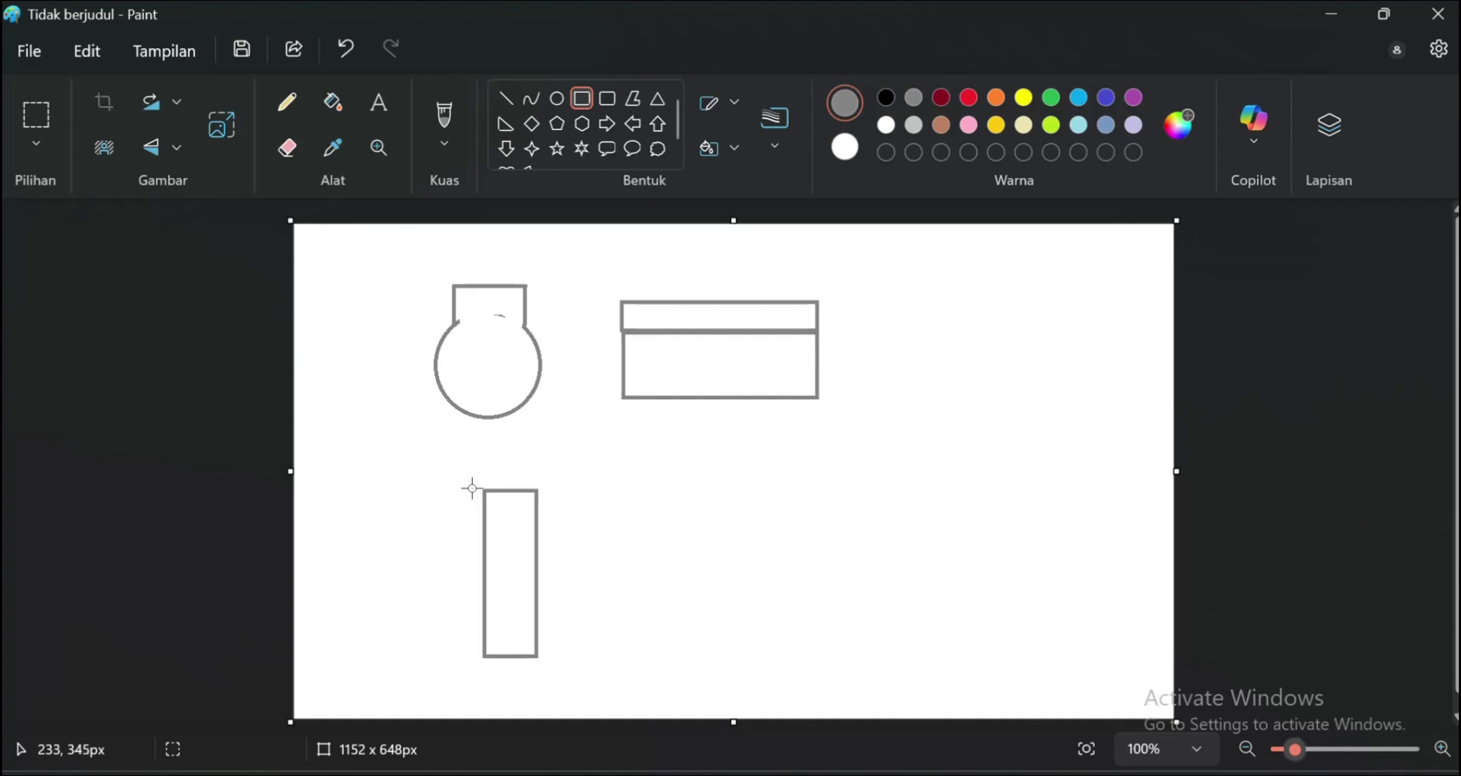
pyautogui.moveTo(470, 488); pyautogui.dragTo(550, 660)
pyautogui.click(609, 565)
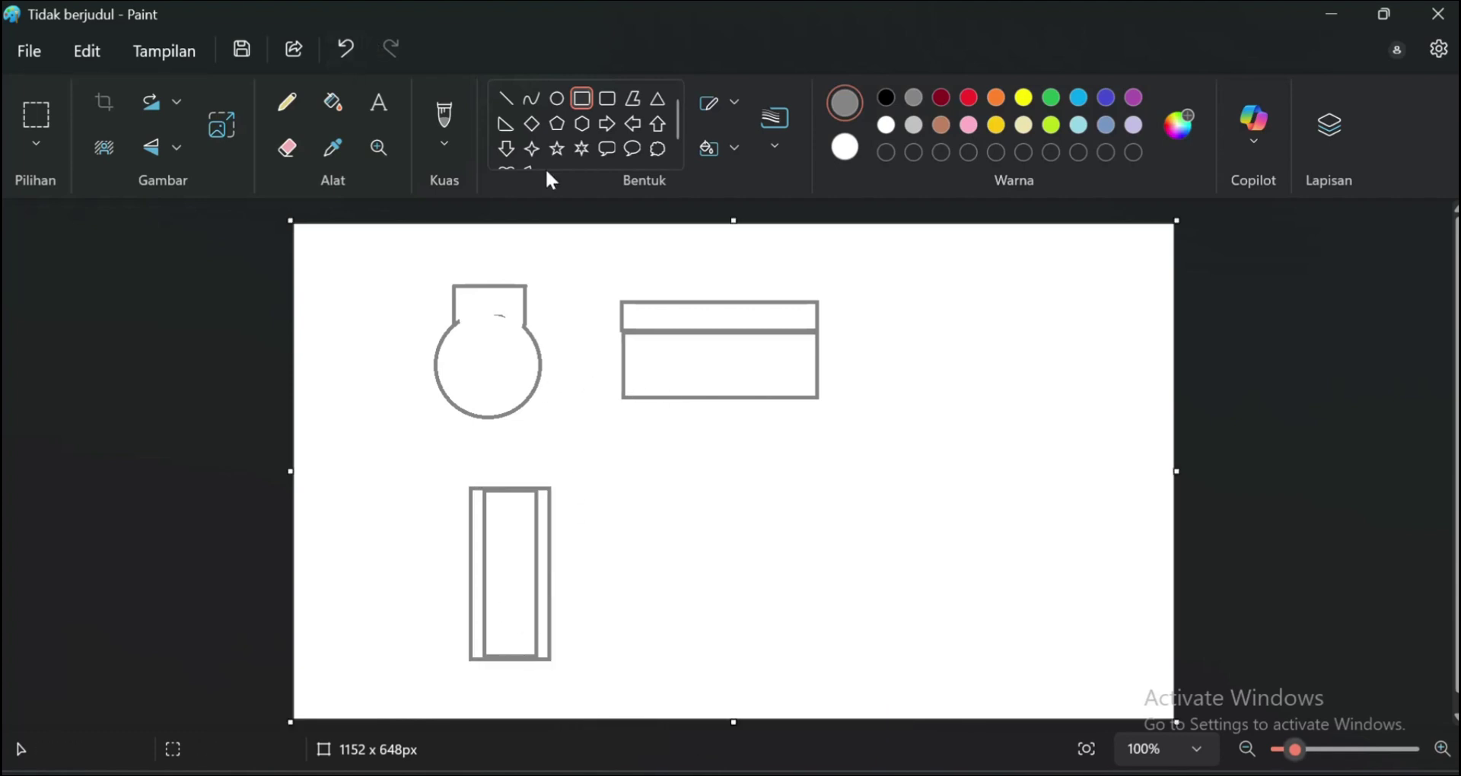
# Label the front view "Depan", the side view "Samping" and the top view "Atas" in grey Book Antiqua size 10 text
pyautogui.click(374, 102)
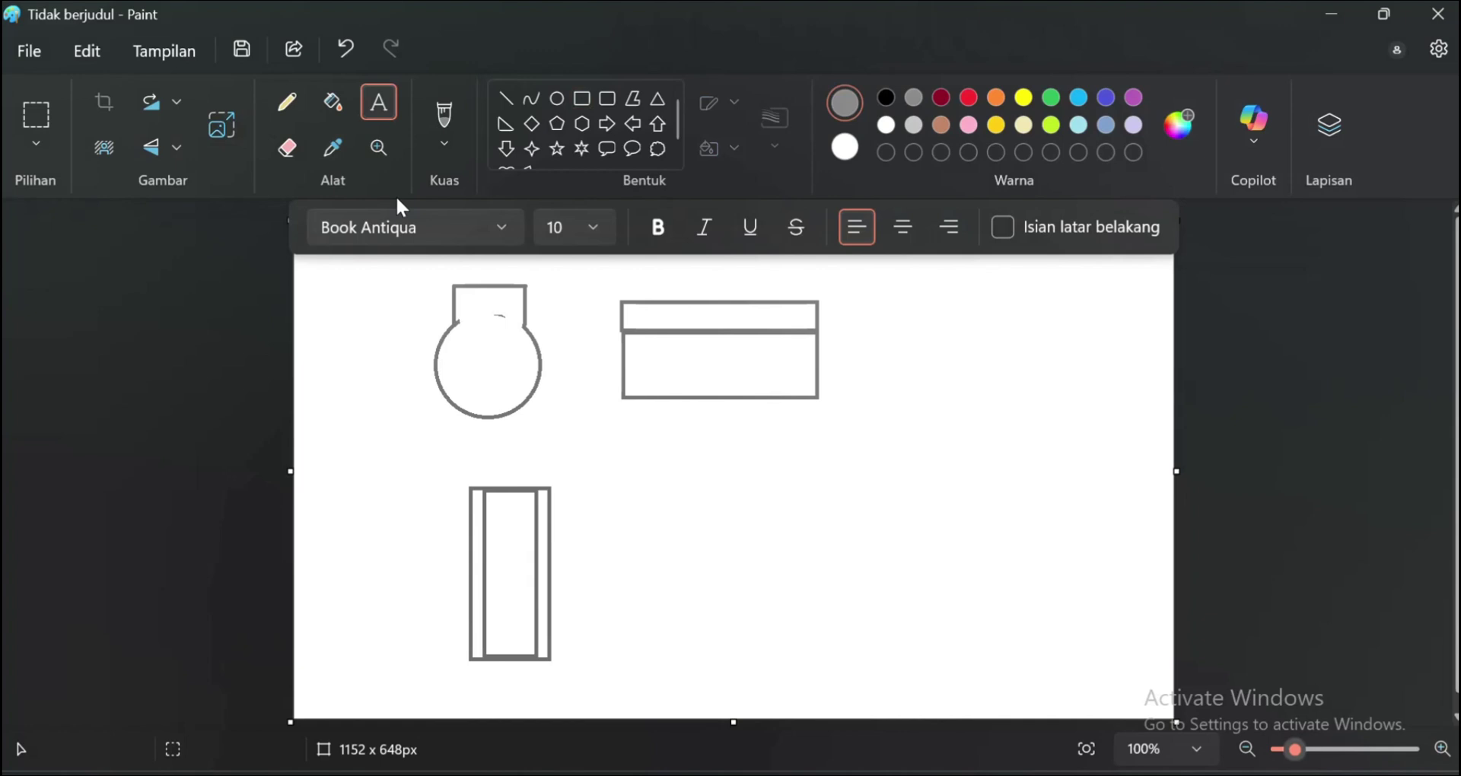
pyautogui.click(400, 426)
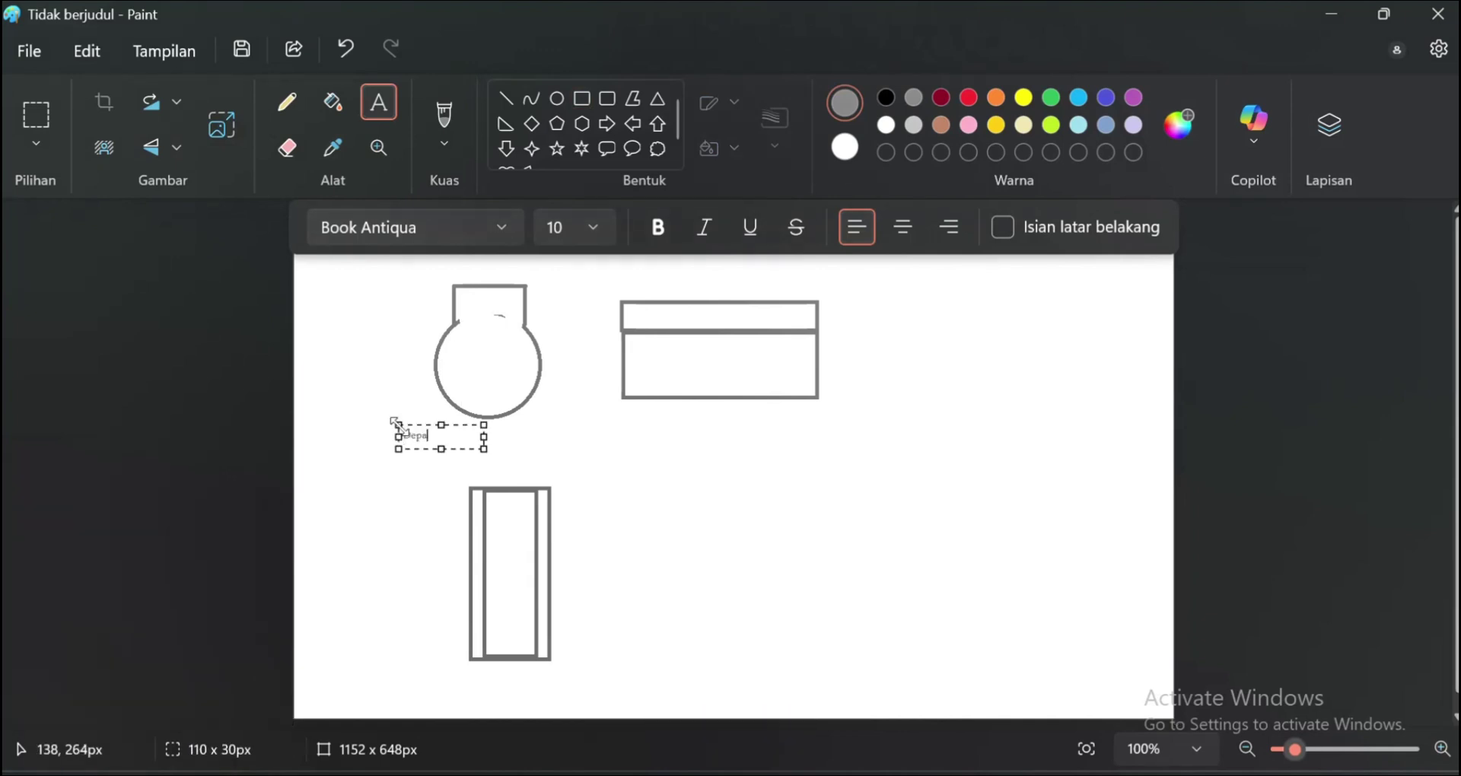
pyautogui.click(704, 443)
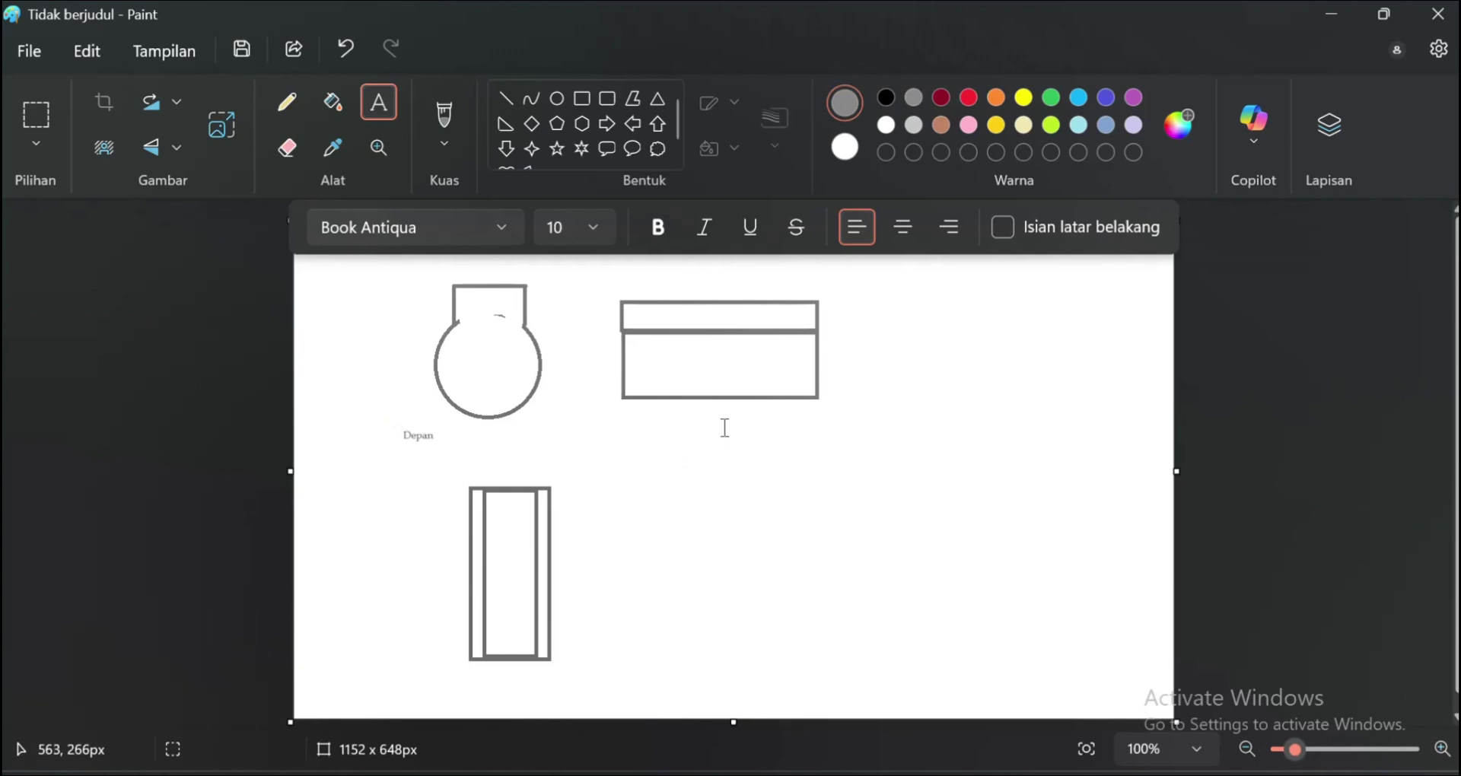
pyautogui.click(725, 428)
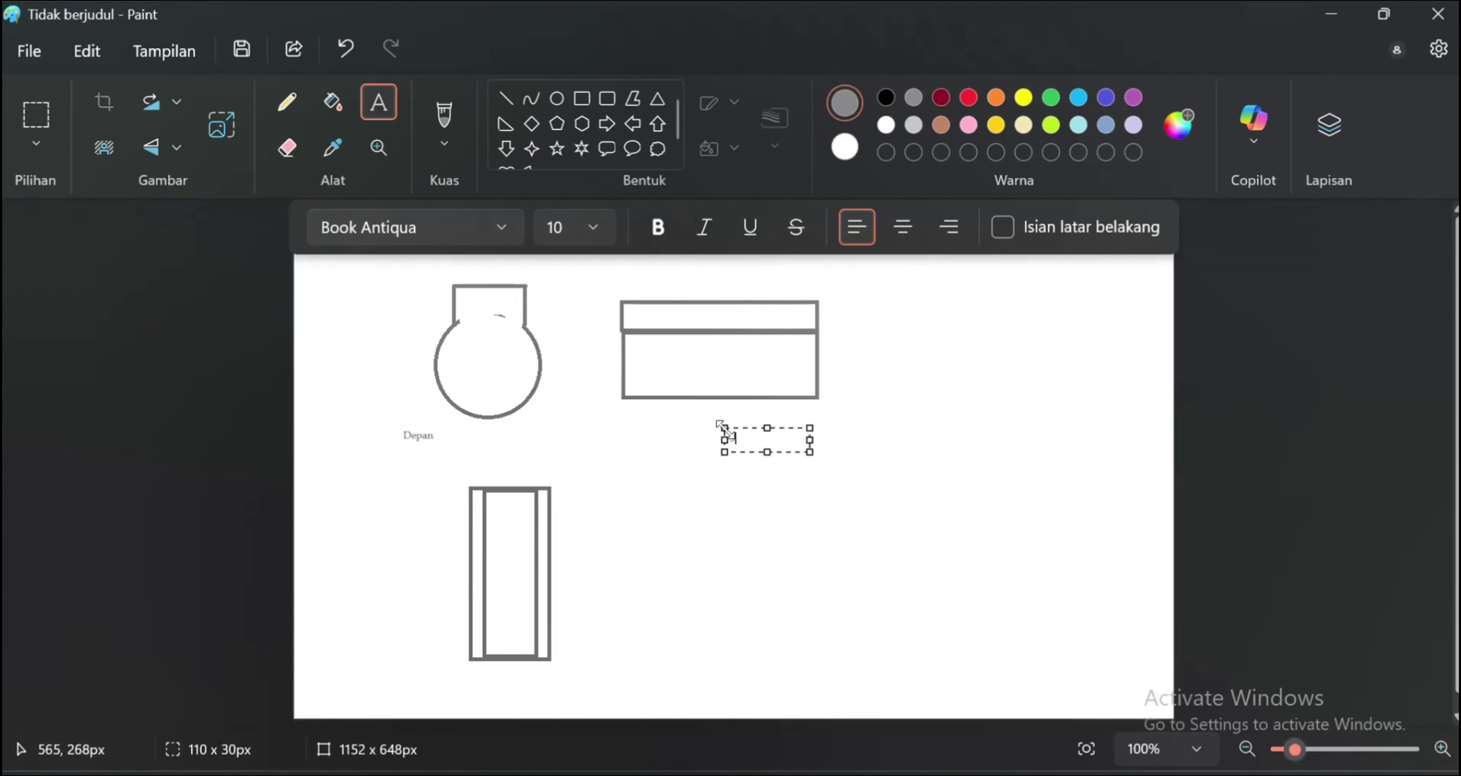
pyautogui.write('Samping')
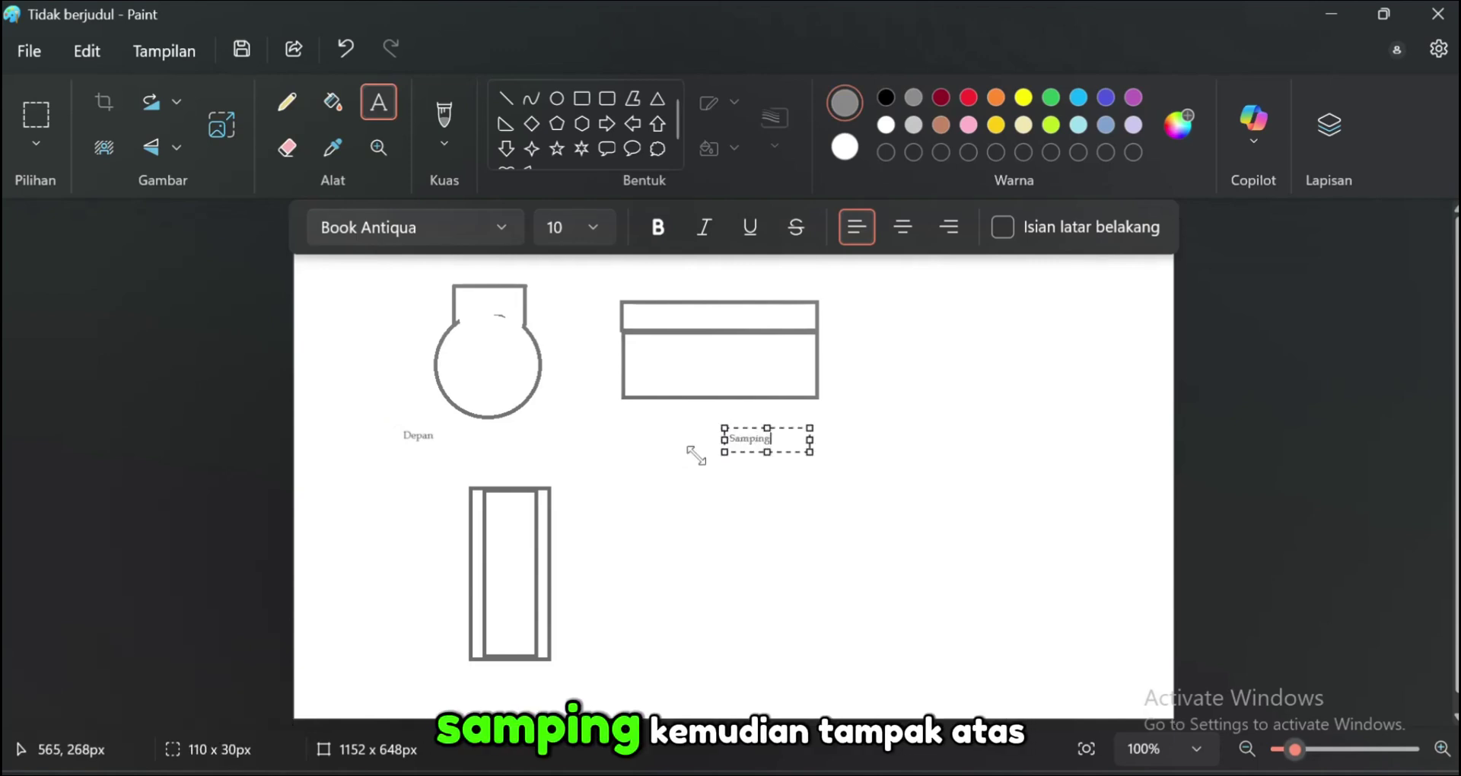
pyautogui.click(646, 590)
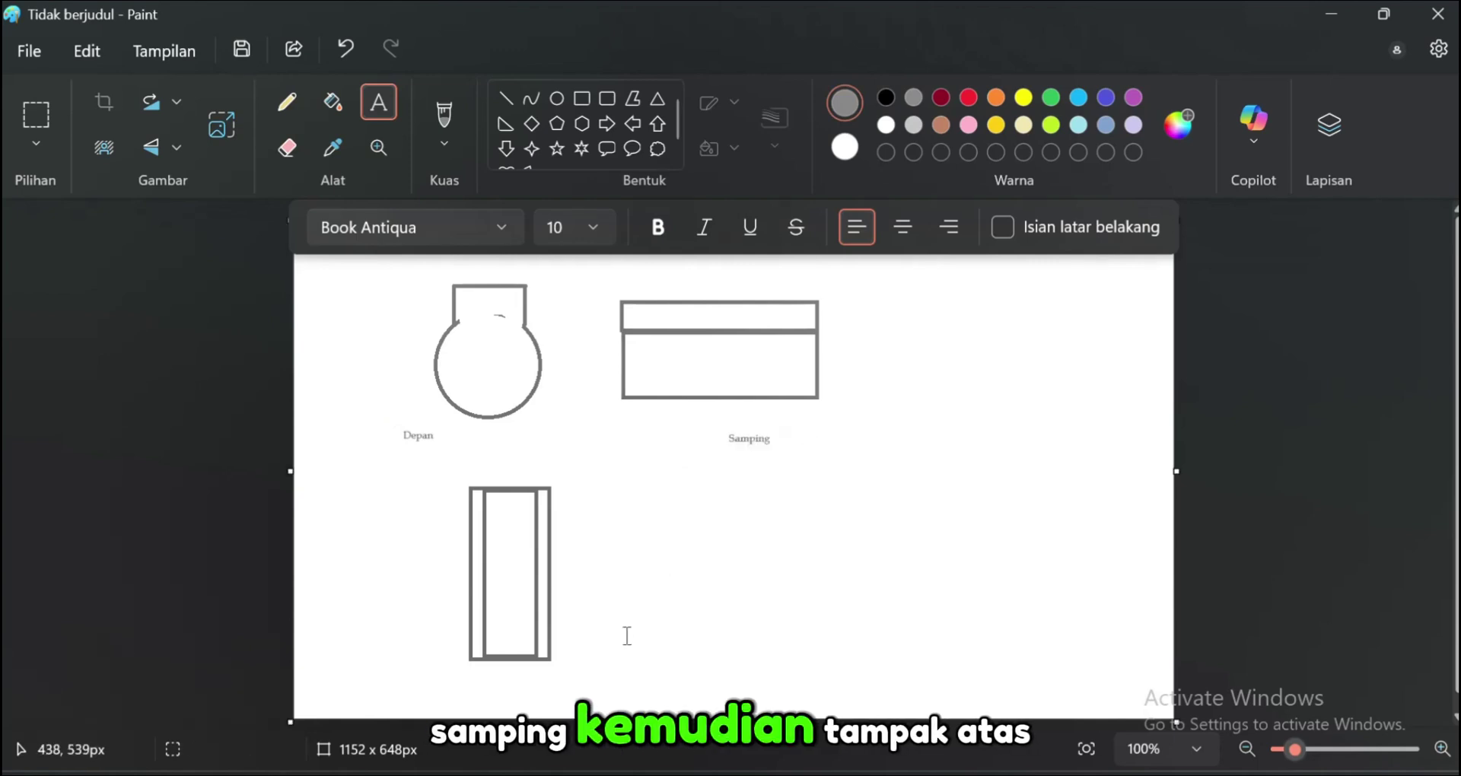
pyautogui.click(575, 635)
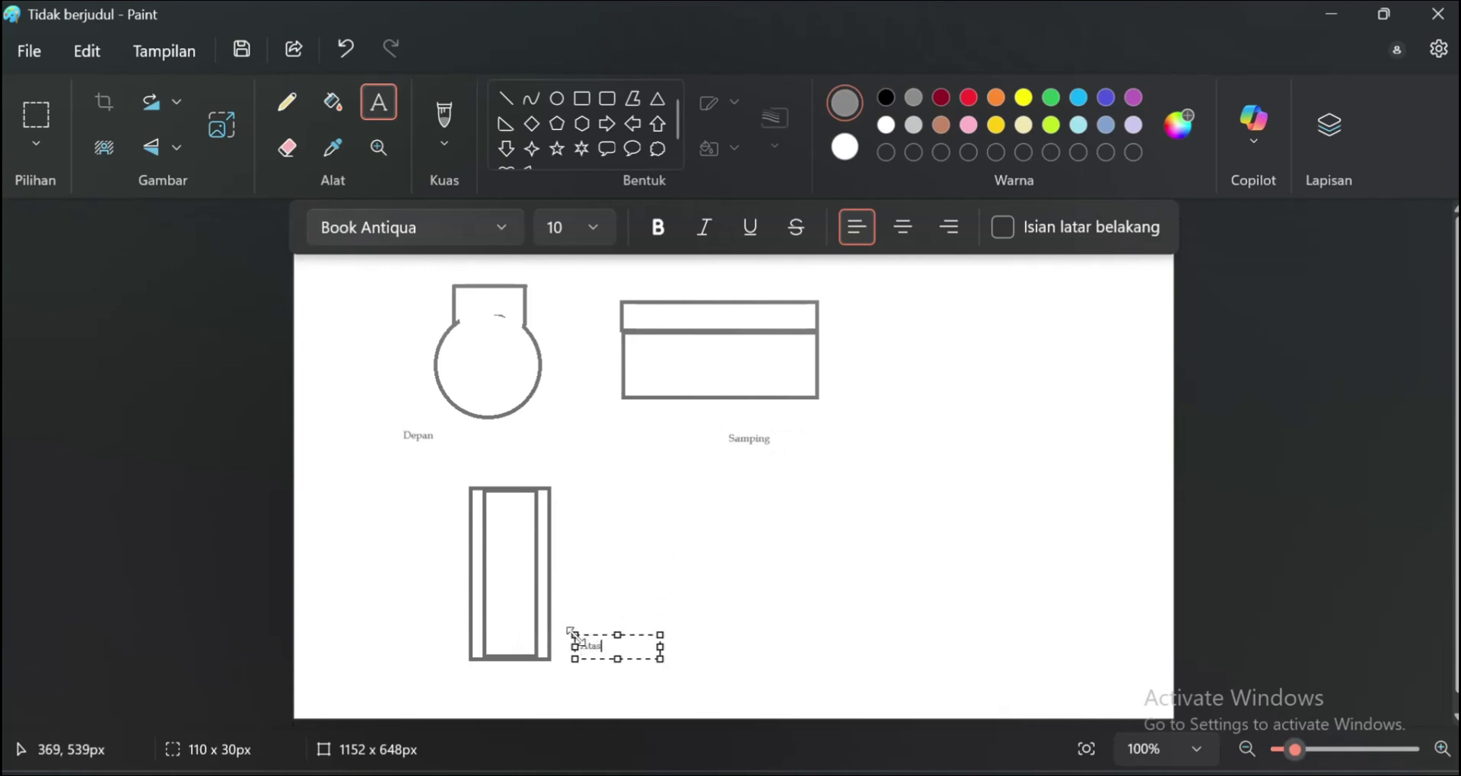
pyautogui.write('Atas')
pyautogui.click(859, 627)
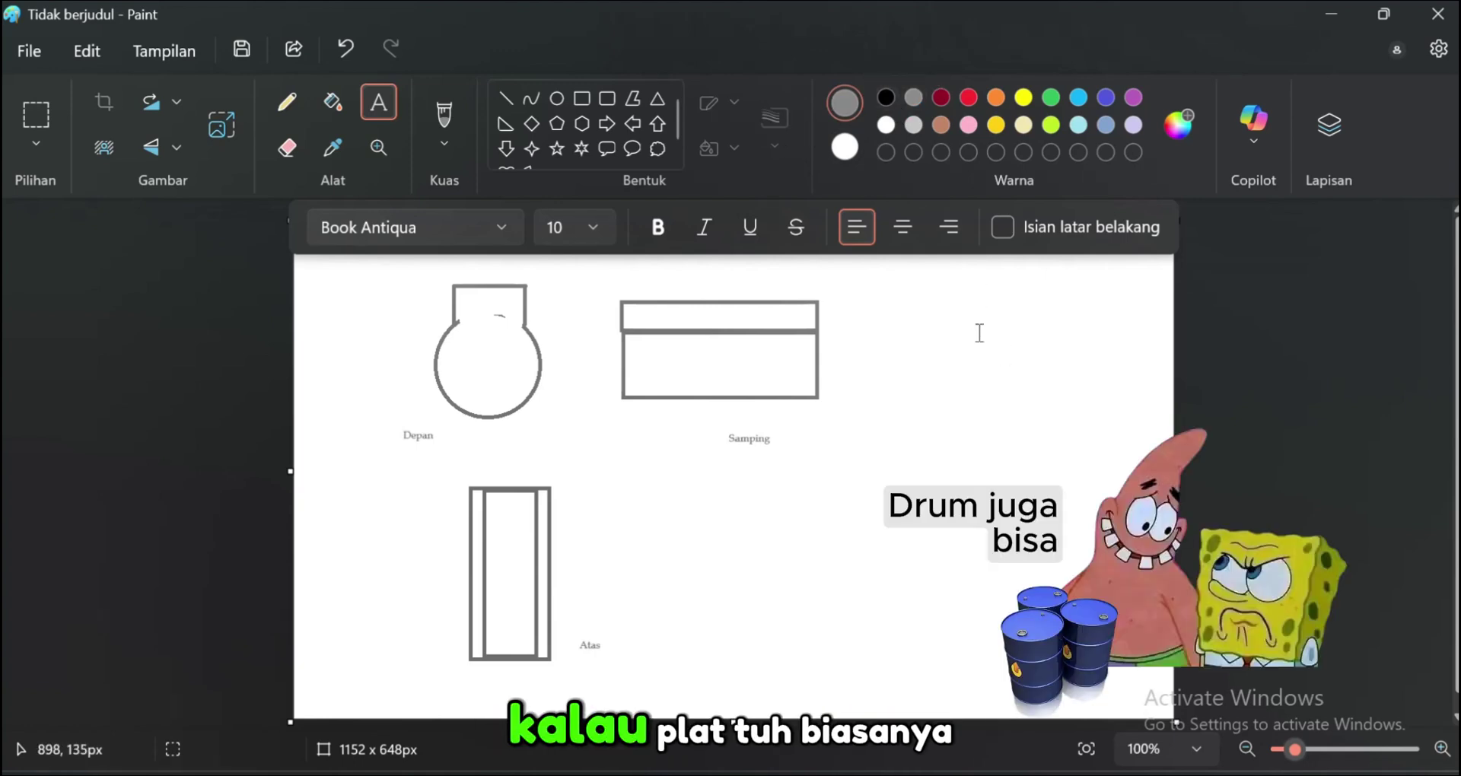
# Add the text note "Plat 2400 x 1200 mm" beside the side view, widening its text box to fit one line
pyautogui.moveTo(993, 314); pyautogui.dragTo(1078, 339)
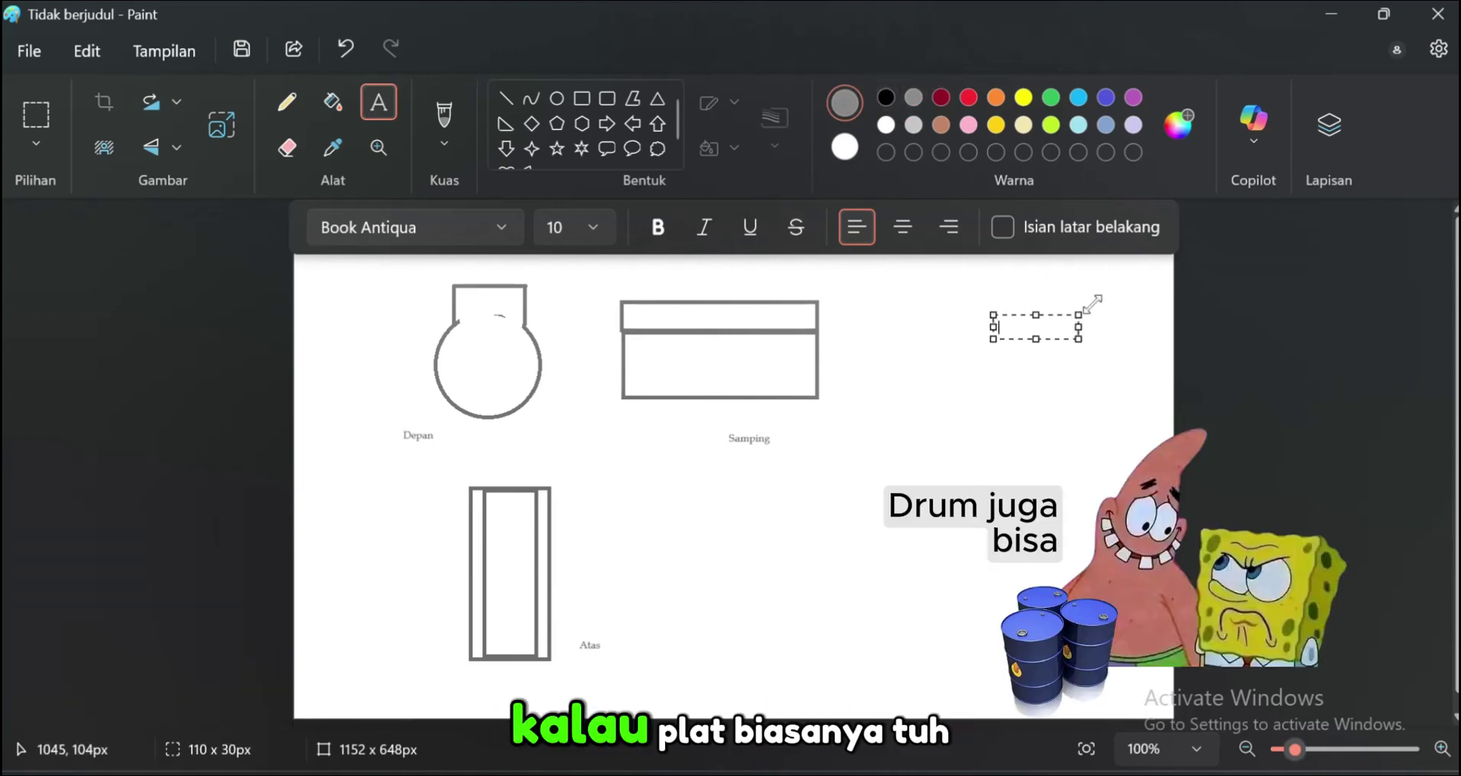
pyautogui.write('Pla')
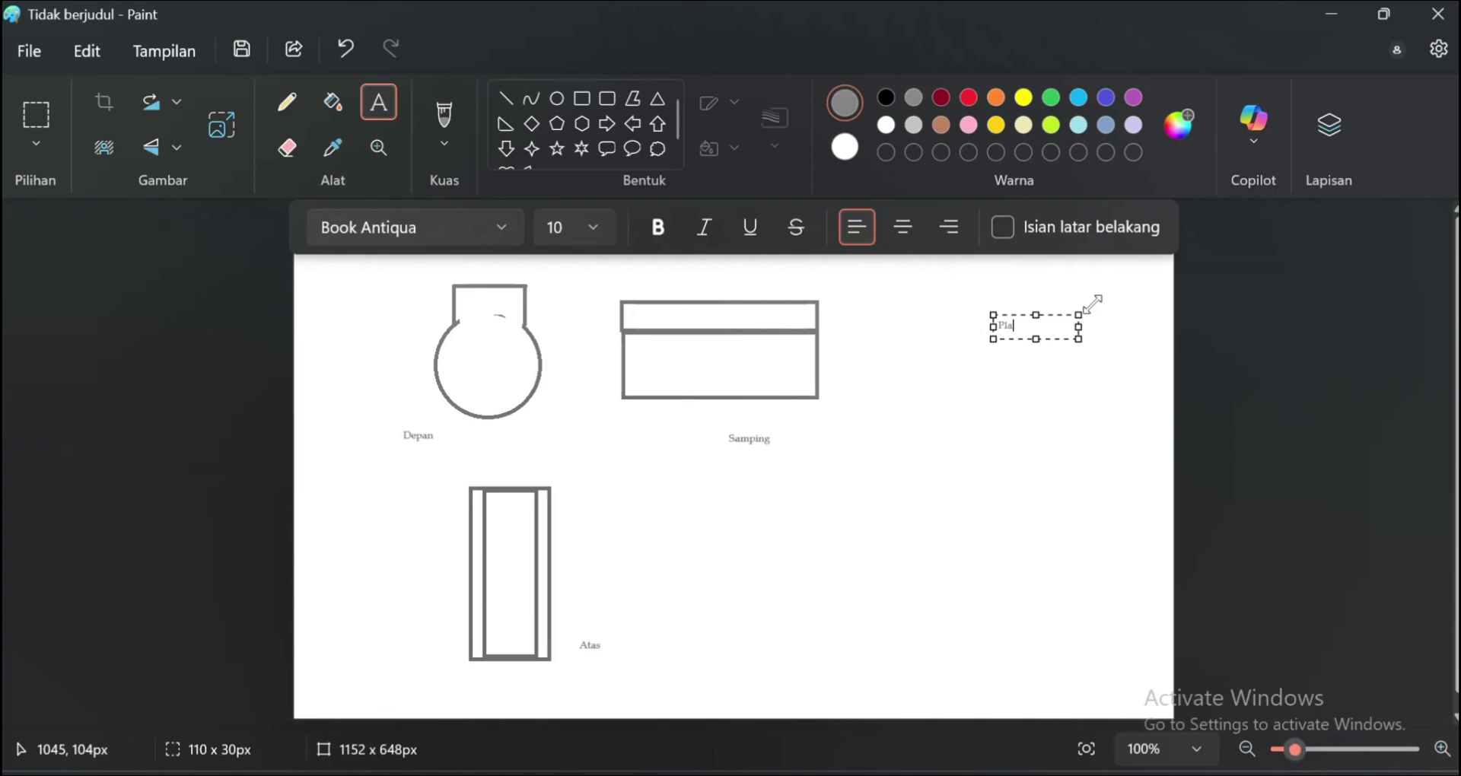
pyautogui.write('t 2')
pyautogui.write('mm')
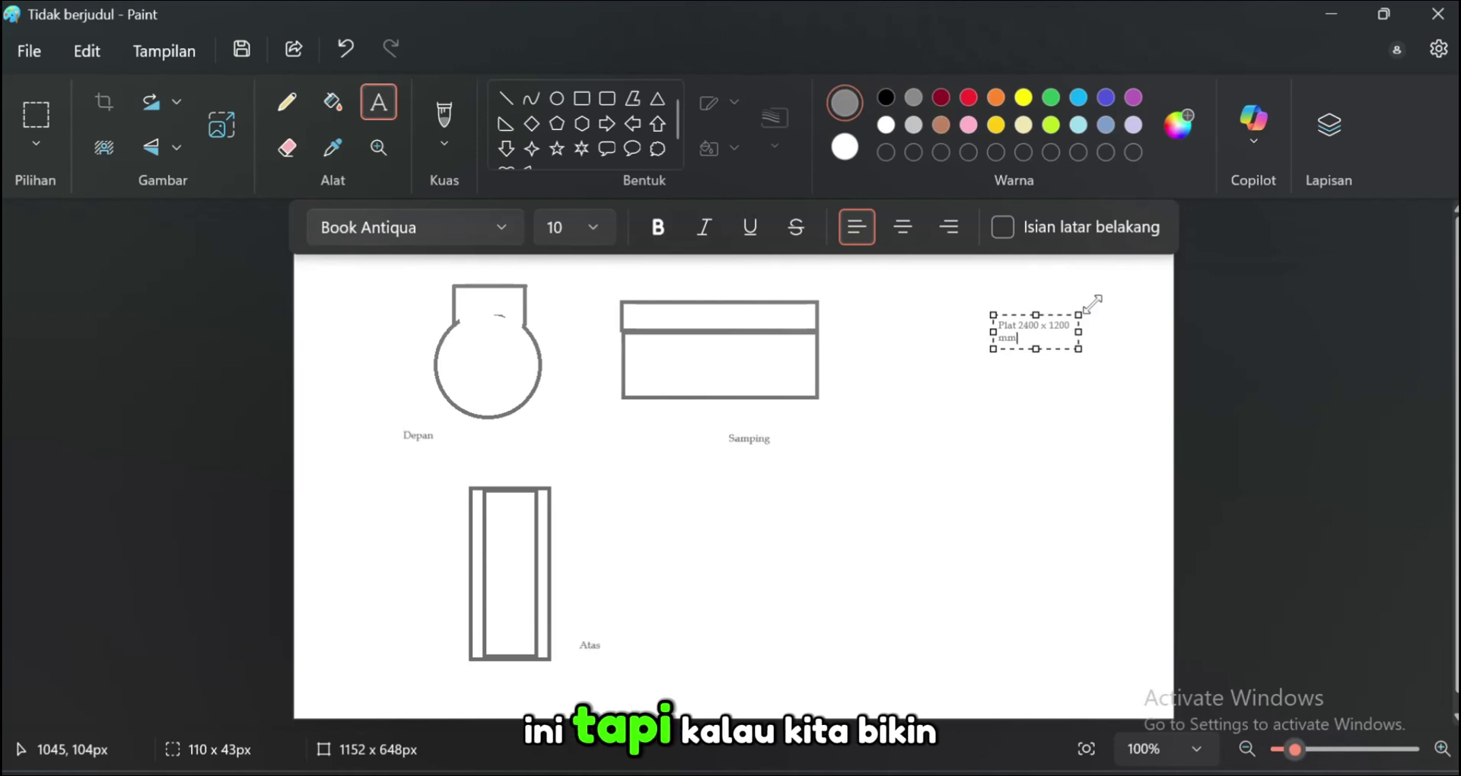
pyautogui.moveTo(1079, 331); pyautogui.dragTo(1103, 340)
pyautogui.click(1104, 408)
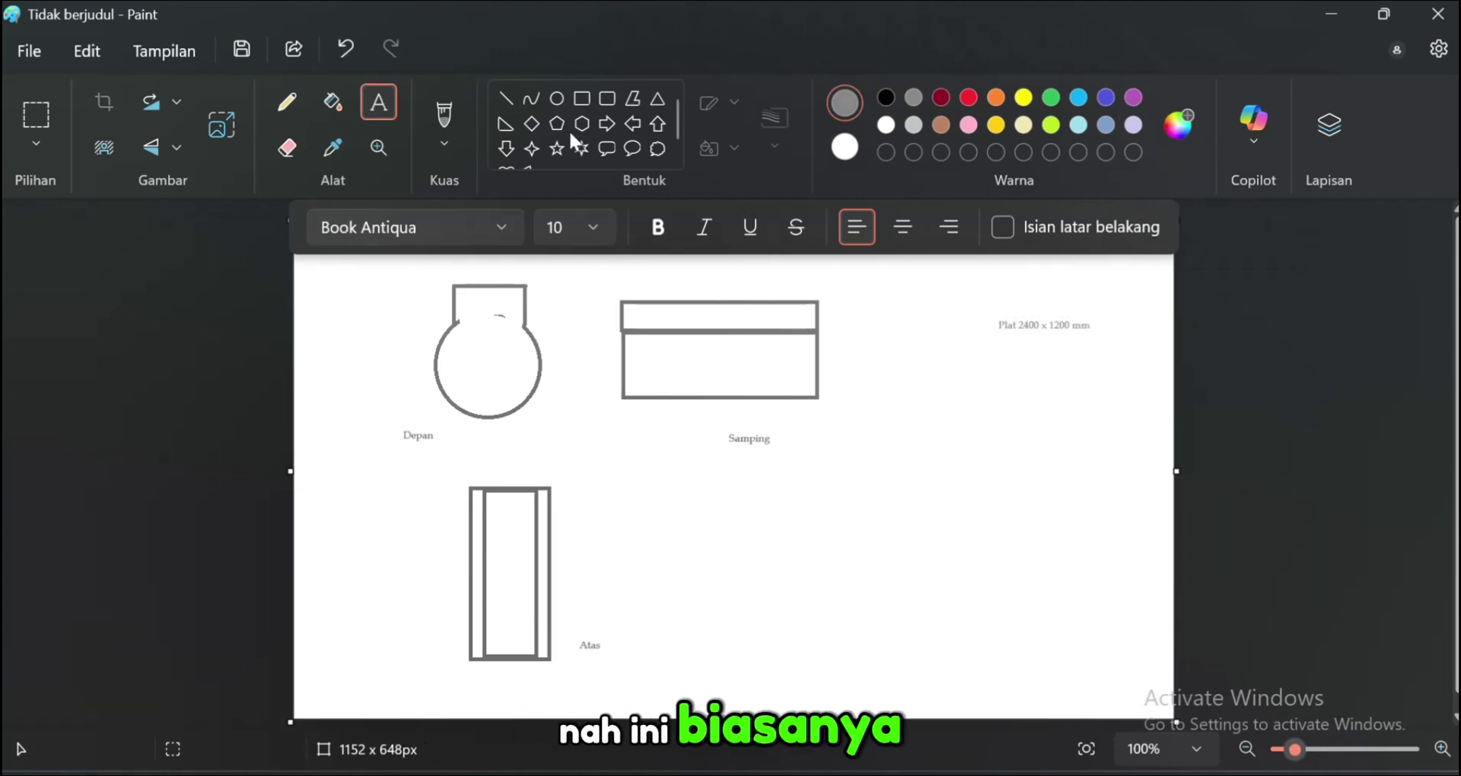
# Frame the plate size note with a black 3px rectangle about 149 × 30 px
pyautogui.click(885, 99)
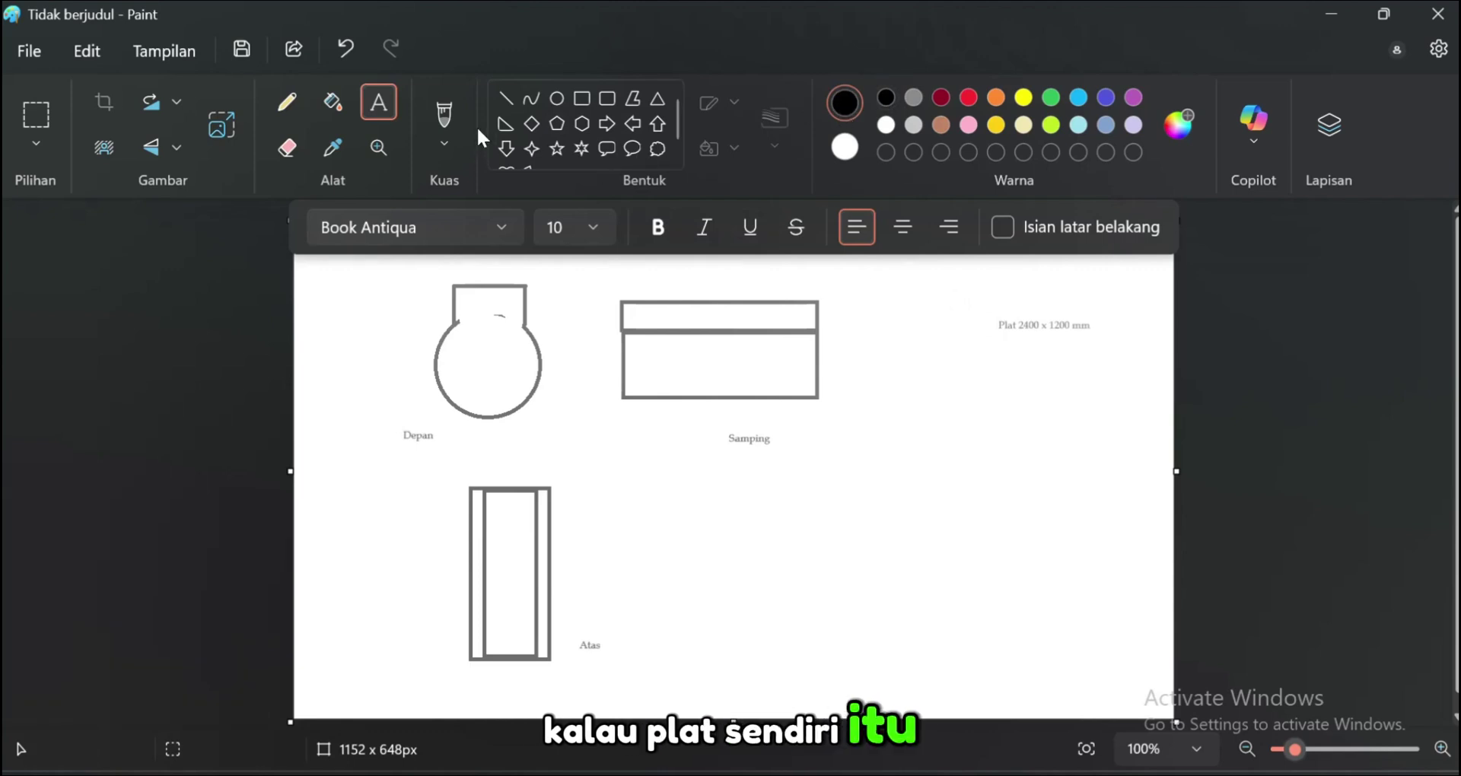
pyautogui.click(581, 98)
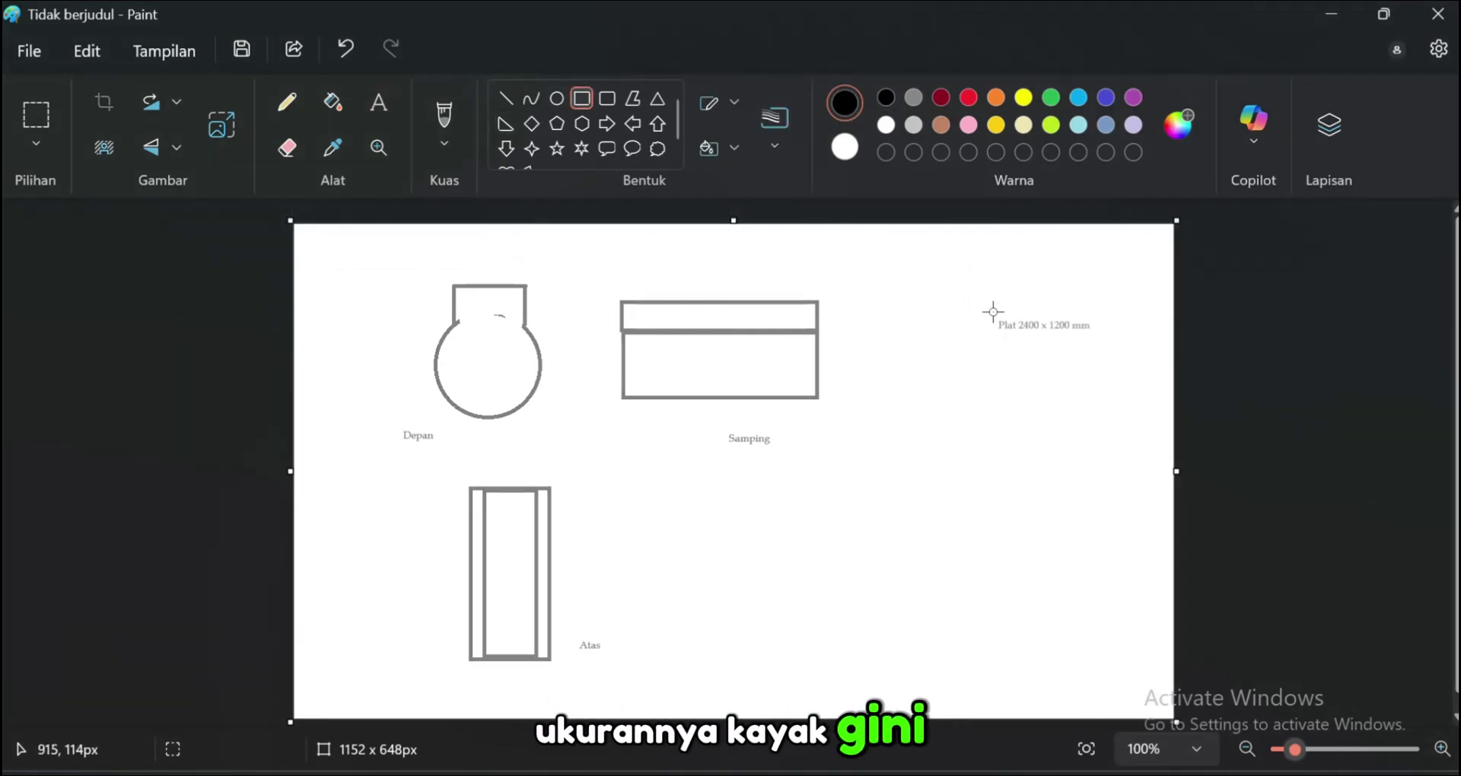
pyautogui.moveTo(987, 314); pyautogui.dragTo(1103, 338)
pyautogui.click(774, 145)
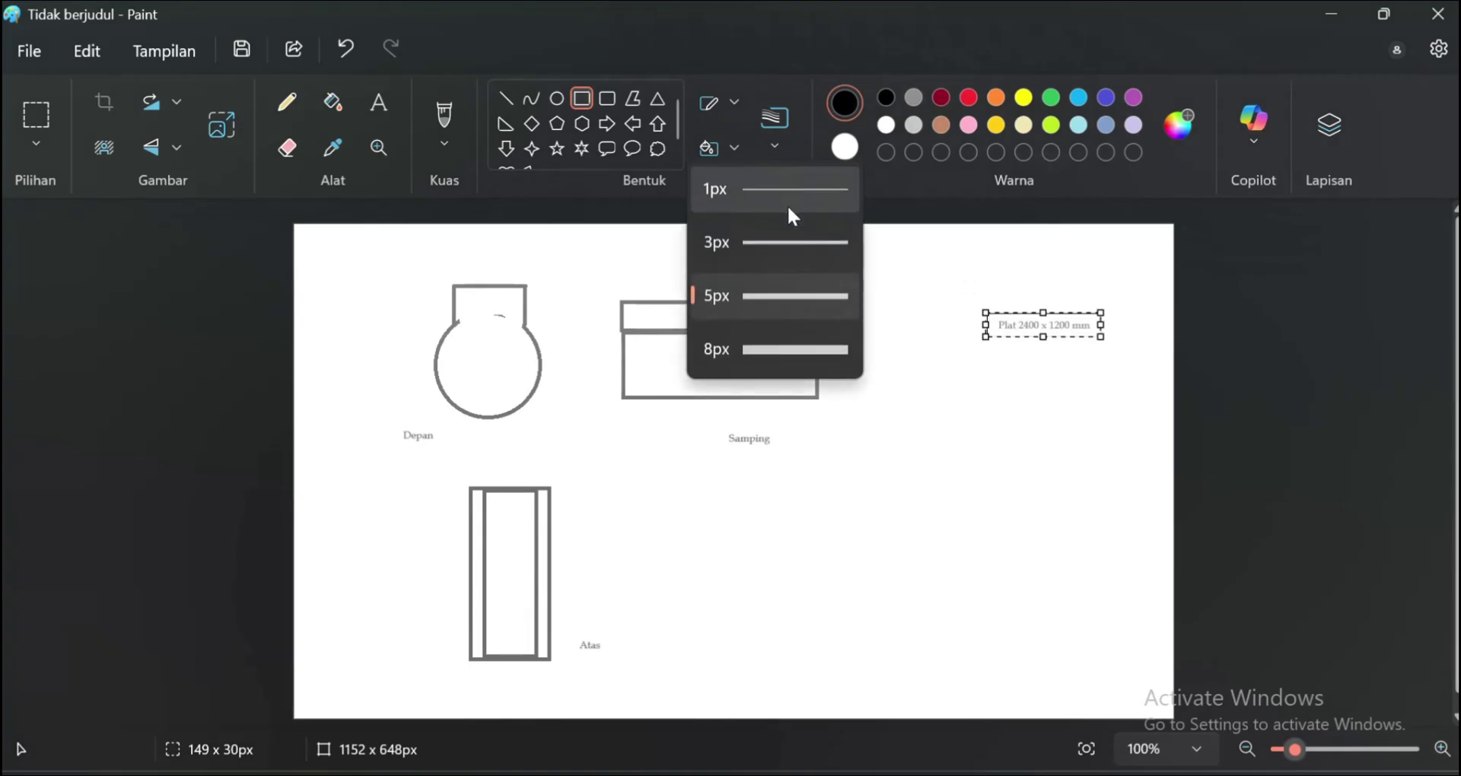
pyautogui.click(788, 234)
pyautogui.click(875, 287)
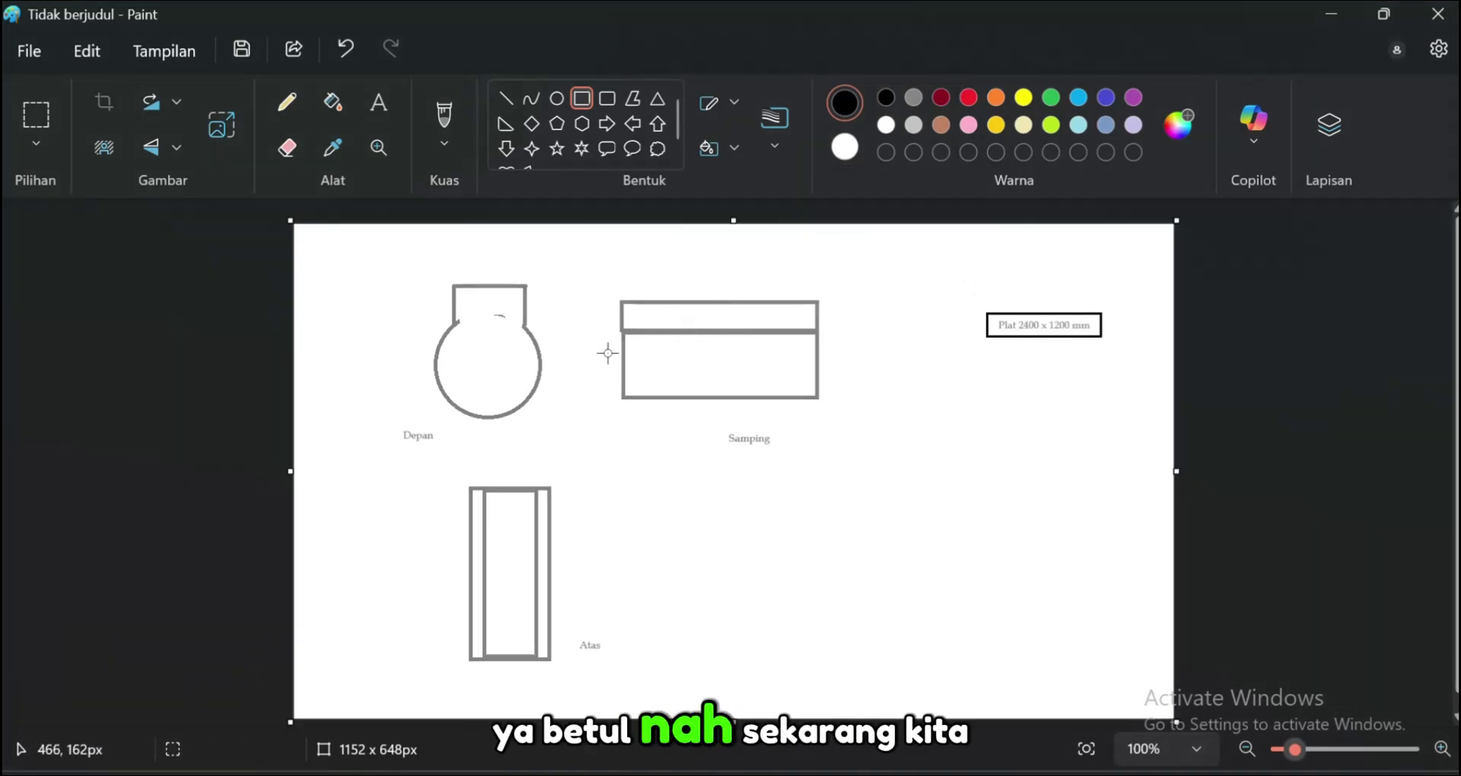
# Write the diameter label "D 500" in red text inside the front view's circle
pyautogui.click(970, 96)
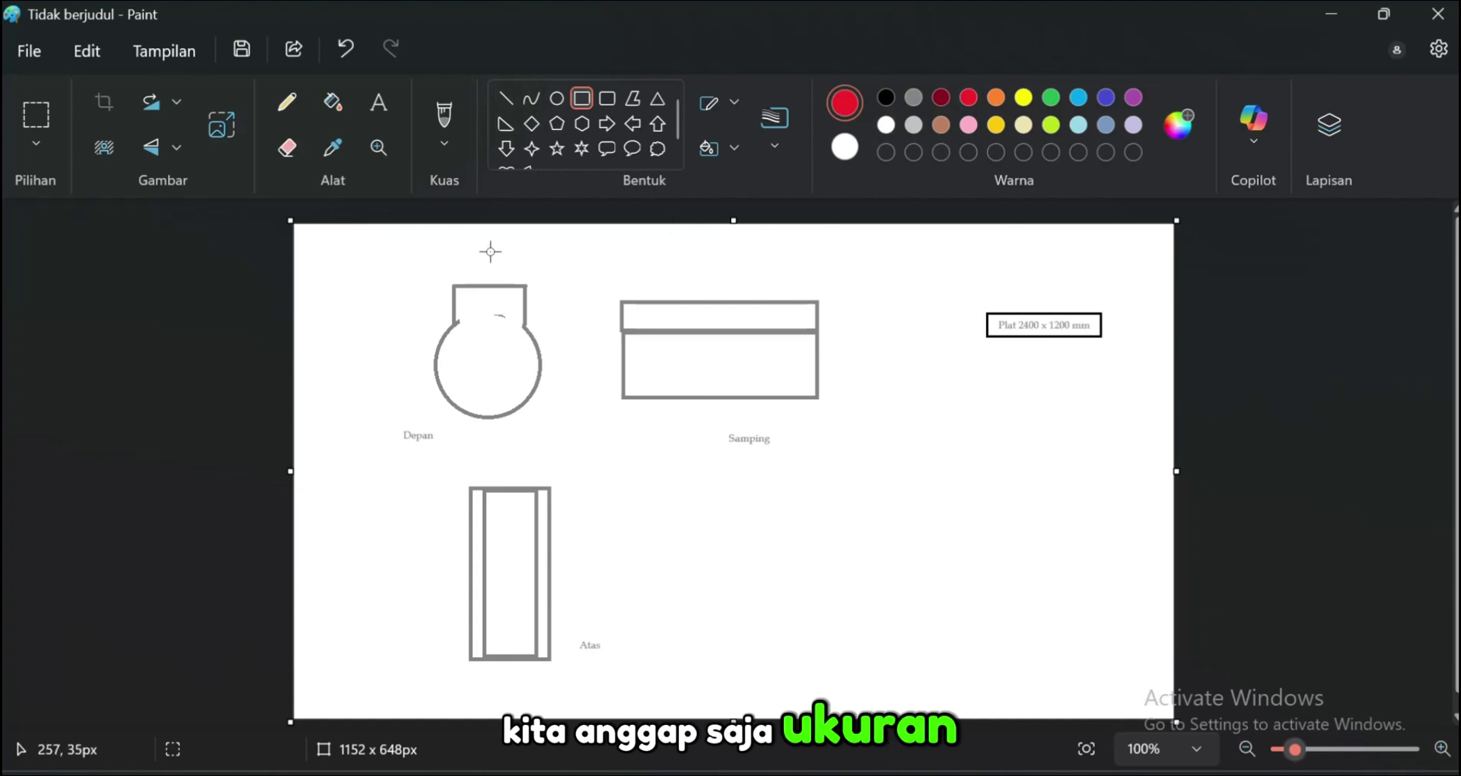
pyautogui.click(381, 103)
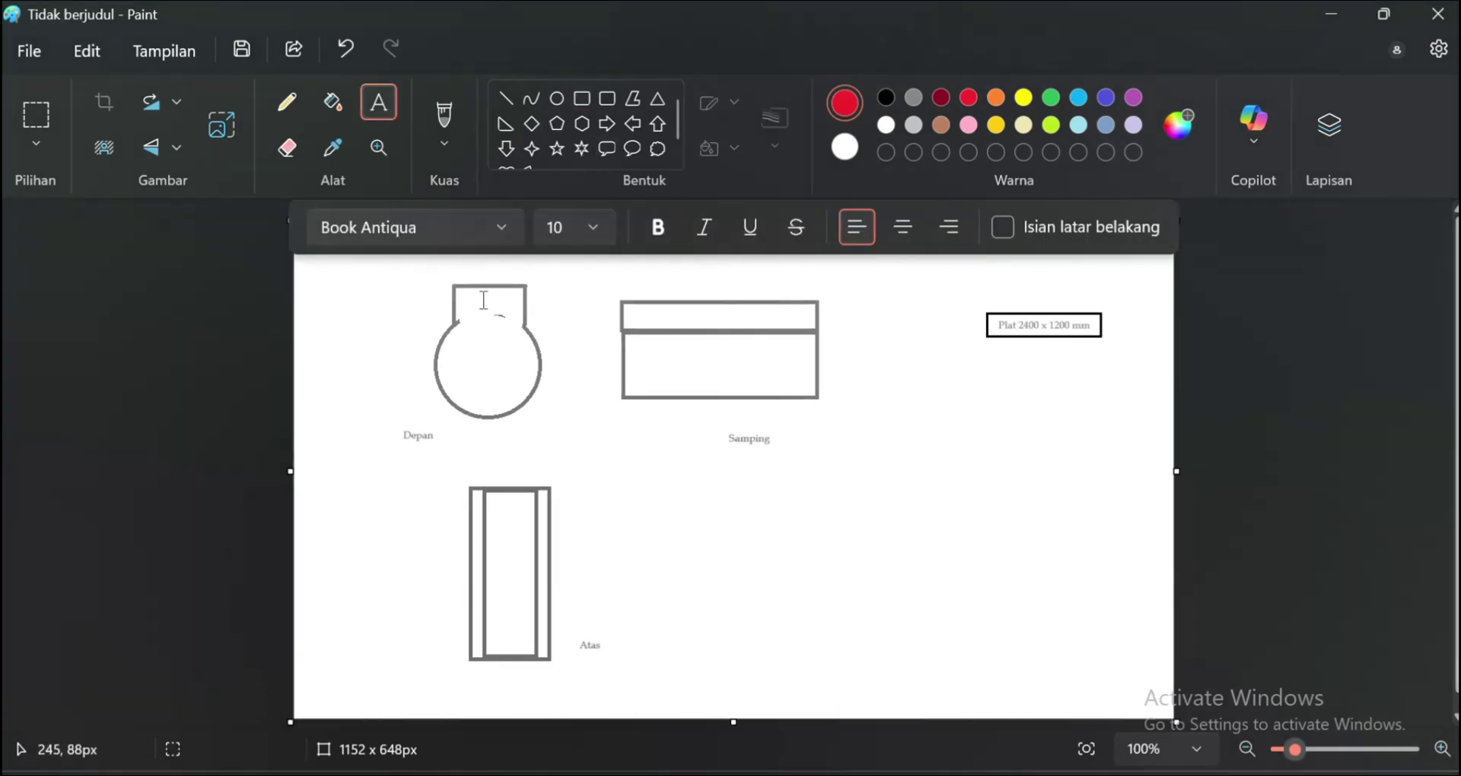
pyautogui.click(473, 375)
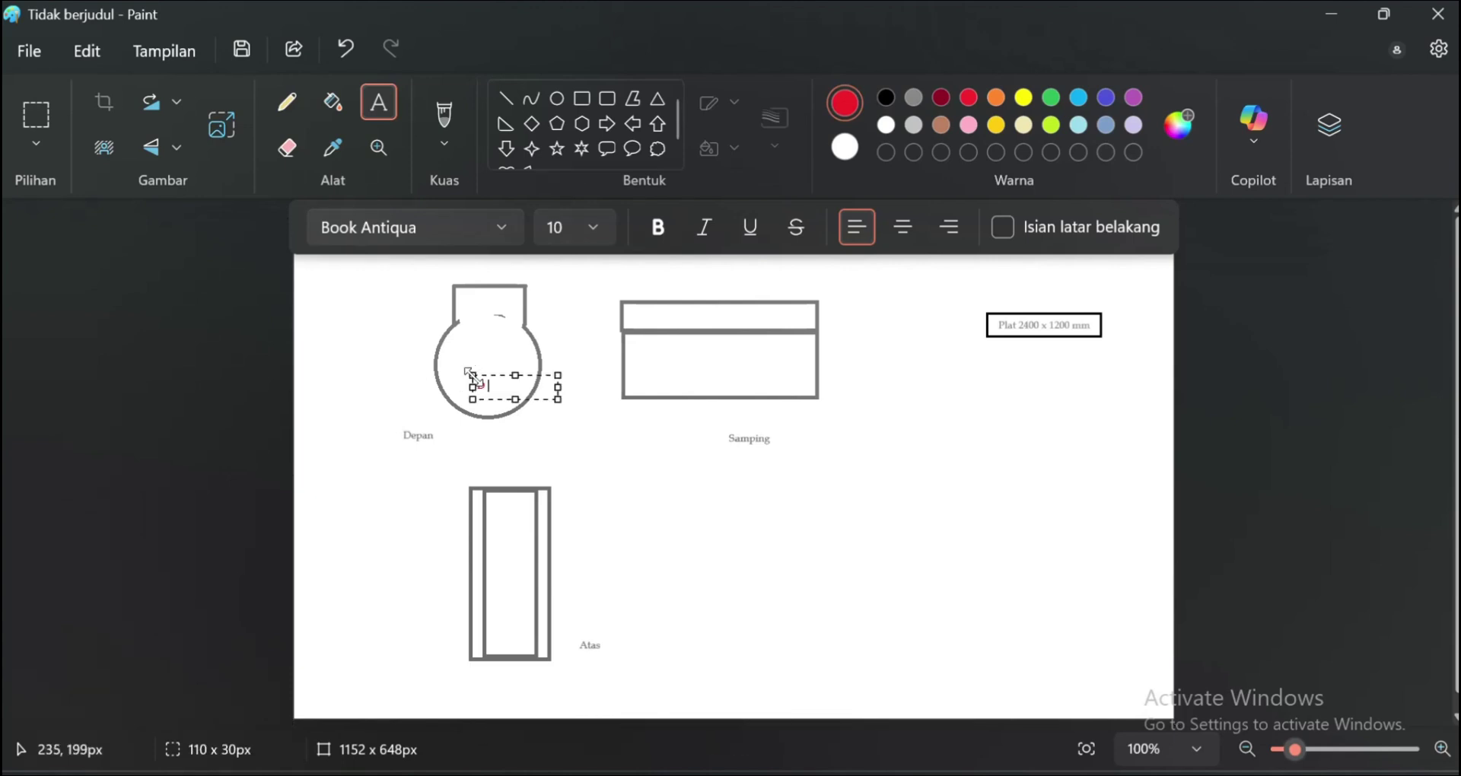
pyautogui.write('D ')
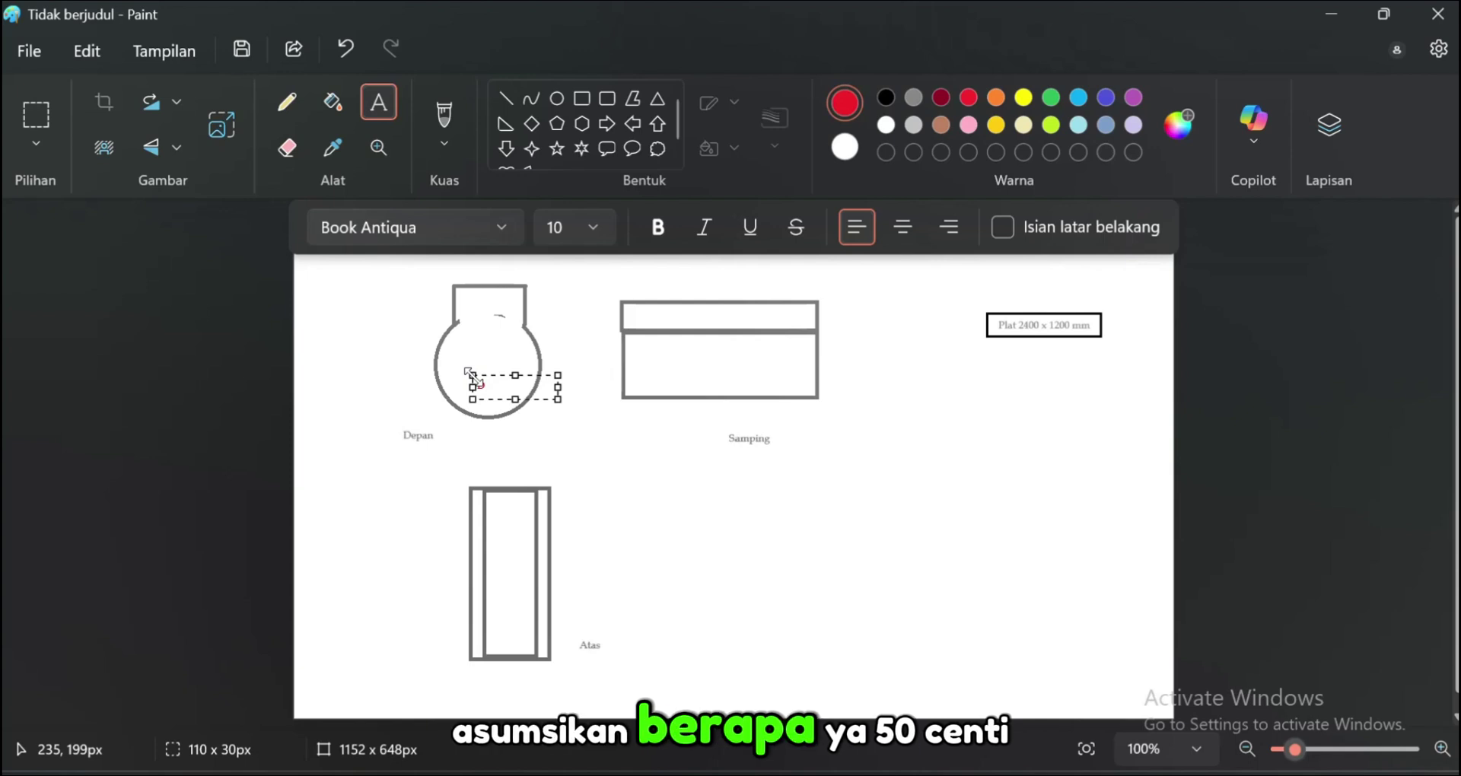
pyautogui.write('500')
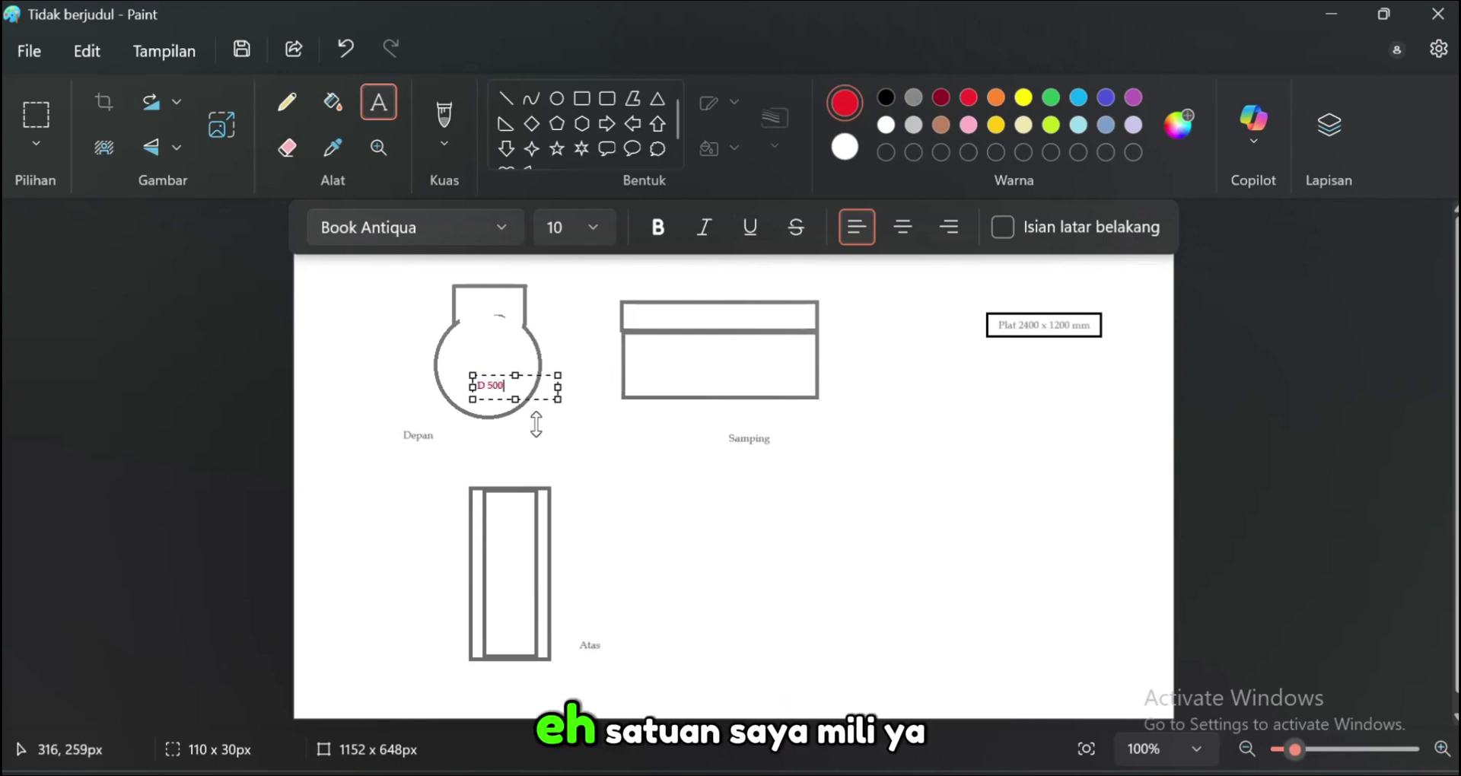
pyautogui.click(475, 384)
pyautogui.write('D')
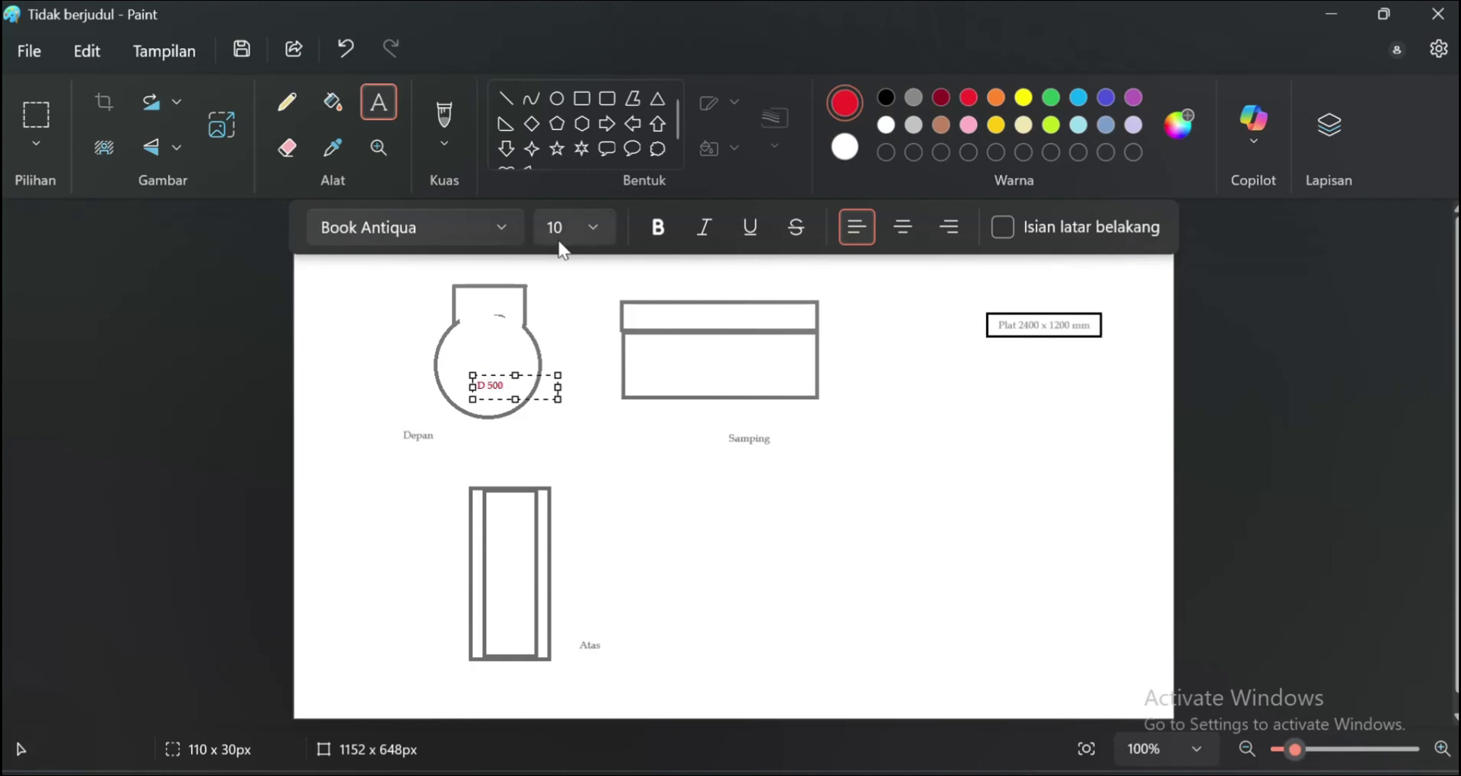
# Set the whole "D 500" label to font size 12 and place it
pyautogui.click(591, 229)
pyautogui.press('Escape')
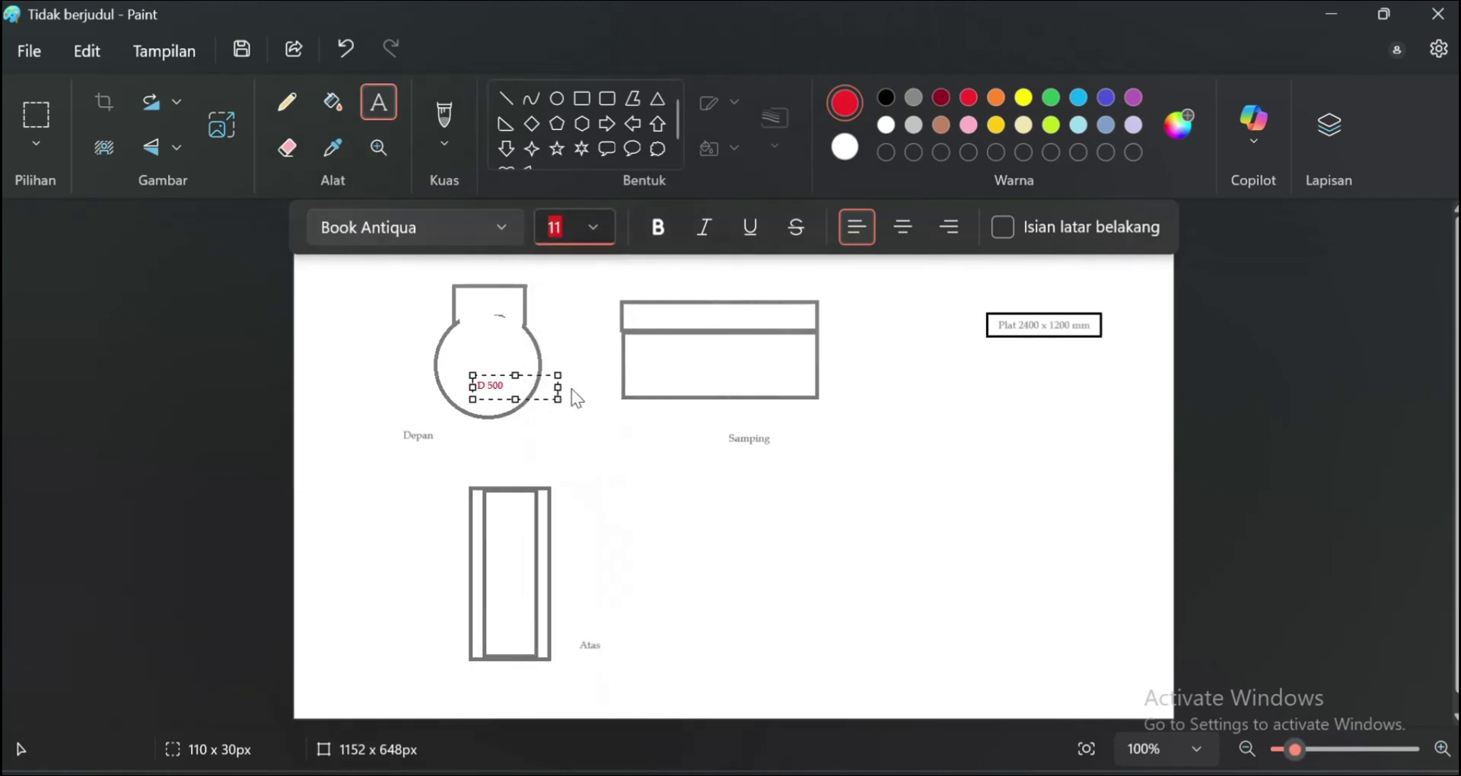
pyautogui.doubleClick(499, 386)
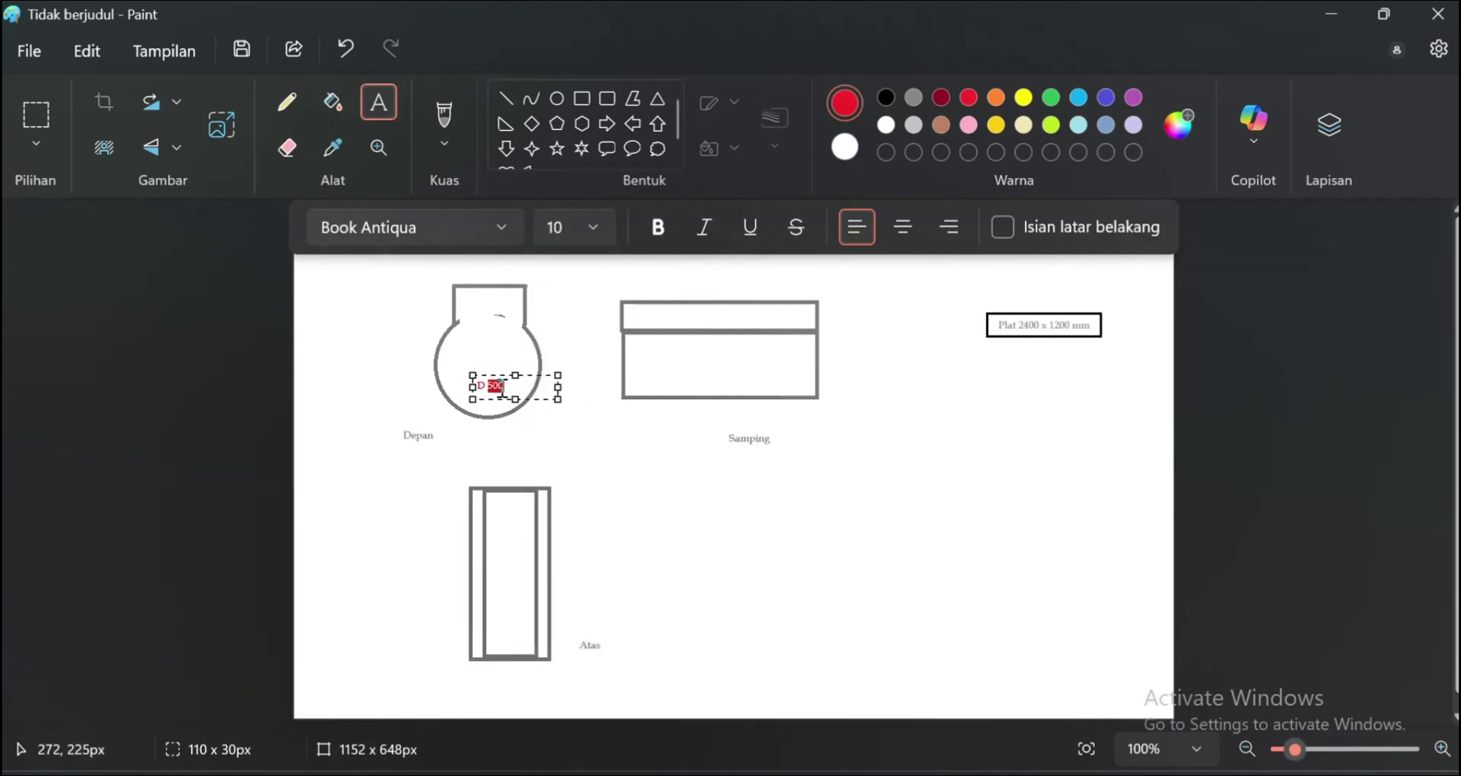
pyautogui.hotkey('ctrl', 'a')
pyautogui.click(590, 228)
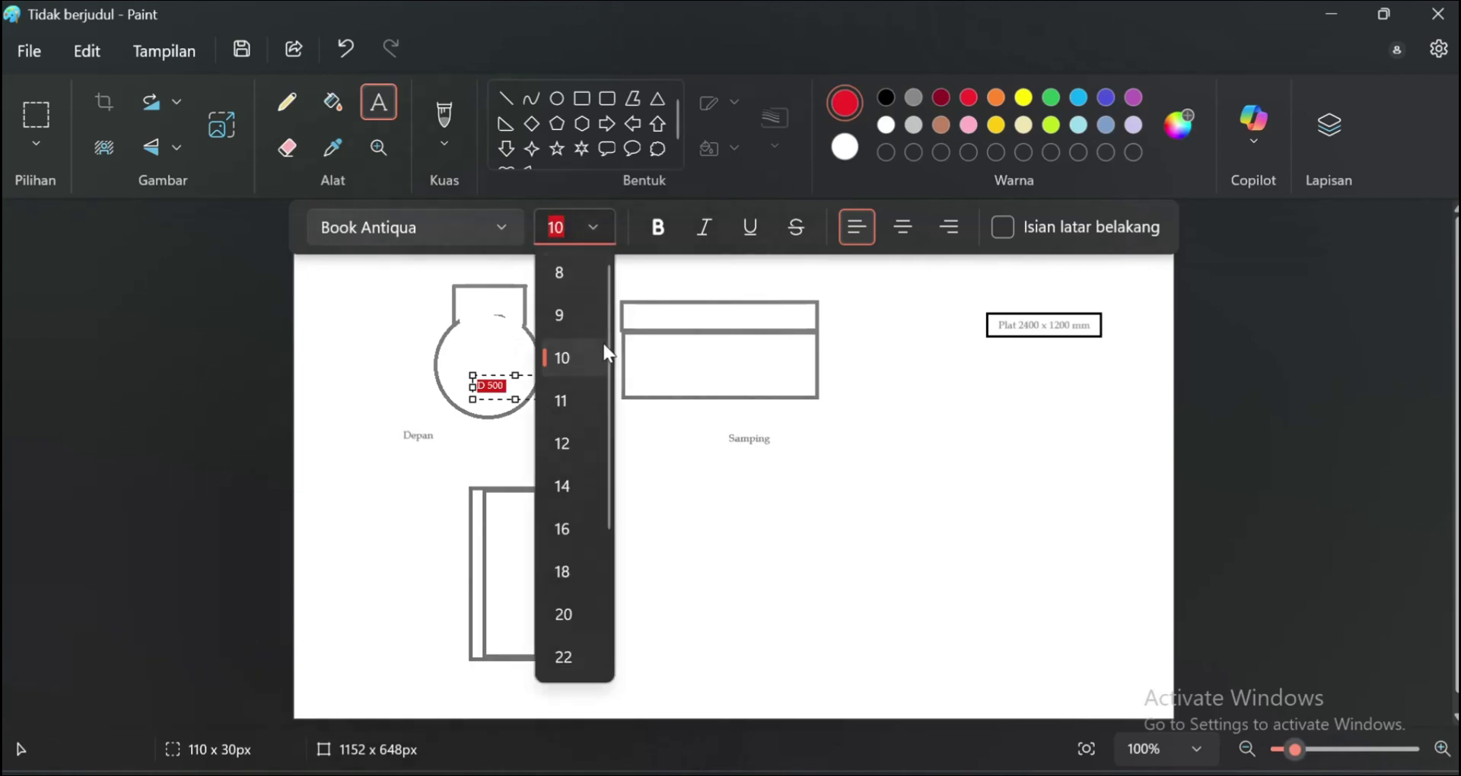
pyautogui.click(581, 431)
pyautogui.click(564, 424)
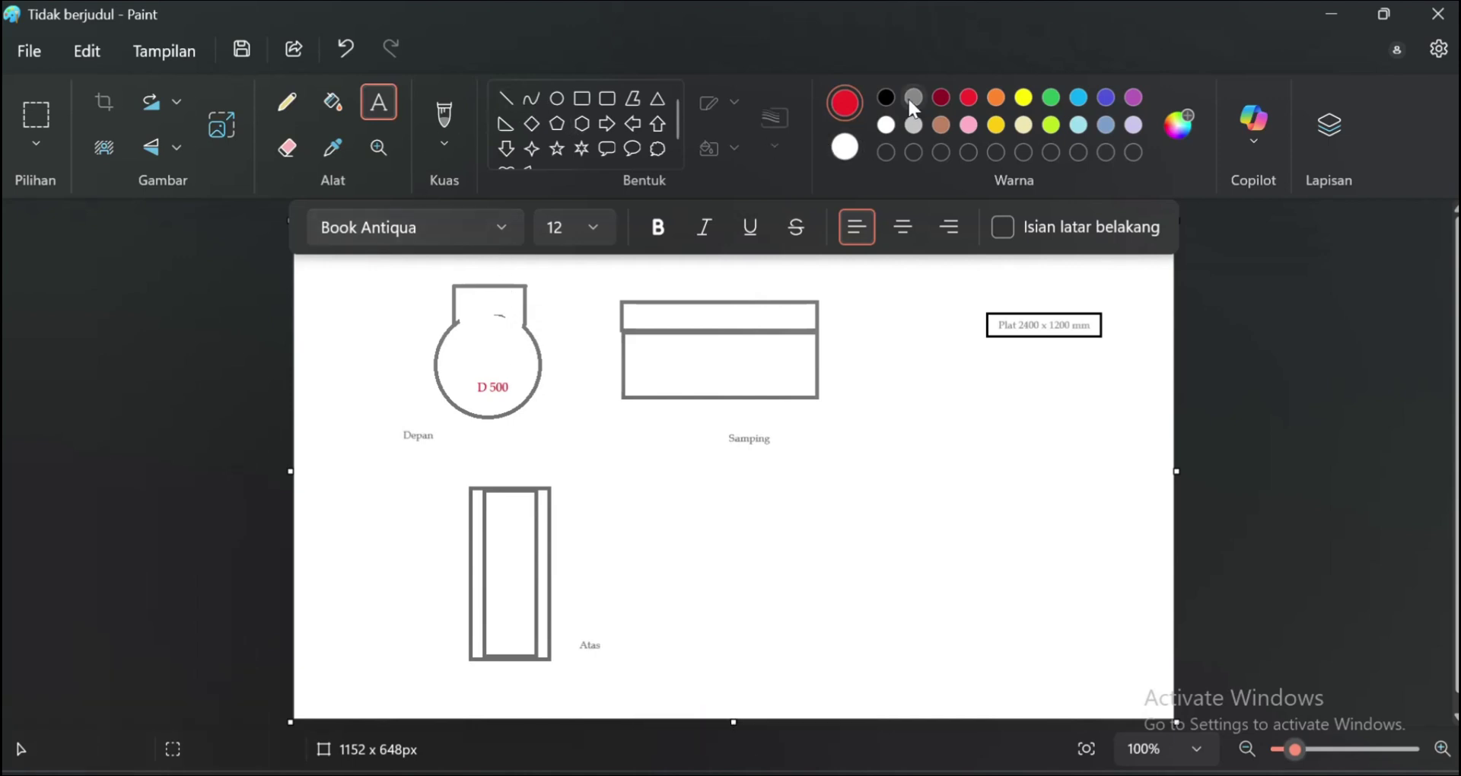
# Draw a red 1px vertical line about 107 px long from the neck's top edge to the circle's centre, centred in the front view
pyautogui.click(913, 125)
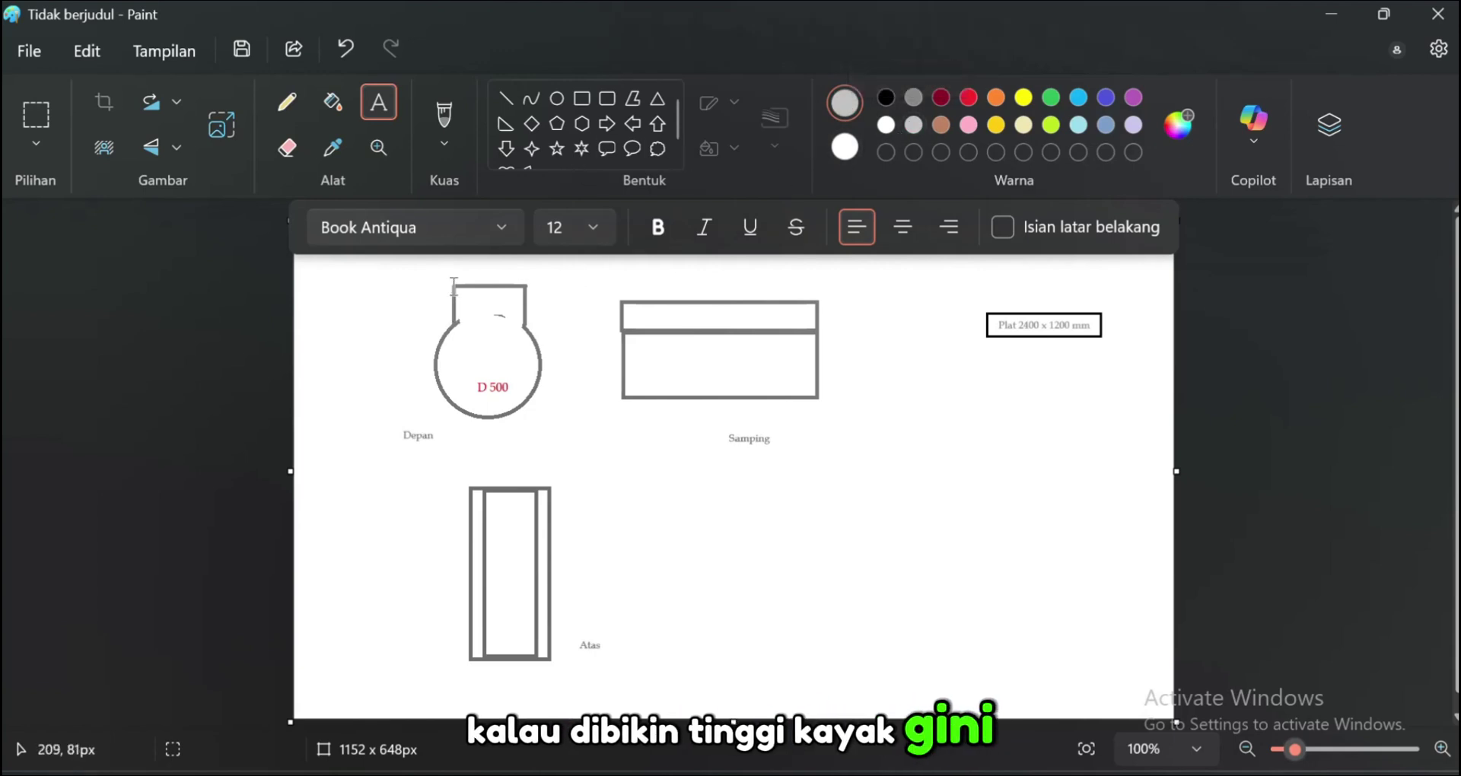
pyautogui.click(505, 97)
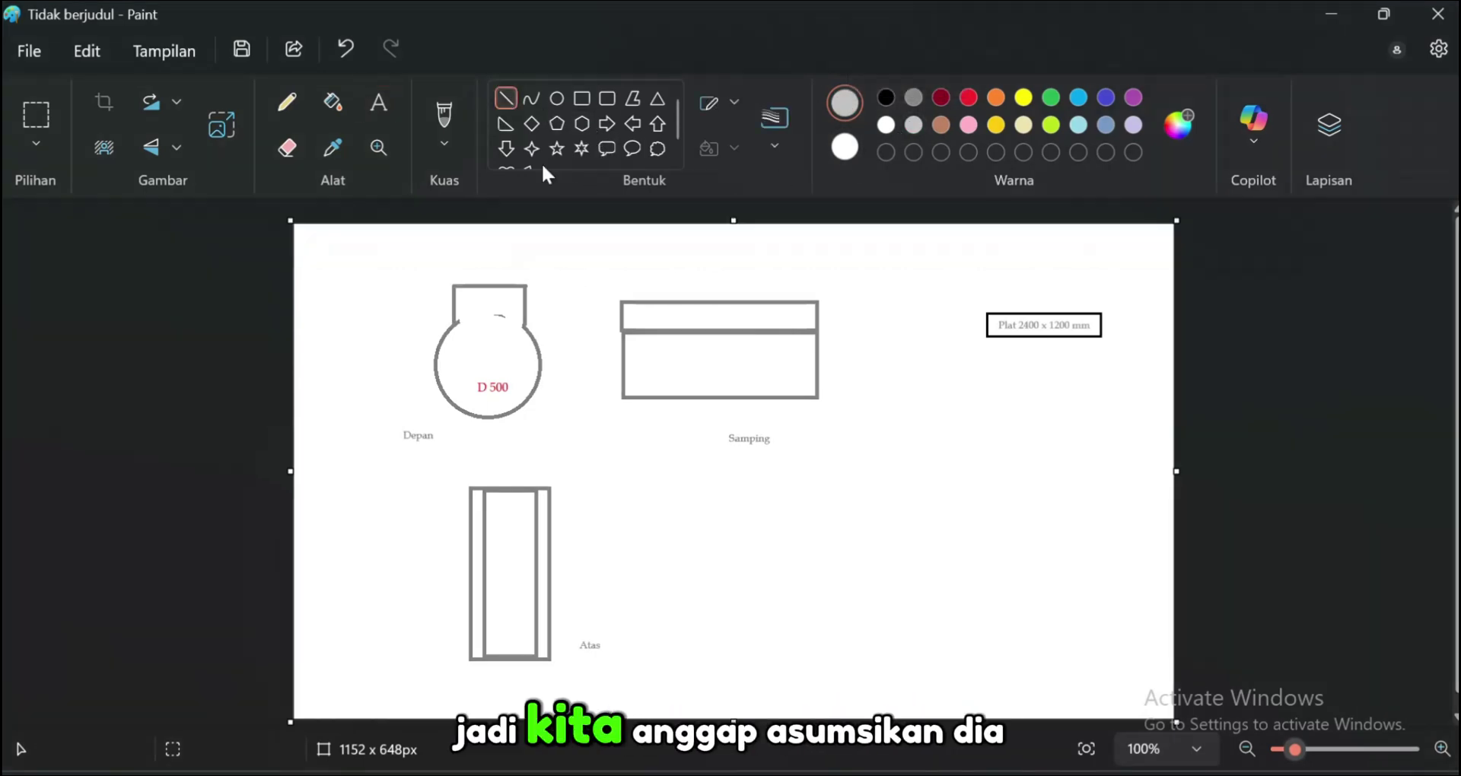
pyautogui.click(776, 134)
pyautogui.click(794, 191)
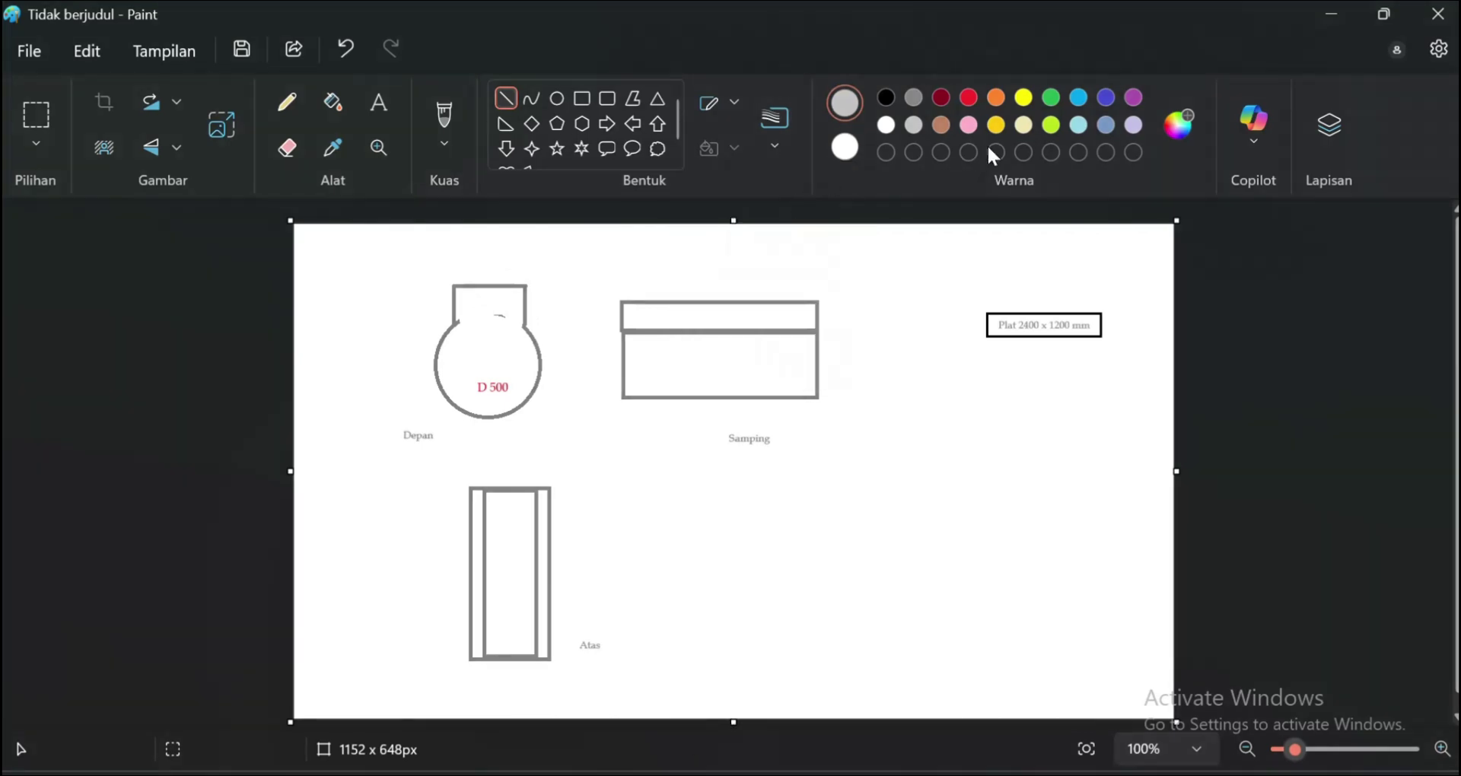
pyautogui.click(968, 100)
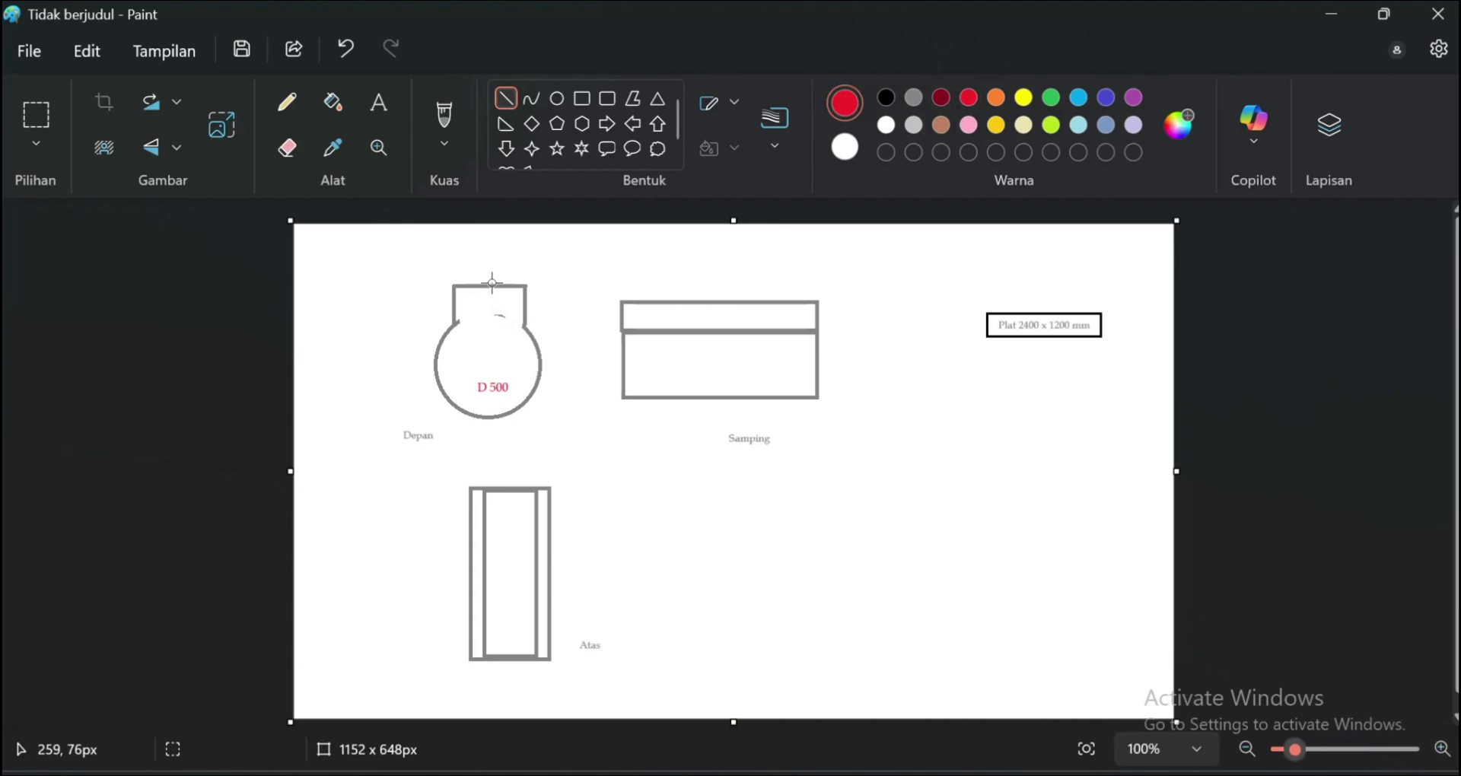
pyautogui.moveTo(493, 284); pyautogui.dragTo(492, 362)
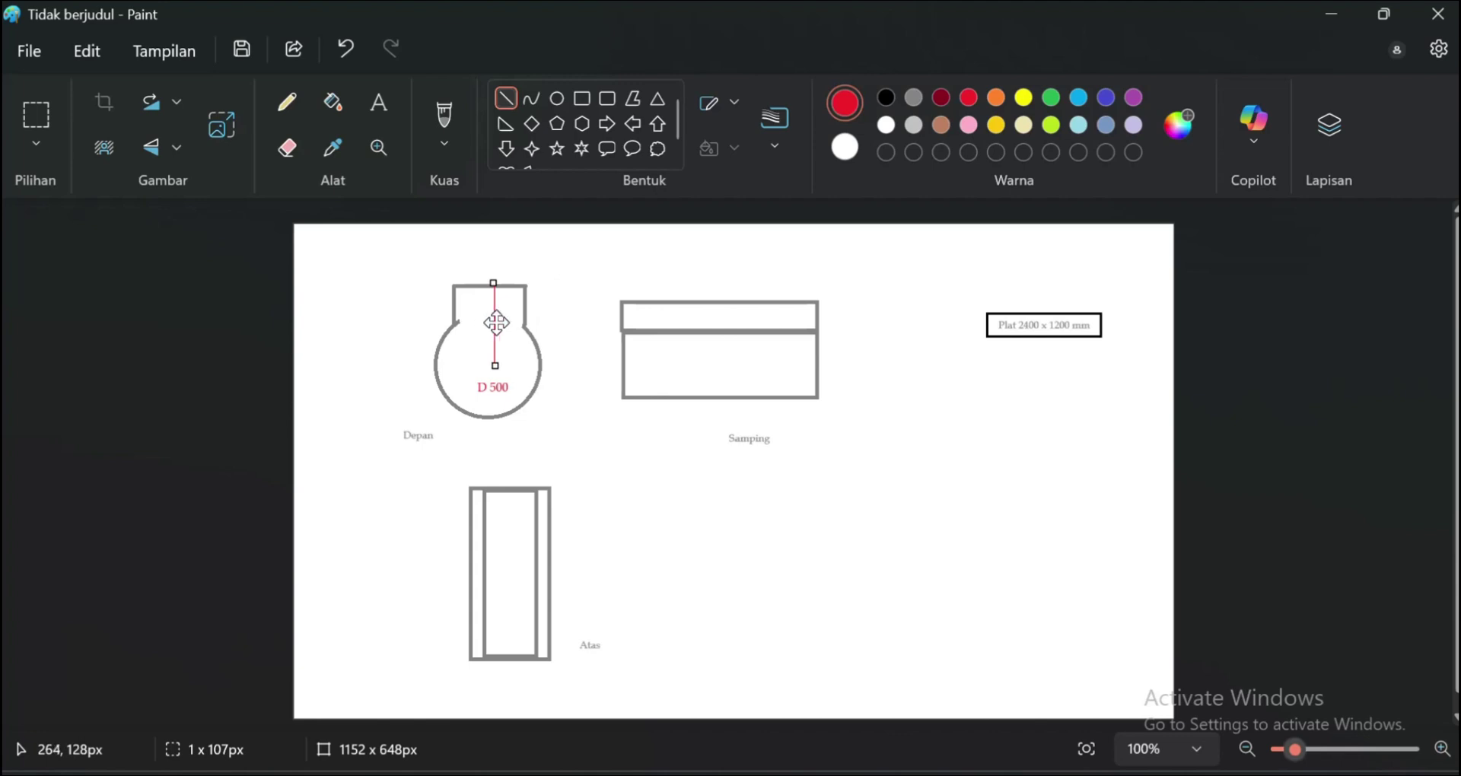
pyautogui.moveTo(497, 323); pyautogui.dragTo(491, 324)
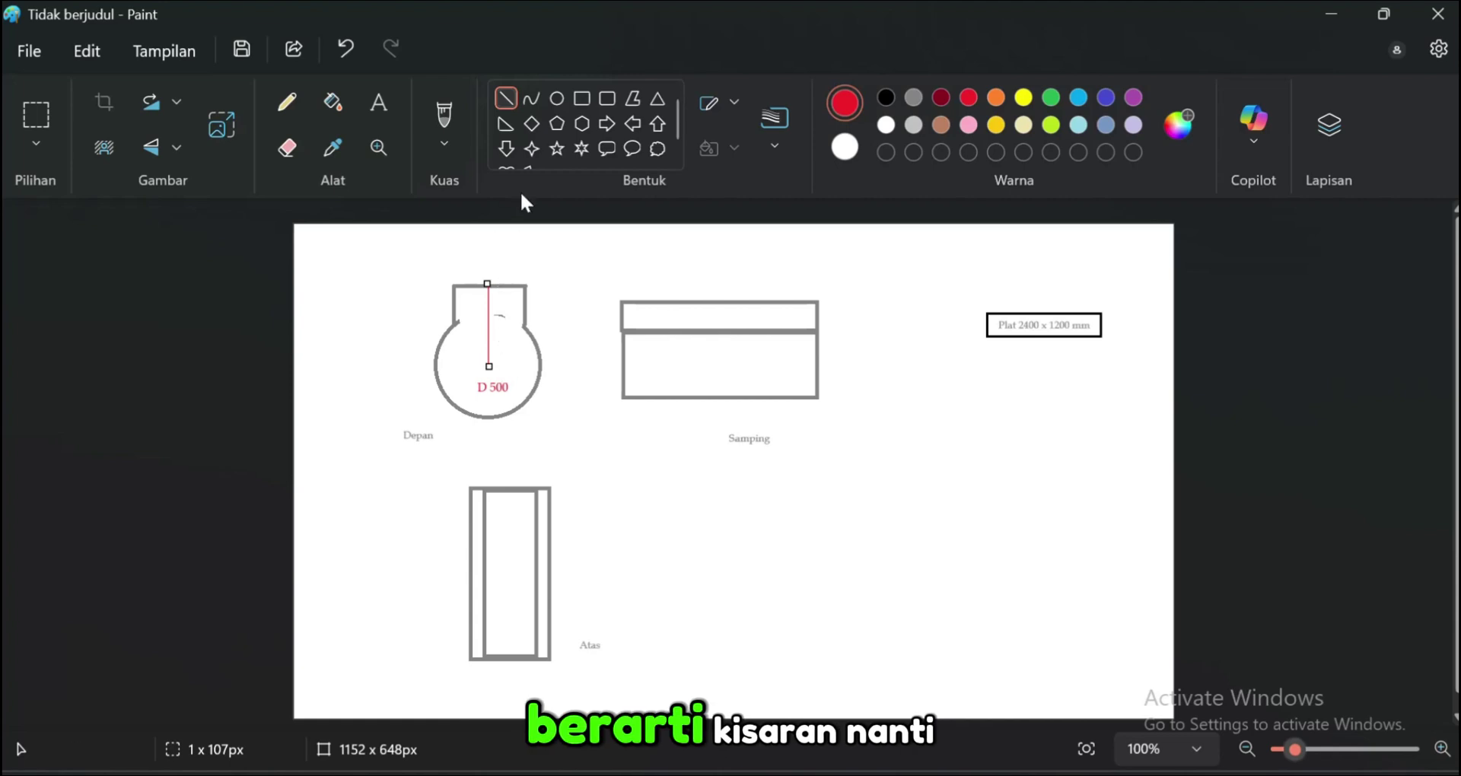
# Write the red dimension label "350/400" beside the vertical line in the front view, just above "D 500"
pyautogui.click(380, 104)
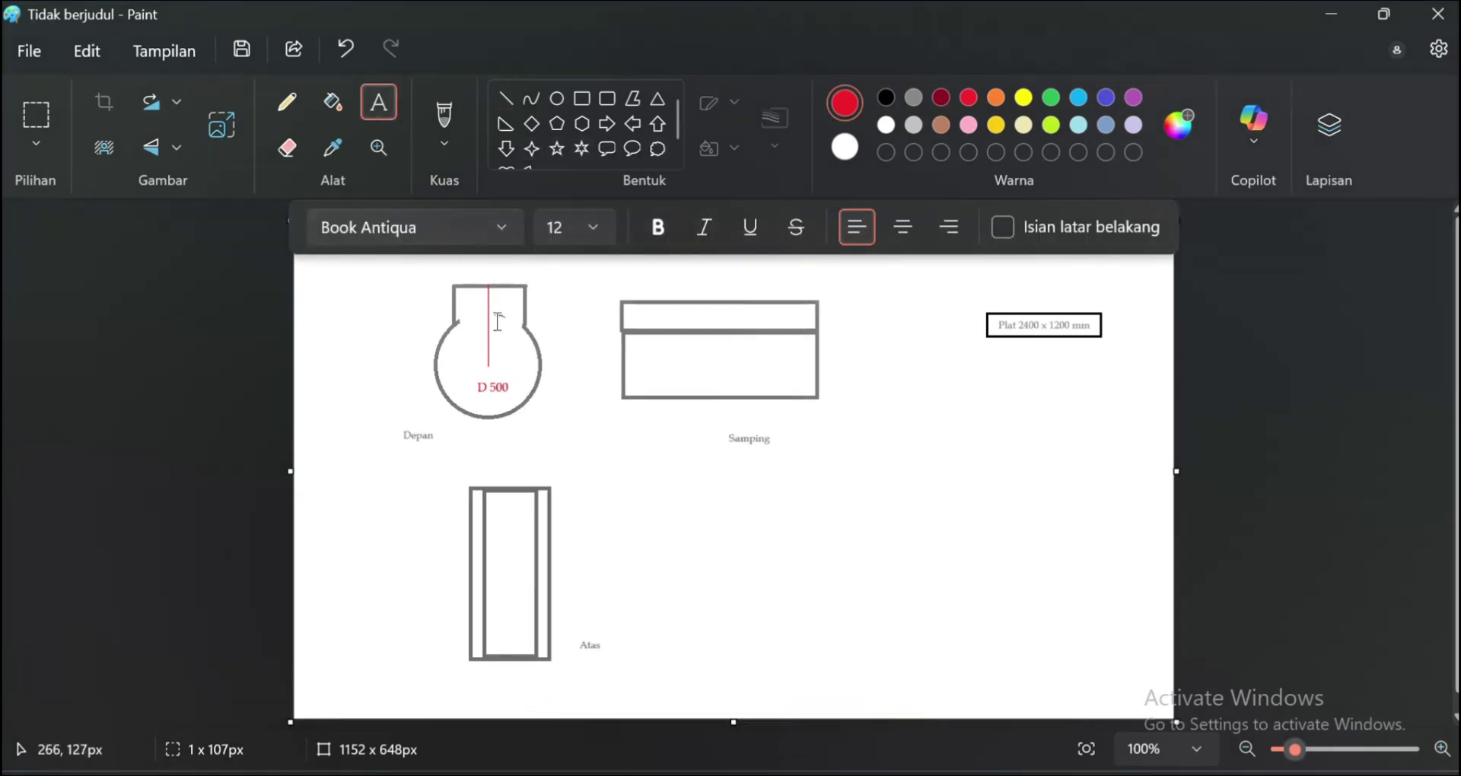
pyautogui.moveTo(497, 321); pyautogui.dragTo(597, 344)
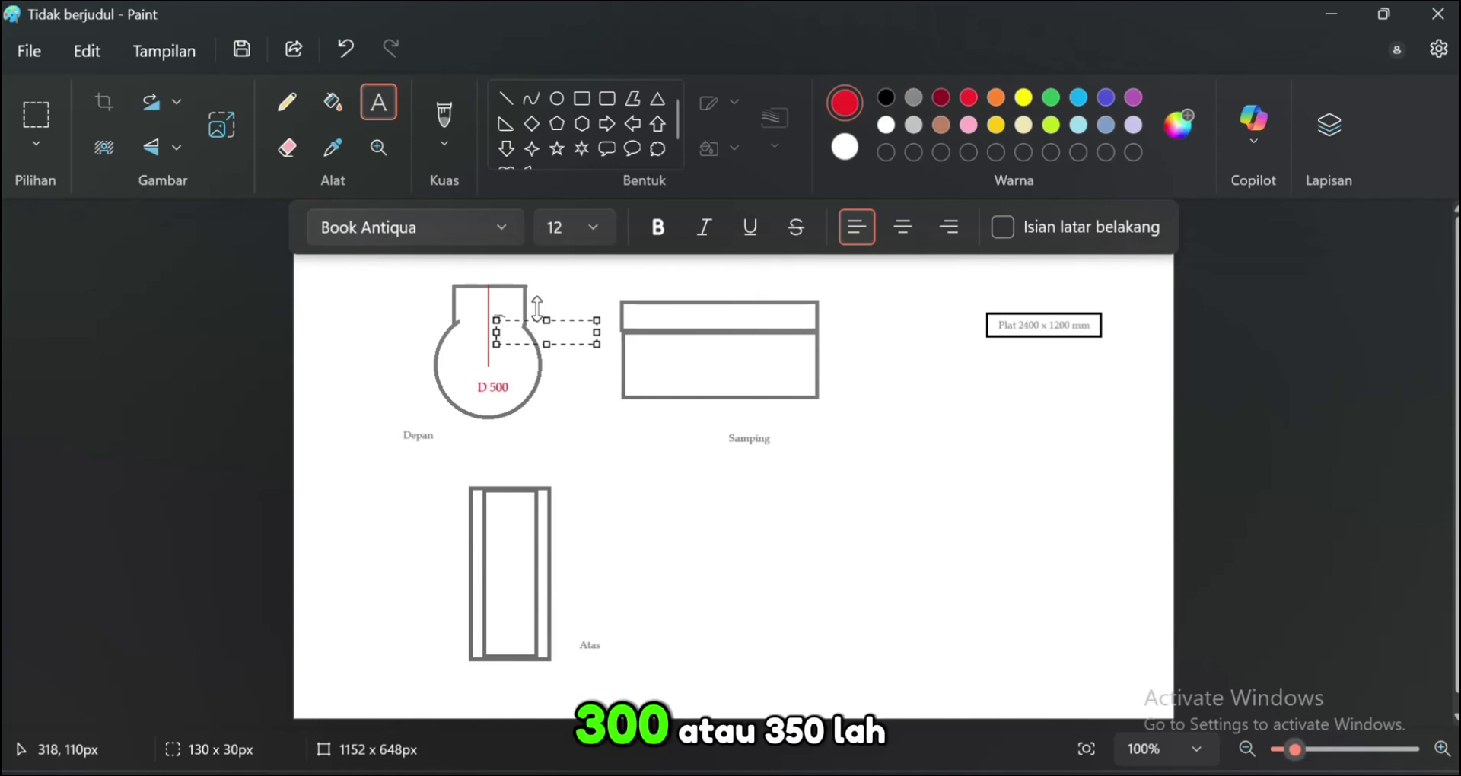
pyautogui.write('350')
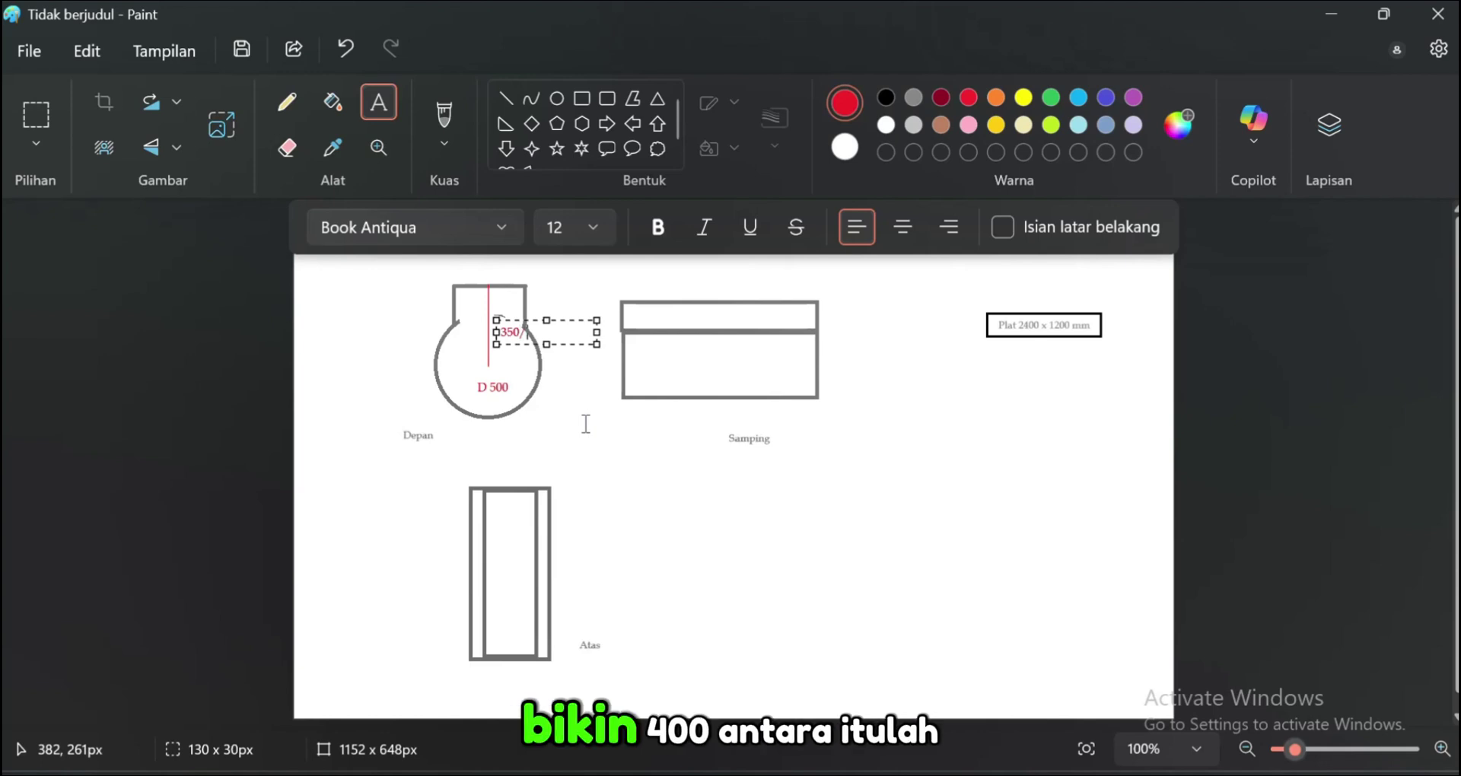
pyautogui.write('/400')
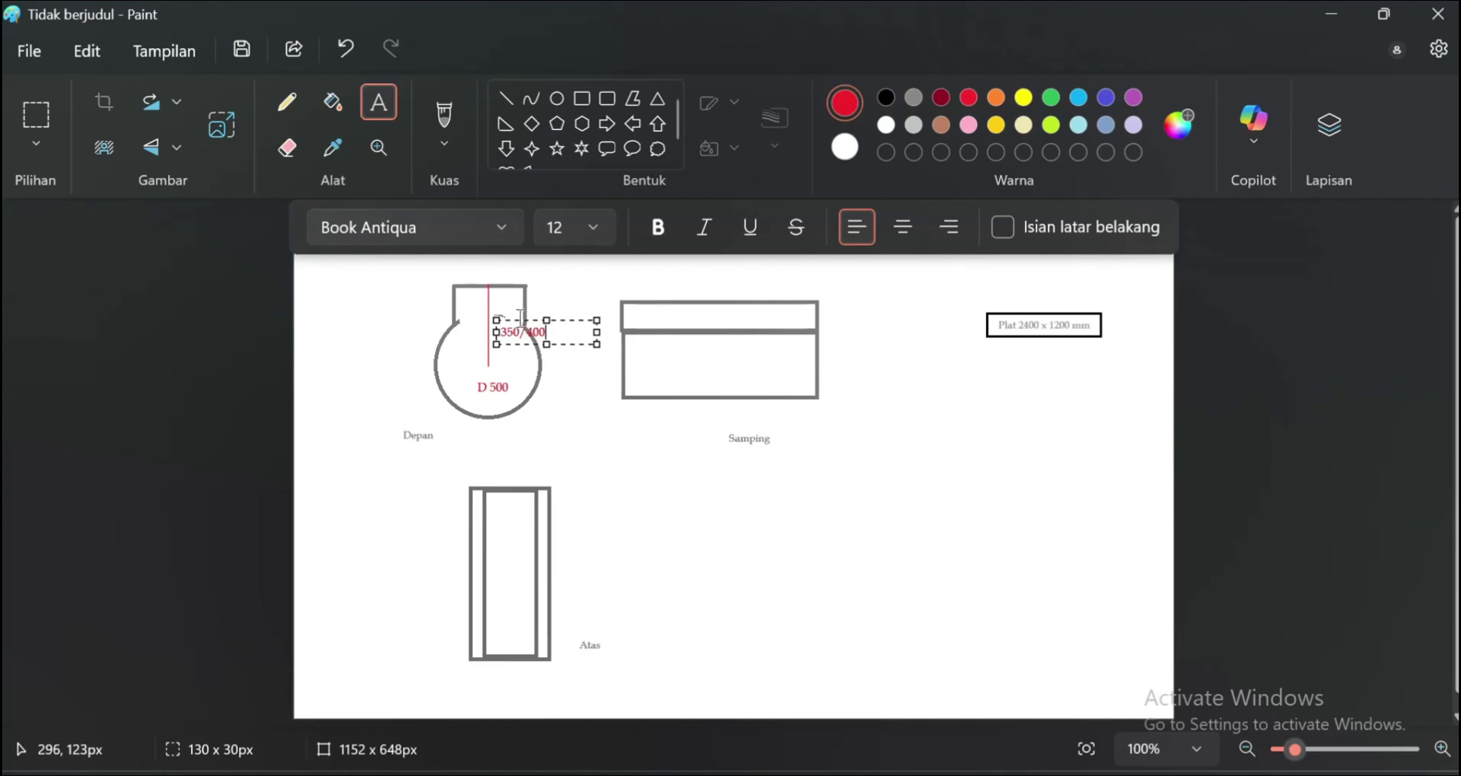
pyautogui.moveTo(521, 324); pyautogui.dragTo(510, 344)
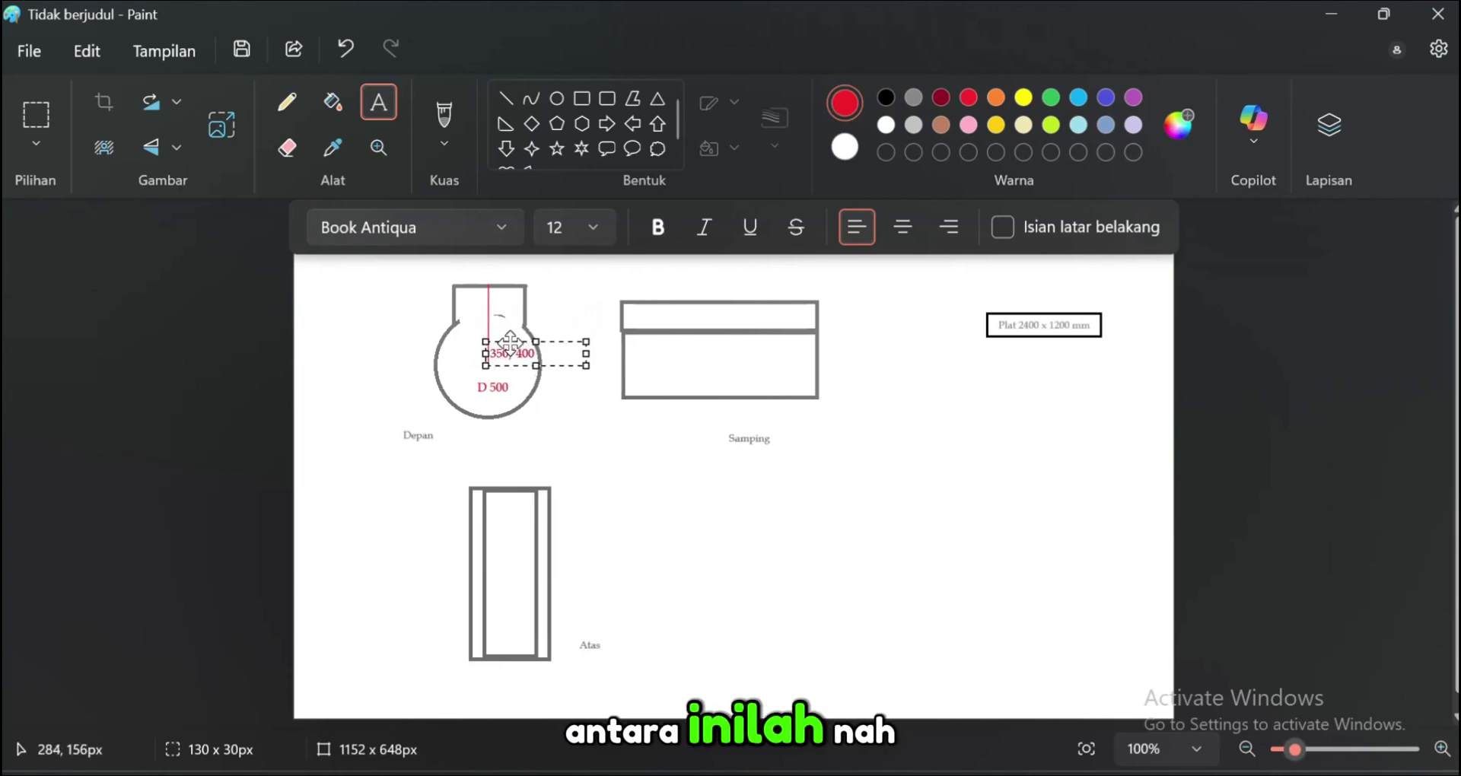
pyautogui.click(591, 424)
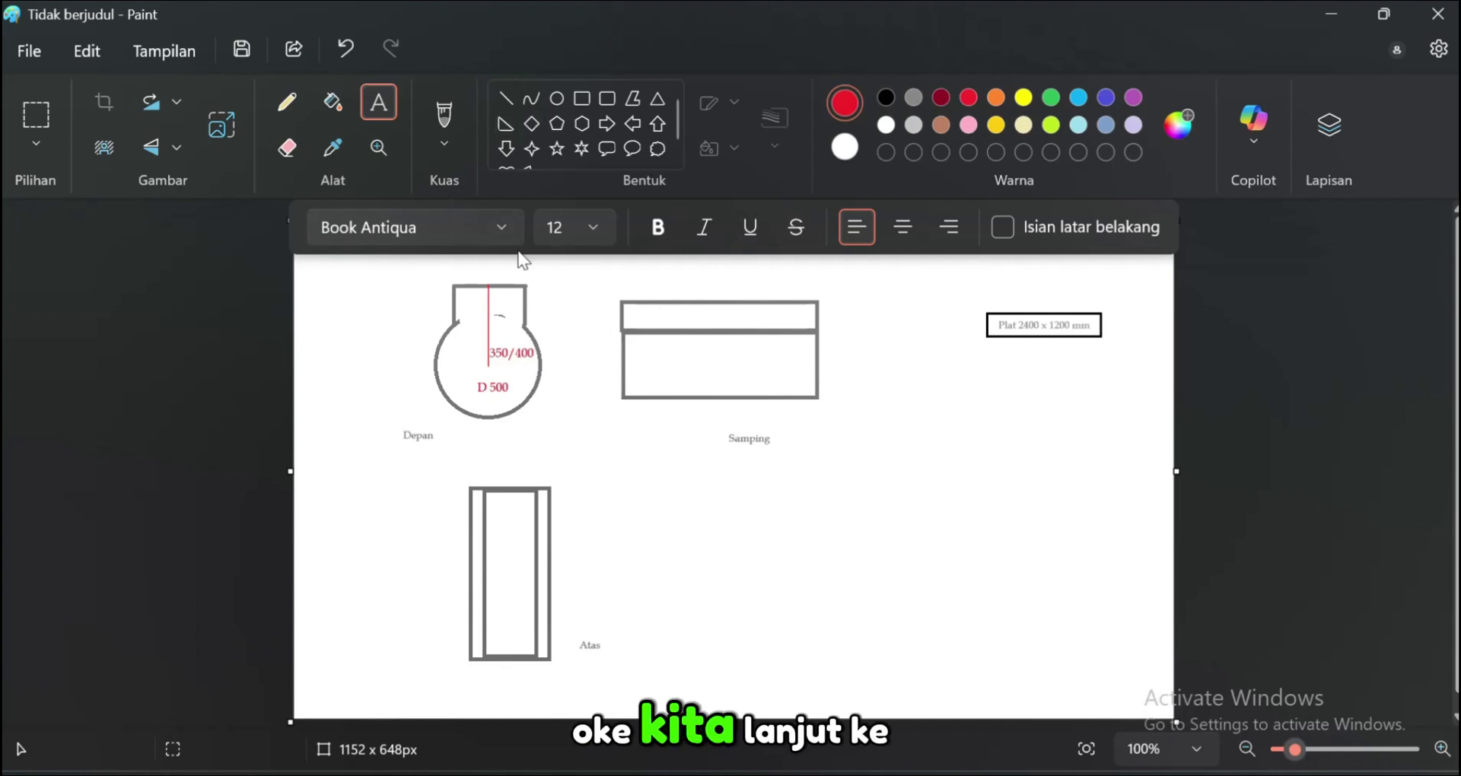
# Add the red dimension labels "1000" above the side view and "300/400" above the front view's neck
pyautogui.moveTo(688, 284); pyautogui.dragTo(789, 307)
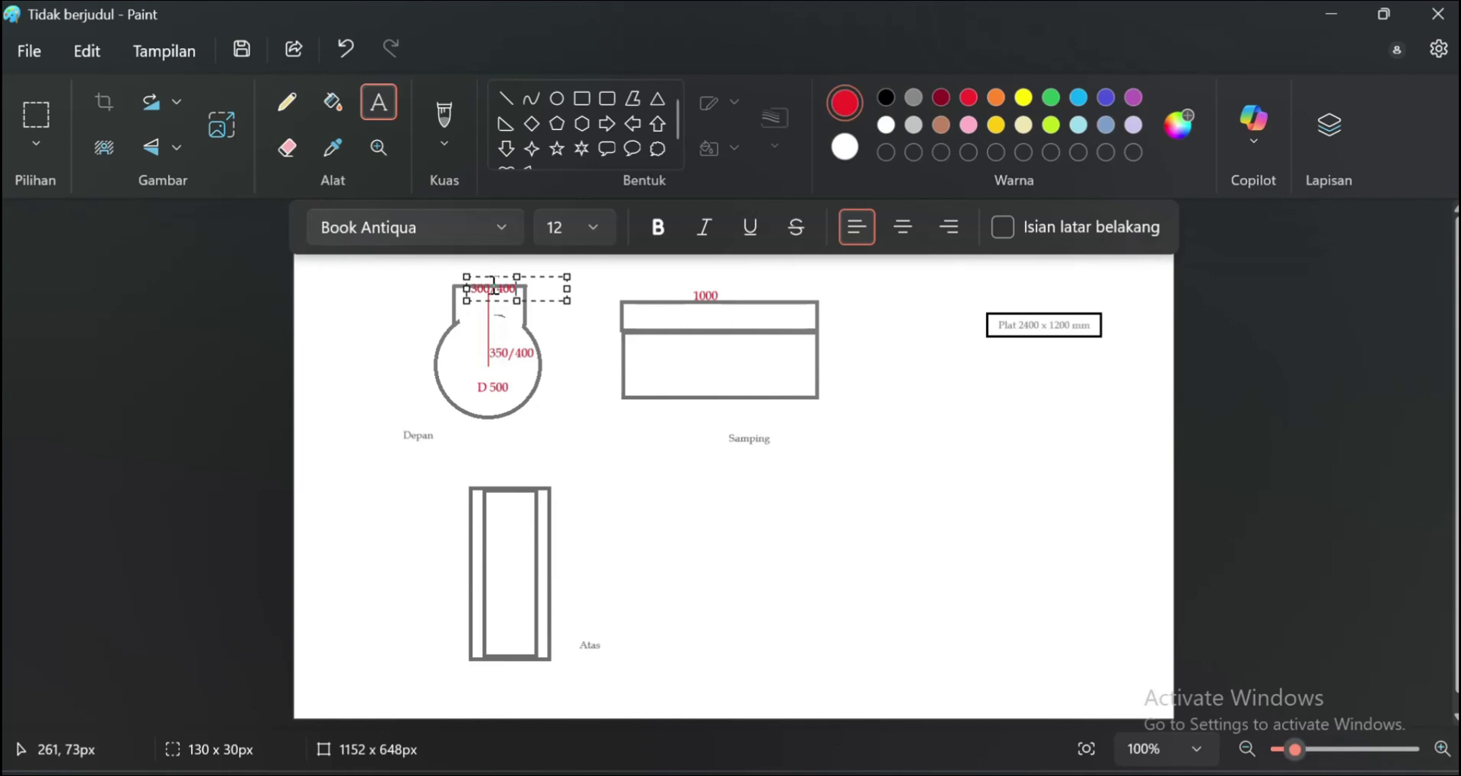
pyautogui.moveTo(494, 278); pyautogui.dragTo(493, 265)
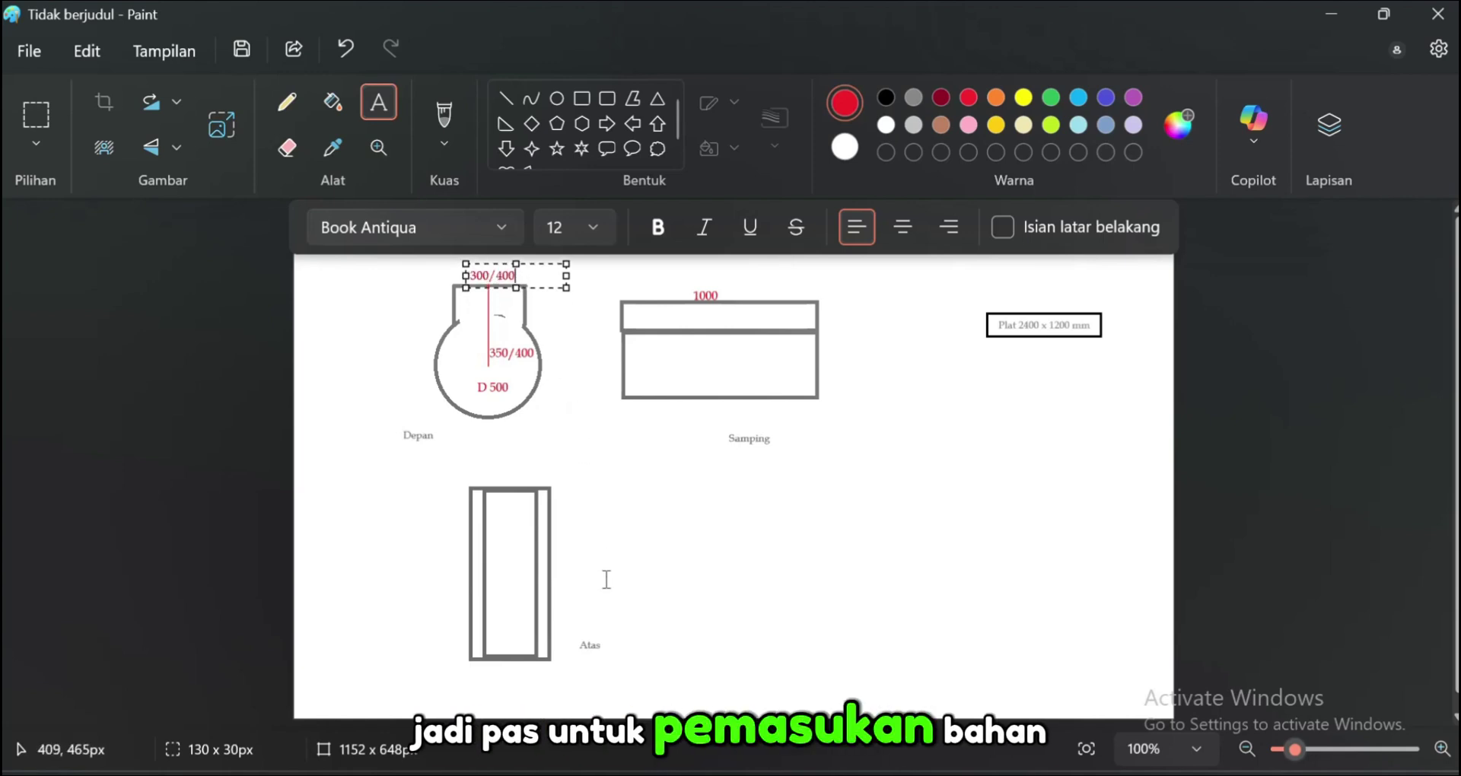
pyautogui.click(588, 552)
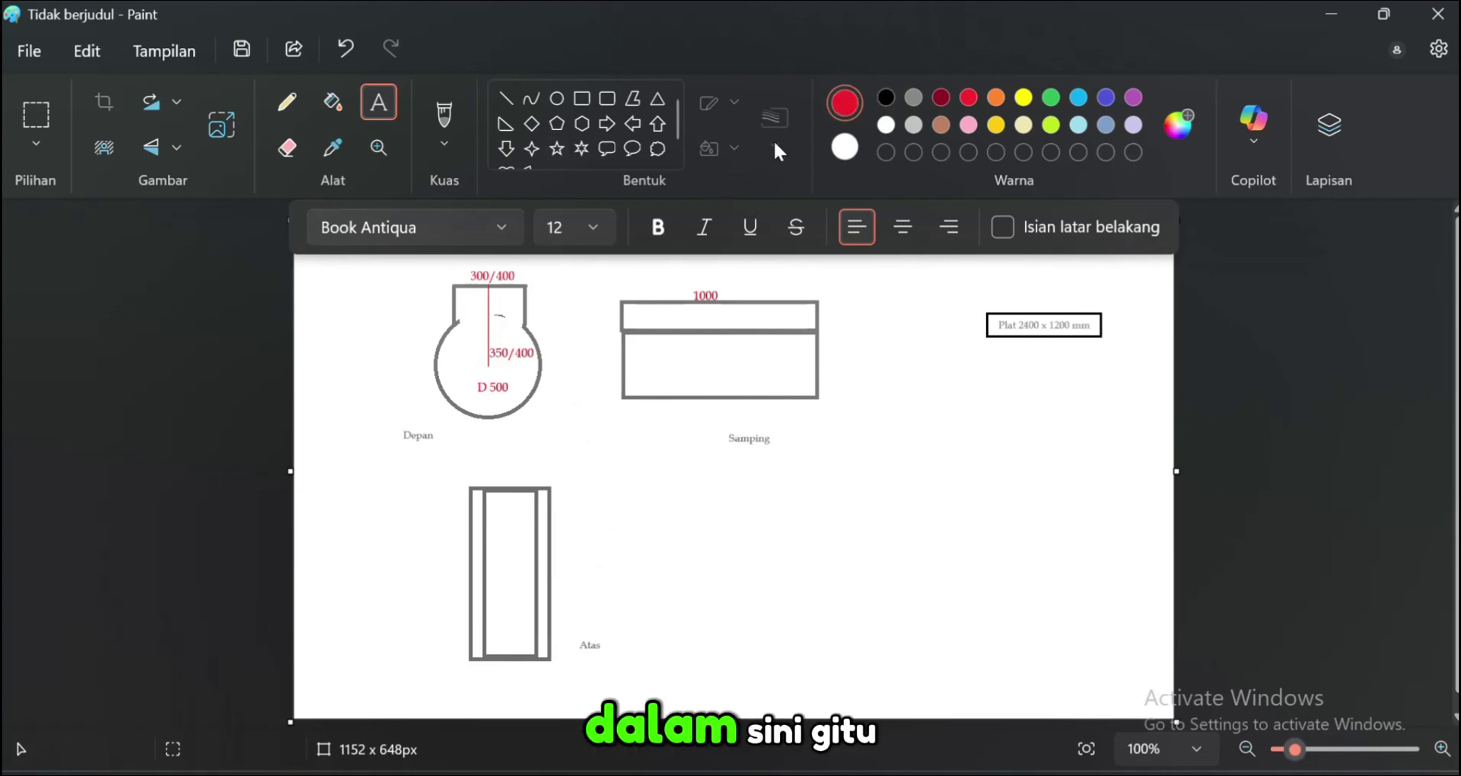
pyautogui.click(989, 101)
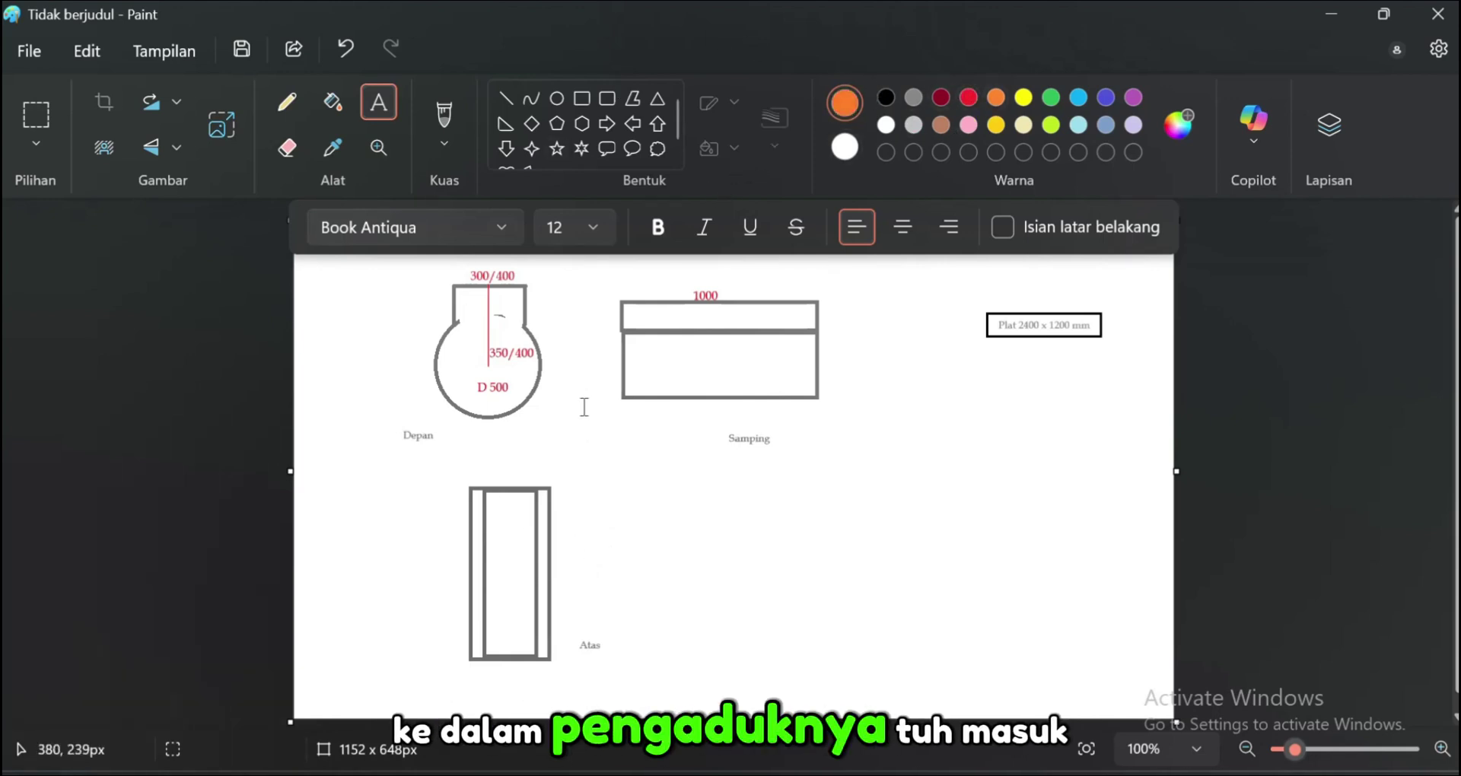
pyautogui.moveTo(513, 509); pyautogui.dragTo(500, 510)
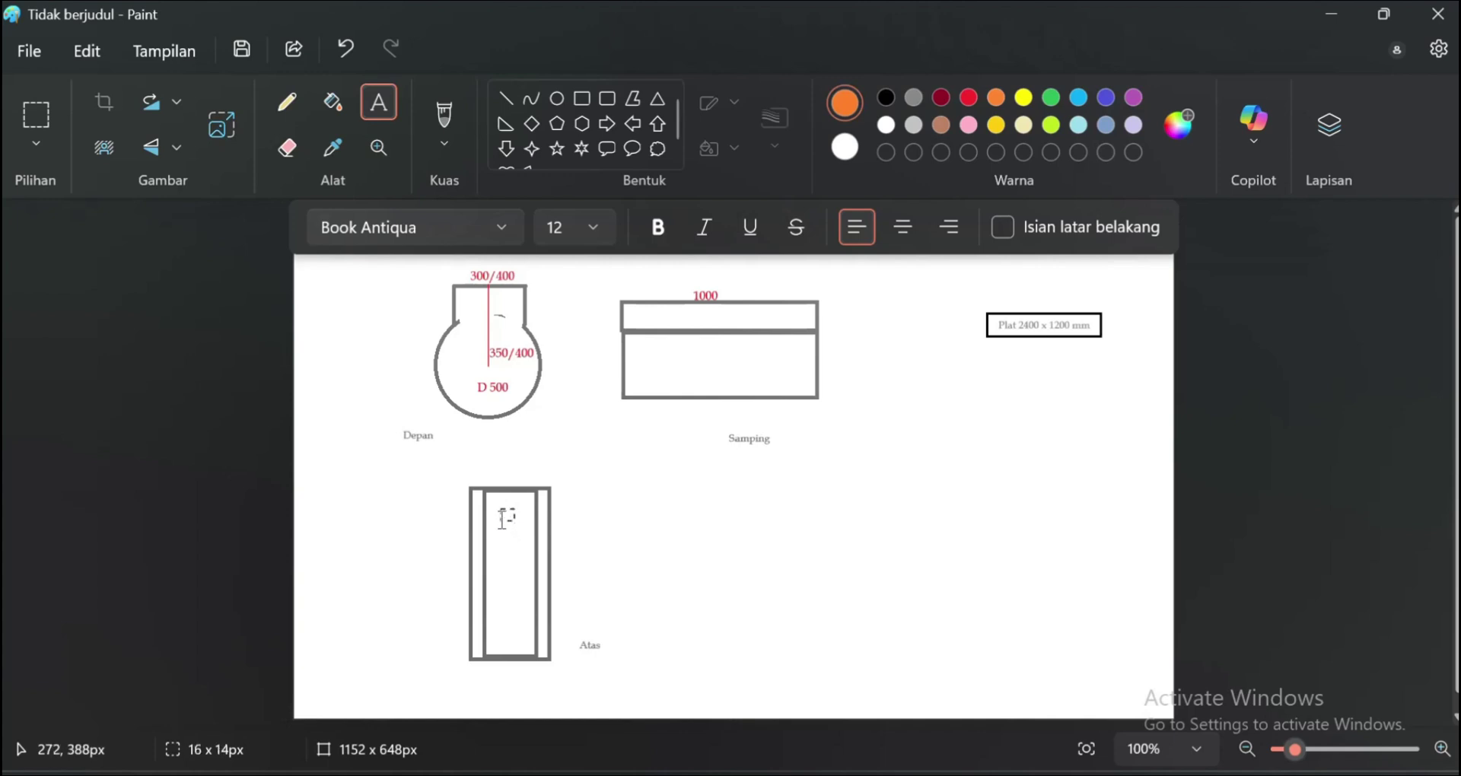
pyautogui.click(446, 134)
pyautogui.click(446, 132)
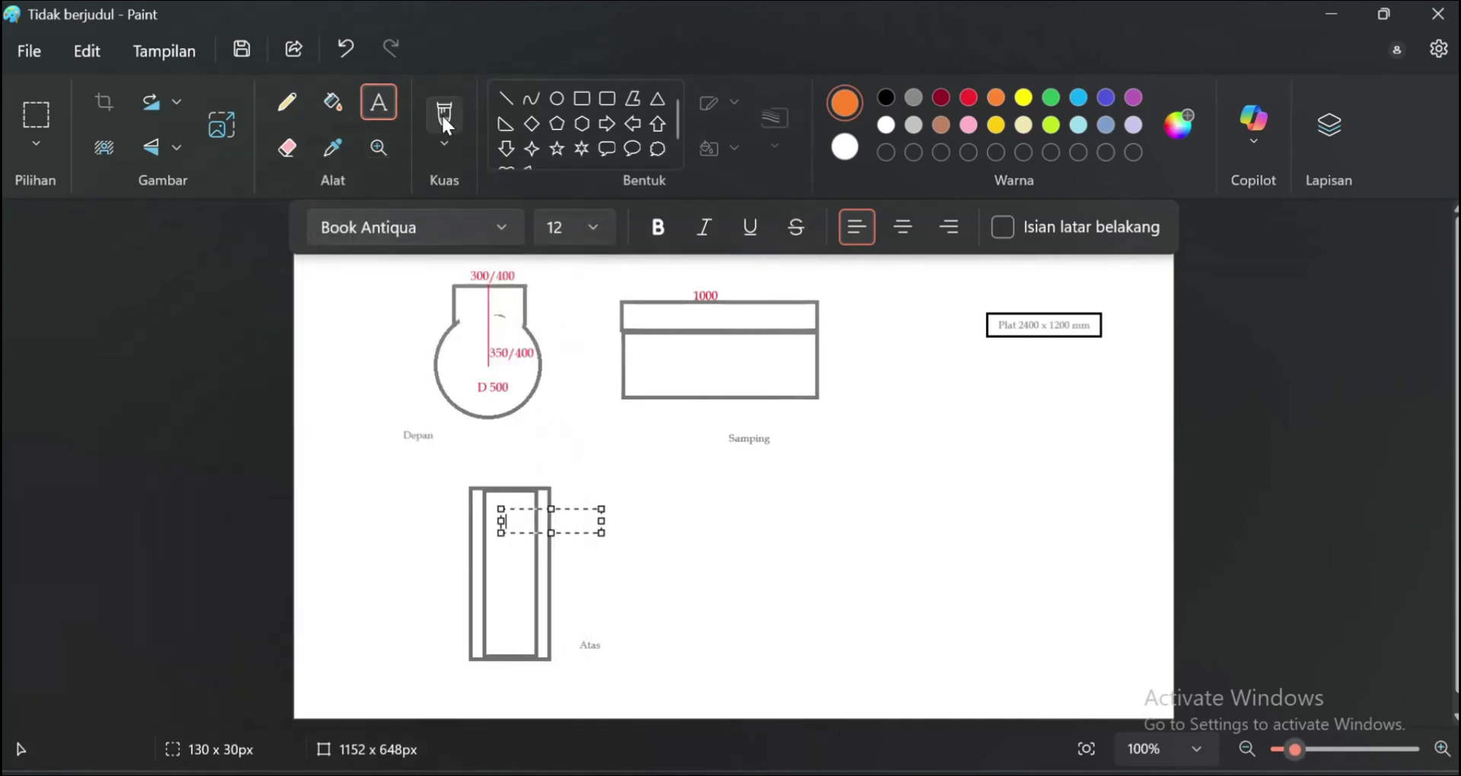
pyautogui.click(442, 114)
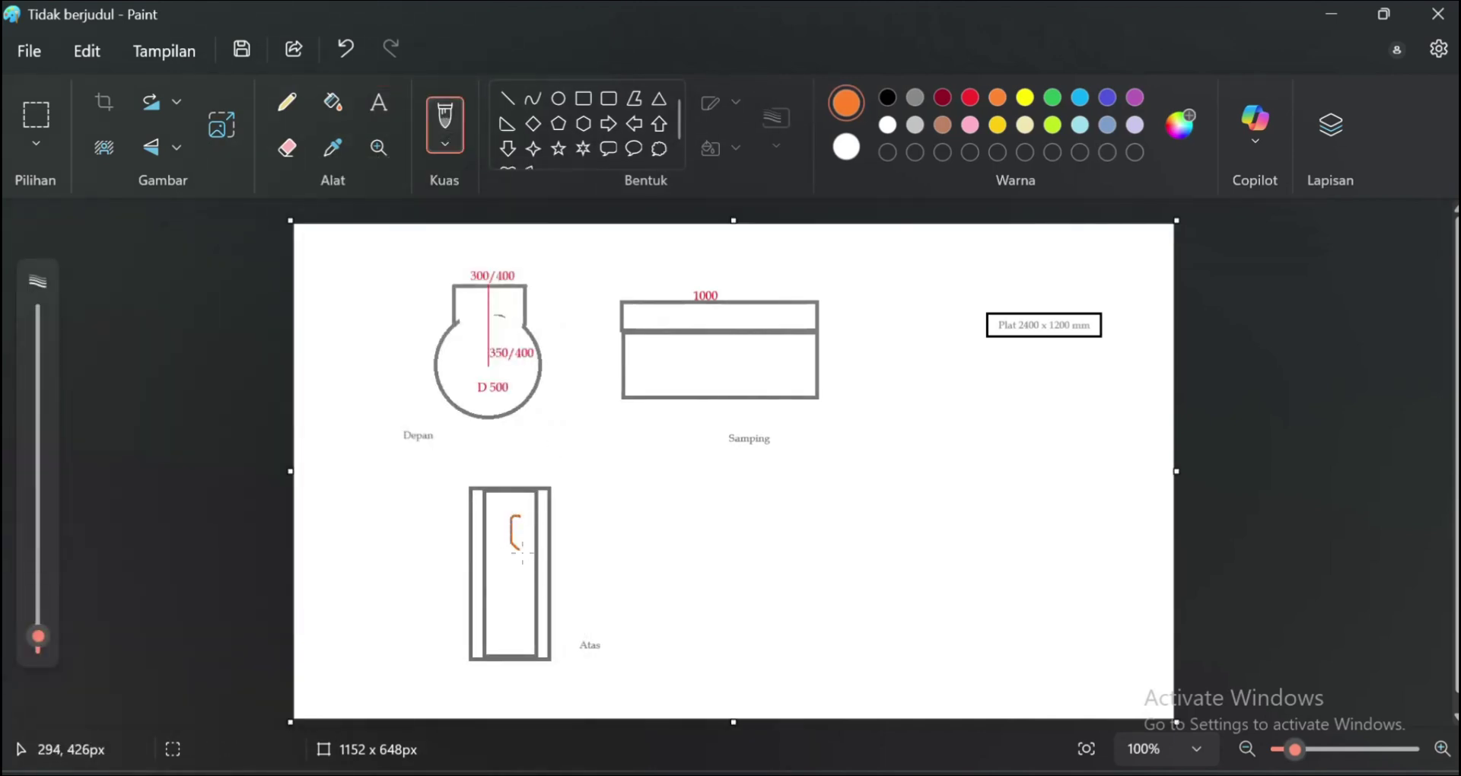
pyautogui.moveTo(520, 590)
pyautogui.mouseDown()
pyautogui.moveTo(501, 575)
pyautogui.moveTo(501, 527)
pyautogui.moveTo(515, 629)
pyautogui.mouseUp()
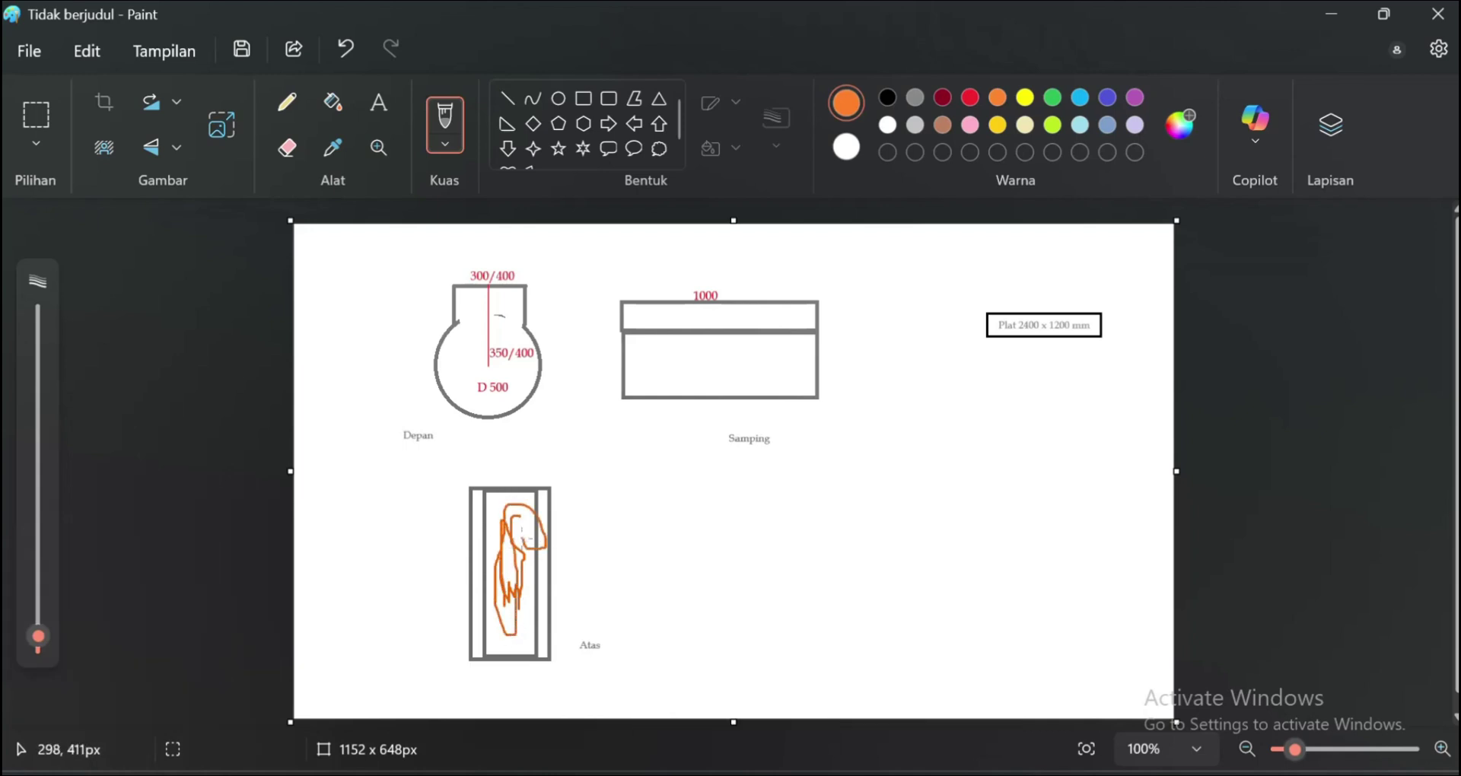
pyautogui.moveTo(487, 479); pyautogui.dragTo(531, 478)
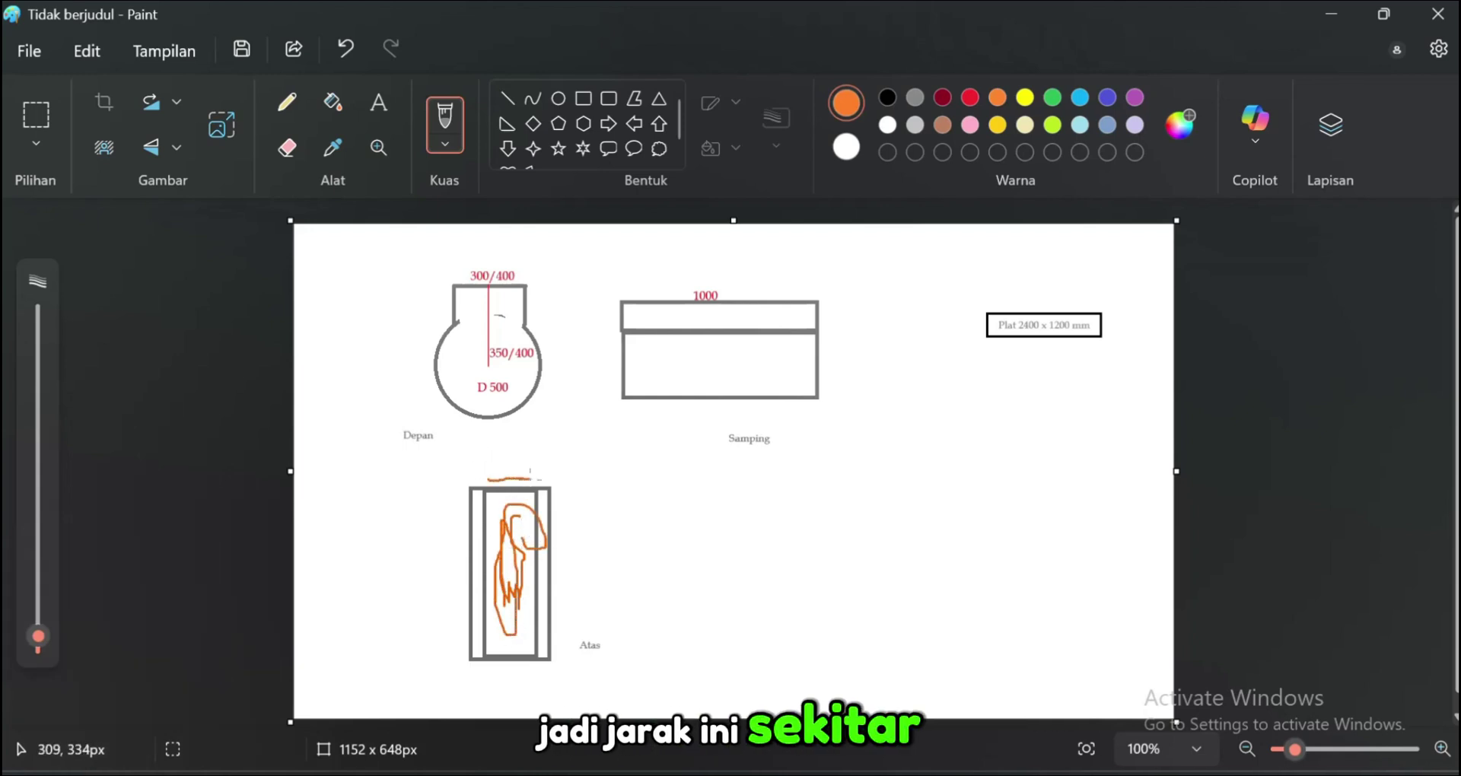
pyautogui.moveTo(506, 256)
pyautogui.mouseDown()
pyautogui.moveTo(521, 256)
pyautogui.moveTo(510, 291)
pyautogui.moveTo(502, 247)
pyautogui.mouseUp()
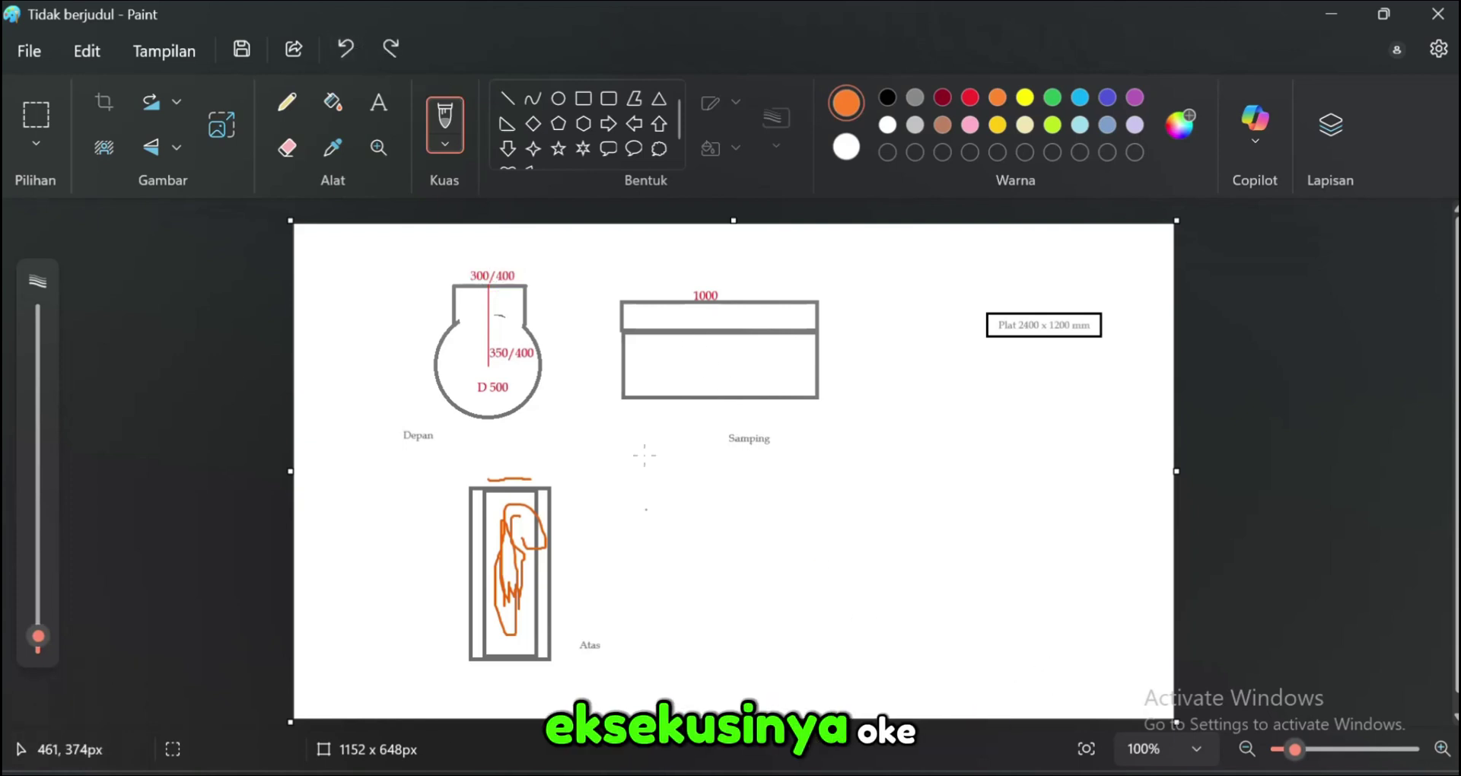
pyautogui.click(339, 50)
pyautogui.click(339, 50)
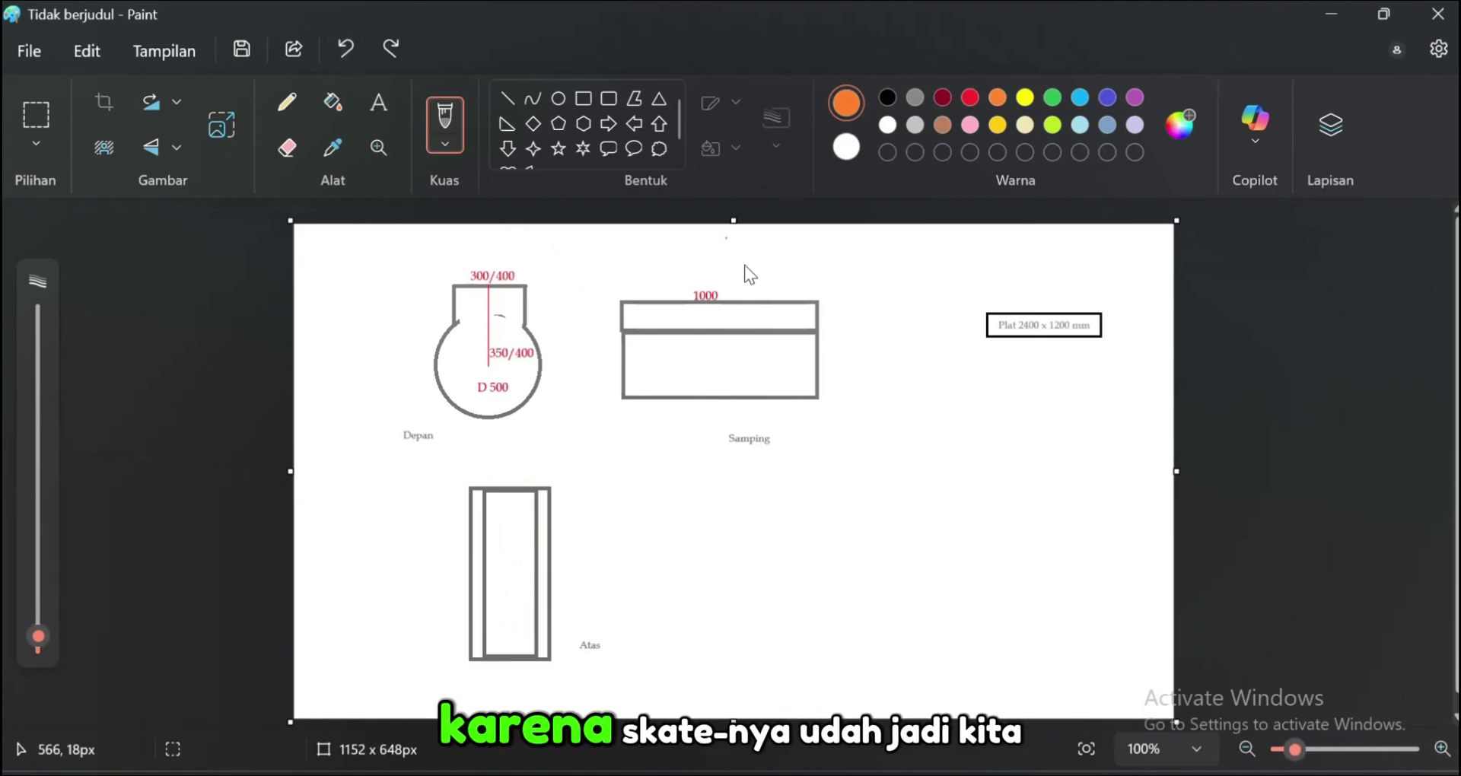
# Switch to SOLIDWORKS and create a new part document
pyautogui.click(1339, 5)
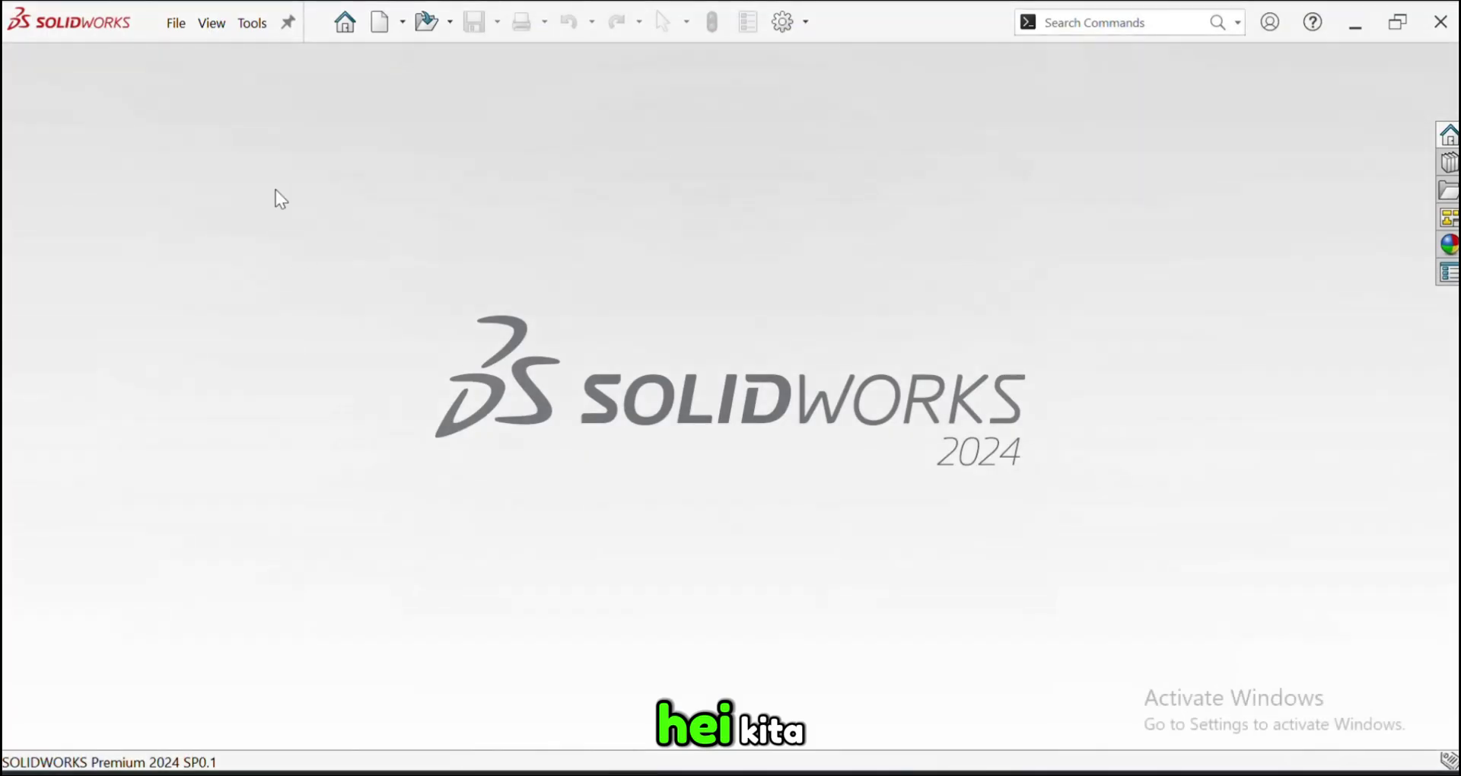
pyautogui.click(404, 23)
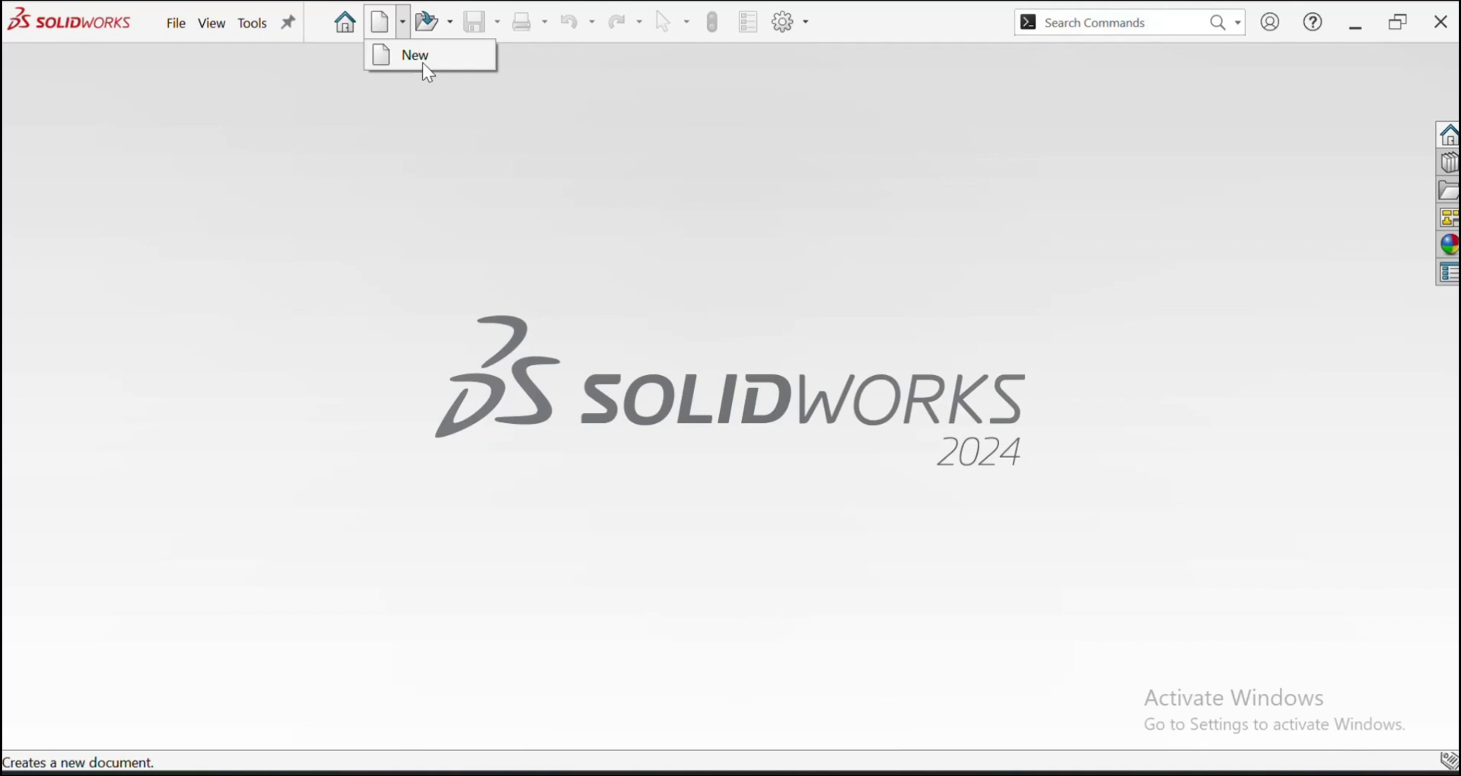
pyautogui.click(422, 61)
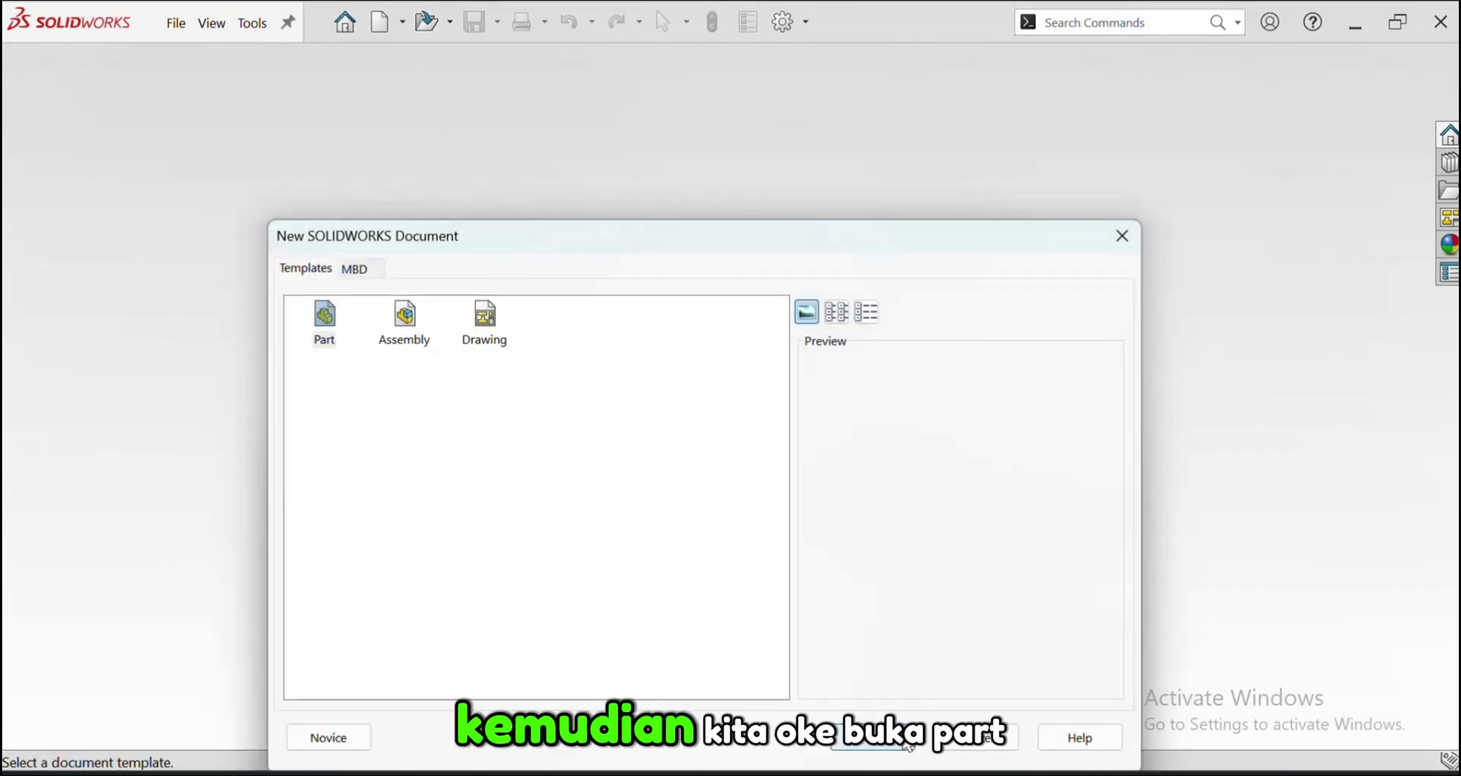
pyautogui.click(904, 742)
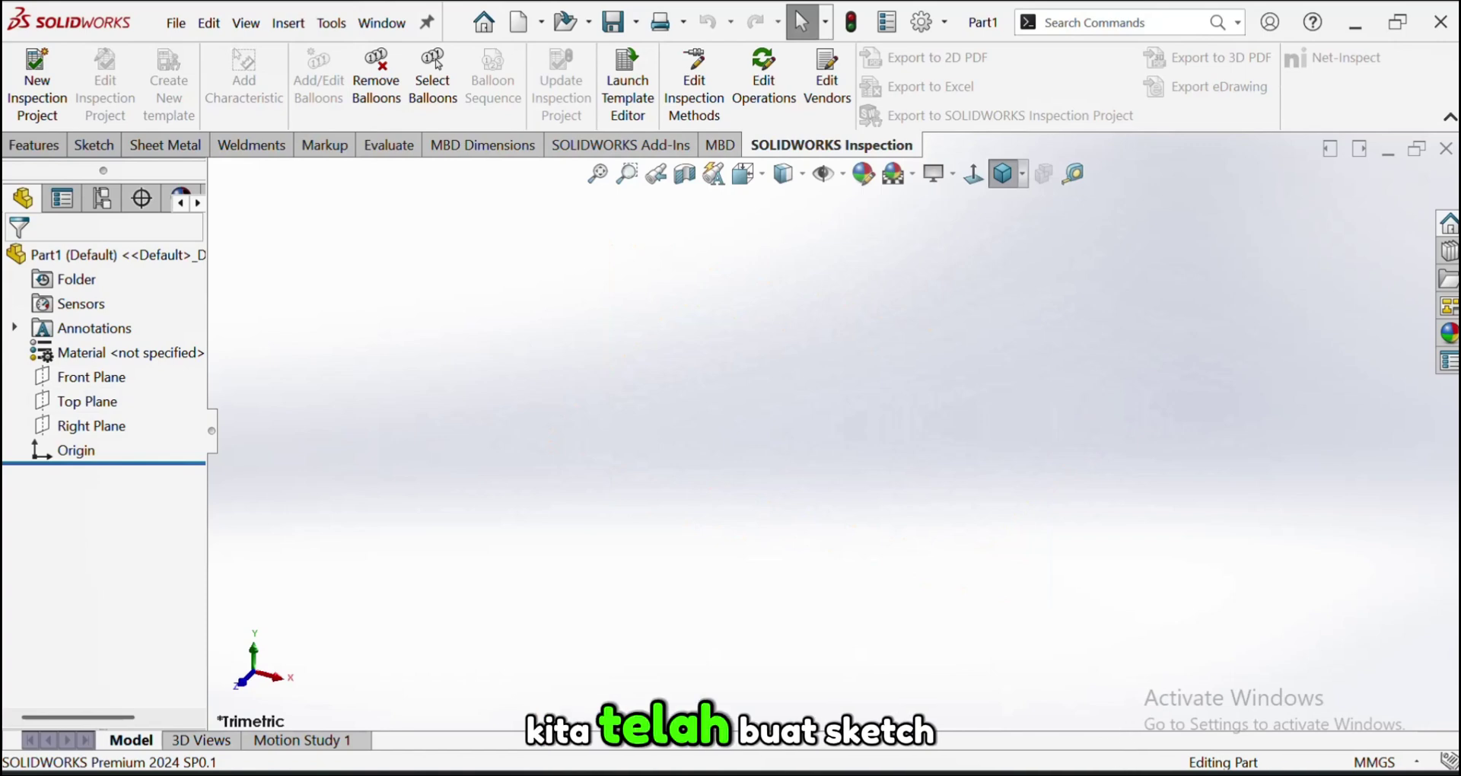
# Check the concept dimensions in Paint, return to SOLIDWORKS and start a sketch on the Right Plane
pyautogui.hotkey('alt', 'Tab')
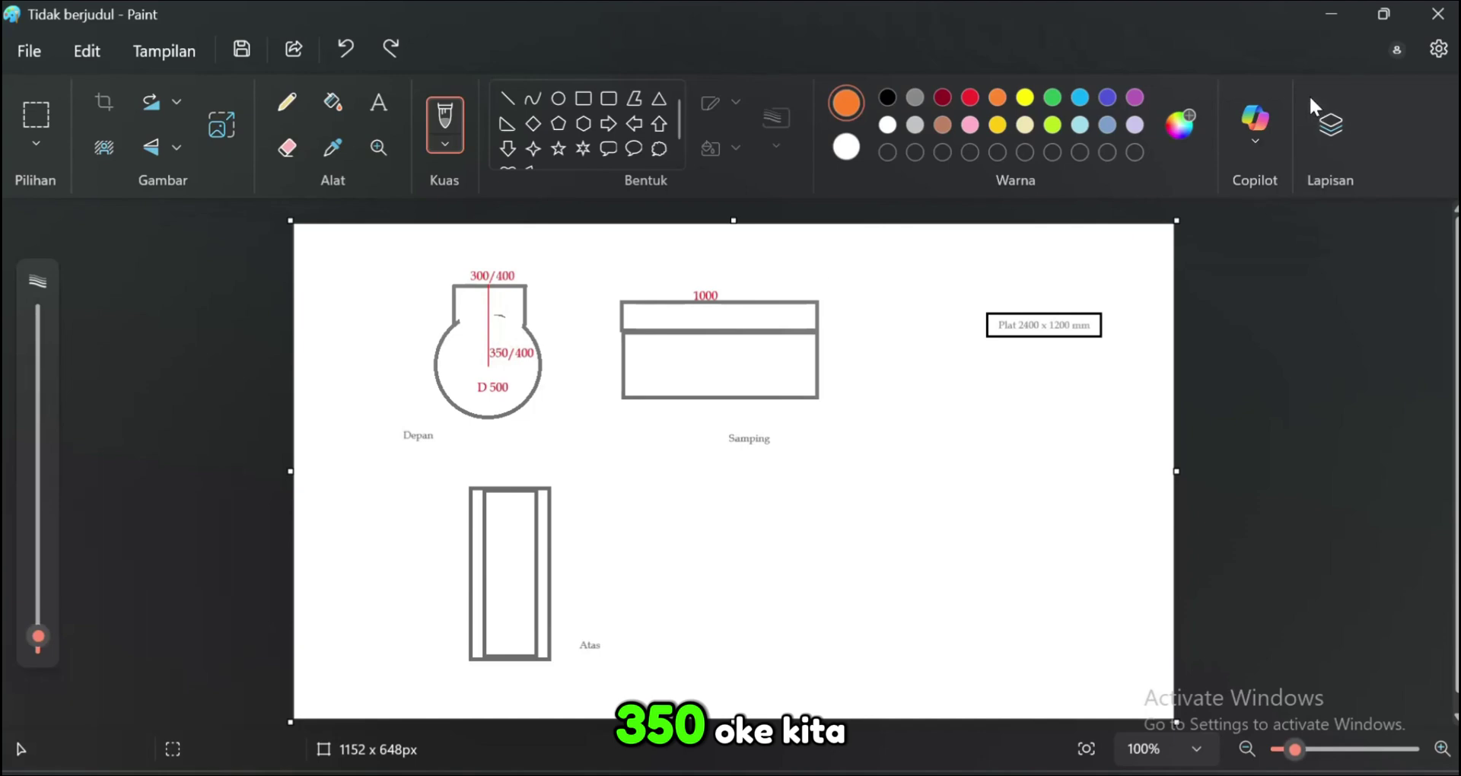
pyautogui.click(1332, 17)
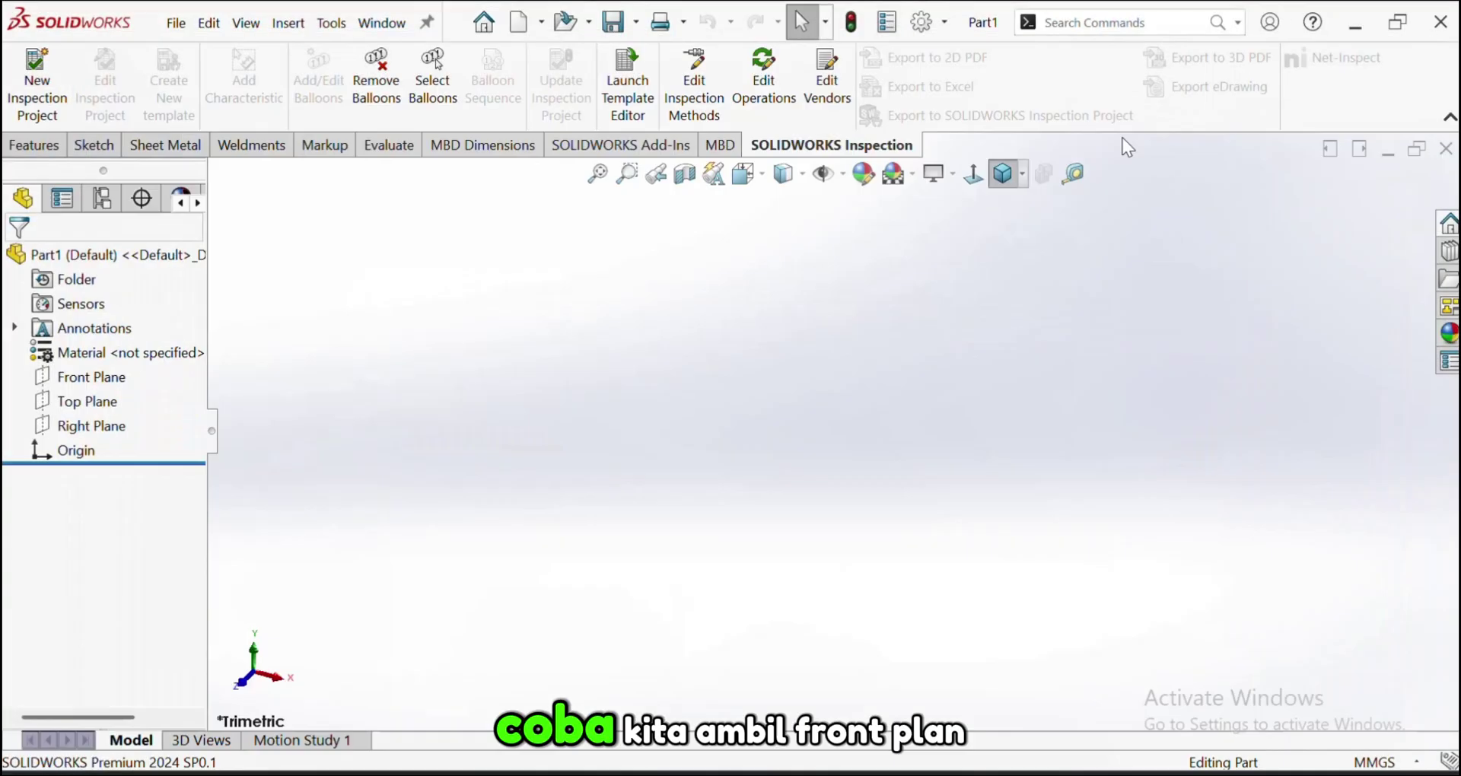
pyautogui.click(114, 386)
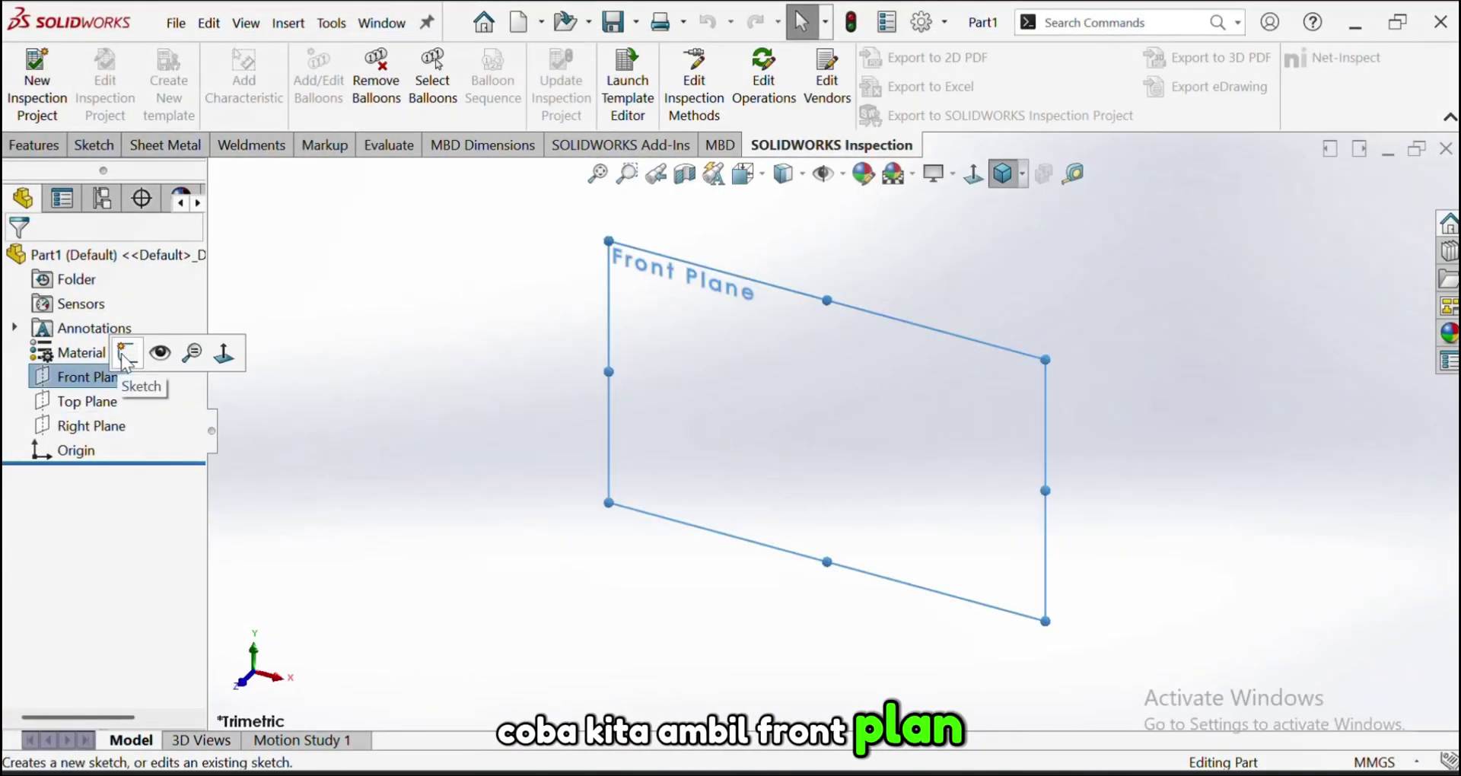
pyautogui.click(113, 428)
pyautogui.click(114, 429)
pyautogui.click(1022, 173)
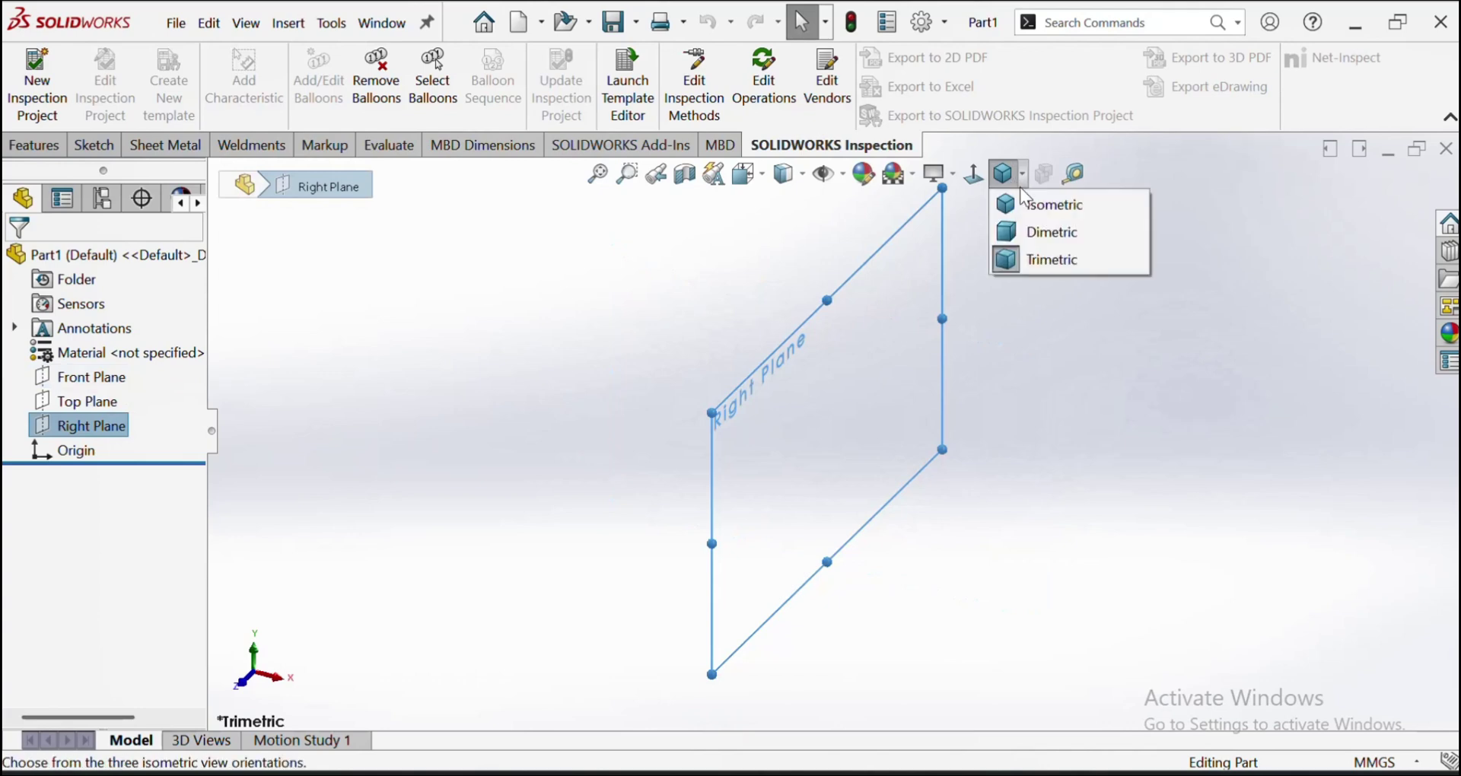
pyautogui.click(1039, 203)
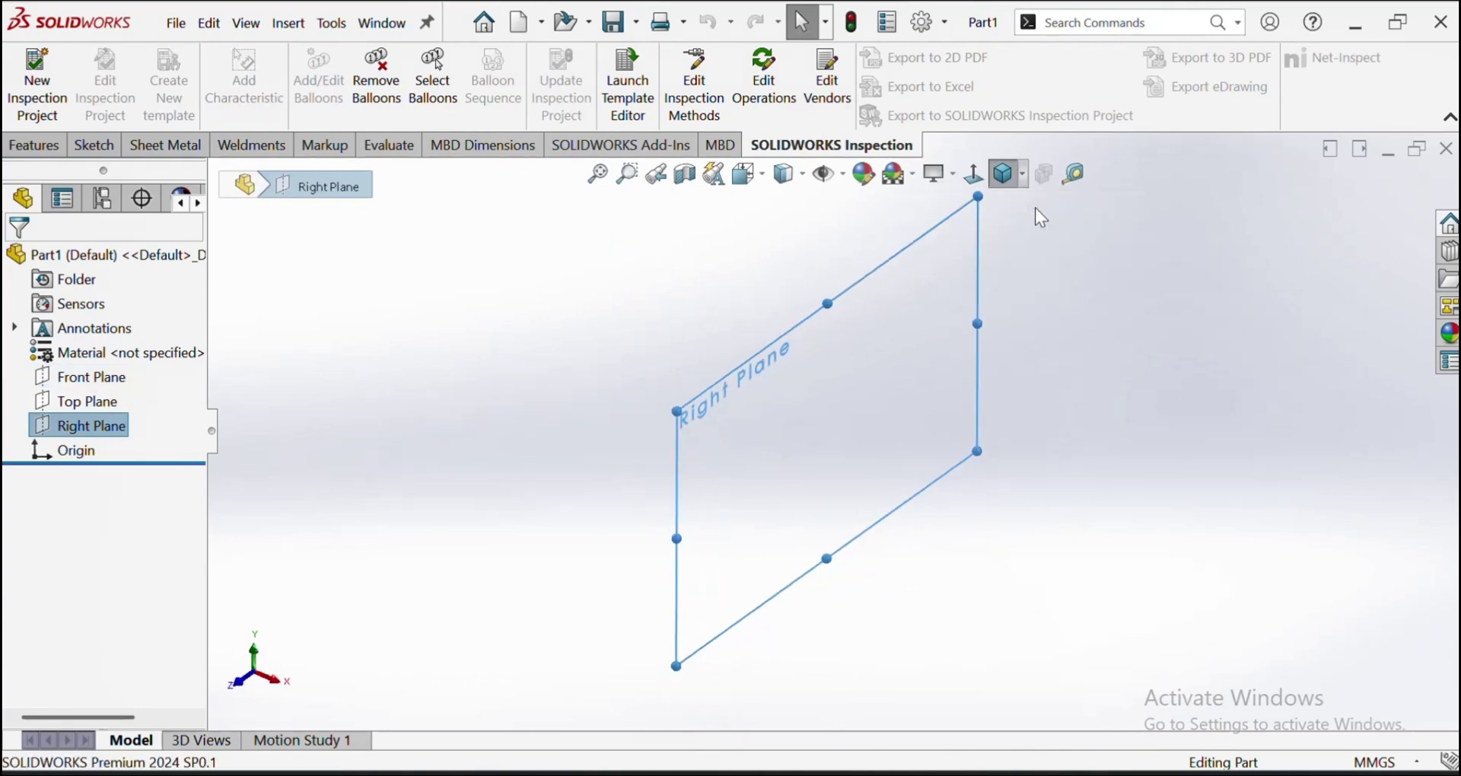
pyautogui.rightClick(104, 430)
pyautogui.click(118, 395)
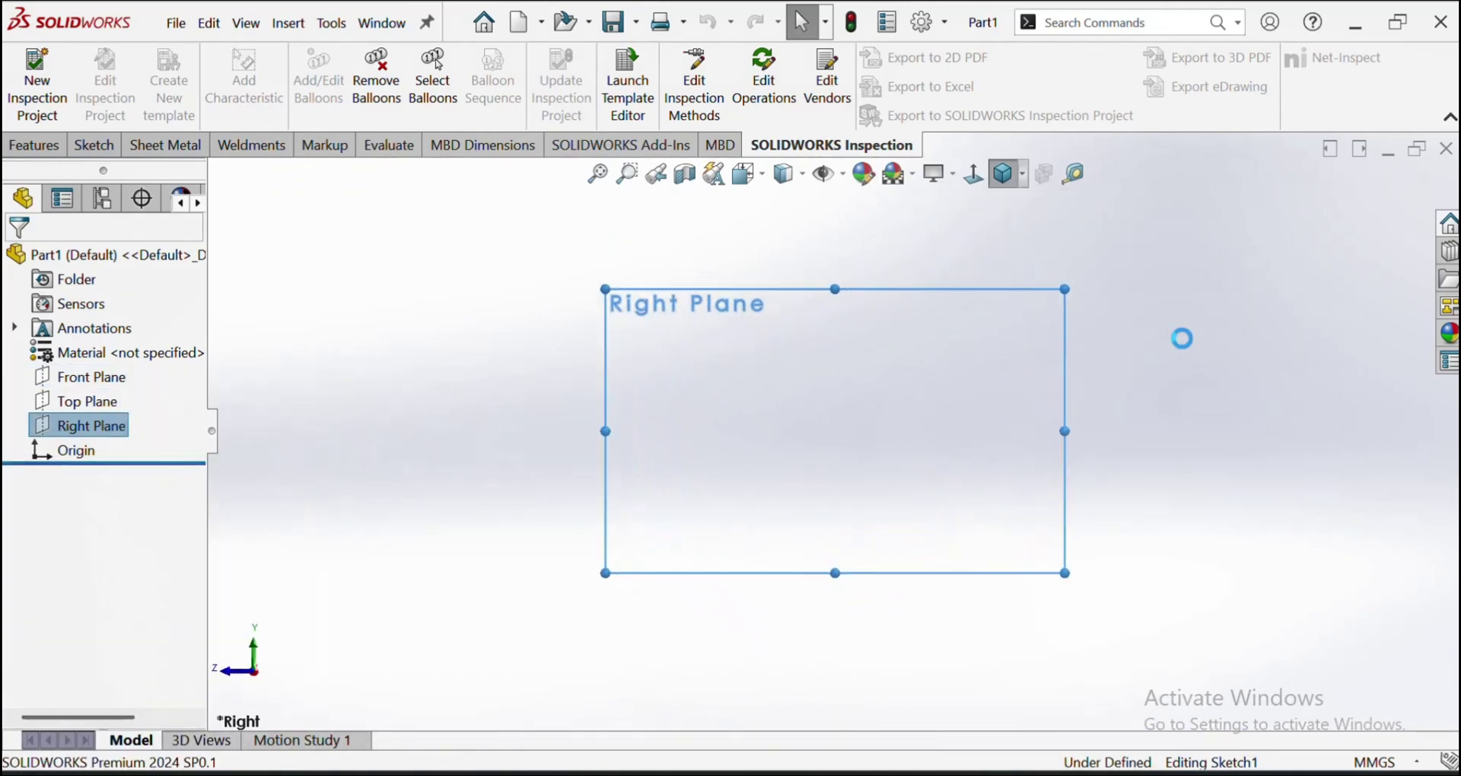
# Sketch a circle centred on the origin and dimension its diameter to 500 mm
pyautogui.click(220, 88)
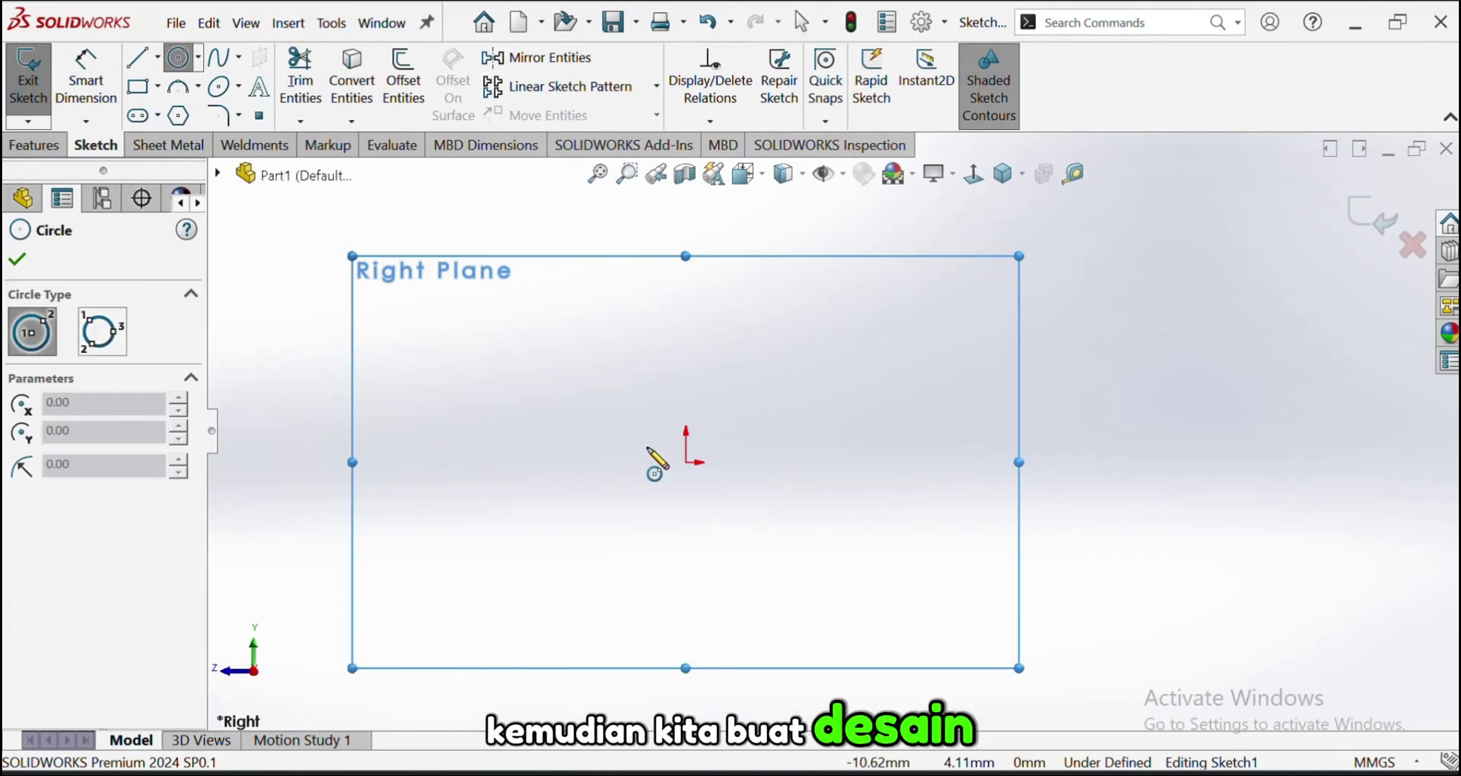
pyautogui.click(780, 322)
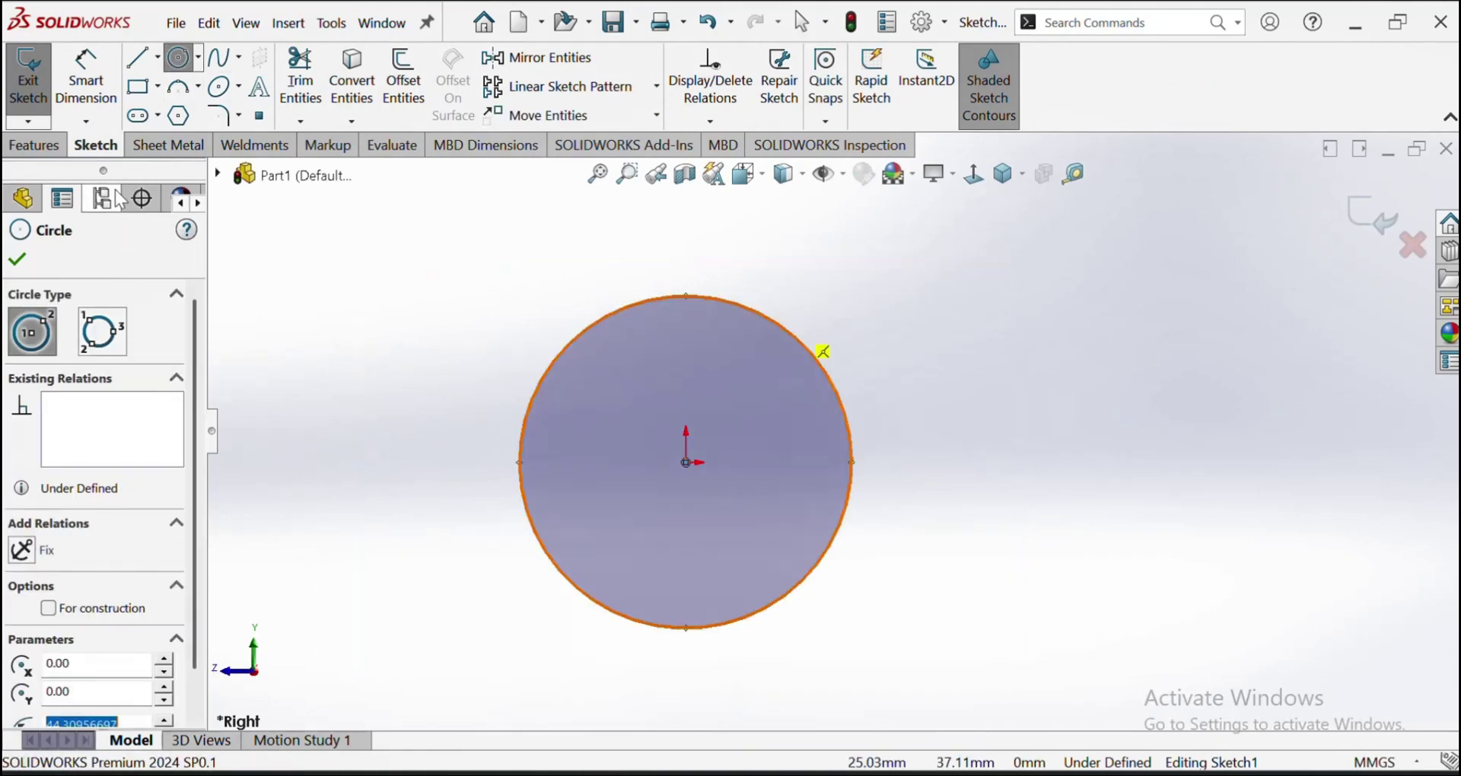
pyautogui.click(86, 86)
pyautogui.click(846, 417)
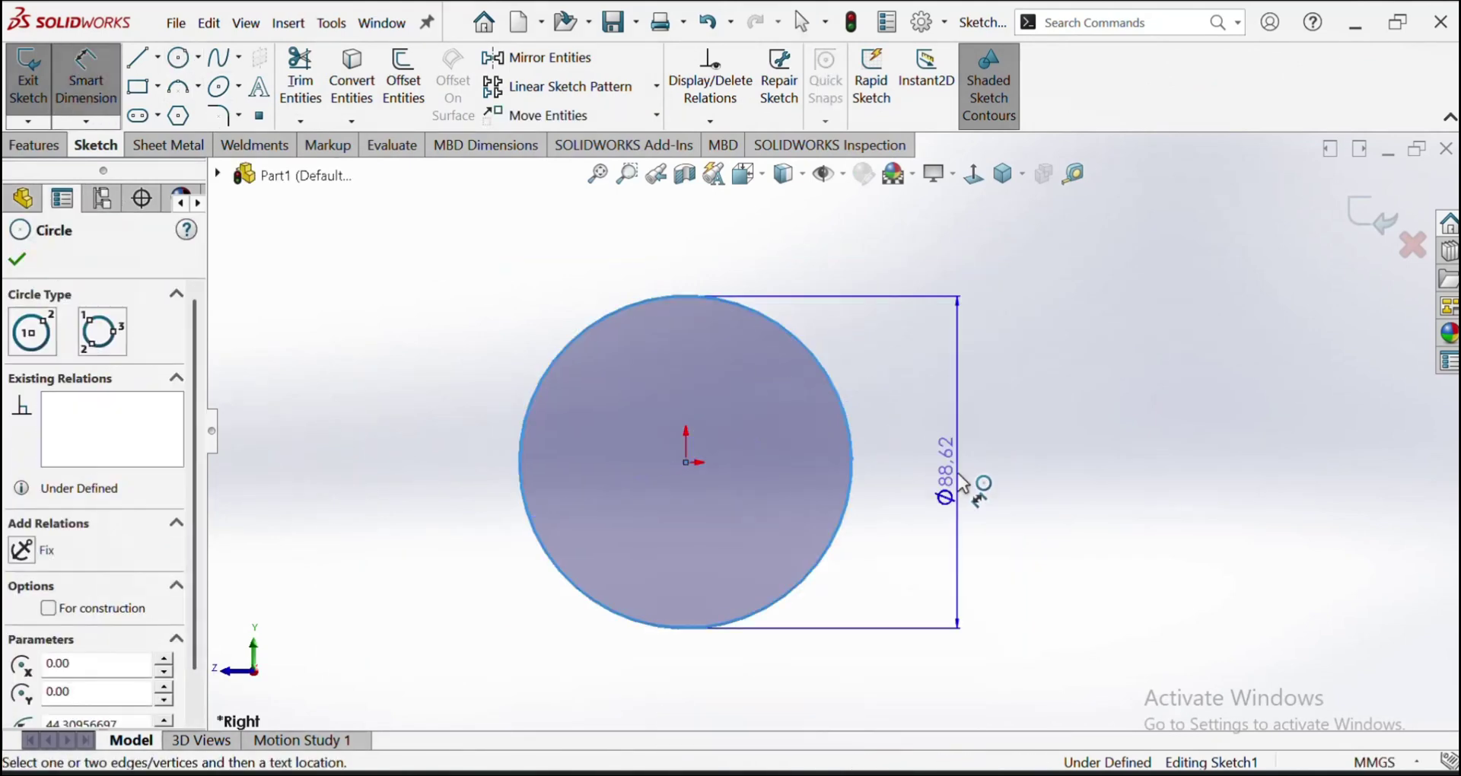
pyautogui.click(965, 484)
pyautogui.write('500')
pyautogui.press('Return')
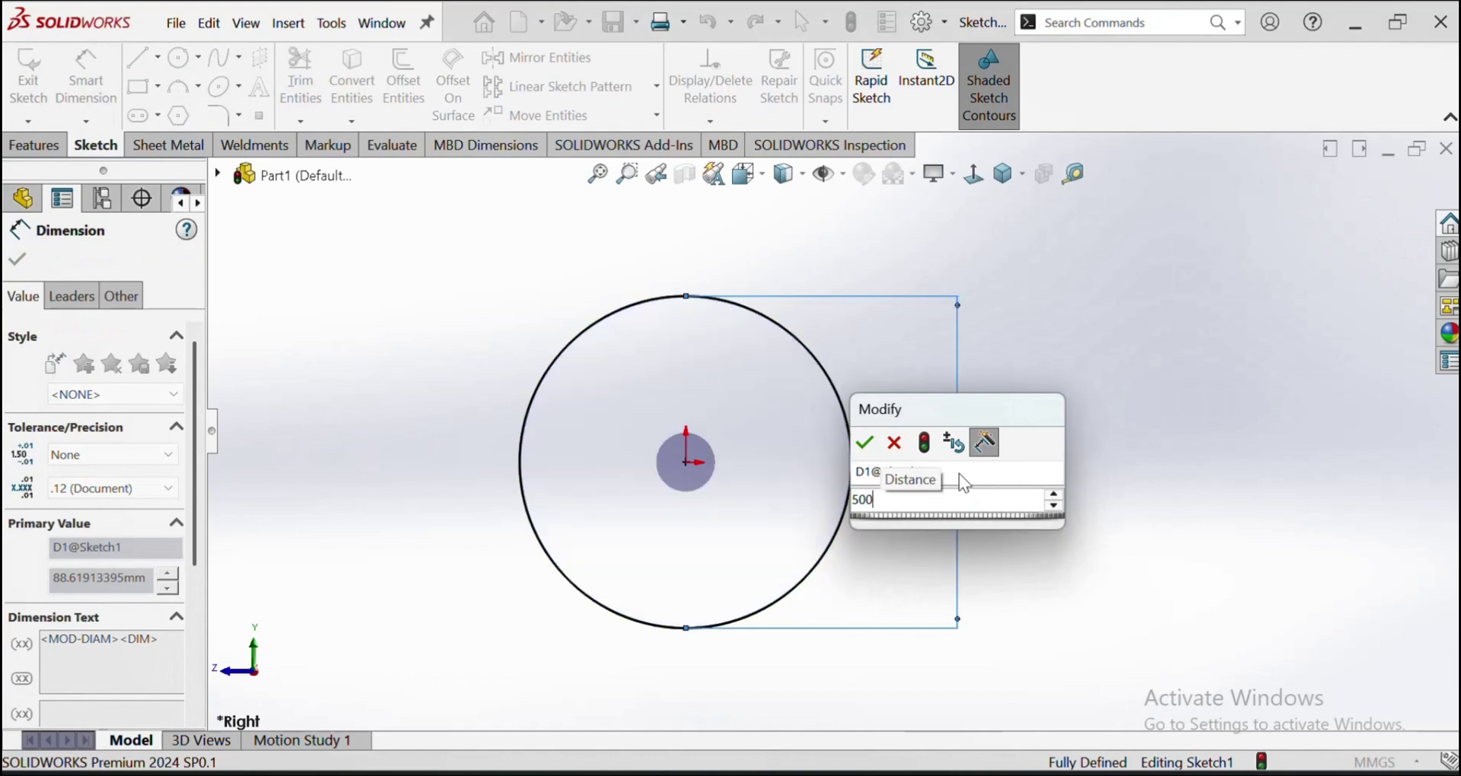
# Draw a vertical centerline from the circle's centre up to a point above the circle
pyautogui.click(158, 57)
pyautogui.click(182, 114)
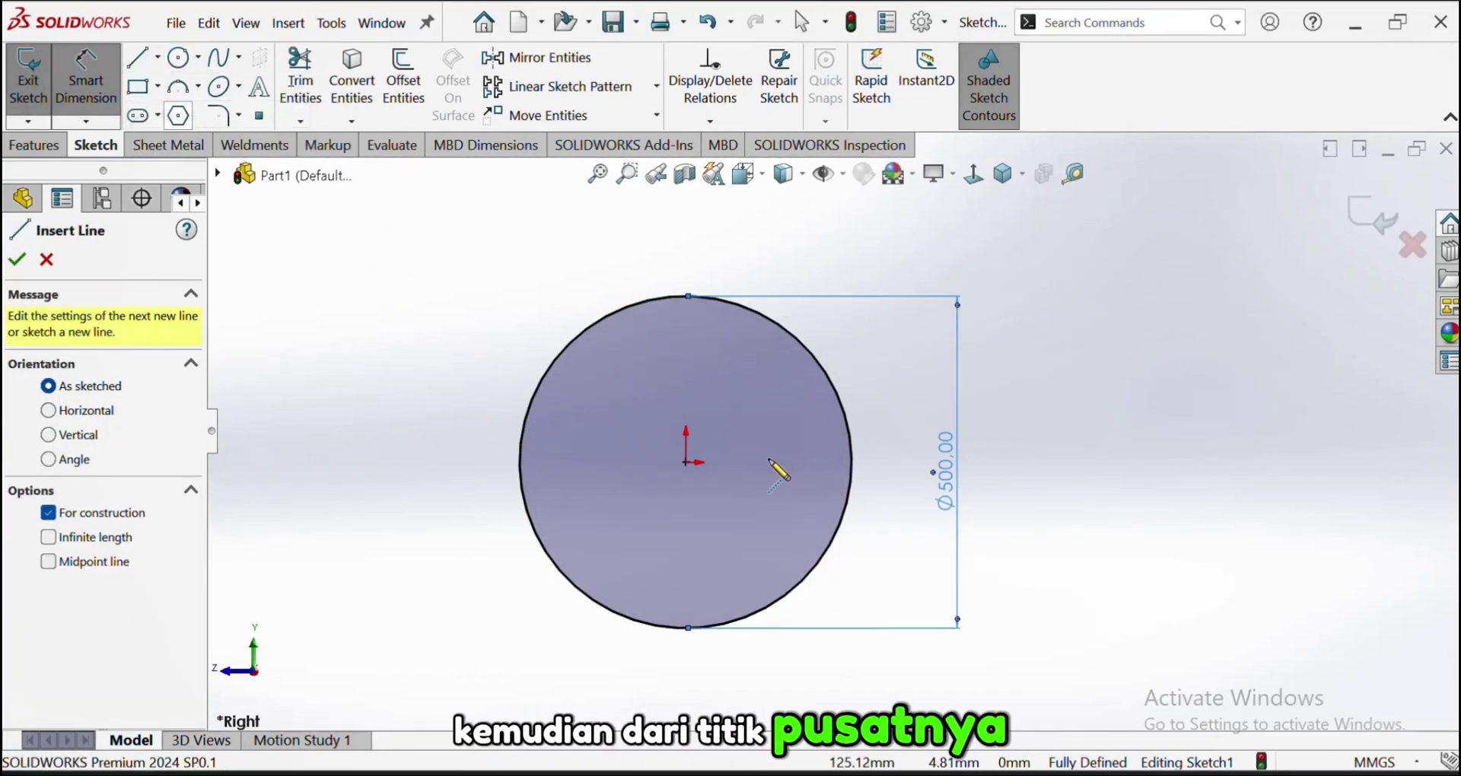
pyautogui.click(685, 462)
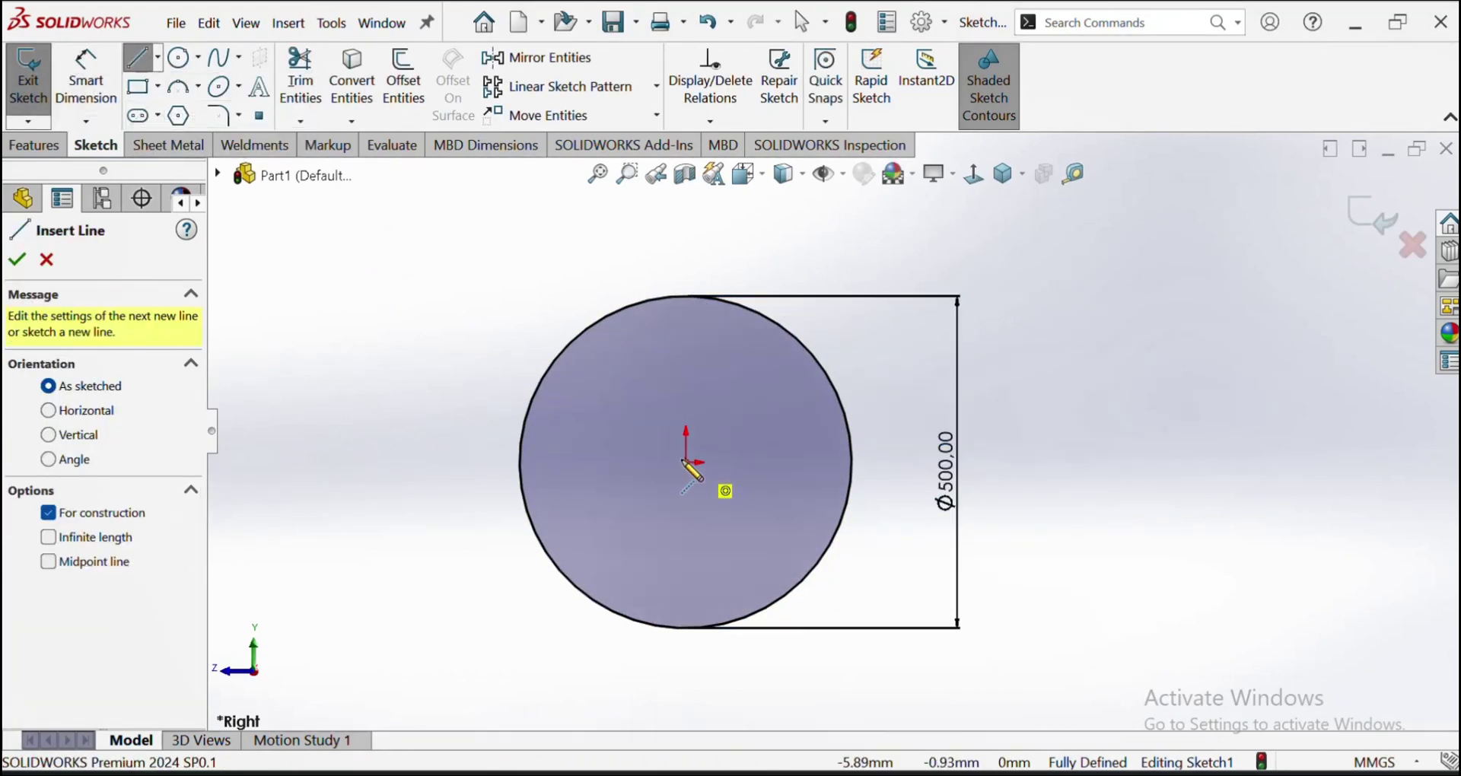
pyautogui.click(685, 221)
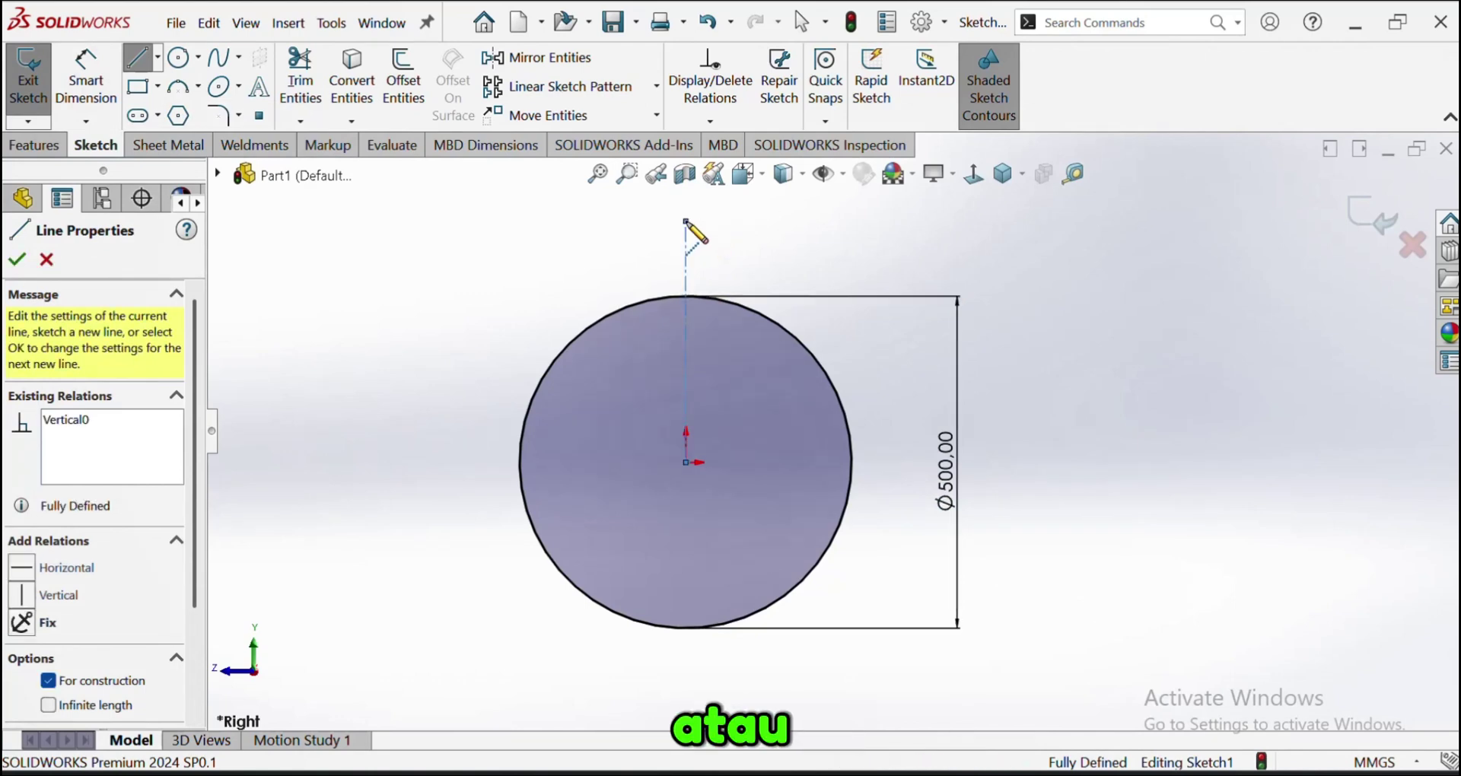
pyautogui.press('Escape')
# Draw a horizontal midpoint line about 239 mm long, centred on the upper end of the vertical centerline
pyautogui.click(158, 57)
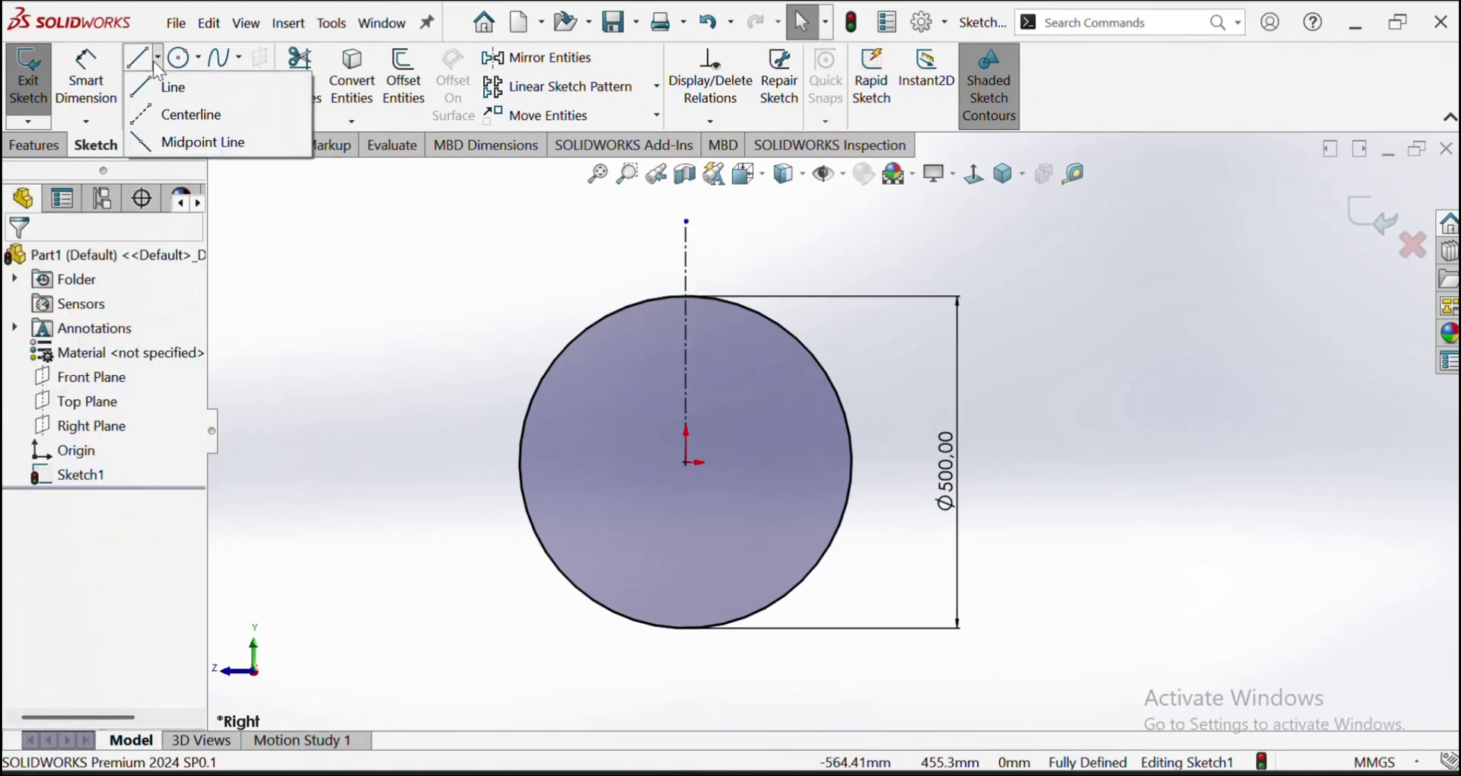
pyautogui.click(186, 140)
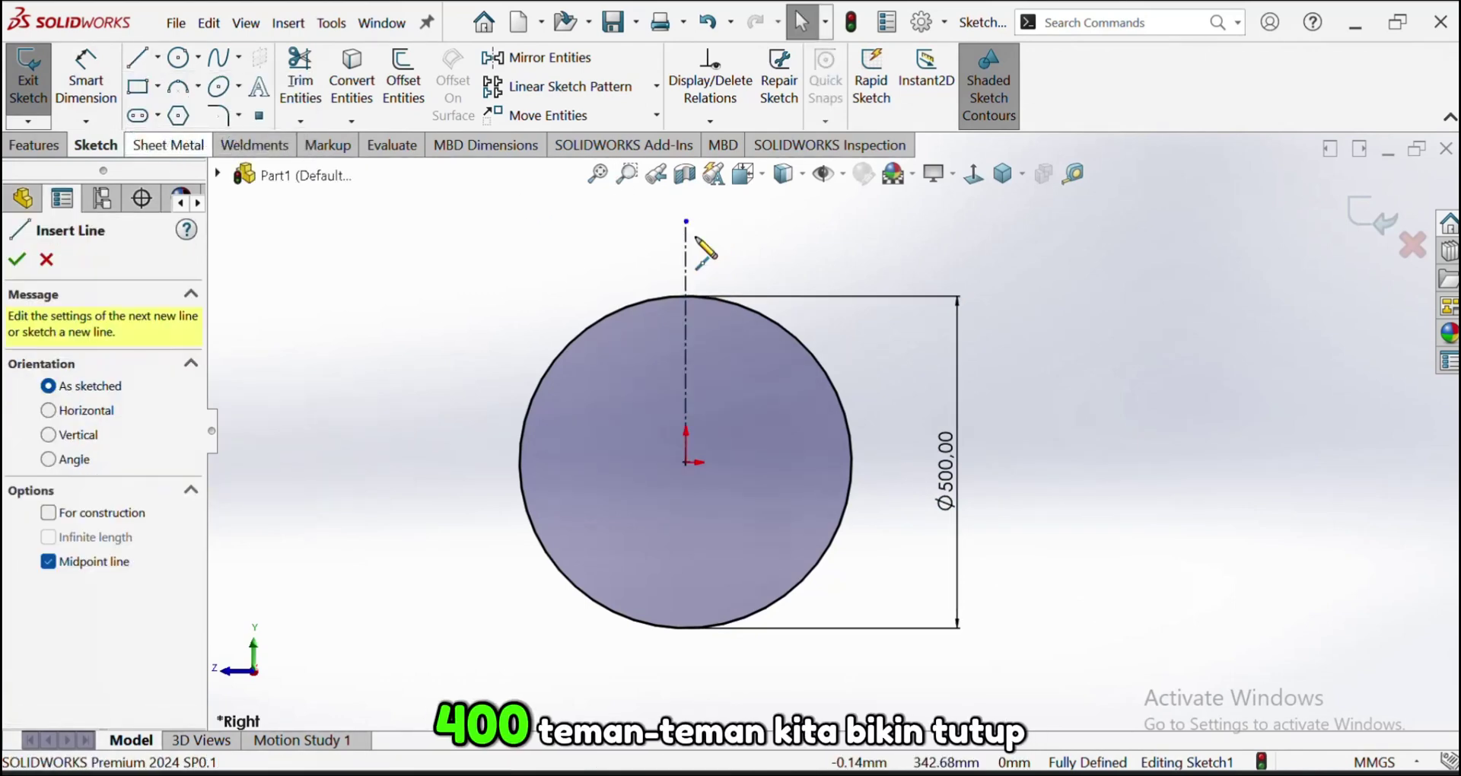
pyautogui.click(686, 222)
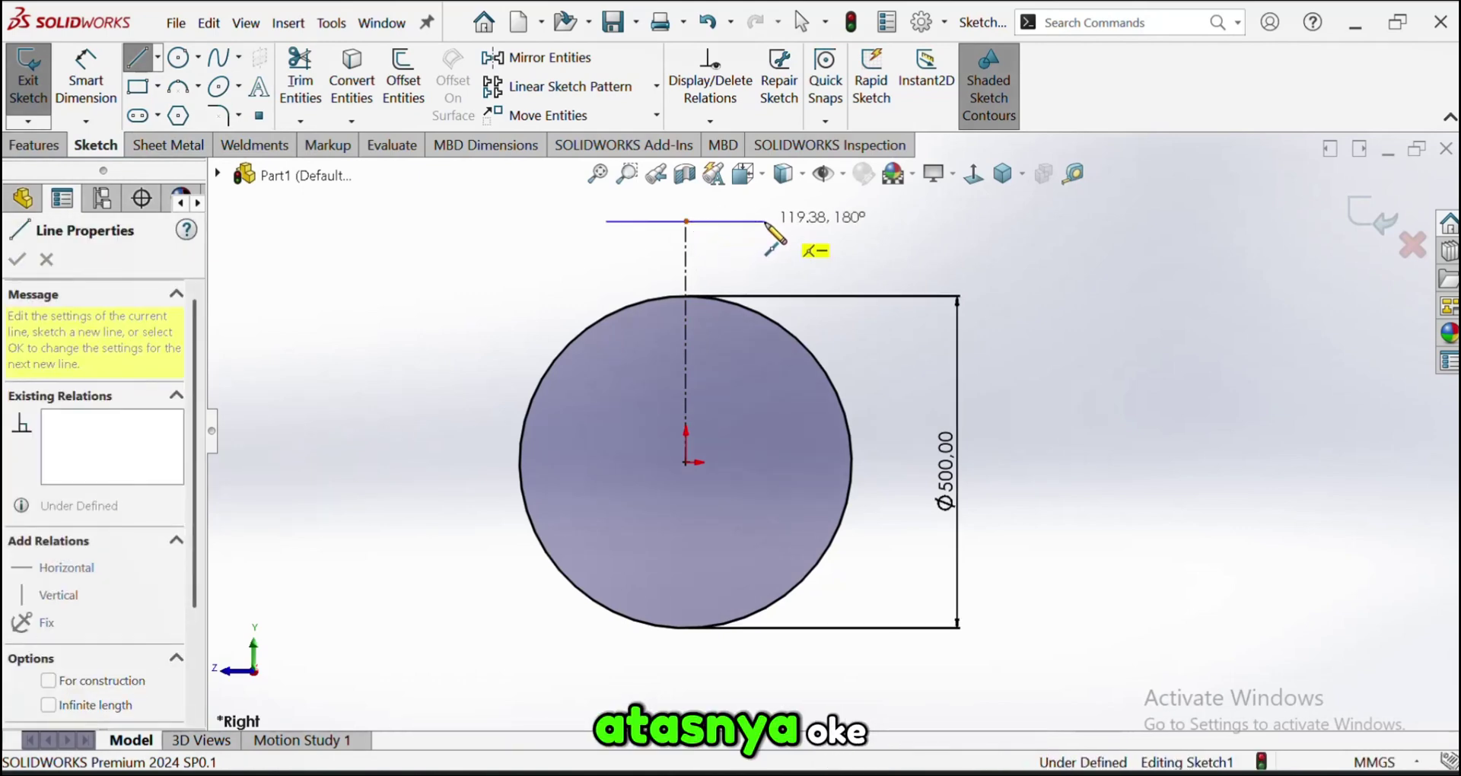
pyautogui.click(766, 222)
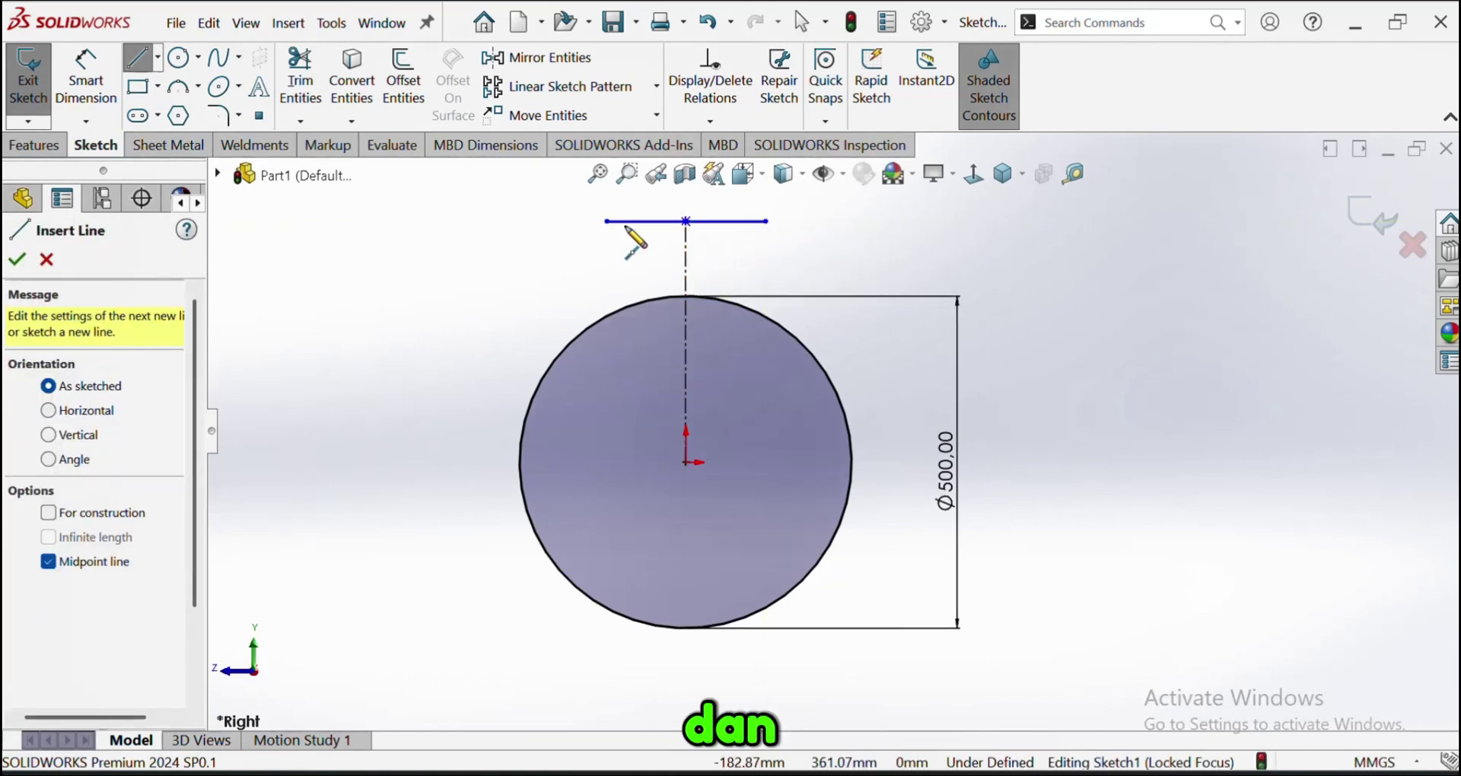
# Draw two vertical lines from the ends of the horizontal line down to the circle
pyautogui.click(138, 61)
pyautogui.click(139, 61)
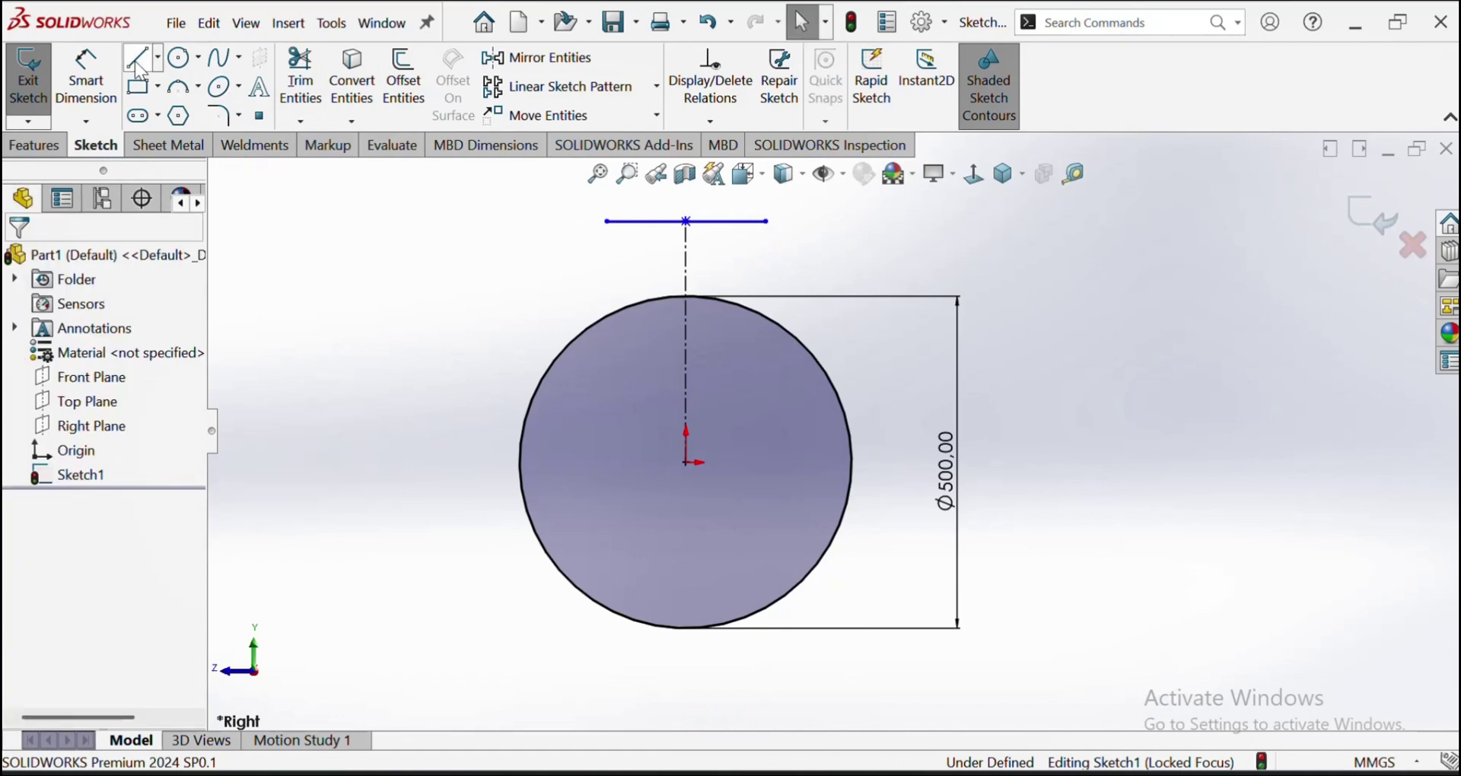
pyautogui.click(139, 61)
pyautogui.click(766, 222)
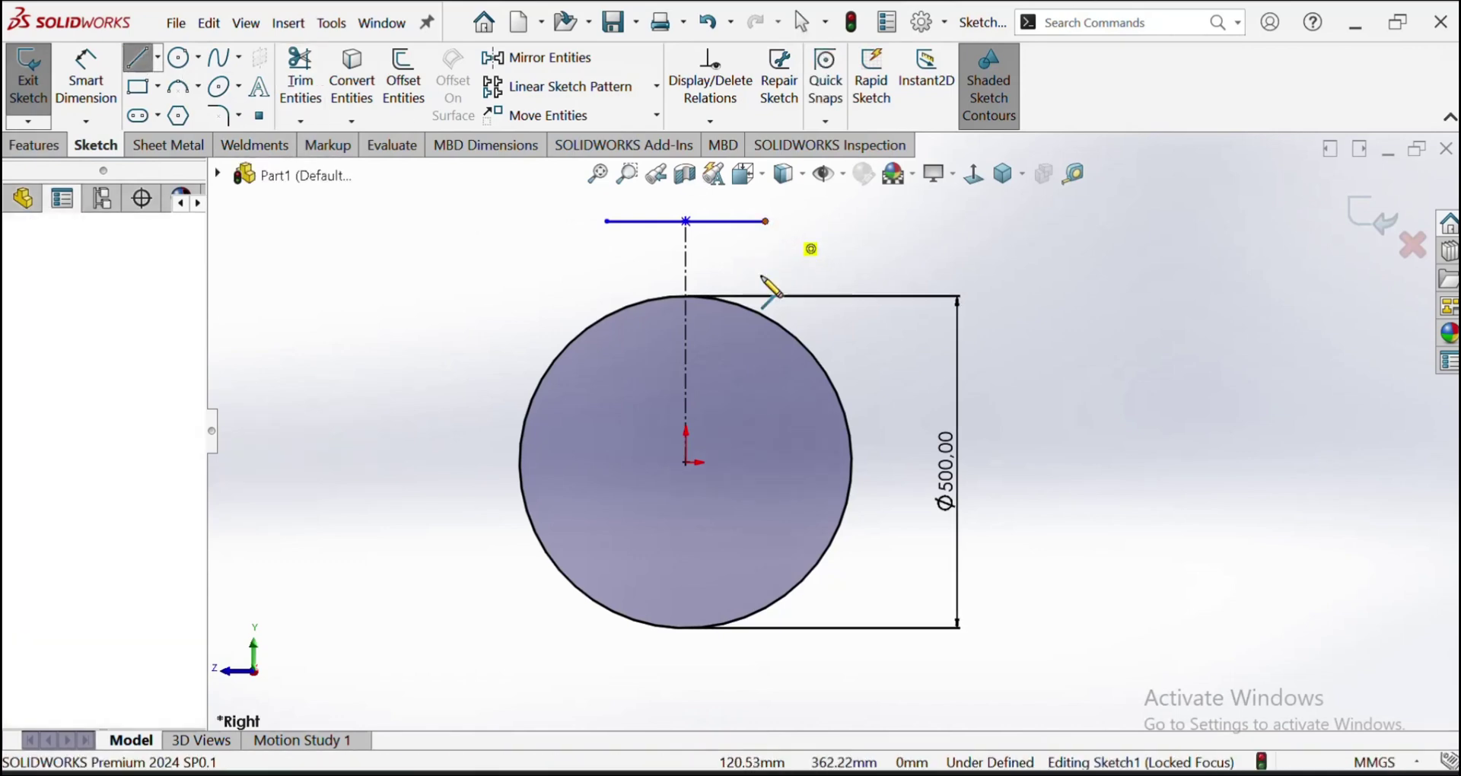
pyautogui.click(765, 316)
pyautogui.press('Escape')
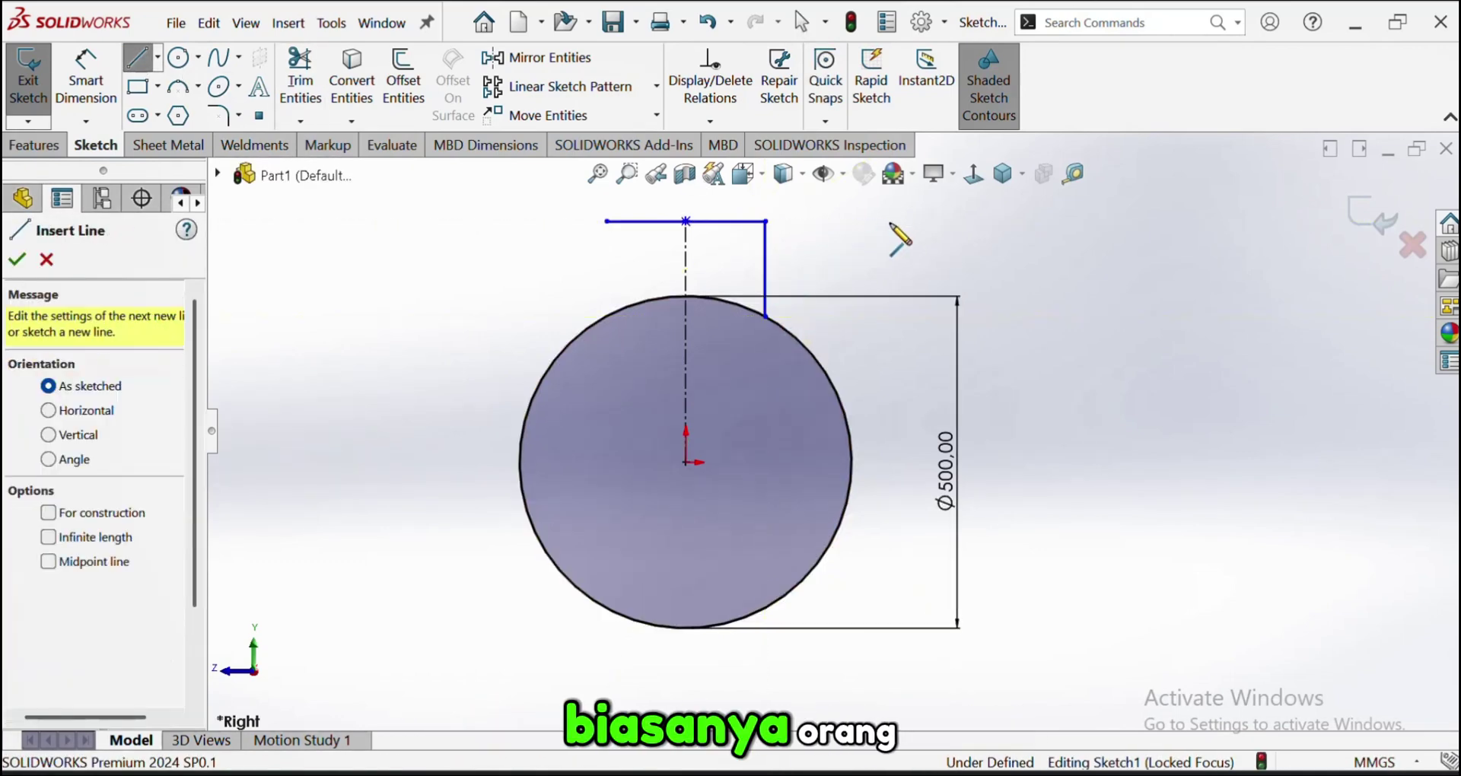
pyautogui.click(606, 222)
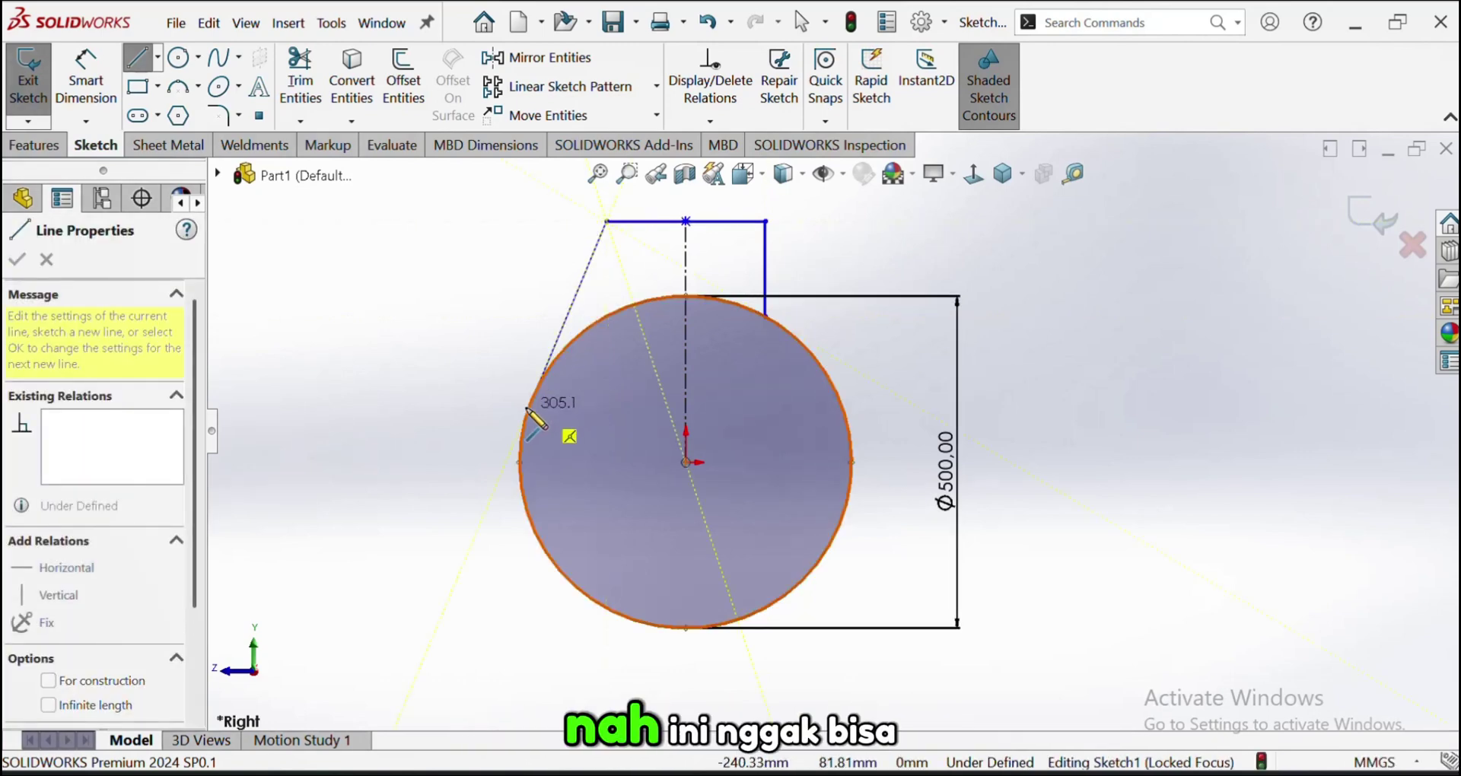
pyautogui.click(606, 315)
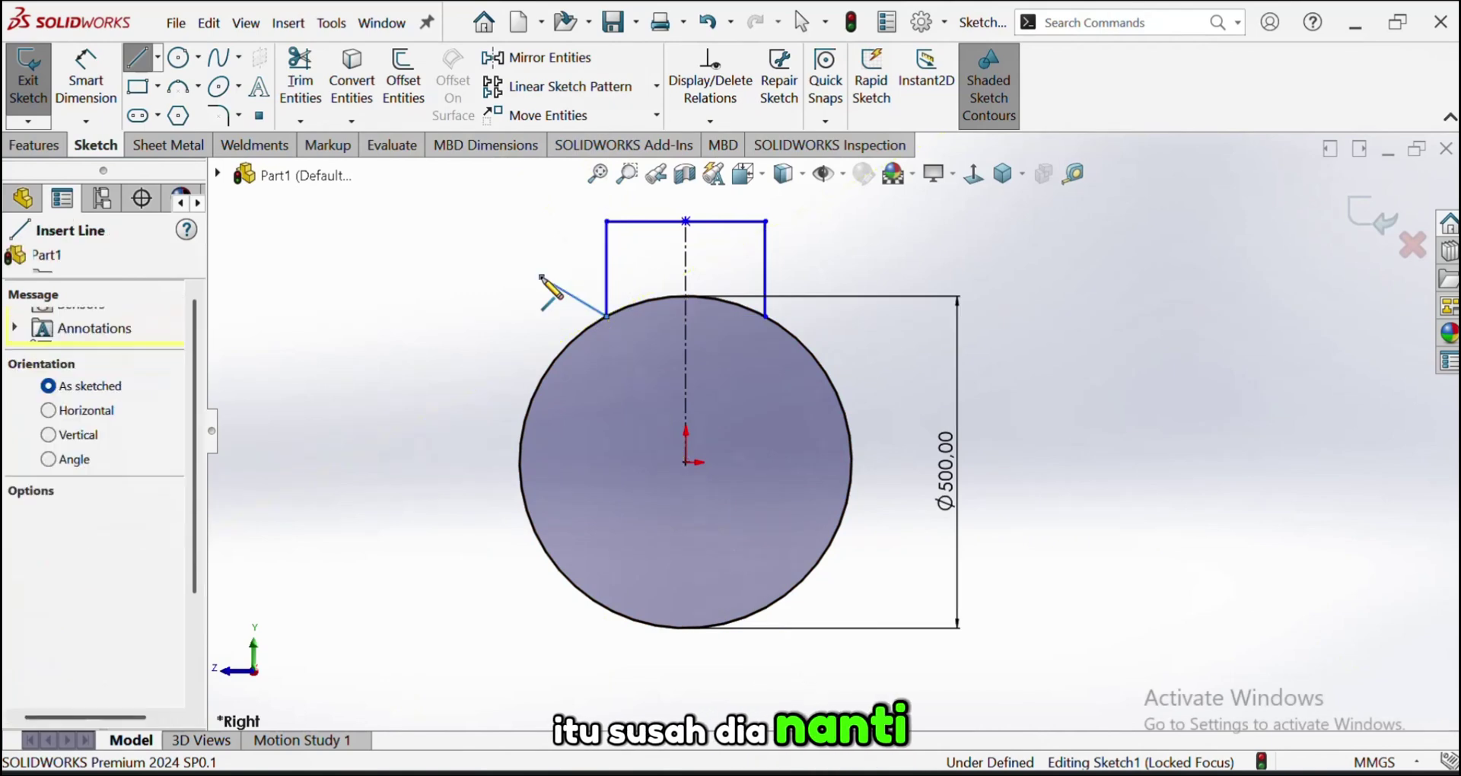
pyautogui.press('Escape')
pyautogui.scroll(-1, 797, 200)
pyautogui.click(85, 85)
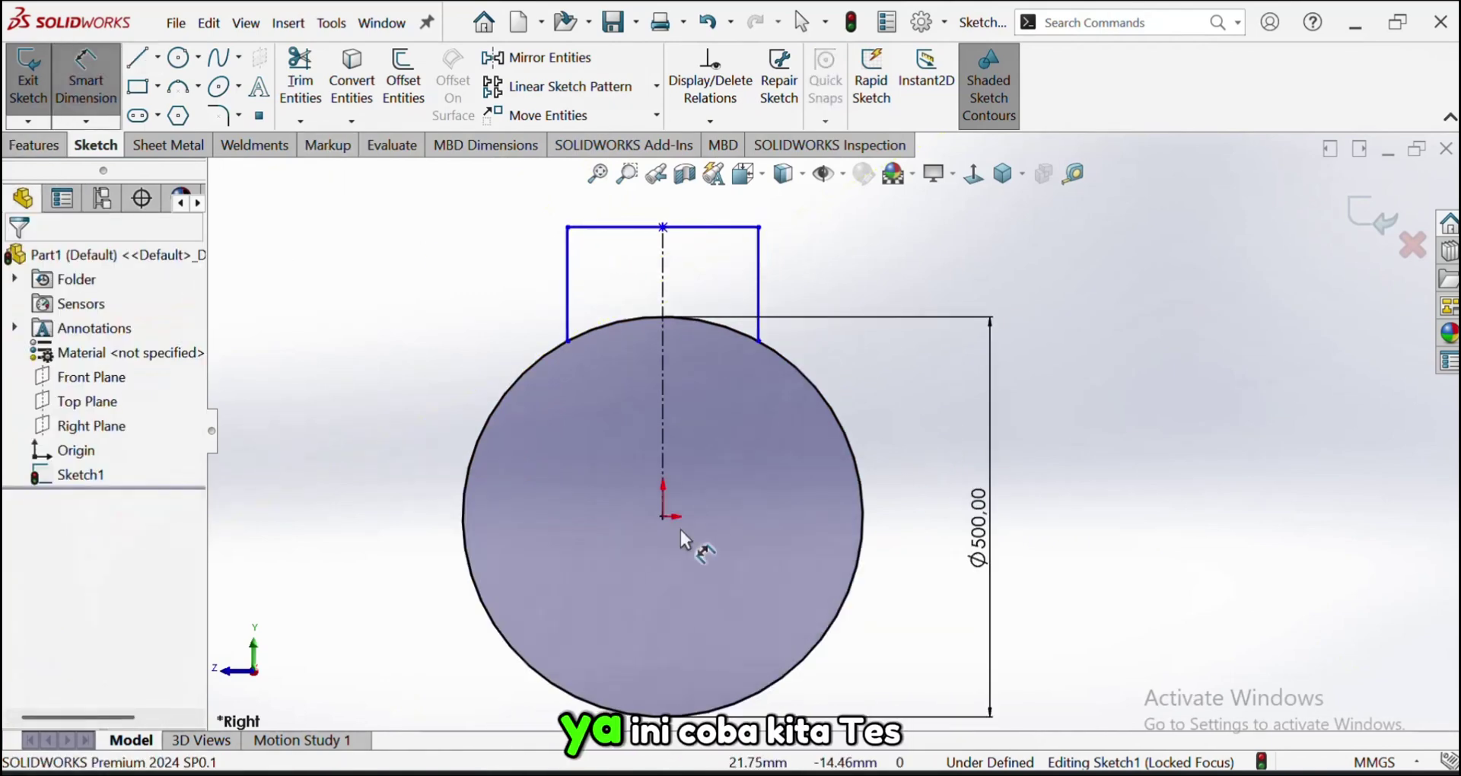
pyautogui.click(659, 408)
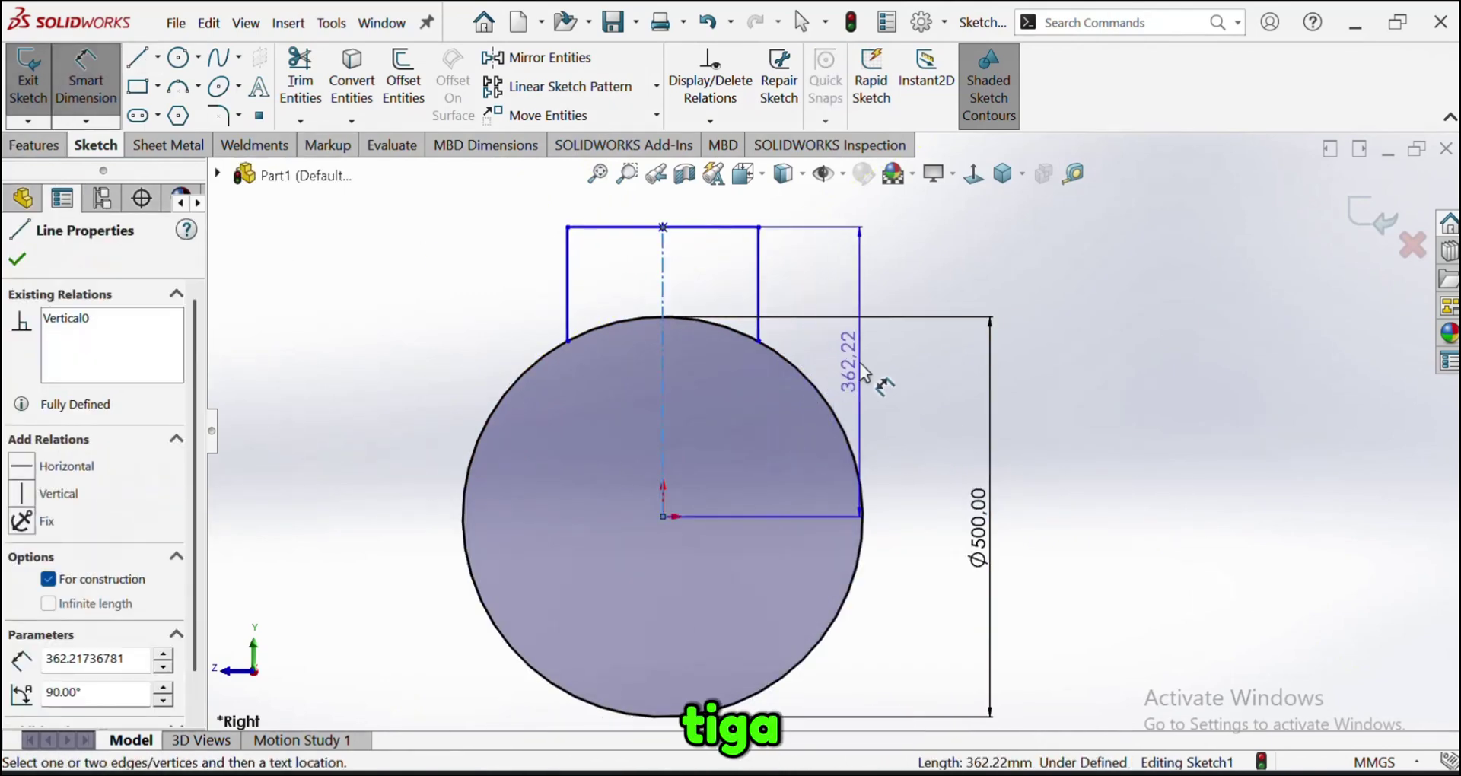
pyautogui.press('Escape')
pyautogui.press('Escape')
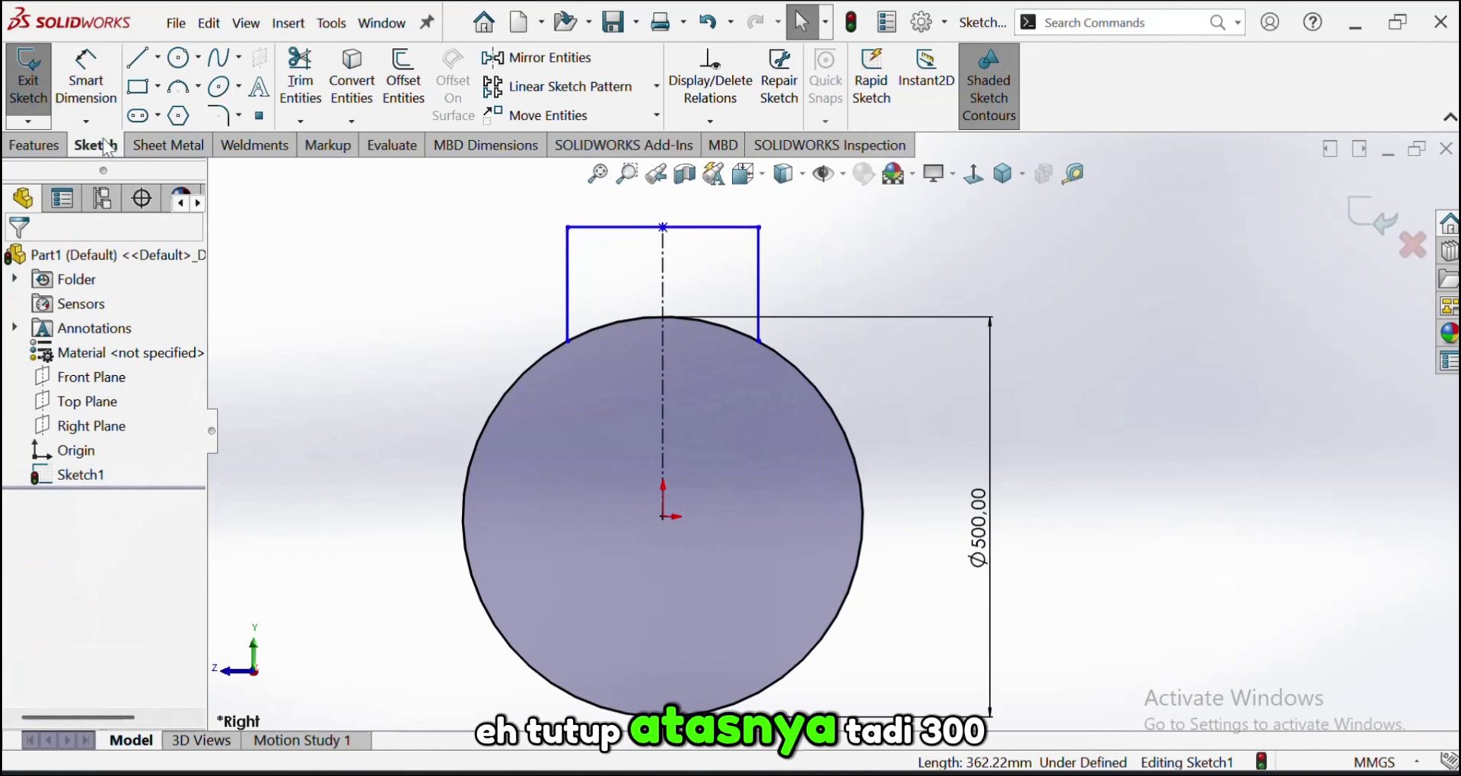
# Dimension the horizontal top line's length to 300 mm
pyautogui.click(85, 85)
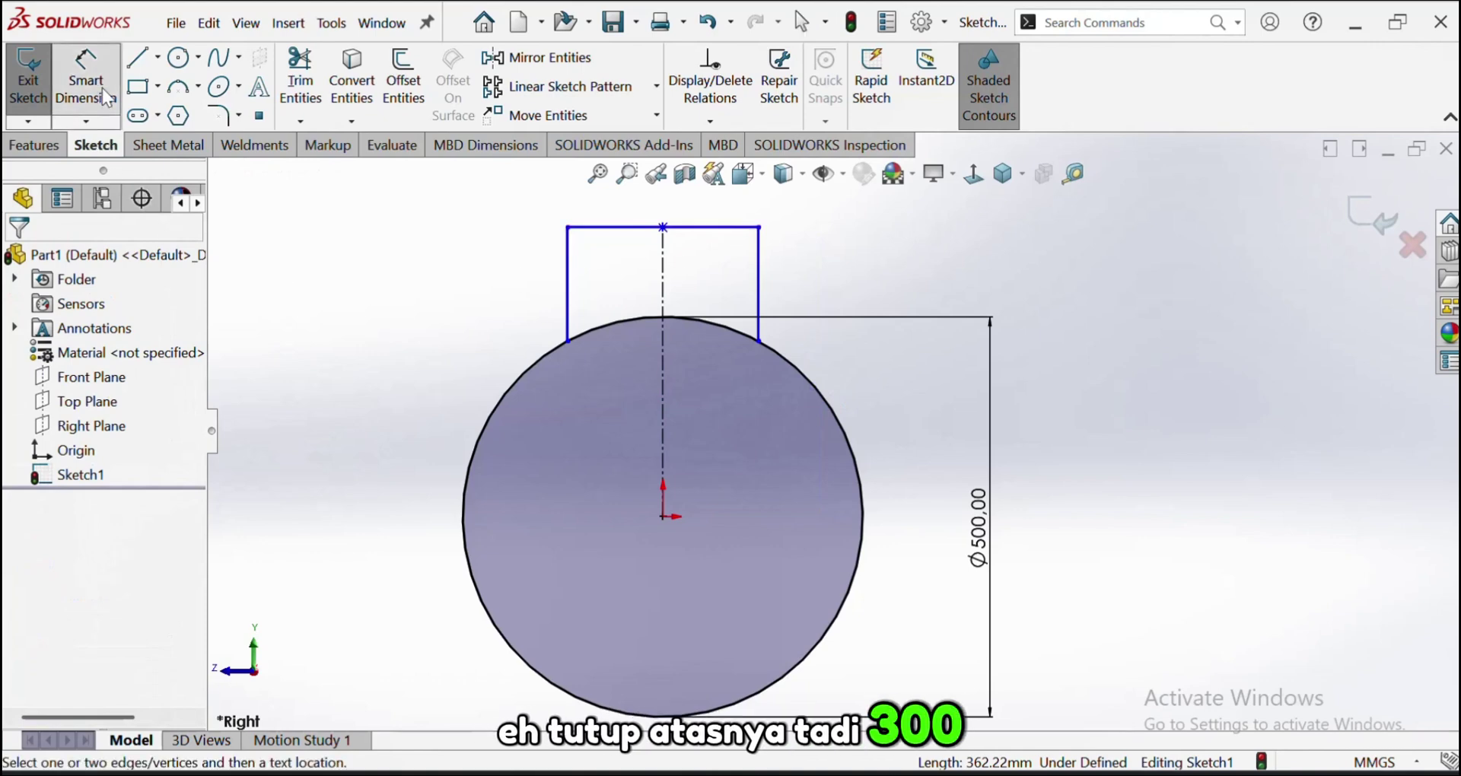
pyautogui.click(595, 227)
pyautogui.click(616, 209)
pyautogui.write('300')
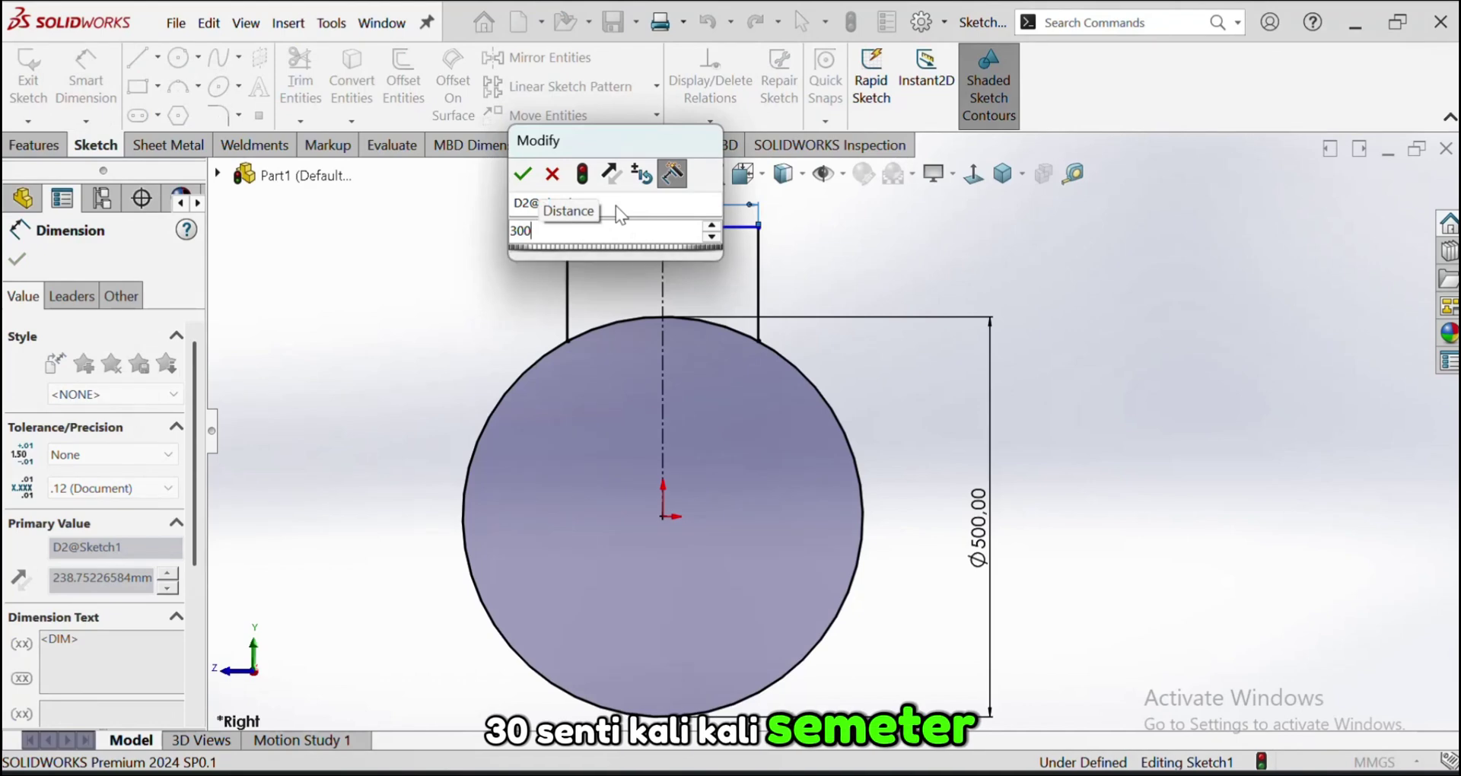
pyautogui.press('Return')
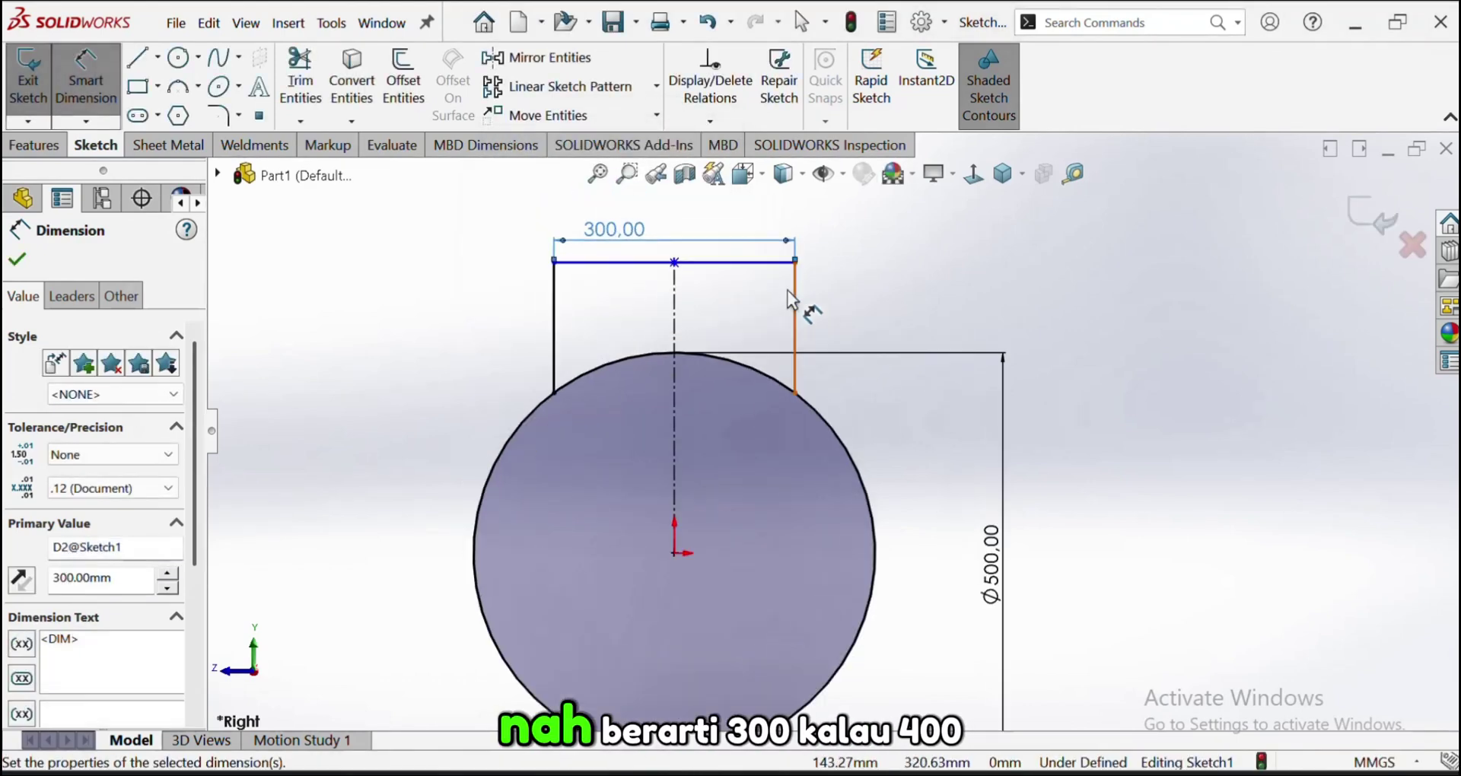
# Try a length of 400 mm for the horizontal top line and set it back to 300 mm
pyautogui.doubleClick(630, 233)
pyautogui.write('400')
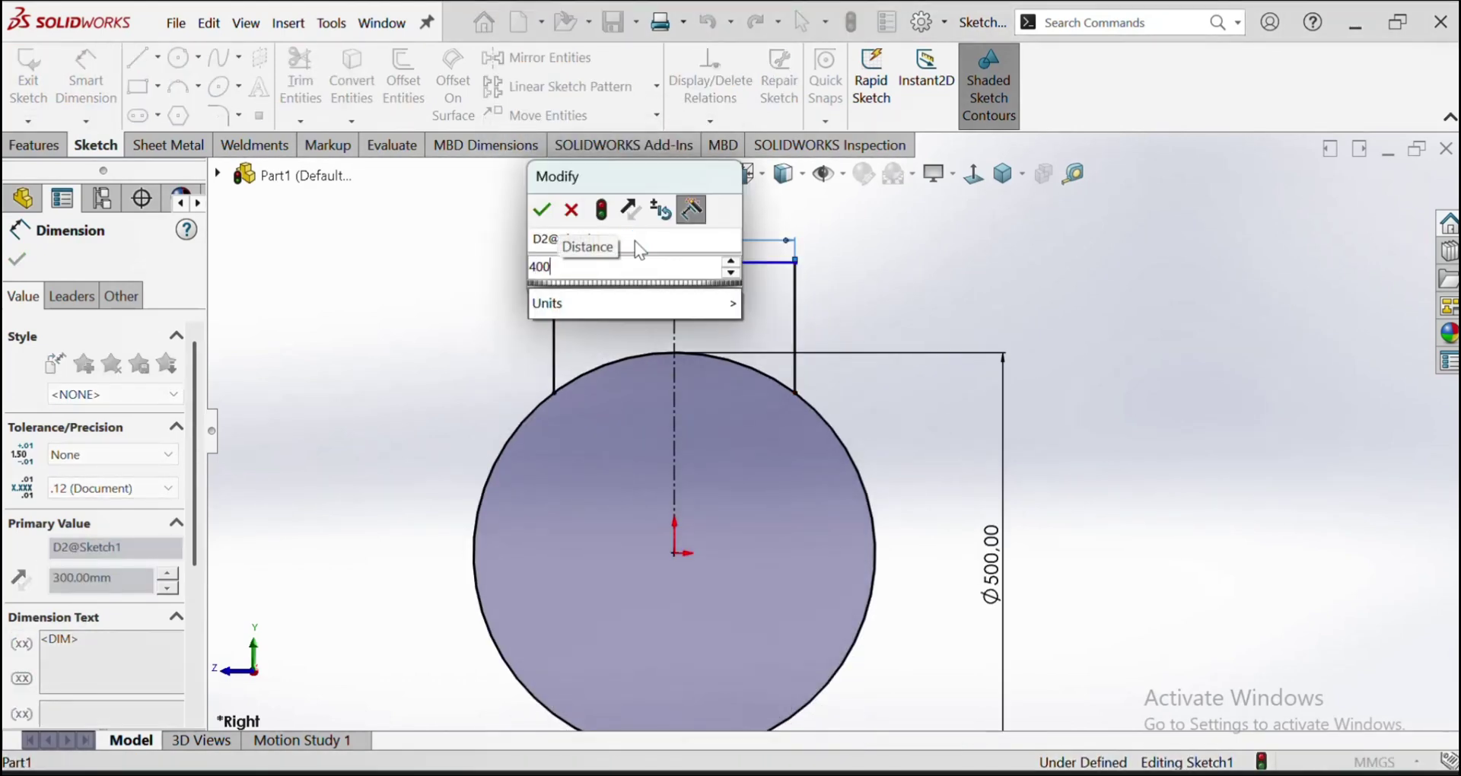
pyautogui.press('Return')
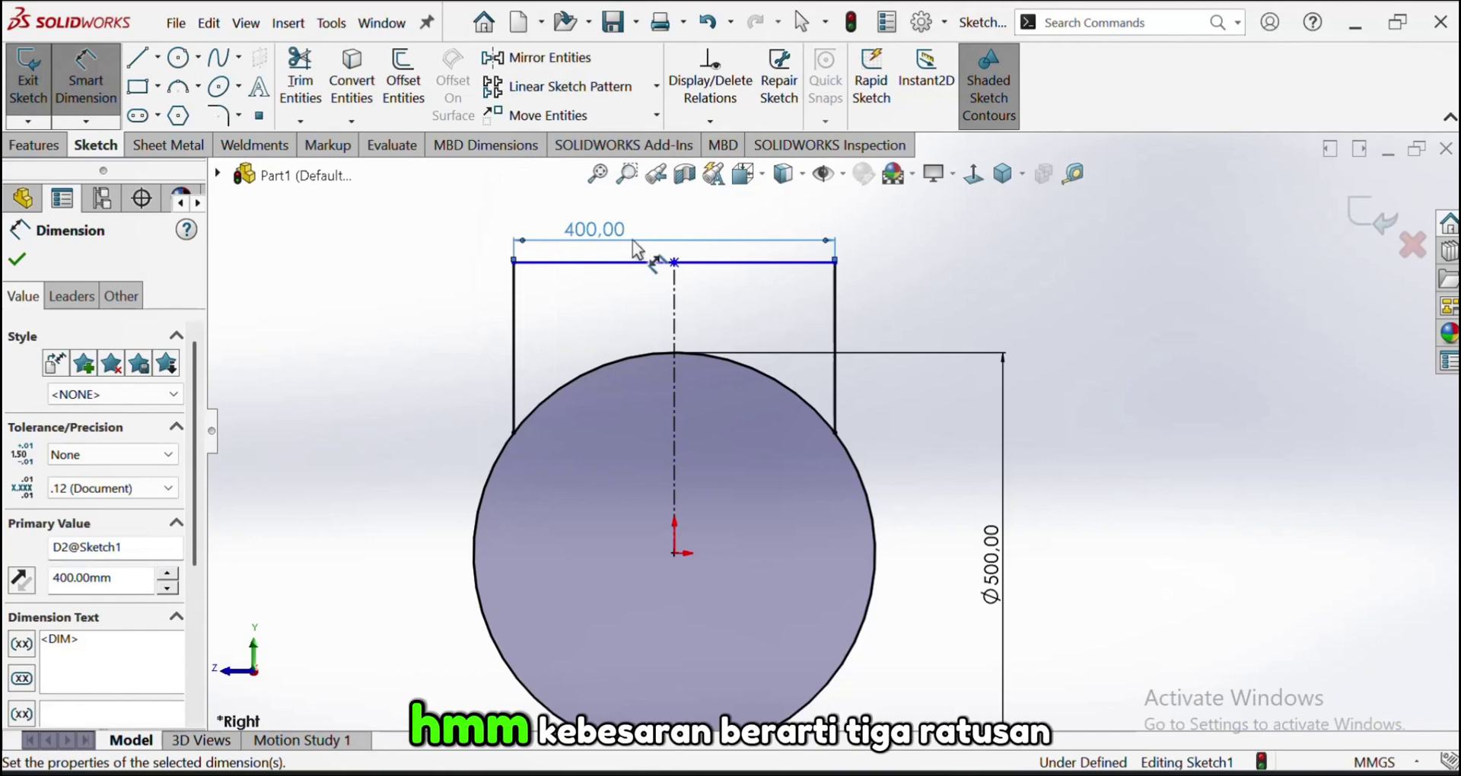
pyautogui.doubleClick(634, 240)
pyautogui.write('300')
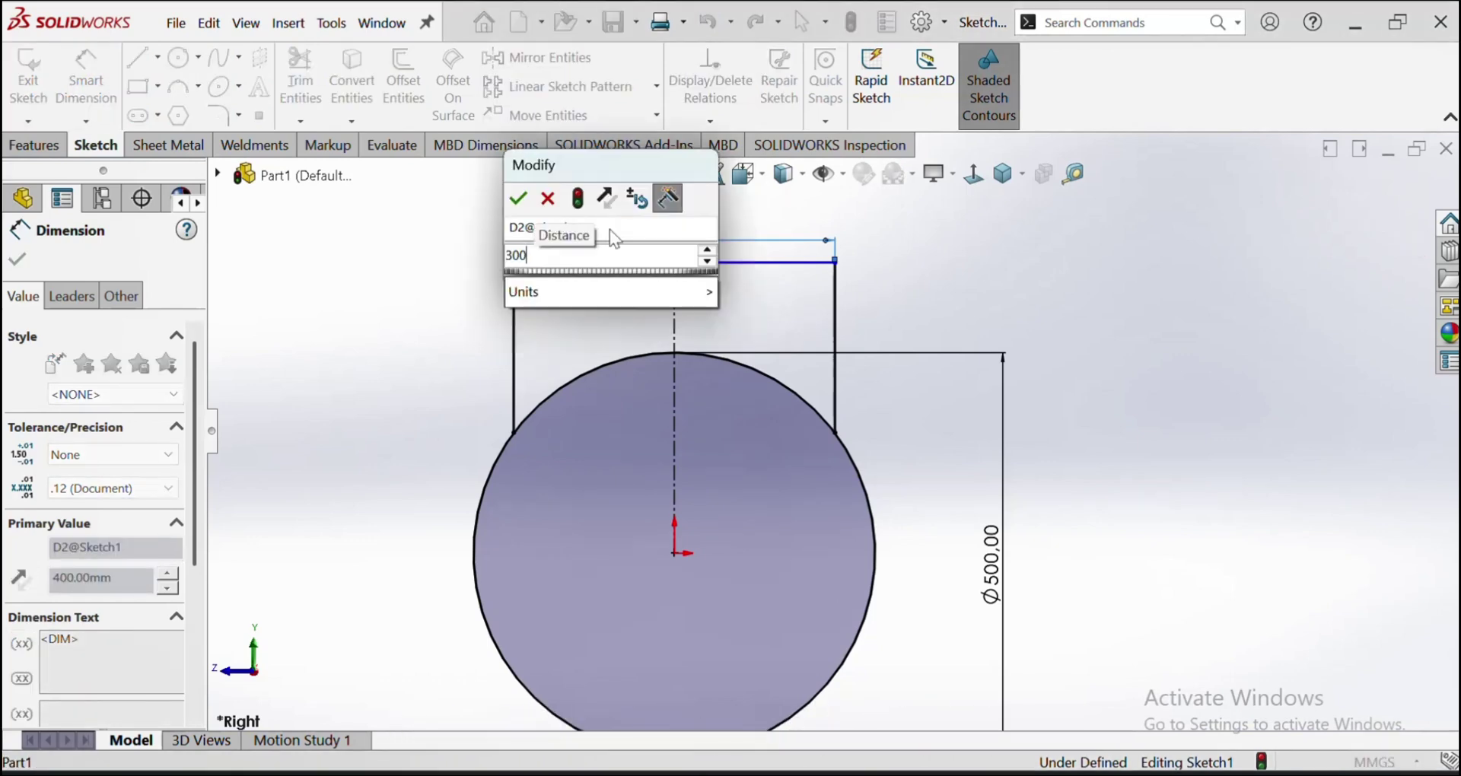
pyautogui.press('Return')
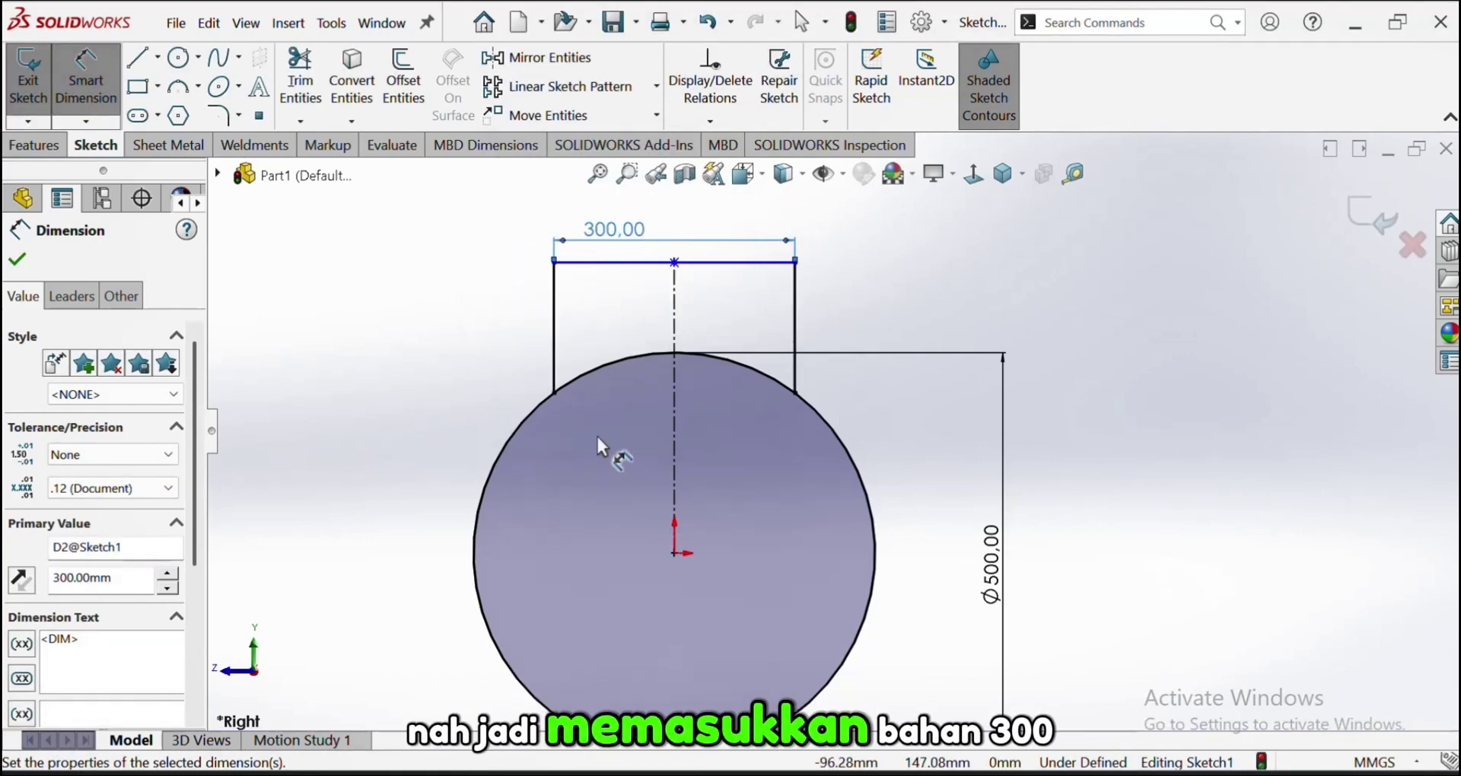
# Set the horizontal top line's length to 350 mm
pyautogui.doubleClick(635, 232)
pyautogui.write('3')
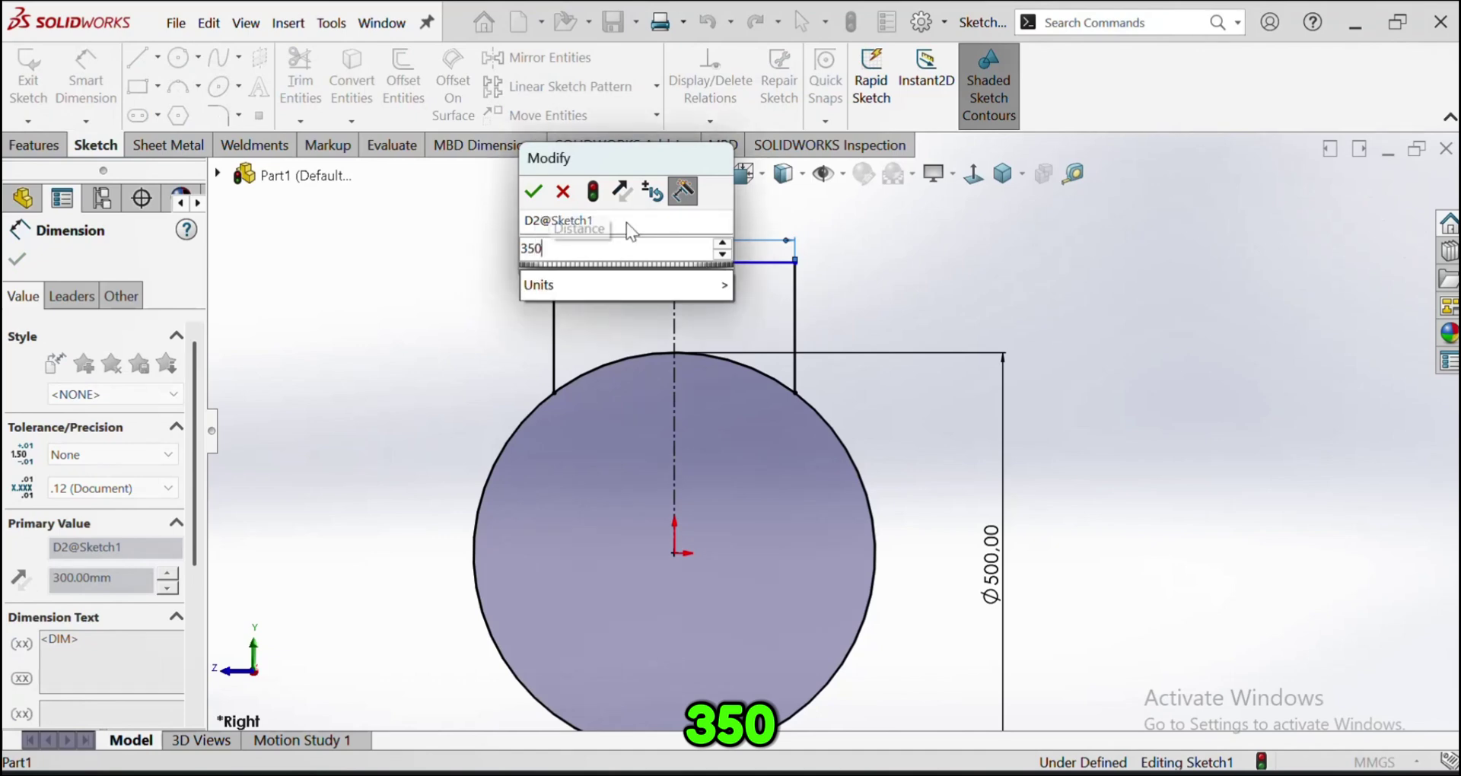
pyautogui.write('50')
pyautogui.press('Return')
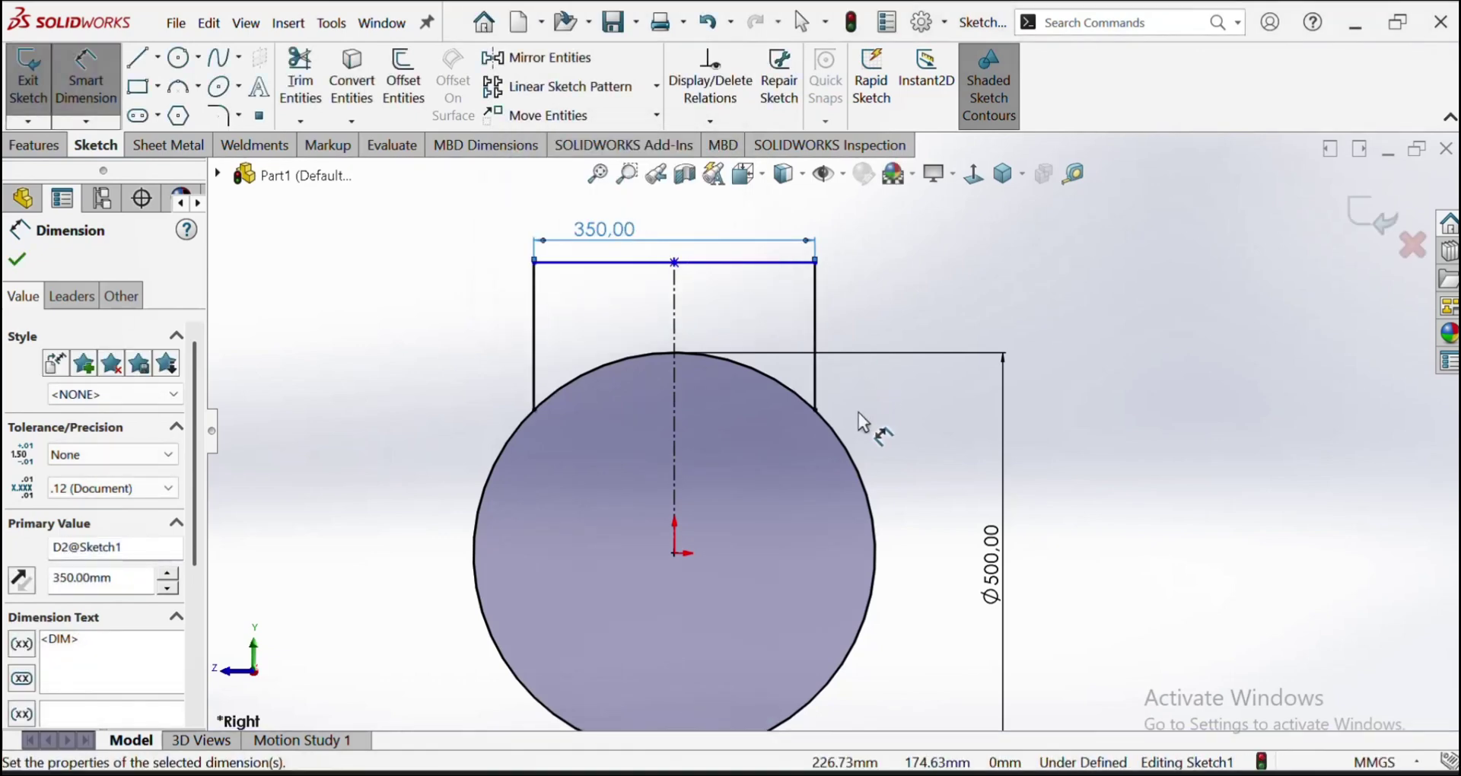
# Dimension the vertical centerline's length, from the origin to the top line, to 350 mm
pyautogui.click(672, 468)
pyautogui.click(923, 409)
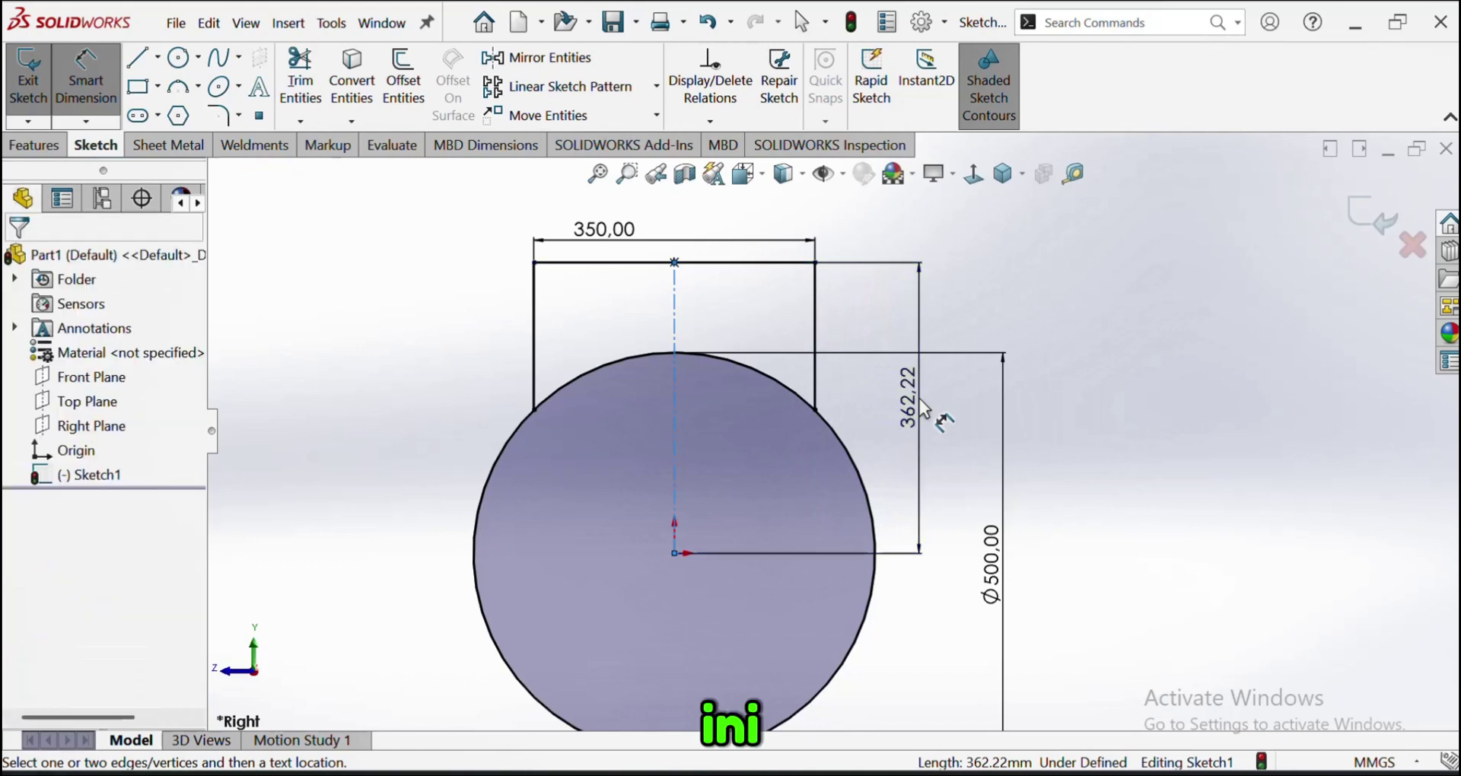
pyautogui.write('35')
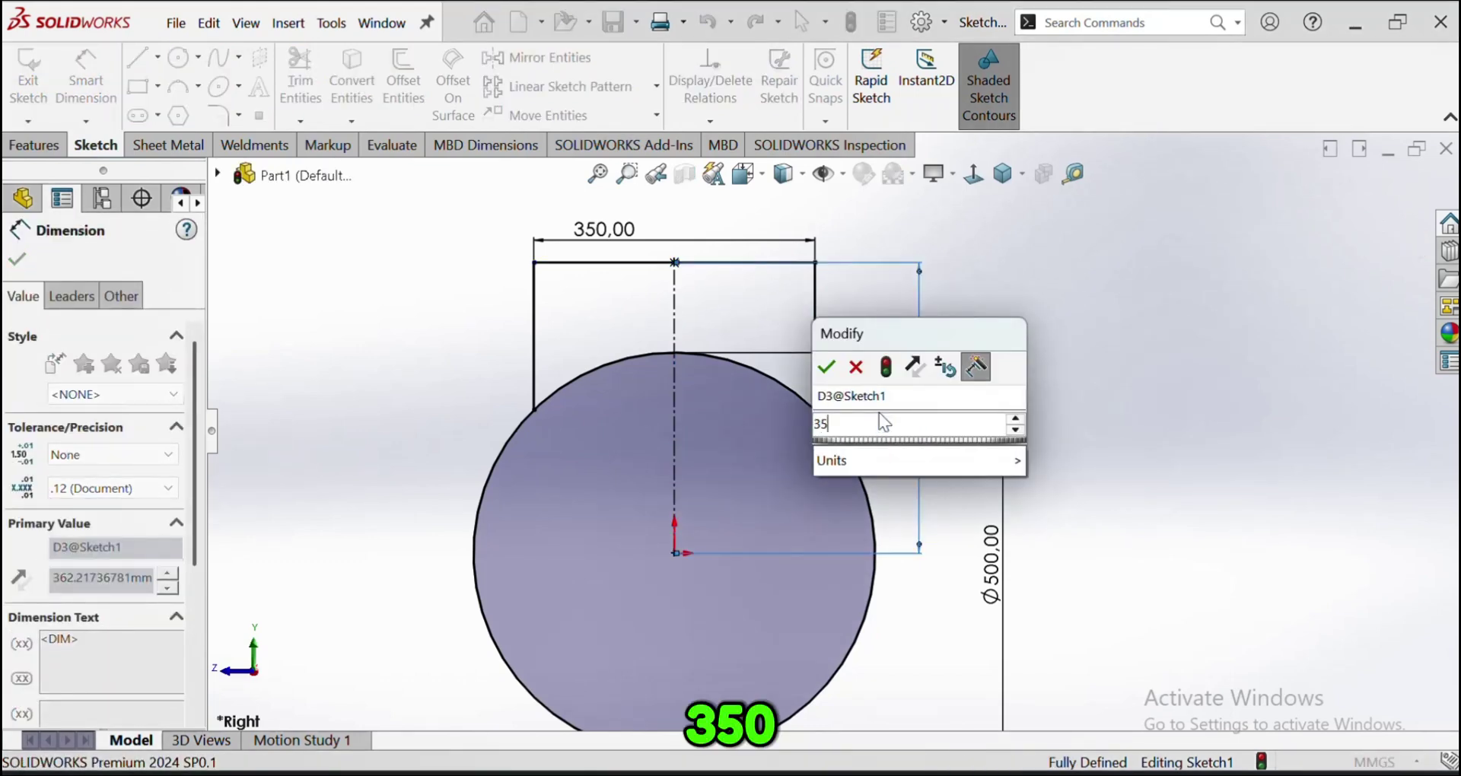
pyautogui.write('0')
pyautogui.press('Return')
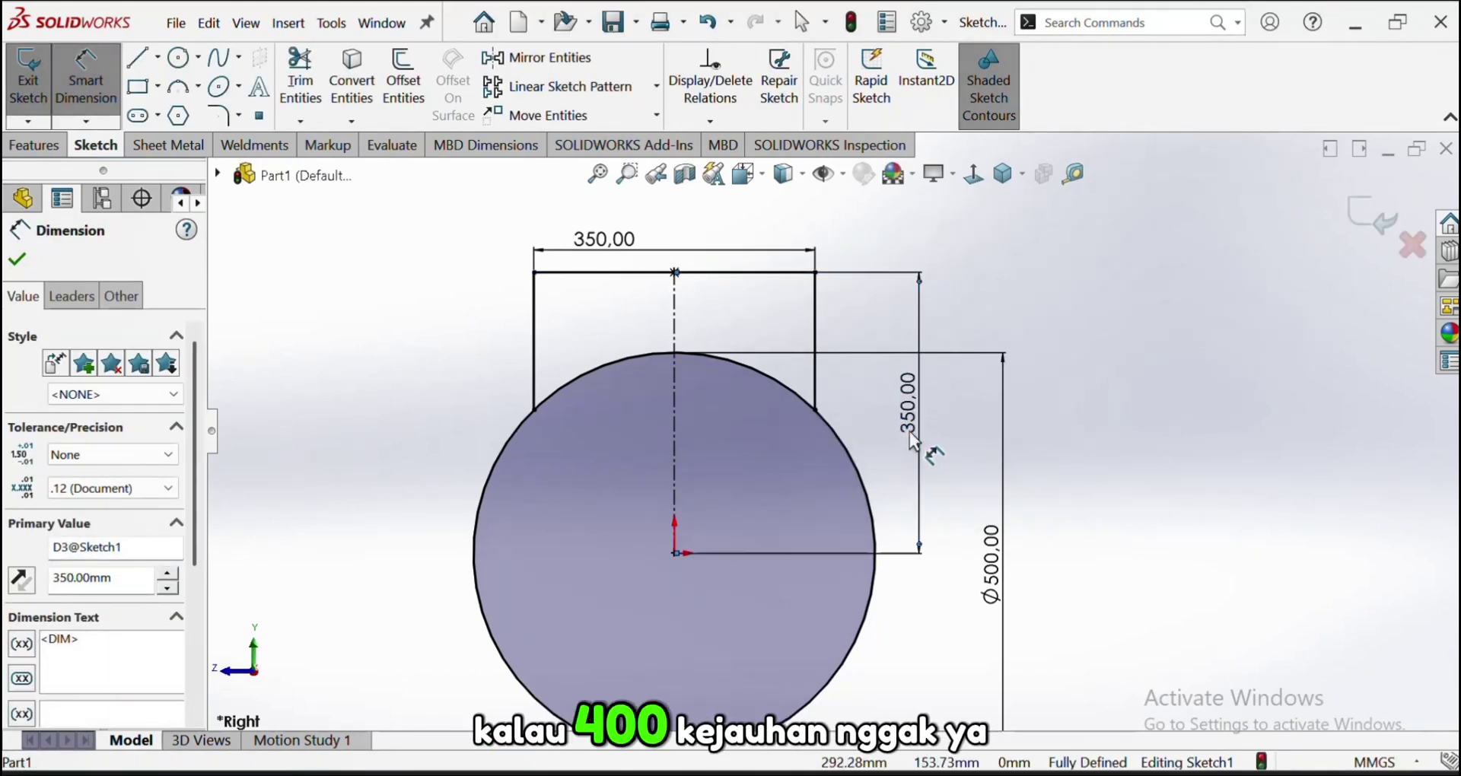
# Try a length of 400 mm for the vertical centerline and set it back to 350 mm
pyautogui.doubleClick(910, 431)
pyautogui.write('400')
pyautogui.press('Return')
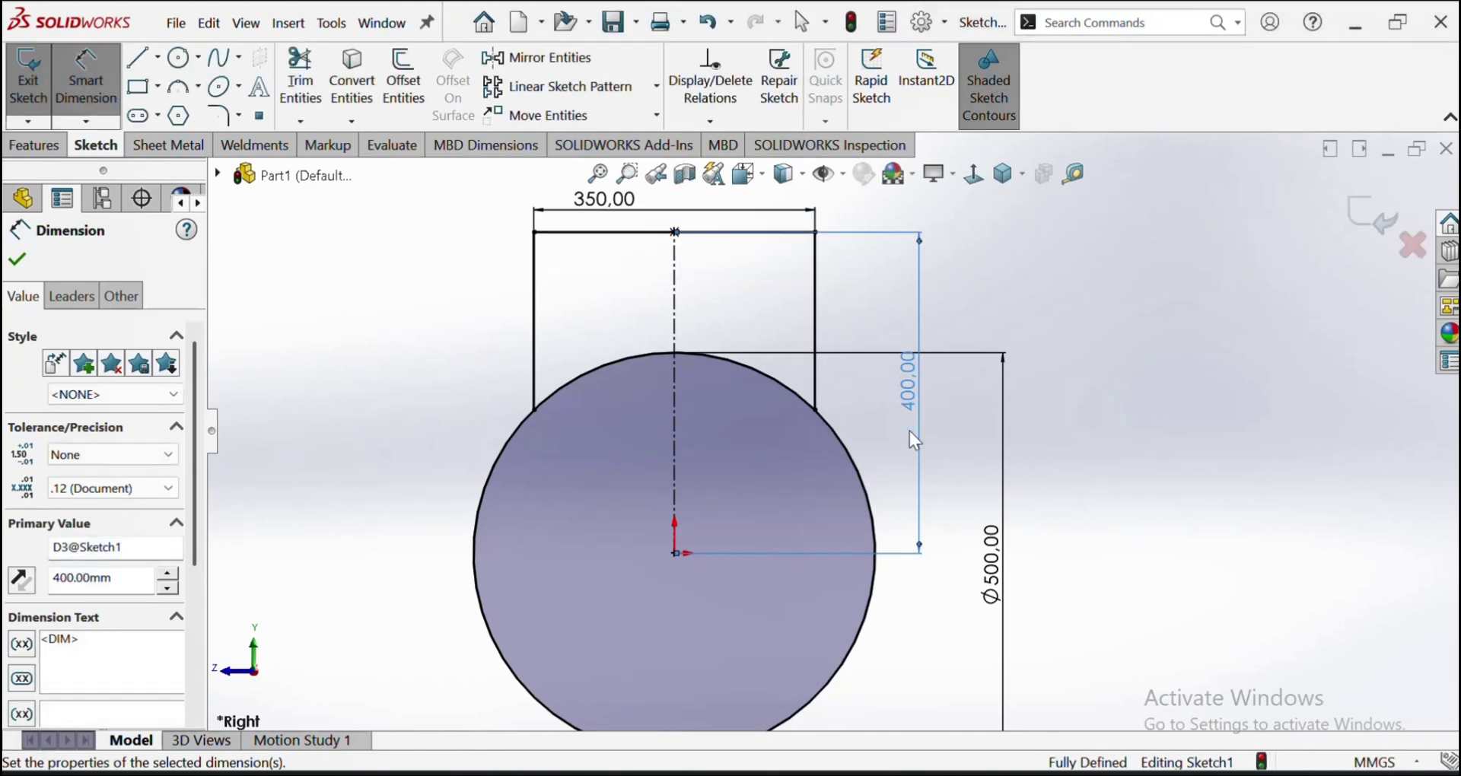
pyautogui.doubleClick(910, 397)
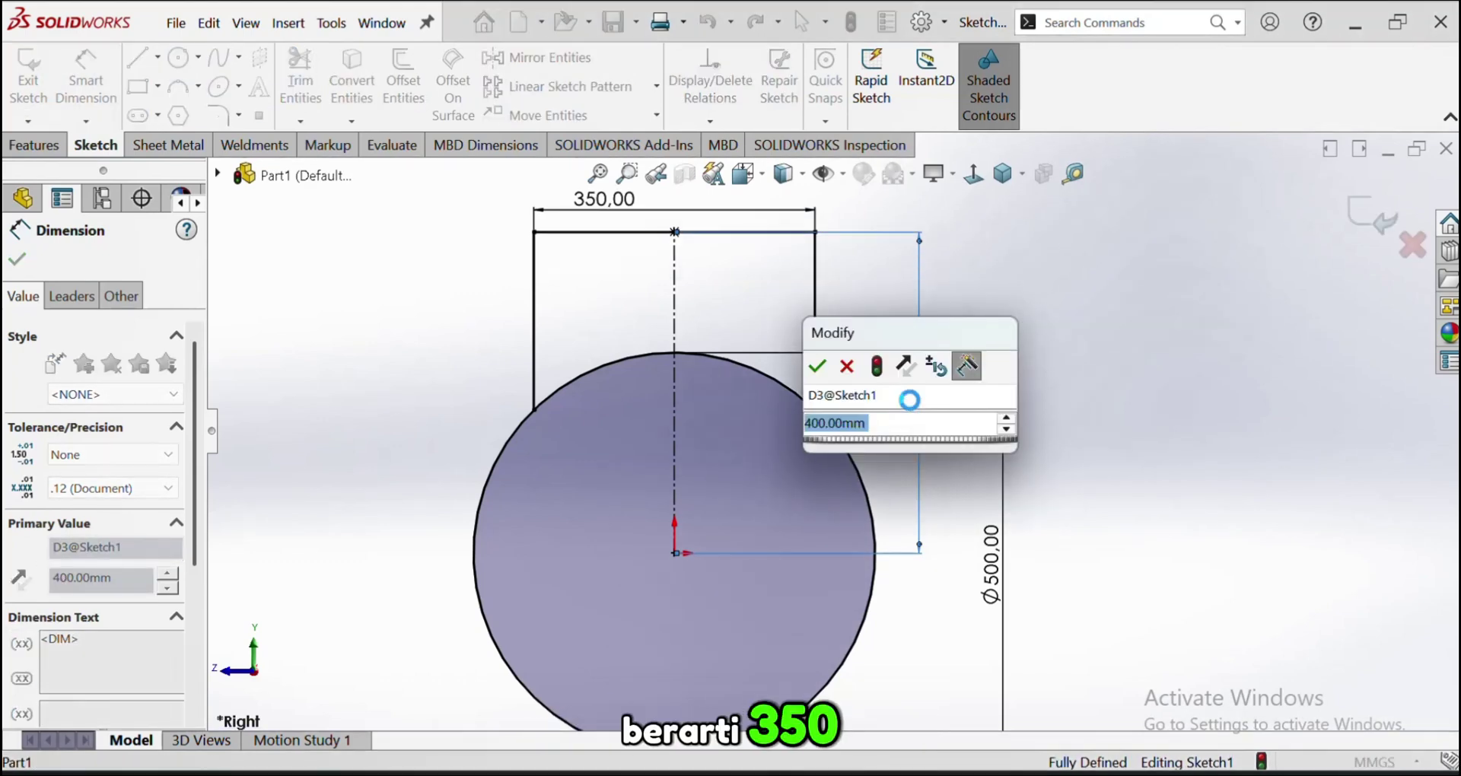
pyautogui.write('350')
pyautogui.press('Return')
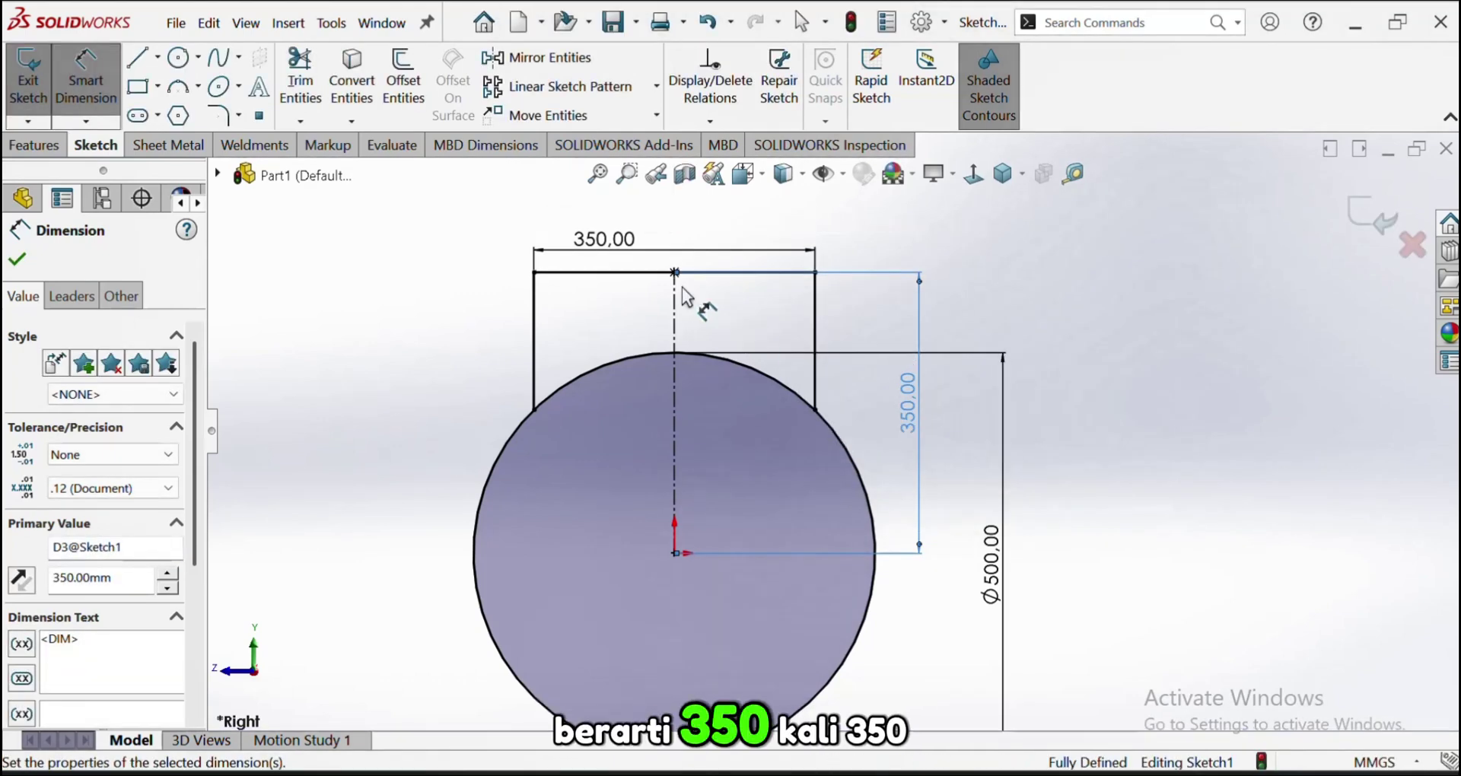
# Trim away the circle's upper arc between the two vertical lines
pyautogui.press('Escape')
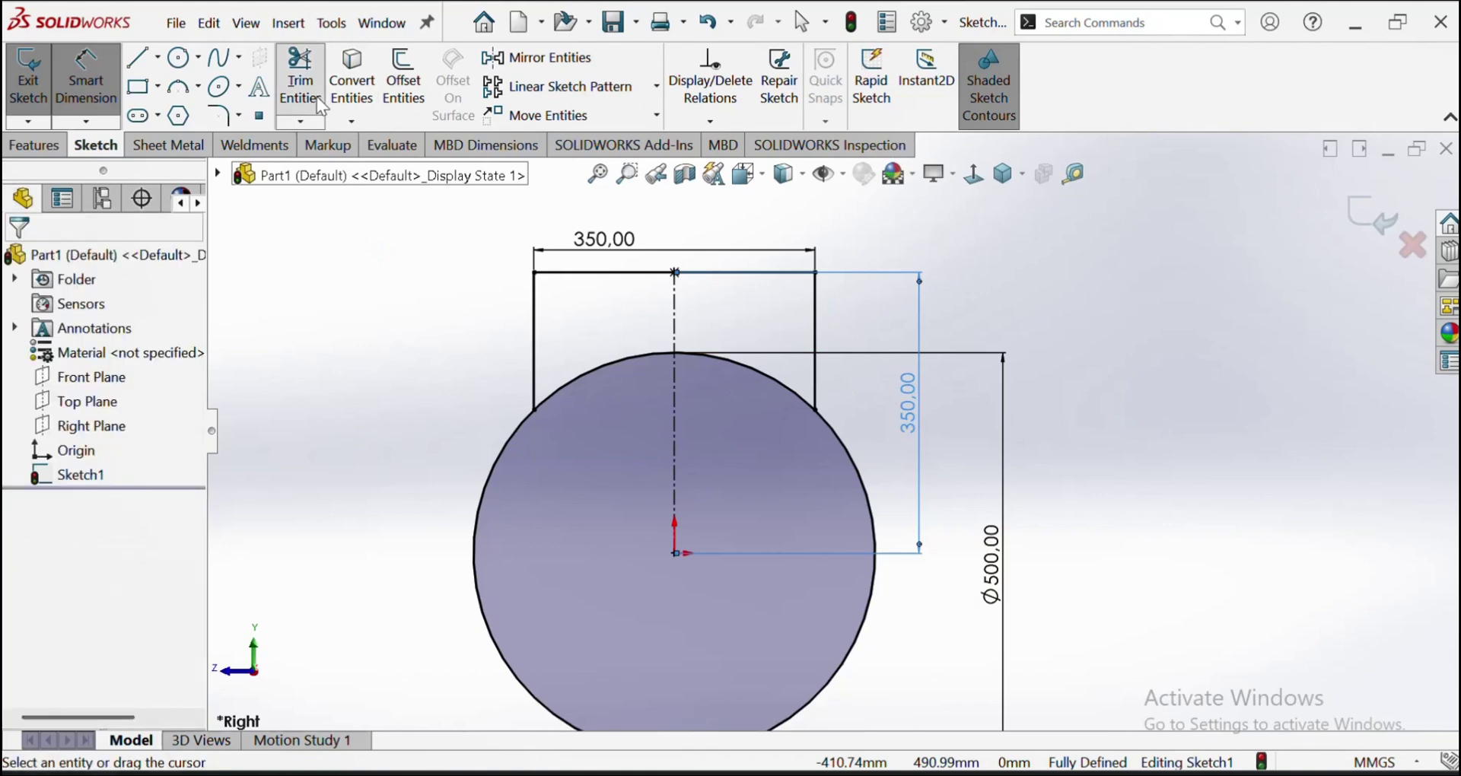
pyautogui.click(300, 84)
pyautogui.moveTo(582, 380)
pyautogui.mouseDown()
pyautogui.moveTo(816, 427)
pyautogui.moveTo(753, 369)
pyautogui.mouseUp()
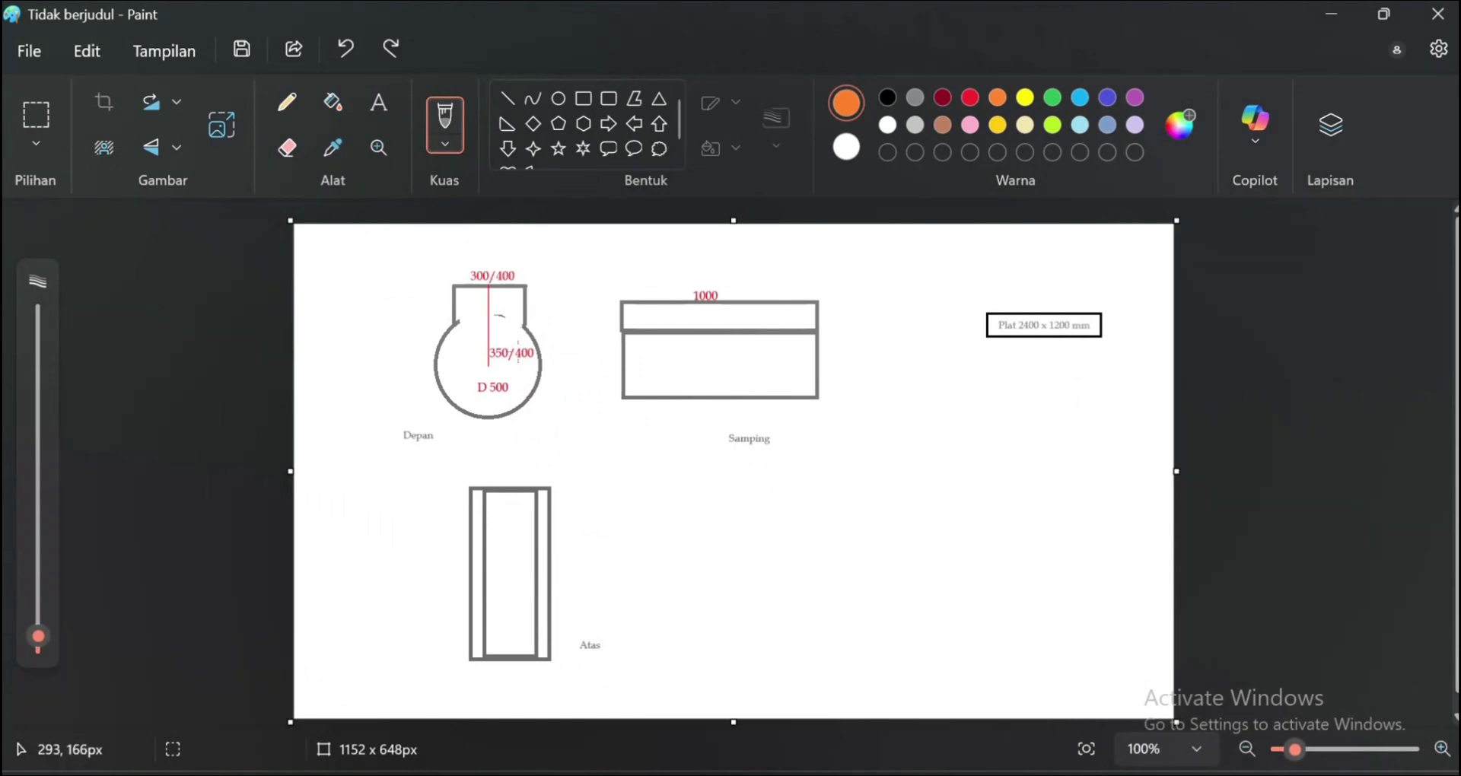
# Switch to Paint, try deleting the area around the front view's 350/400 label, and undo the deletion
pyautogui.click(380, 154)
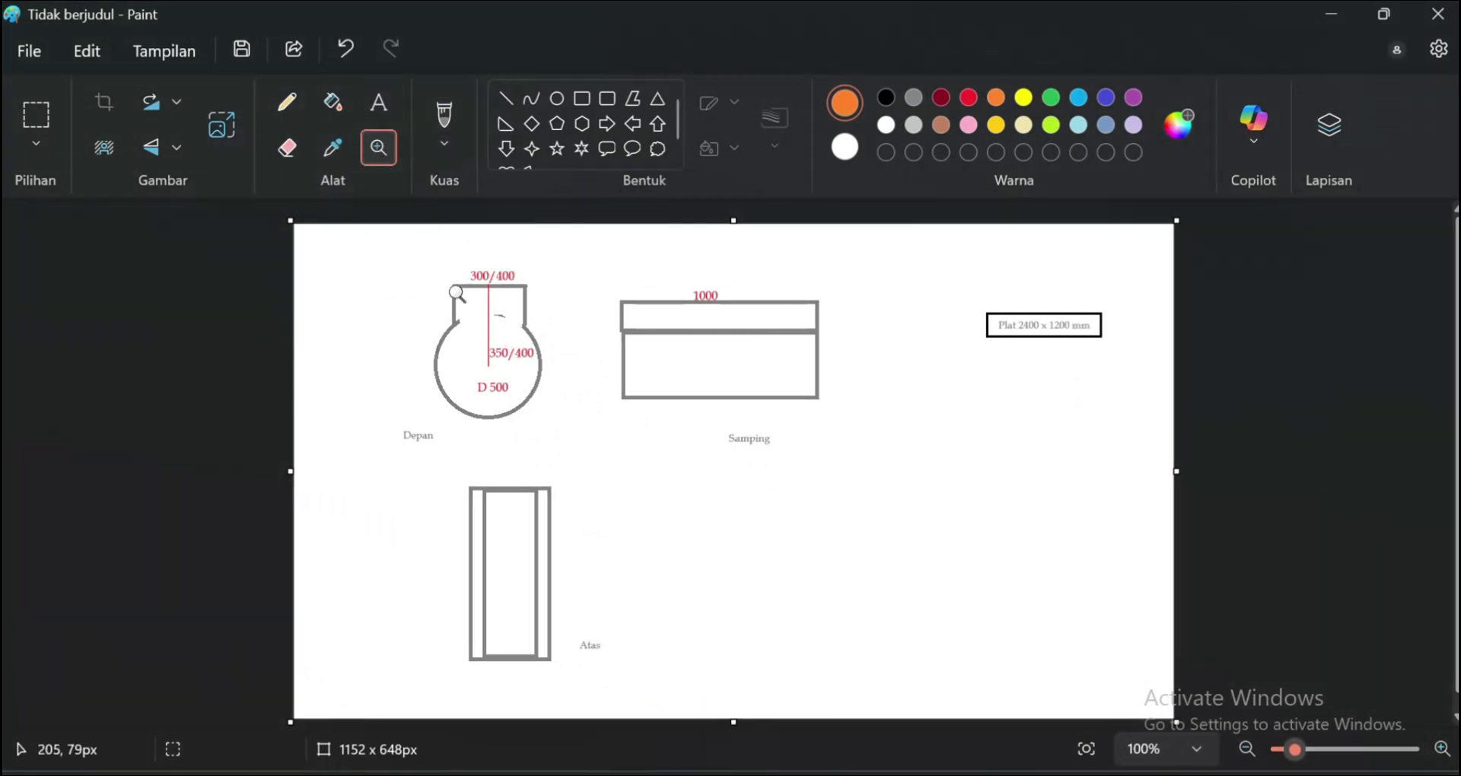
pyautogui.click(38, 121)
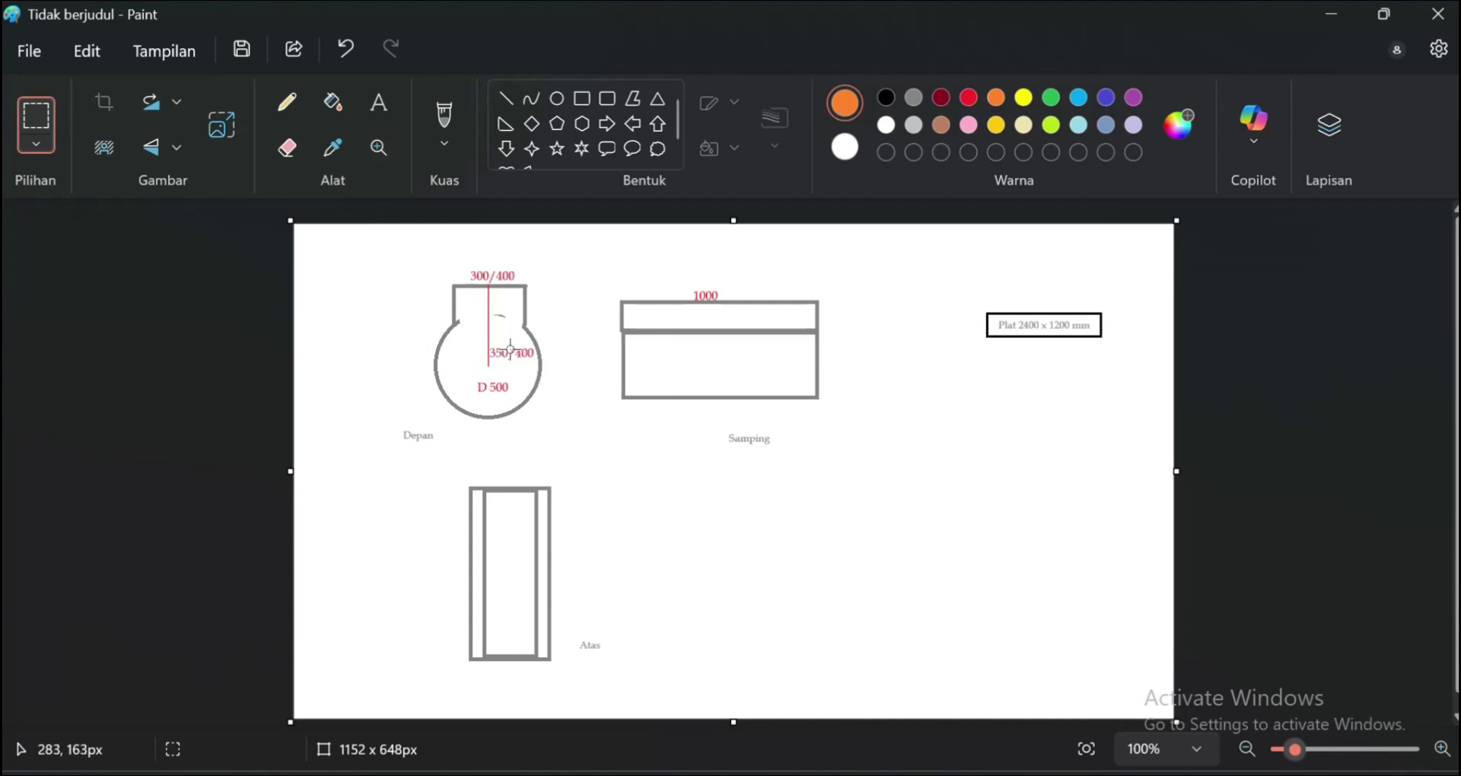
pyautogui.moveTo(478, 338); pyautogui.dragTo(542, 367)
pyautogui.press('Delete')
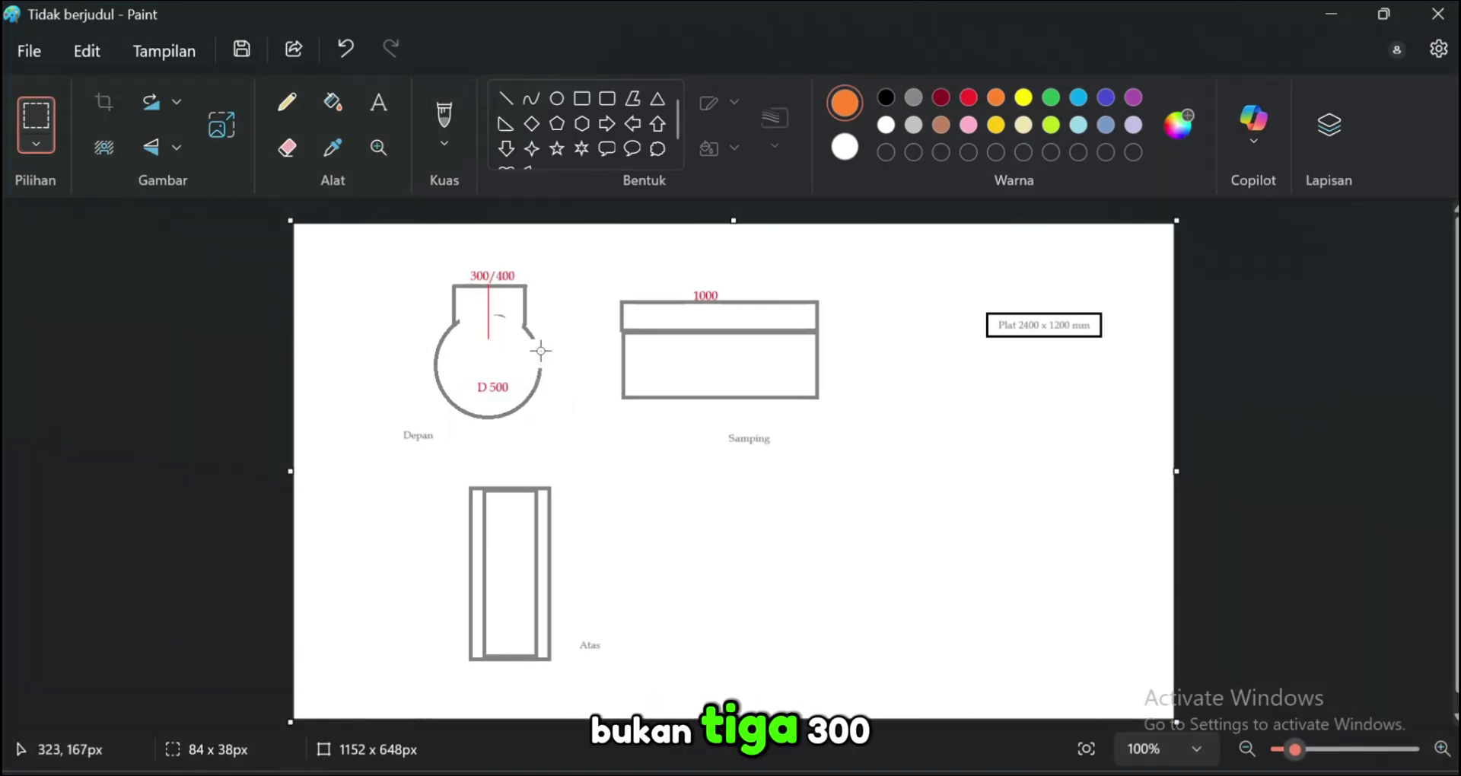
pyautogui.hotkey('ctrl', 'z')
# Delete the "/400" part of the 350/400 label inside the front view, leaving 350
pyautogui.scroll(-1, 537, 364)
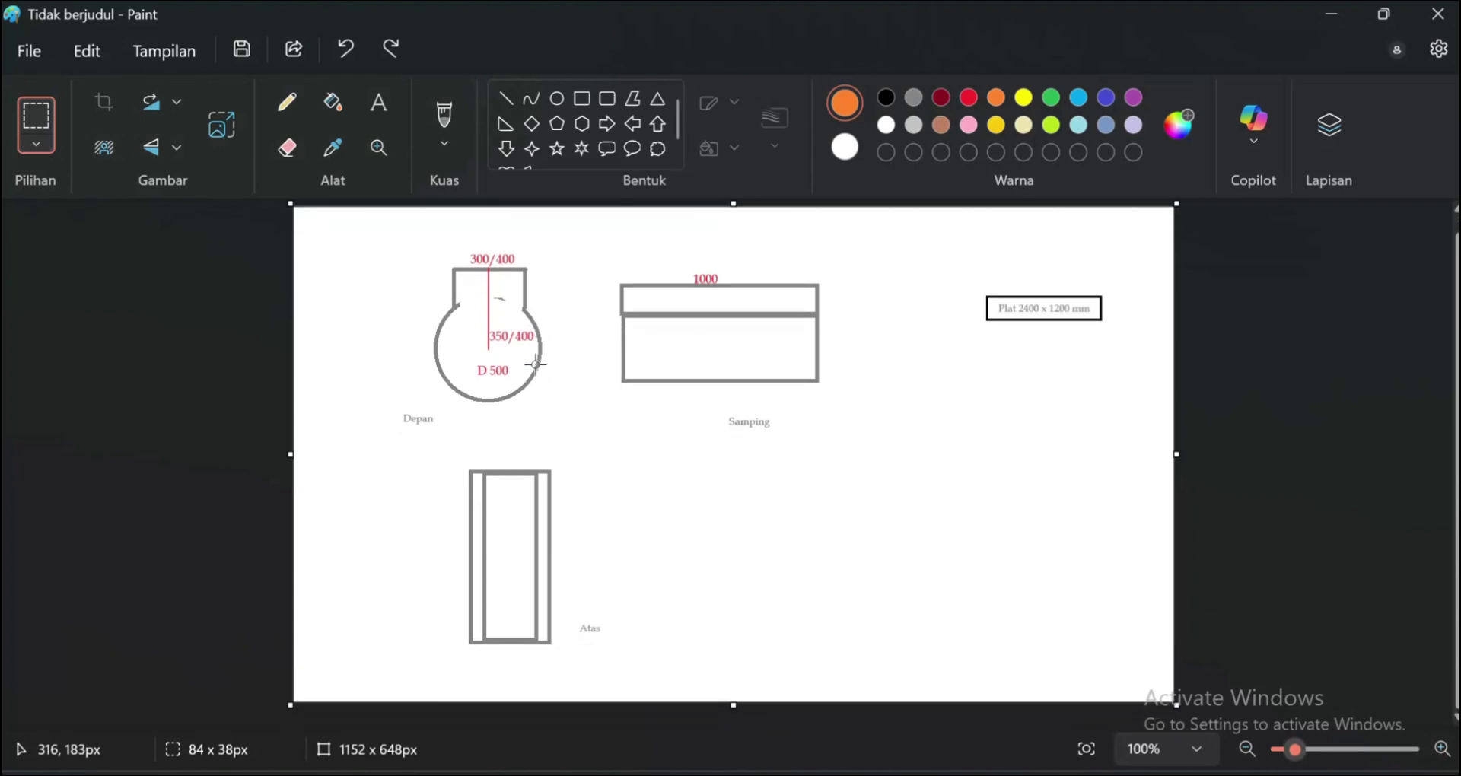
pyautogui.keyDown('ctrl'); pyautogui.scroll(4, 550, 334); pyautogui.keyUp('ctrl')
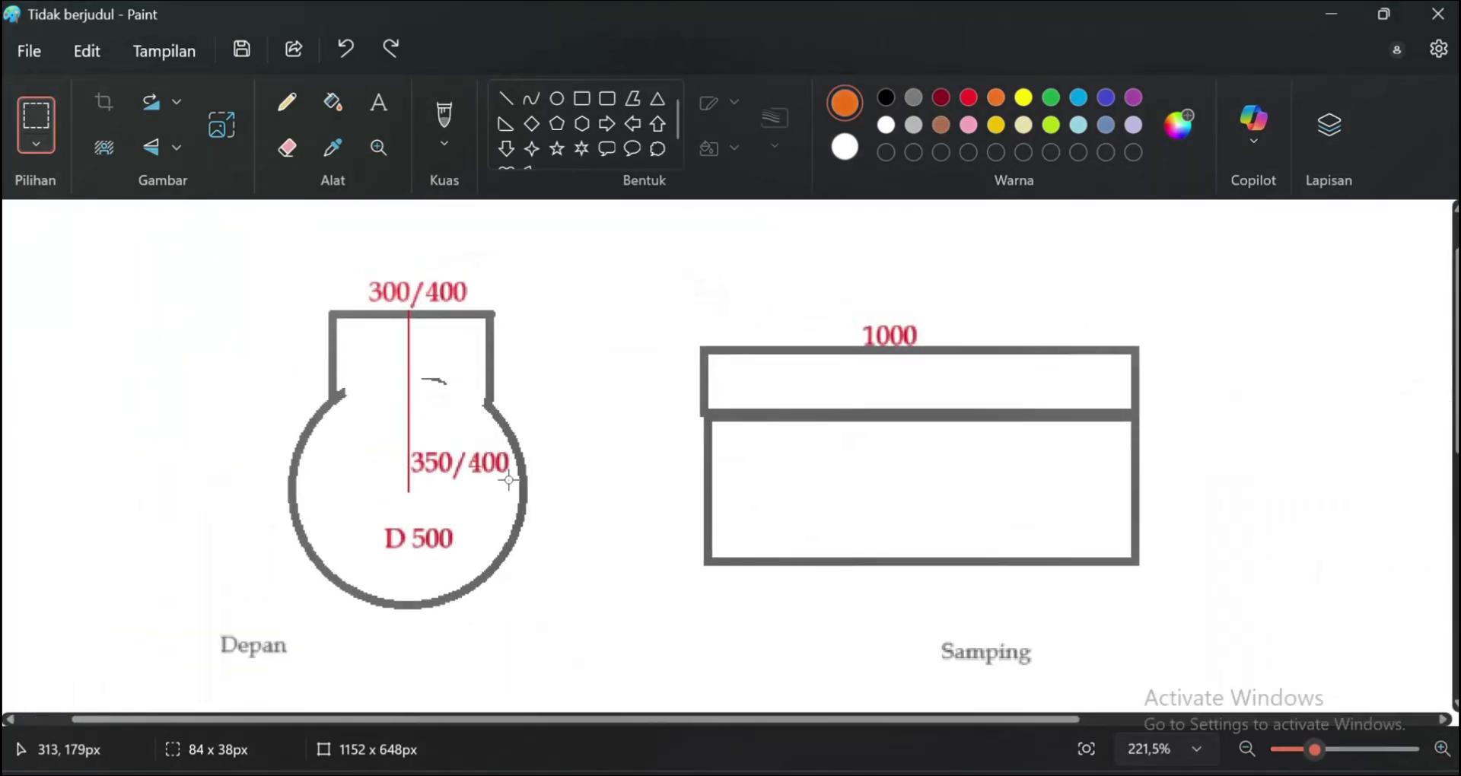
pyautogui.moveTo(488, 472); pyautogui.dragTo(450, 447)
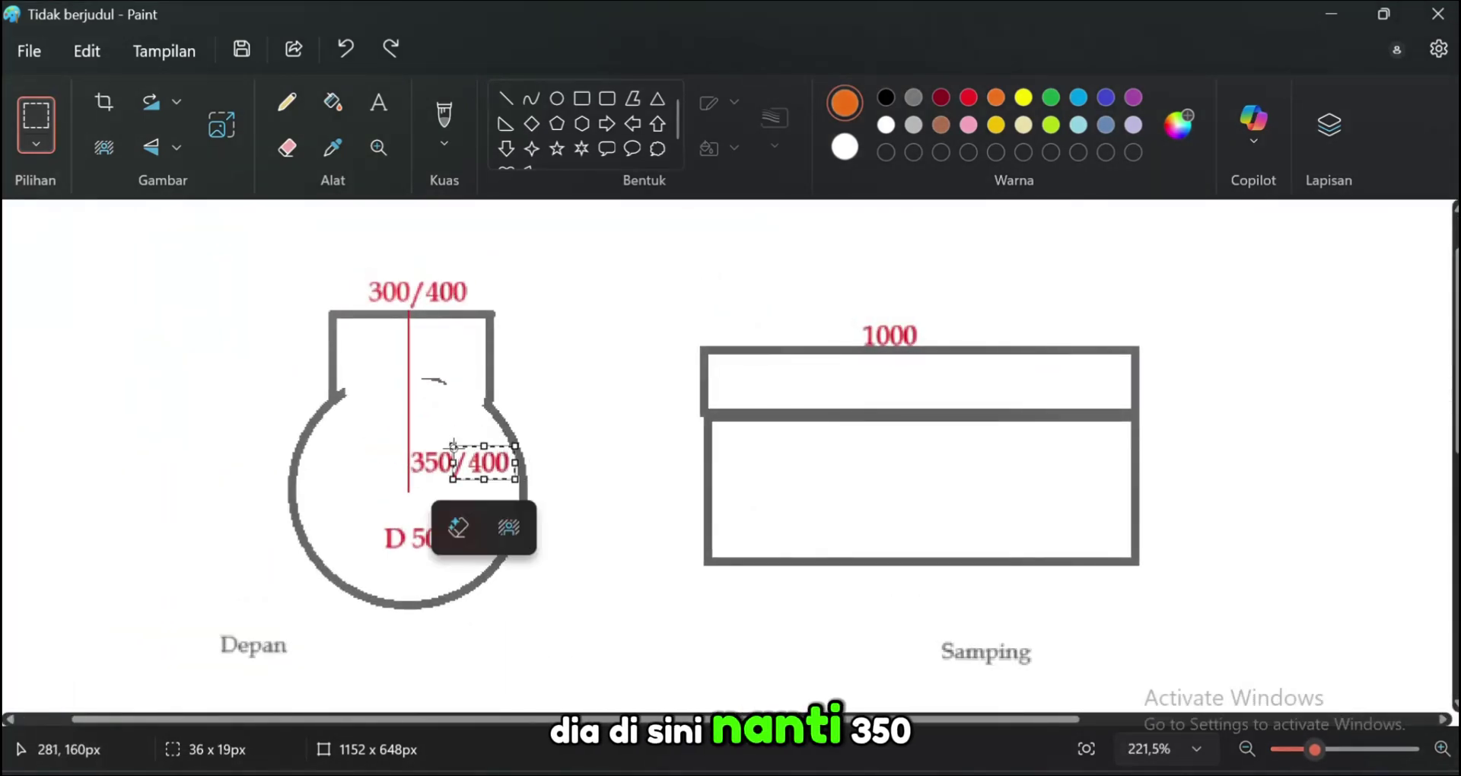
pyautogui.press('Delete')
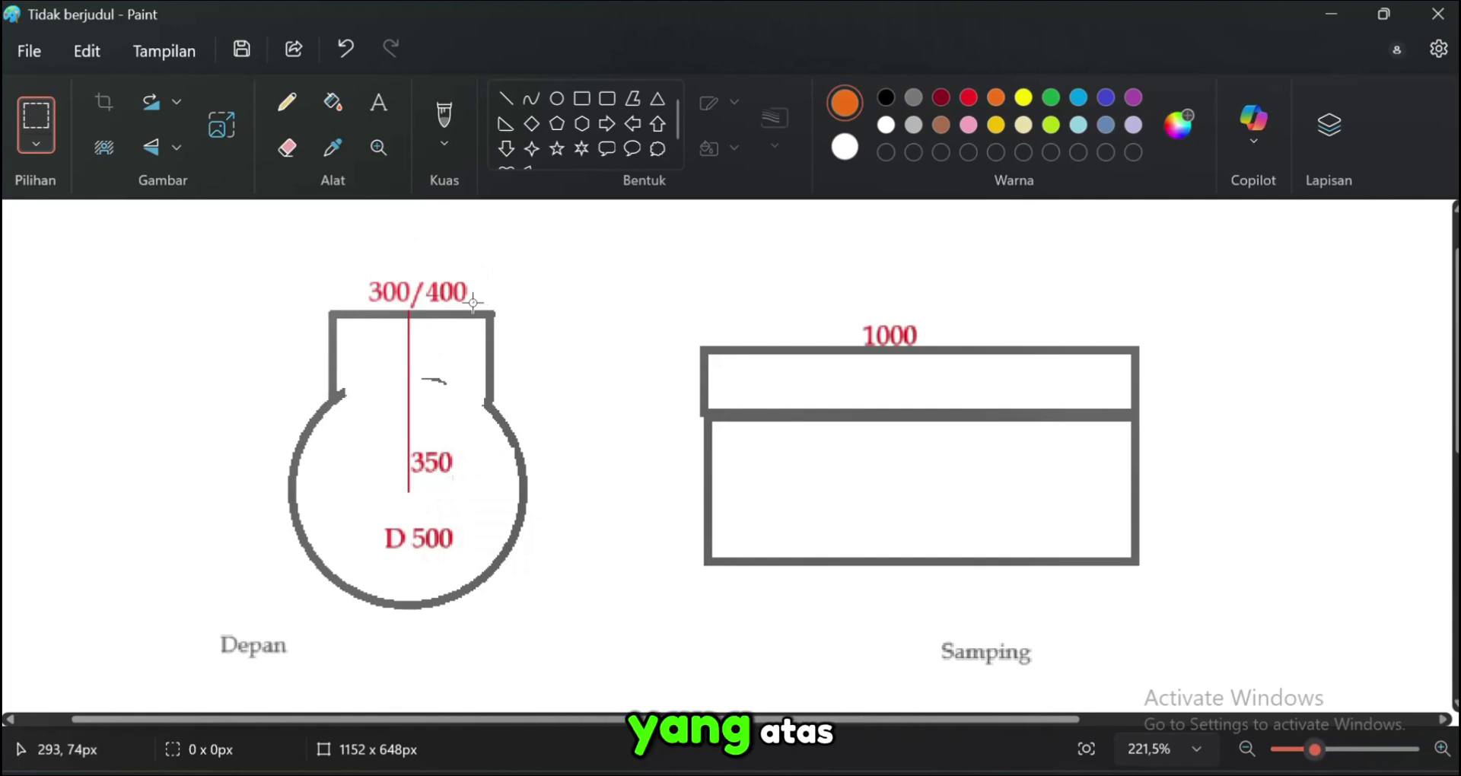
# Replace the 300/400 label above the front view with a red text reading 350
pyautogui.moveTo(475, 305); pyautogui.dragTo(353, 279)
pyautogui.press('Delete')
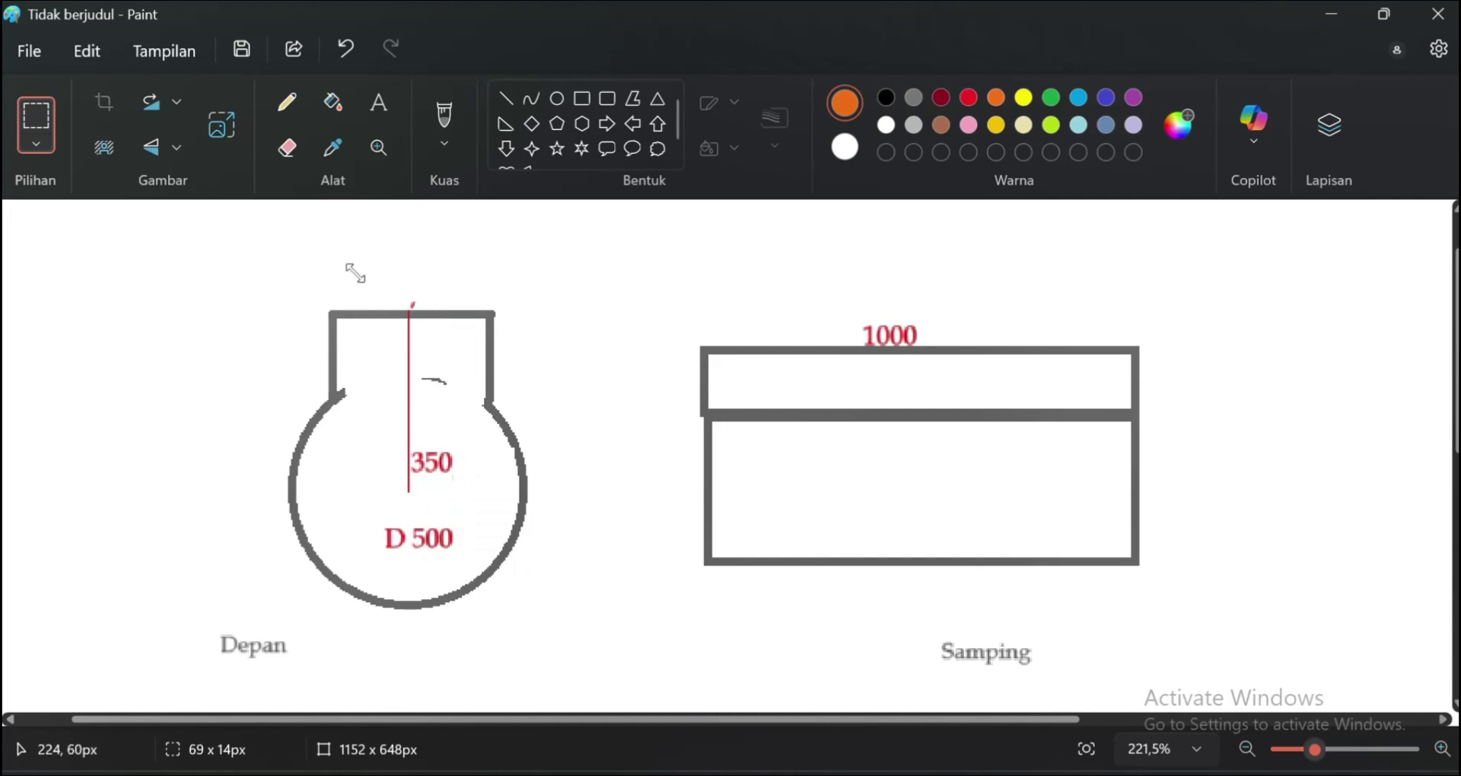
pyautogui.click(378, 102)
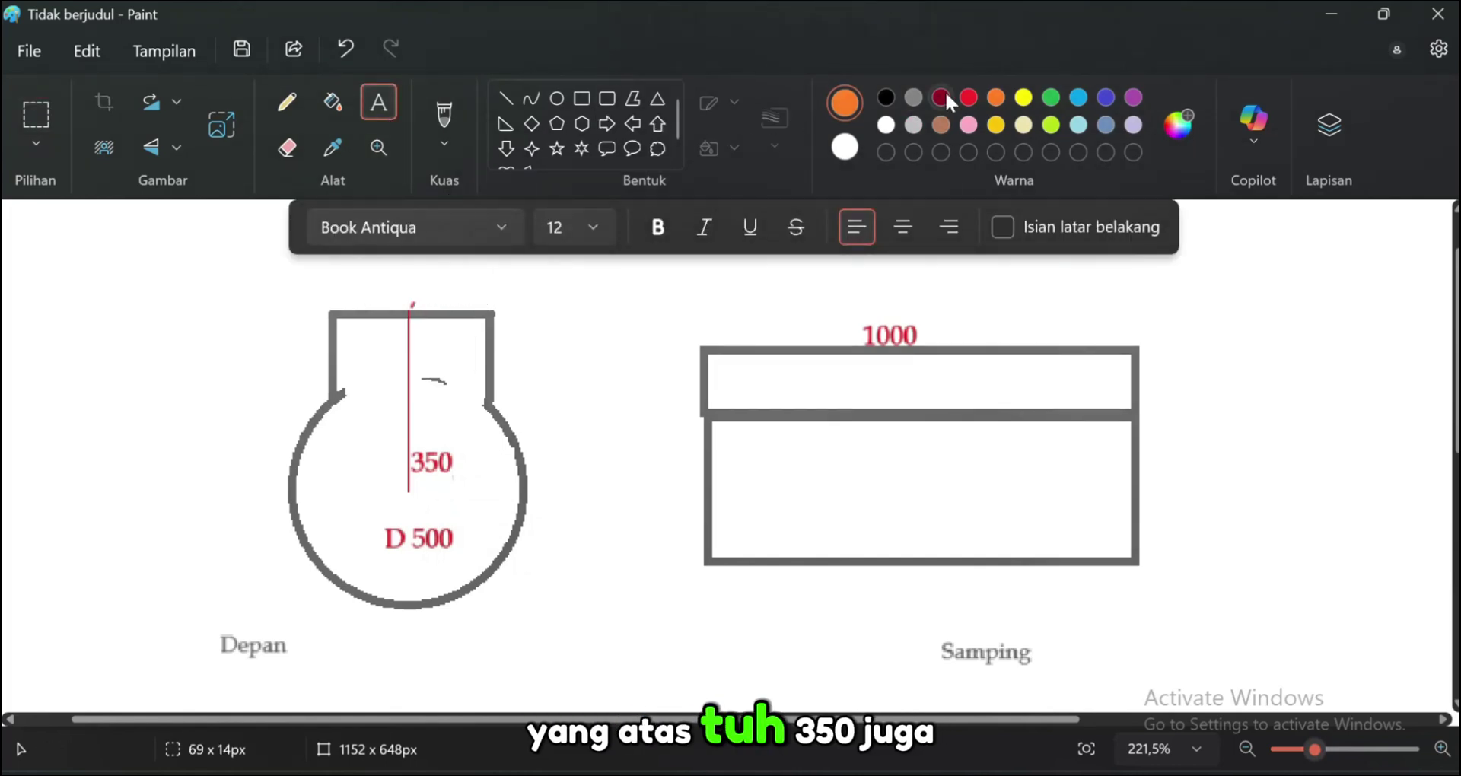
pyautogui.click(969, 97)
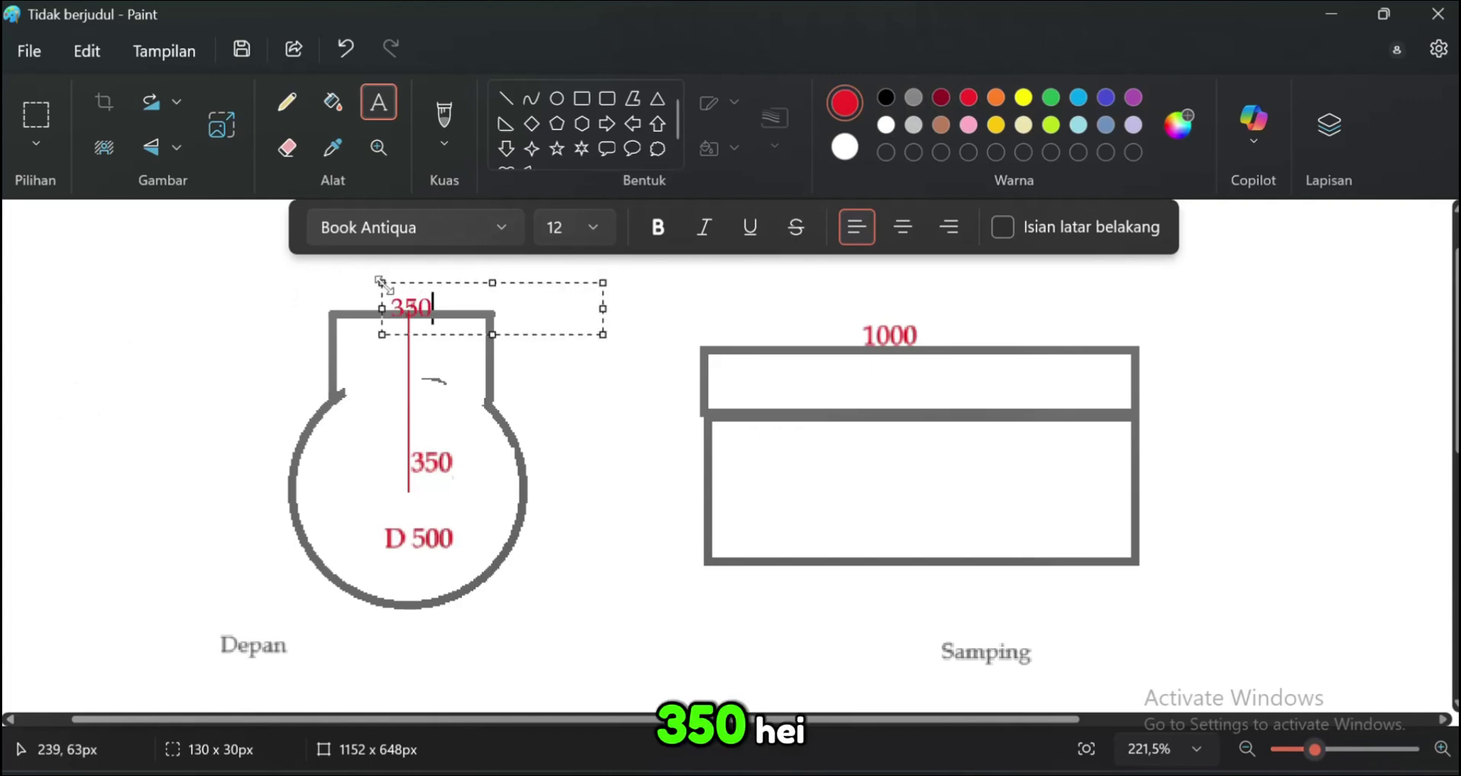
pyautogui.press('BackSpace')
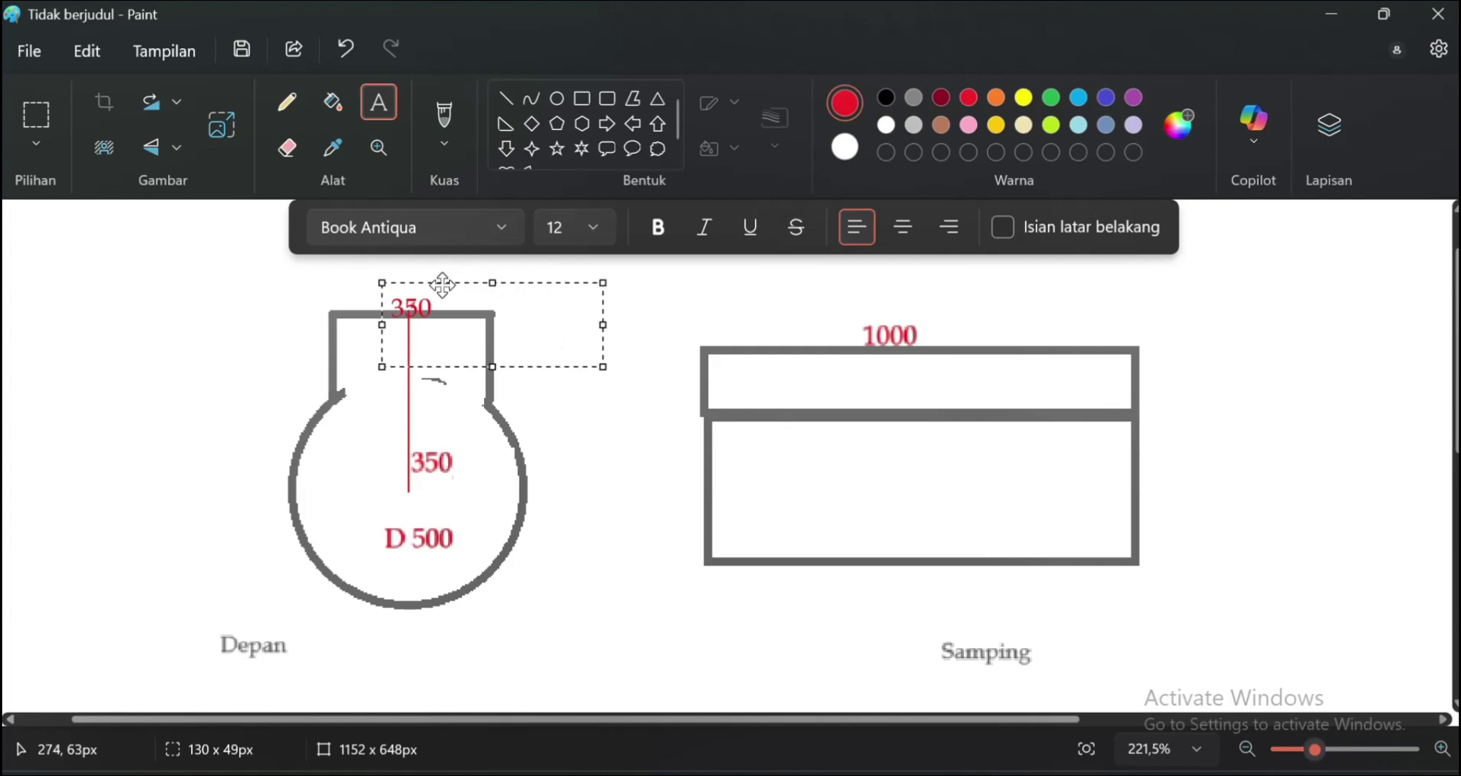
pyautogui.moveTo(442, 285); pyautogui.dragTo(432, 263)
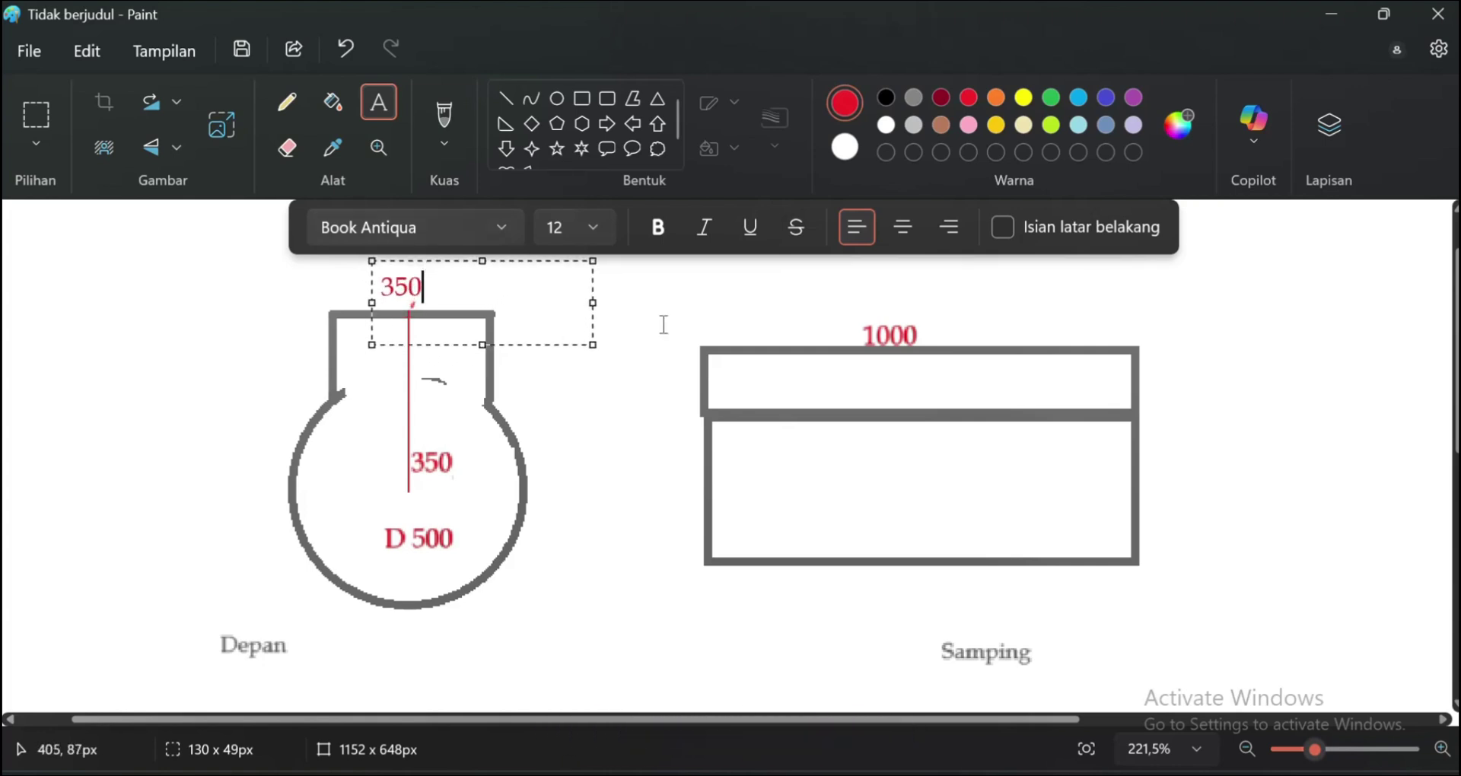
pyautogui.scroll(1, 631, 332)
pyautogui.keyDown('ctrl'); pyautogui.scroll(-3, 655, 384); pyautogui.keyUp('ctrl')
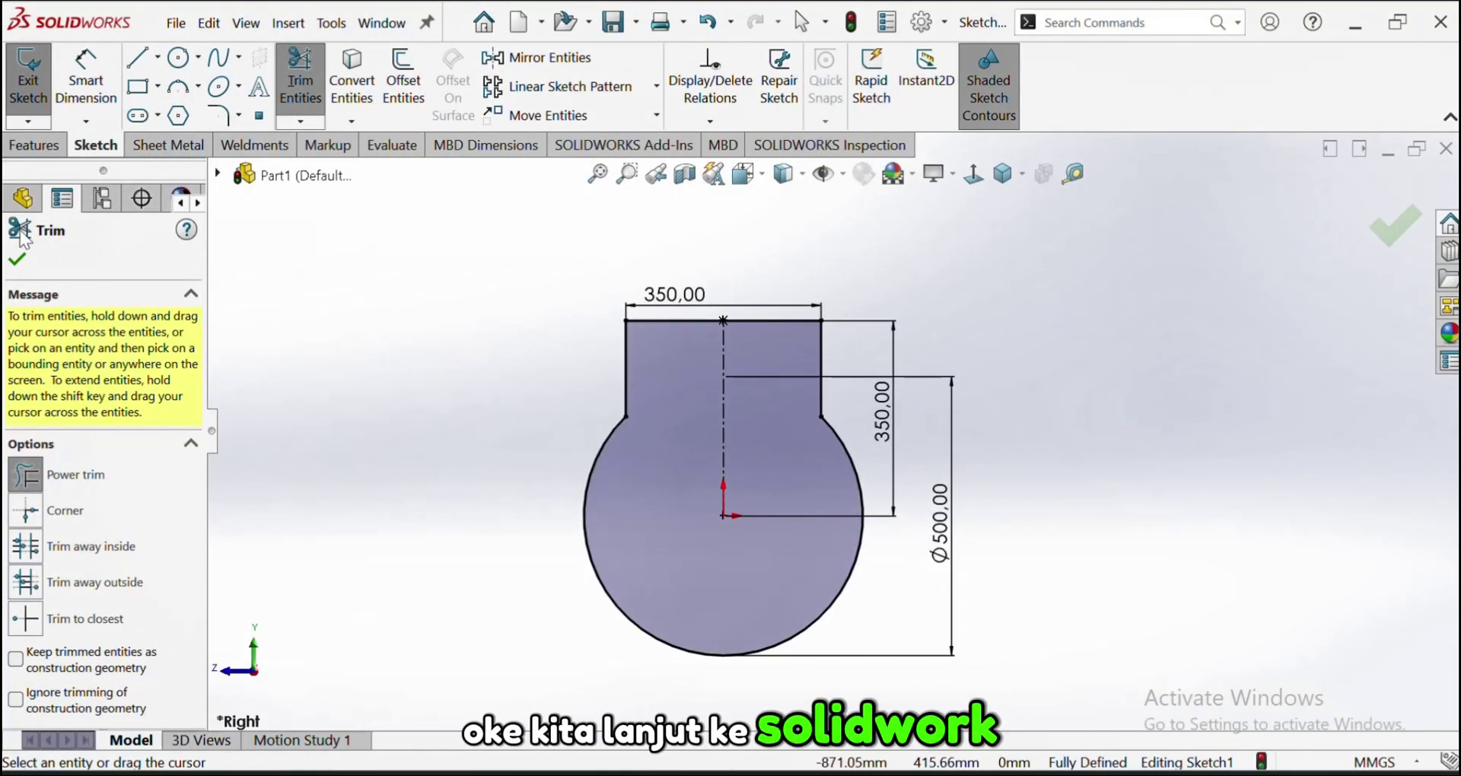
# Switch to SOLIDWORKS, finish trimming, and extrude the profile 1000 mm as a boss with the Mid Plane end condition
pyautogui.click(17, 259)
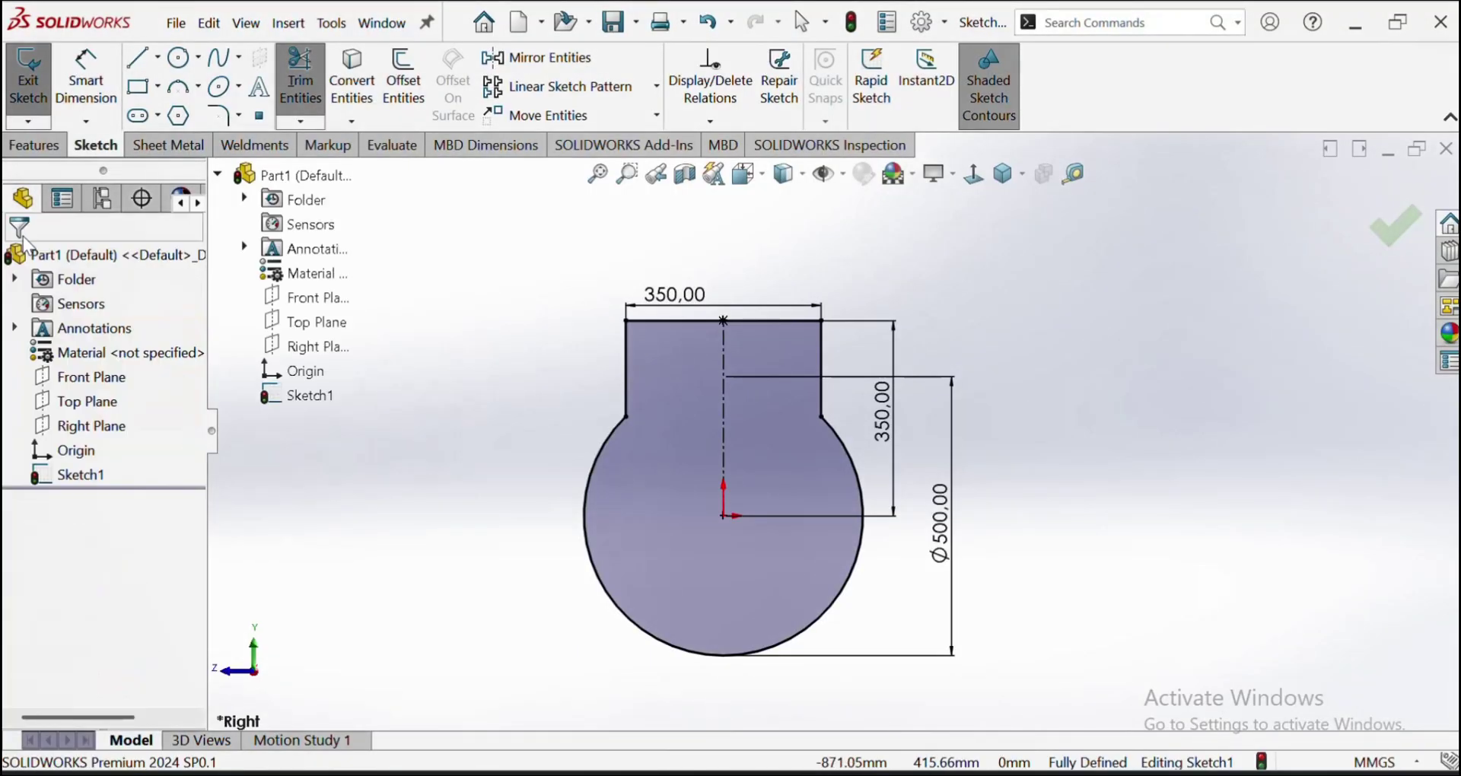
pyautogui.click(34, 144)
pyautogui.click(38, 76)
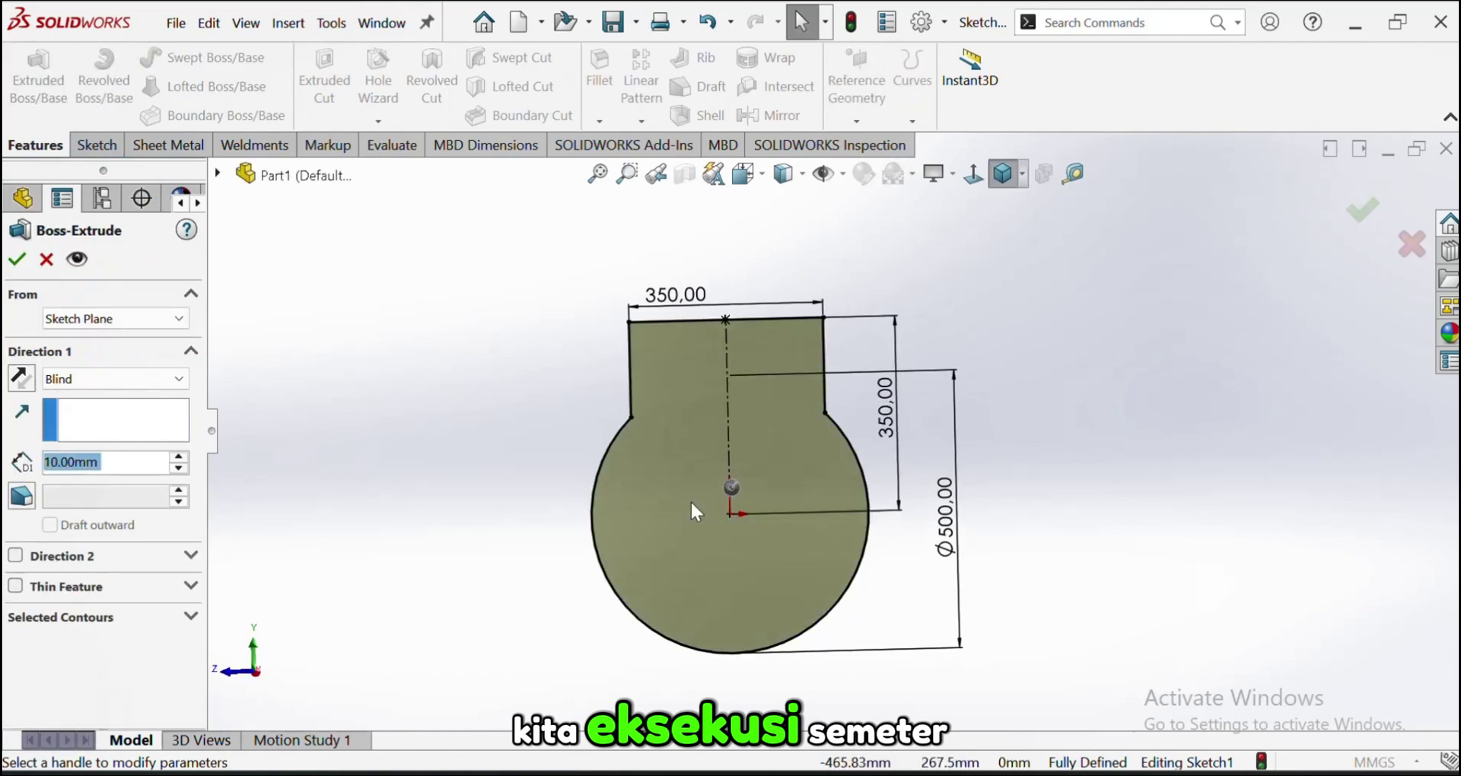
pyautogui.click(144, 381)
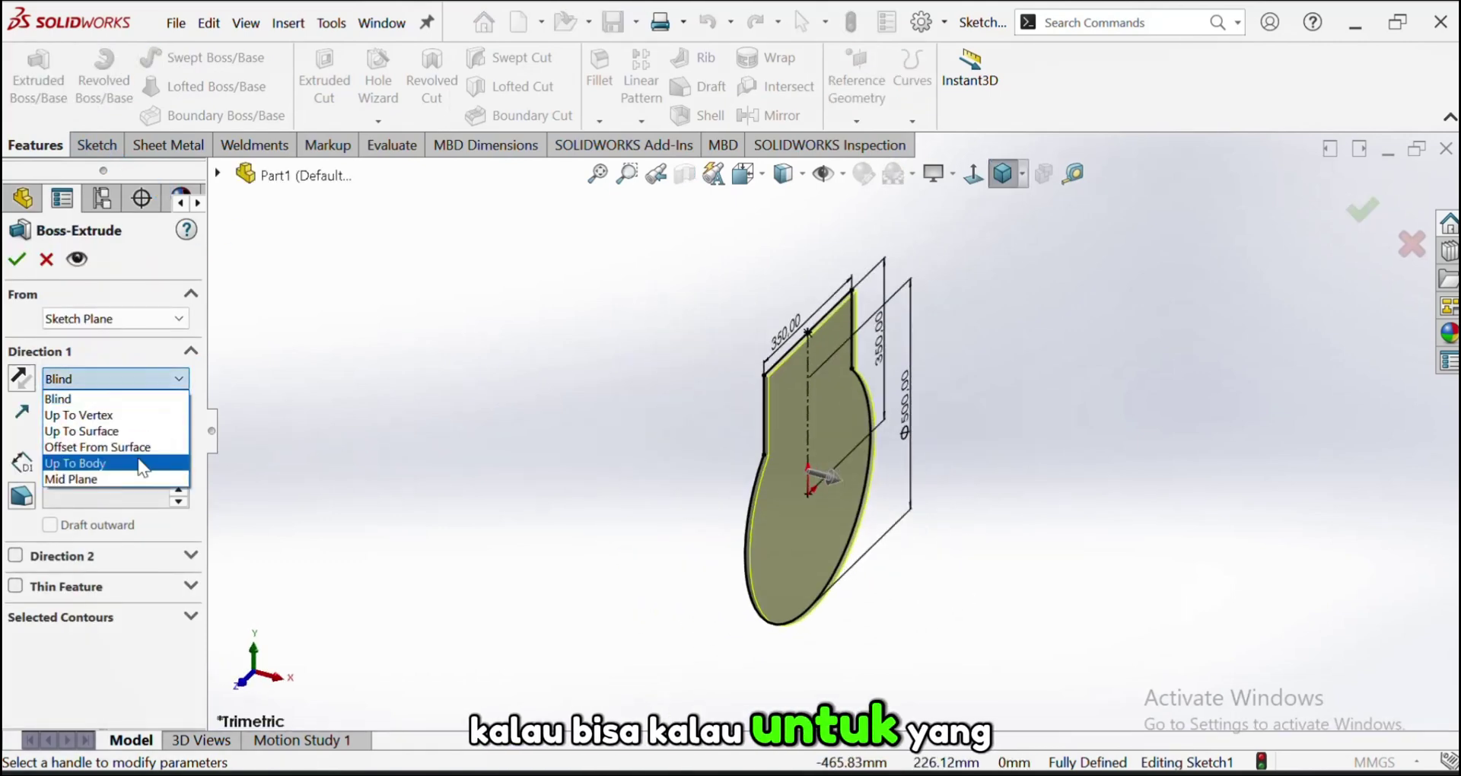
pyautogui.click(137, 482)
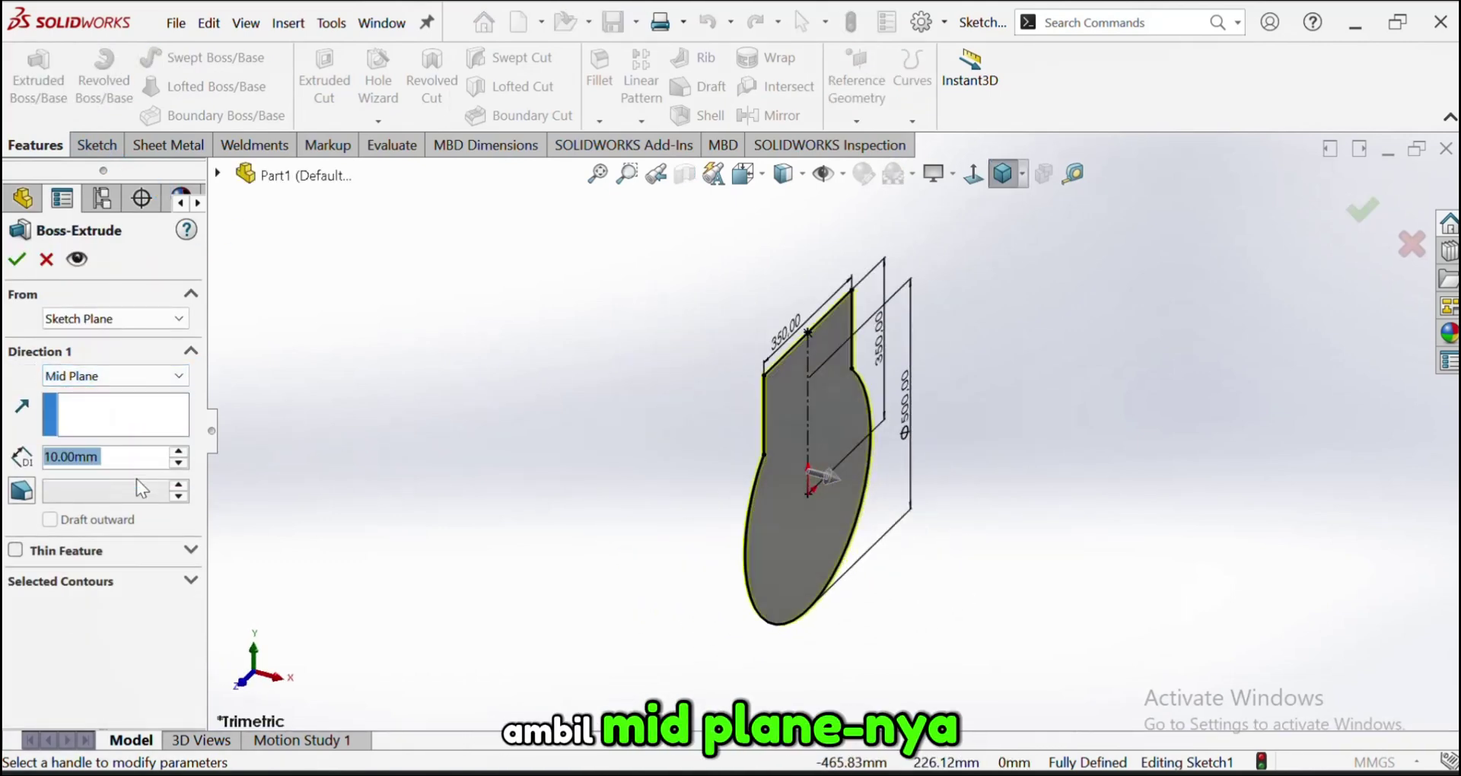
pyautogui.write('1000')
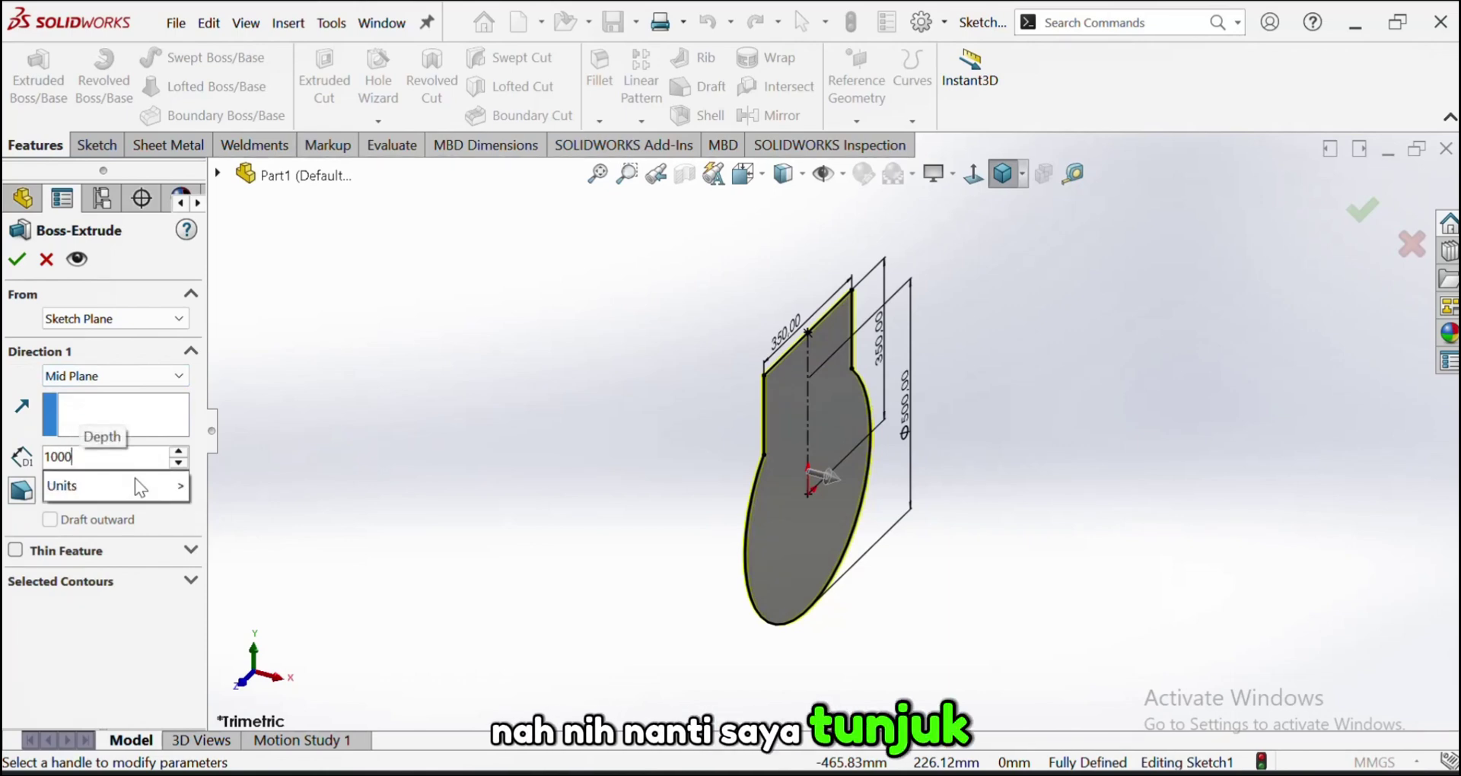
pyautogui.press('Return')
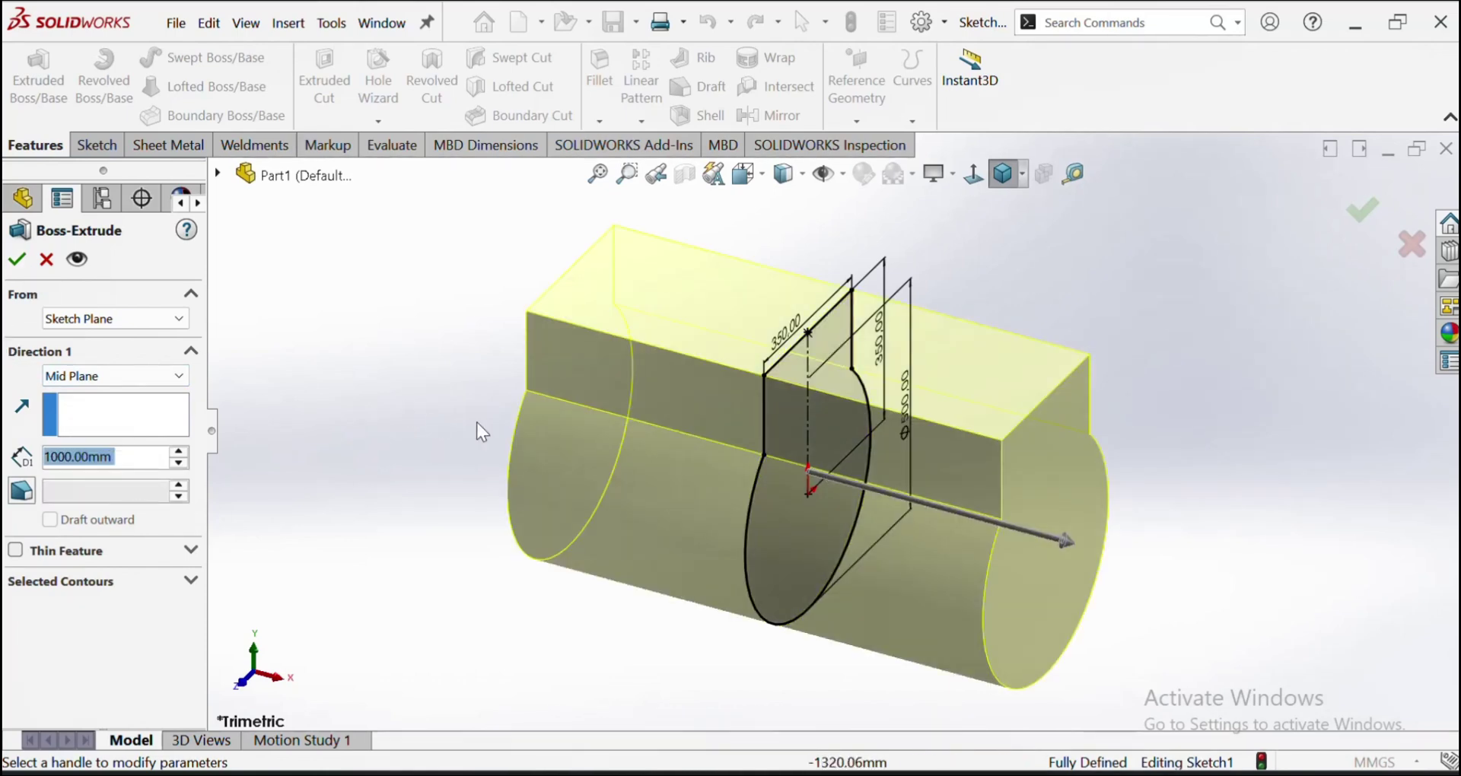
pyautogui.moveTo(480, 432); pyautogui.dragTo(7, 368, button='middle')
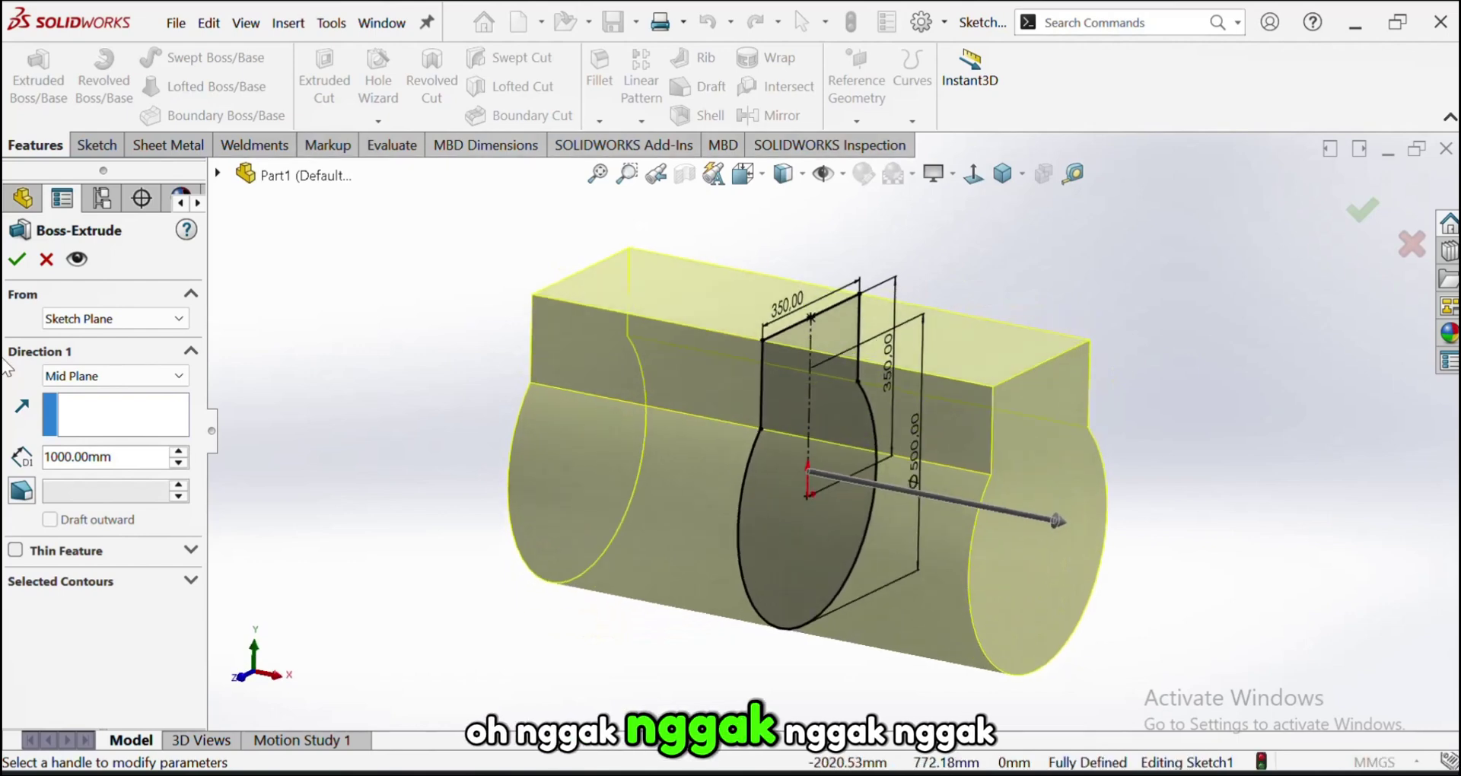
pyautogui.click(16, 259)
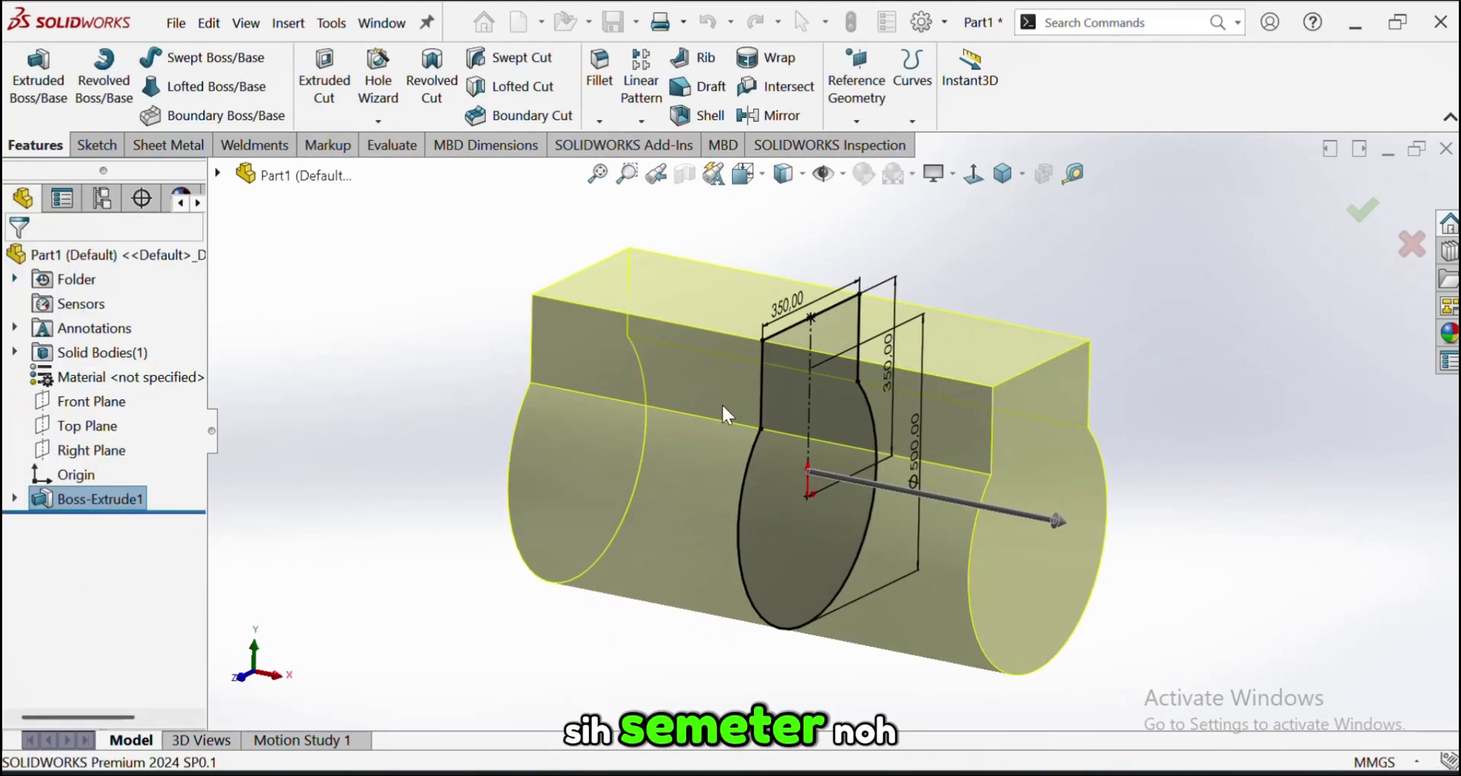
# Examine the extruded body and where the Right Plane lies within it
pyautogui.moveTo(863, 427)
pyautogui.mouseDown(button='middle')
pyautogui.moveTo(866, 516)
pyautogui.moveTo(761, 453)
pyautogui.mouseUp(button='middle')
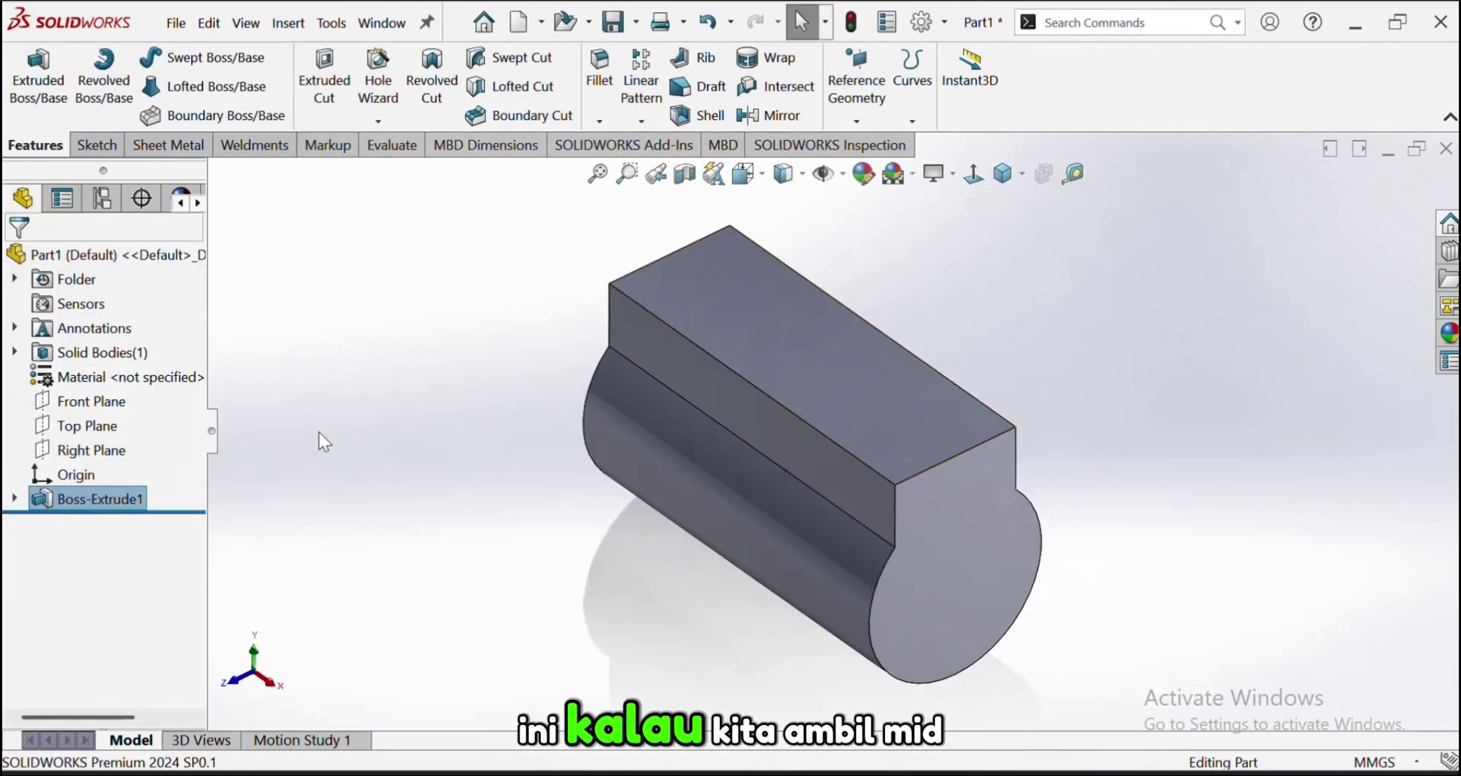
pyautogui.click(97, 449)
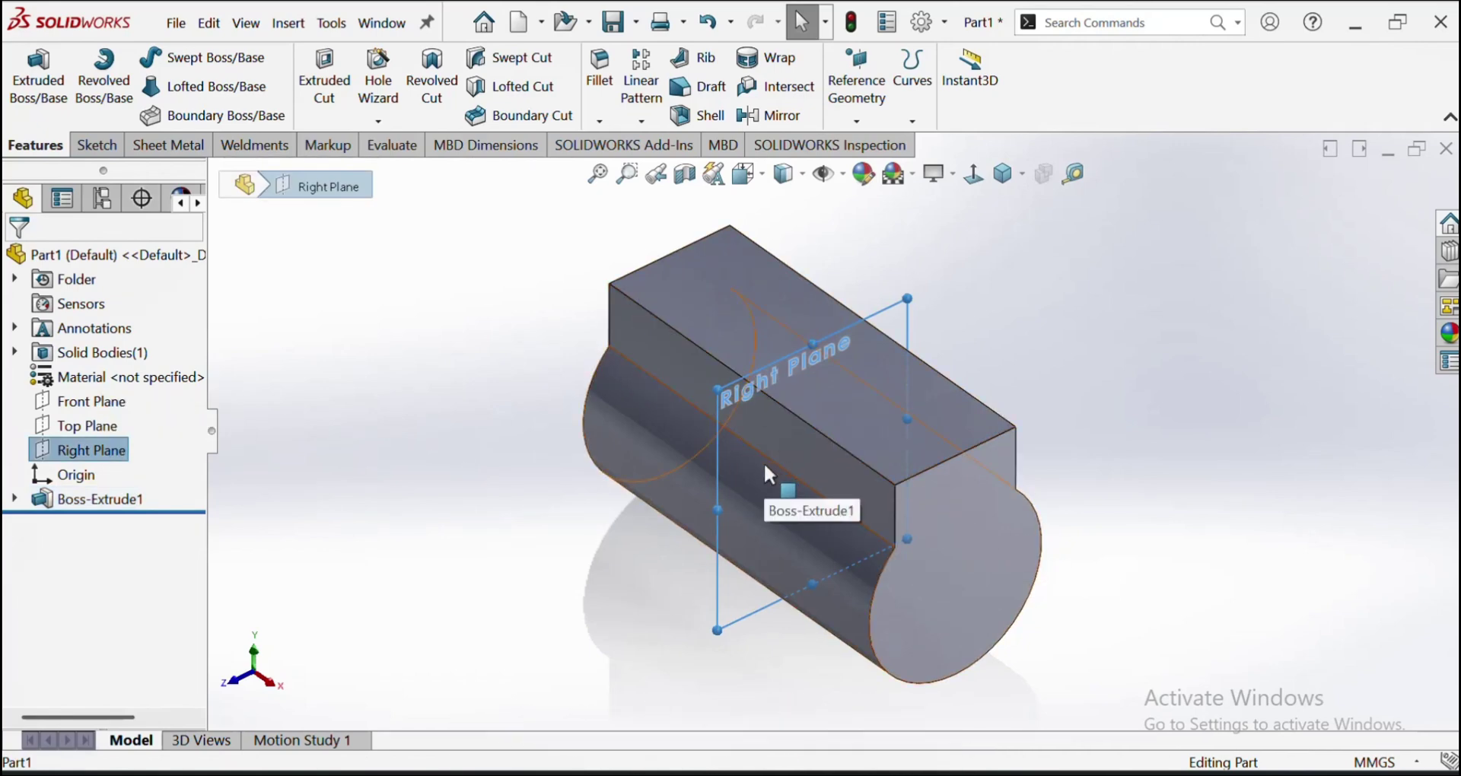
pyautogui.click(1096, 326)
pyautogui.scroll(-2, 977, 487)
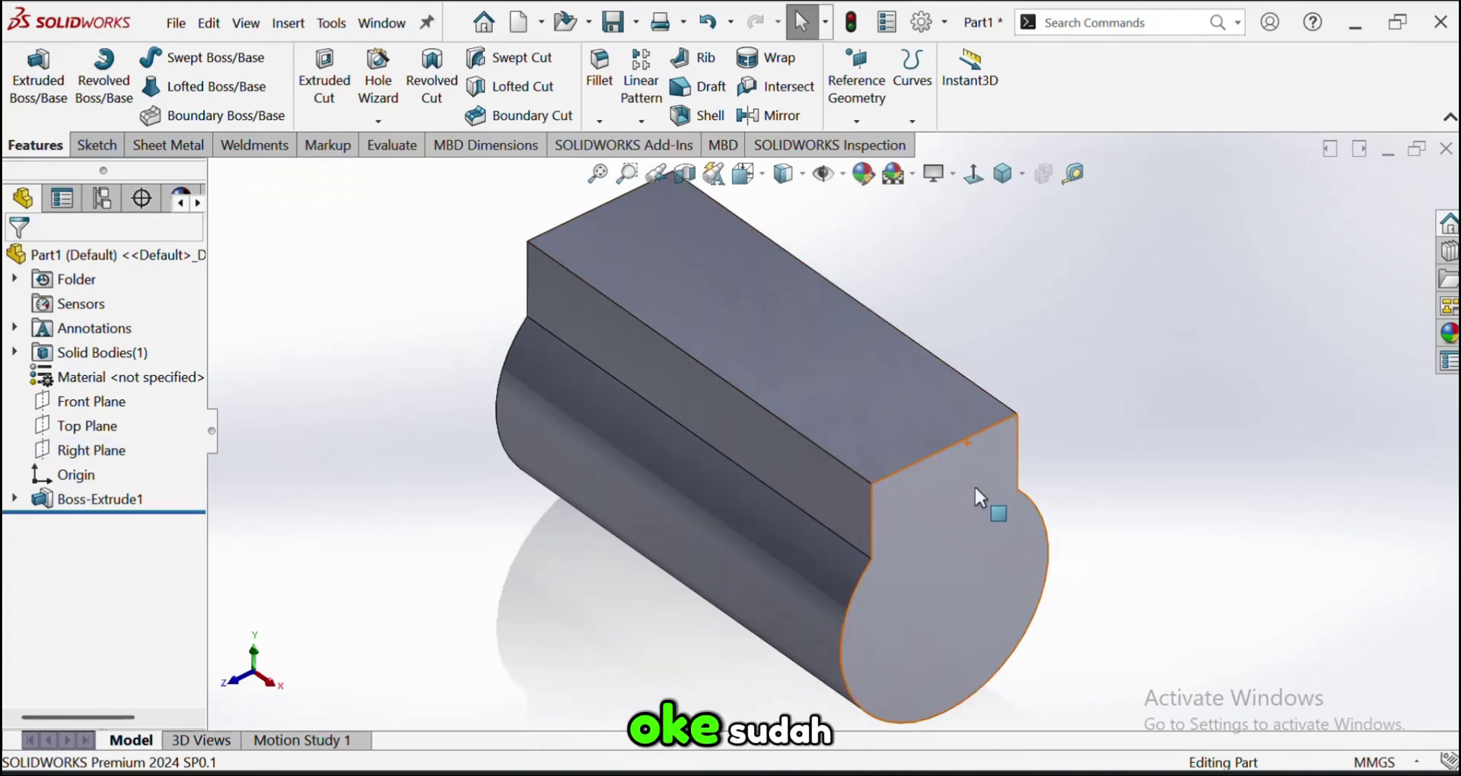
pyautogui.moveTo(972, 522); pyautogui.dragTo(755, 295, button='middle')
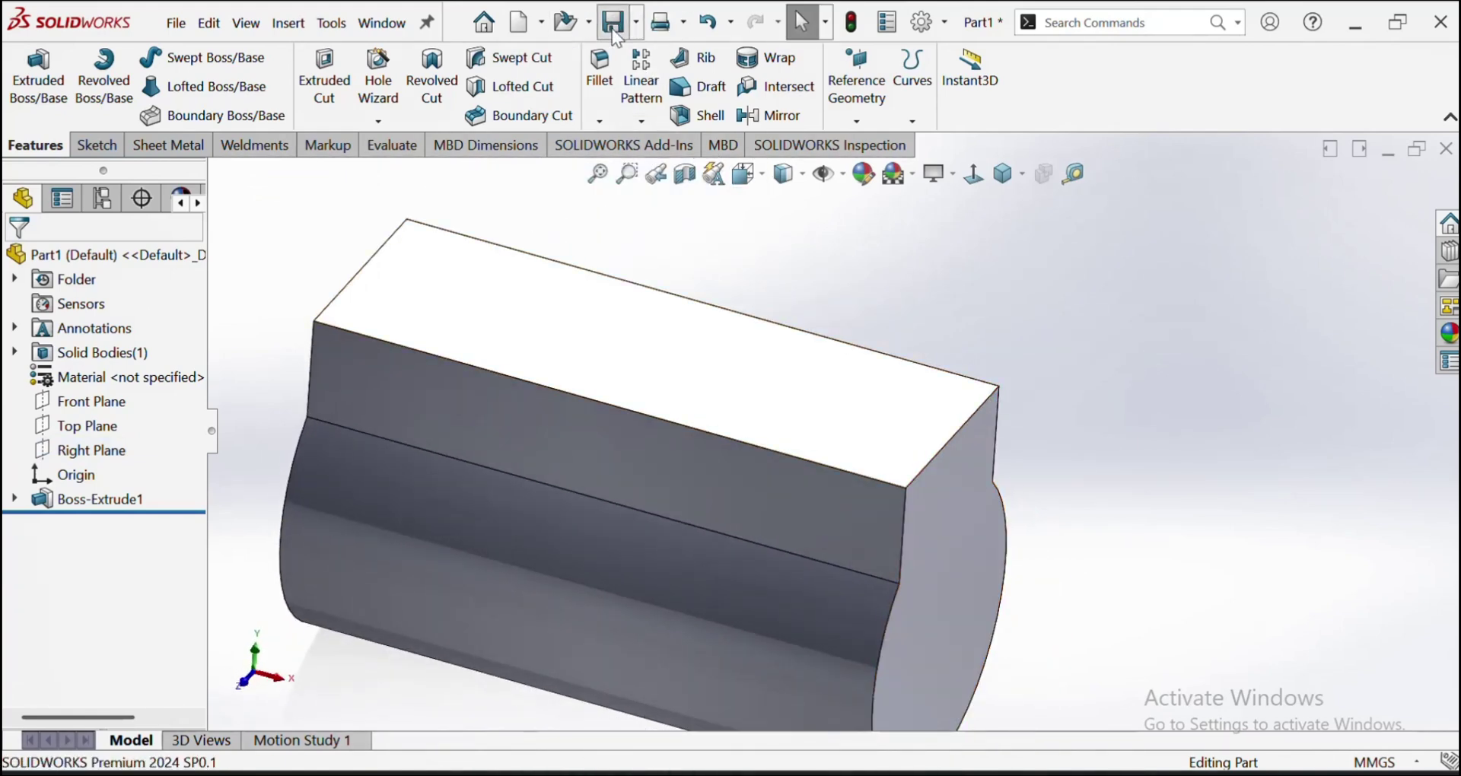
# Save the part as Cover Mixer in the Mixer and cetak folder
pyautogui.hotkey('ctrl', 's')
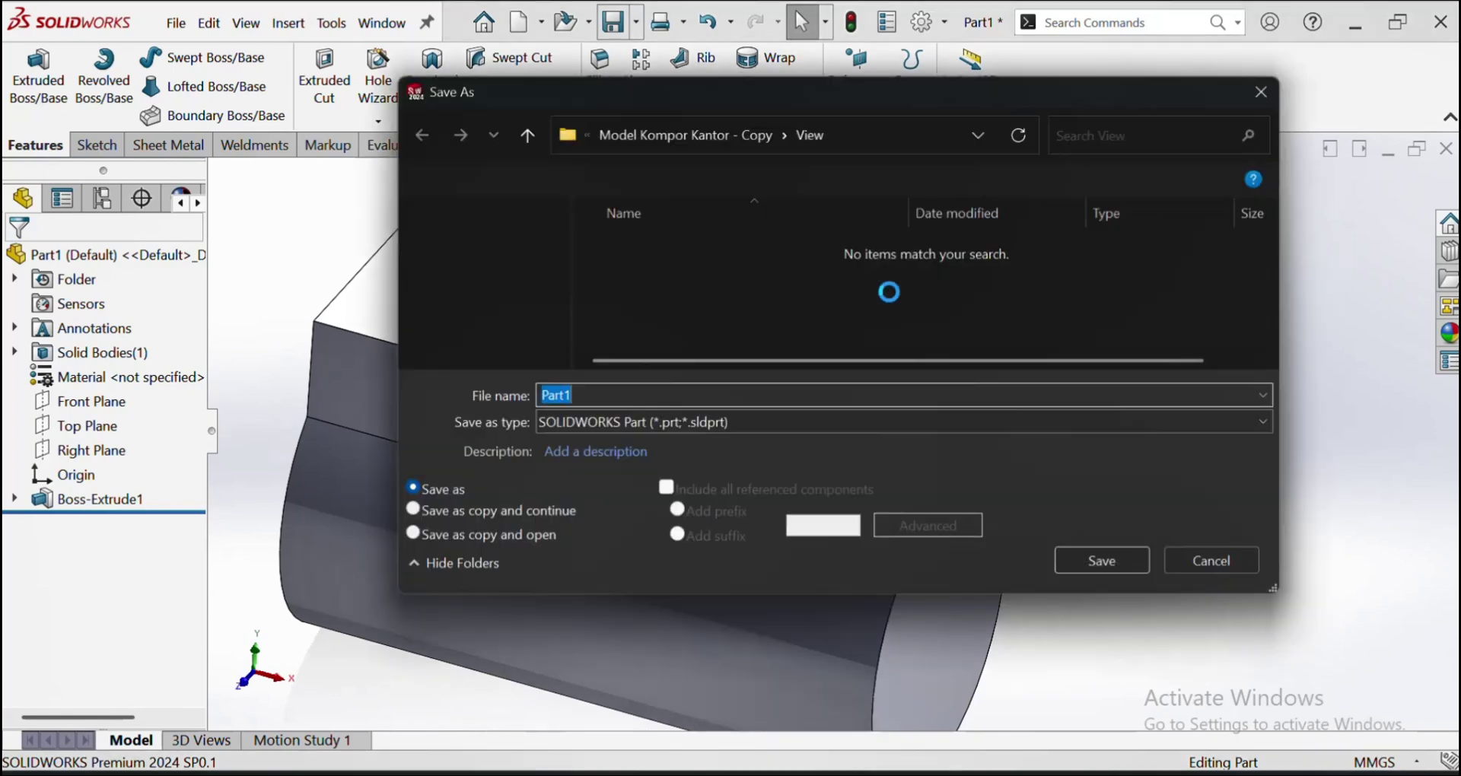
pyautogui.write('Cover Mixer')
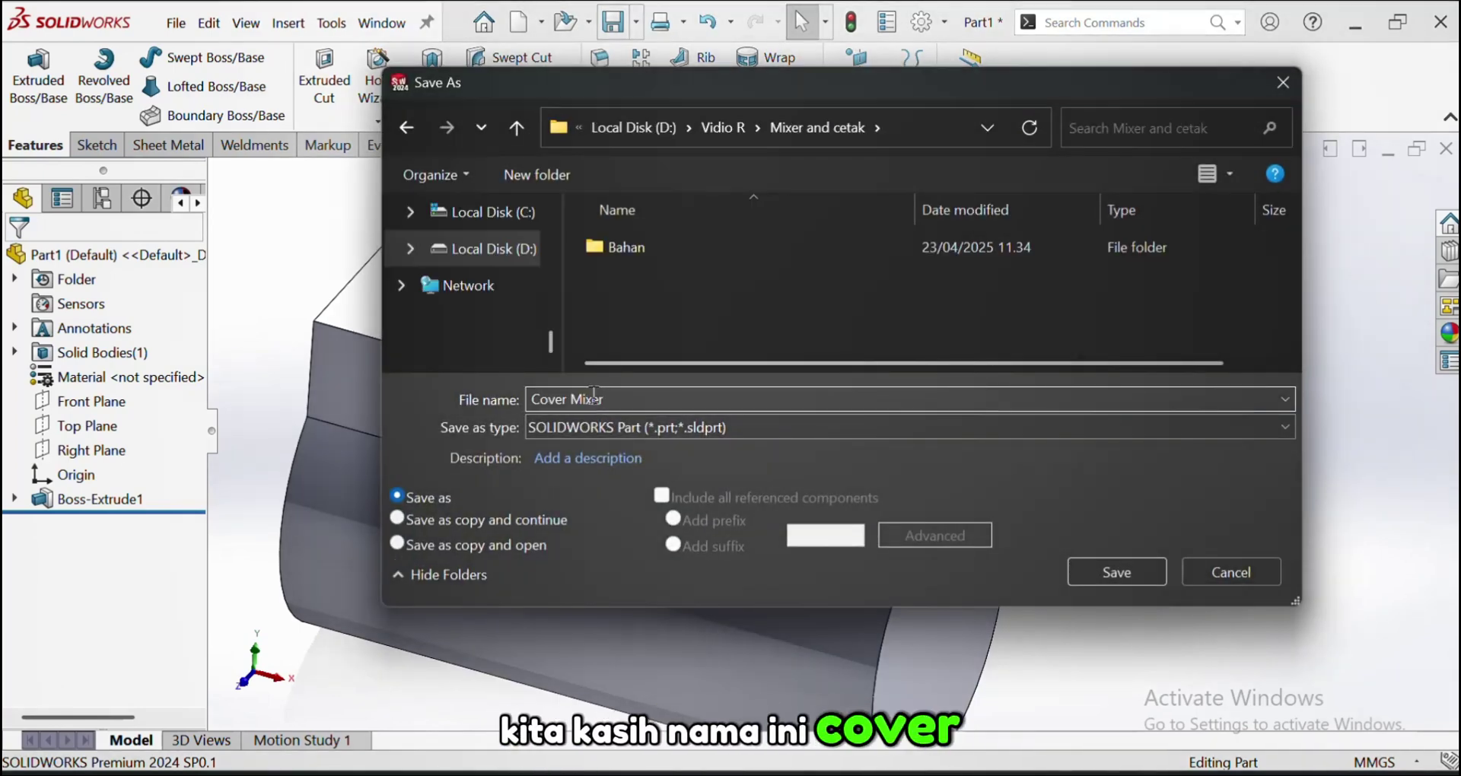
pyautogui.press('Return')
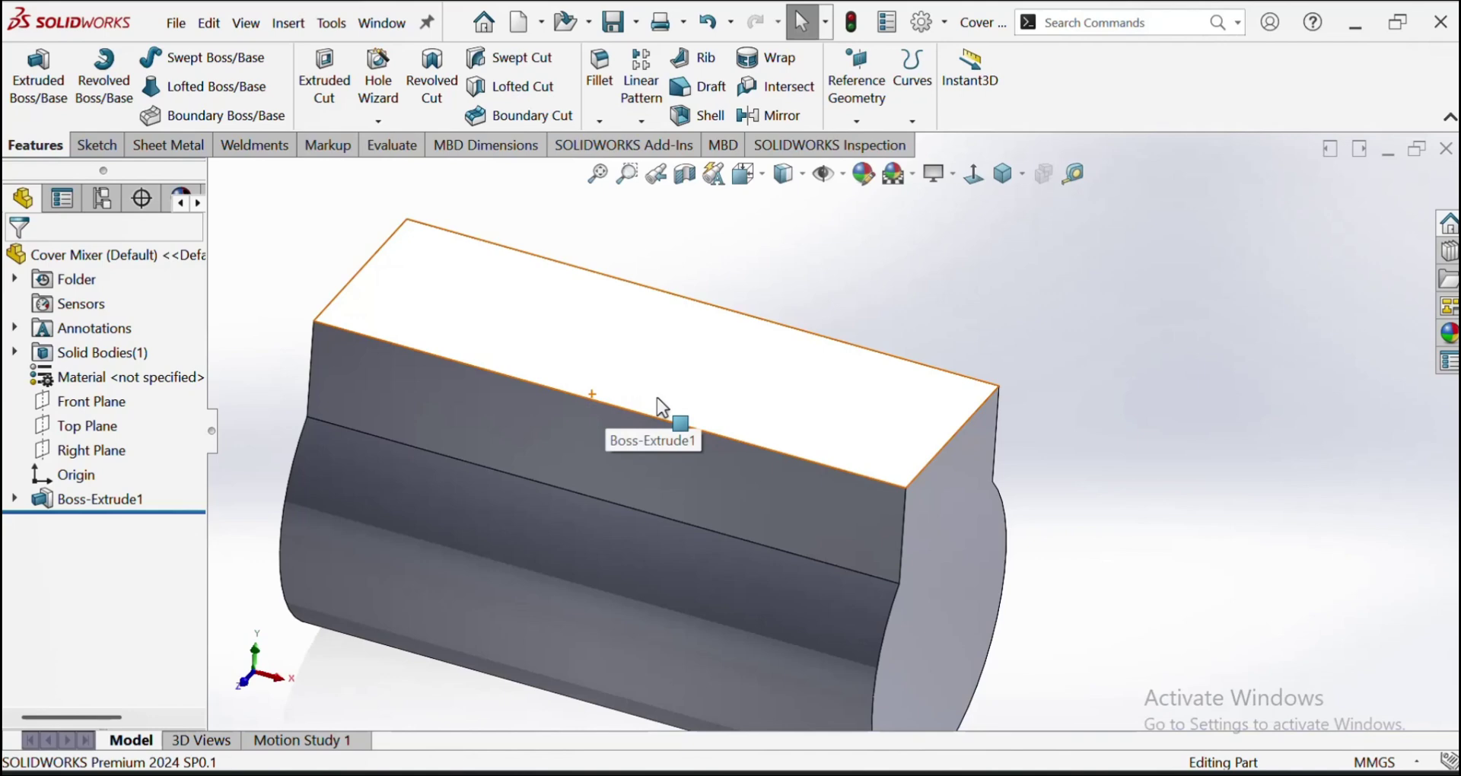
pyautogui.scroll(2, 825, 430)
pyautogui.scroll(-2, 752, 484)
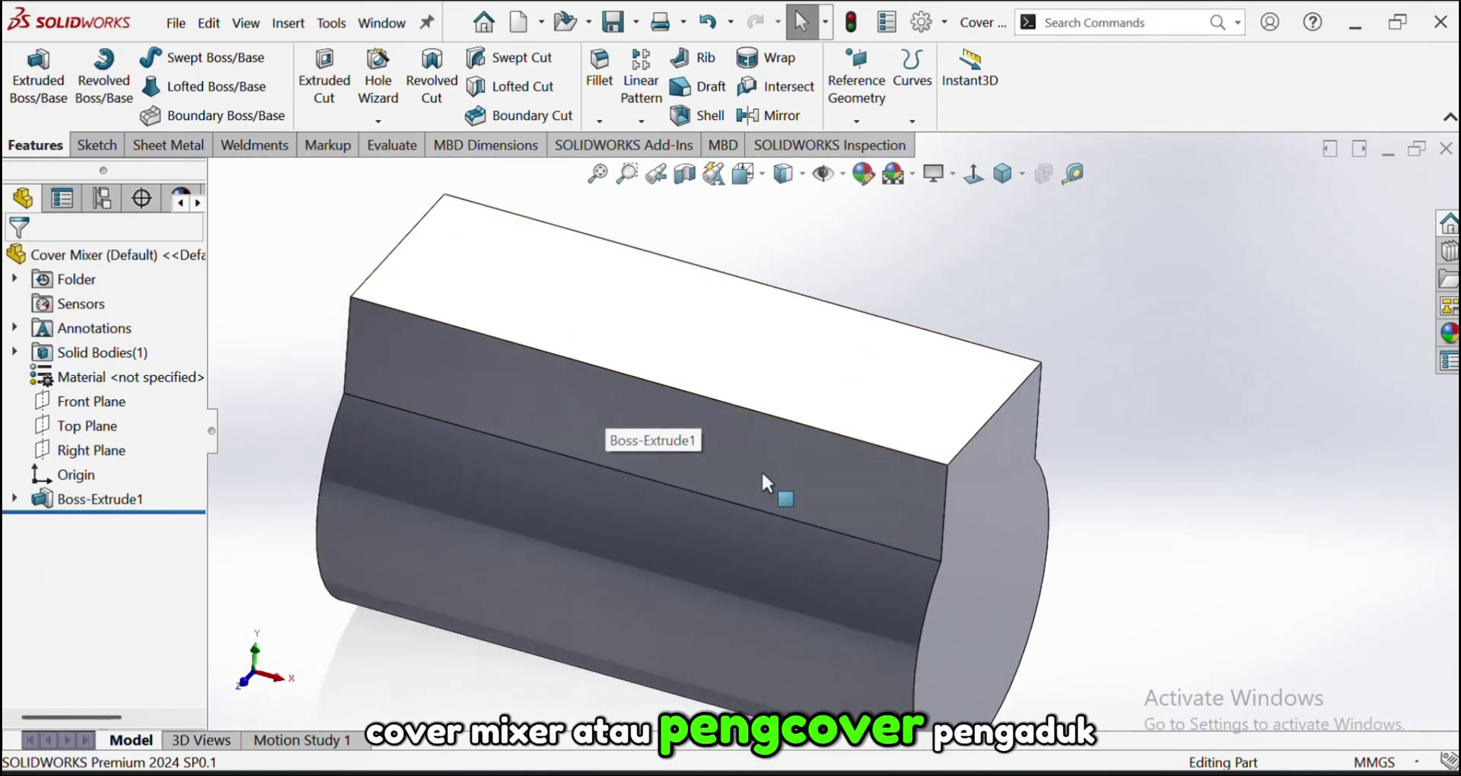
pyautogui.moveTo(761, 470)
pyautogui.mouseDown(button='middle')
pyautogui.moveTo(723, 423)
pyautogui.moveTo(717, 483)
pyautogui.moveTo(757, 417)
pyautogui.moveTo(734, 447)
pyautogui.moveTo(776, 487)
pyautogui.mouseUp(button='middle')
pyautogui.scroll(-2, 811, 445)
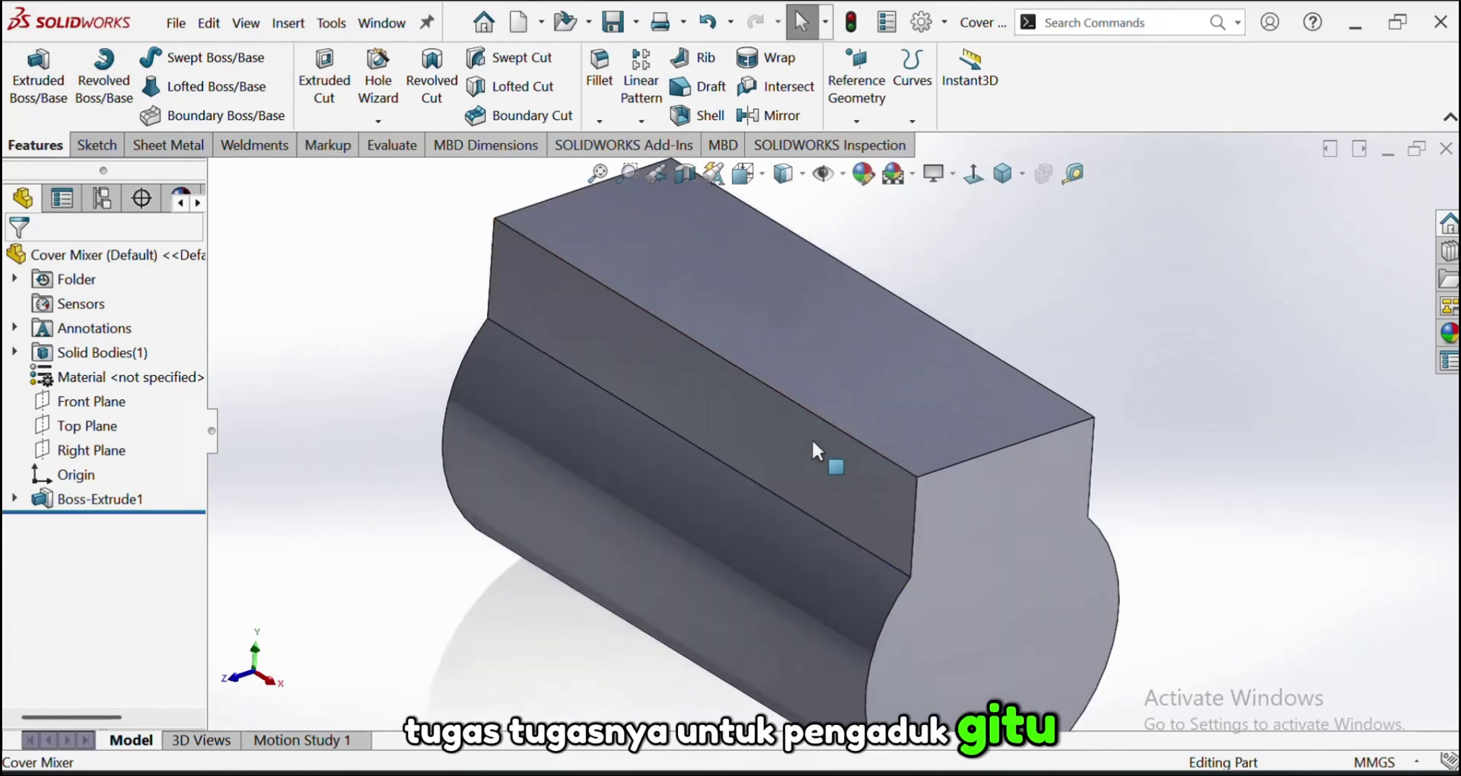
pyautogui.moveTo(811, 438); pyautogui.dragTo(799, 530, button='middle')
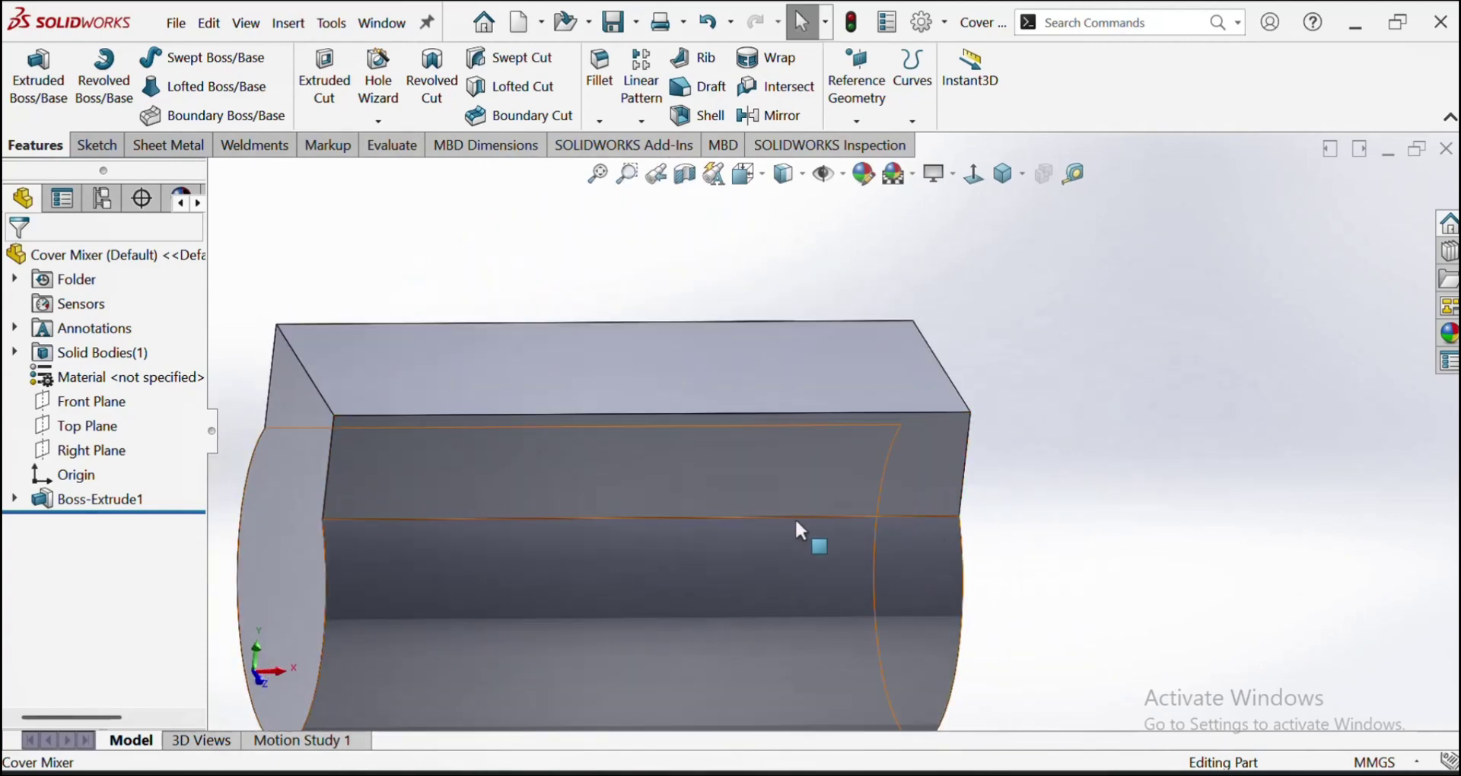
pyautogui.moveTo(685, 489); pyautogui.dragTo(652, 515, button='middle')
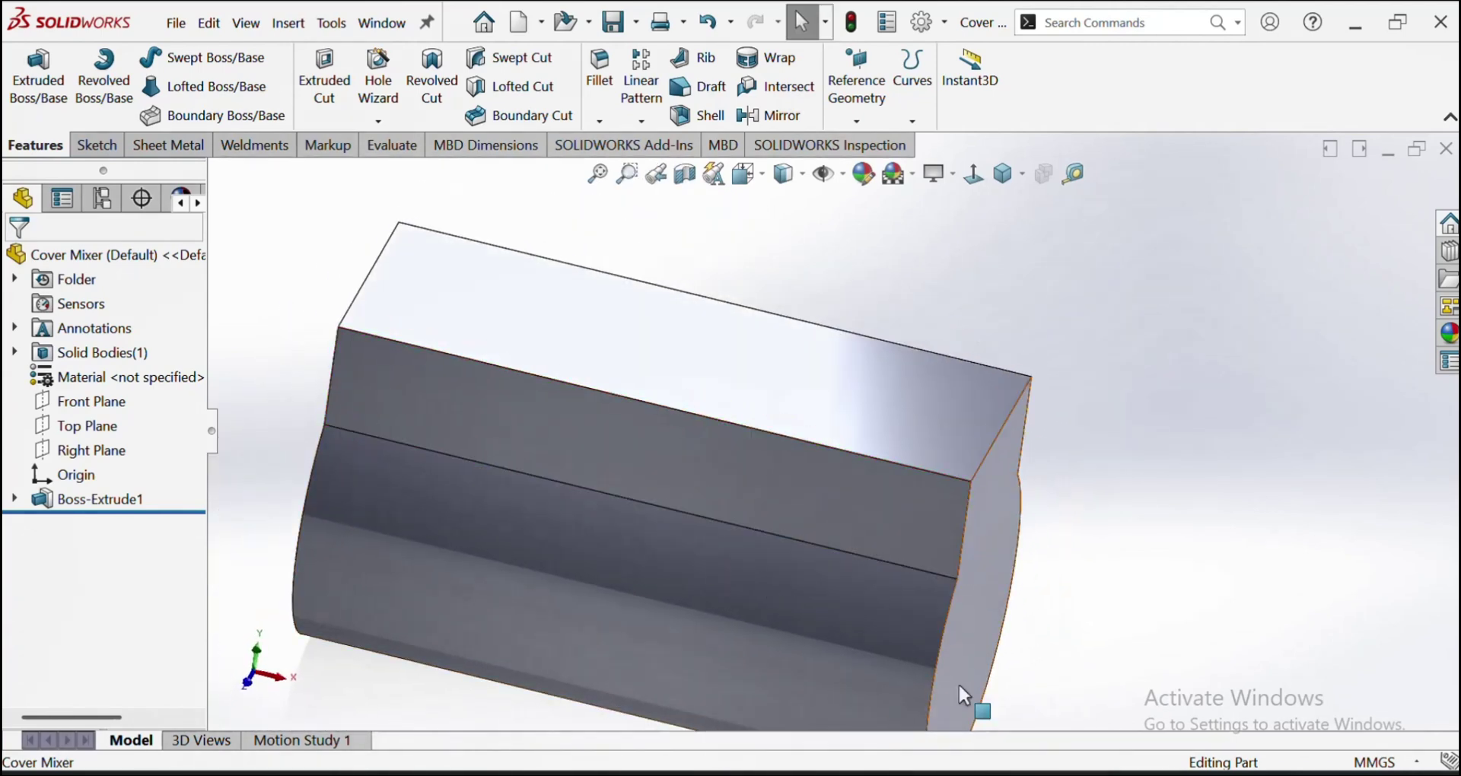
pyautogui.moveTo(870, 596); pyautogui.dragTo(814, 589, button='middle')
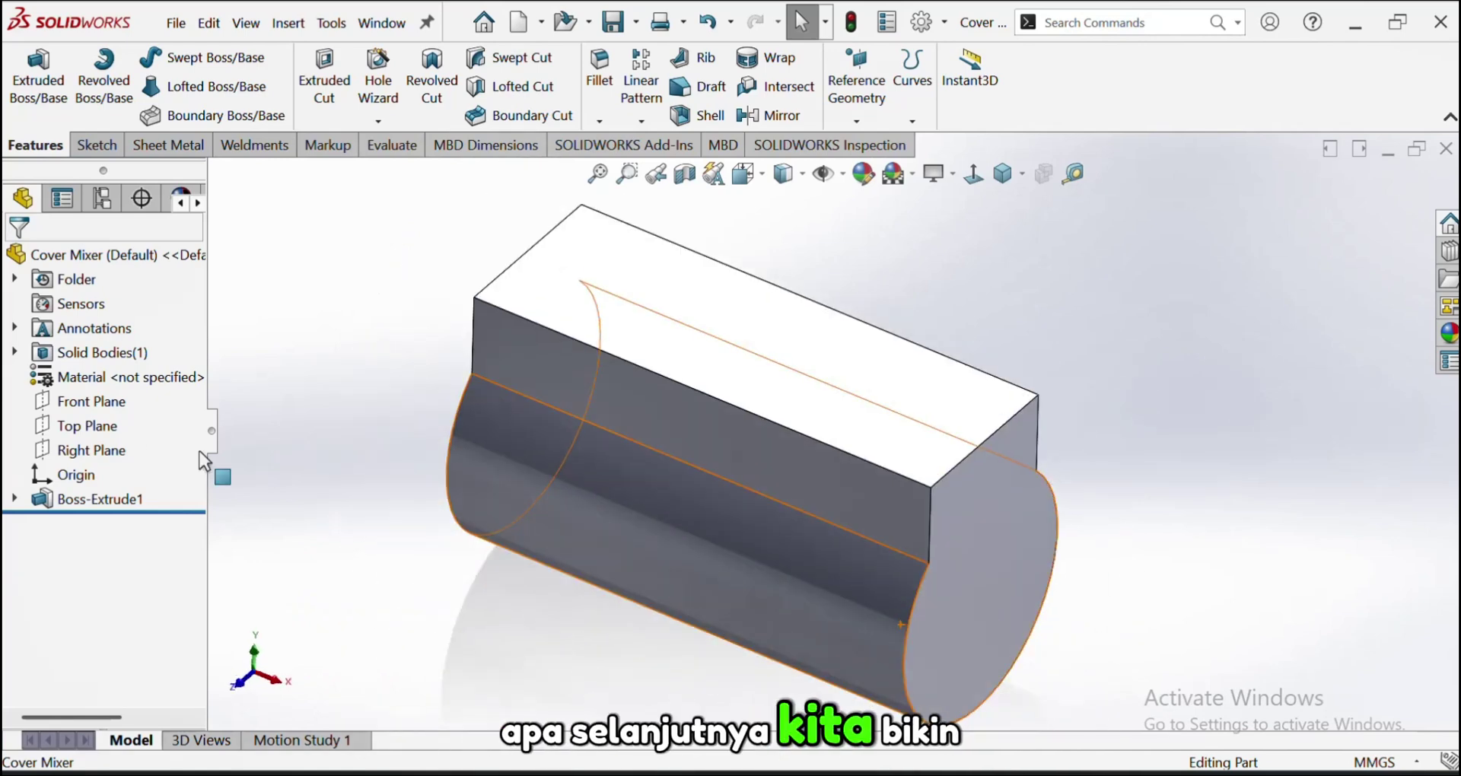
# Start a new sketch on the Right Plane
pyautogui.click(90, 452)
pyautogui.click(102, 430)
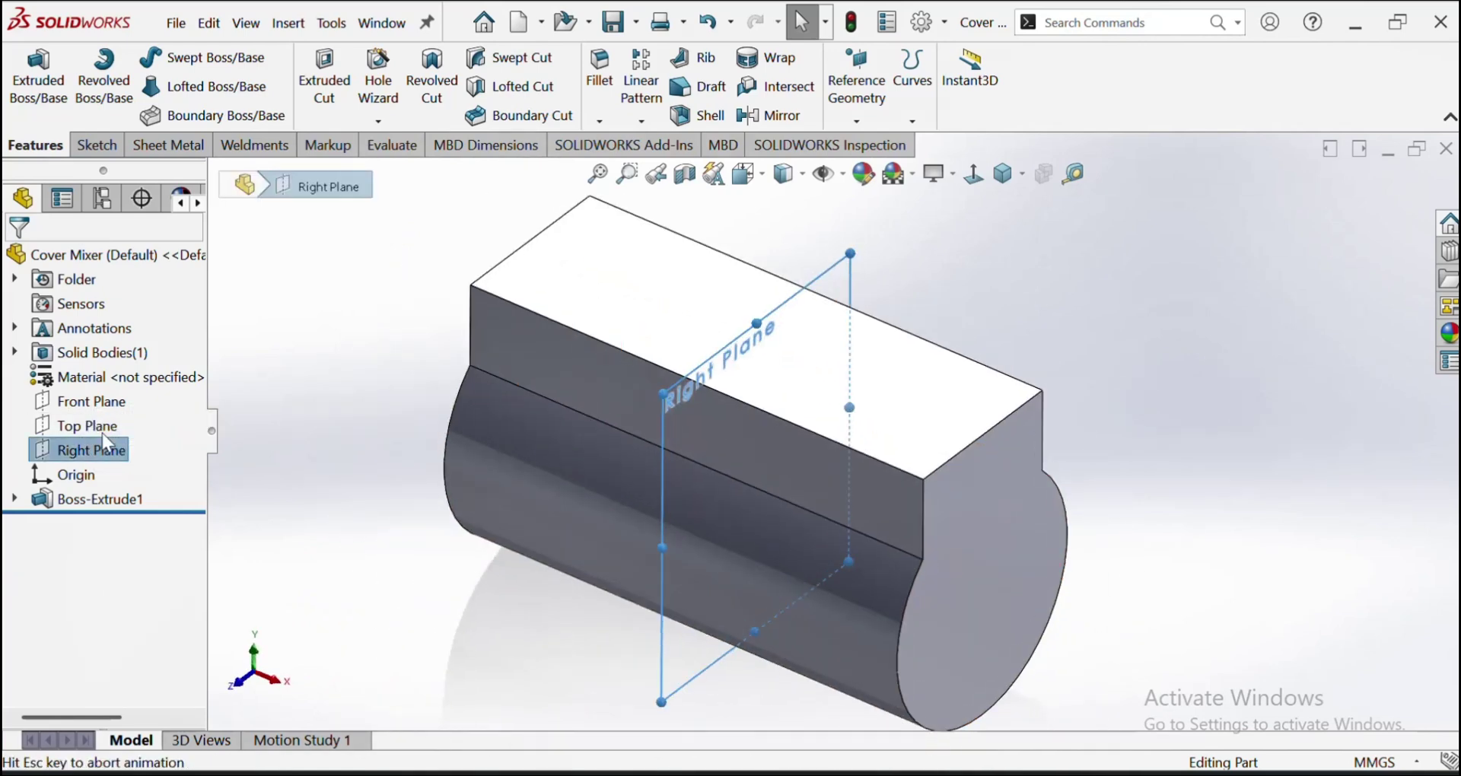
pyautogui.scroll(-3, 729, 262)
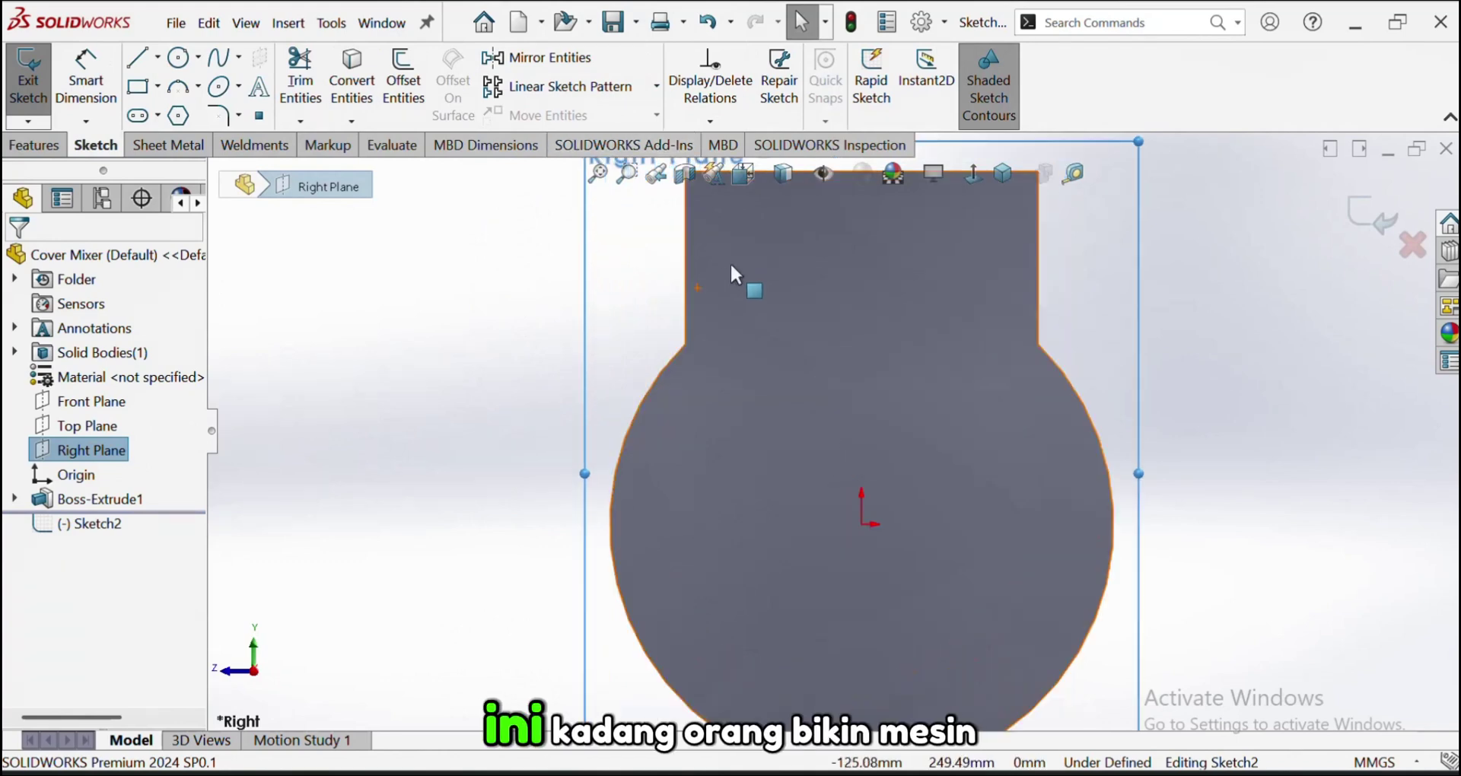
# Sketch a closed four-sided profile on the neck's left wall: top edge about 24 mm, slanted edges about 103 mm and 66 mm
pyautogui.click(138, 60)
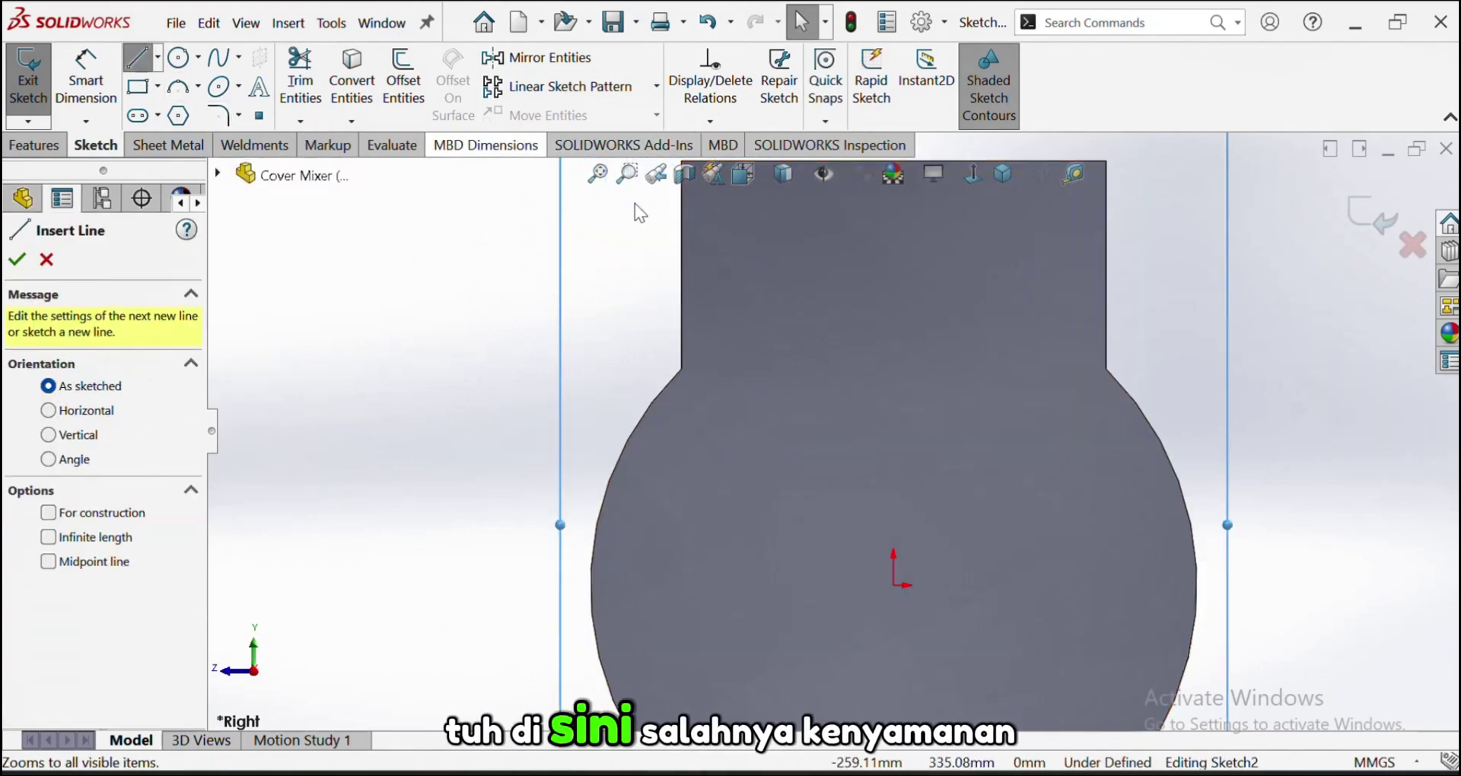
pyautogui.scroll(1, 761, 263)
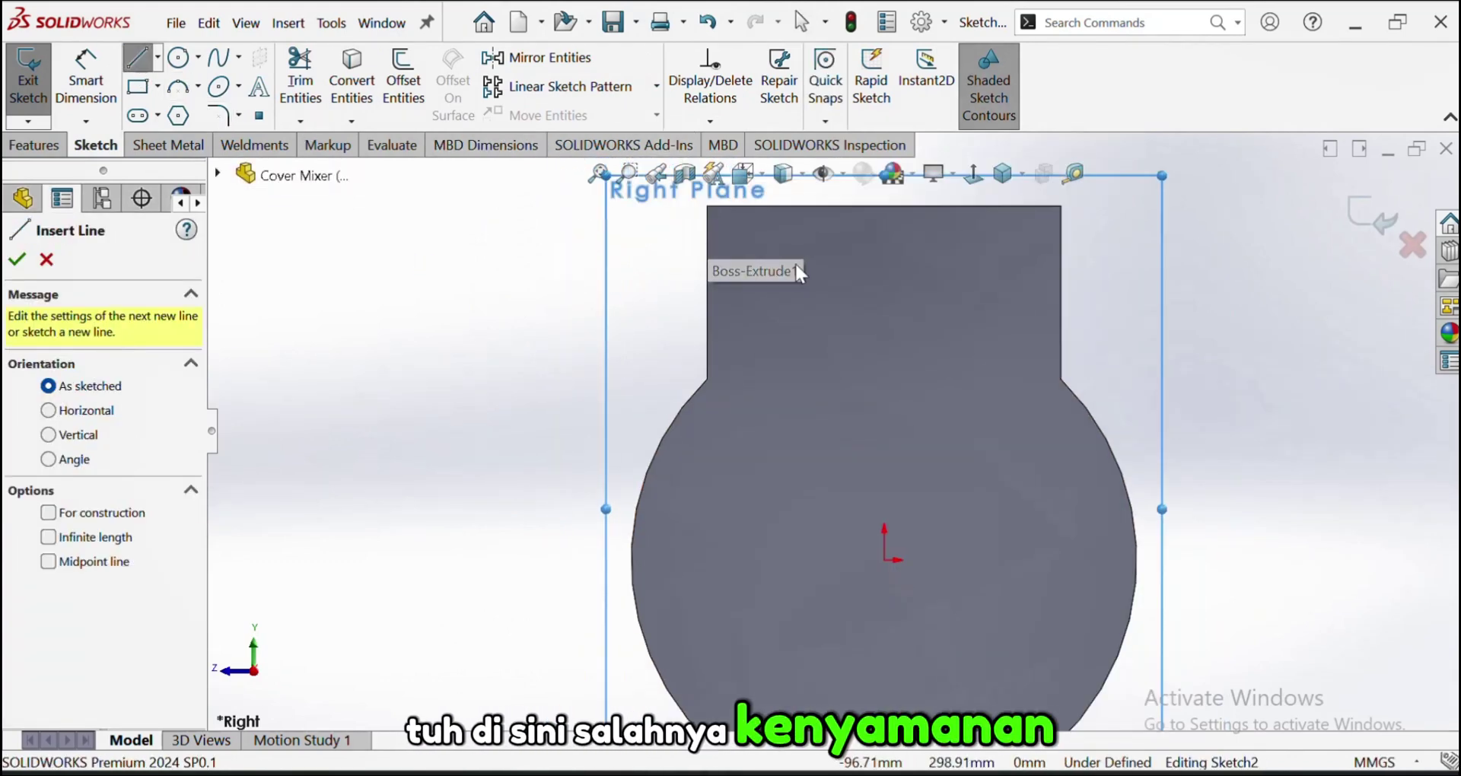
pyautogui.click(707, 292)
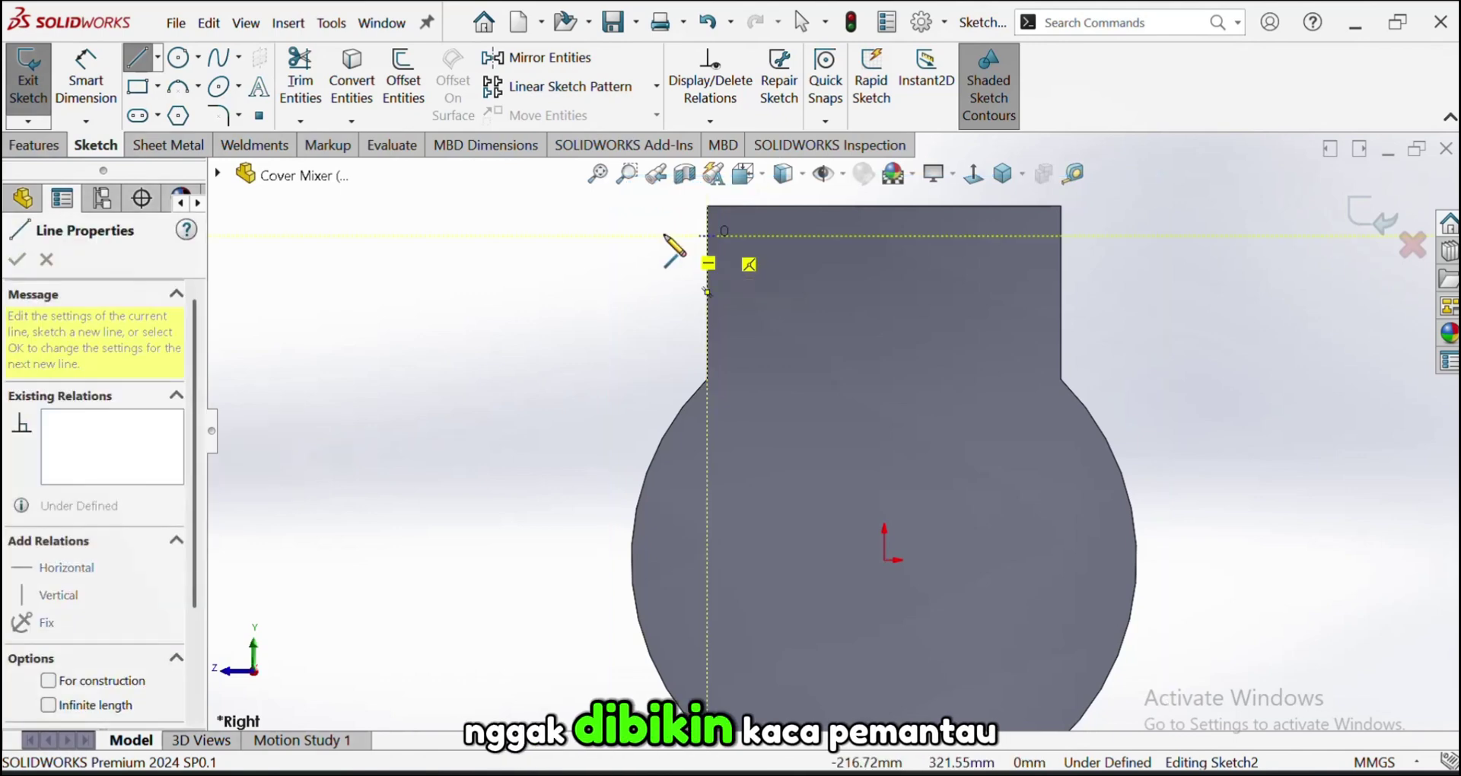
pyautogui.click(684, 236)
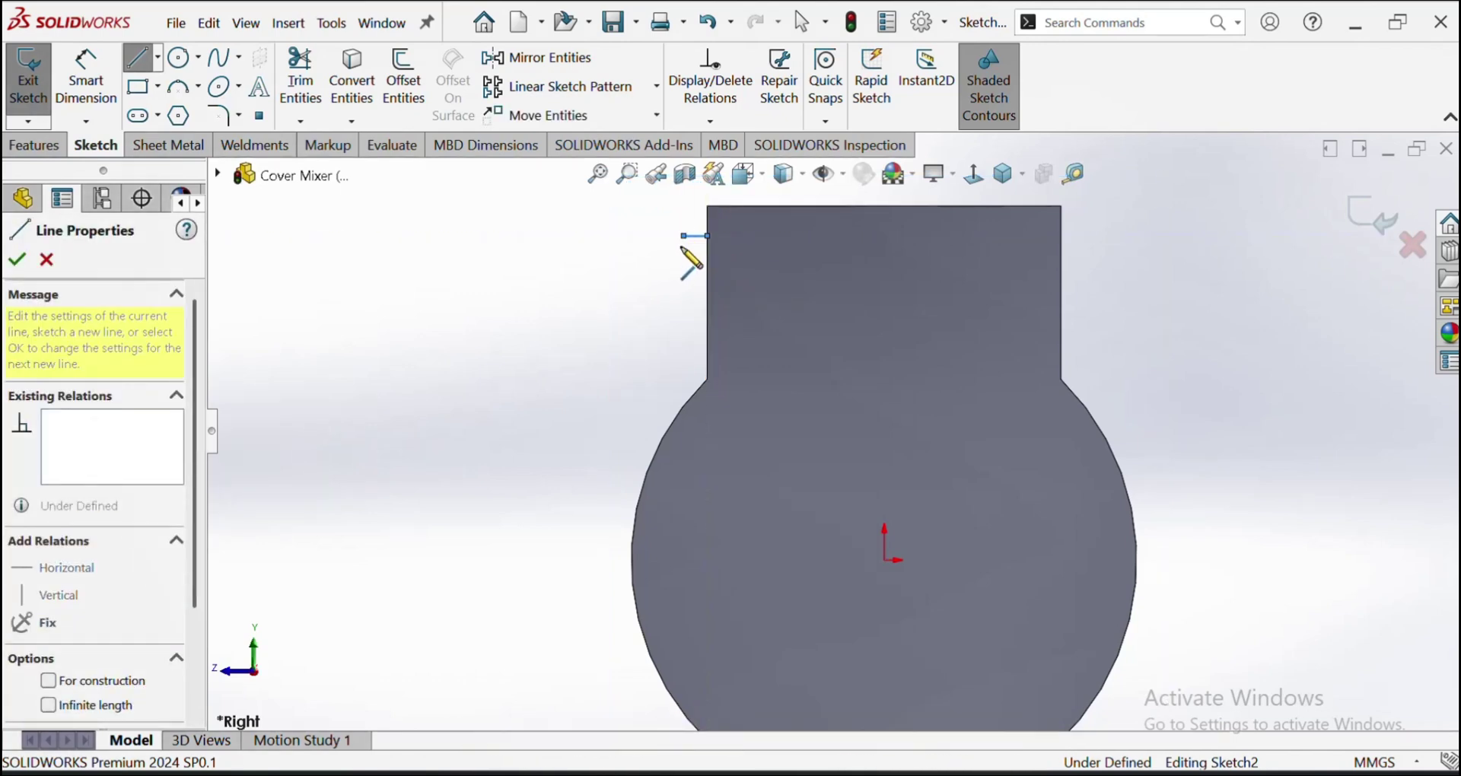
pyautogui.click(652, 334)
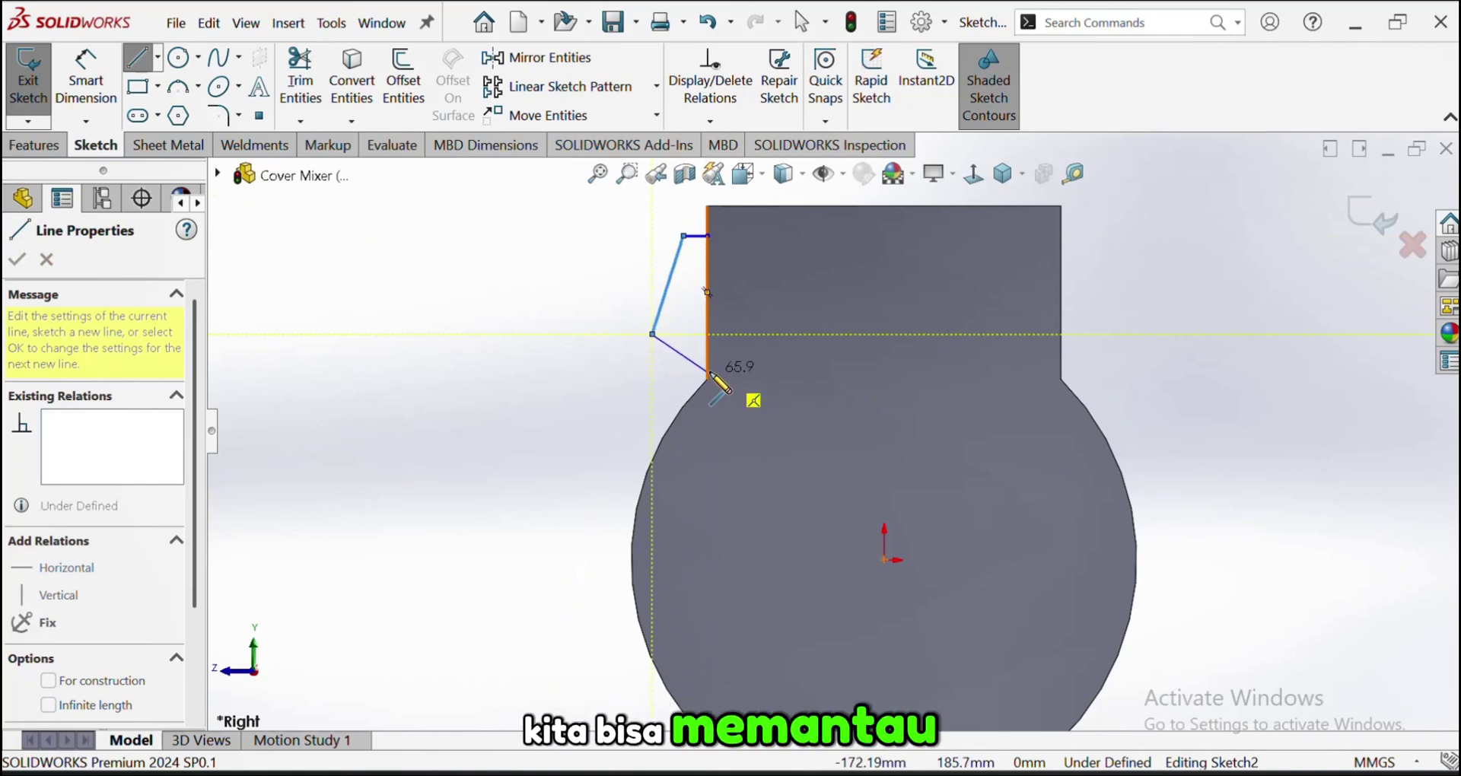
pyautogui.click(708, 372)
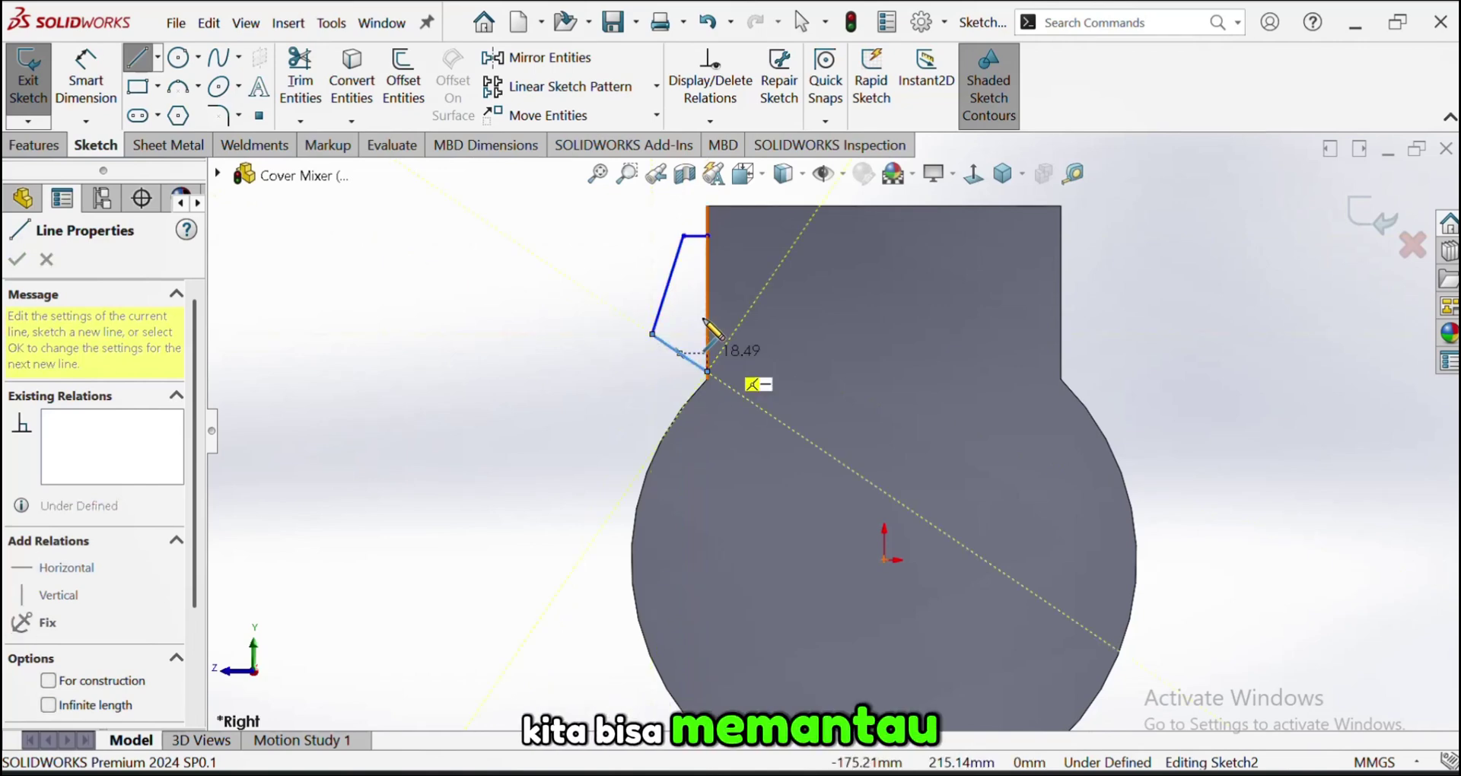
pyautogui.click(708, 236)
pyautogui.scroll(-3, 773, 303)
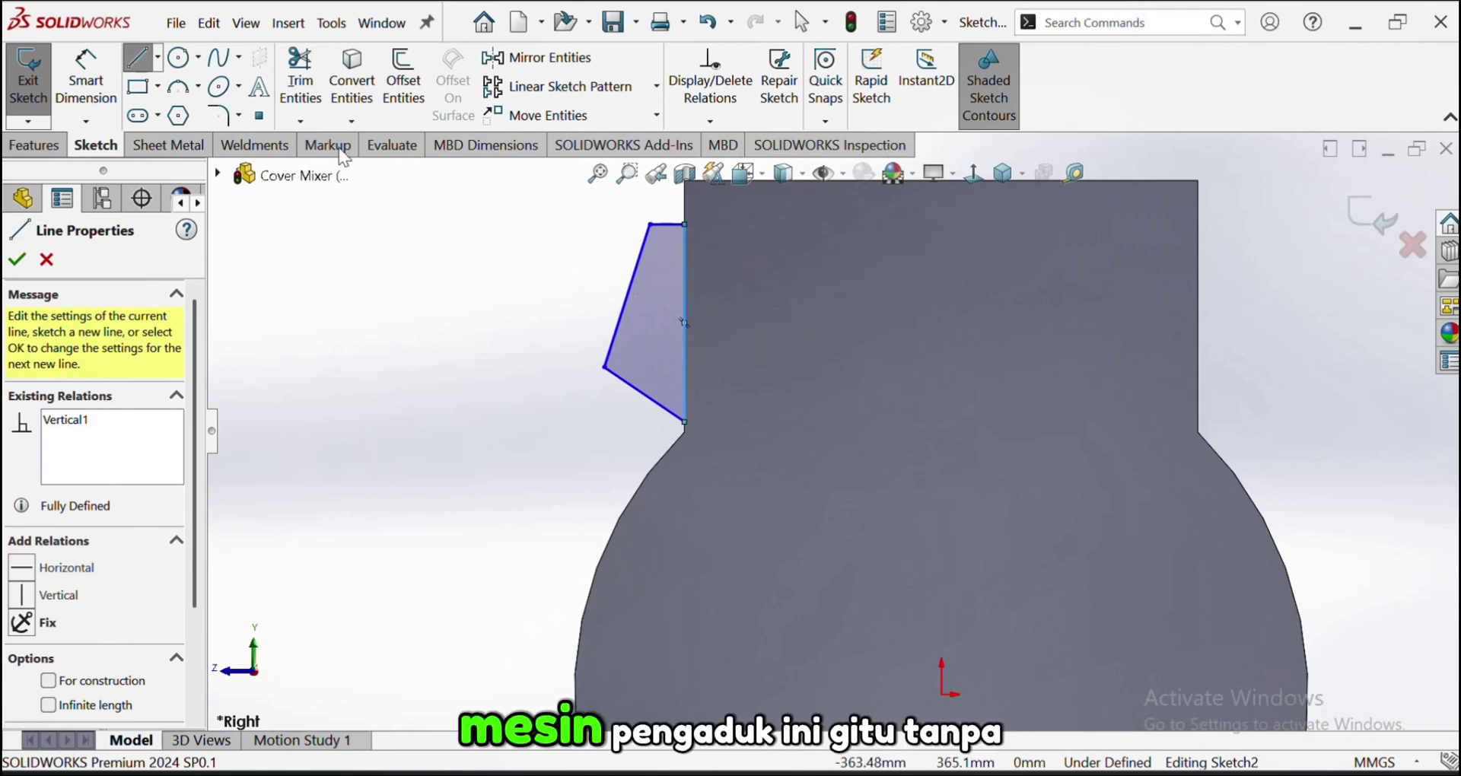
# Dimension the profile's short horizontal top edge to 20 mm
pyautogui.click(96, 94)
pyautogui.scroll(2, 708, 207)
pyautogui.scroll(-1, 776, 239)
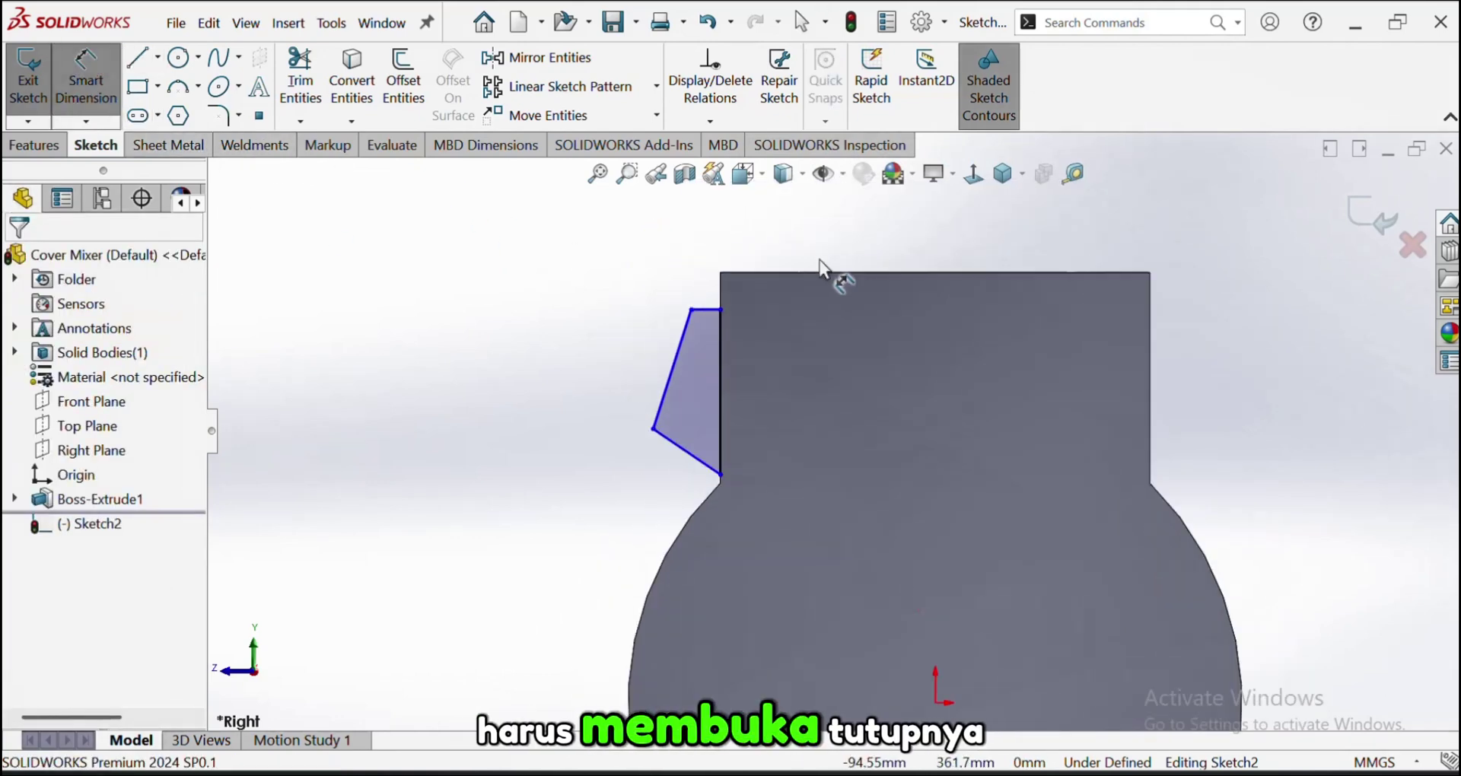
pyautogui.scroll(-3, 759, 294)
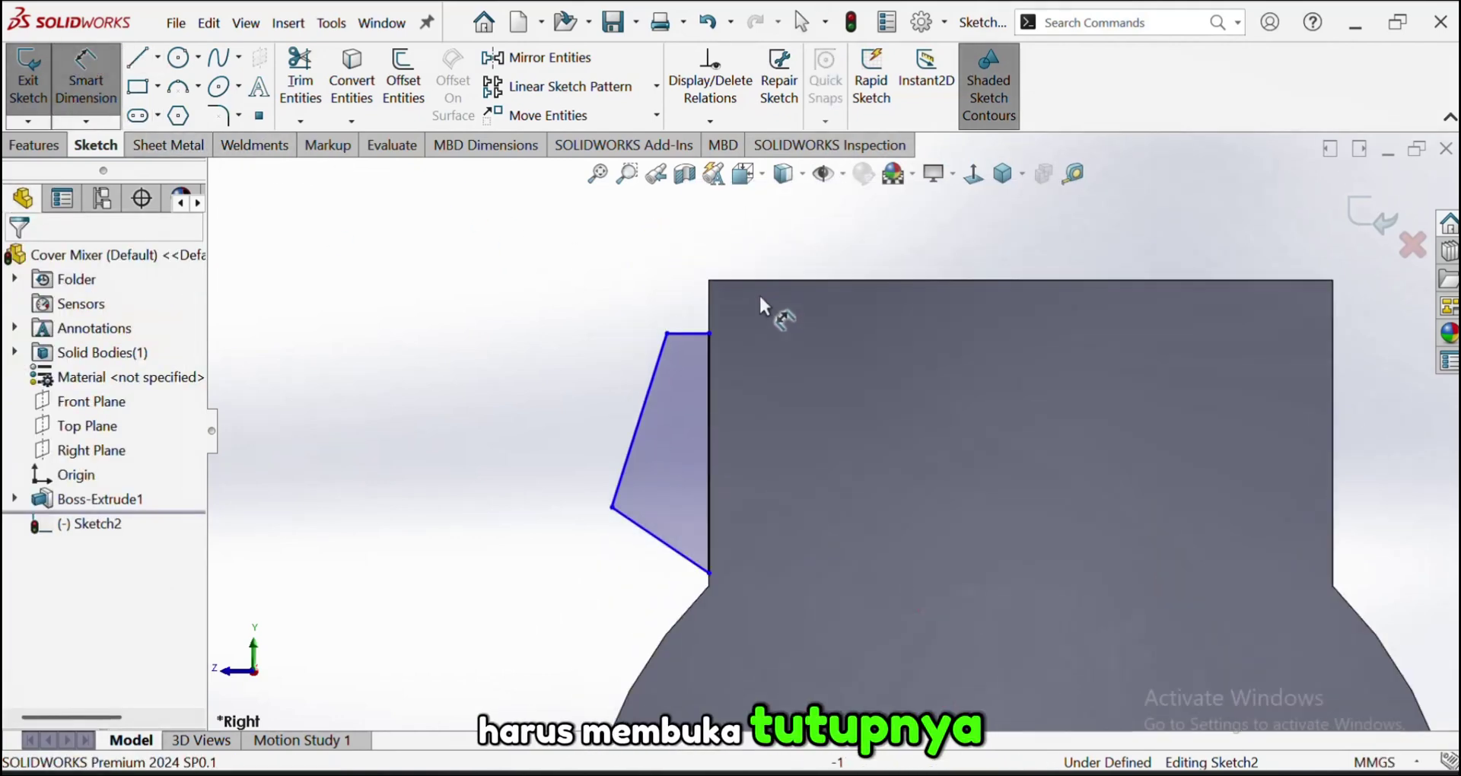
pyautogui.click(673, 344)
pyautogui.click(671, 319)
pyautogui.write('20')
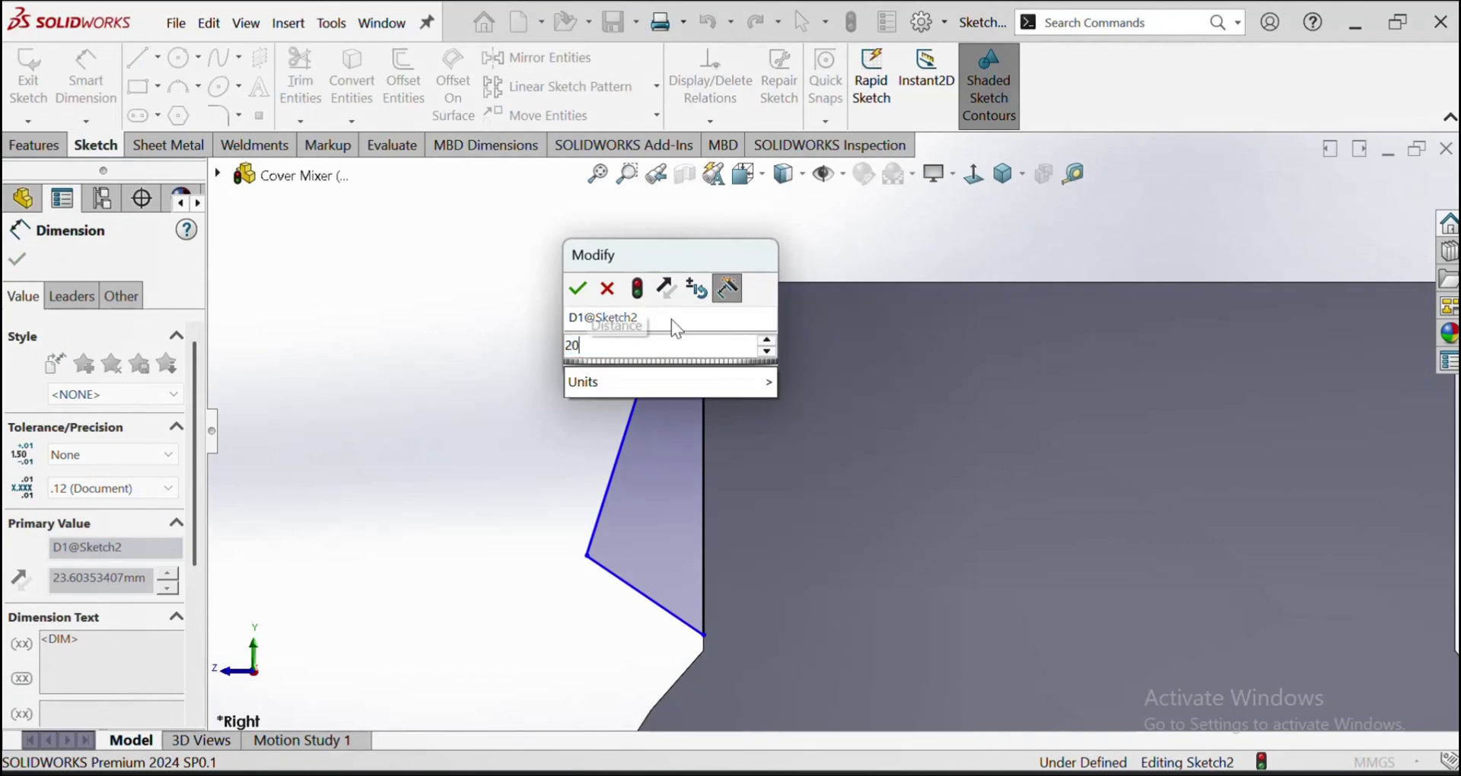
pyautogui.press('Return')
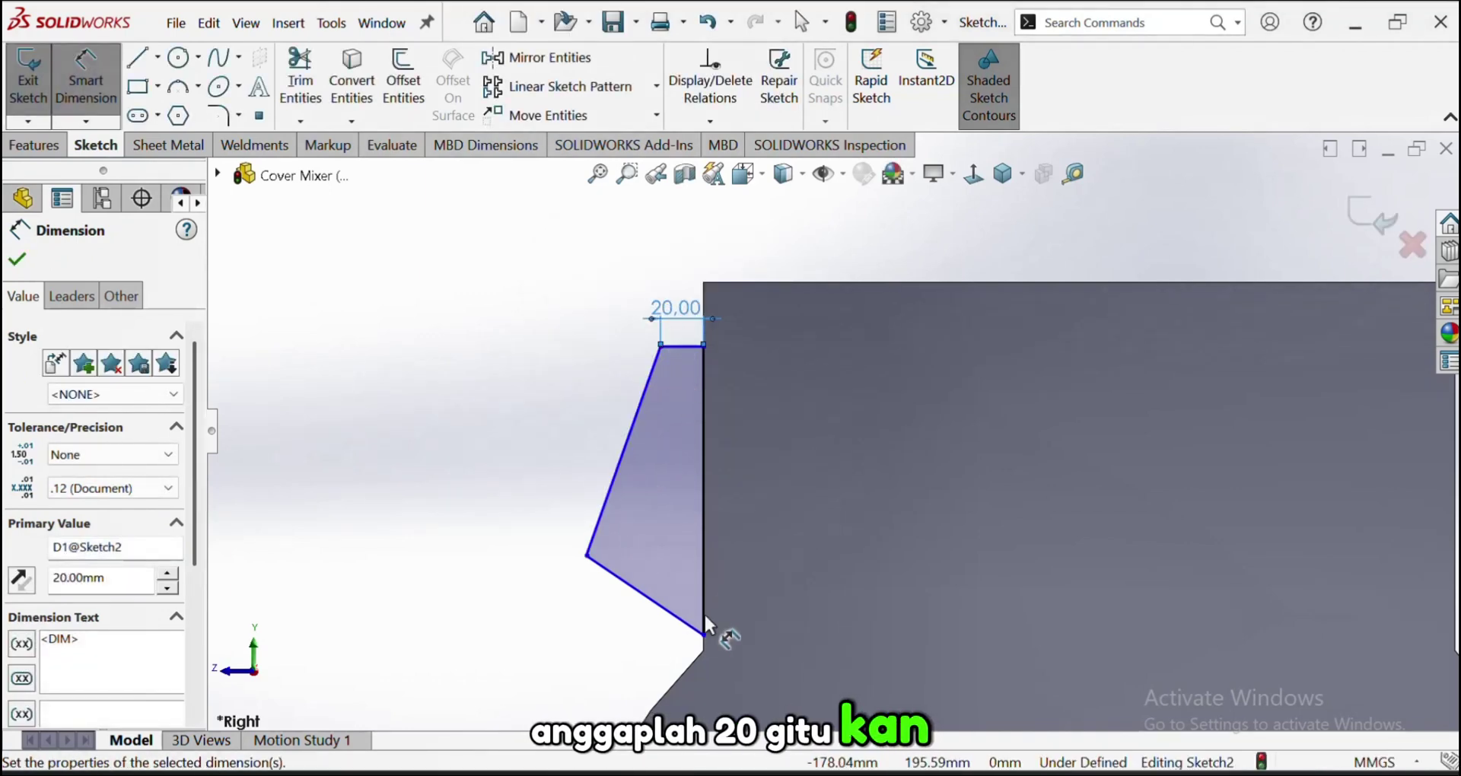
# Dimension the vertical height of the profile's upper slanted edge to 100 mm and of its lower slanted edge to 30 mm
pyautogui.click(599, 532)
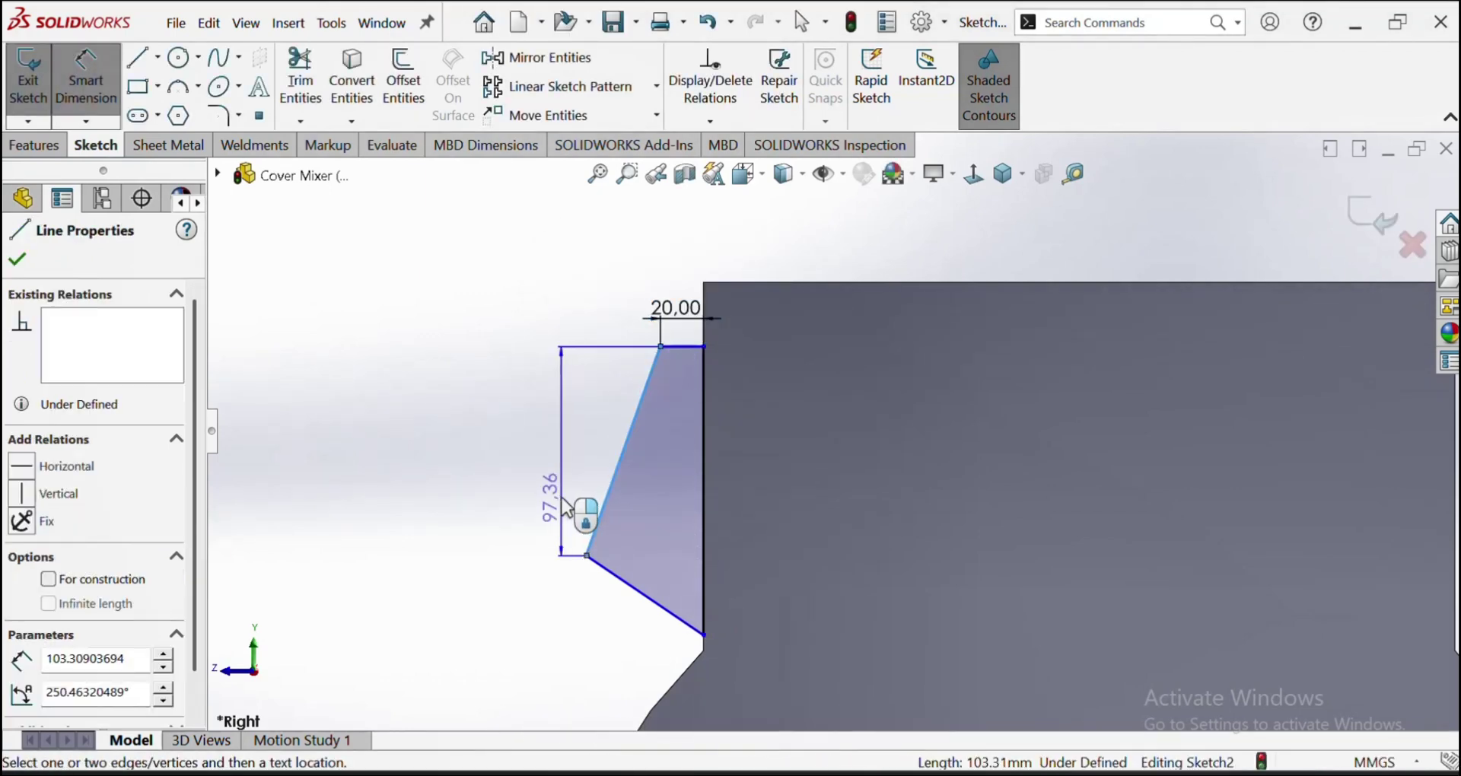
pyautogui.click(559, 499)
pyautogui.write('100')
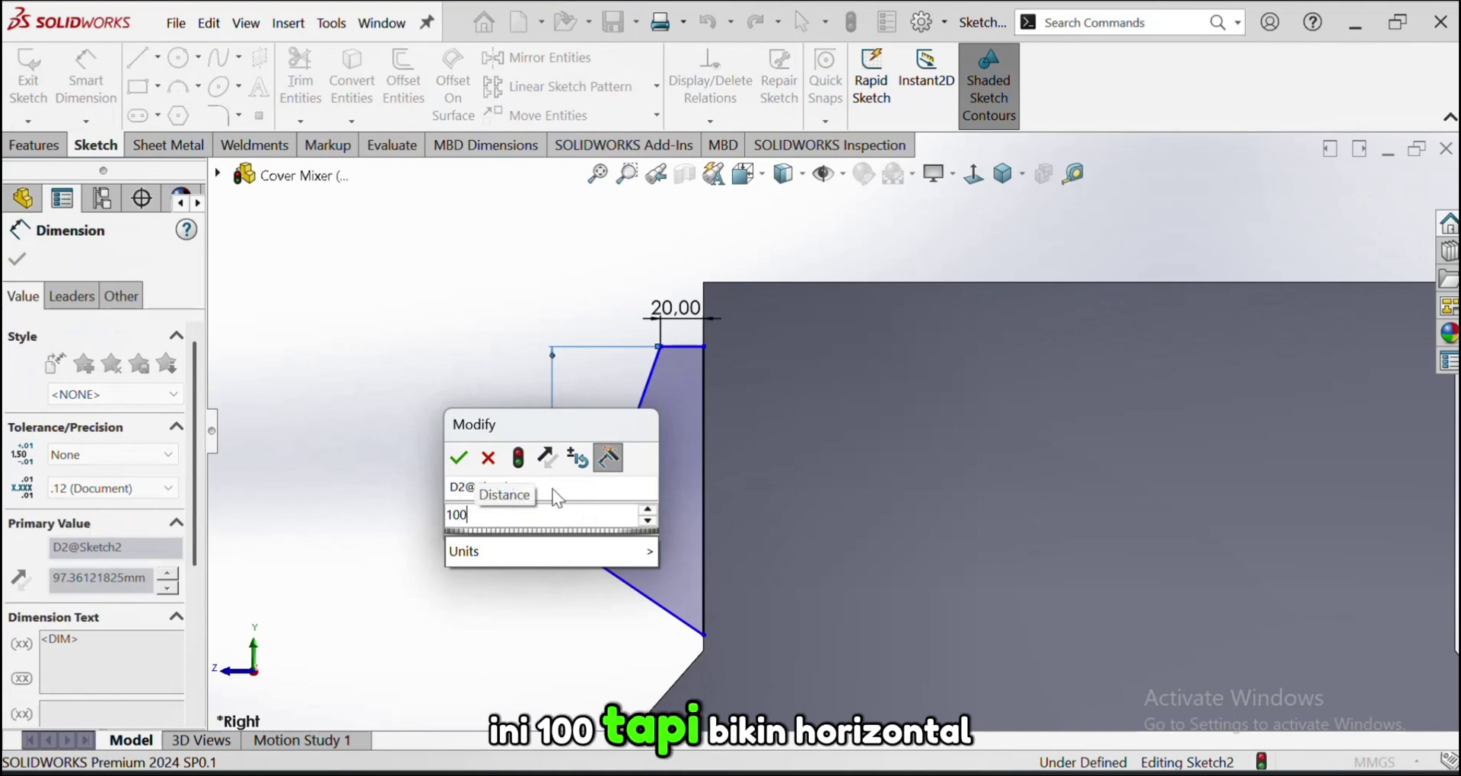
pyautogui.press('Return')
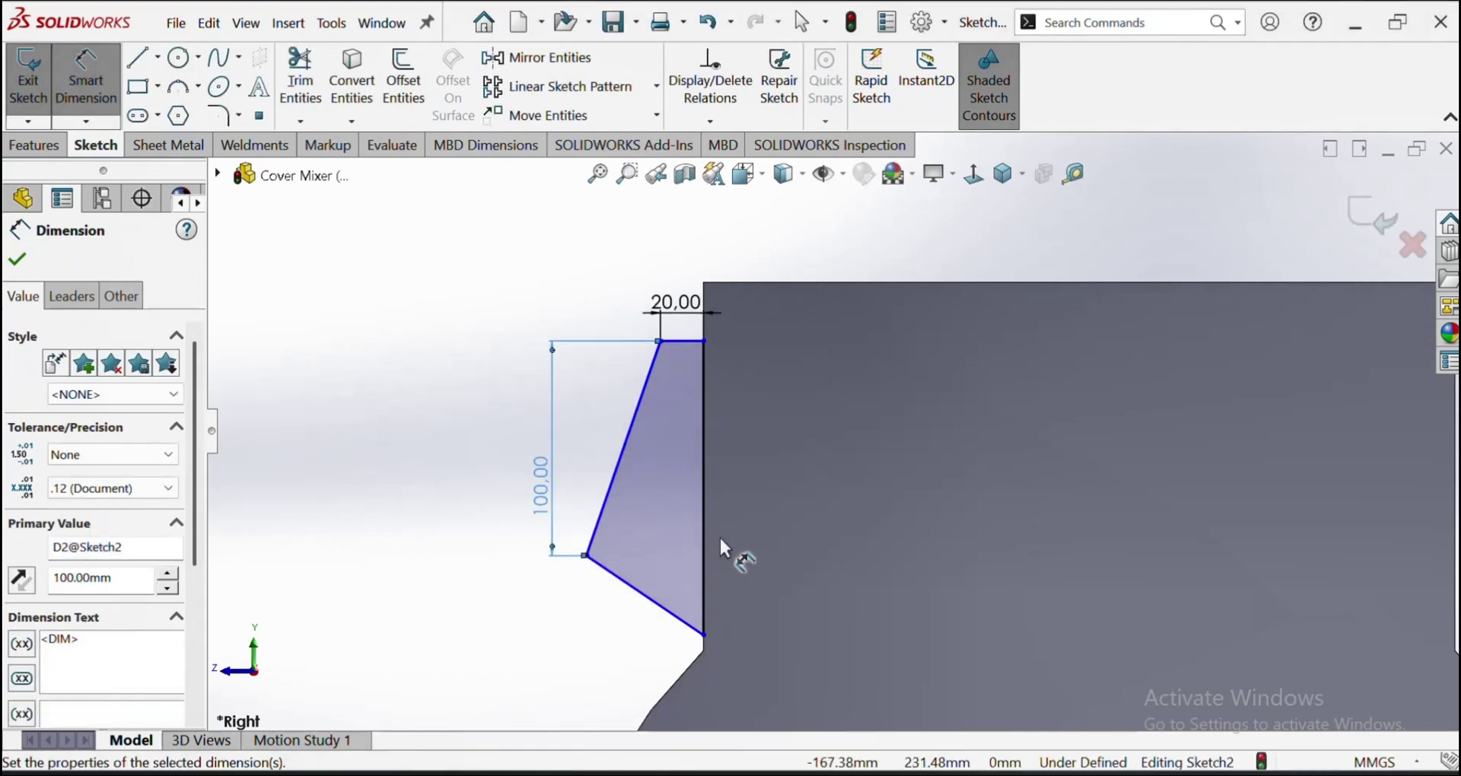
pyautogui.click(660, 615)
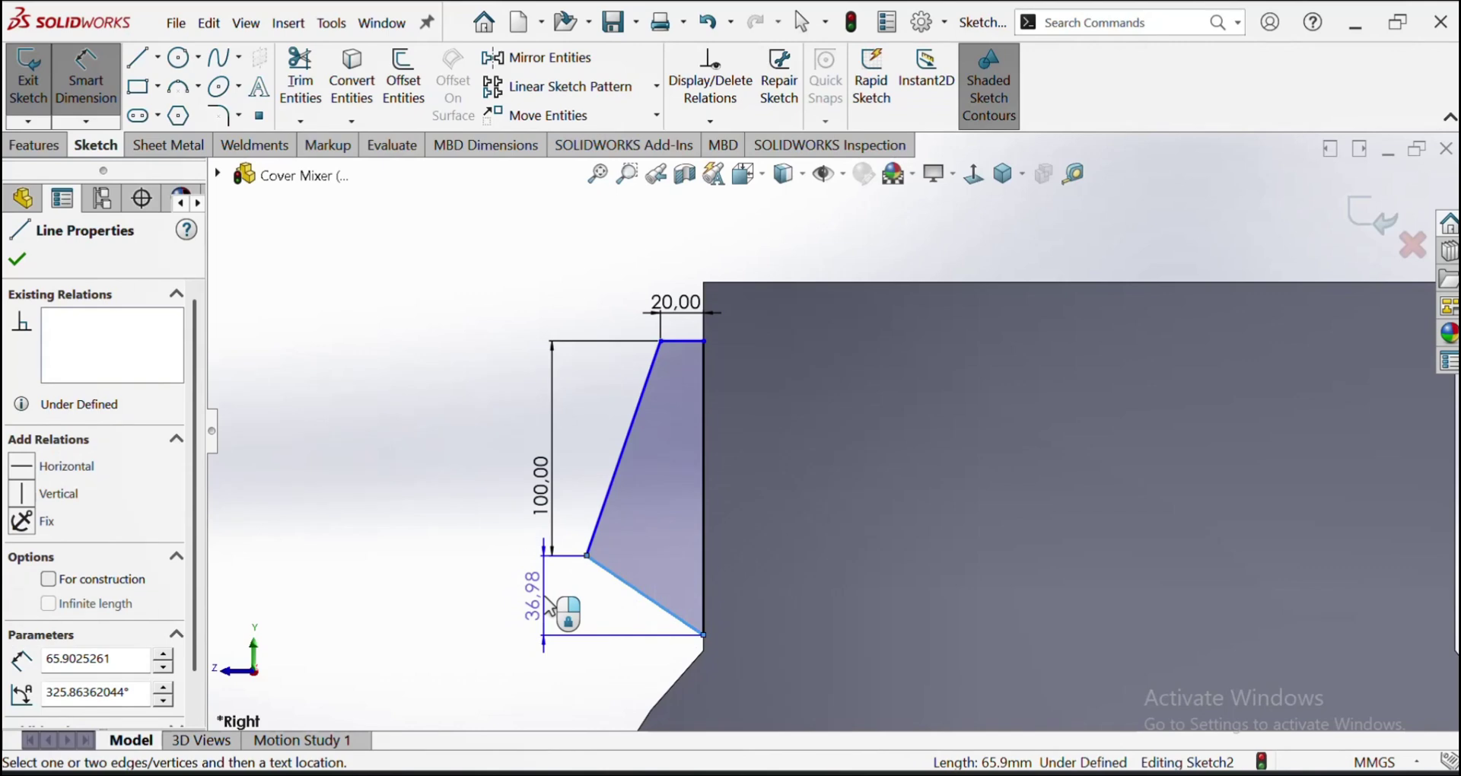
pyautogui.click(549, 607)
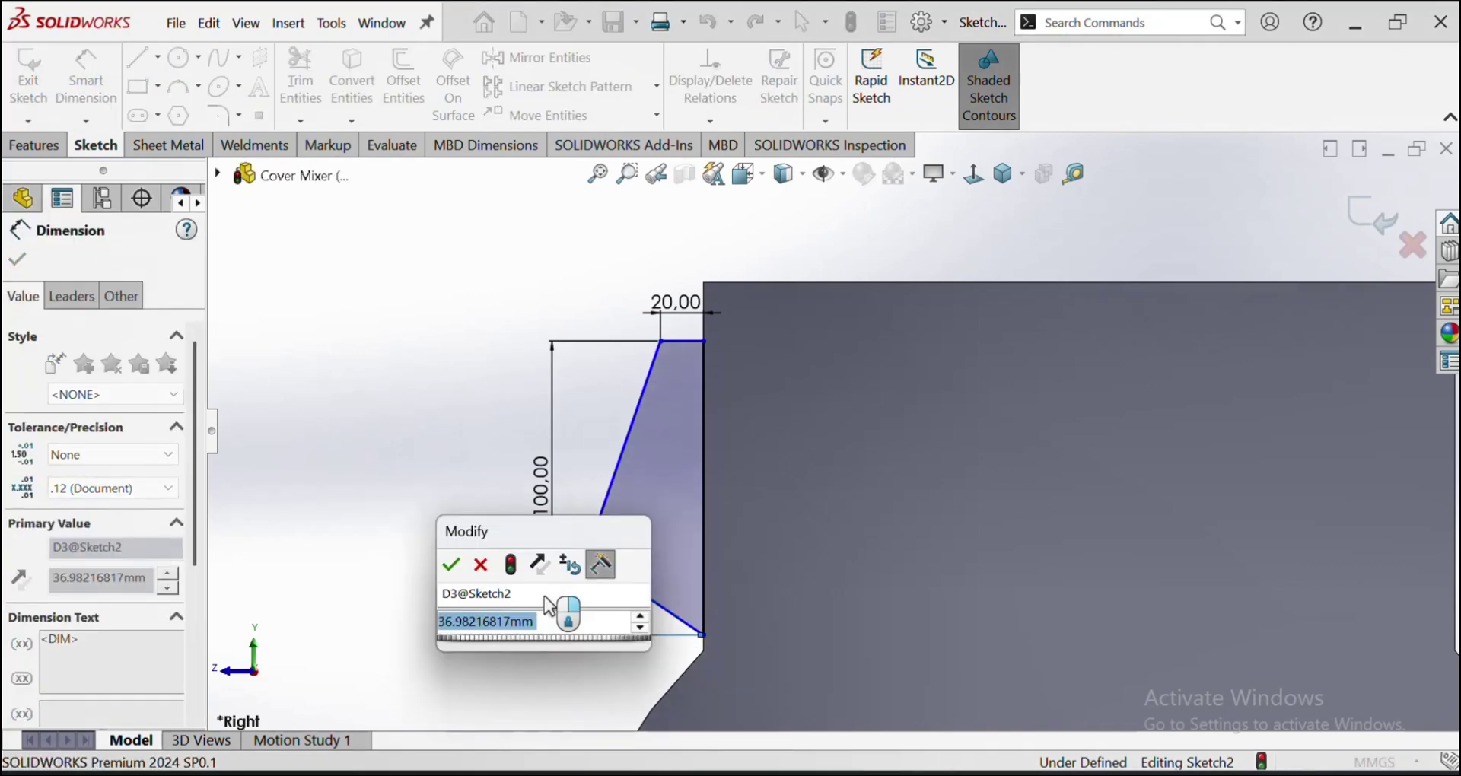
pyautogui.write('30')
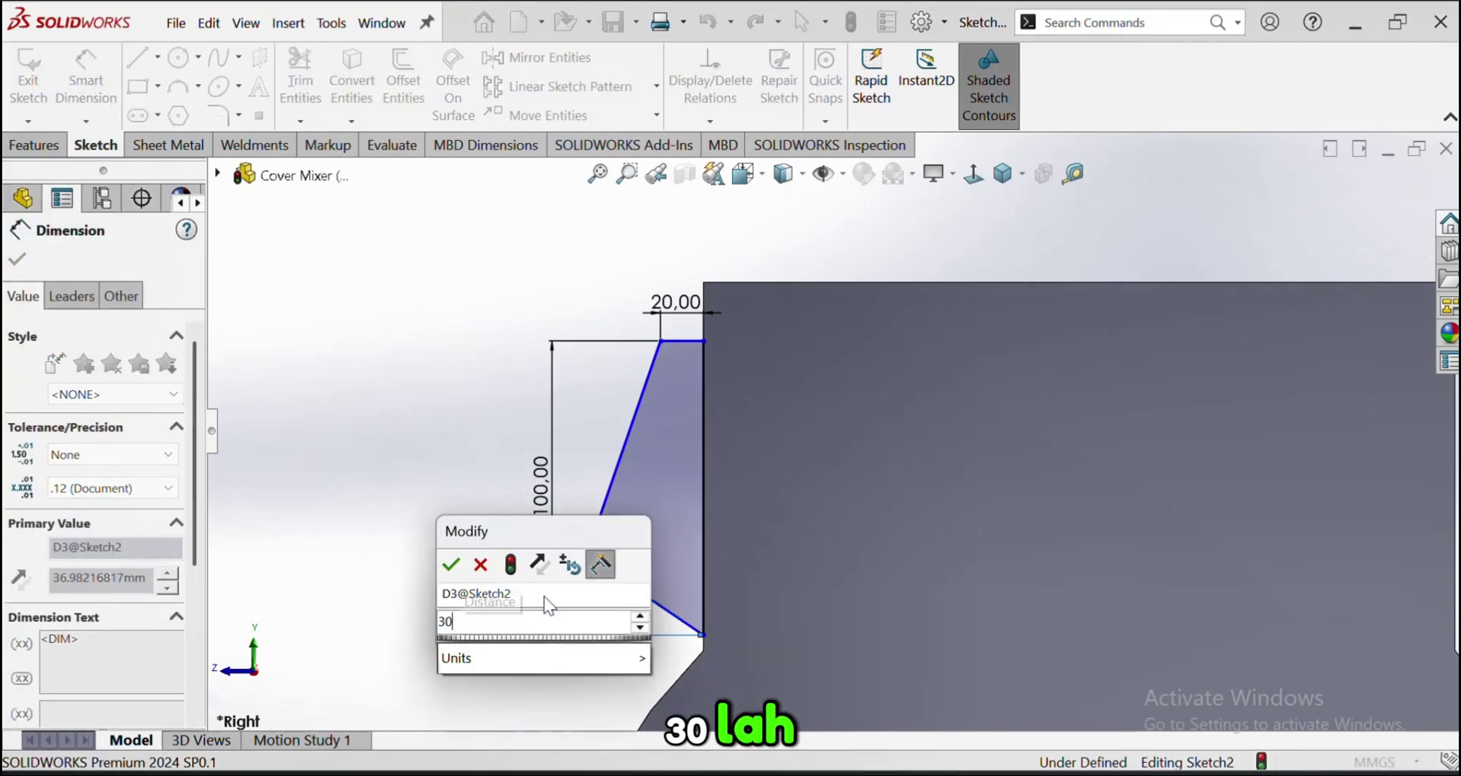
pyautogui.press('Return')
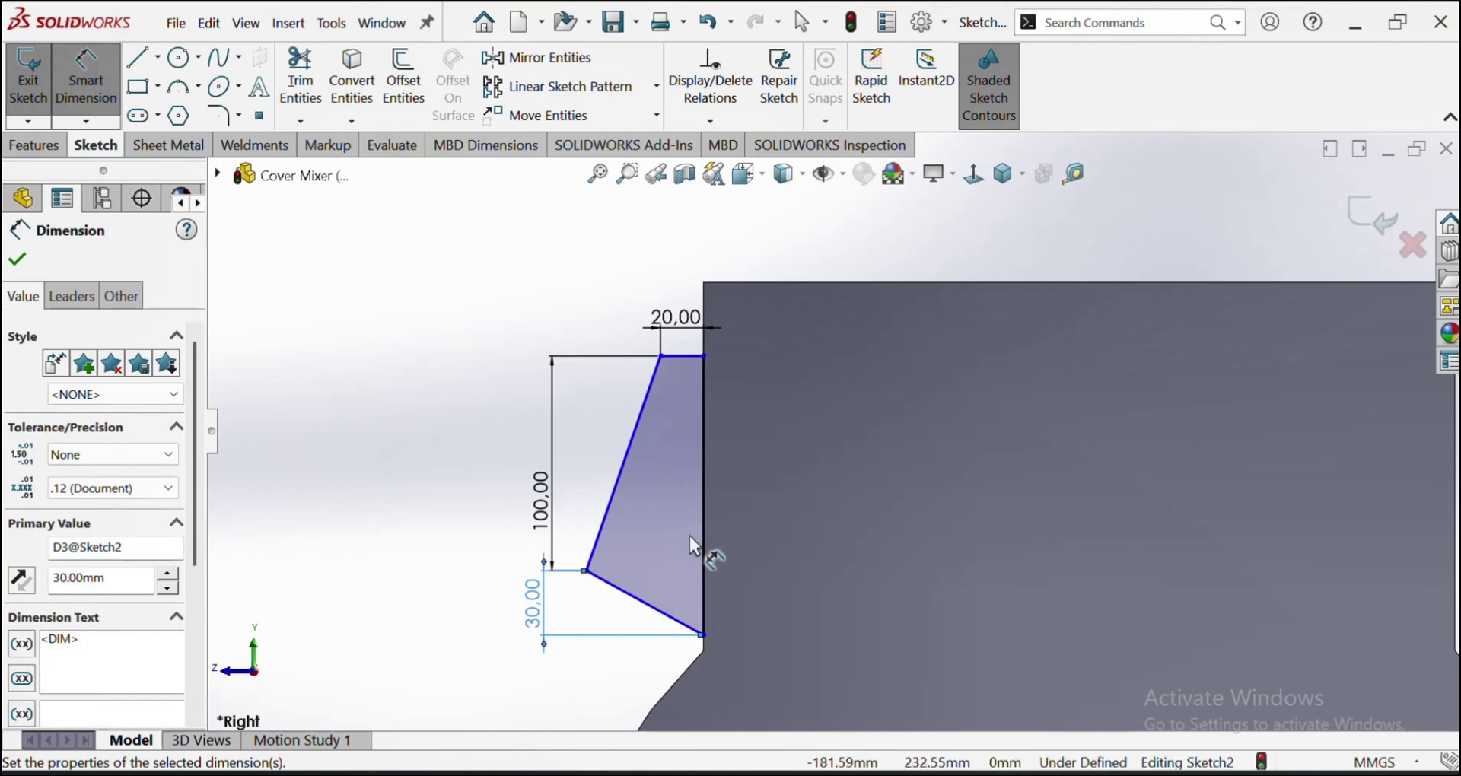
pyautogui.click(703, 646)
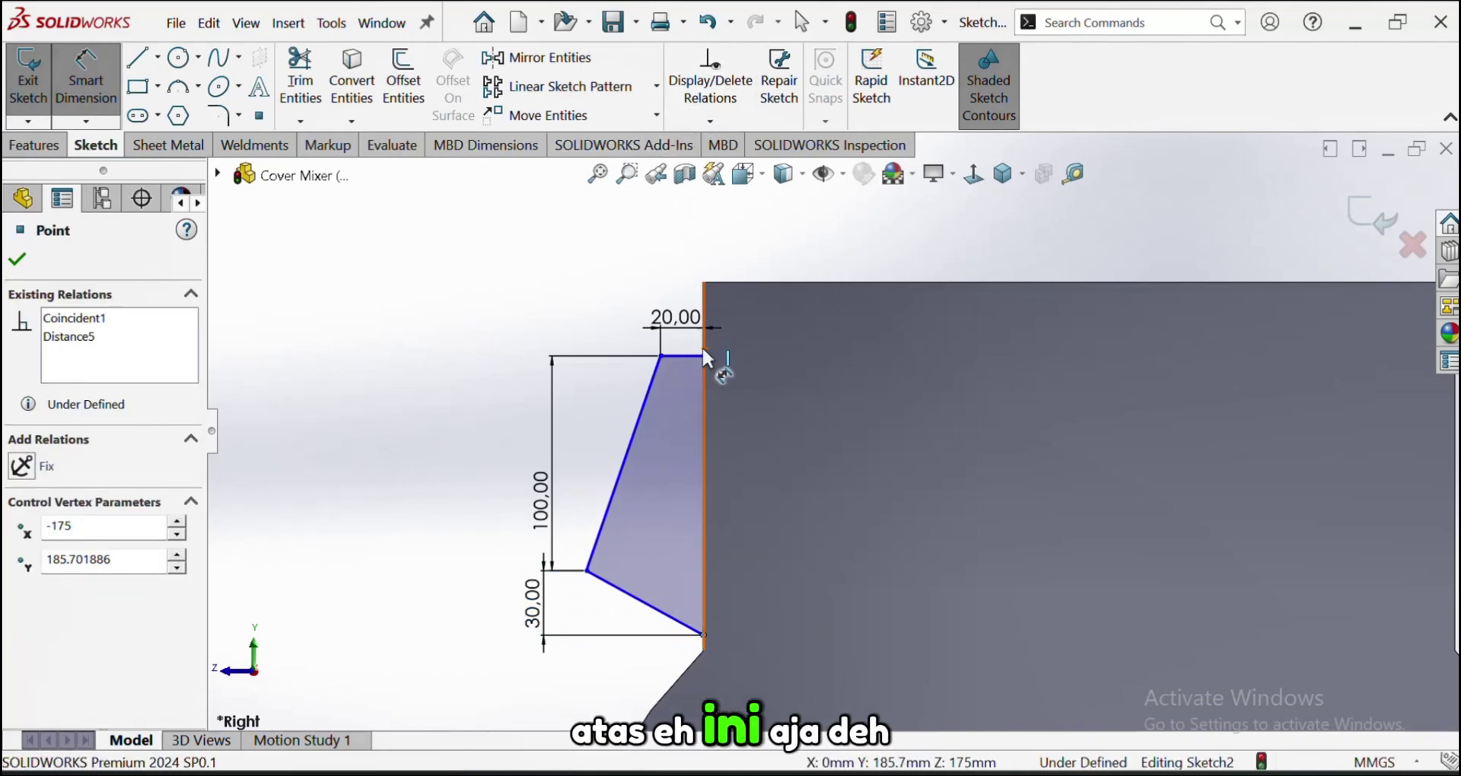
pyautogui.click(697, 368)
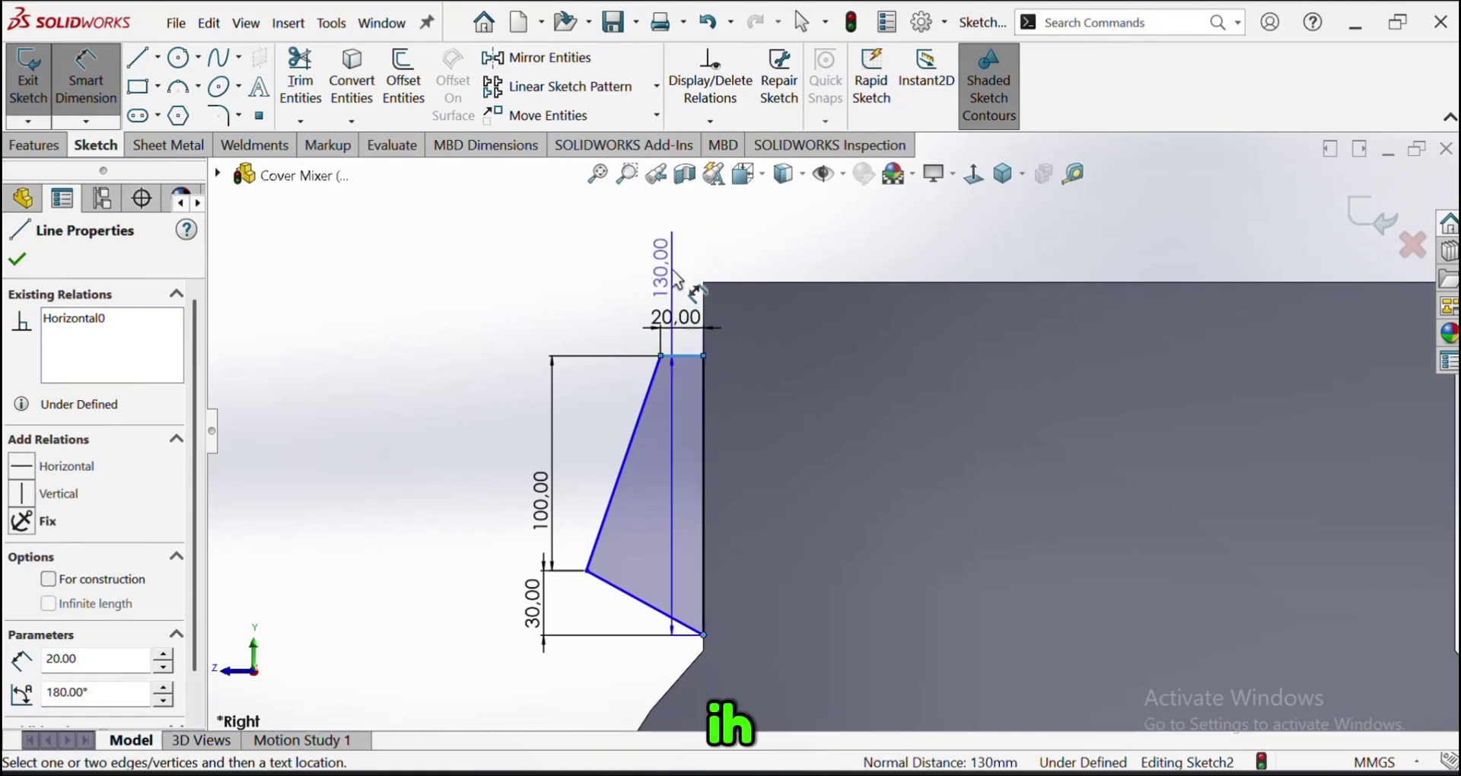
pyautogui.press('Escape')
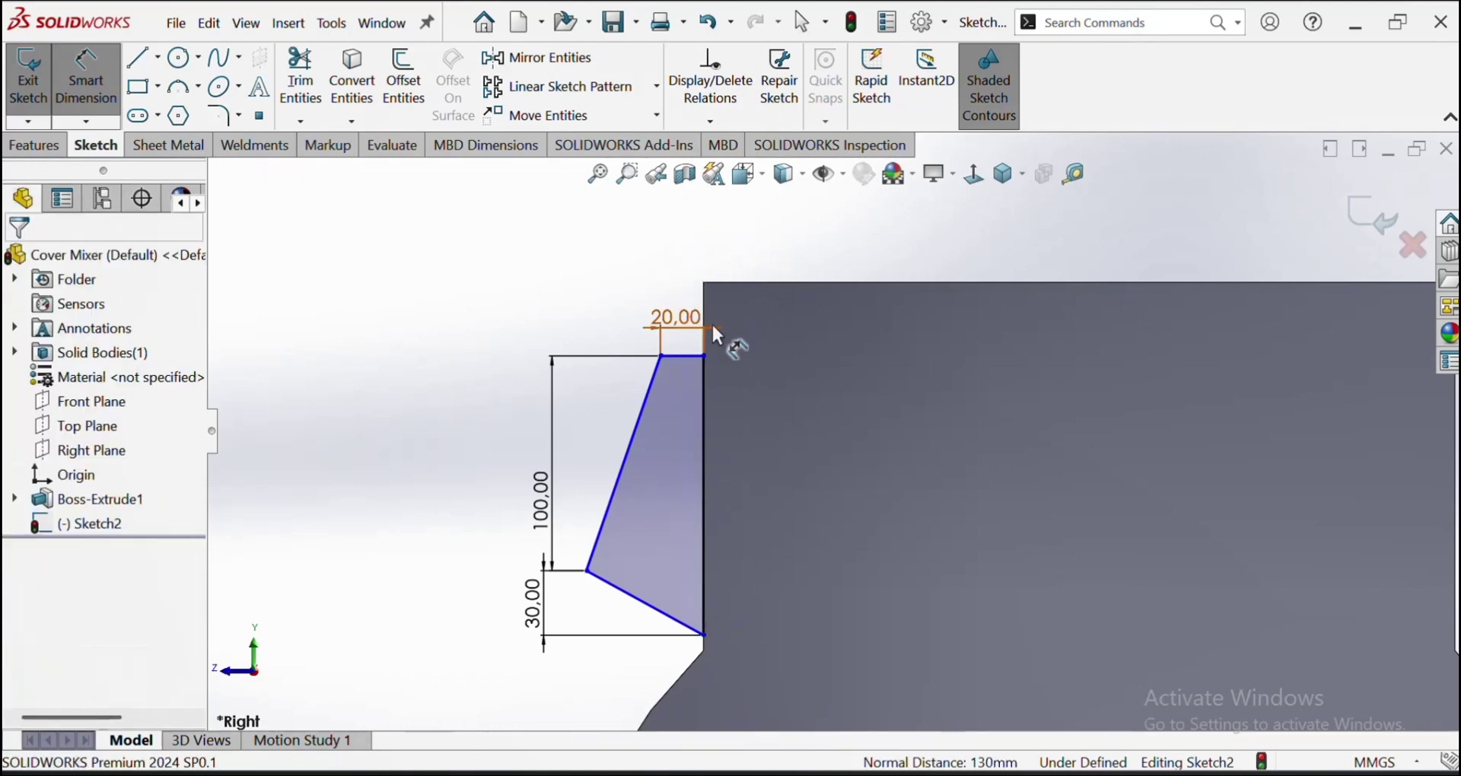
# Dimension the vertical distance from the body's top edge to the profile's top edge as 50 mm
pyautogui.click(683, 355)
pyautogui.click(718, 280)
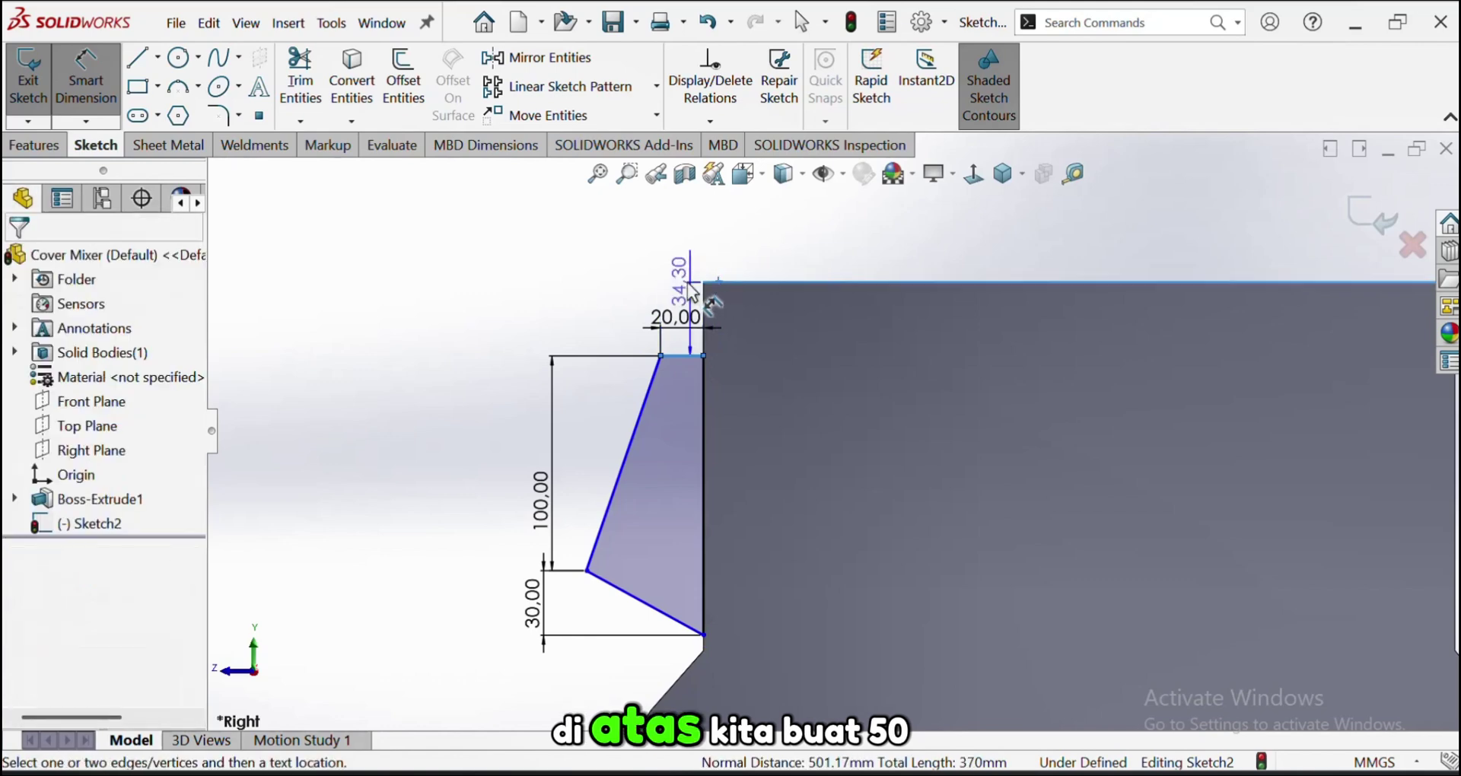
pyautogui.click(629, 281)
pyautogui.write('50')
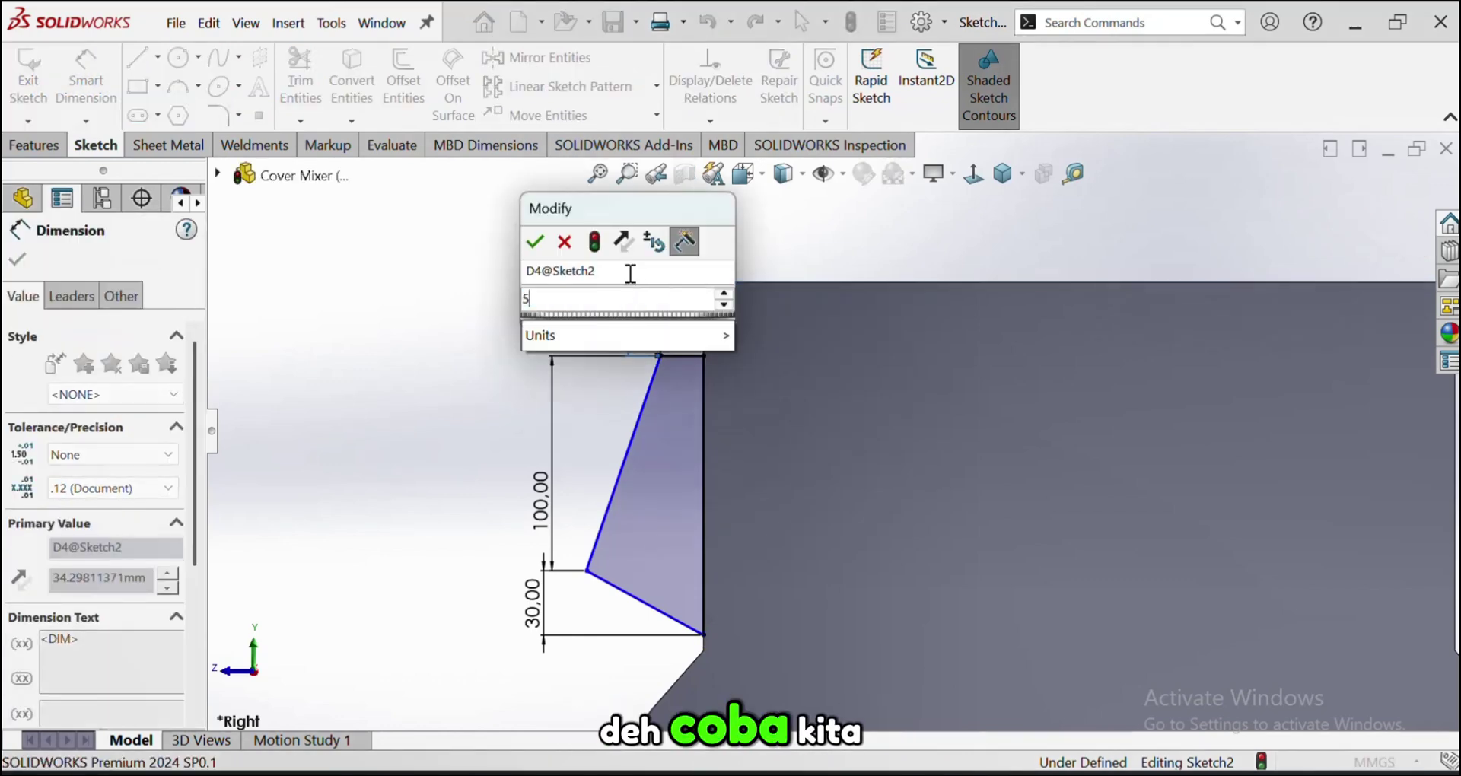
pyautogui.press('Return')
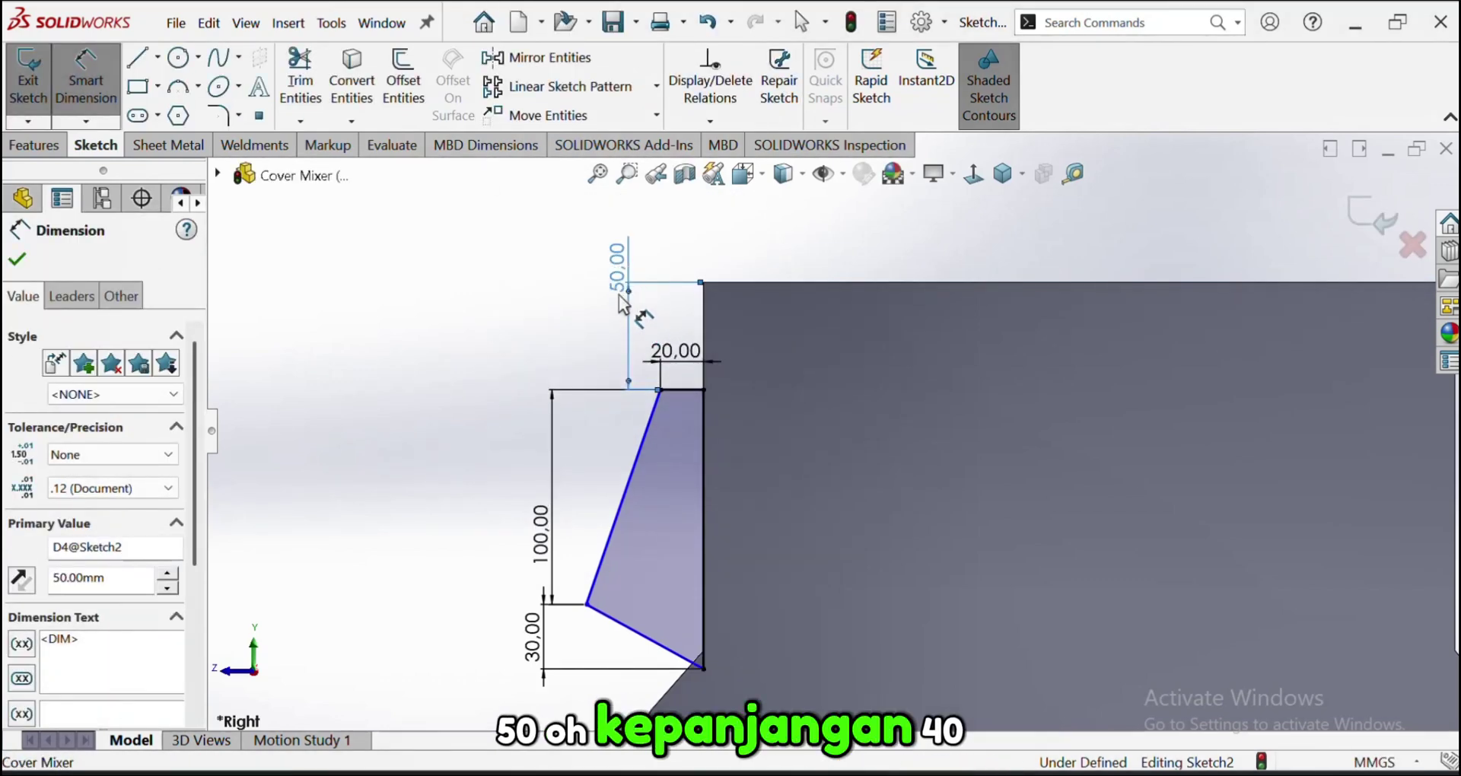
# Set the profile's distance below the body's top edge to 35 mm
pyautogui.doubleClick(618, 266)
pyautogui.click(714, 327)
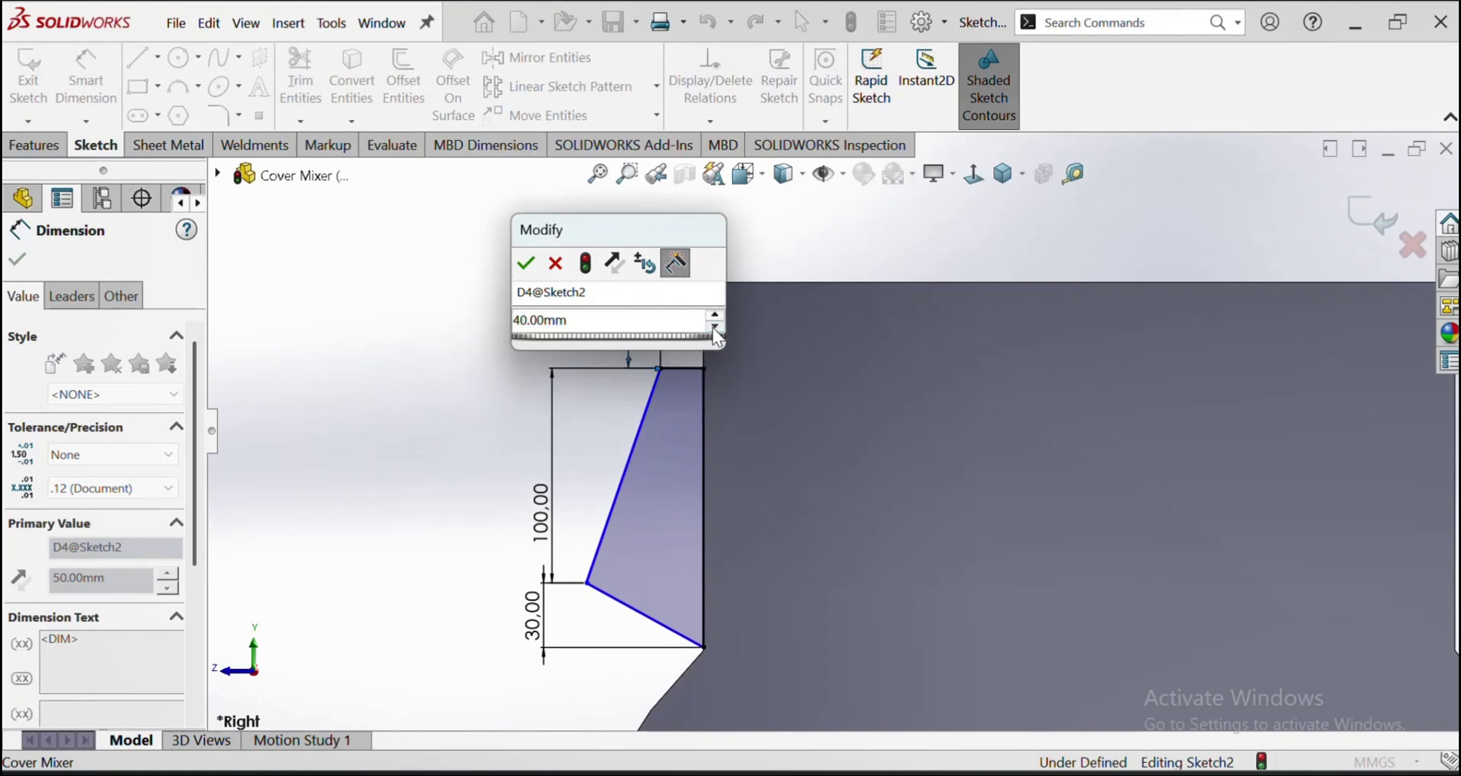
pyautogui.click(714, 326)
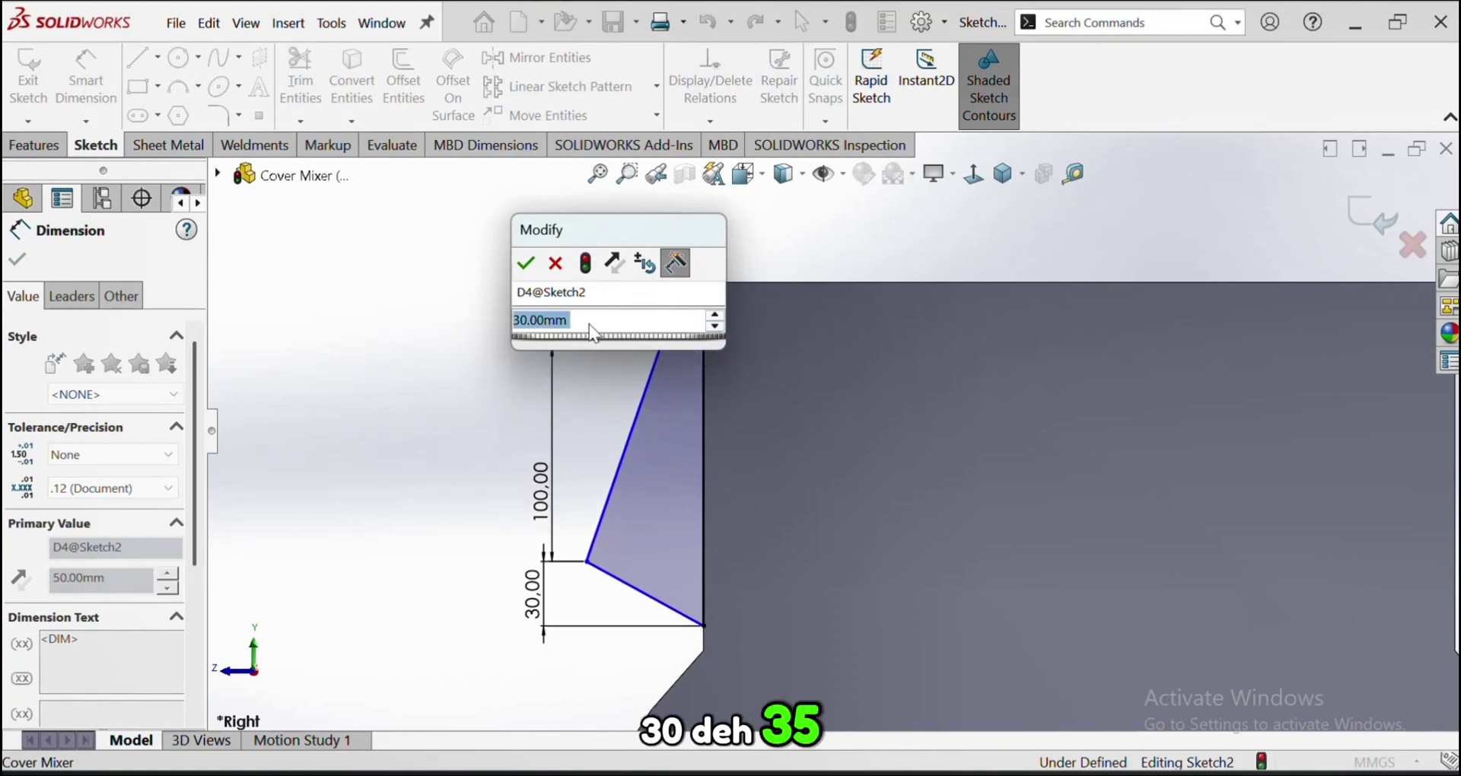
pyautogui.write('30')
pyautogui.press('Return')
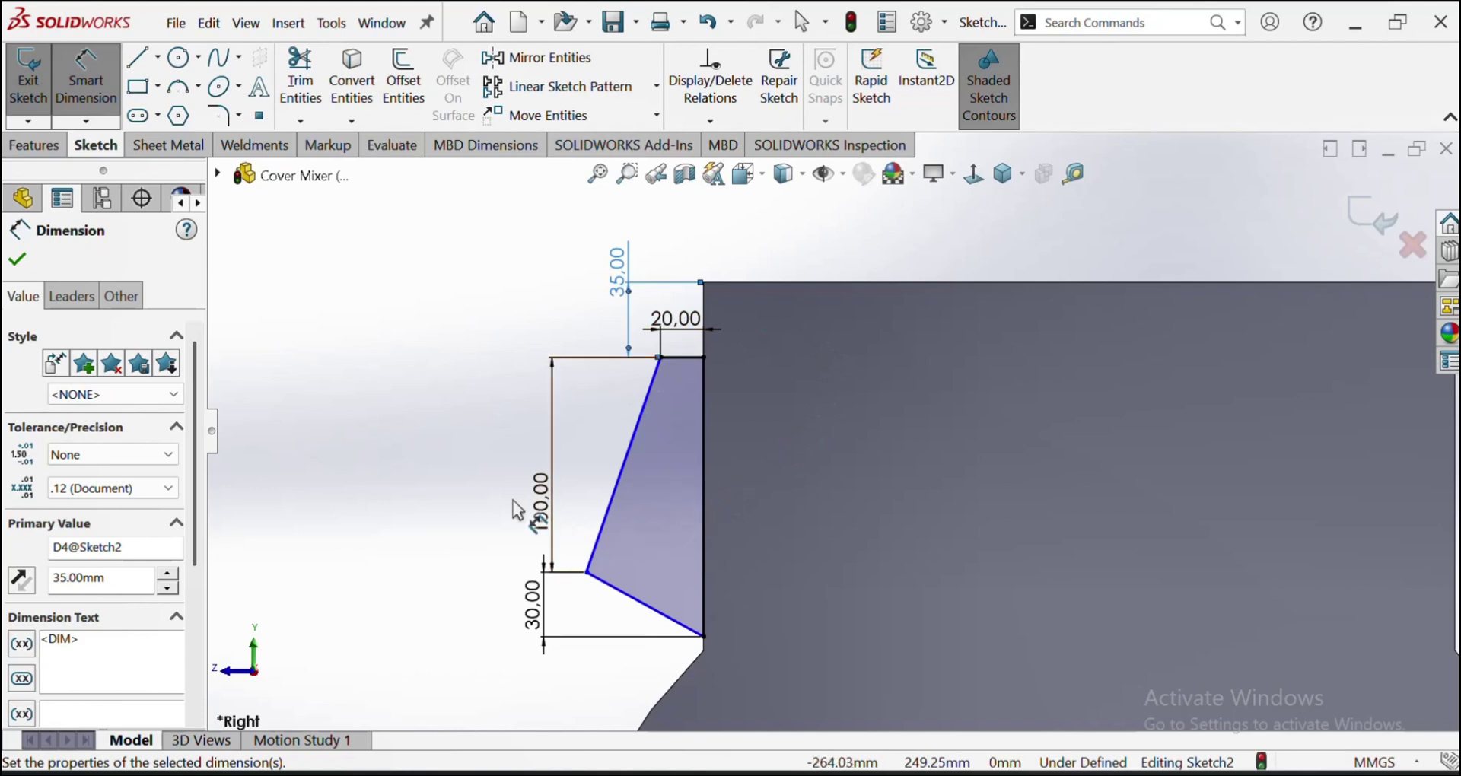
pyautogui.doubleClick(537, 506)
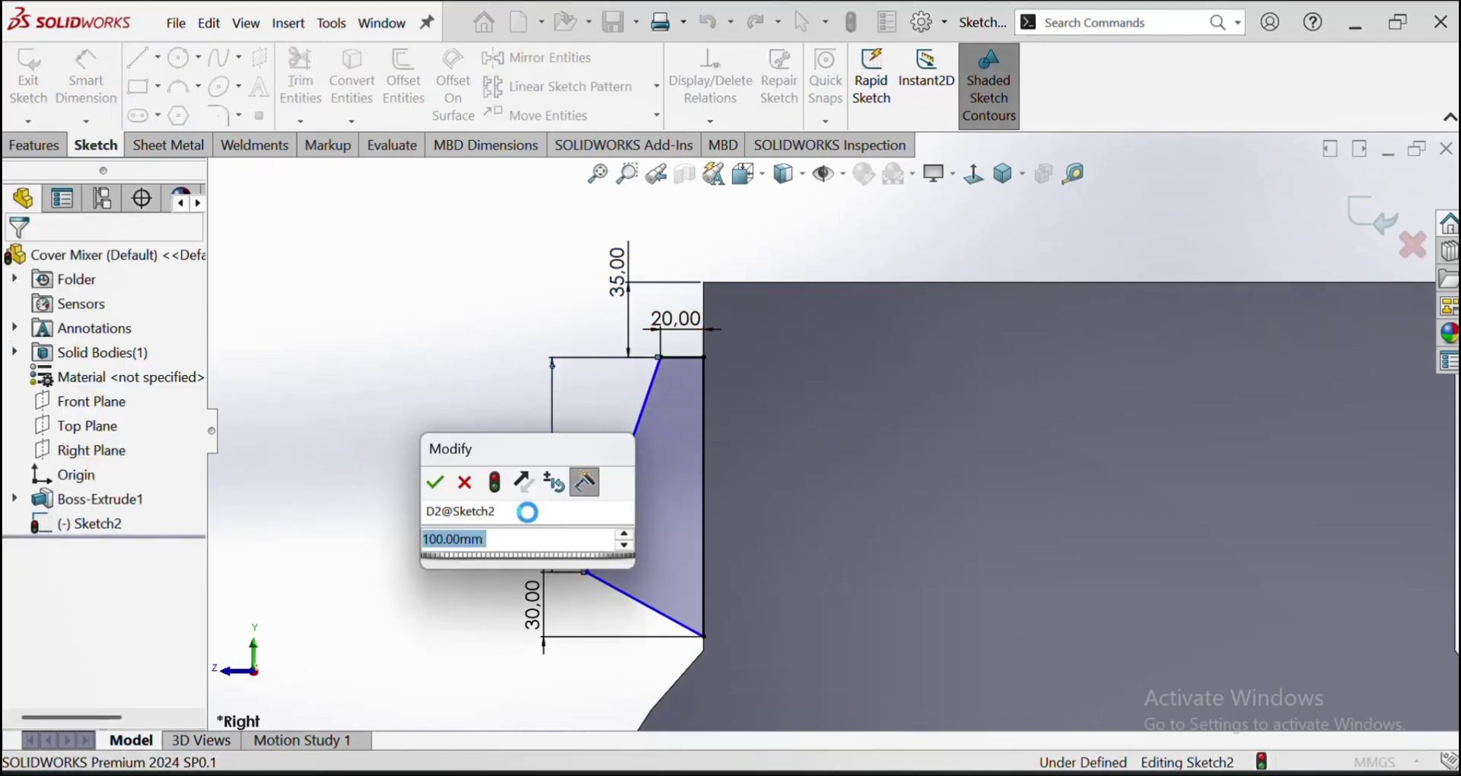
pyautogui.press('Return')
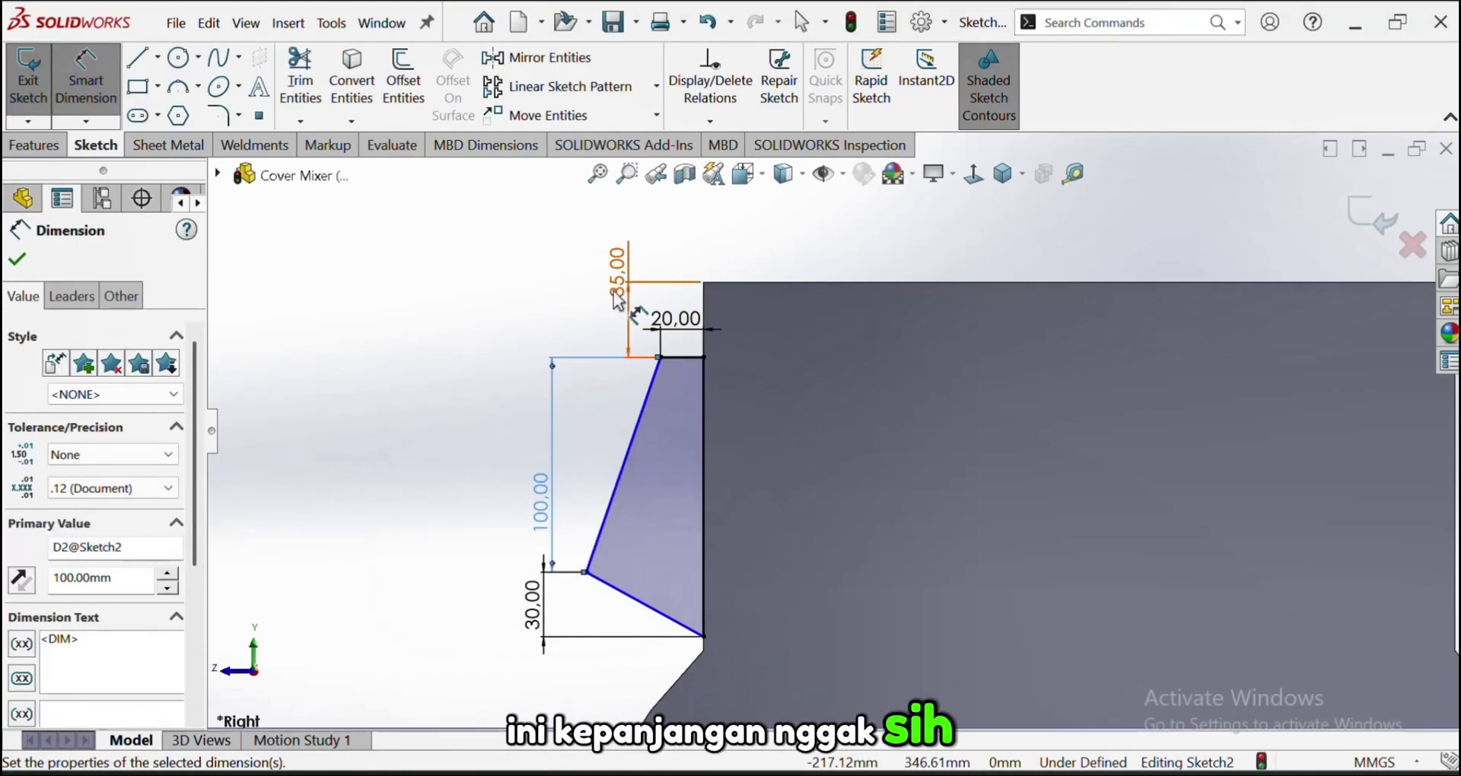
# Set the profile's distance below the body's top edge to 60 mm and the upper slanted edge's vertical height to 80 mm
pyautogui.doubleClick(613, 286)
pyautogui.write('60')
pyautogui.press('Return')
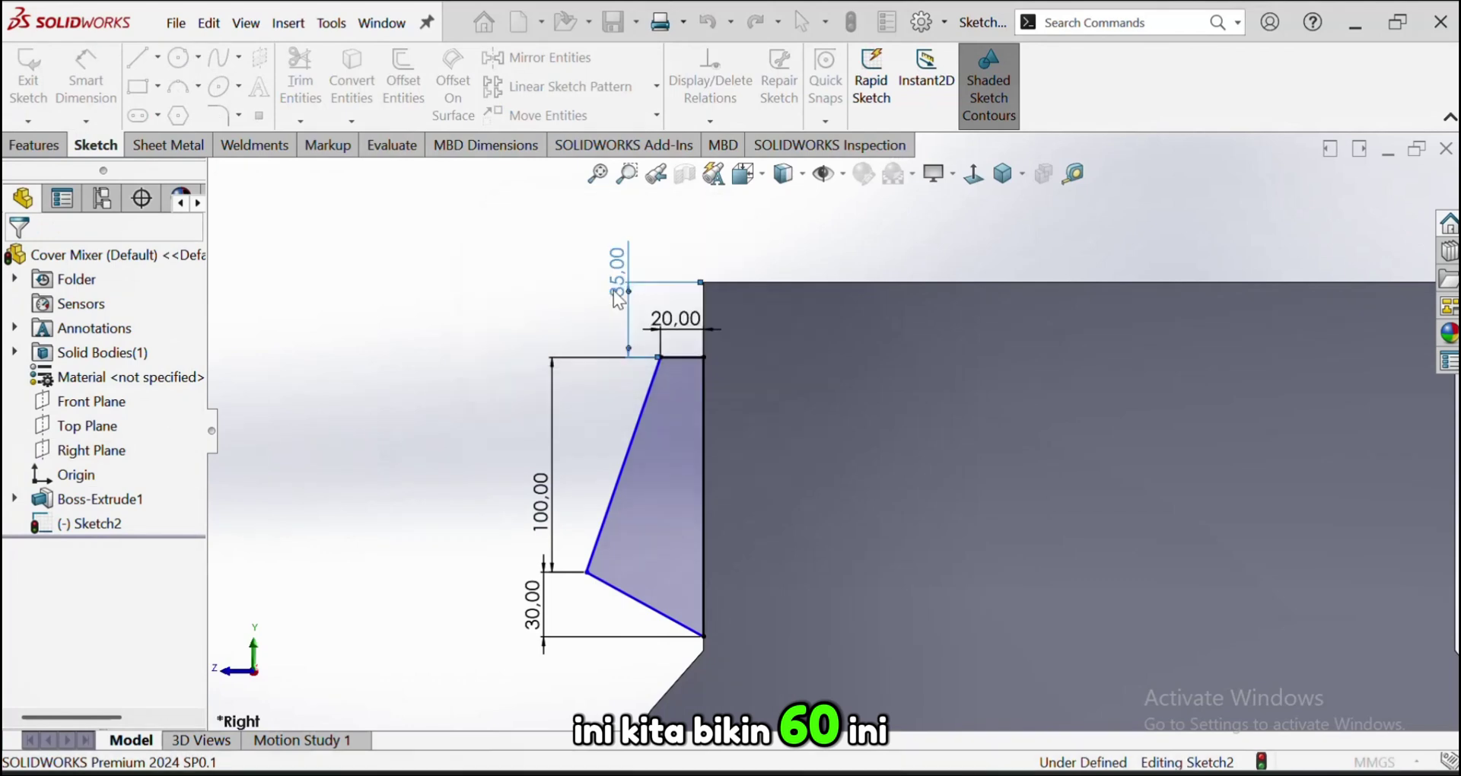
pyautogui.doubleClick(563, 582)
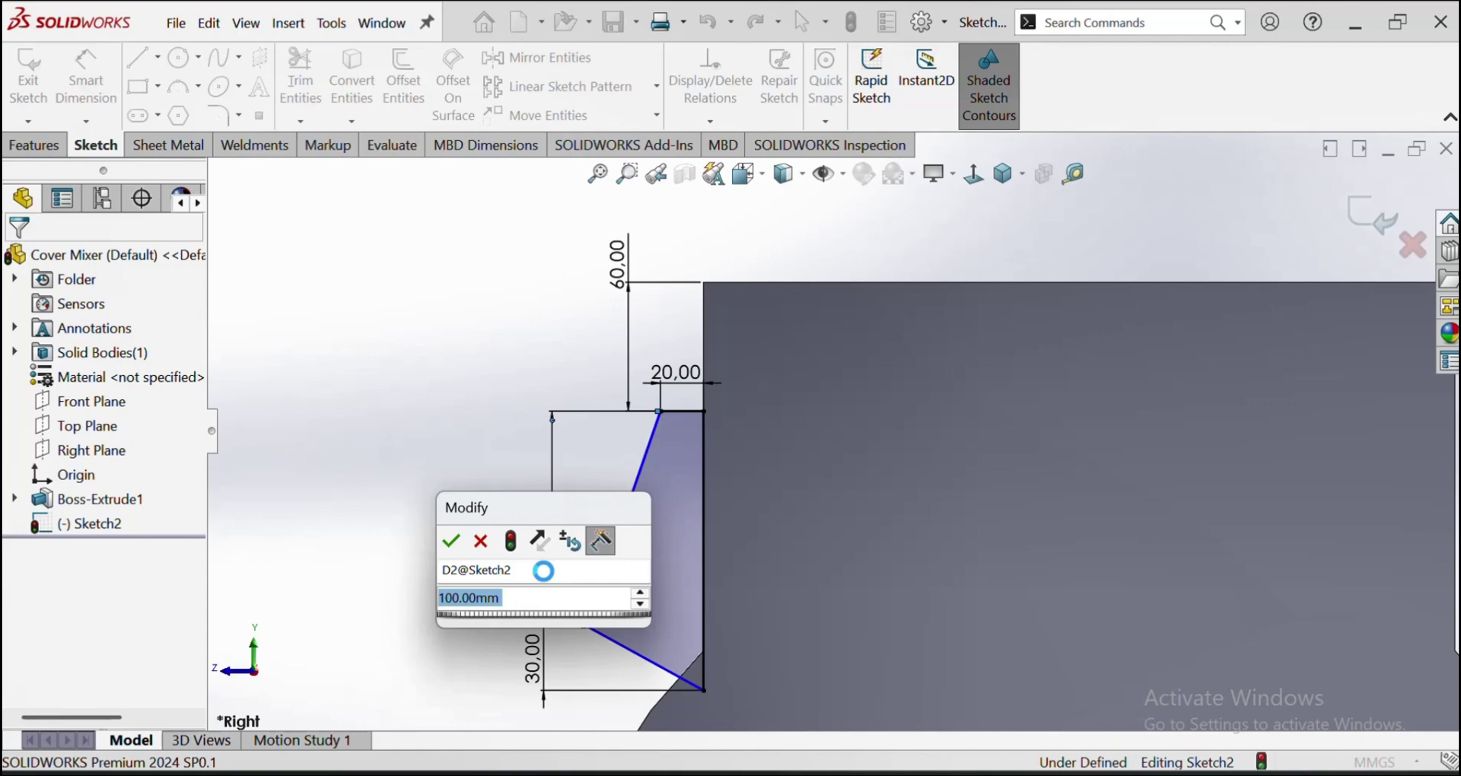
pyautogui.write('80')
pyautogui.press('Return')
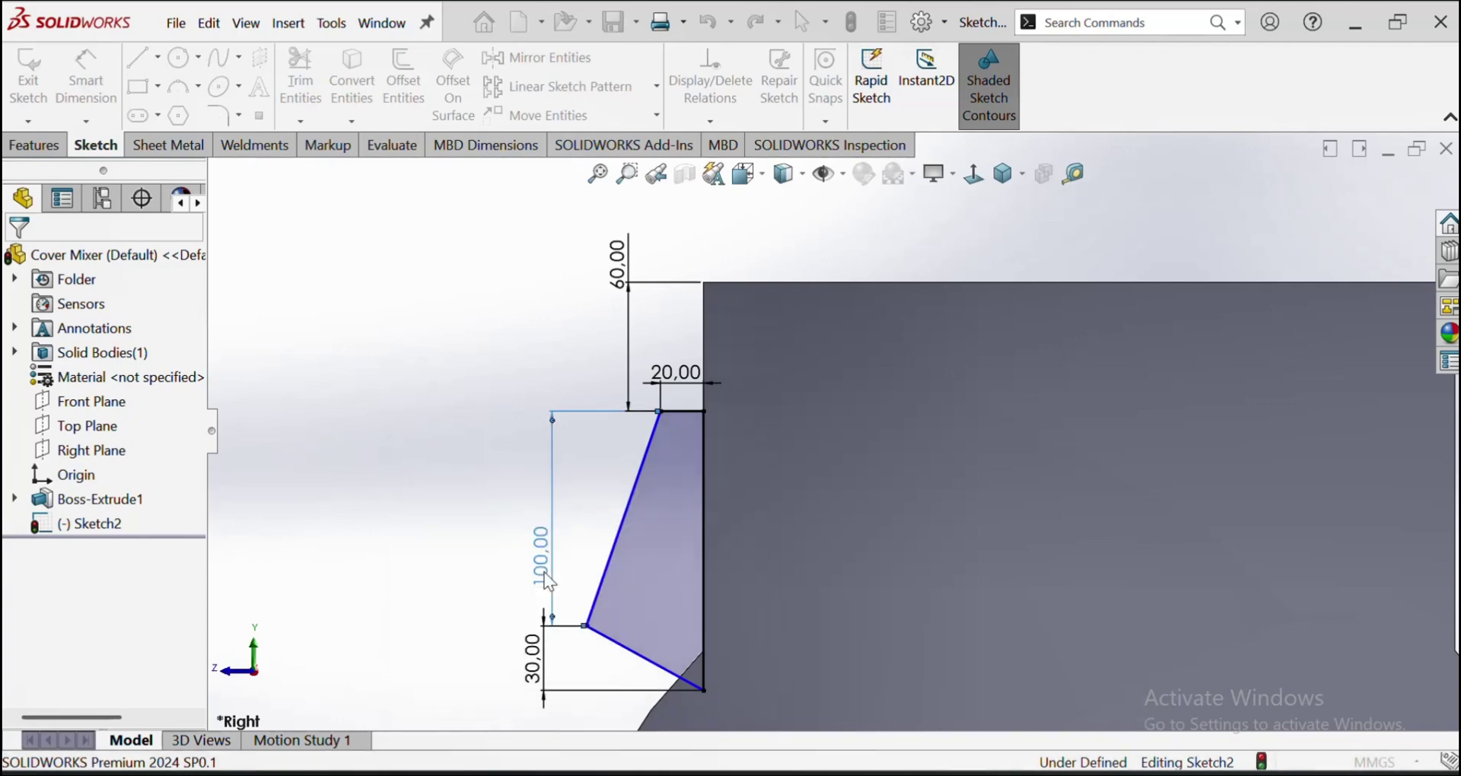
pyautogui.scroll(-1, 692, 518)
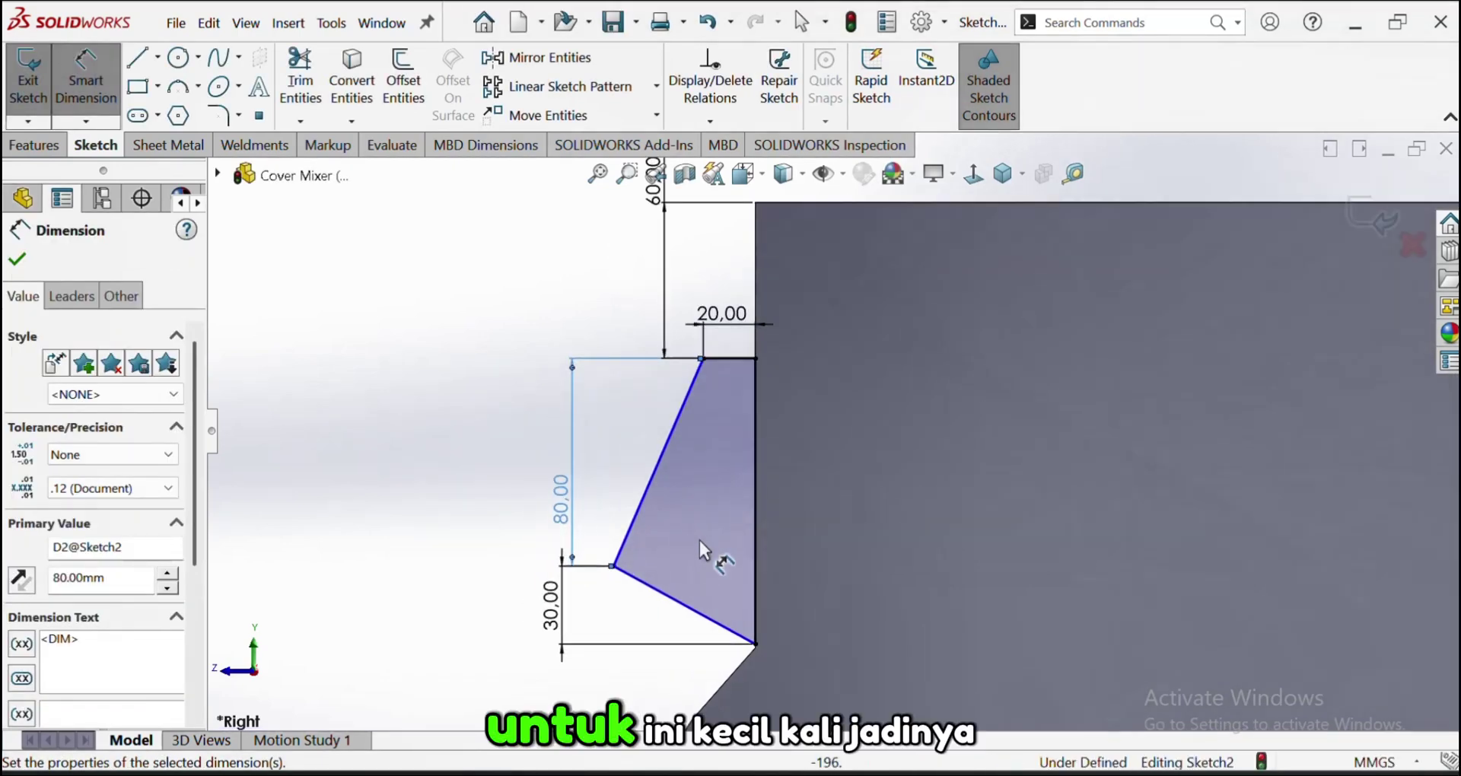
# Dimension the horizontal span of the profile's lower slanted edge as 50 mm
pyautogui.scroll(2, 747, 439)
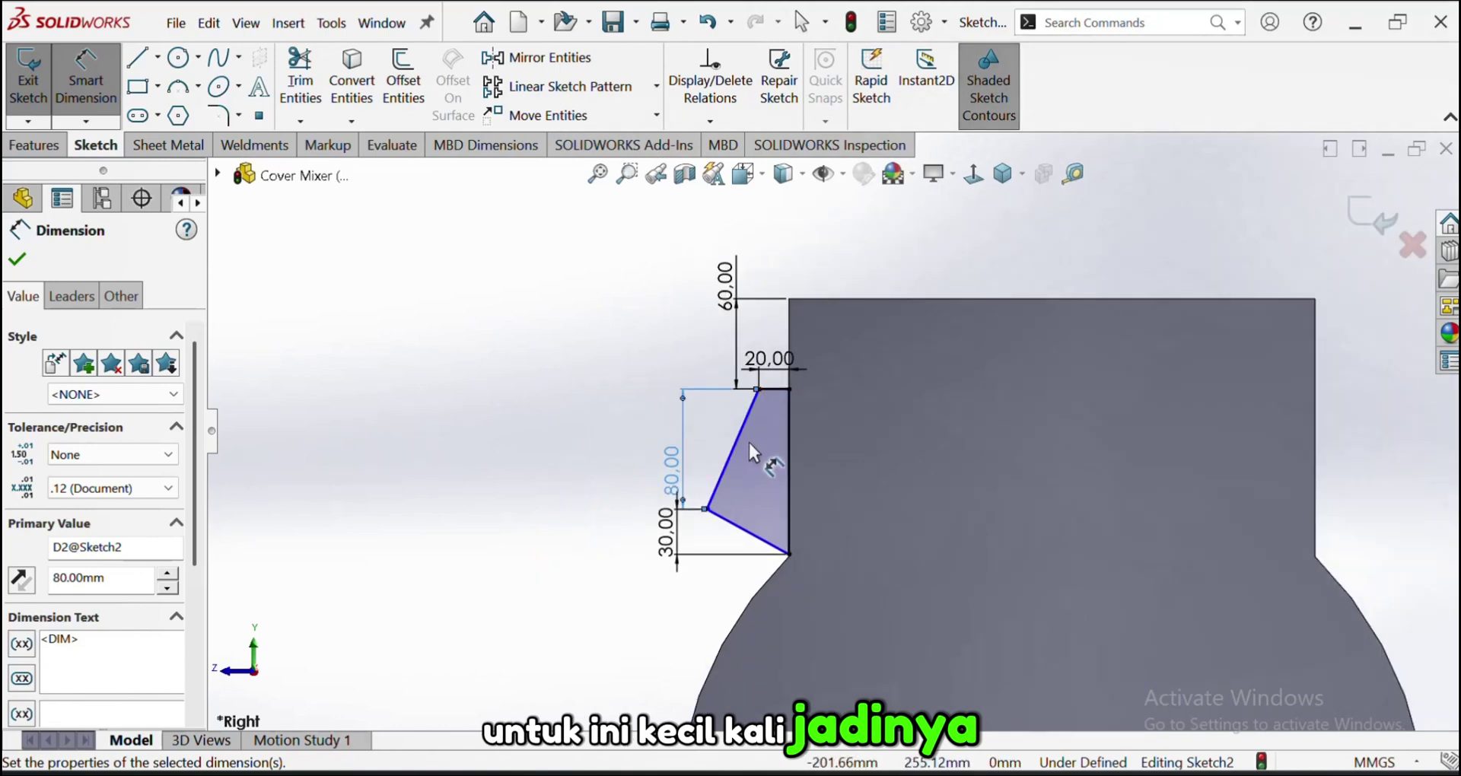
pyautogui.scroll(-1, 747, 440)
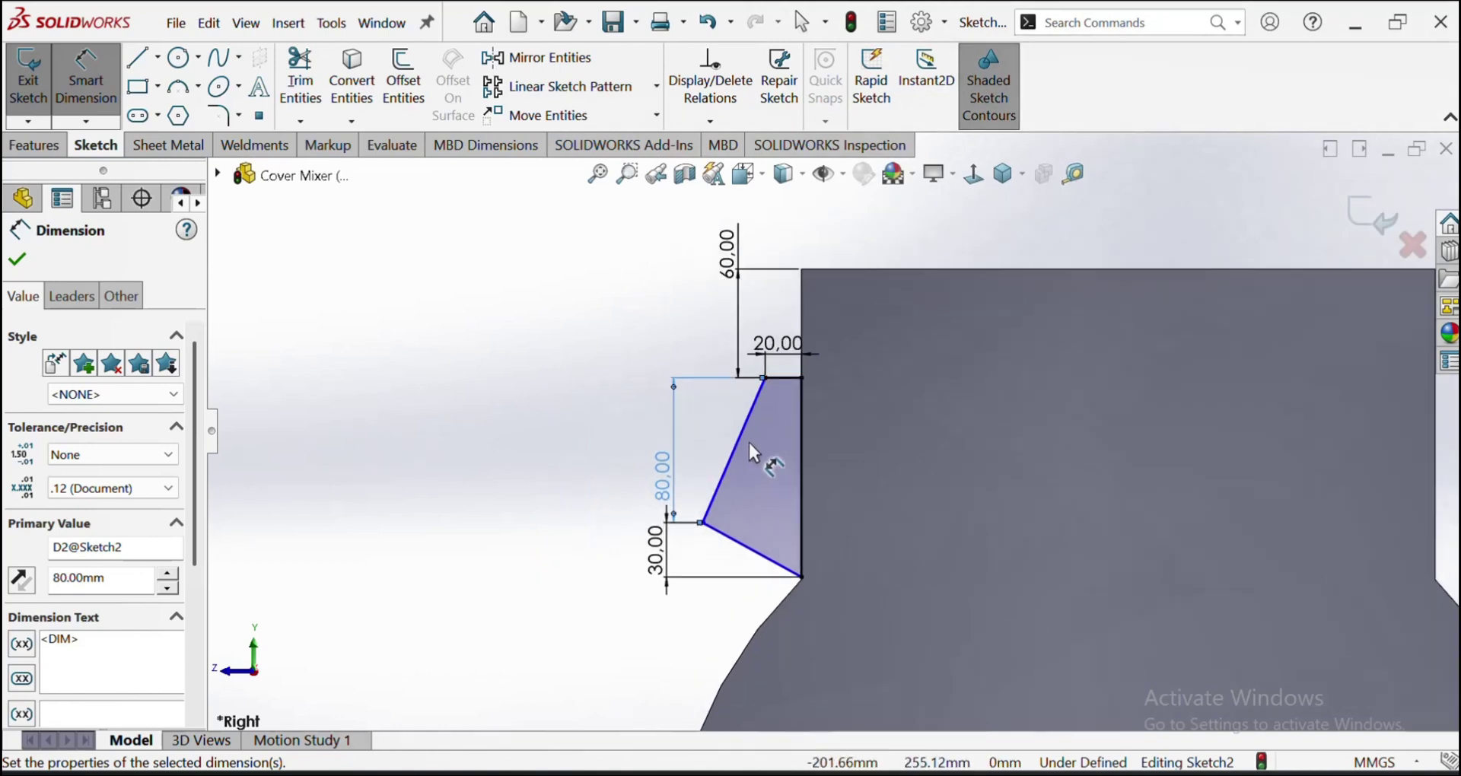
pyautogui.scroll(-1, 764, 480)
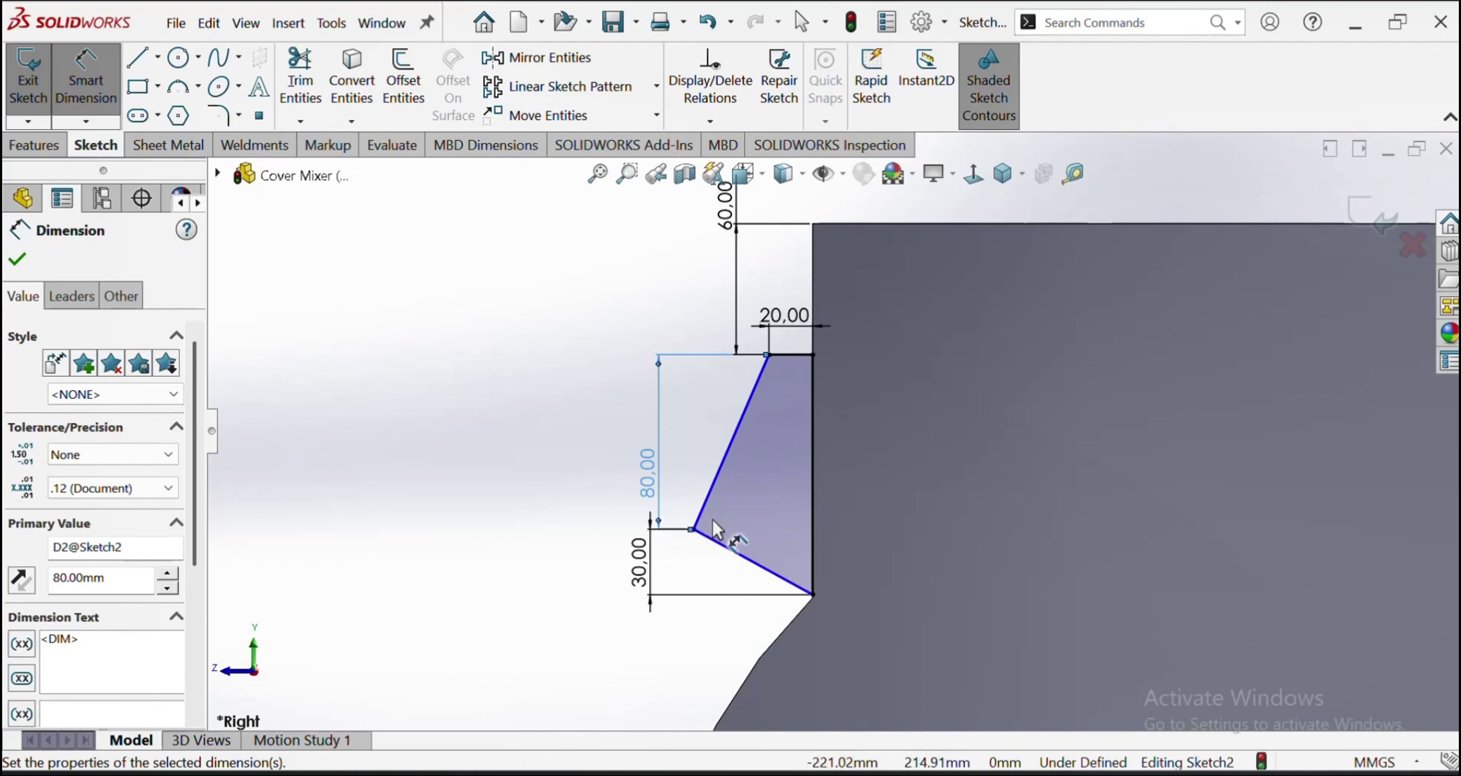
pyautogui.moveTo(712, 520); pyautogui.dragTo(616, 442, button='middle')
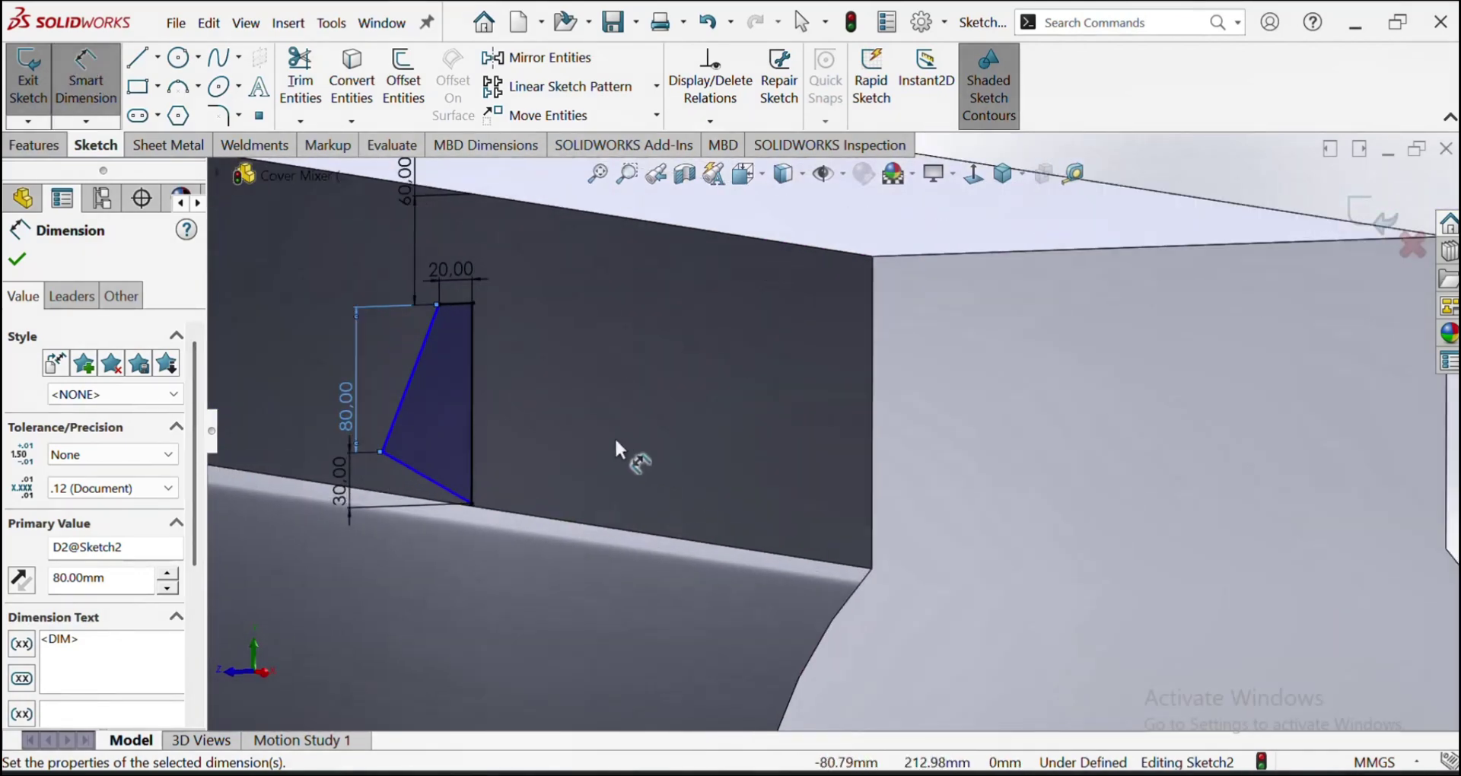
pyautogui.click(971, 176)
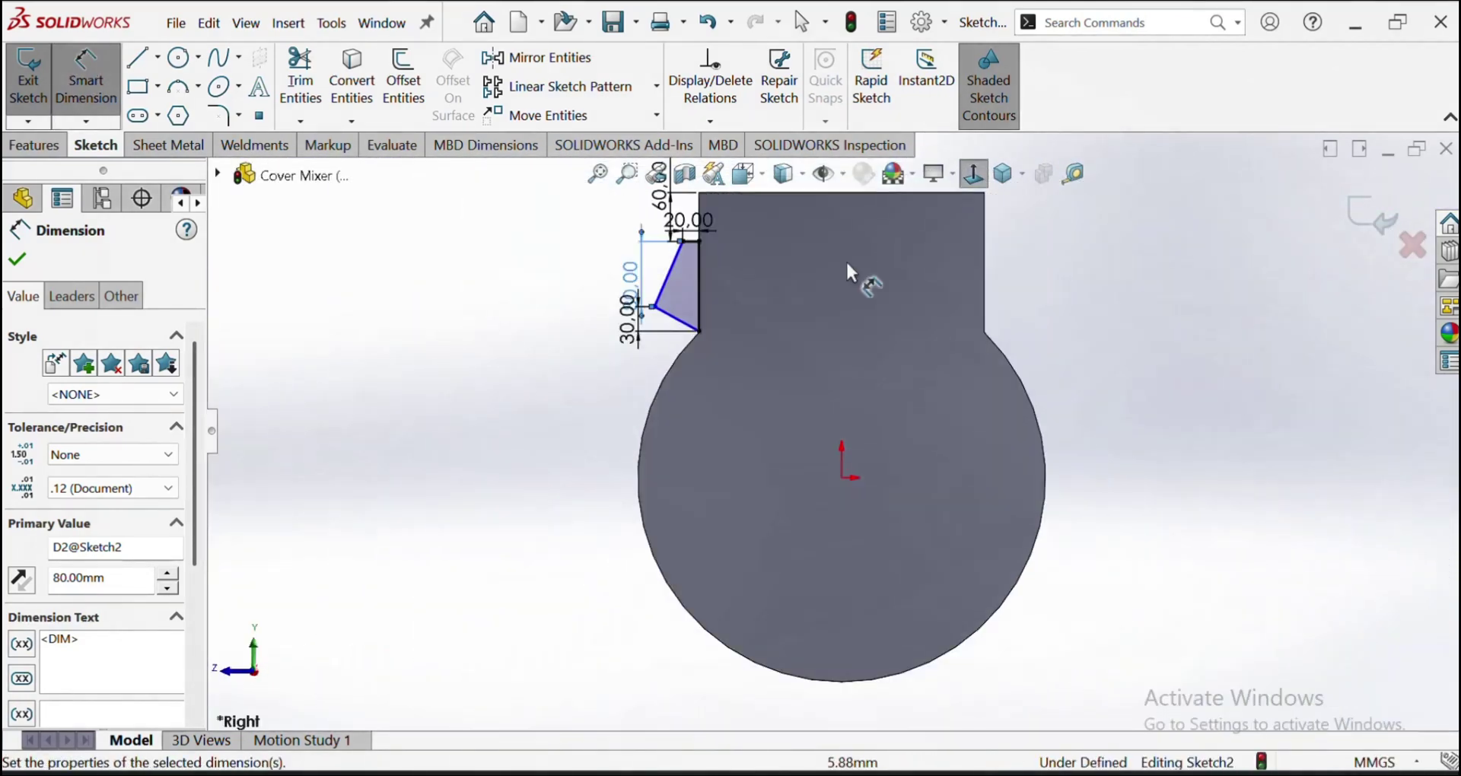
pyautogui.scroll(-4, 733, 334)
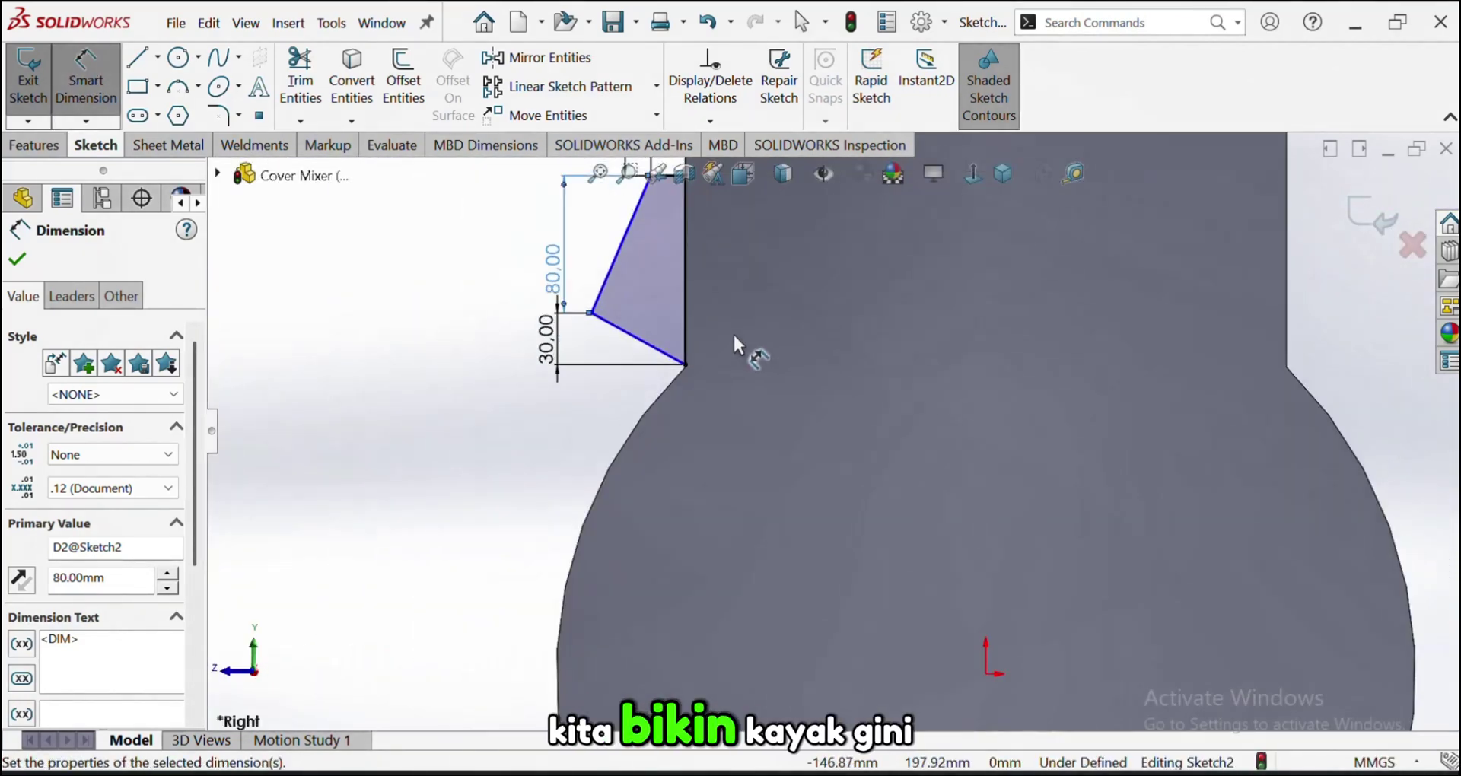
pyautogui.click(623, 340)
pyautogui.click(604, 439)
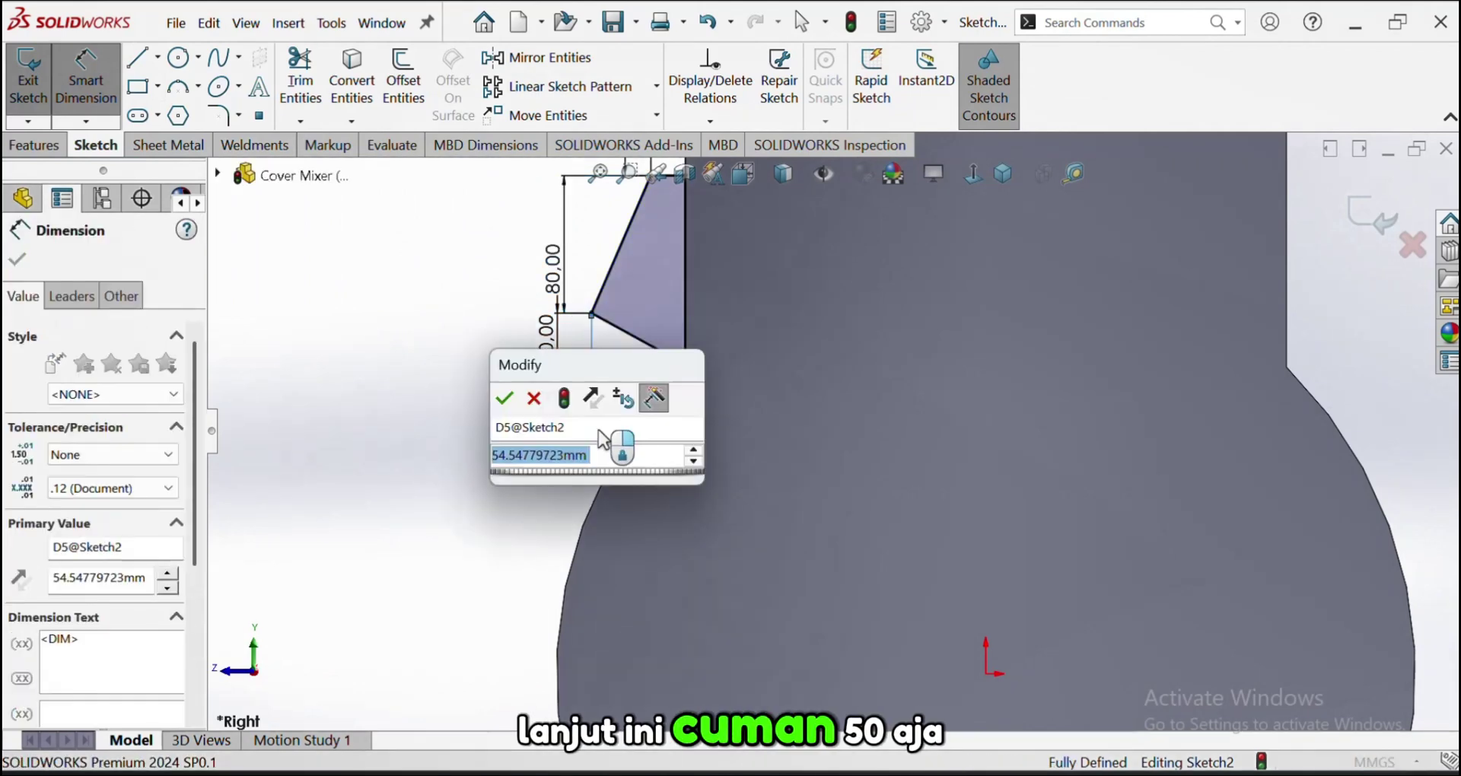
pyautogui.write('50')
pyautogui.press('Return')
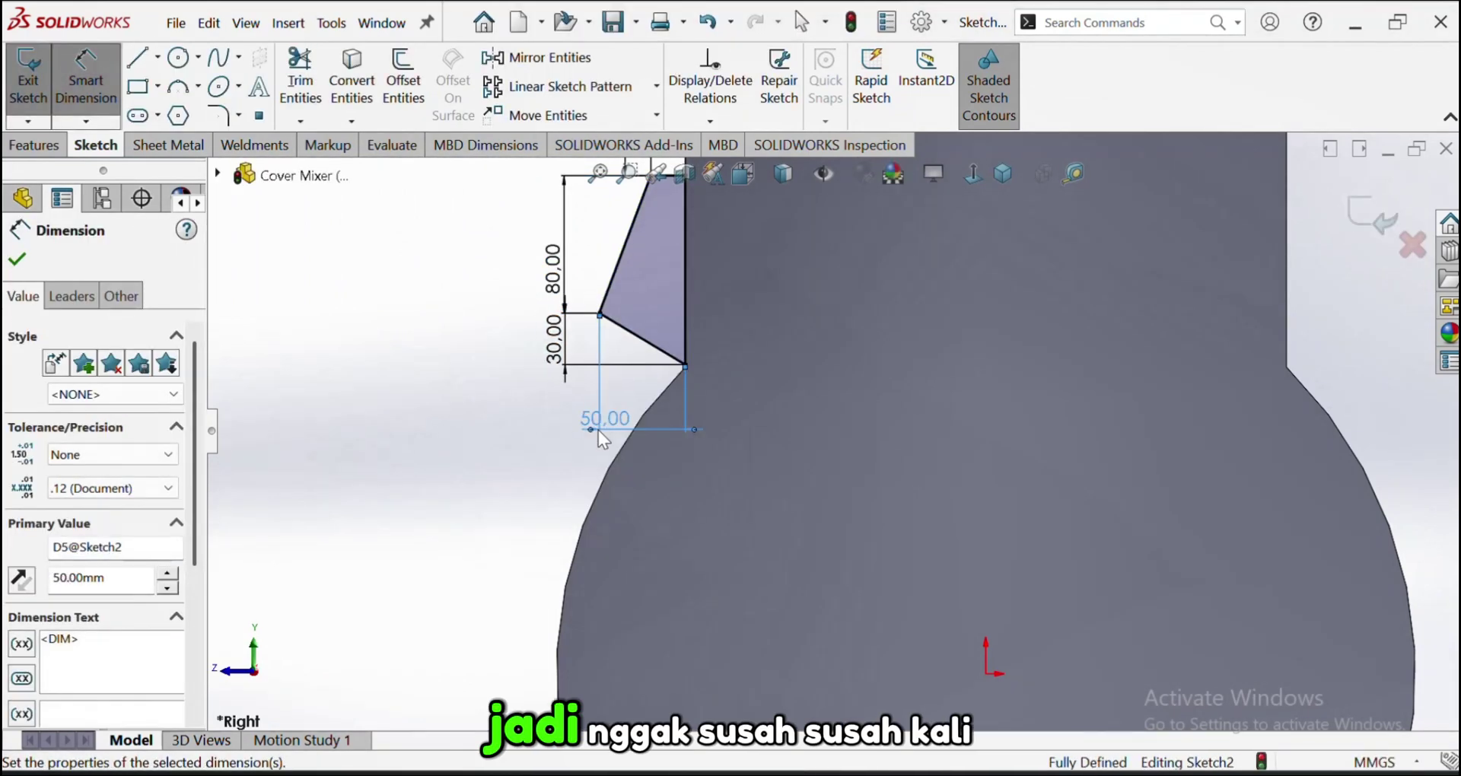
# Set the profile's top edge length to 10 mm and the lower slanted edge's horizontal span to 40 mm
pyautogui.scroll(4, 723, 280)
pyautogui.scroll(-4, 738, 295)
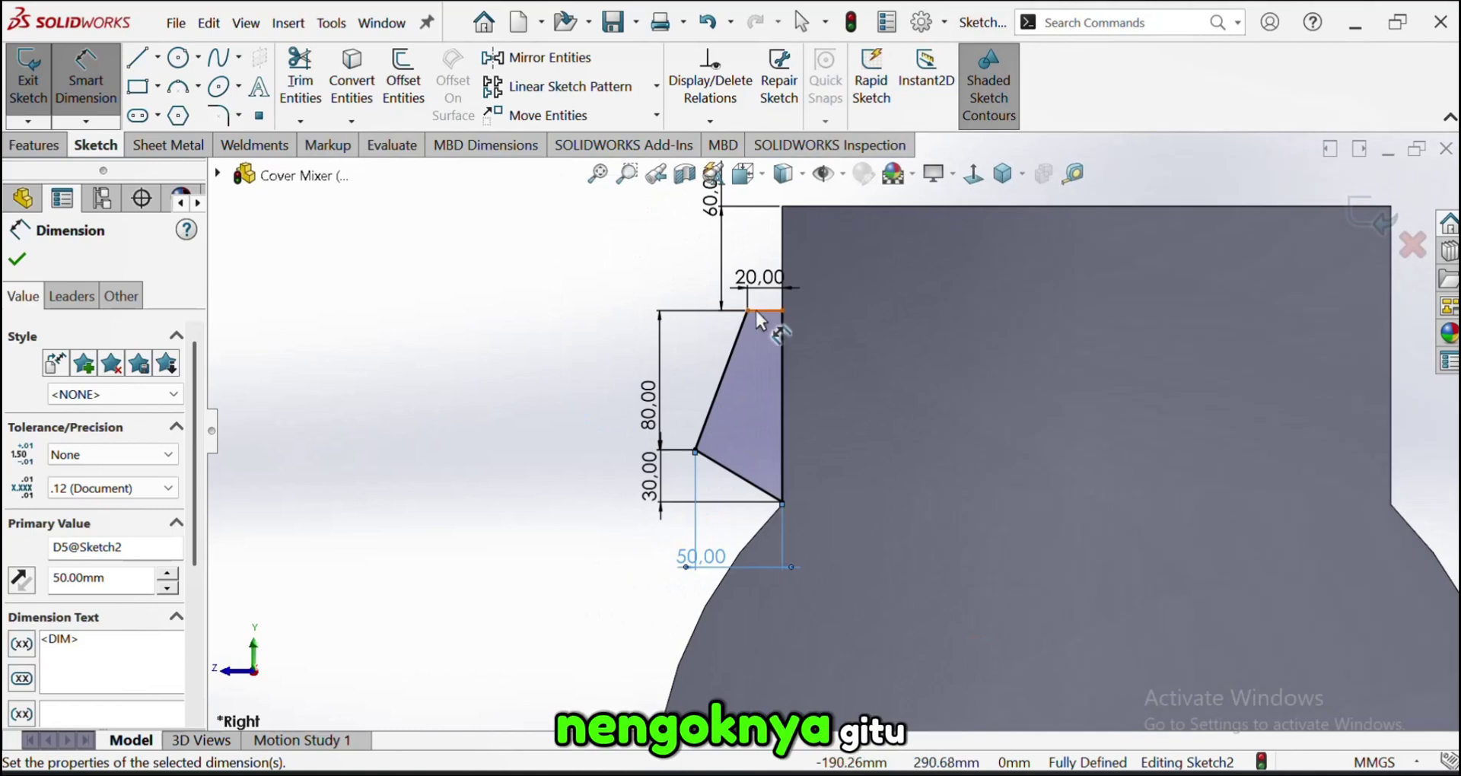
pyautogui.scroll(-2, 756, 311)
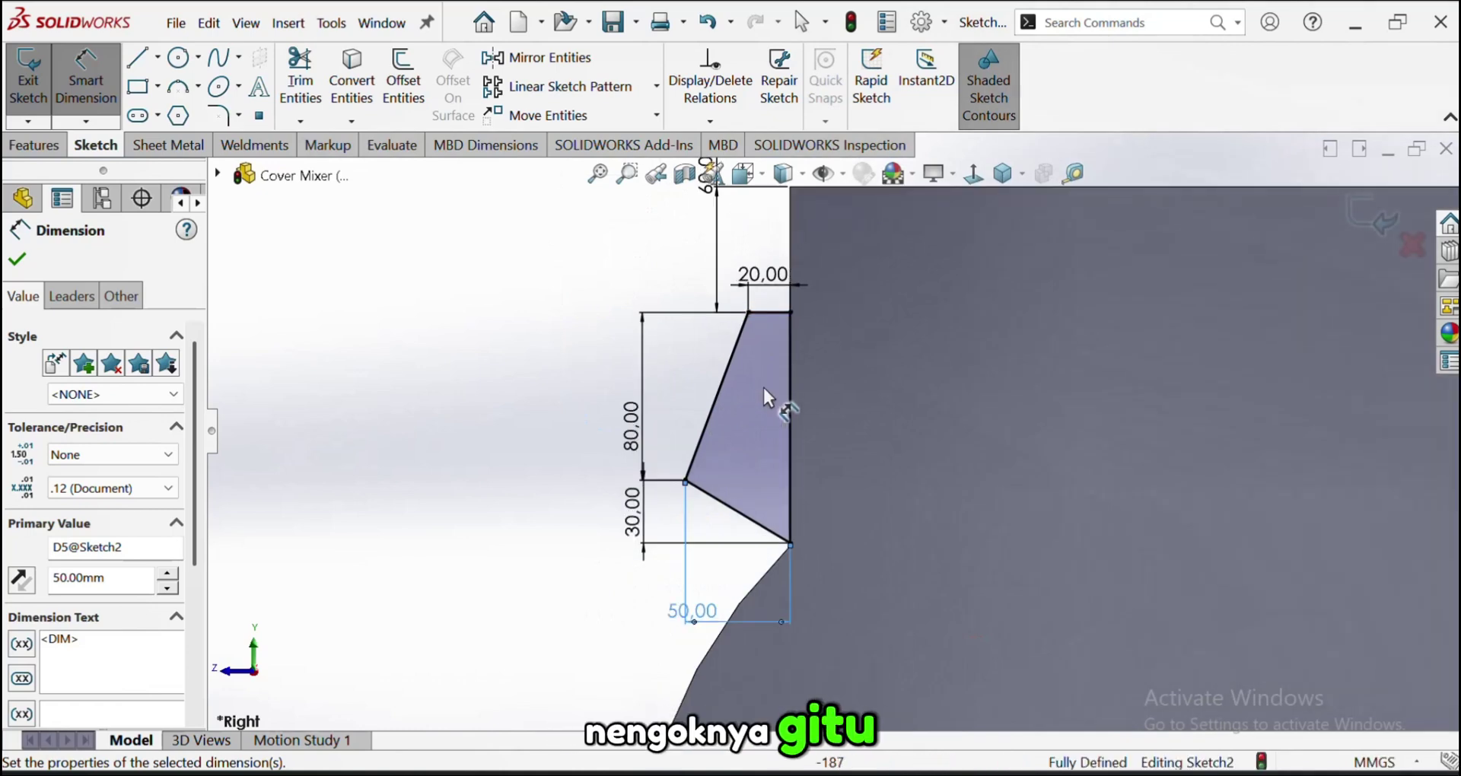
pyautogui.doubleClick(768, 280)
pyautogui.press('Return')
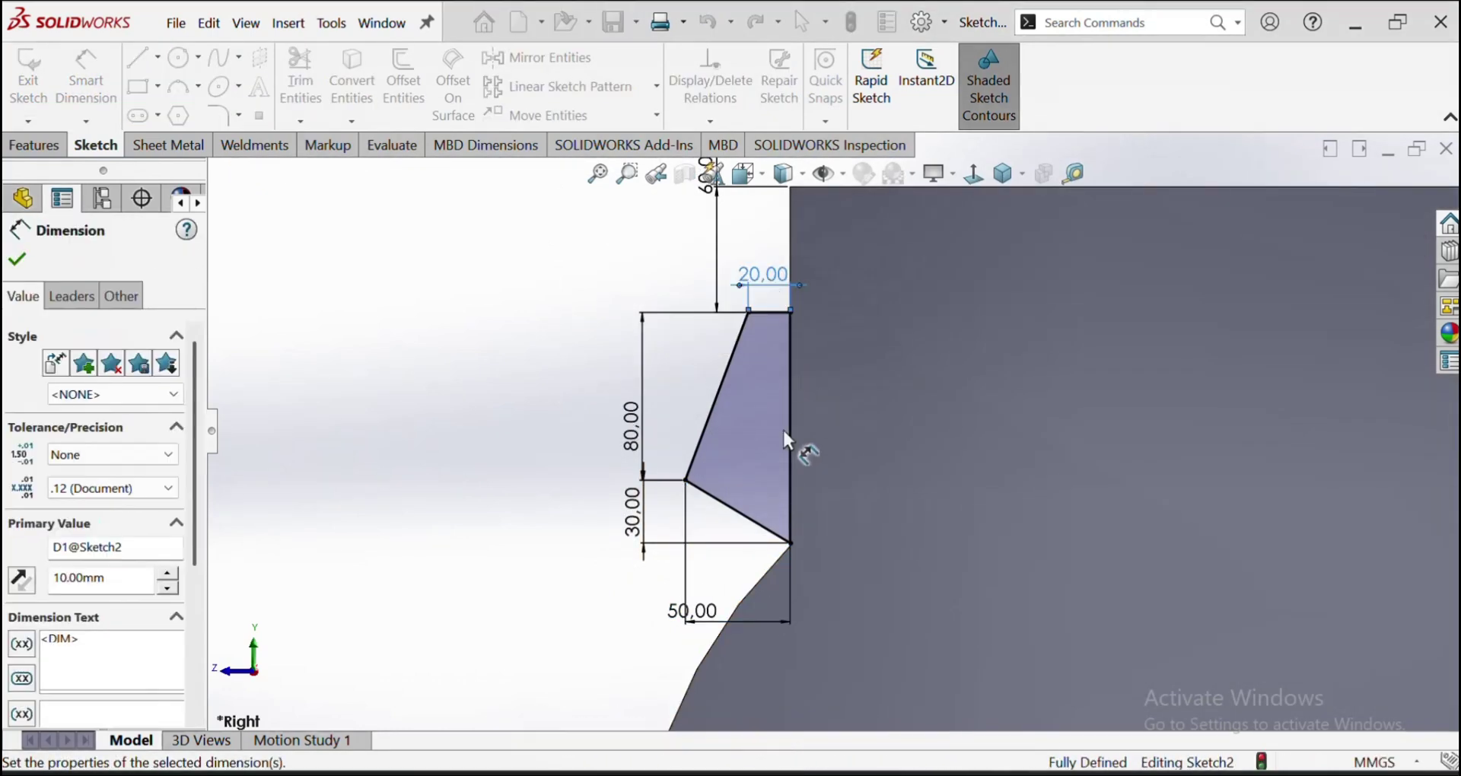
pyautogui.doubleClick(692, 611)
pyautogui.write('4')
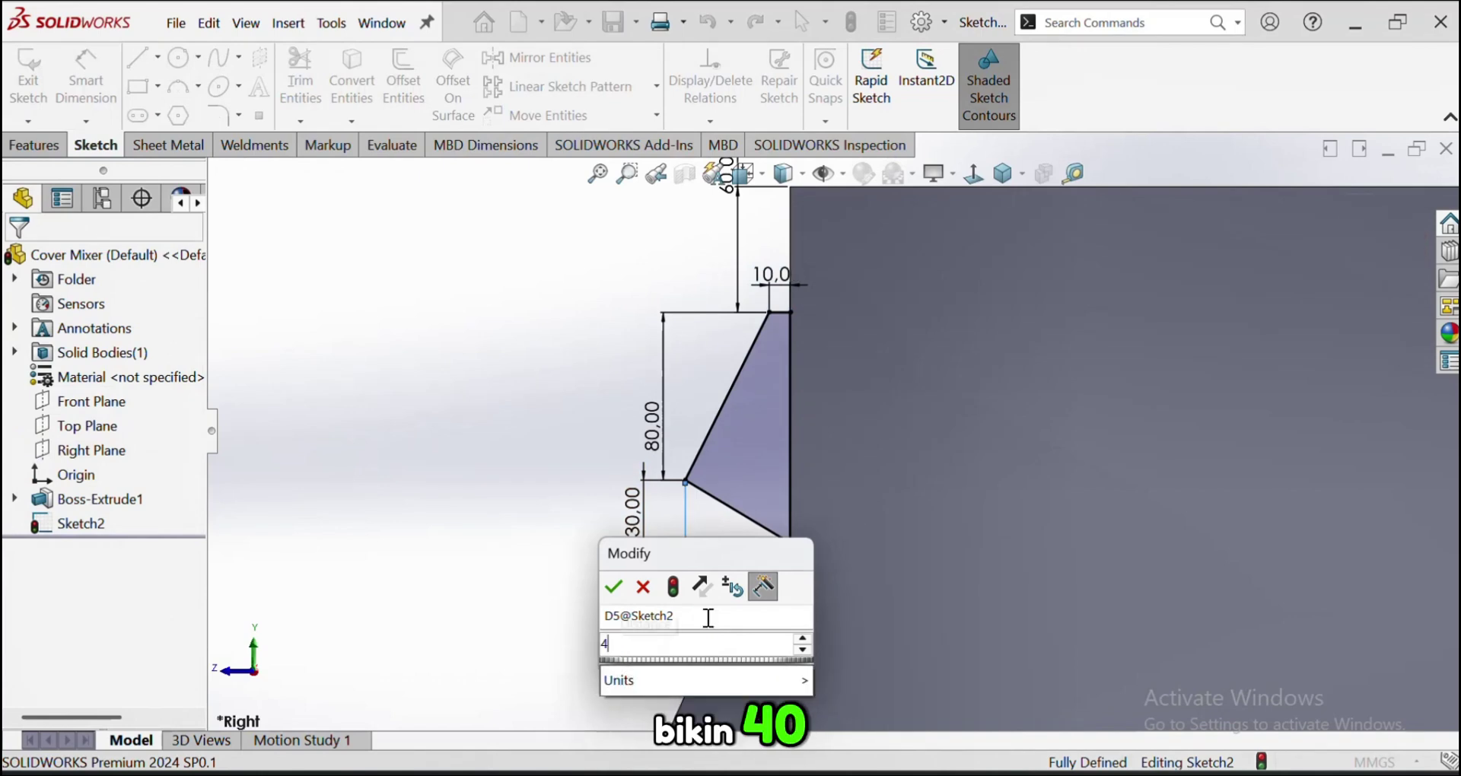
pyautogui.write('0')
pyautogui.press('Return')
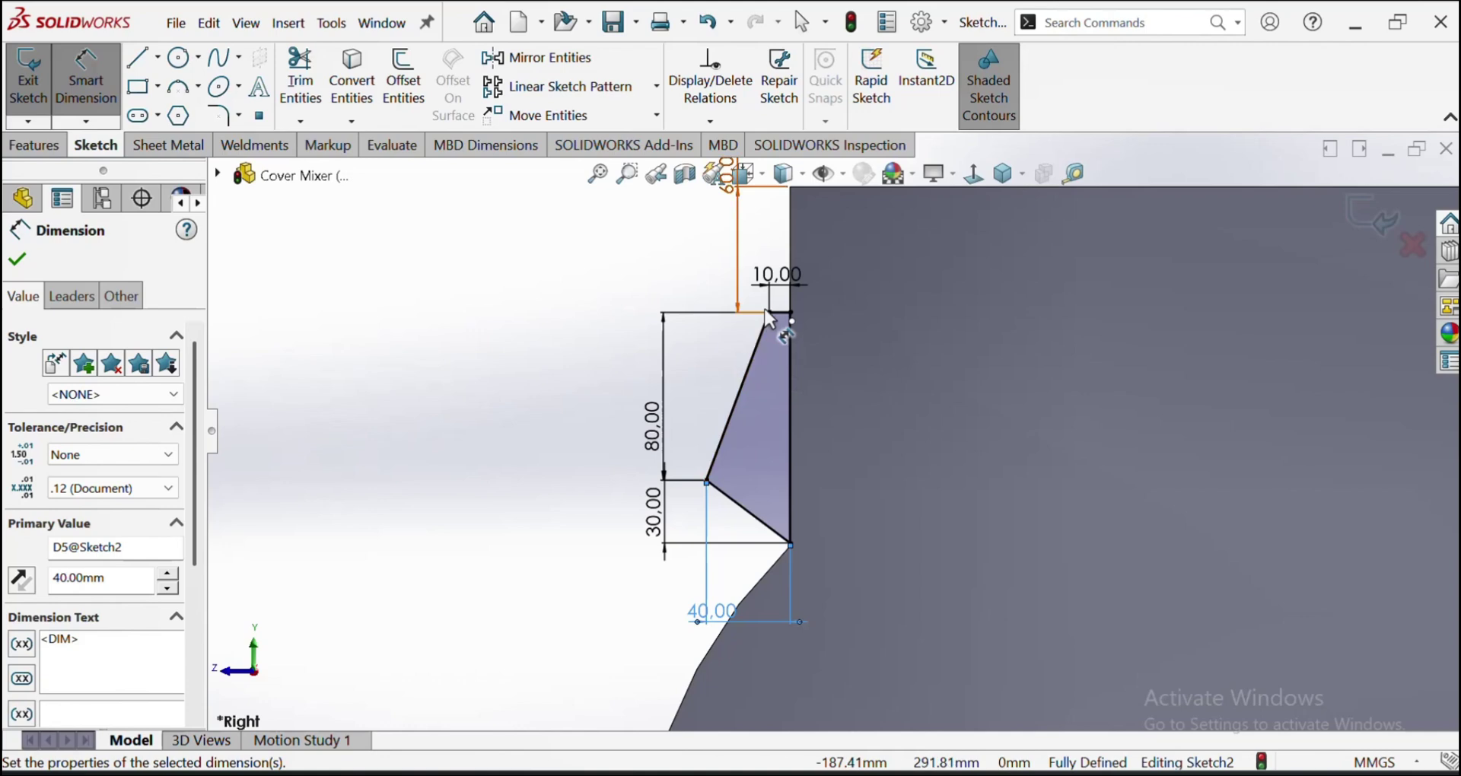
# Set the profile's distance below the body's top edge to 50 mm
pyautogui.scroll(-1, 765, 361)
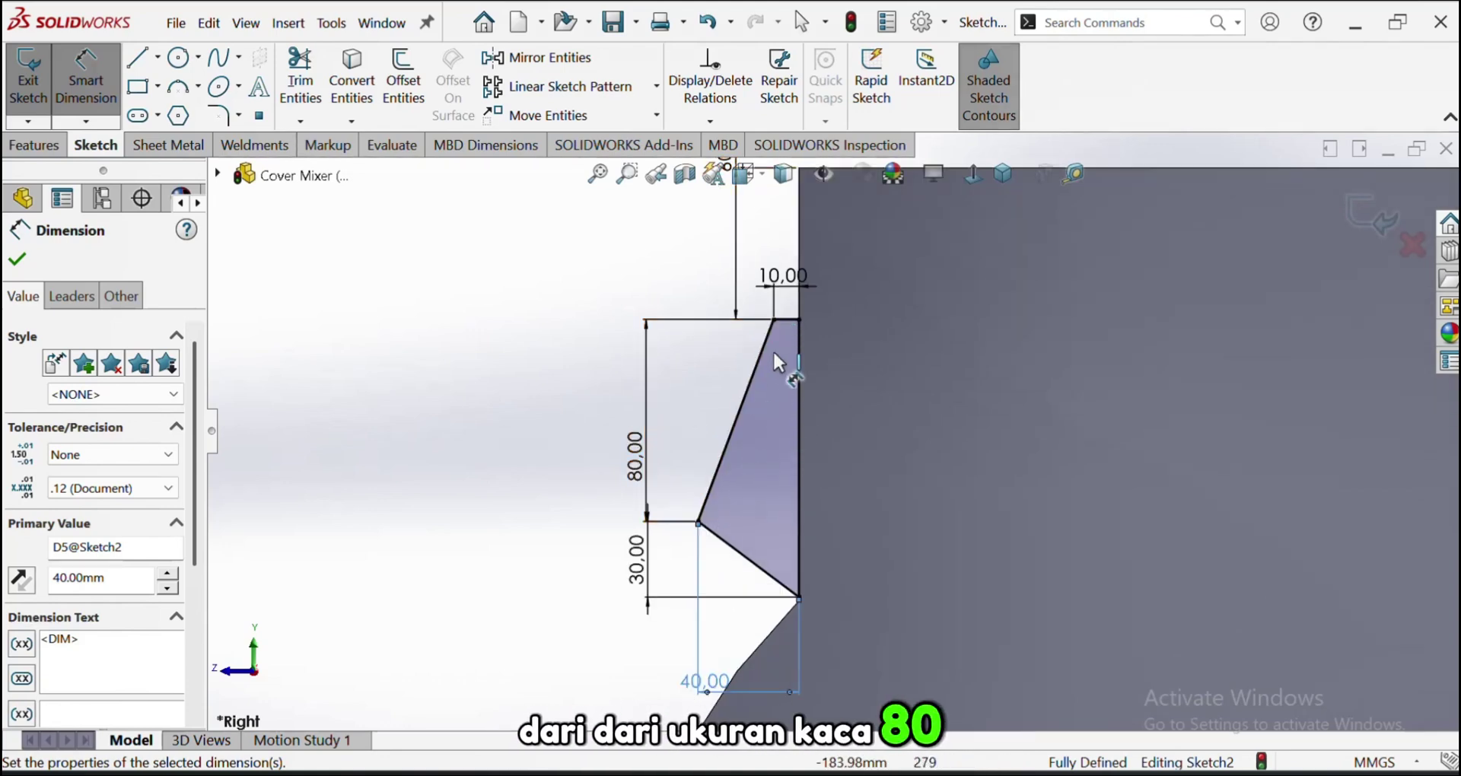
pyautogui.scroll(3, 788, 464)
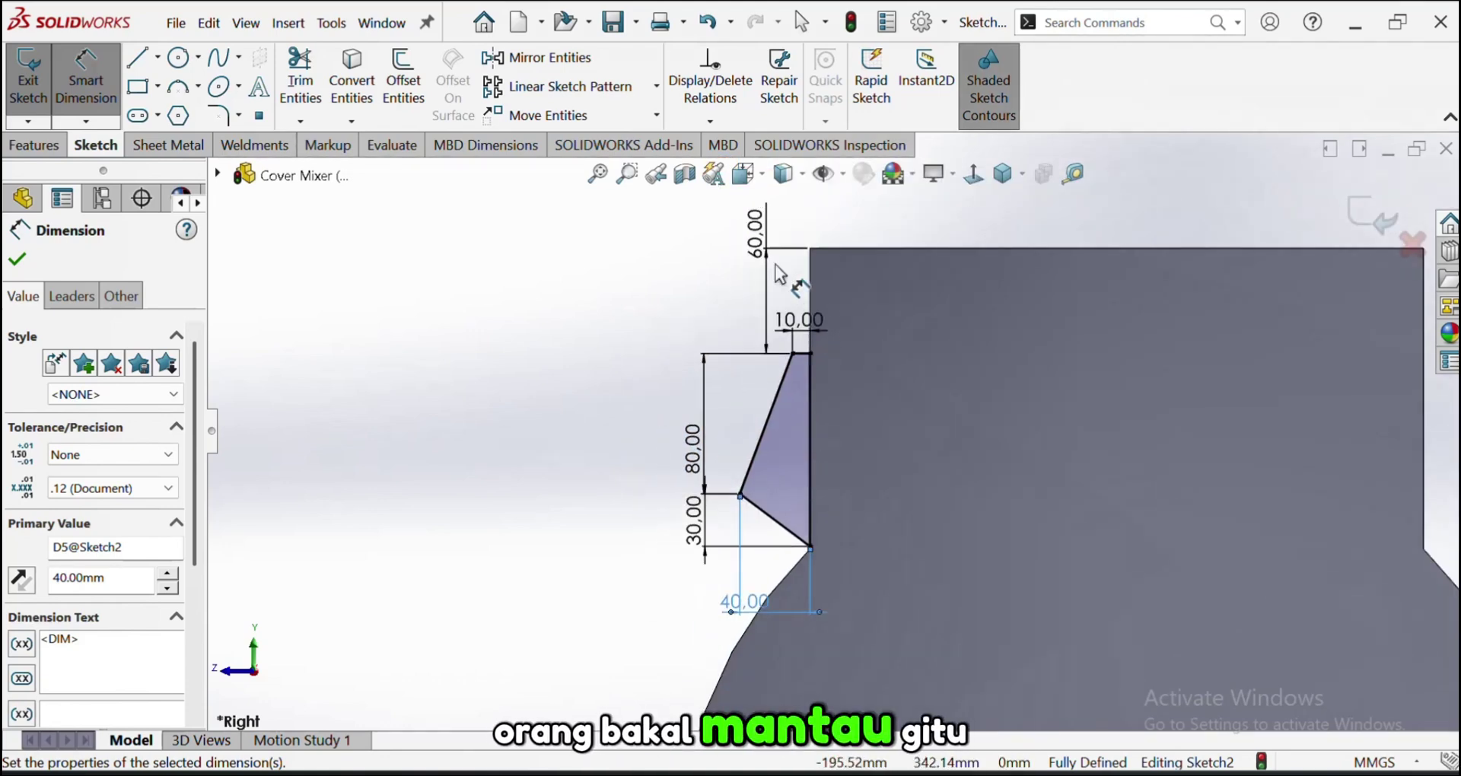
pyautogui.doubleClick(757, 232)
pyautogui.write('50')
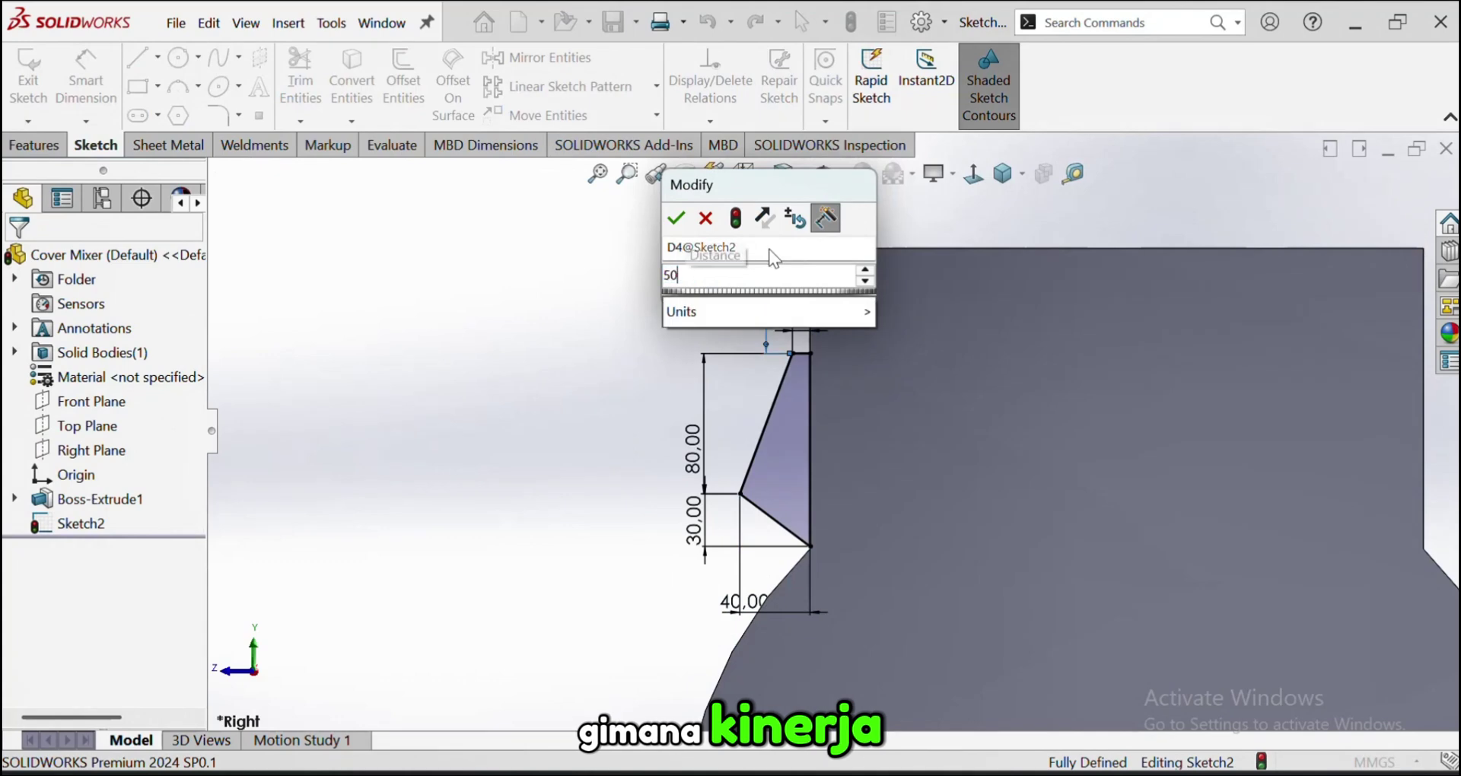
pyautogui.press('Return')
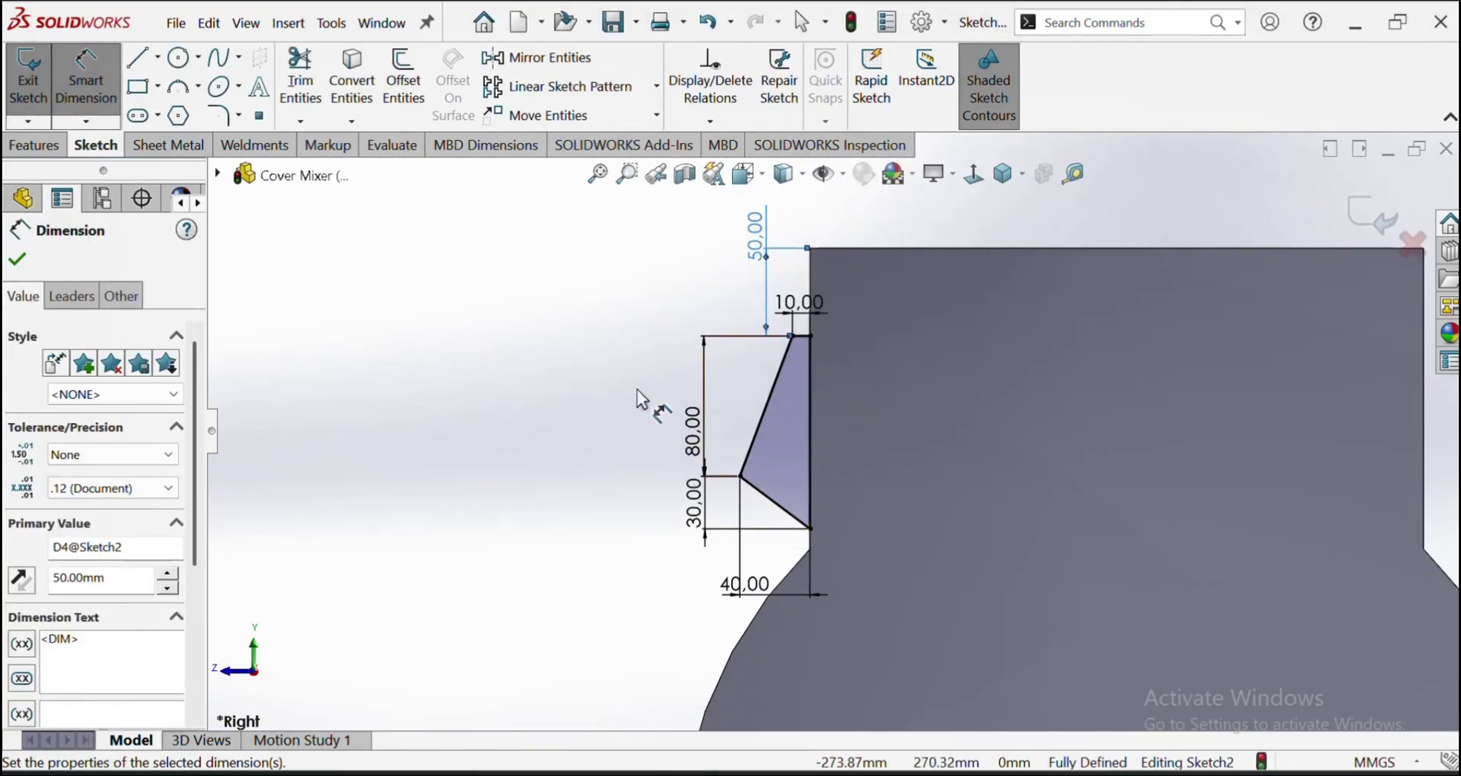
# Start a Mid Plane boss extrusion of the window profile, trying a depth of 500 mm and then 400 mm
pyautogui.click(33, 144)
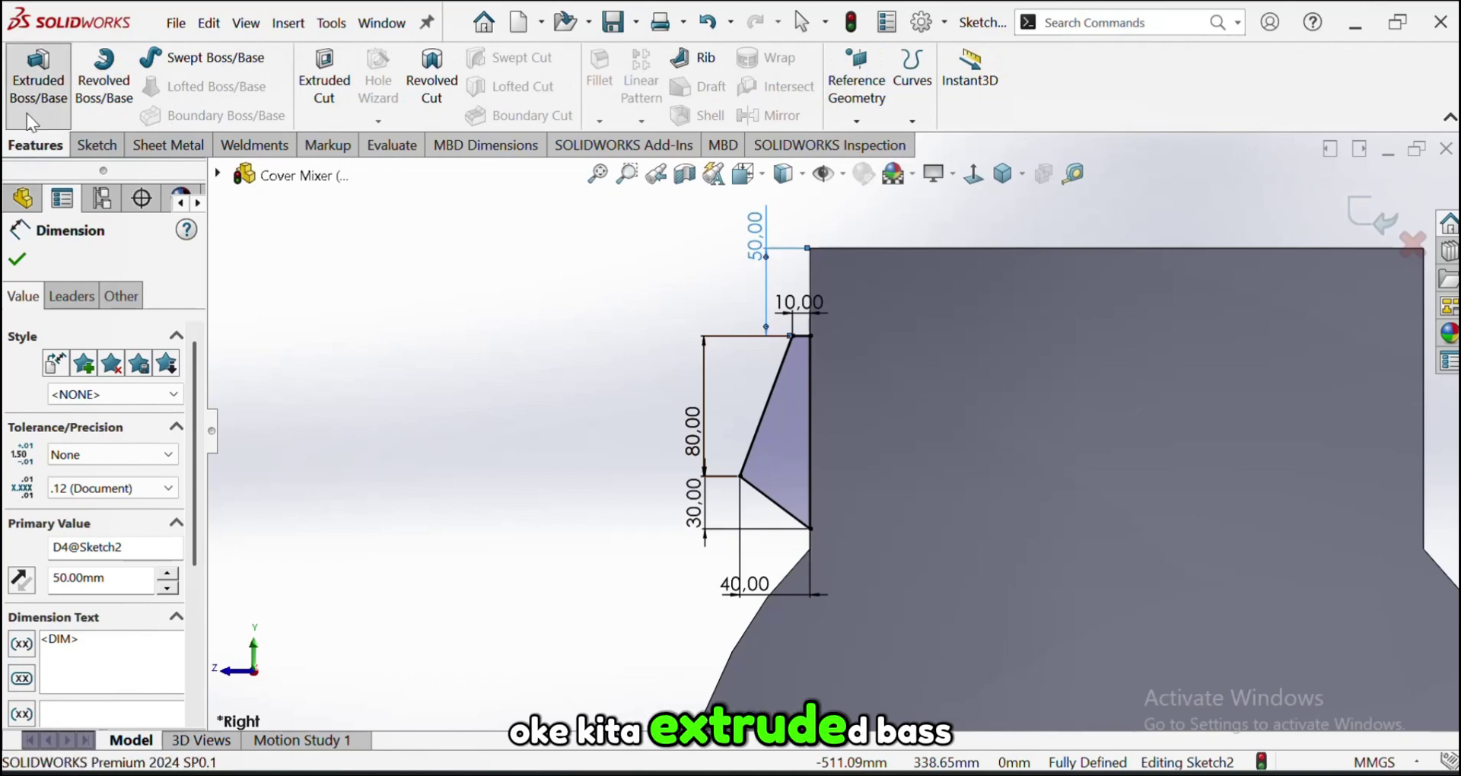
pyautogui.click(26, 112)
pyautogui.scroll(-3, 814, 493)
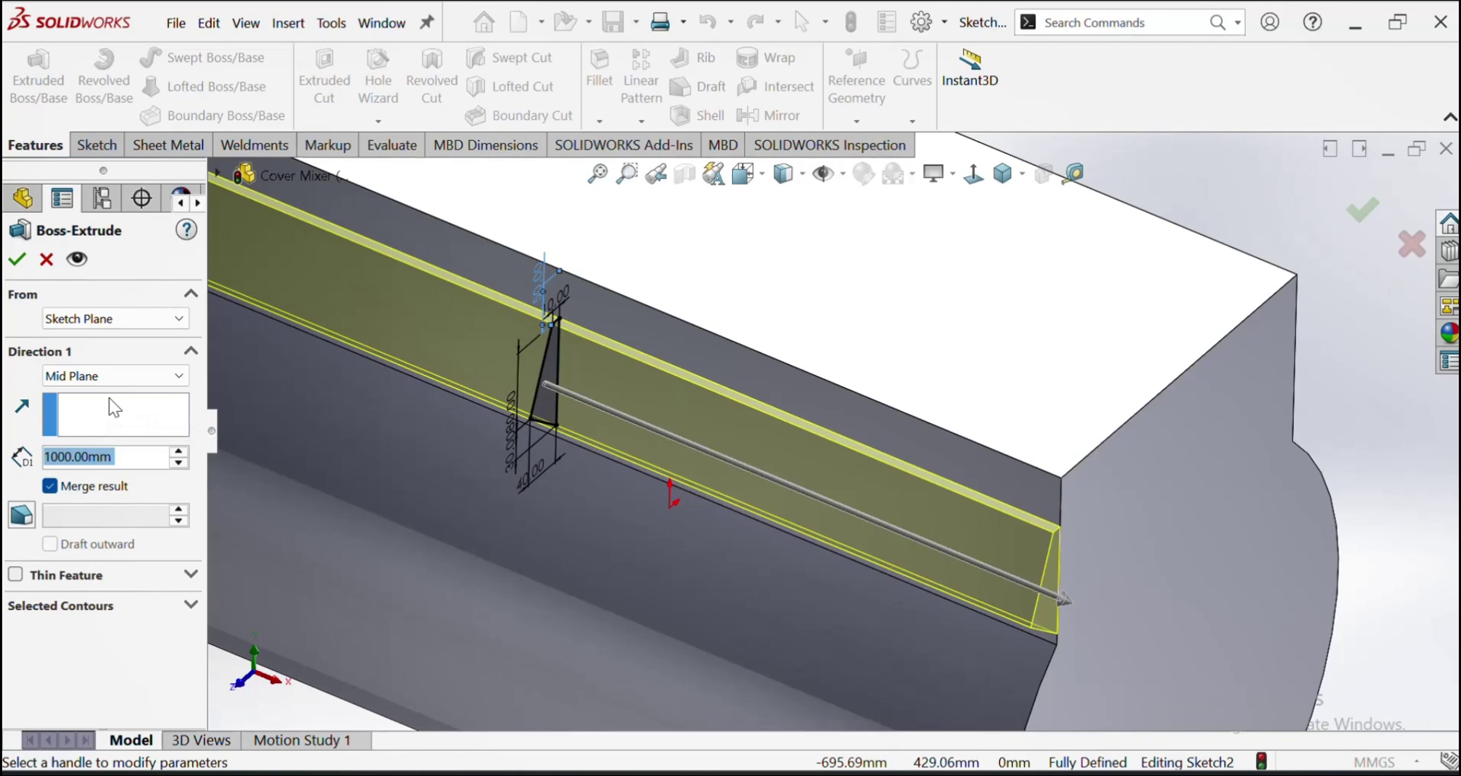
pyautogui.write('500')
pyautogui.press('Return')
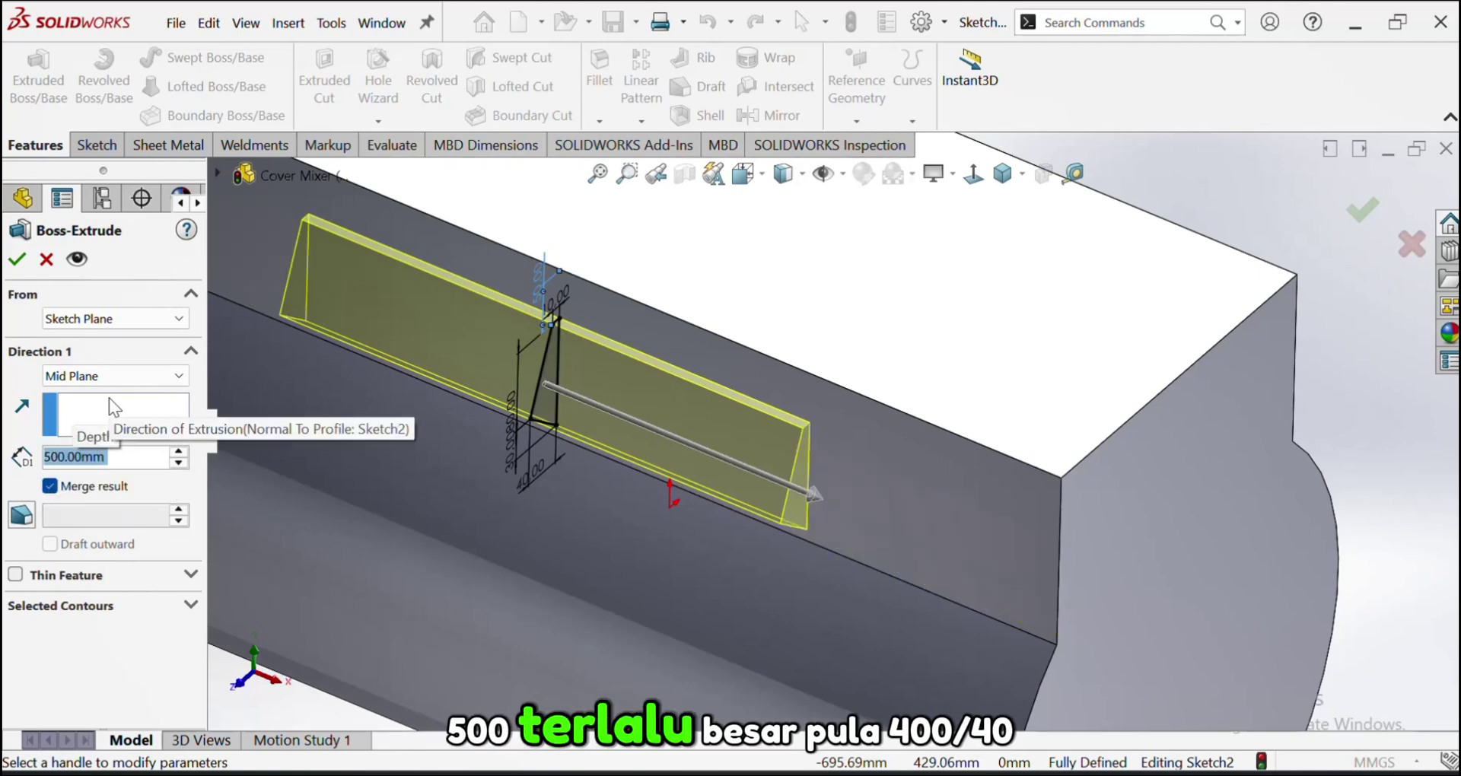
pyautogui.write('400')
pyautogui.press('Return')
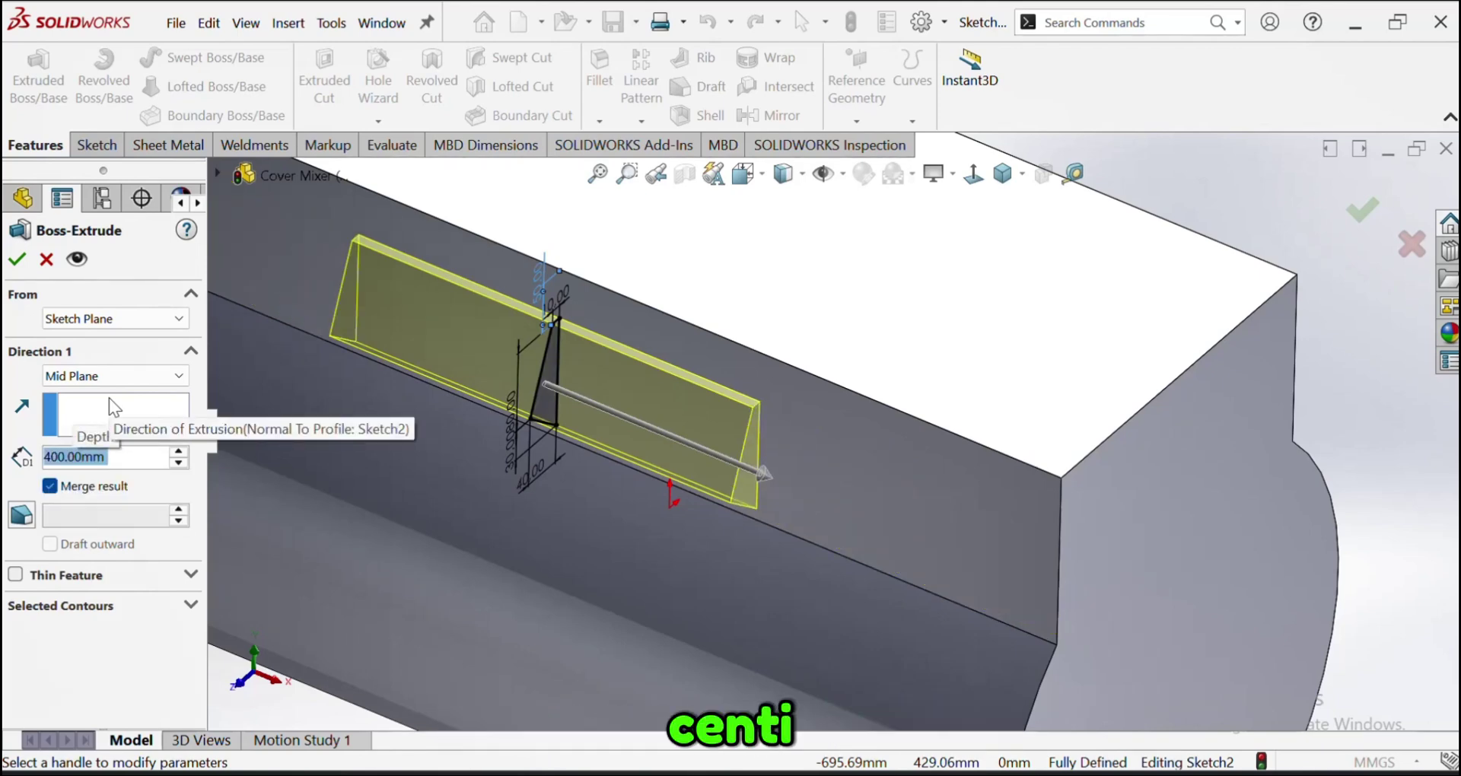
# Try a depth of 300 mm for the window profile's extrusion
pyautogui.scroll(5, 241, 340)
pyautogui.scroll(-5, 669, 322)
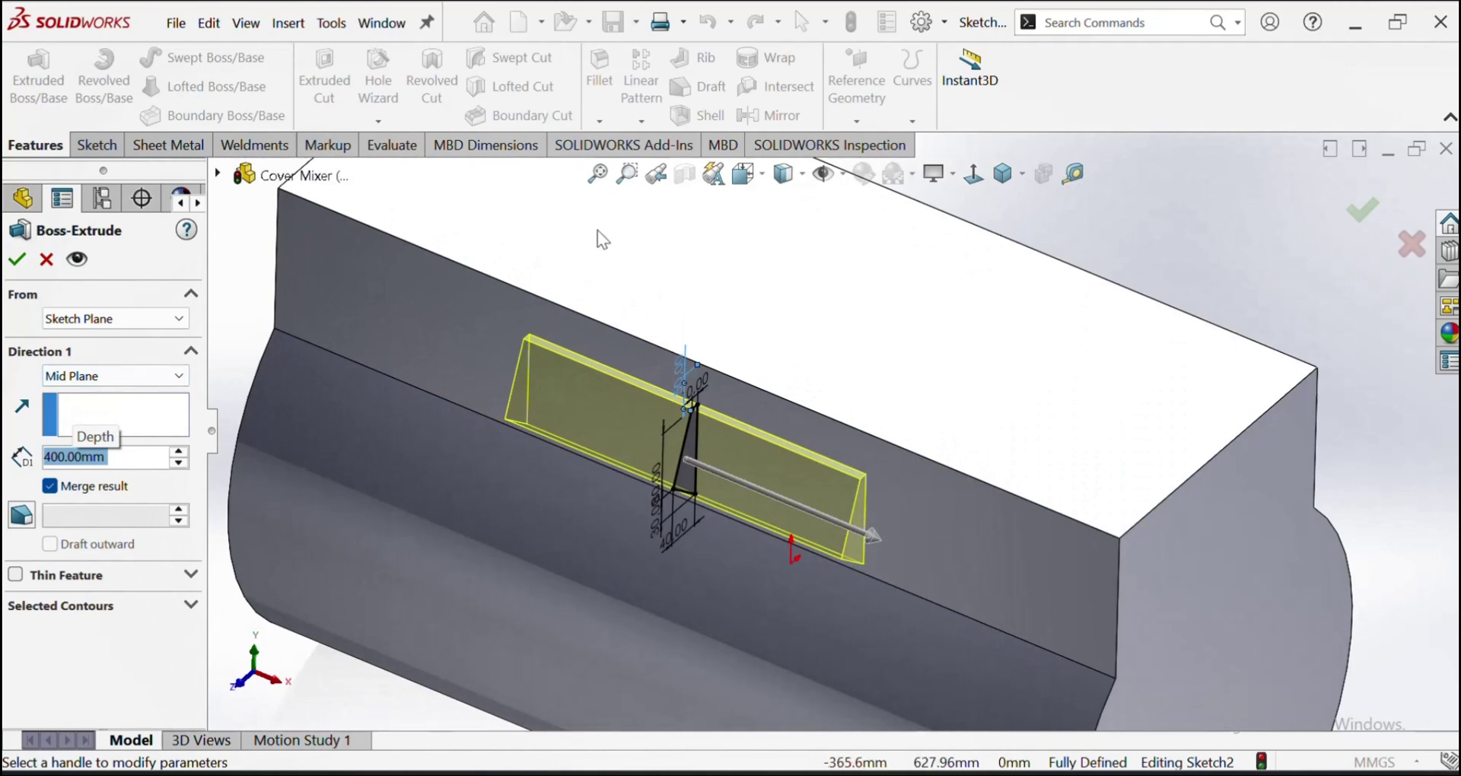
pyautogui.scroll(-2, 769, 513)
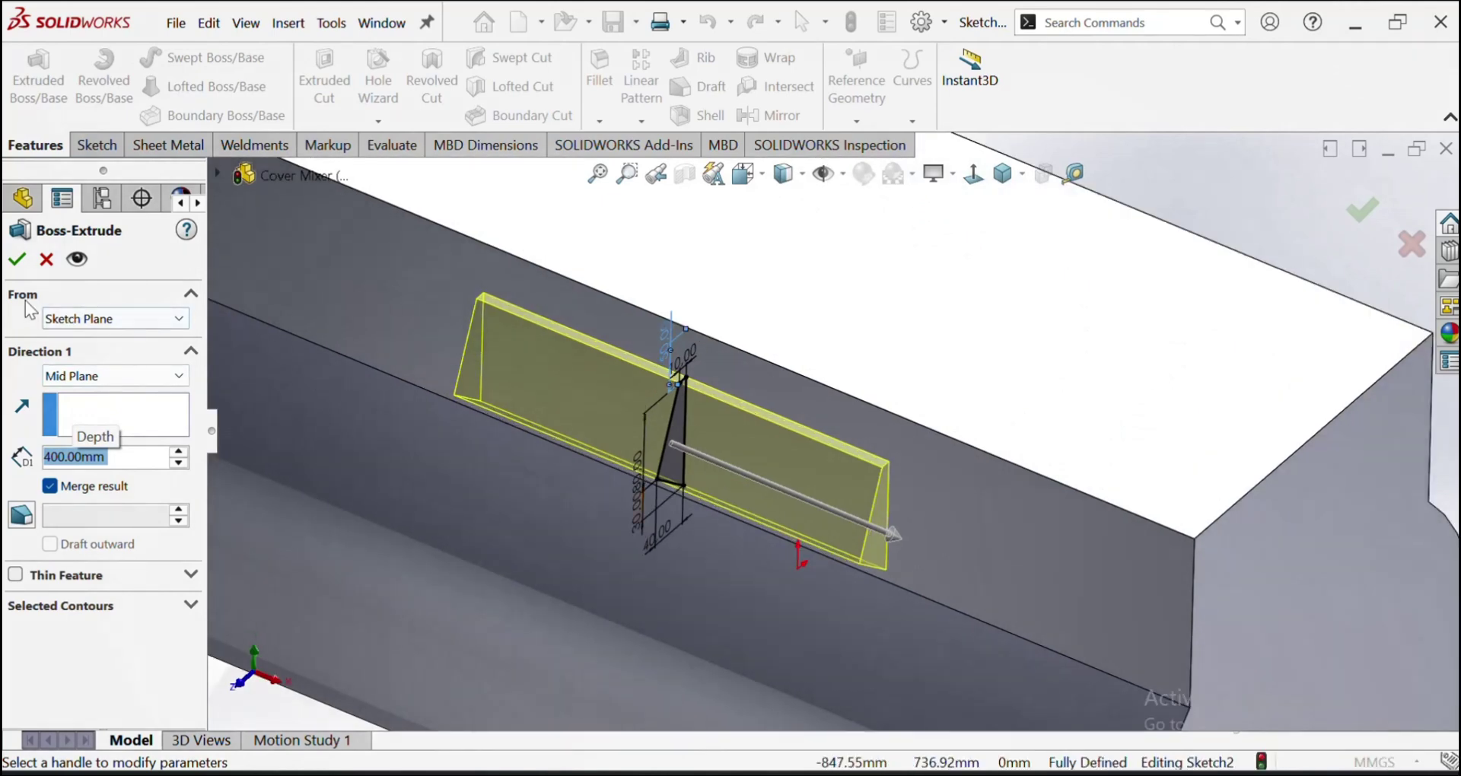
pyautogui.scroll(4, 523, 413)
pyautogui.scroll(-4, 713, 367)
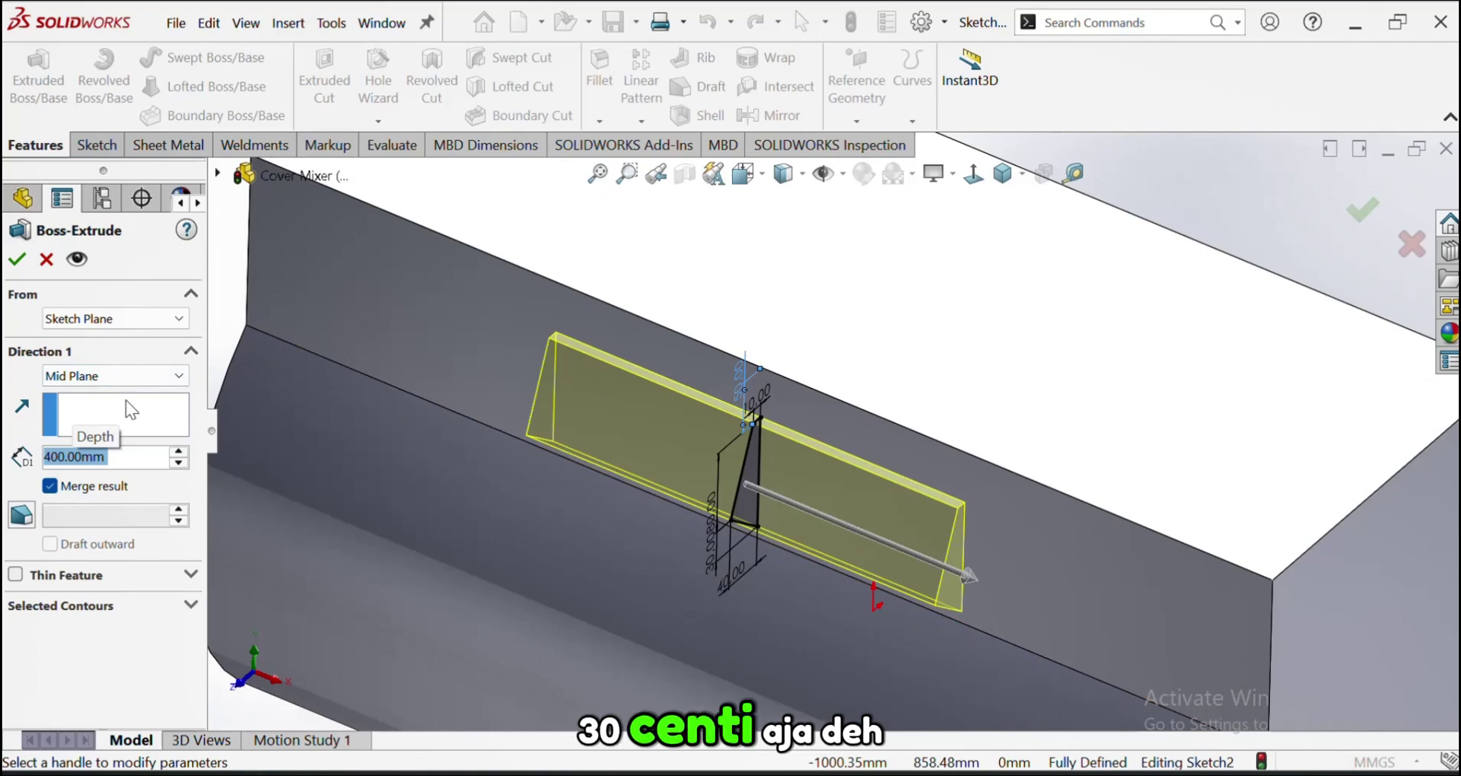
pyautogui.write('300')
pyautogui.press('Return')
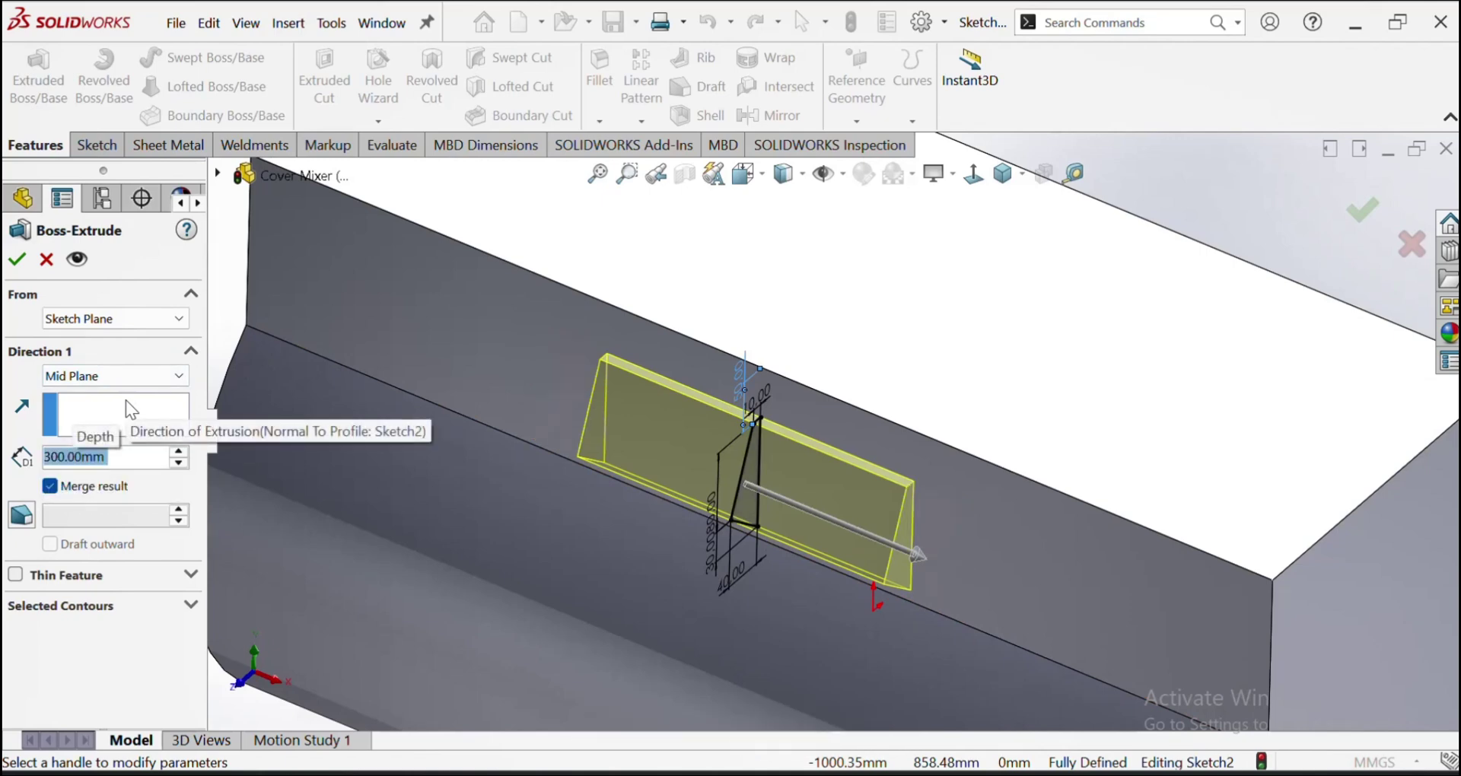
# Extrude the window profile 400 mm about the mid plane, merged with the body
pyautogui.write('400')
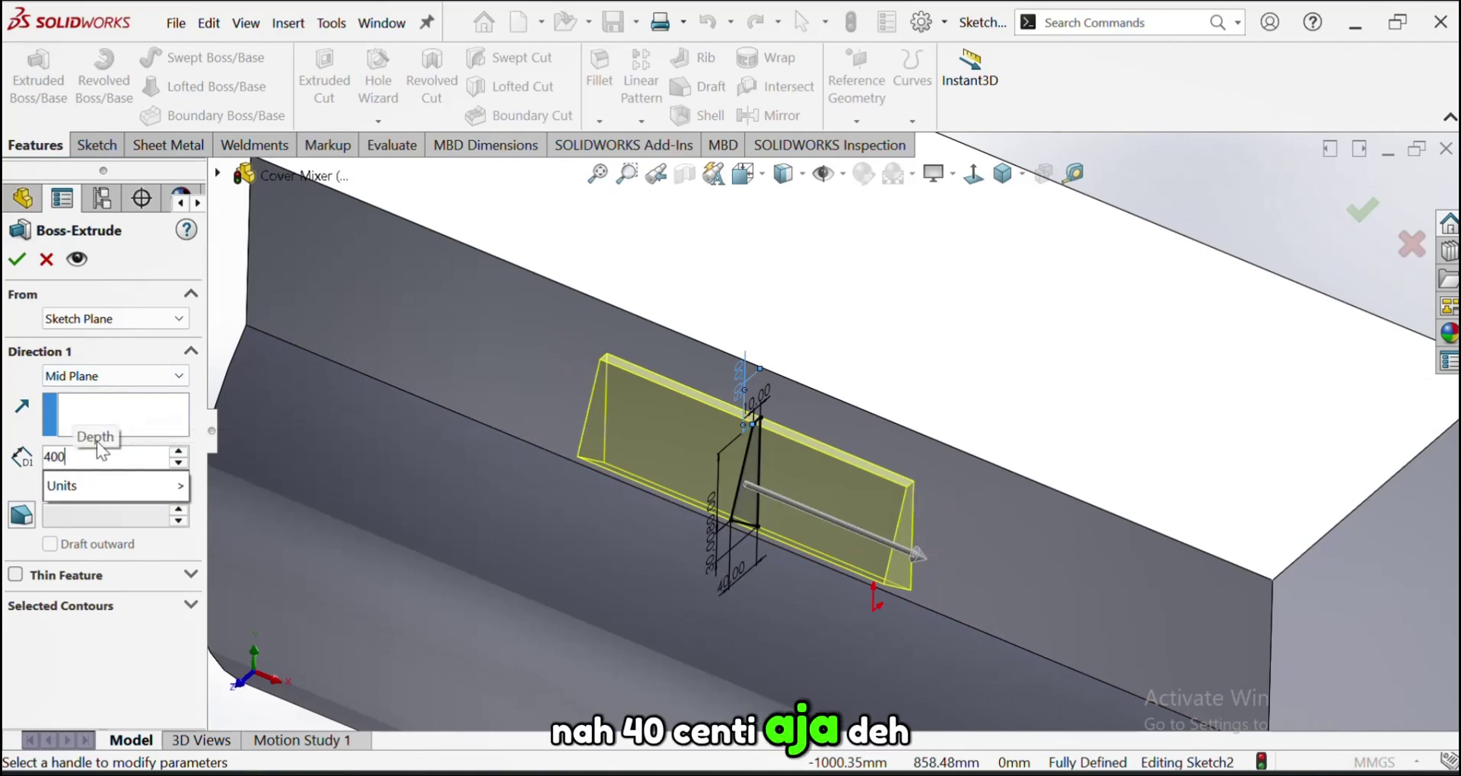
pyautogui.press('Return')
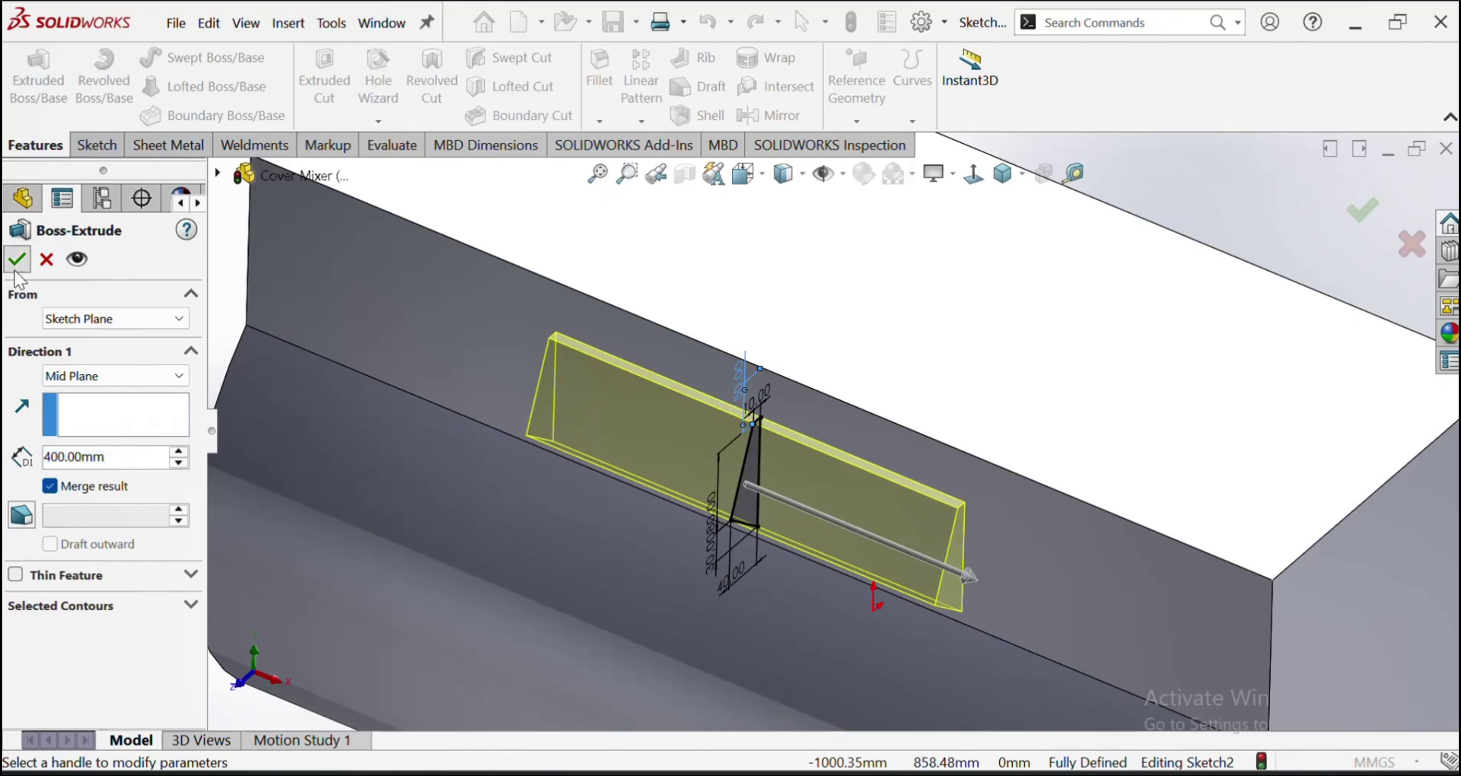
pyautogui.click(17, 263)
# Start a Shell on the body and select its flat upper face as the face to remove
pyautogui.moveTo(457, 532); pyautogui.dragTo(1249, 411, button='middle')
pyautogui.scroll(-2, 837, 417)
pyautogui.scroll(2, 873, 419)
pyautogui.scroll(-2, 676, 383)
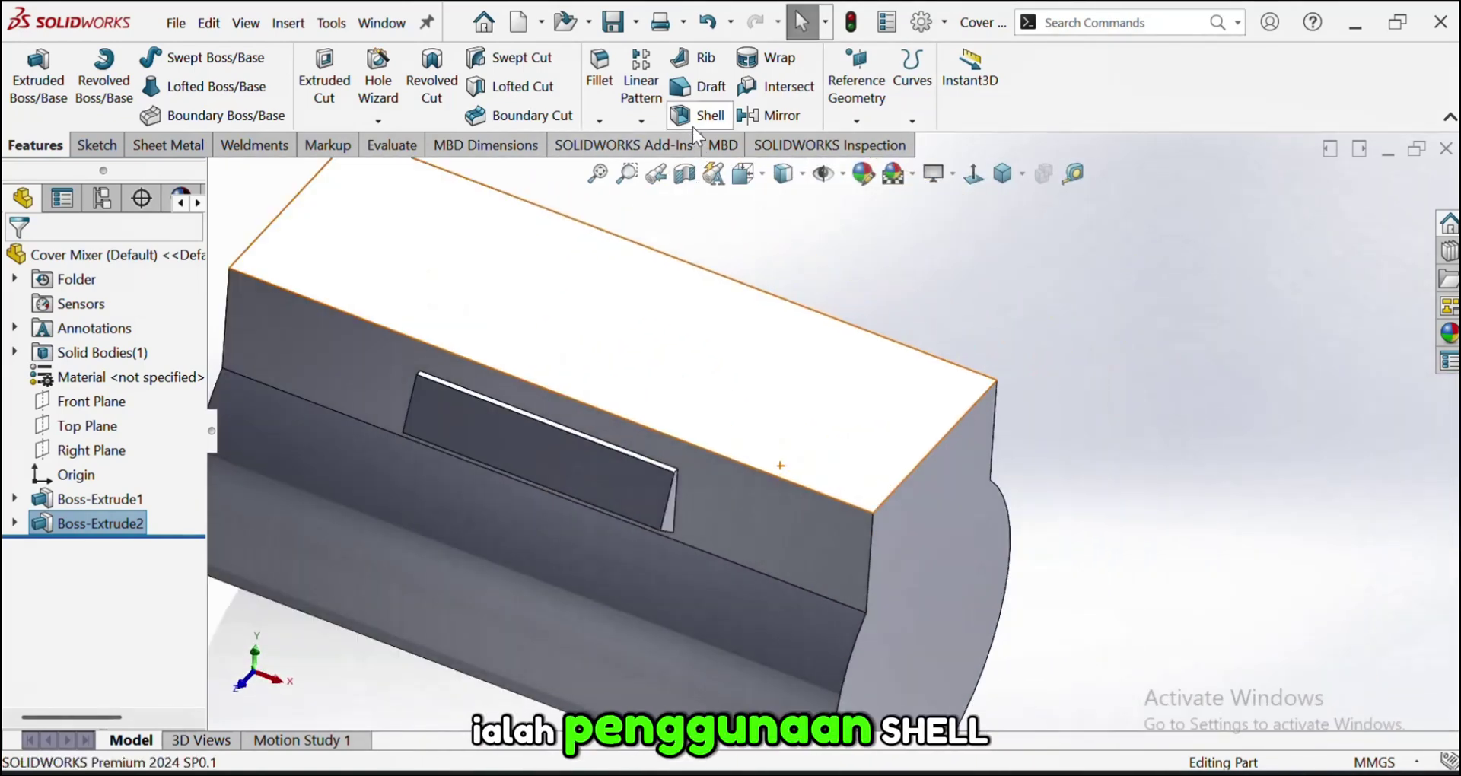
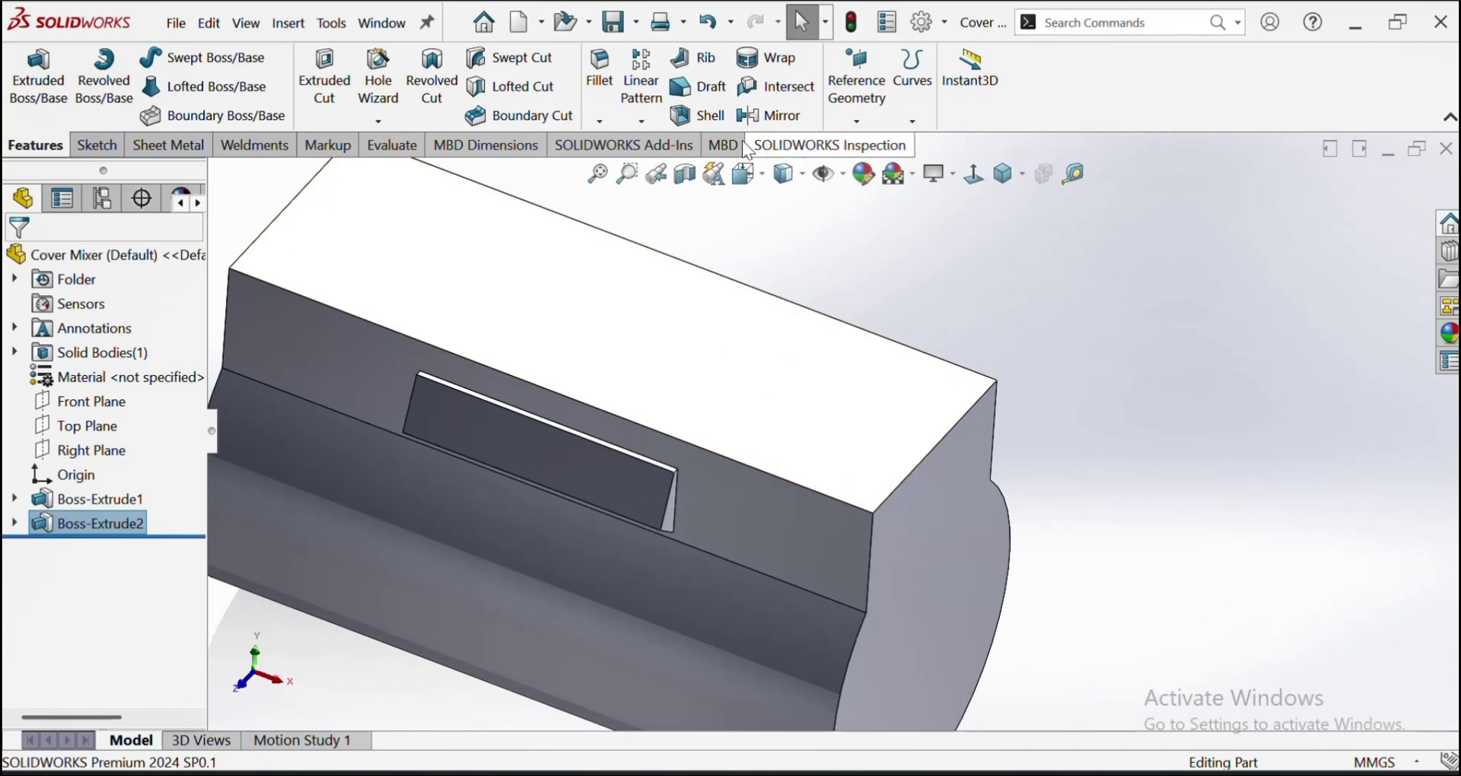
pyautogui.click(714, 119)
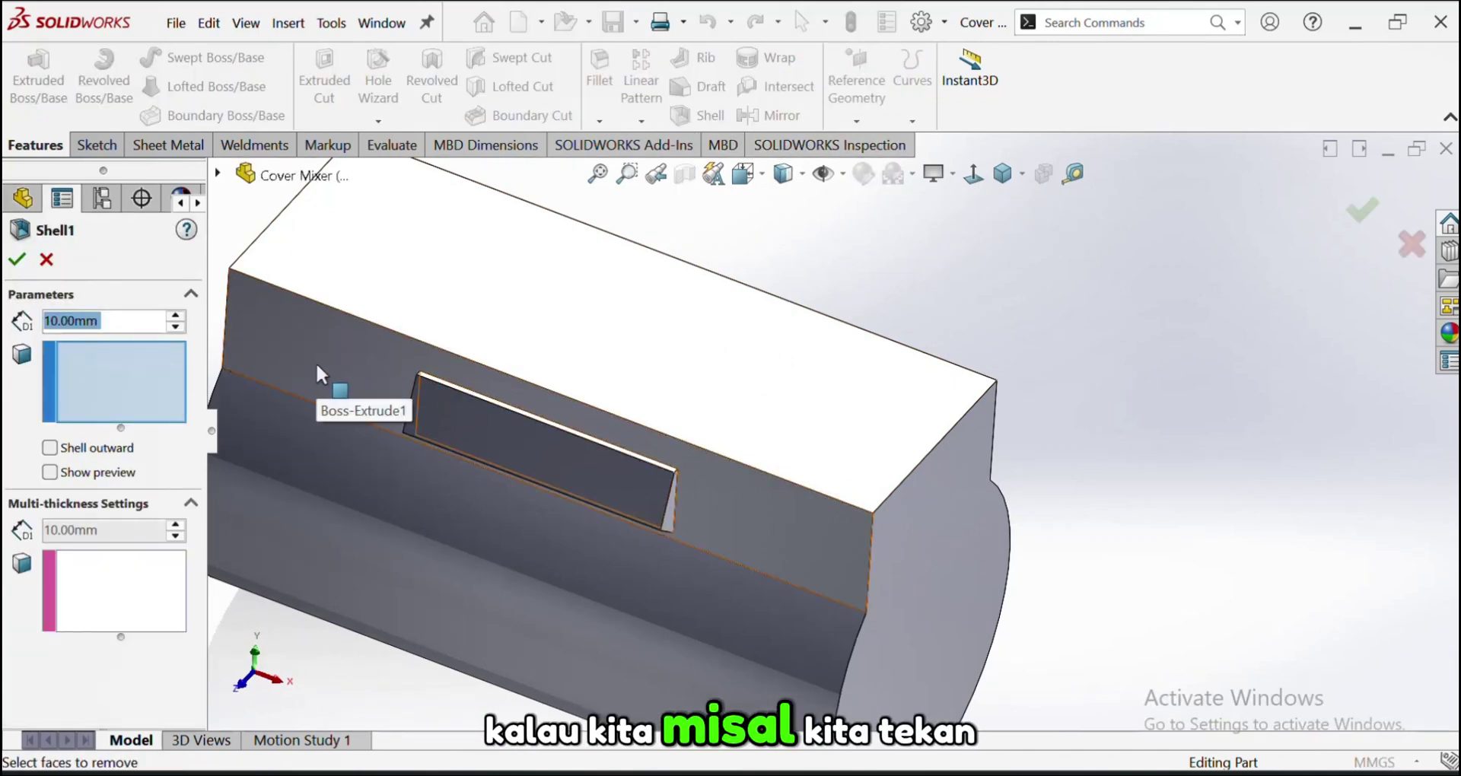
pyautogui.click(568, 339)
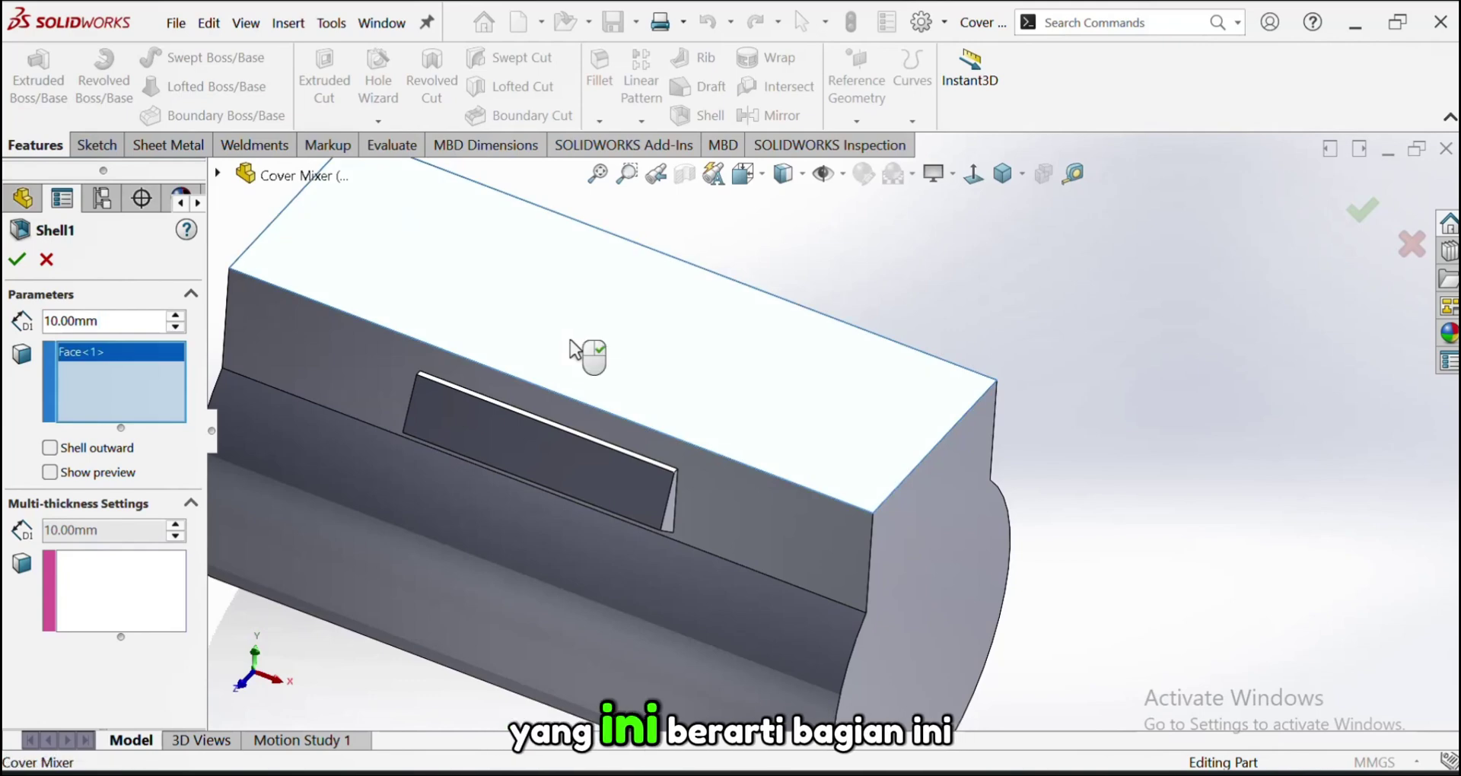
pyautogui.moveTo(569, 340); pyautogui.dragTo(571, 424, button='middle')
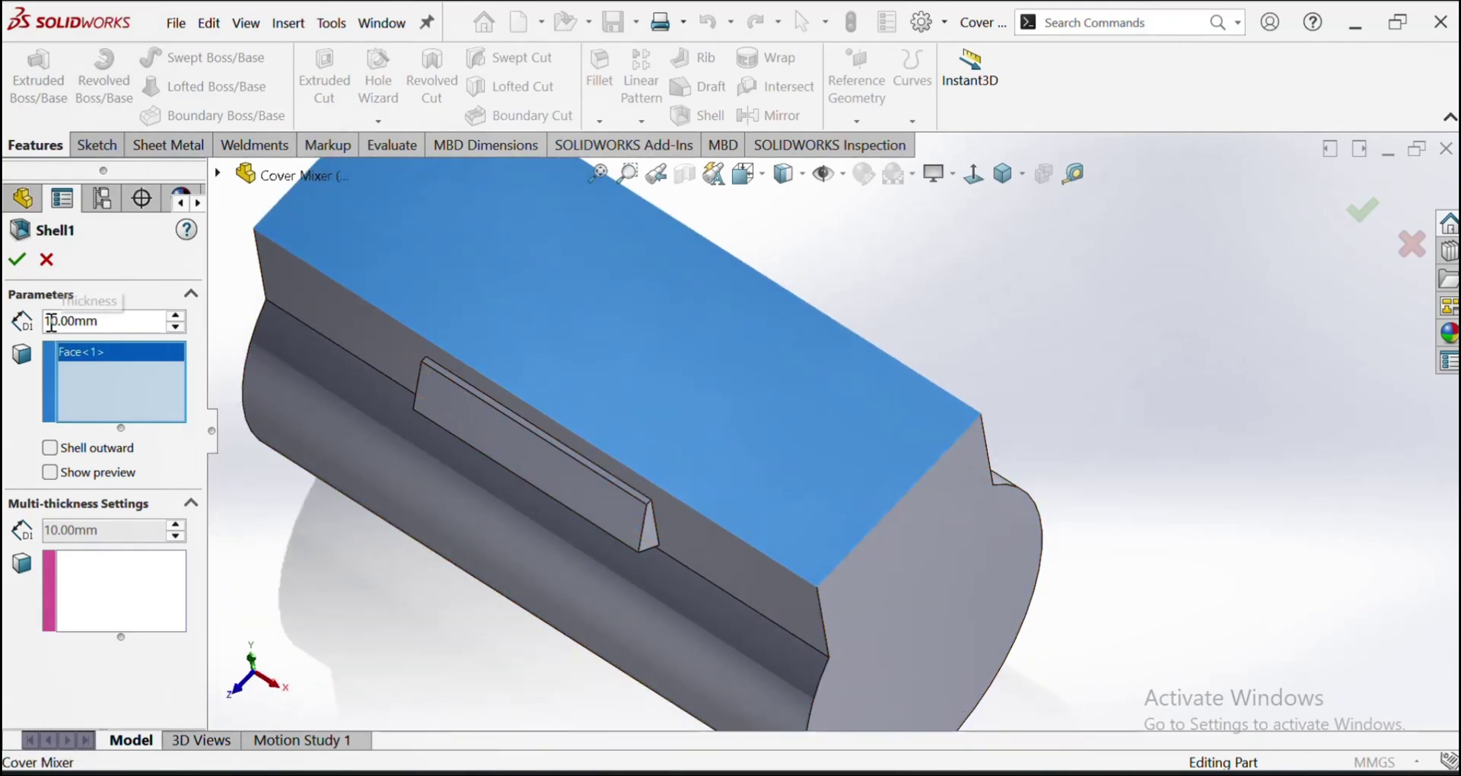
pyautogui.moveTo(511, 454); pyautogui.dragTo(647, 517, button='middle')
pyautogui.scroll(-5, 778, 566)
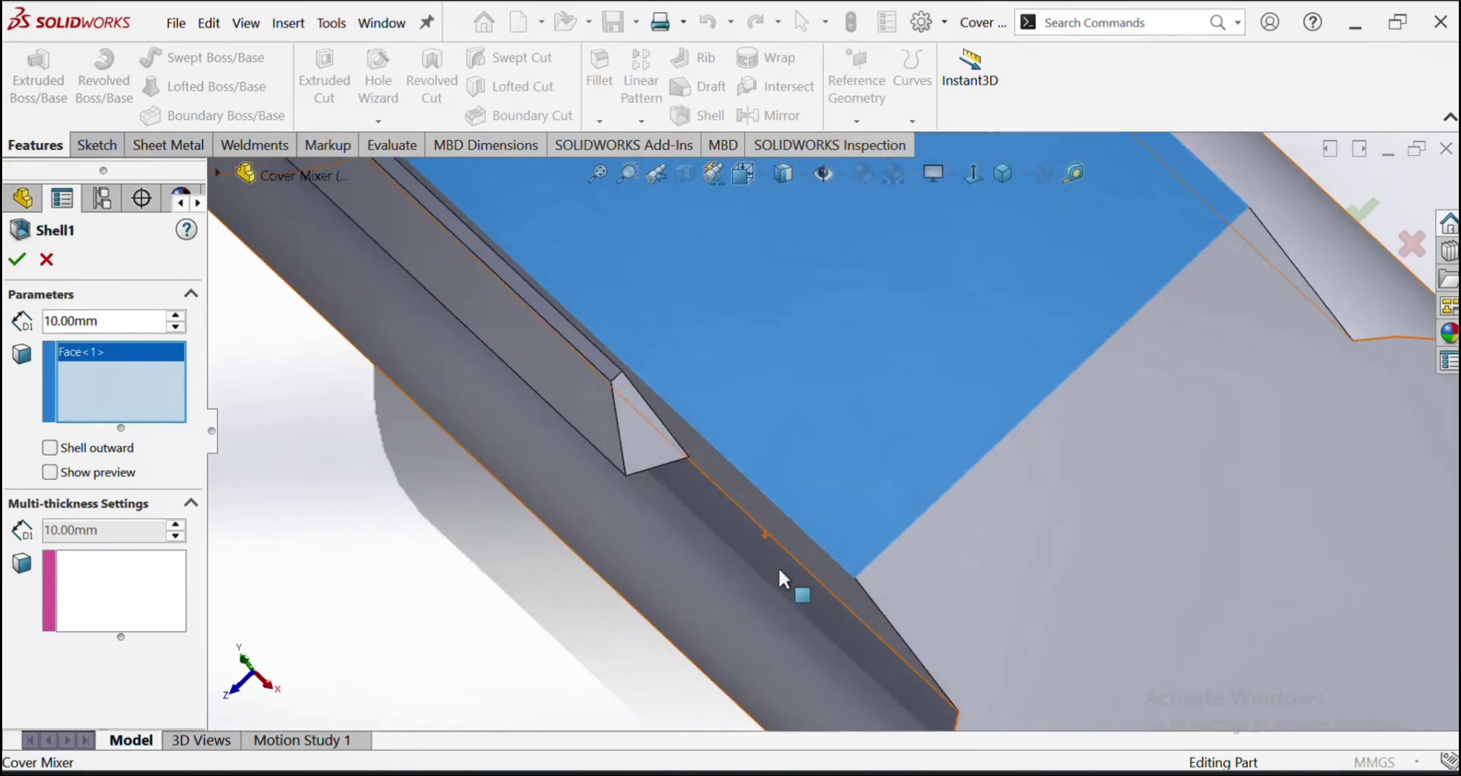
pyautogui.scroll(-2, 787, 513)
pyautogui.scroll(5, 841, 530)
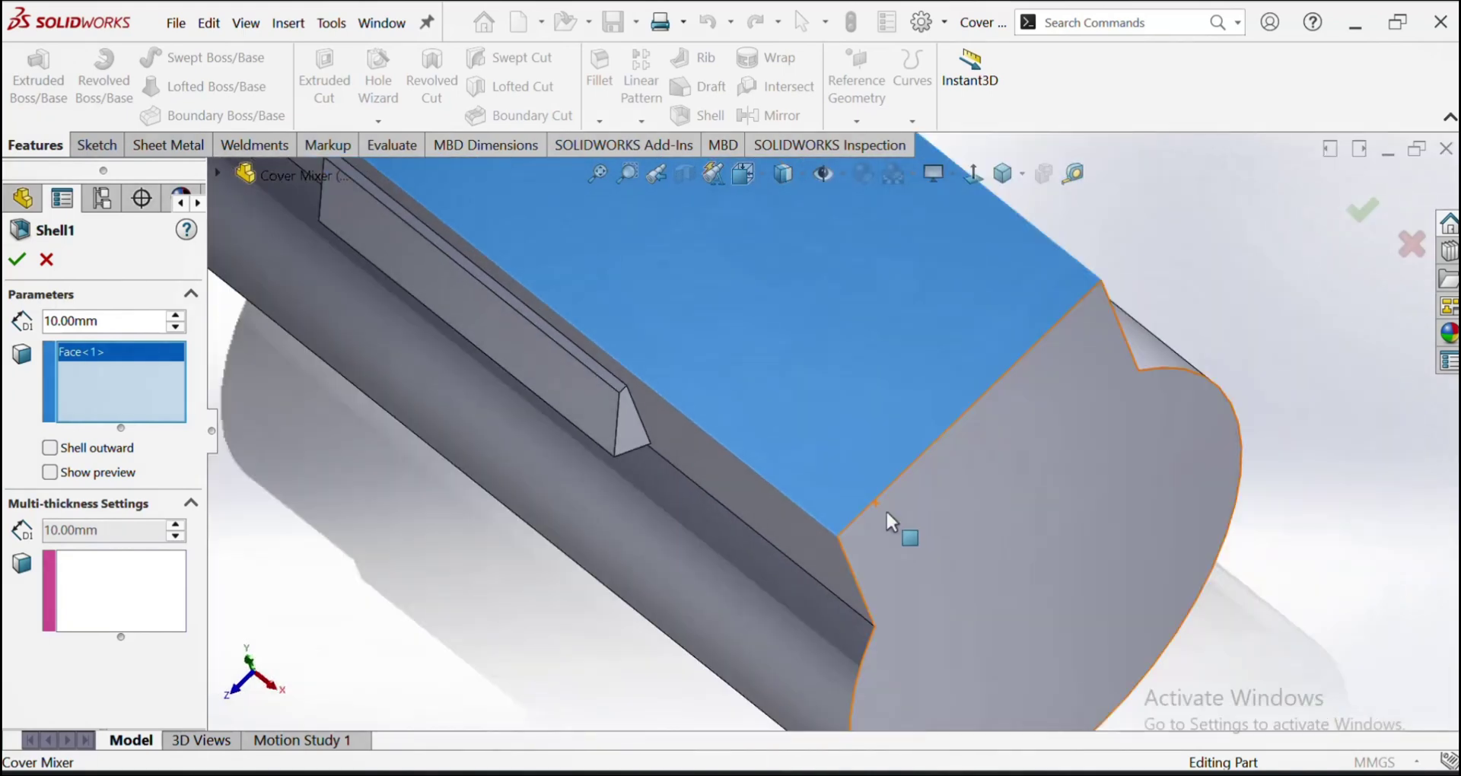
# Set the shell thickness to 2 mm and apply it with the upper face removed
pyautogui.moveTo(102, 330); pyautogui.dragTo(34, 335)
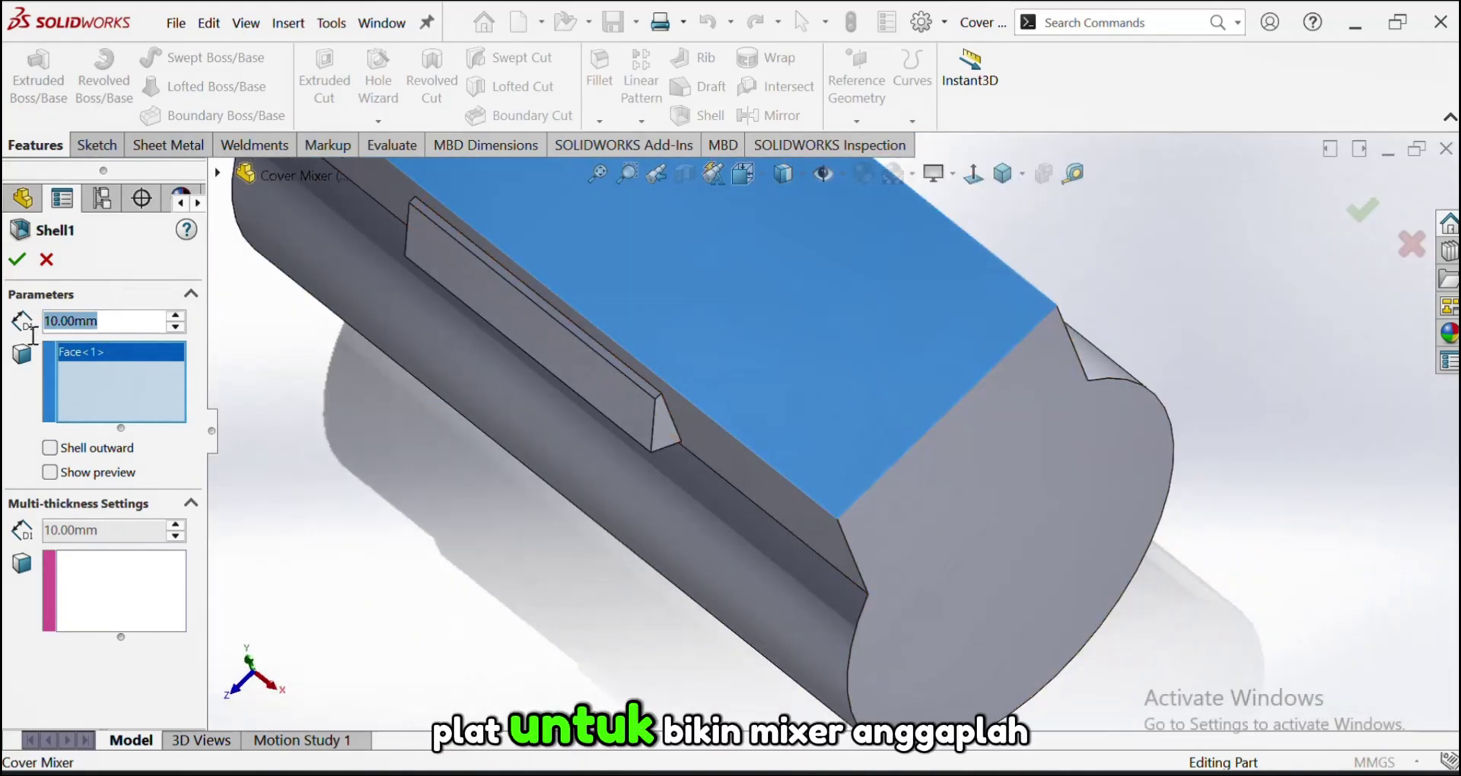
pyautogui.write('2')
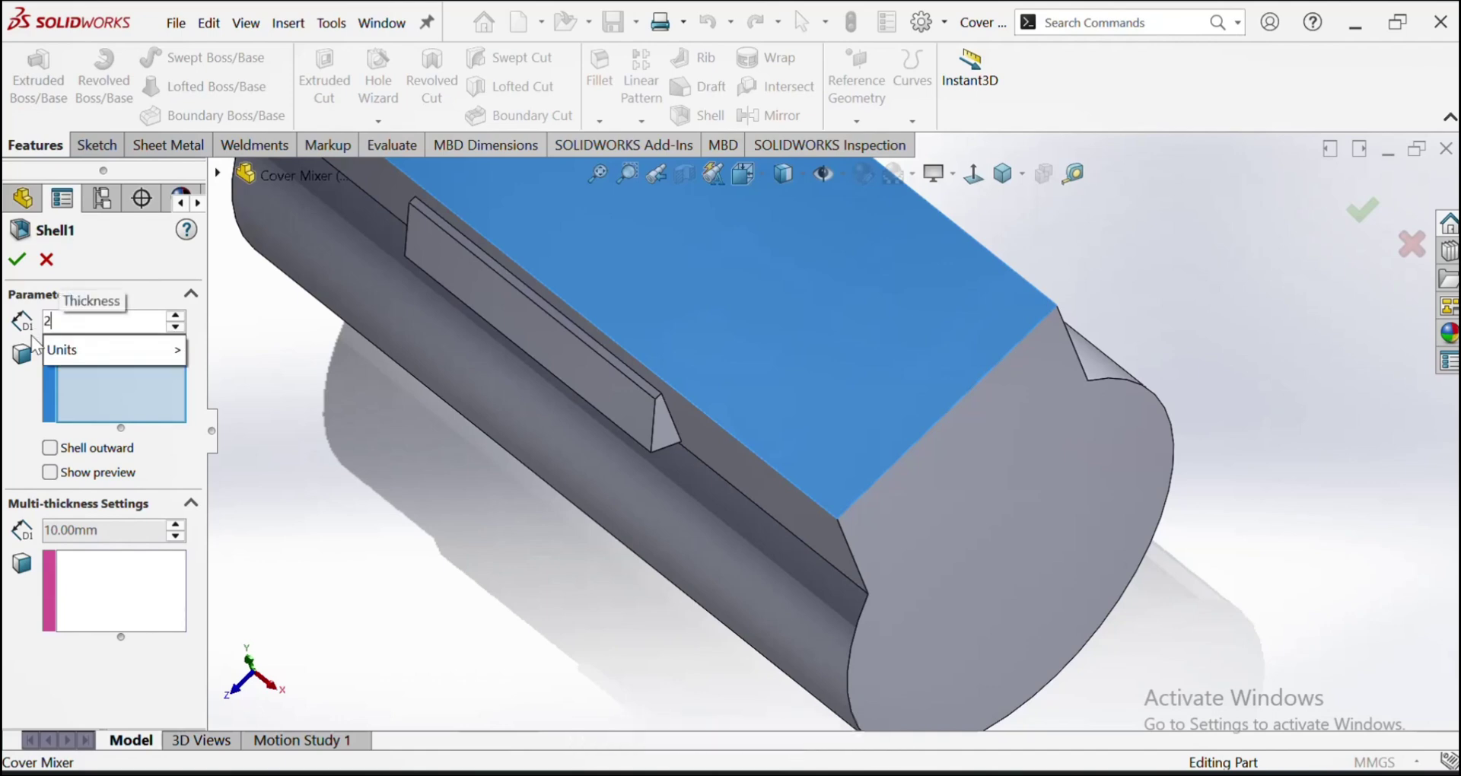
pyautogui.press('Return')
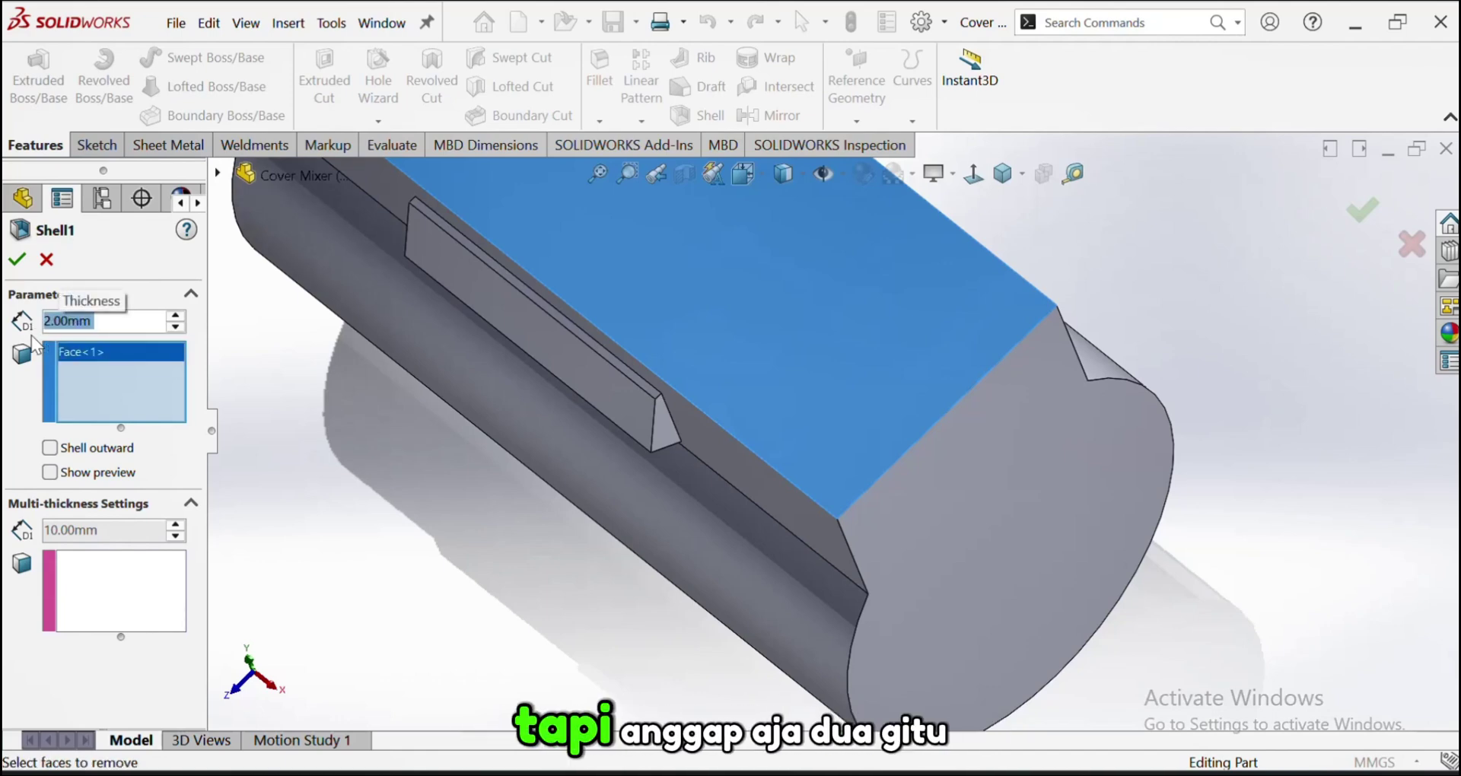
pyautogui.scroll(3, 706, 347)
pyautogui.scroll(-4, 767, 344)
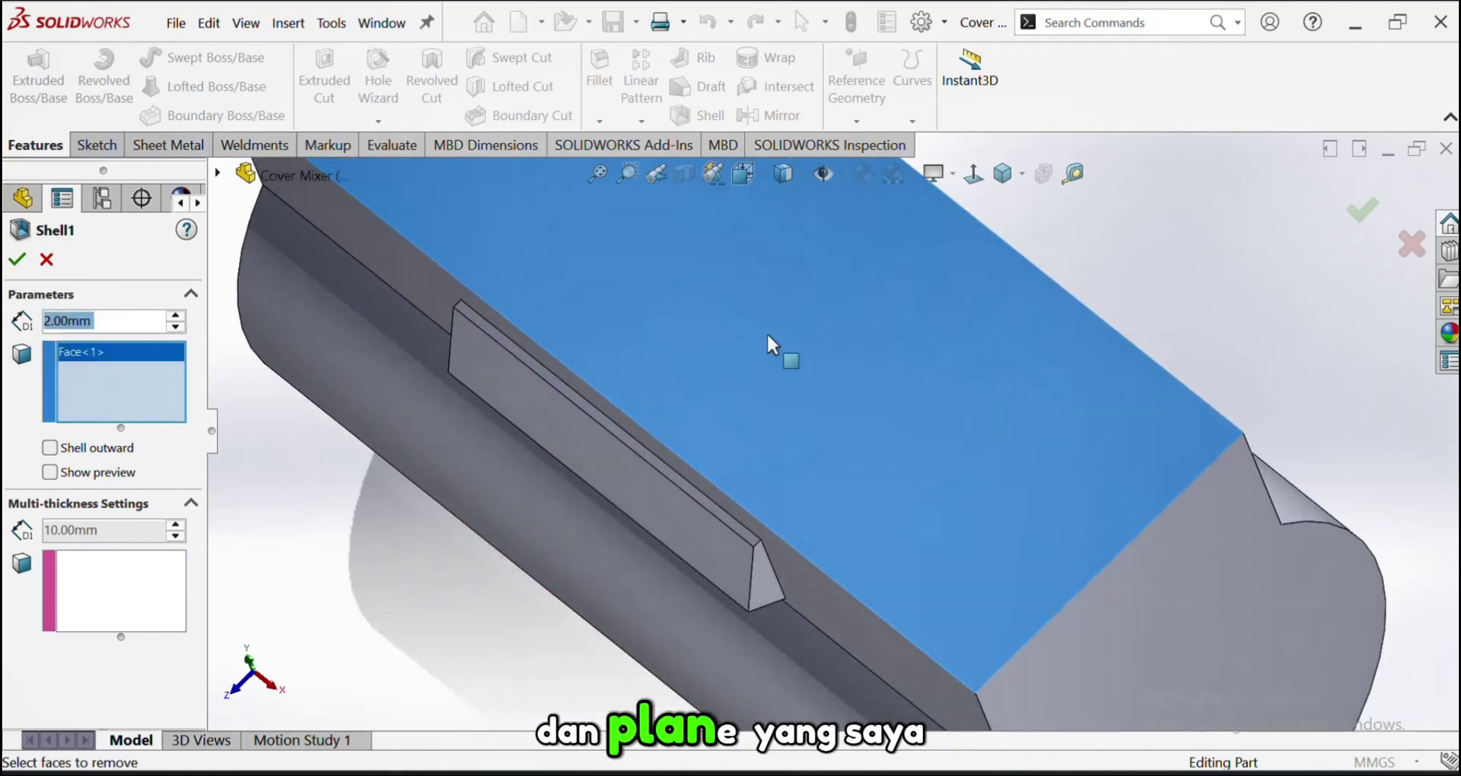
pyautogui.scroll(4, 816, 373)
pyautogui.scroll(-2, 854, 299)
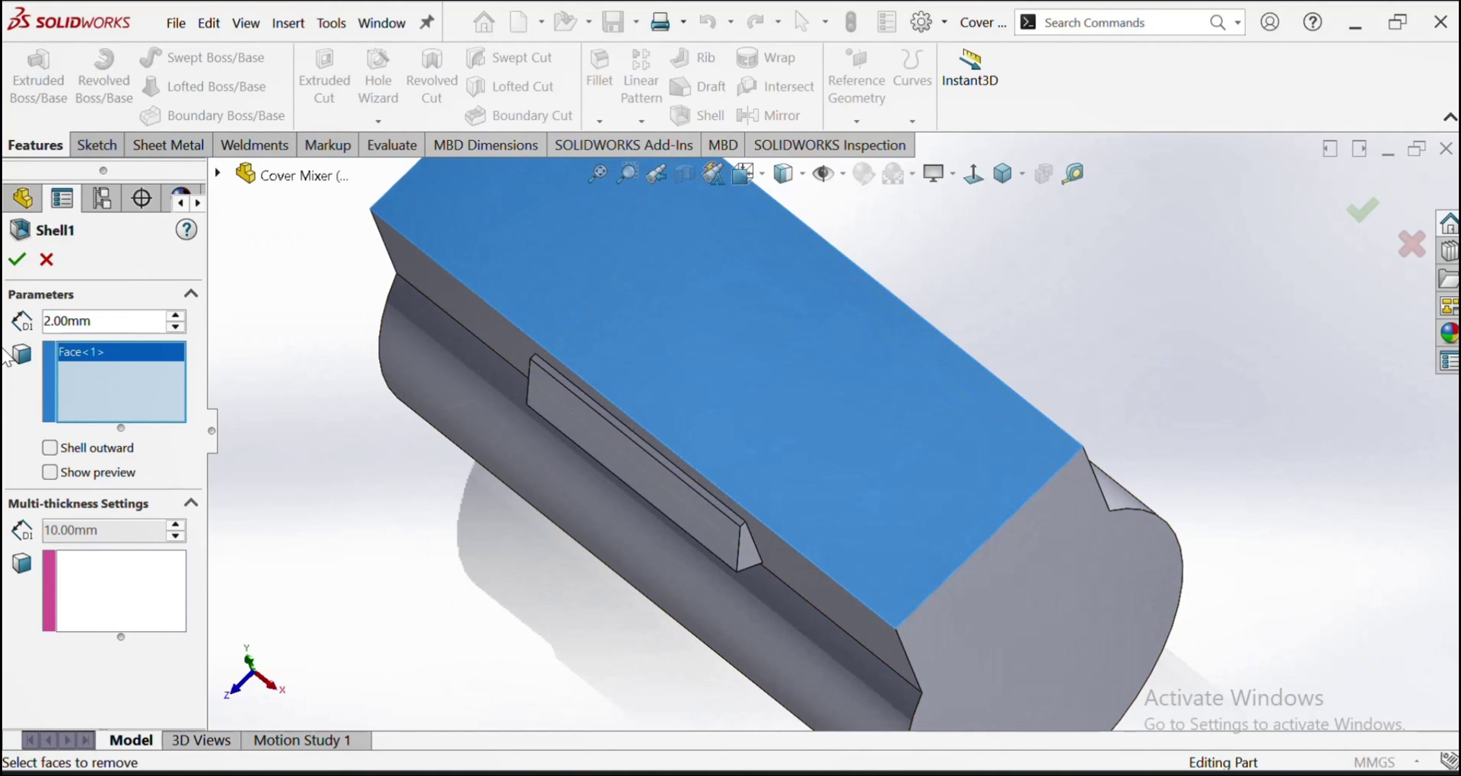
pyautogui.click(17, 261)
# Examine the shelled body's wall edge at the open corner, its hollow interior and the window boss
pyautogui.scroll(-4, 548, 413)
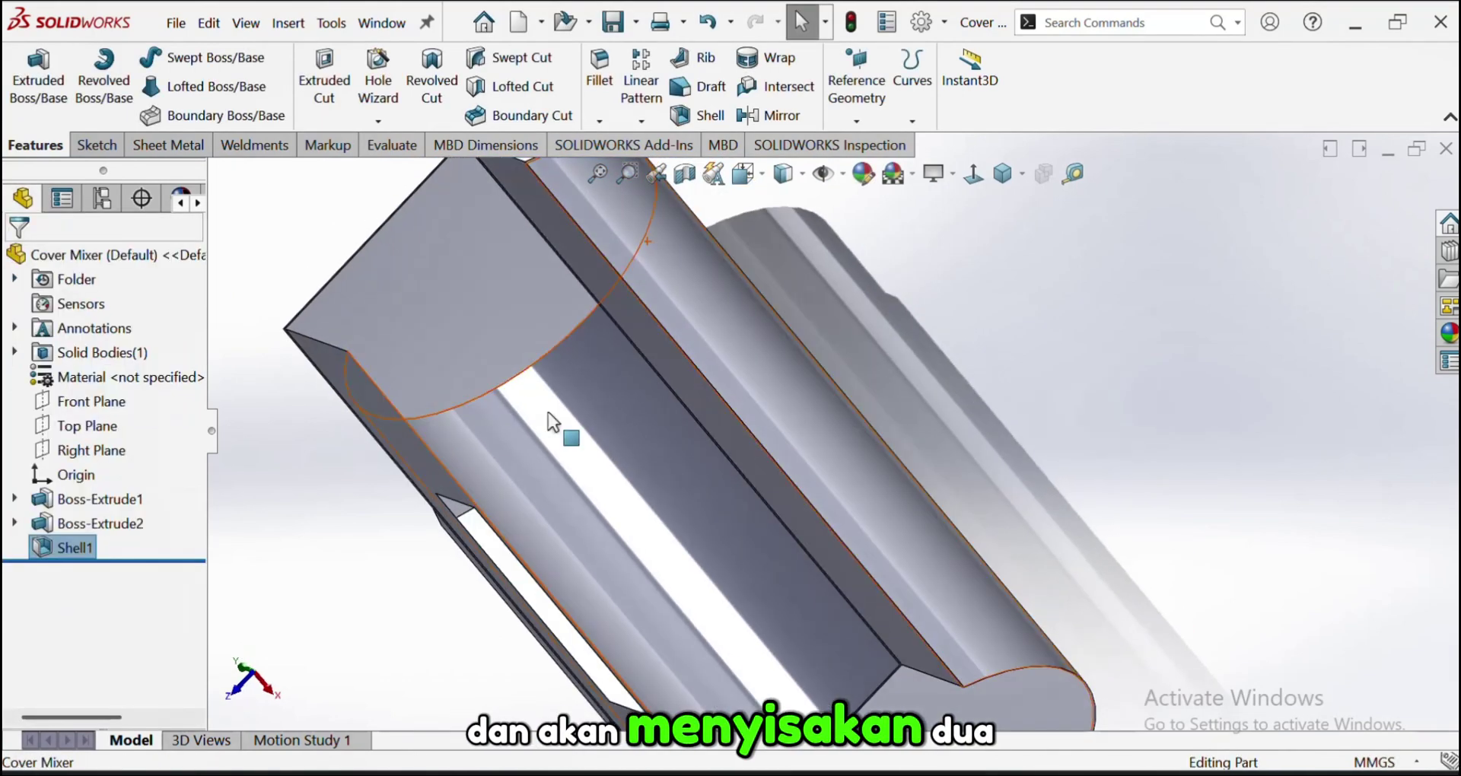
pyautogui.scroll(-3, 418, 357)
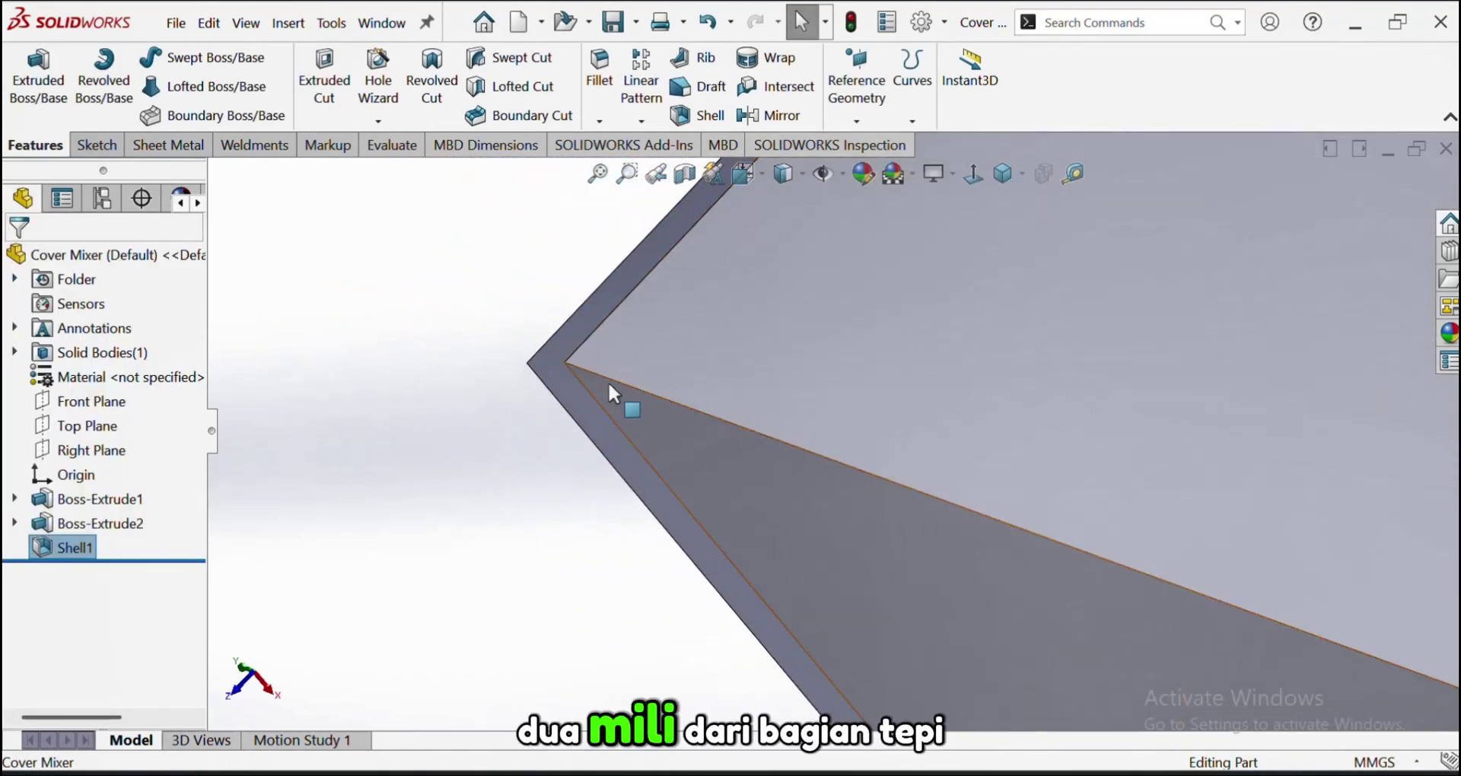
pyautogui.scroll(-2, 609, 392)
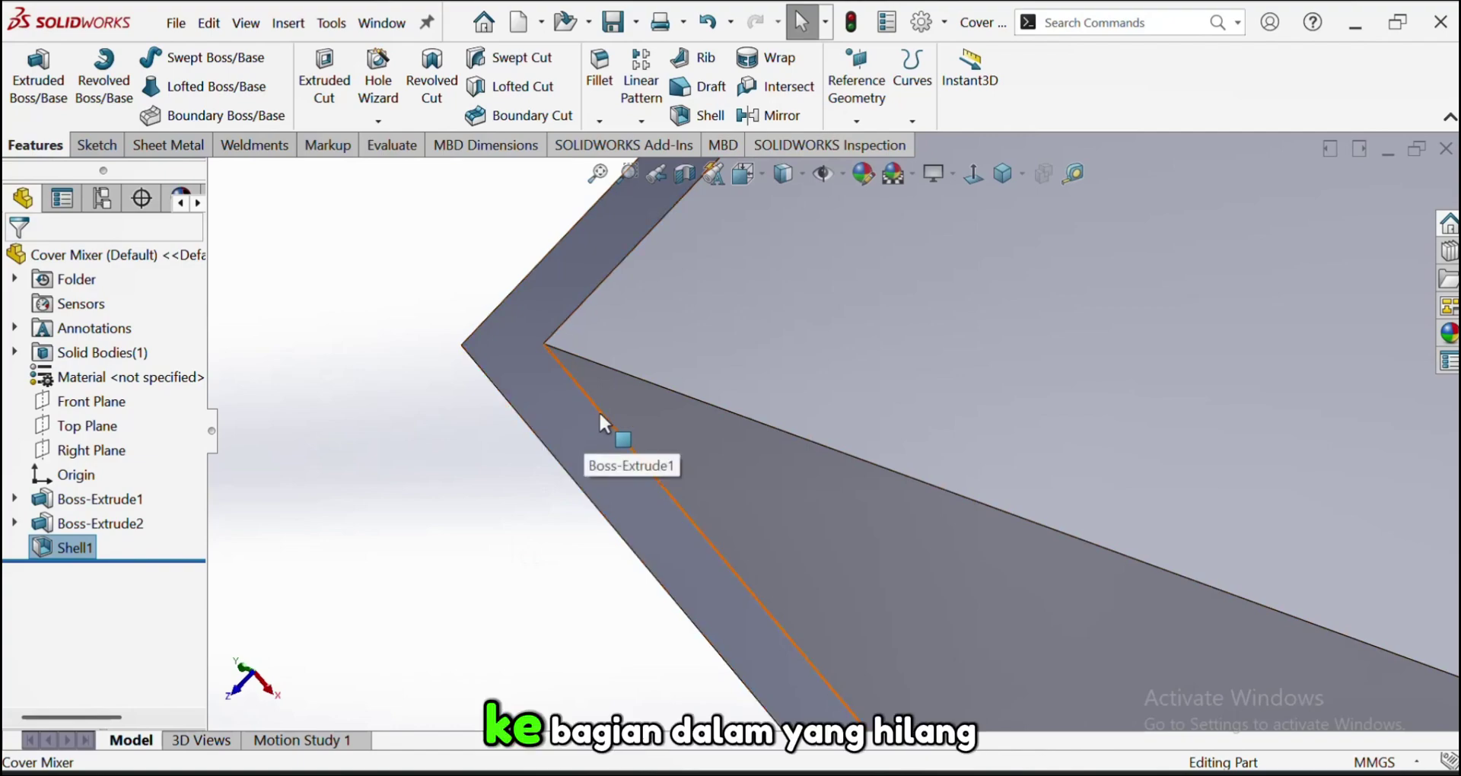
pyautogui.scroll(4, 989, 435)
pyautogui.moveTo(989, 435); pyautogui.dragTo(1012, 380, button='middle')
pyautogui.scroll(4, 1004, 361)
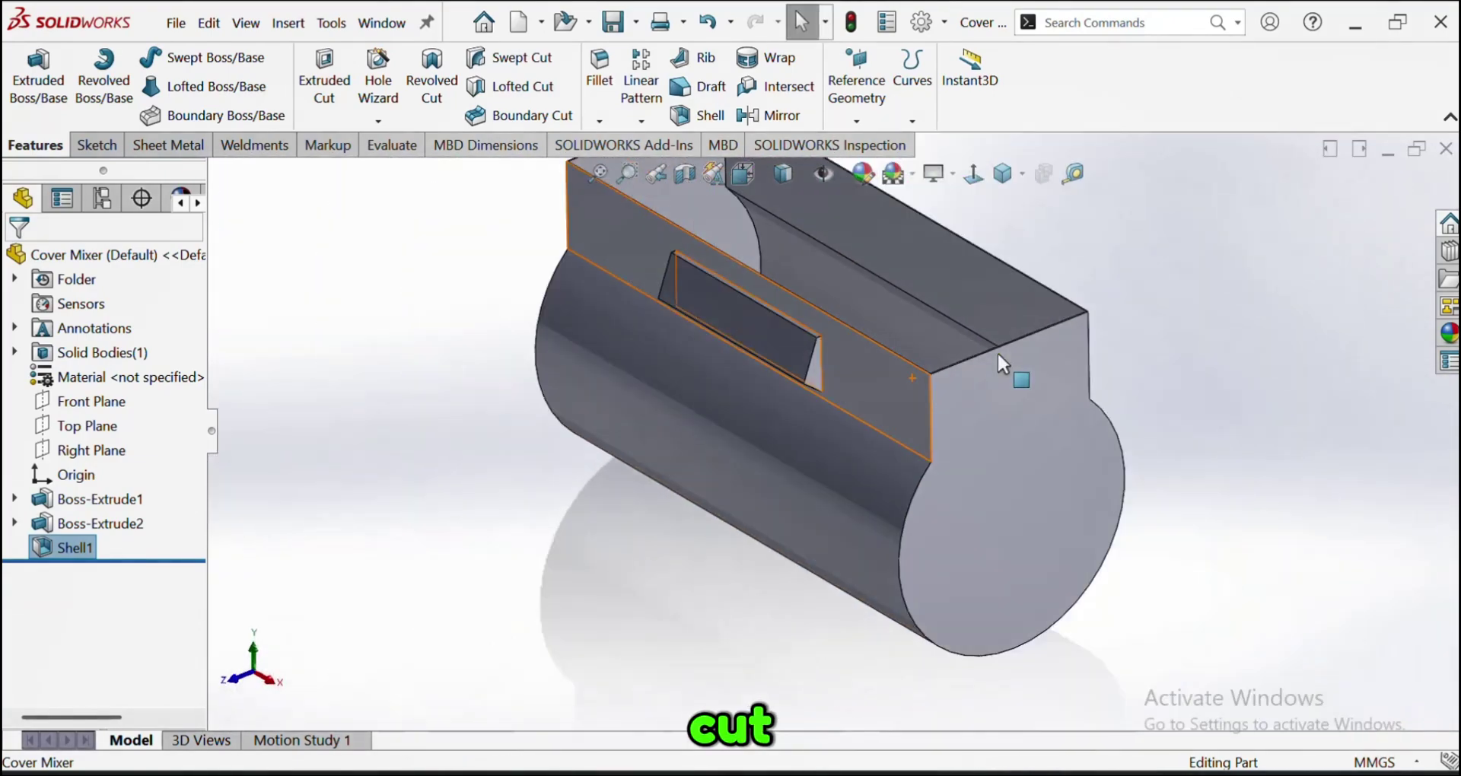
pyautogui.scroll(-5, 951, 373)
pyautogui.scroll(4, 906, 389)
pyautogui.moveTo(865, 326)
pyautogui.mouseDown(button='middle')
pyautogui.moveTo(888, 337)
pyautogui.moveTo(844, 293)
pyautogui.mouseUp(button='middle')
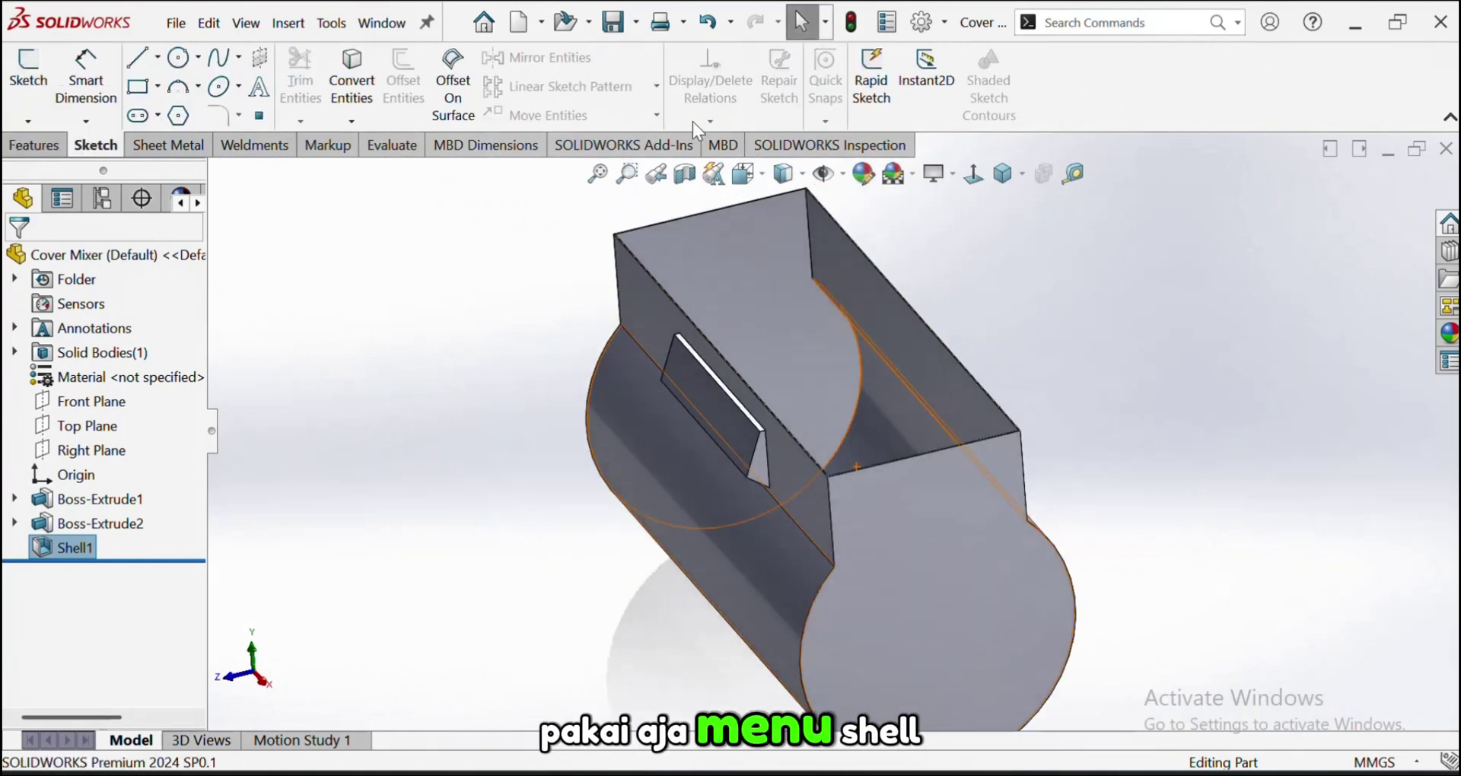
pyautogui.click(45, 147)
pyautogui.click(95, 145)
pyautogui.scroll(-1, 753, 167)
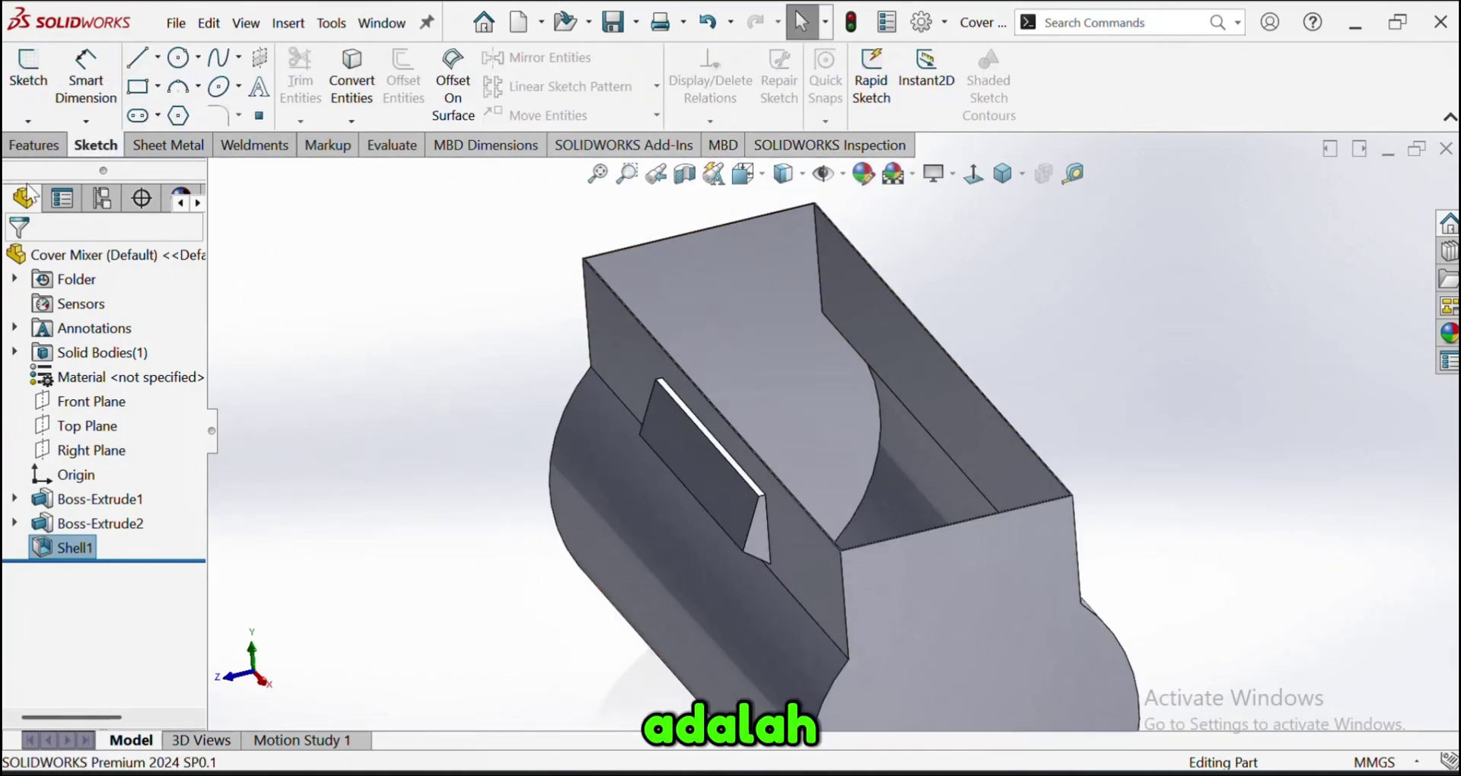
pyautogui.click(35, 148)
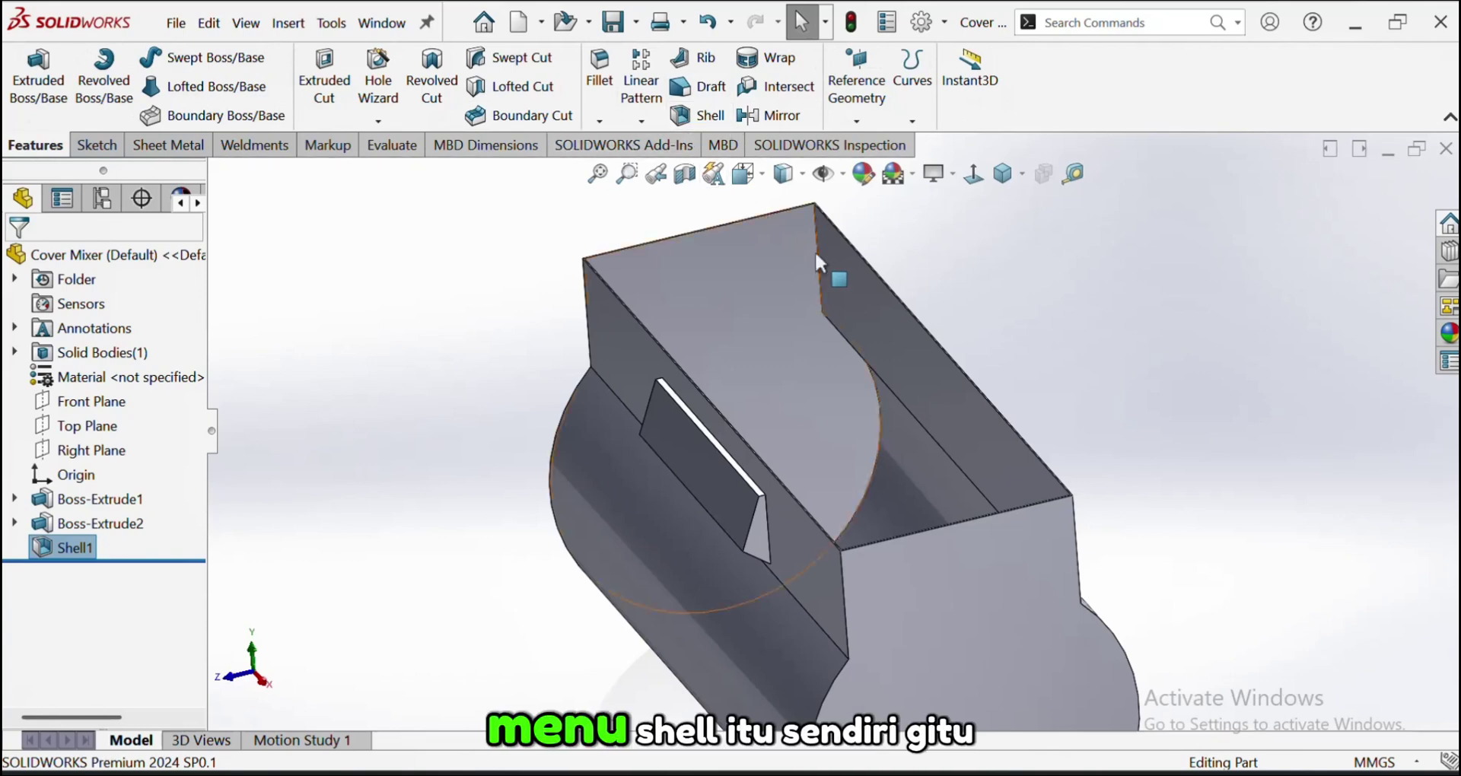
# Sketch on the window boss's slanted front face and offset its outline 10 mm inward using Reverse
pyautogui.moveTo(815, 249); pyautogui.dragTo(936, 382, button='middle')
pyautogui.scroll(-2, 858, 499)
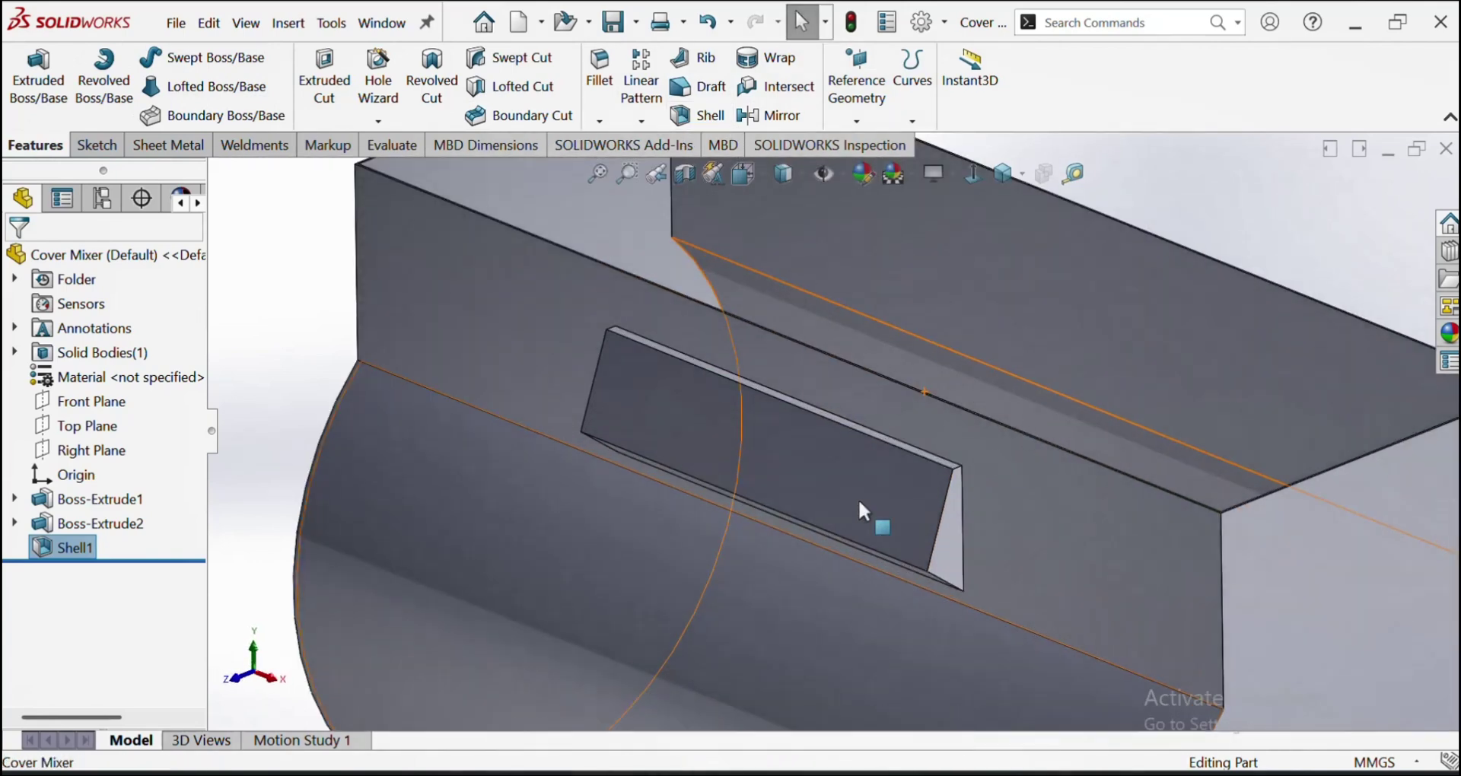
pyautogui.click(837, 493)
pyautogui.click(916, 451)
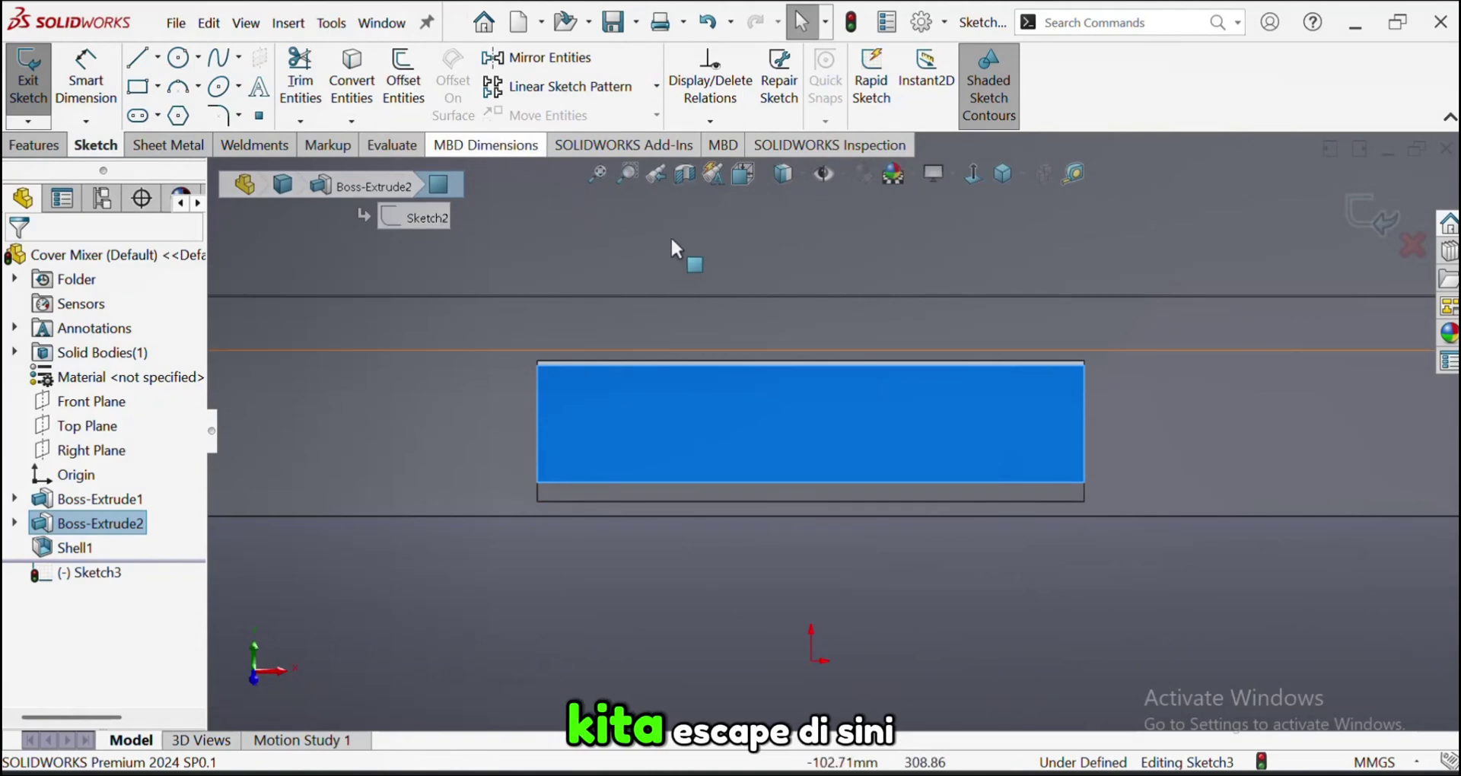
pyautogui.click(397, 85)
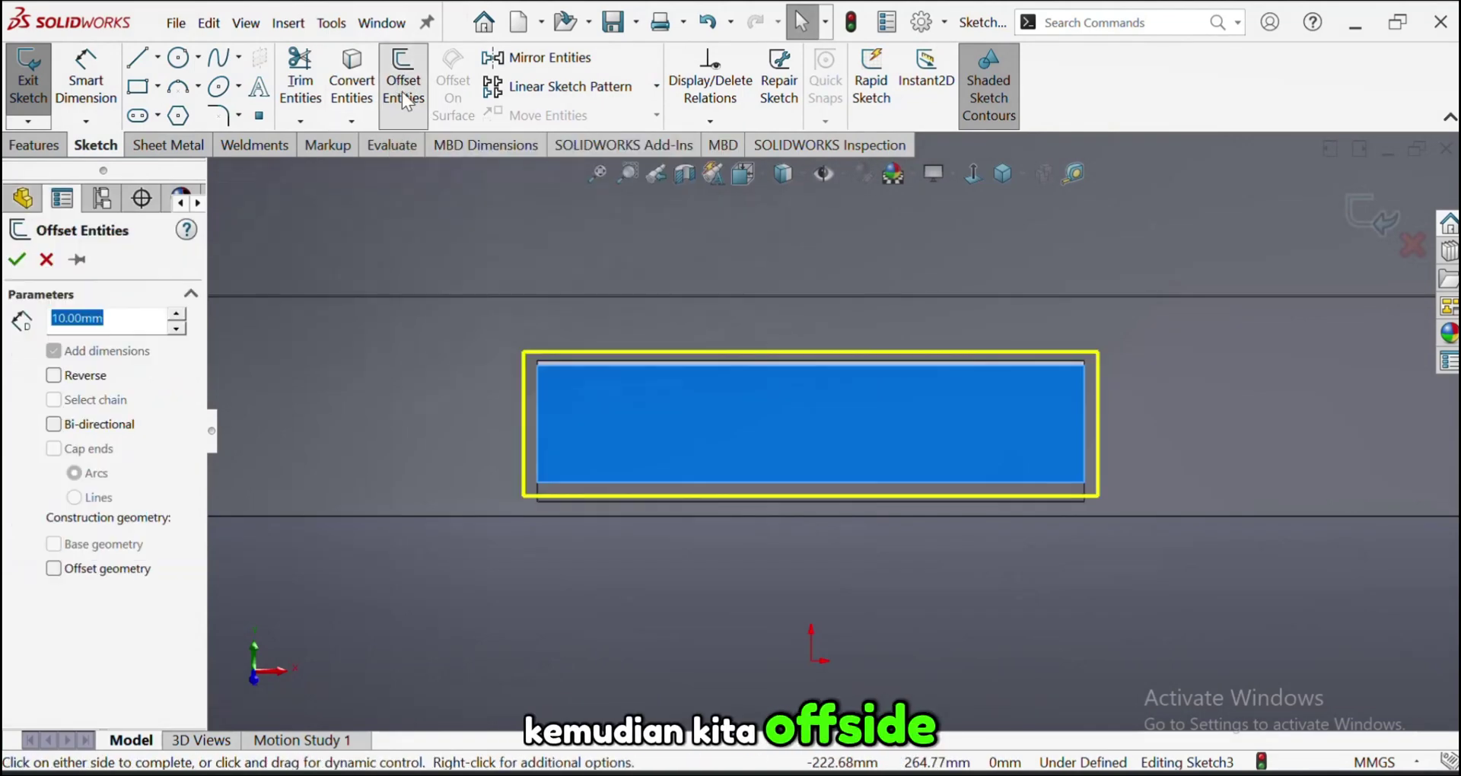
pyautogui.click(84, 377)
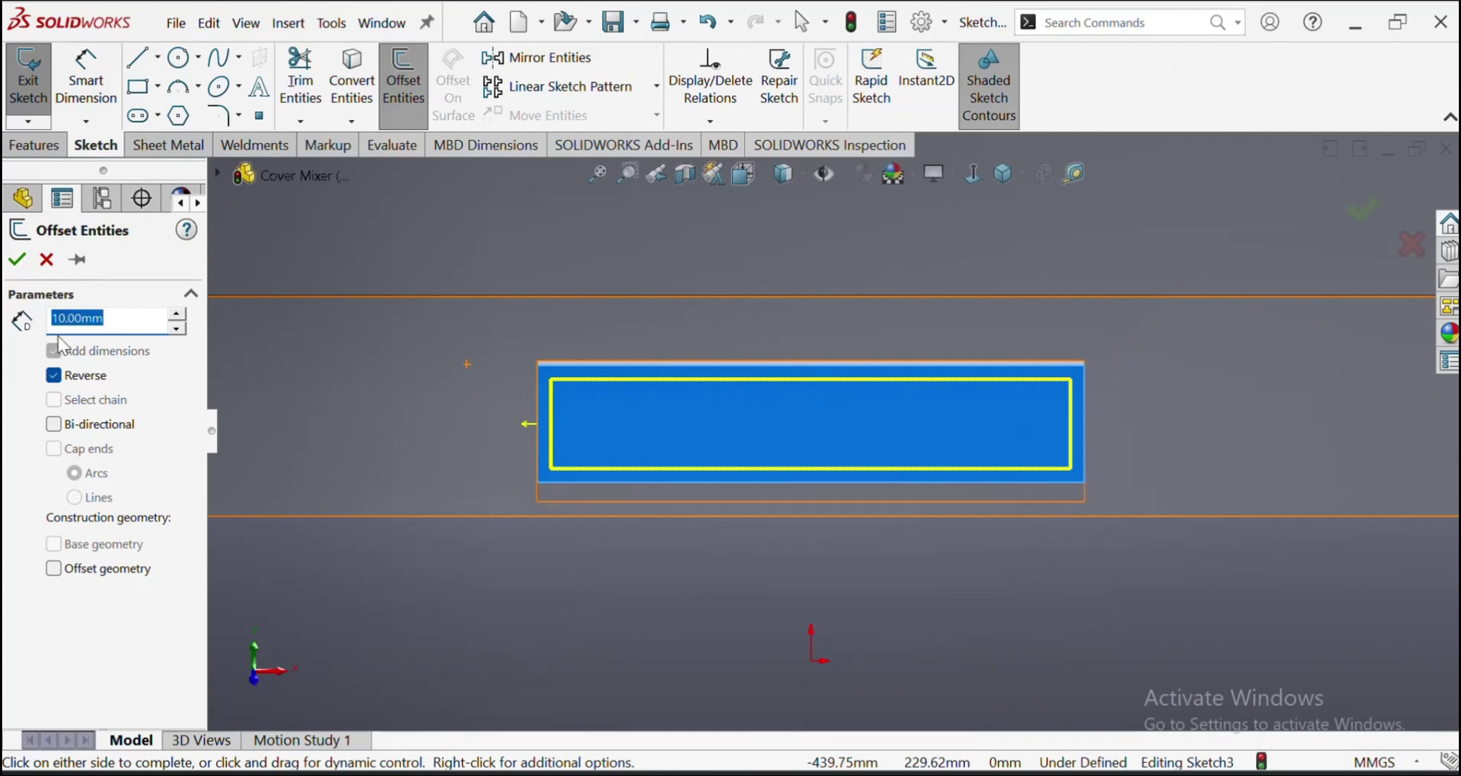
pyautogui.click(175, 318)
pyautogui.click(176, 330)
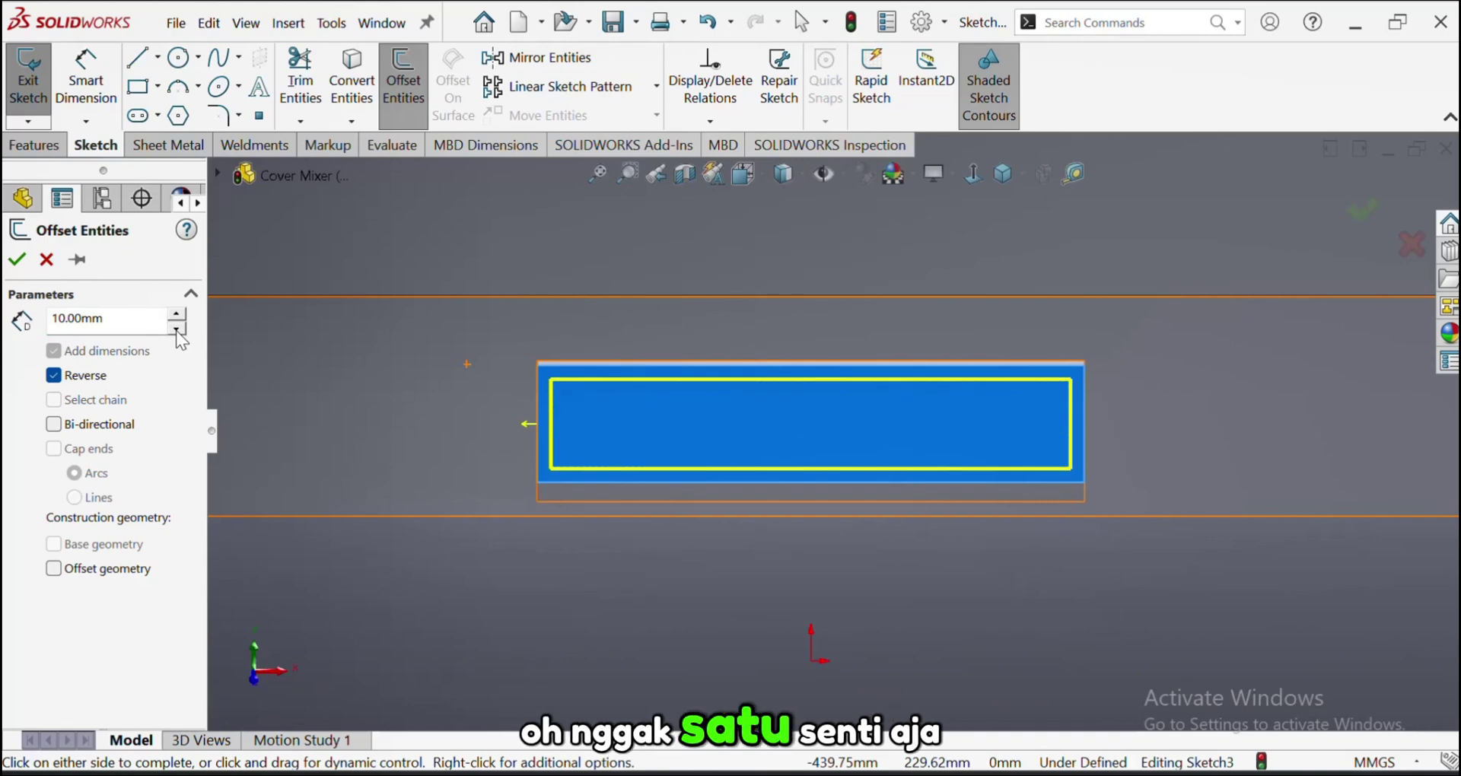
pyautogui.click(17, 259)
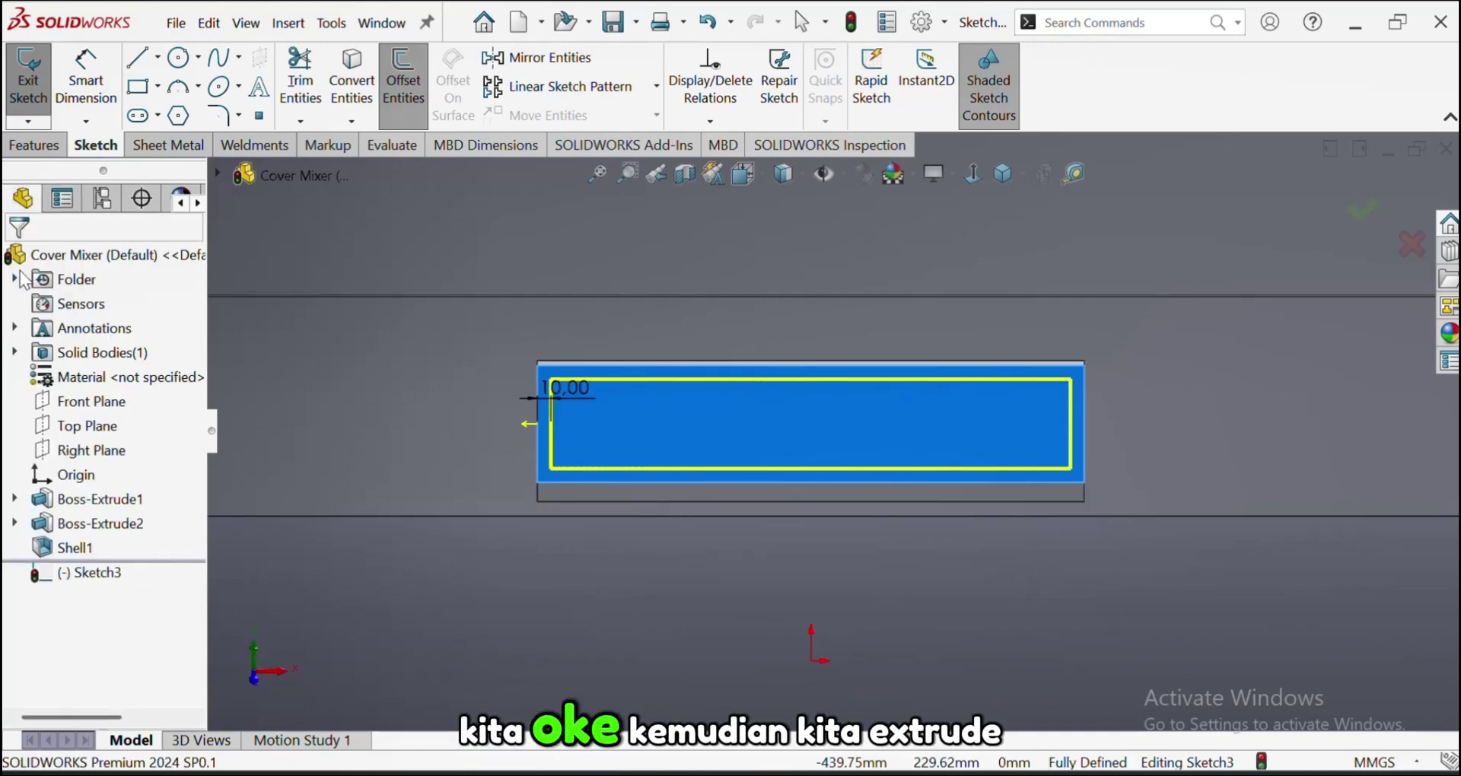
# Cut the inner window rectangle through the boss face with a Blind Extruded Cut 20 mm deep
pyautogui.click(34, 144)
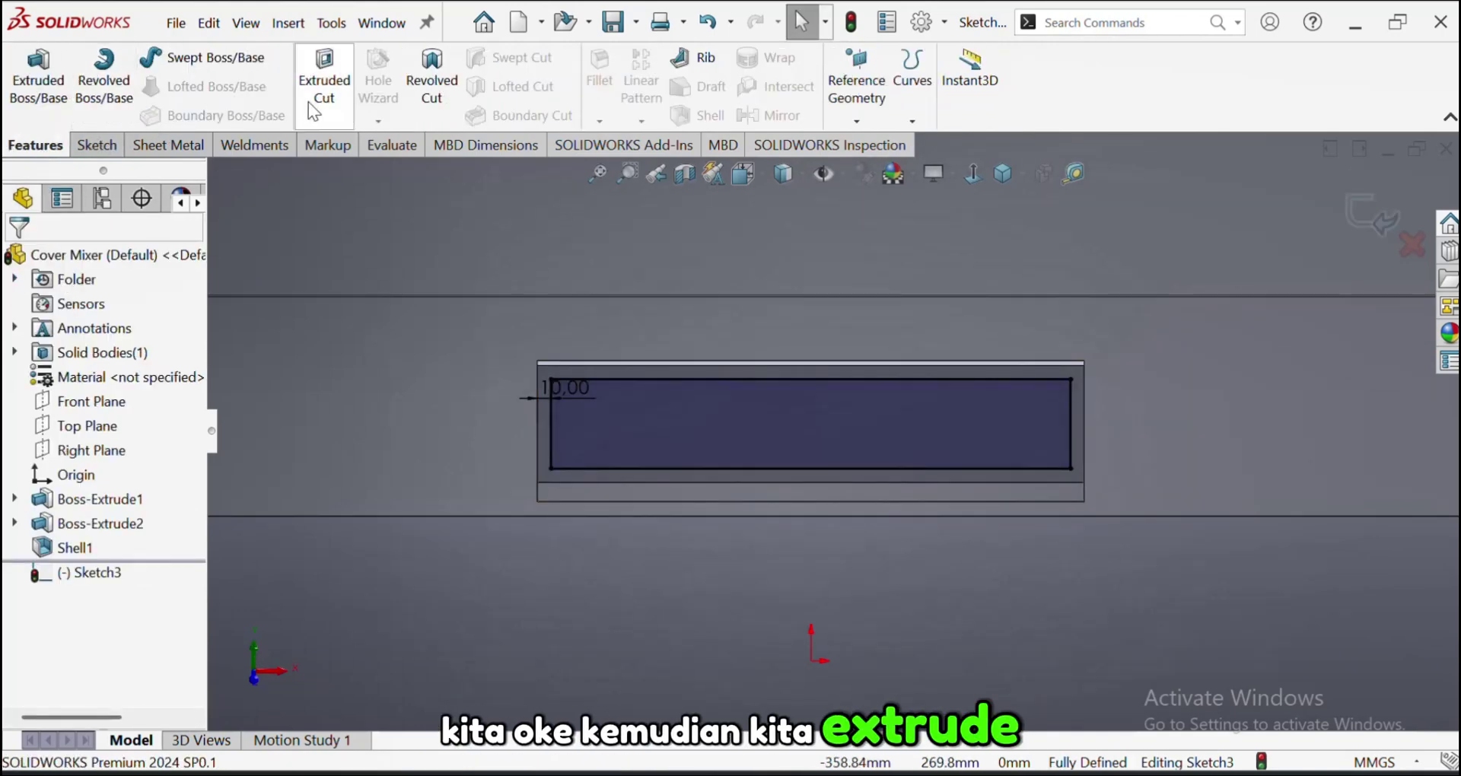
pyautogui.click(324, 80)
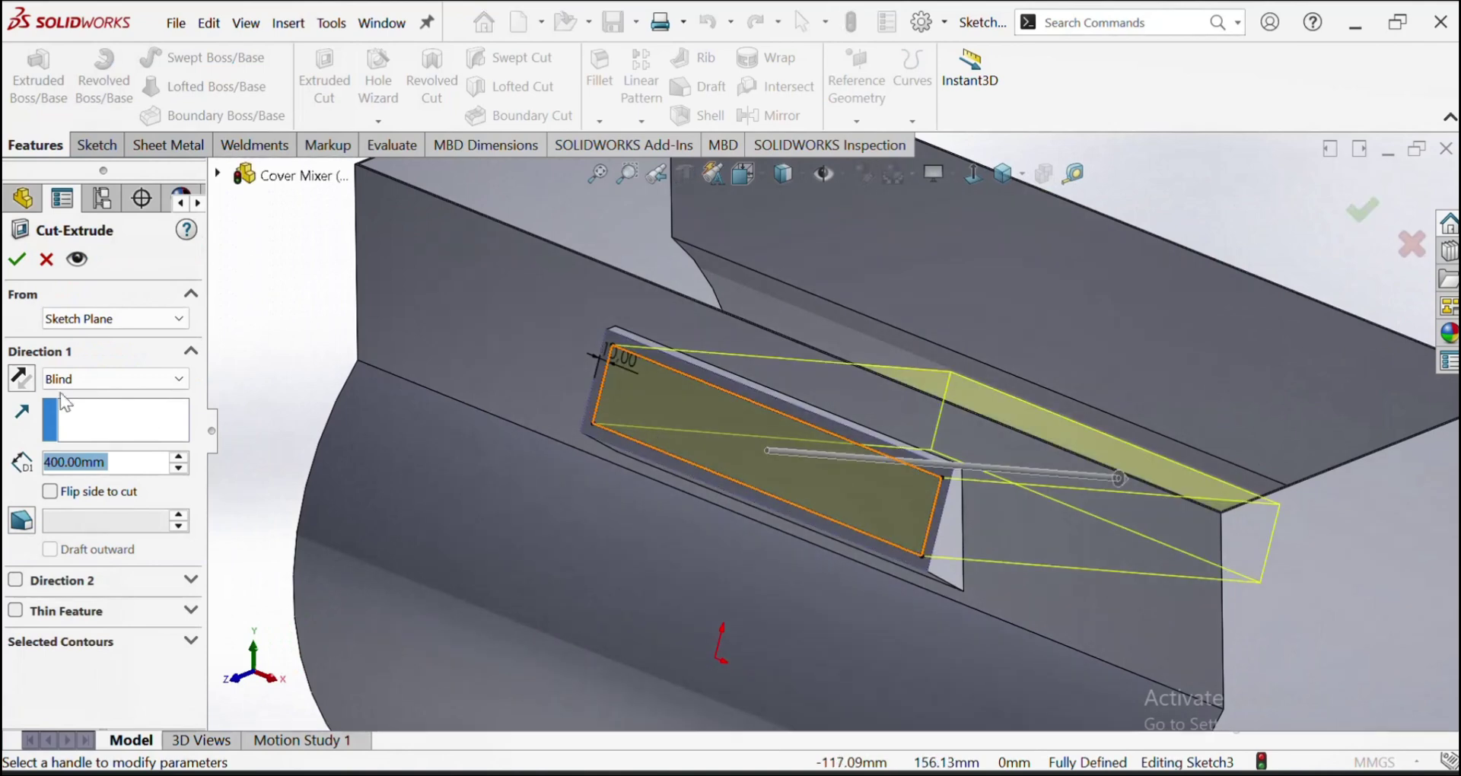
pyautogui.write('20')
pyautogui.press('Return')
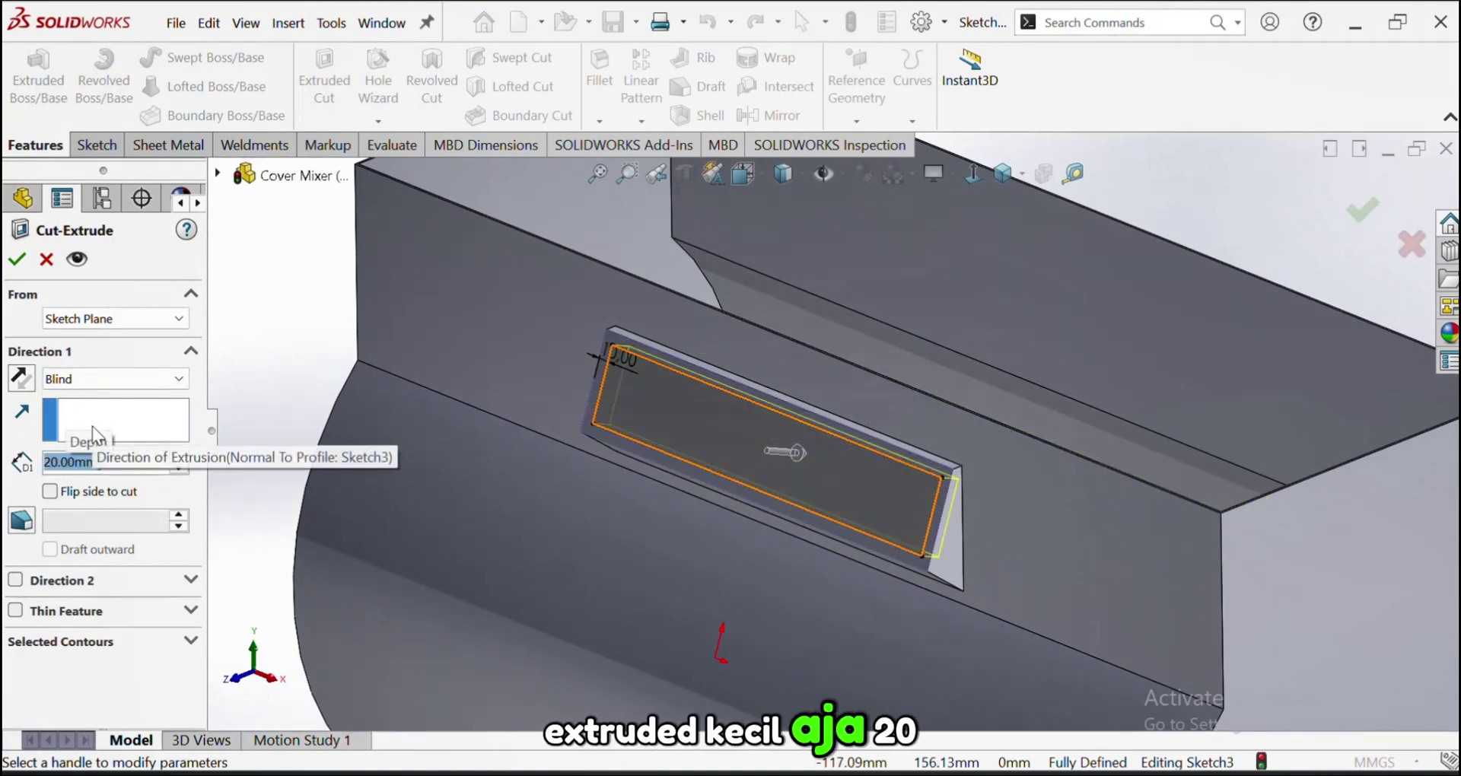
pyautogui.click(17, 258)
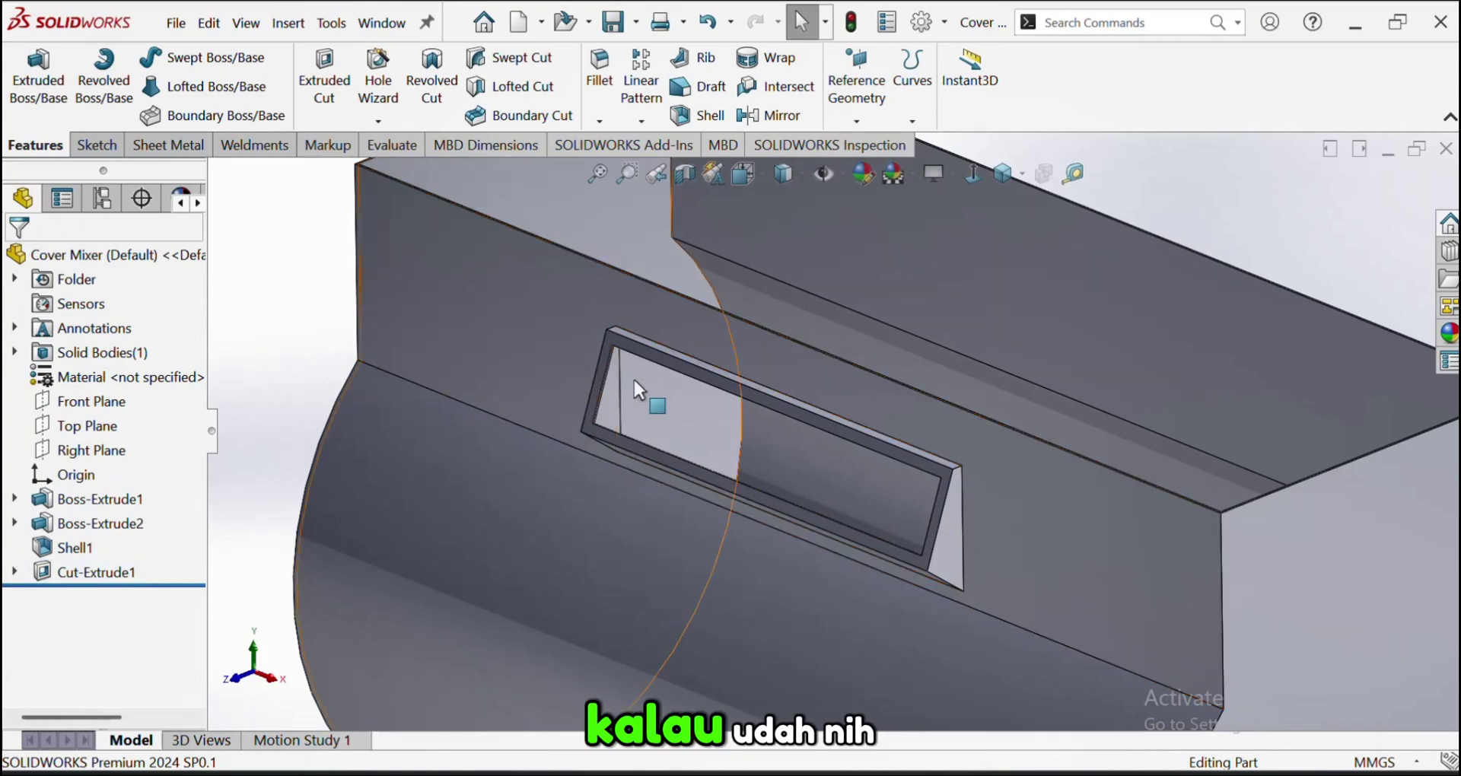
# Examine the cut window opening and its frame from several angles
pyautogui.moveTo(634, 382); pyautogui.dragTo(695, 418, button='middle')
pyautogui.scroll(3, 696, 417)
pyautogui.scroll(-2, 1043, 485)
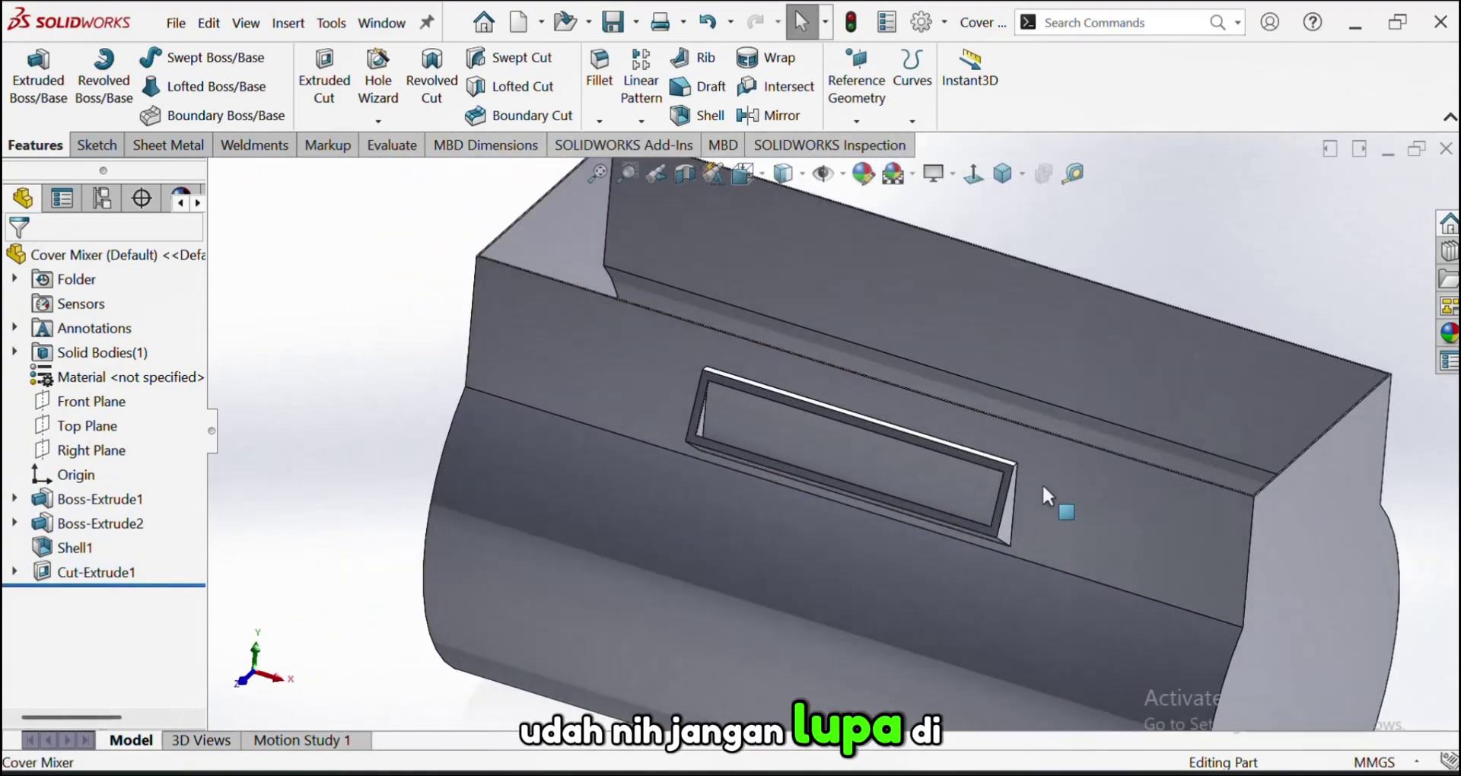
pyautogui.scroll(2, 1044, 487)
pyautogui.moveTo(1043, 486); pyautogui.dragTo(1095, 511, button='middle')
pyautogui.scroll(-2, 1096, 513)
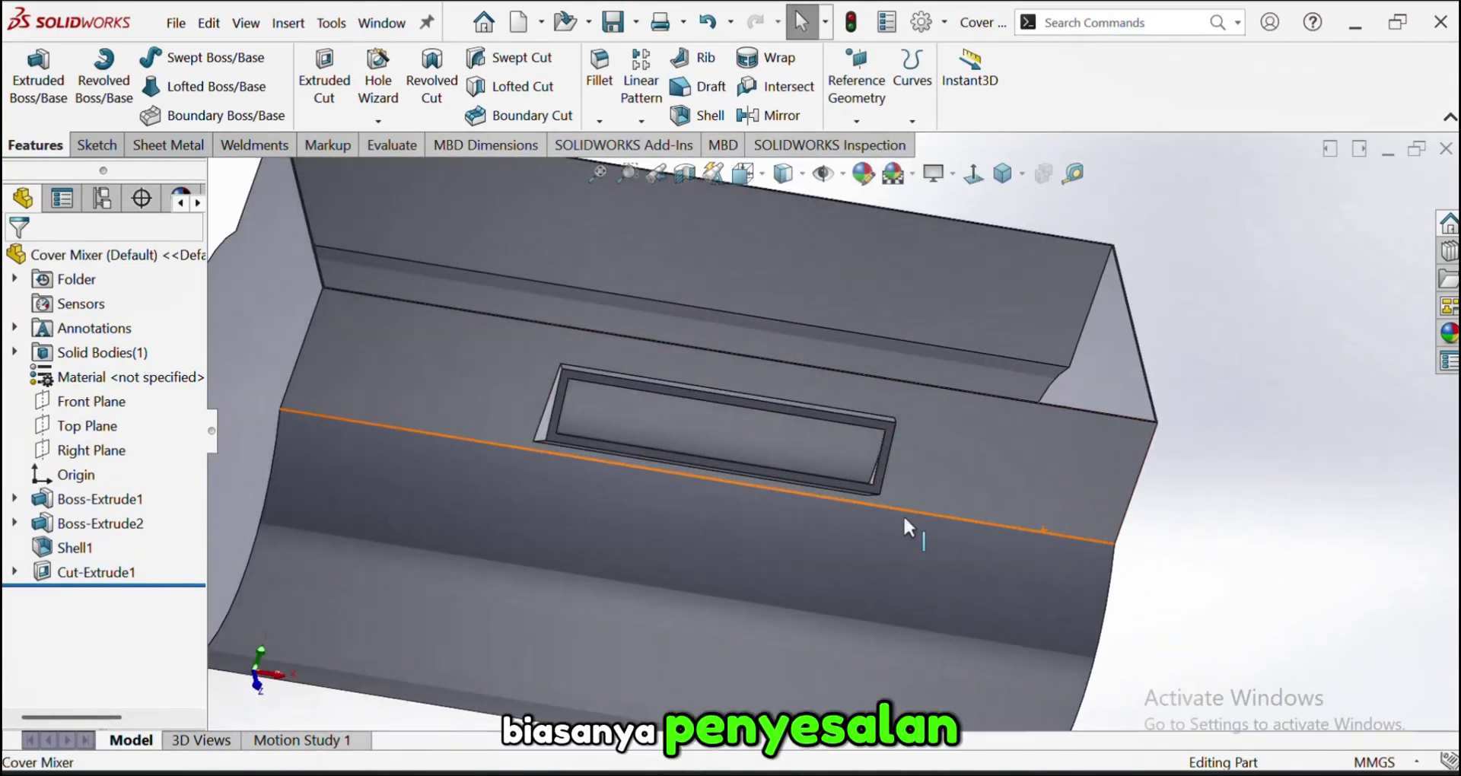
pyautogui.moveTo(903, 514); pyautogui.dragTo(768, 453, button='middle')
pyautogui.scroll(-3, 769, 453)
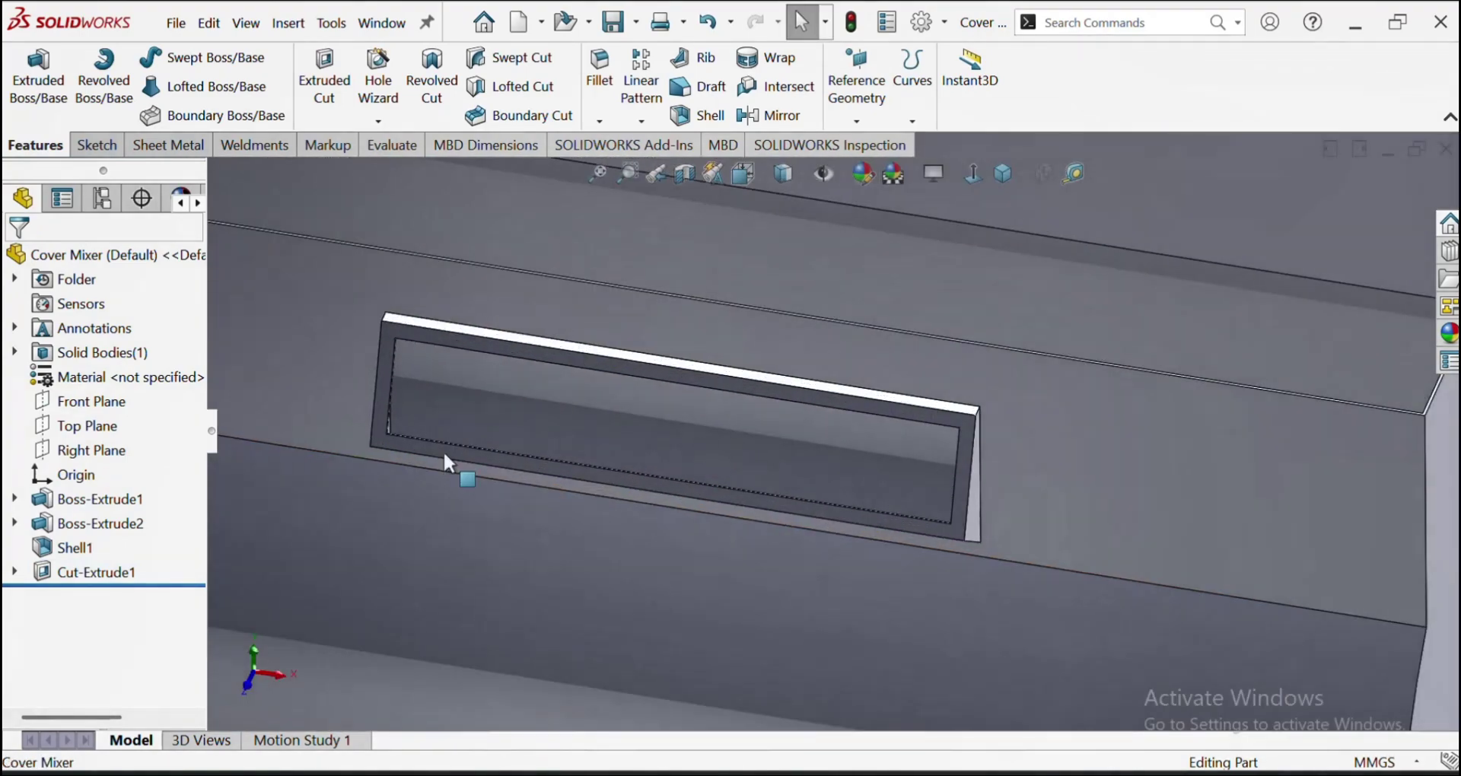
# Sketch a corner rectangle on the window frame's front face, spanning the inner opening from corner to corner
pyautogui.click(385, 338)
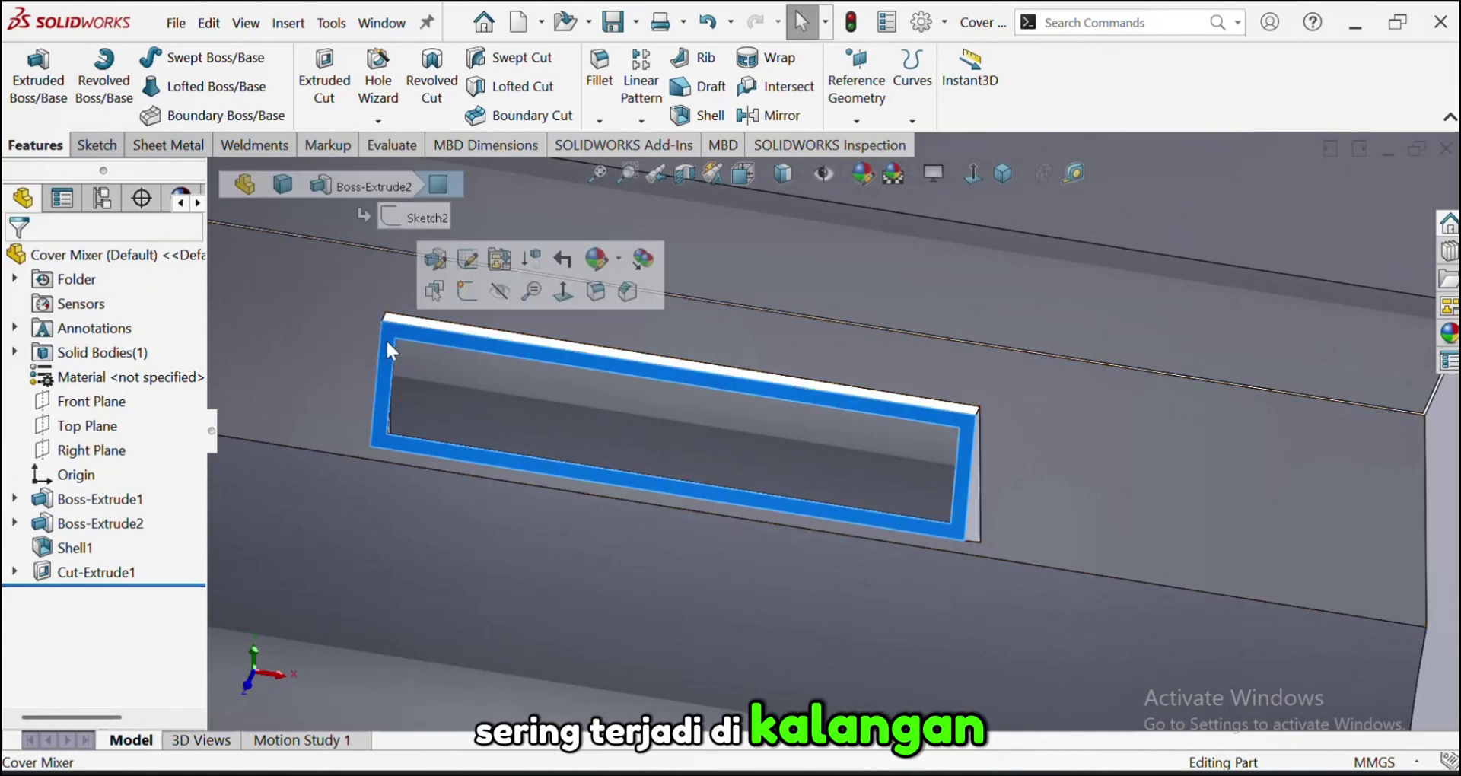
pyautogui.click(469, 293)
pyautogui.scroll(2, 351, 378)
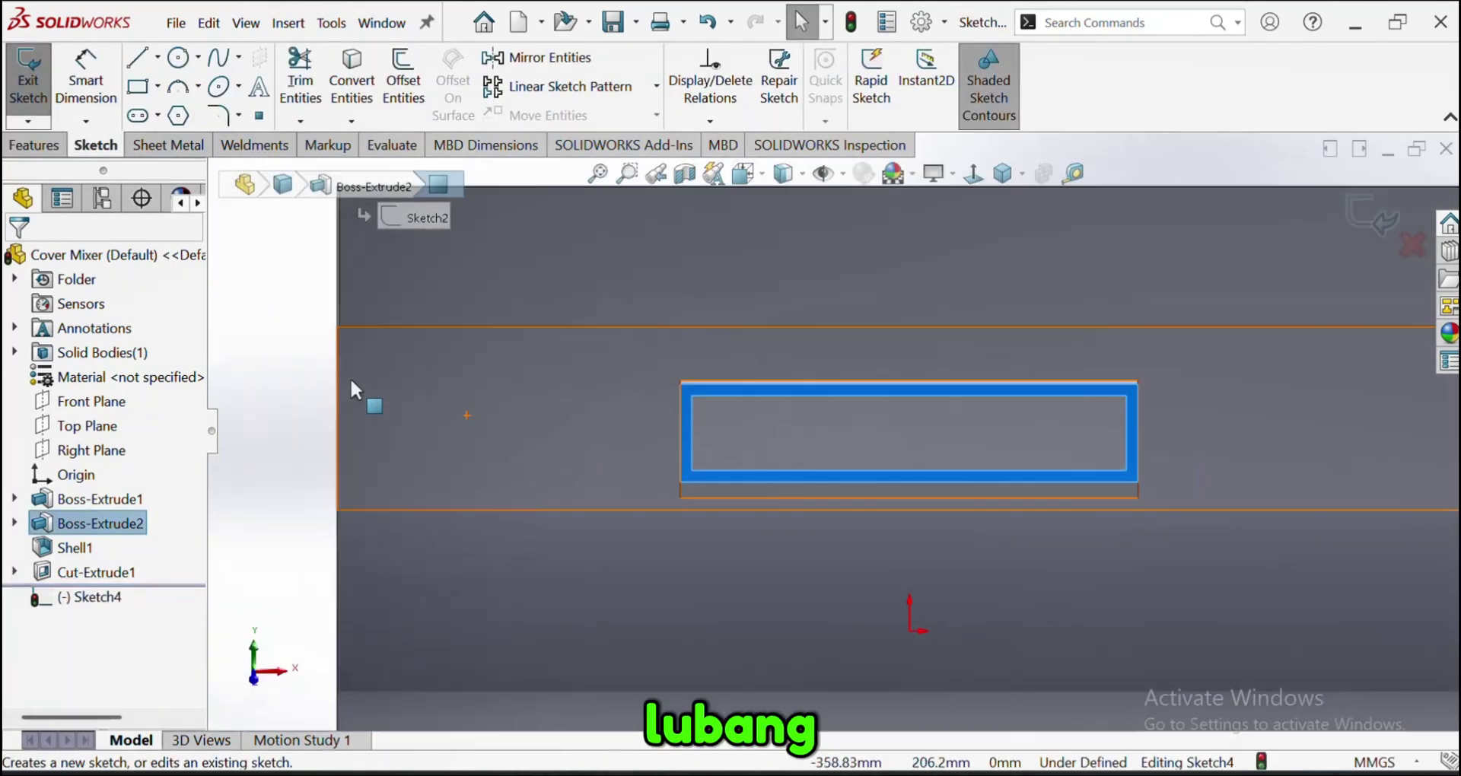
pyautogui.click(259, 335)
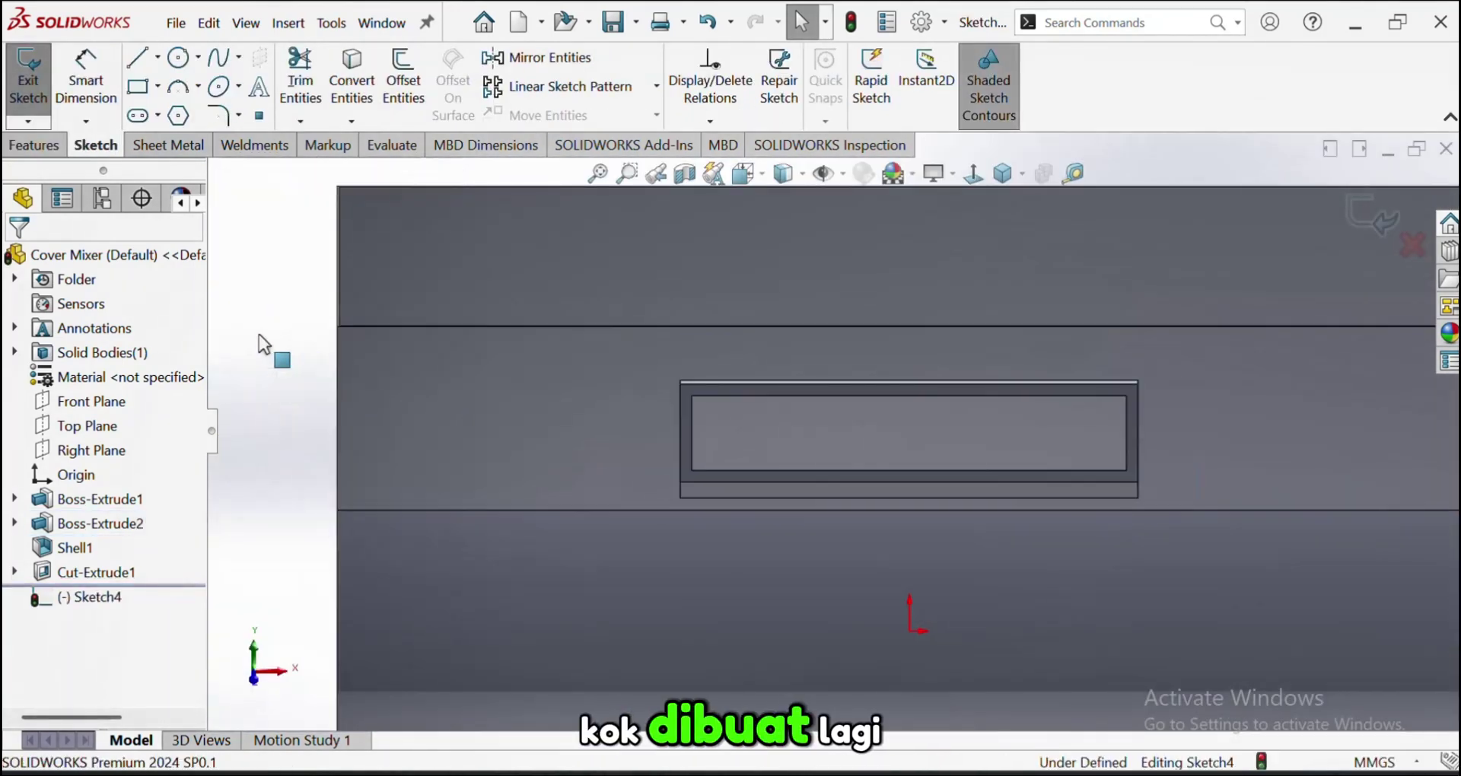
pyautogui.click(148, 89)
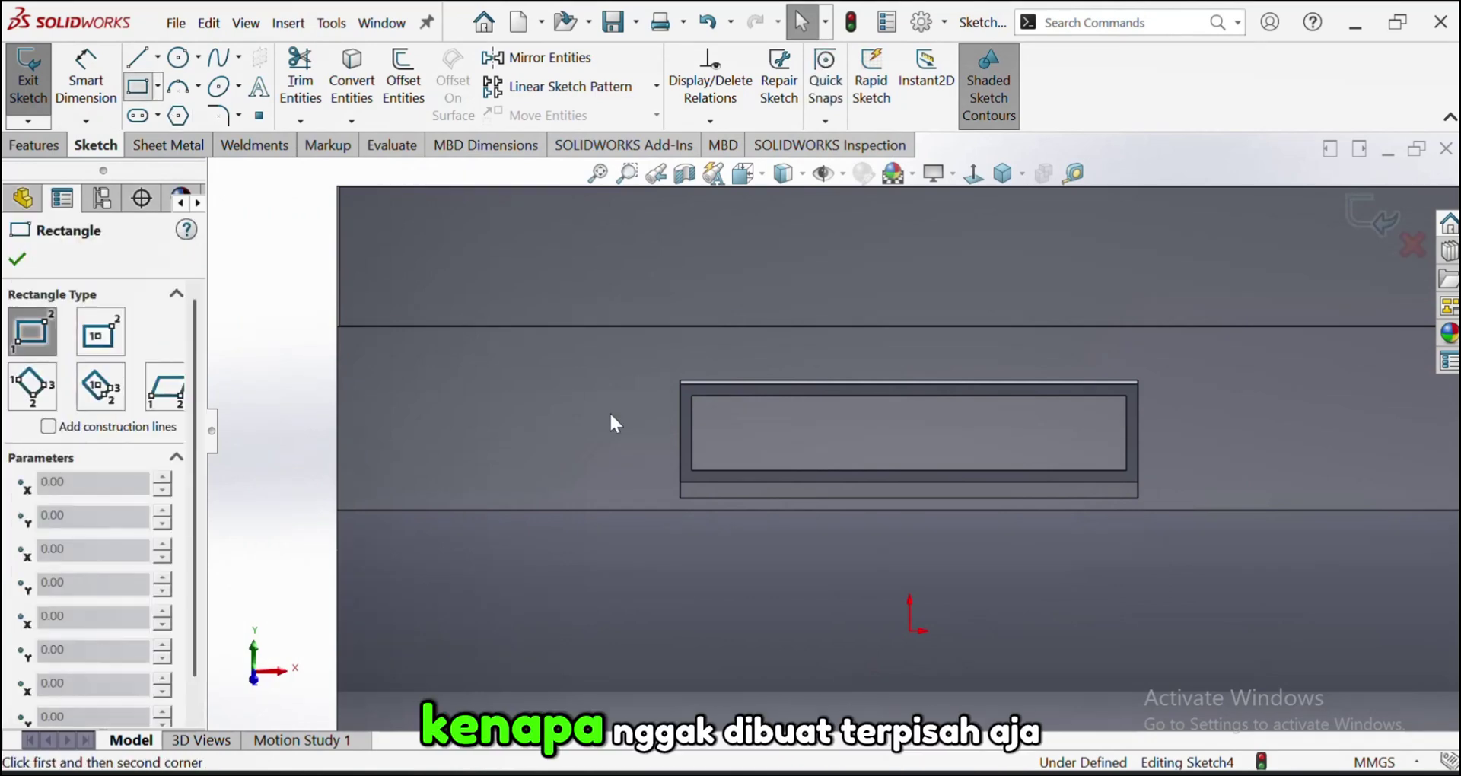
pyautogui.click(692, 396)
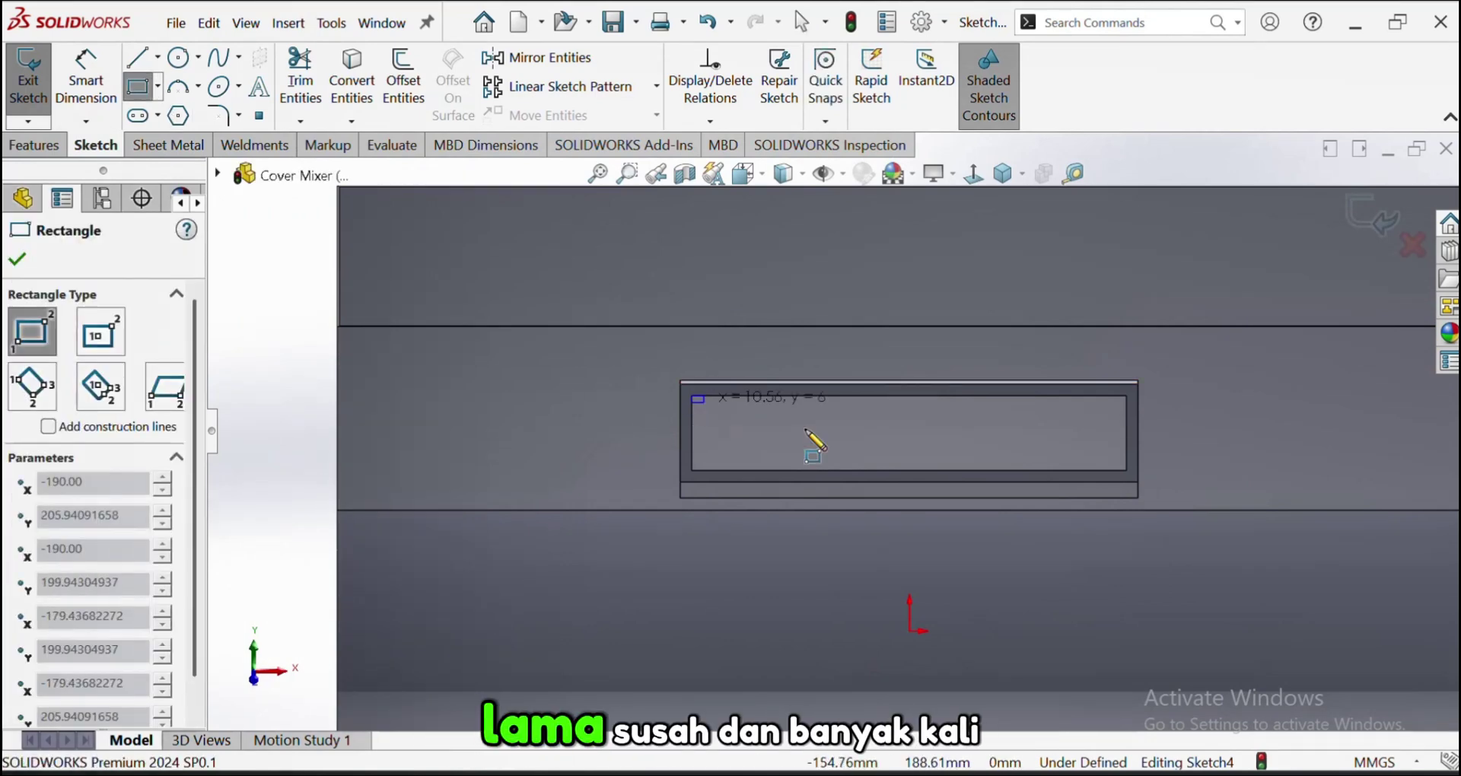
pyautogui.click(1126, 471)
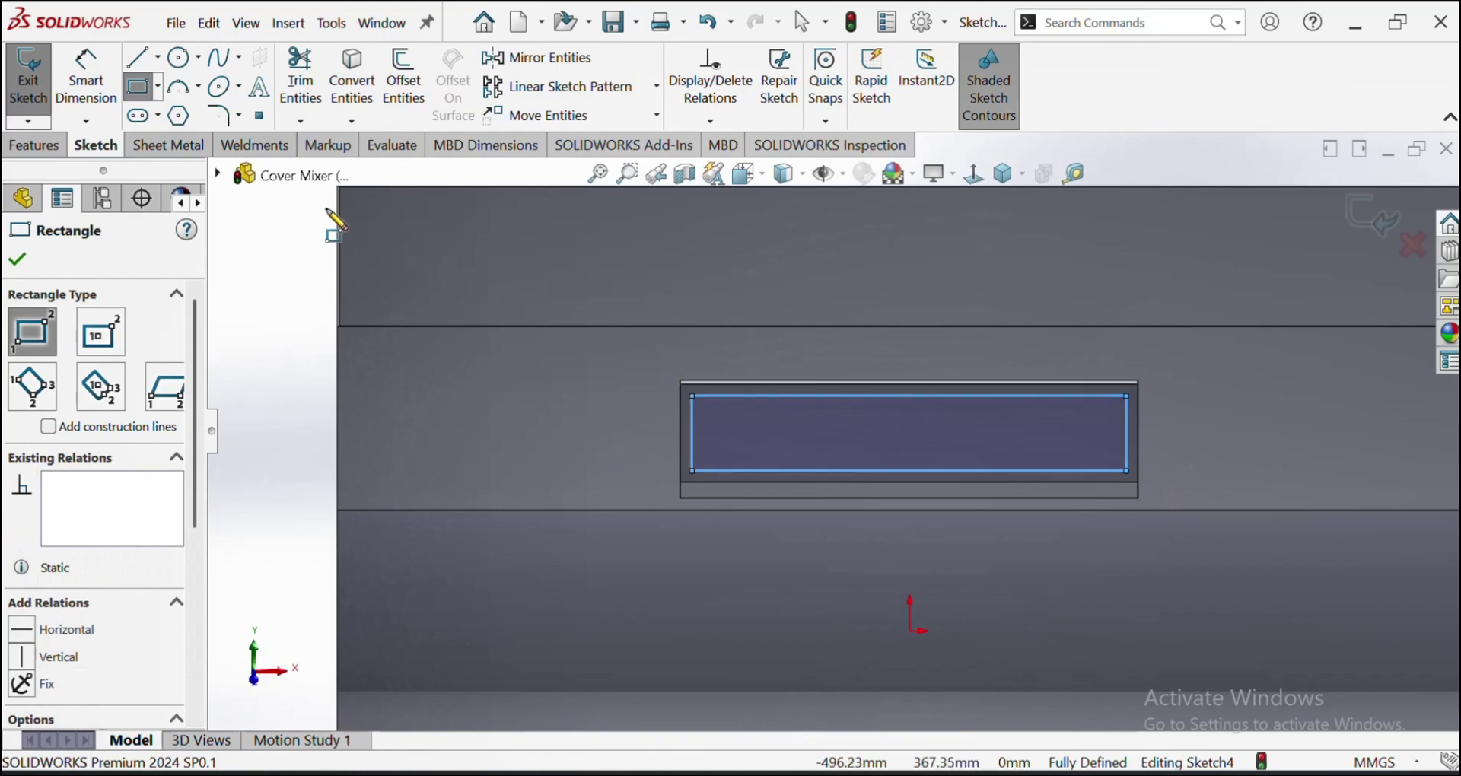
# Extrude the window rectangle as a Blind boss 2 mm thick, with the direction reversed into the frame
pyautogui.click(53, 151)
pyautogui.click(52, 99)
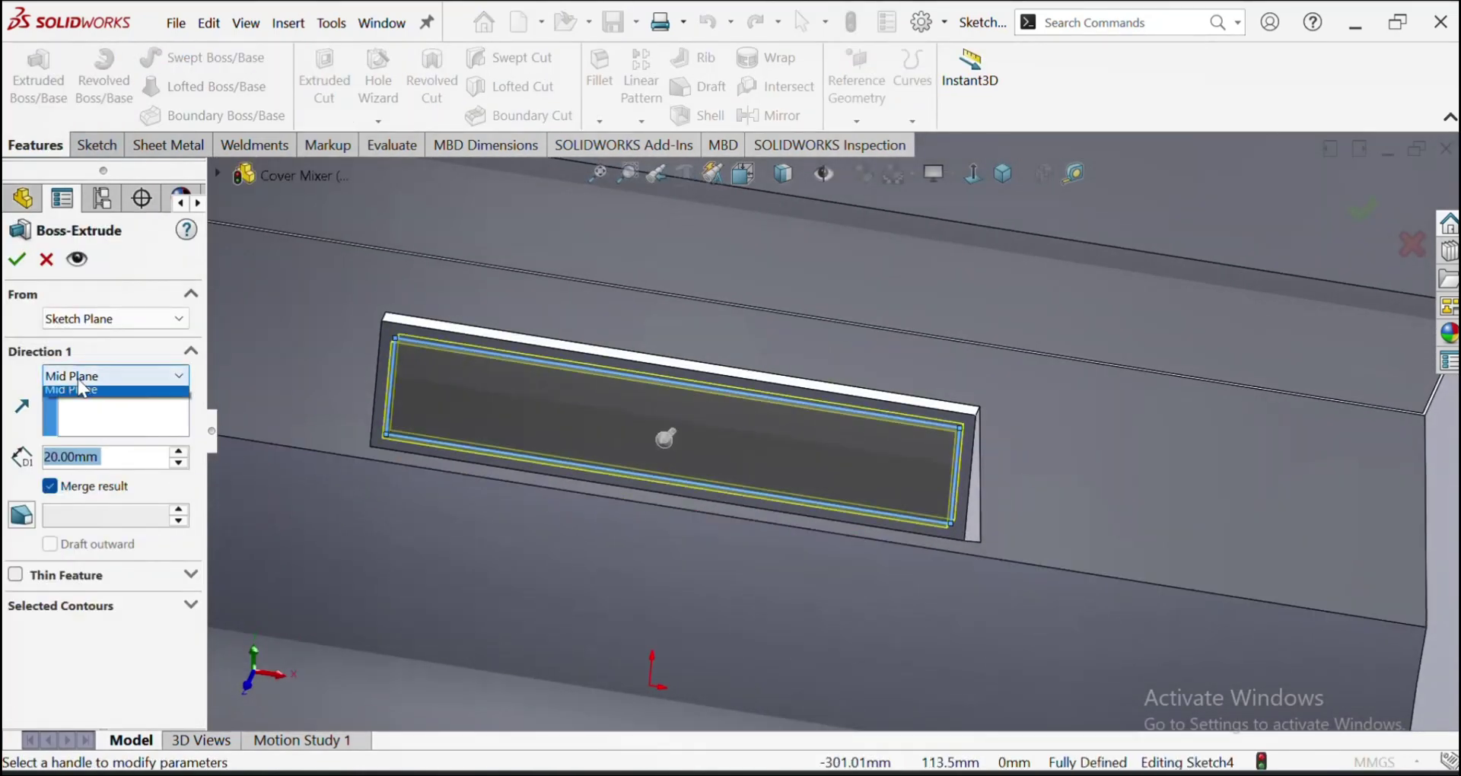
pyautogui.click(107, 398)
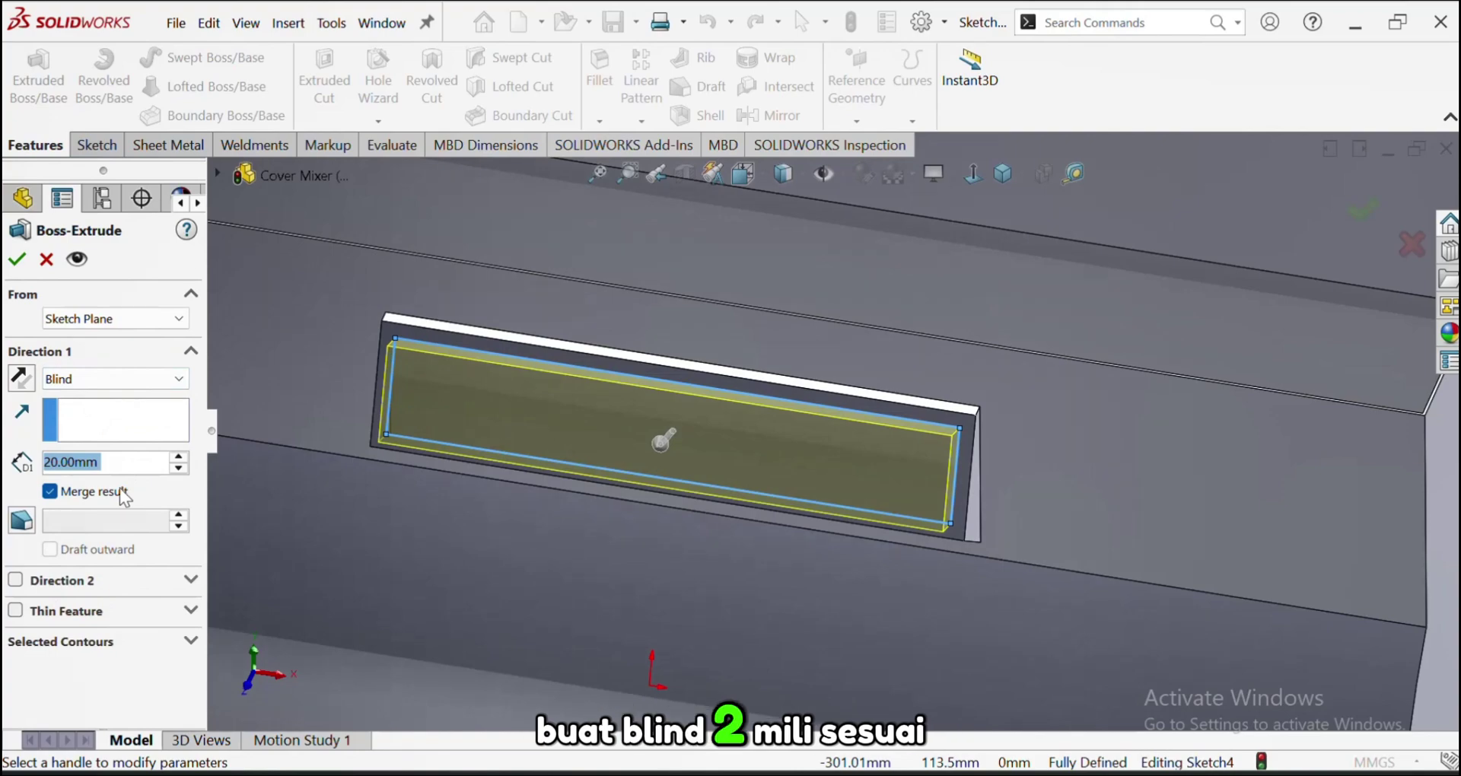
pyautogui.write('2')
pyautogui.scroll(5, 318, 472)
pyautogui.scroll(-2, 751, 418)
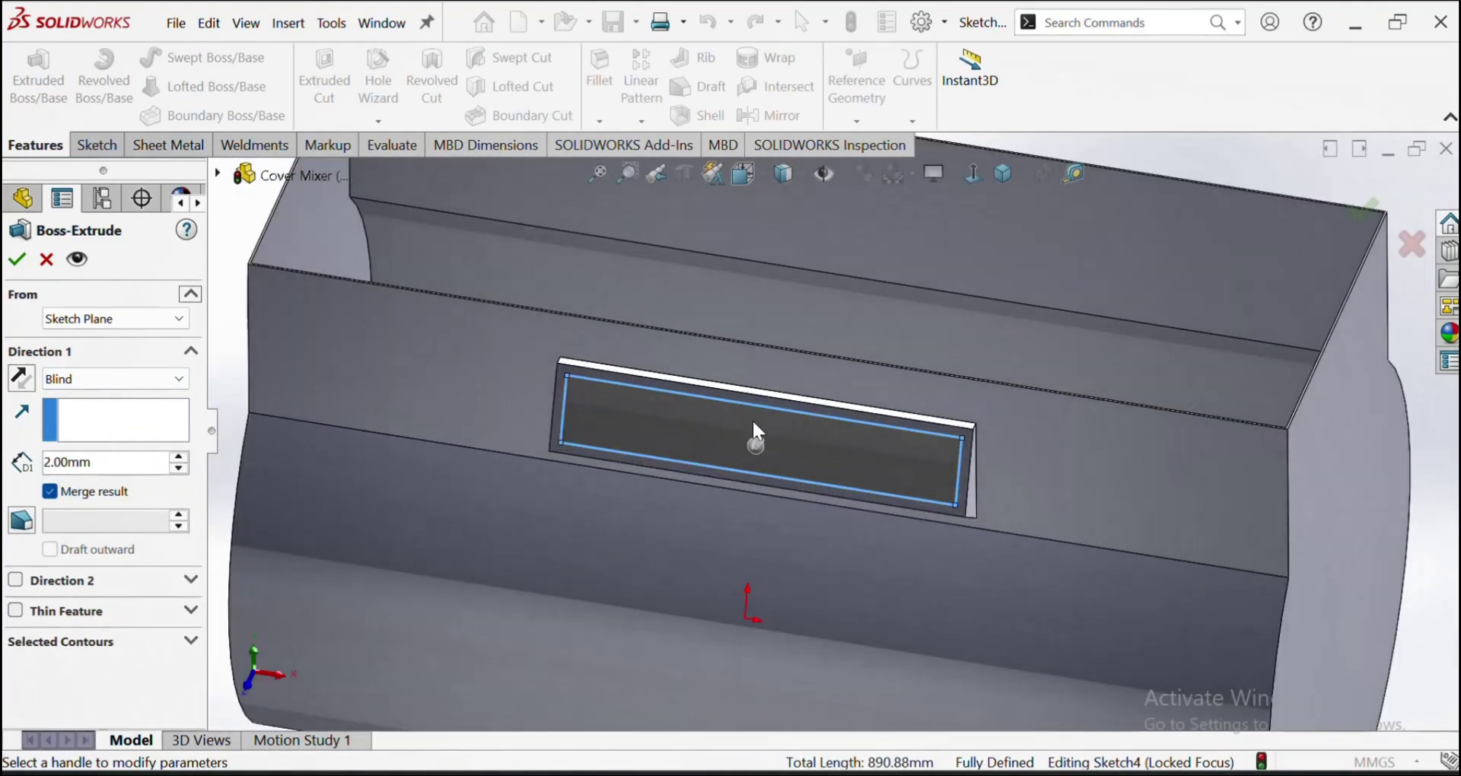
pyautogui.moveTo(752, 419); pyautogui.dragTo(671, 501, button='middle')
pyautogui.scroll(-3, 533, 573)
pyautogui.scroll(3, 428, 577)
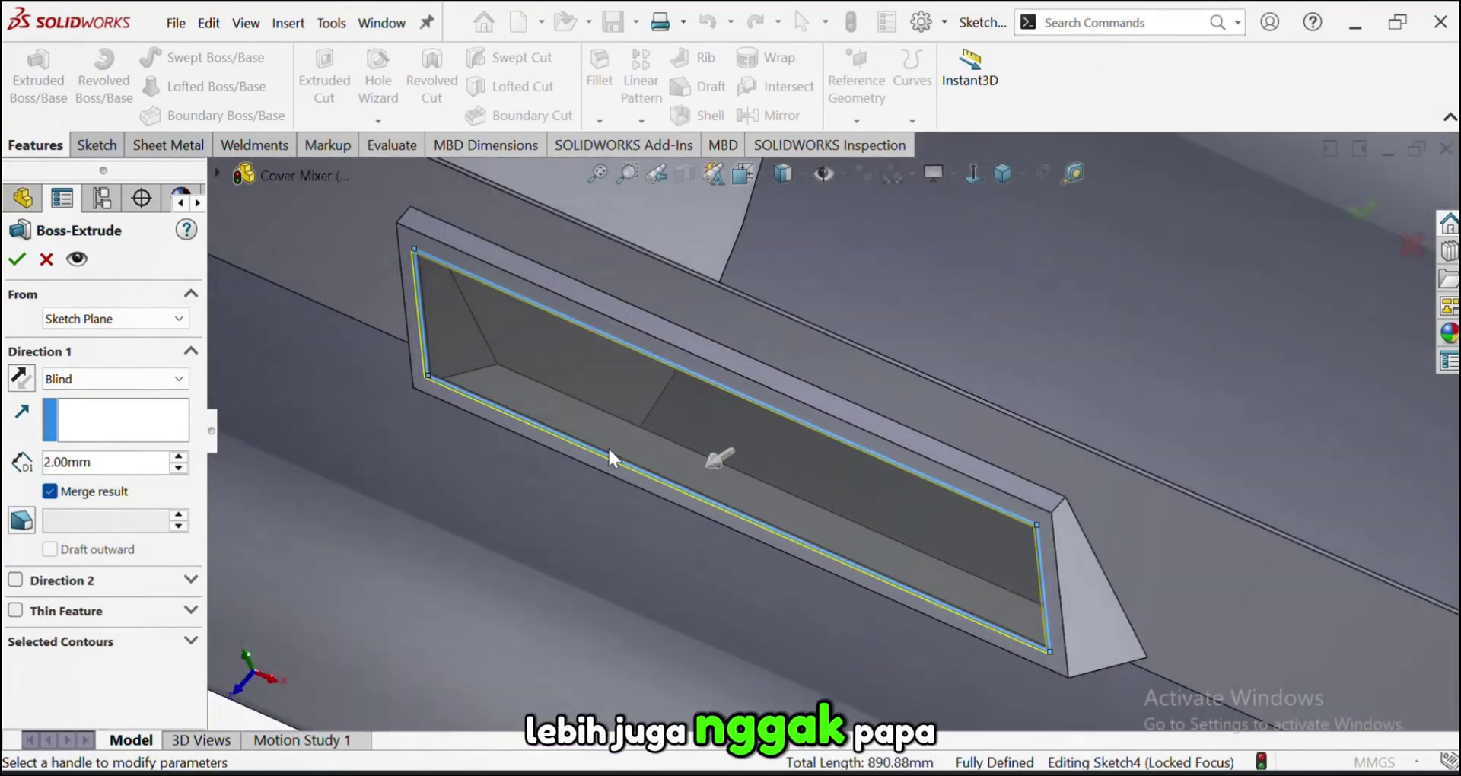
pyautogui.click(19, 384)
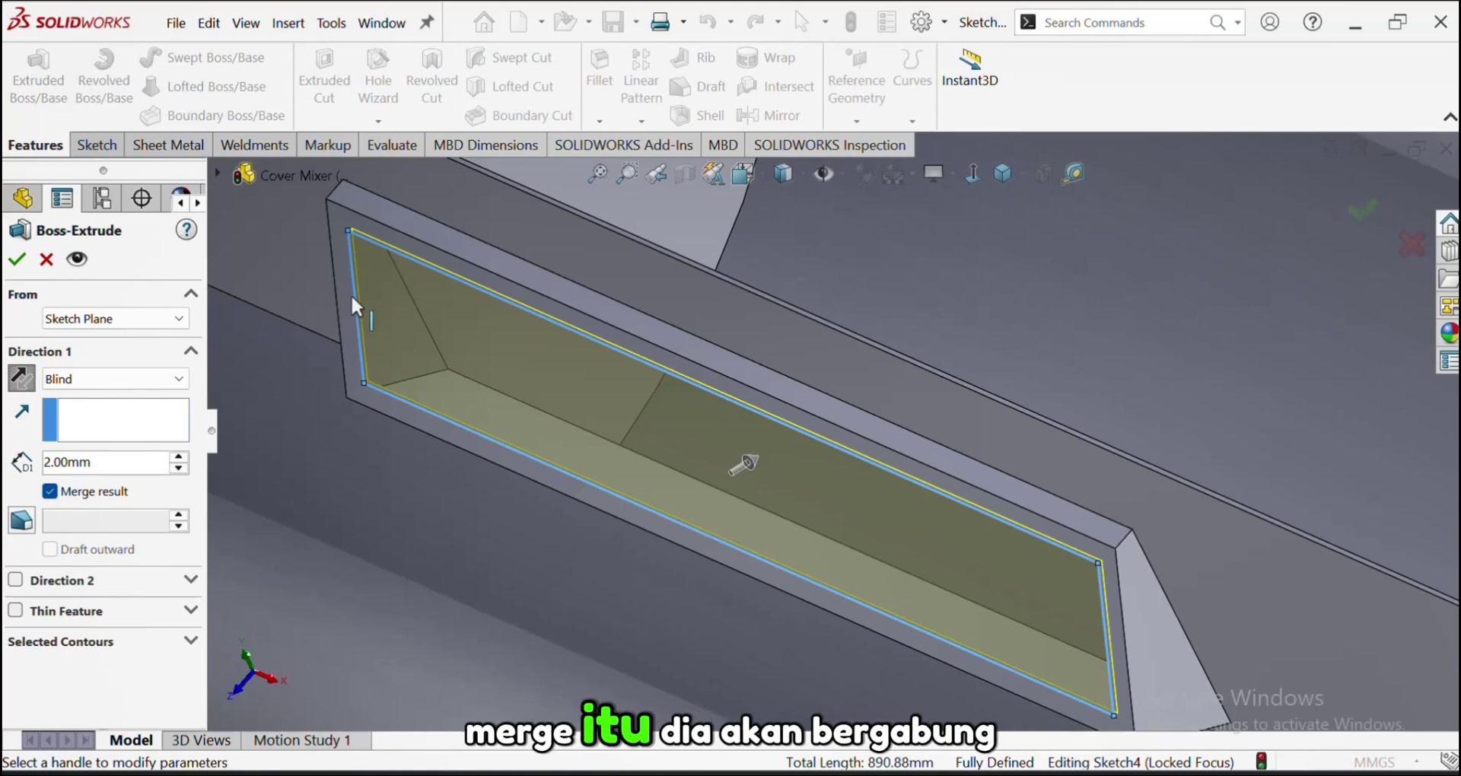
pyautogui.click(16, 259)
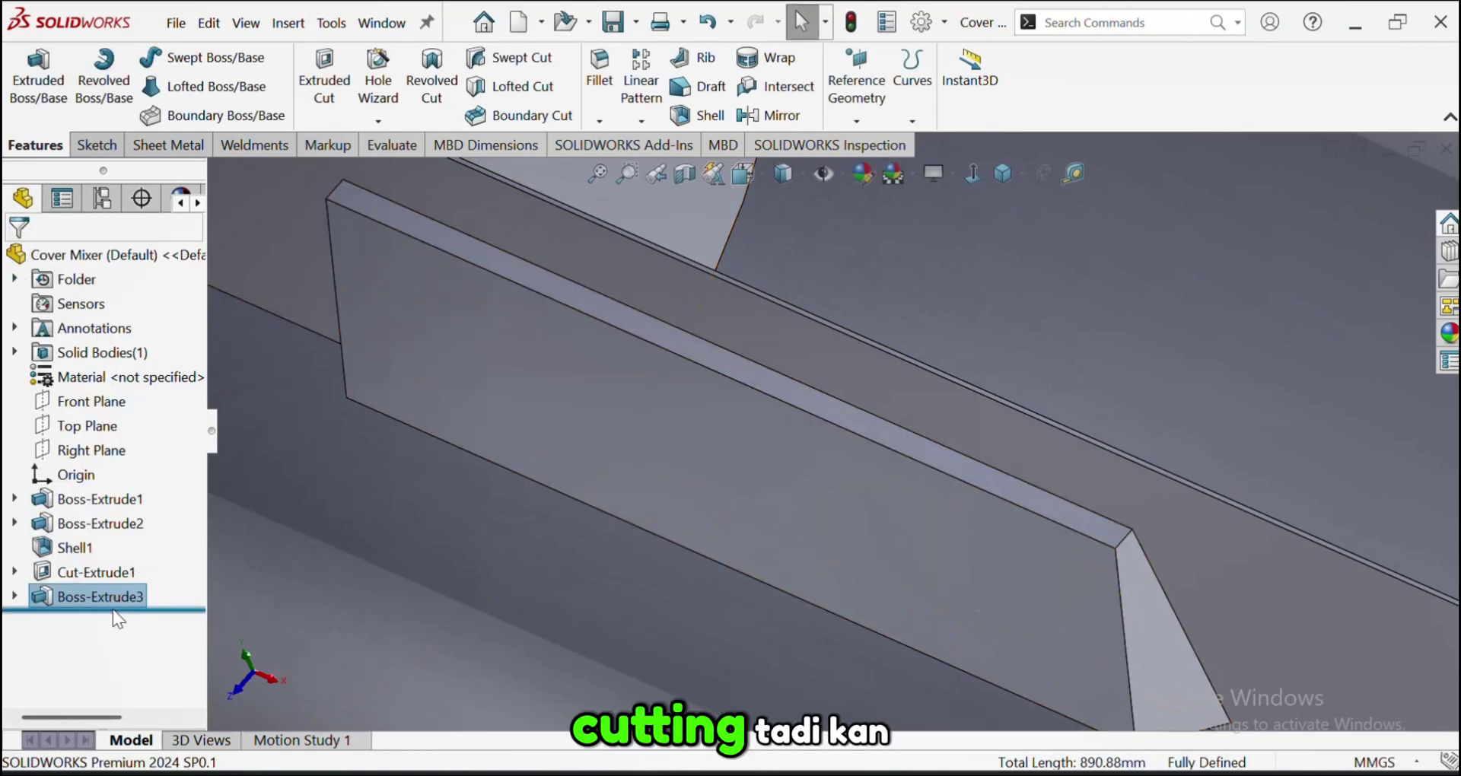
# Edit the window panel's extrusion and turn off Merge result so the panel is a separate body
pyautogui.rightClick(107, 598)
pyautogui.click(117, 332)
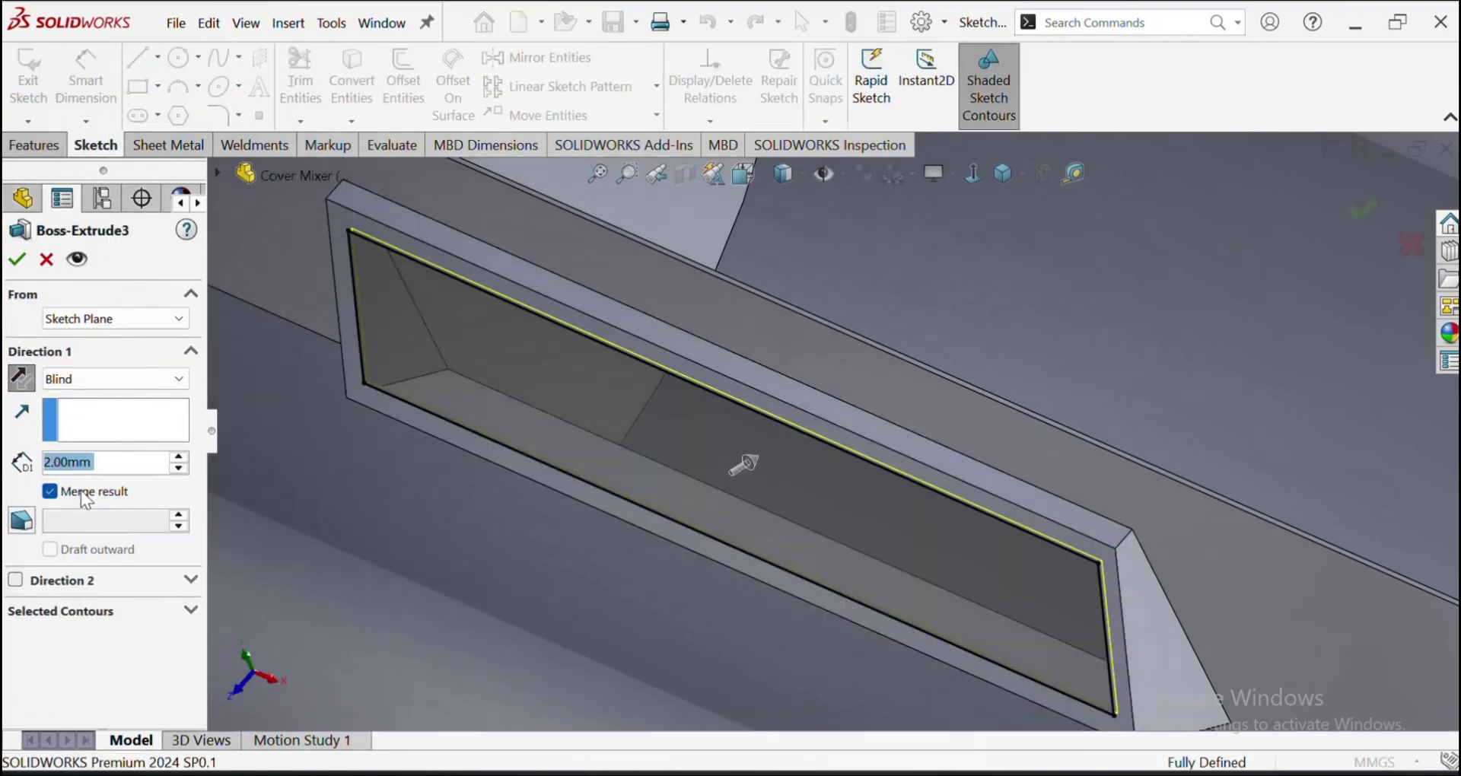
pyautogui.click(82, 493)
pyautogui.click(17, 259)
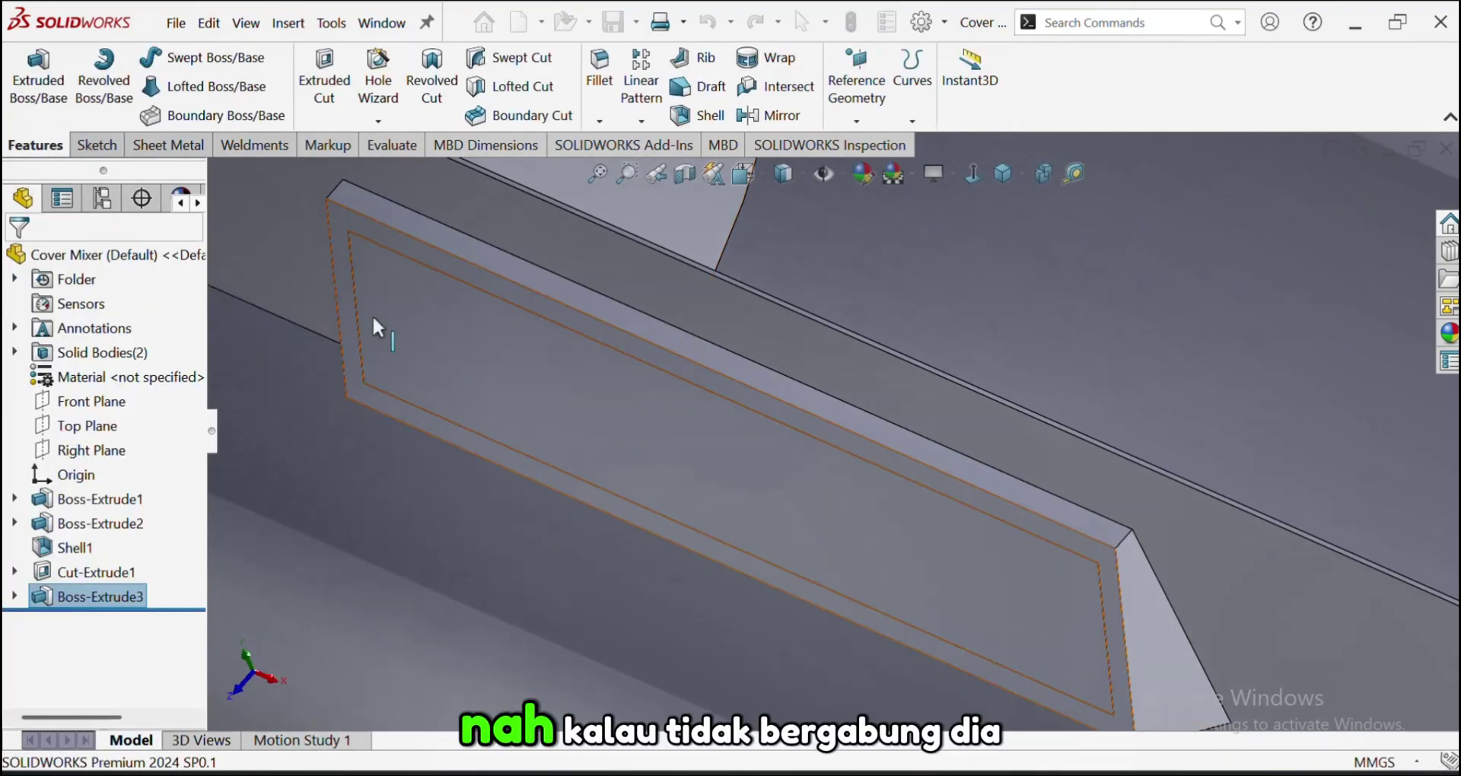
# Inspect the window panel's boundary and highlight the cover and panel in turn in the solid bodies list
pyautogui.scroll(-5, 381, 297)
pyautogui.click(380, 335)
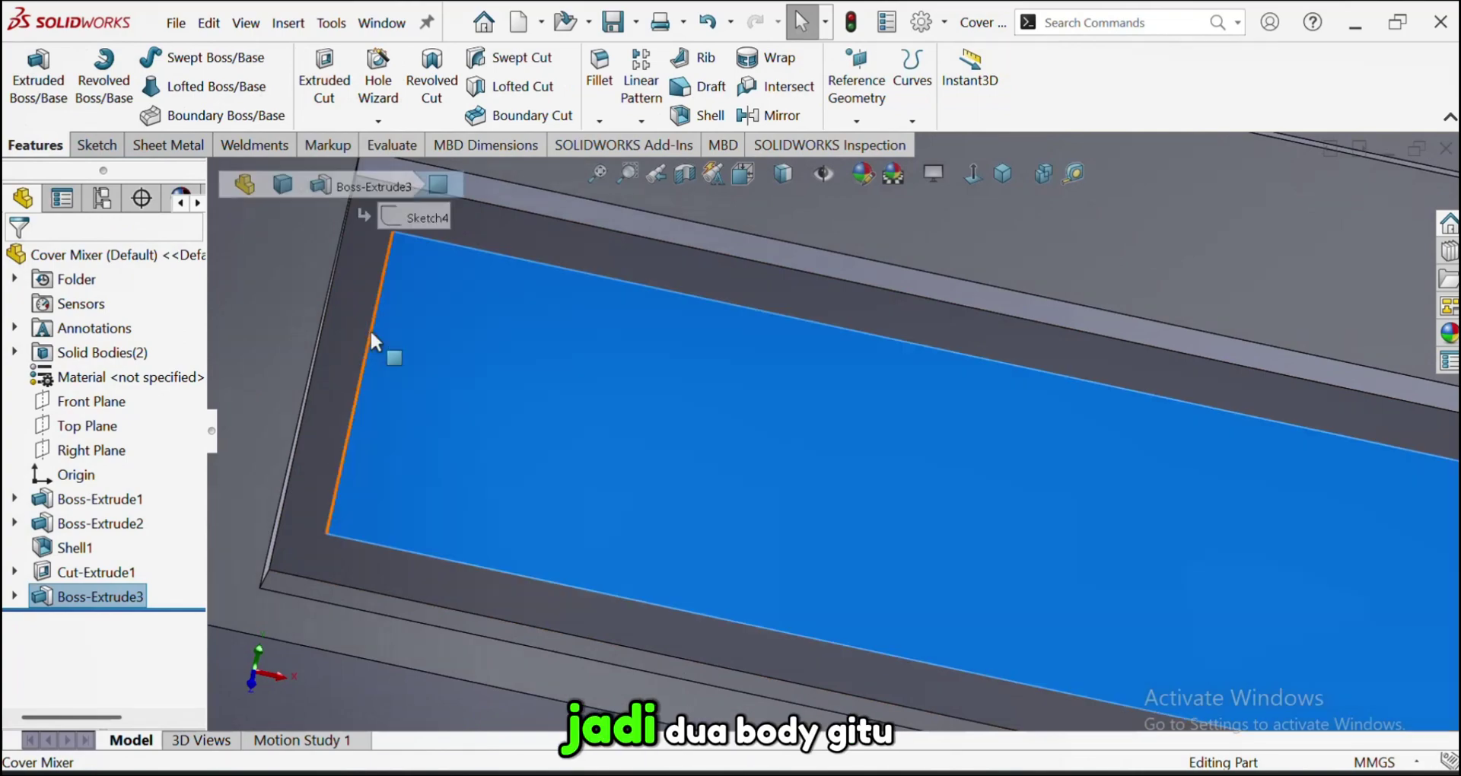
pyautogui.click(16, 352)
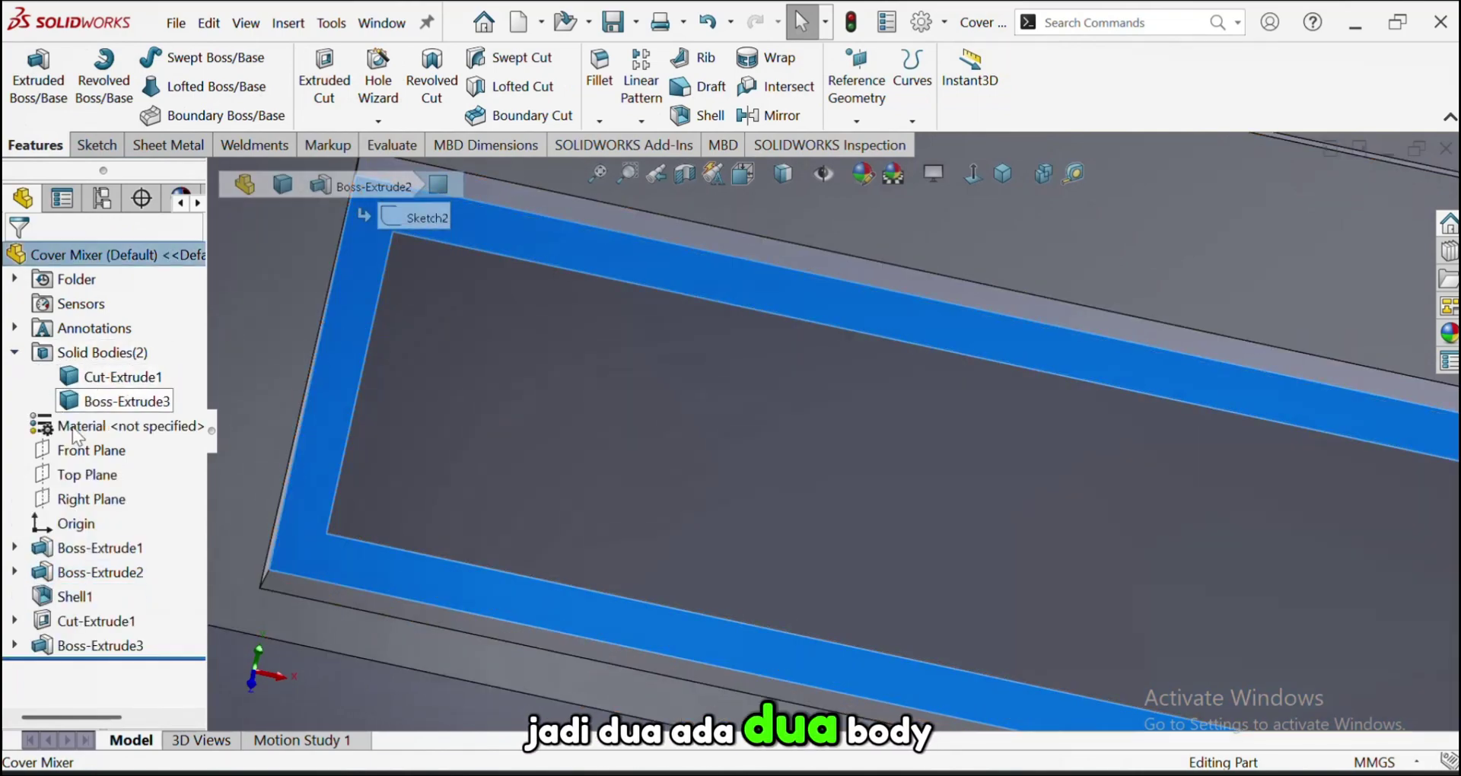
pyautogui.click(109, 385)
pyautogui.scroll(8, 902, 354)
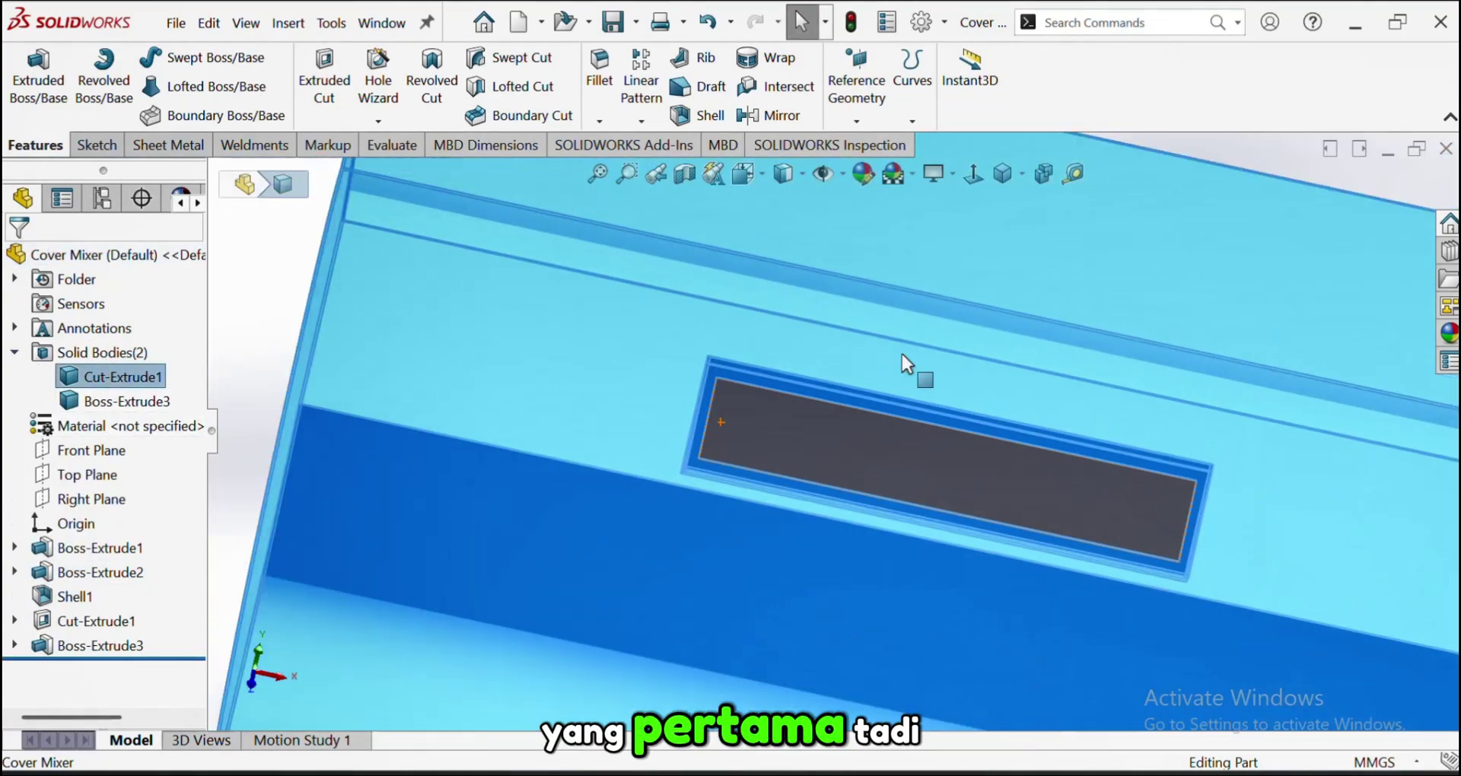
pyautogui.click(114, 401)
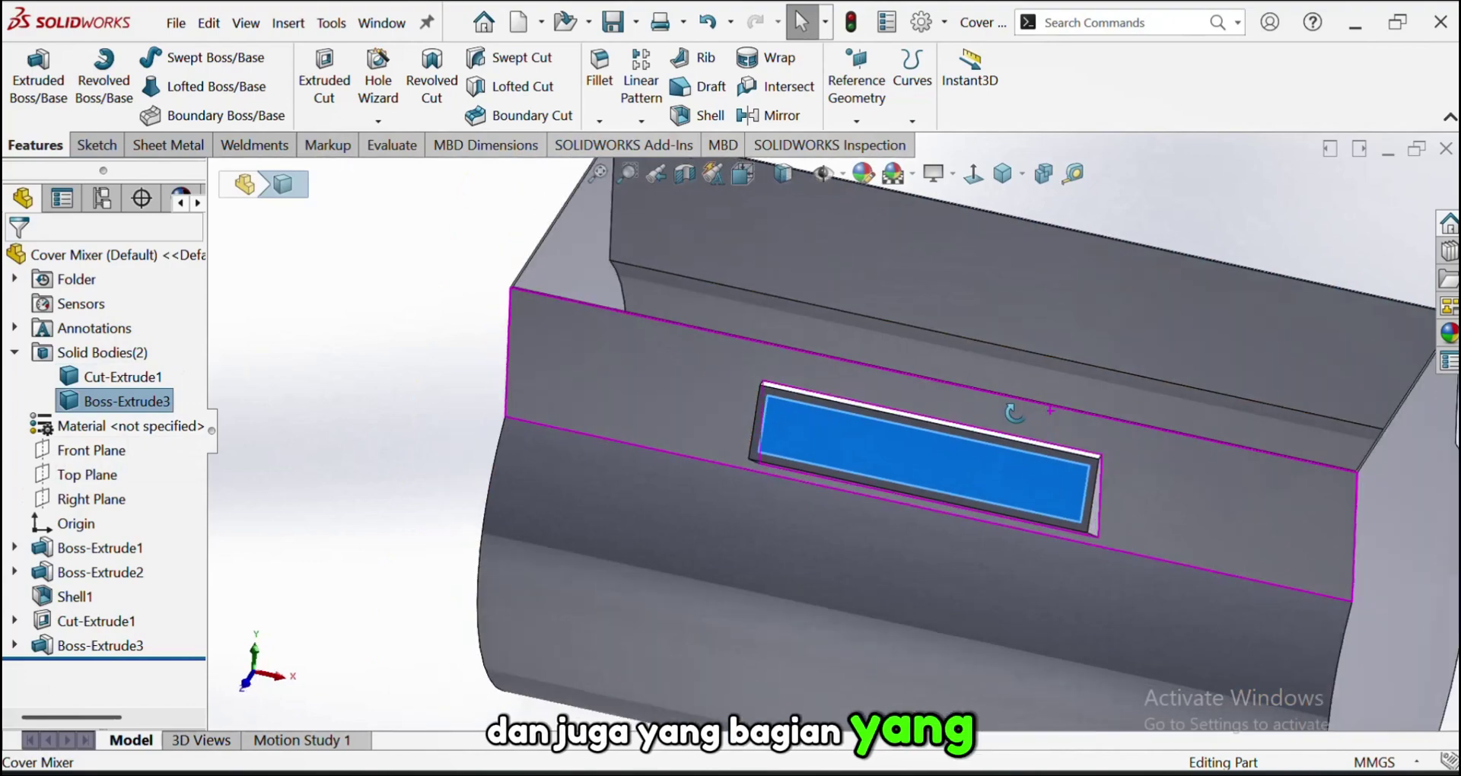
pyautogui.click(13, 353)
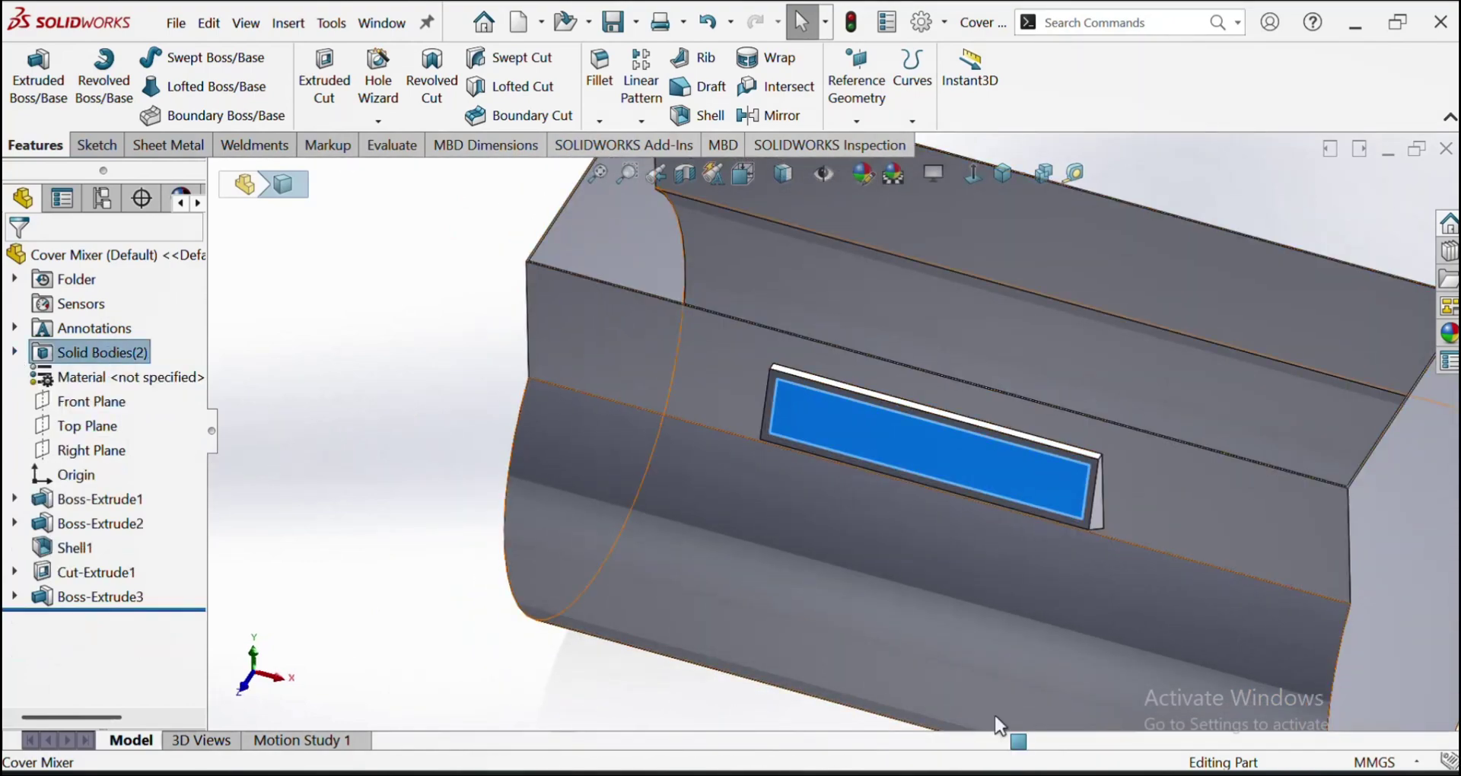
pyautogui.scroll(2, 1298, 404)
pyautogui.scroll(-2, 1298, 404)
pyautogui.click(1297, 406)
pyautogui.moveTo(645, 625); pyautogui.dragTo(579, 499, button='middle')
pyautogui.scroll(1, 605, 494)
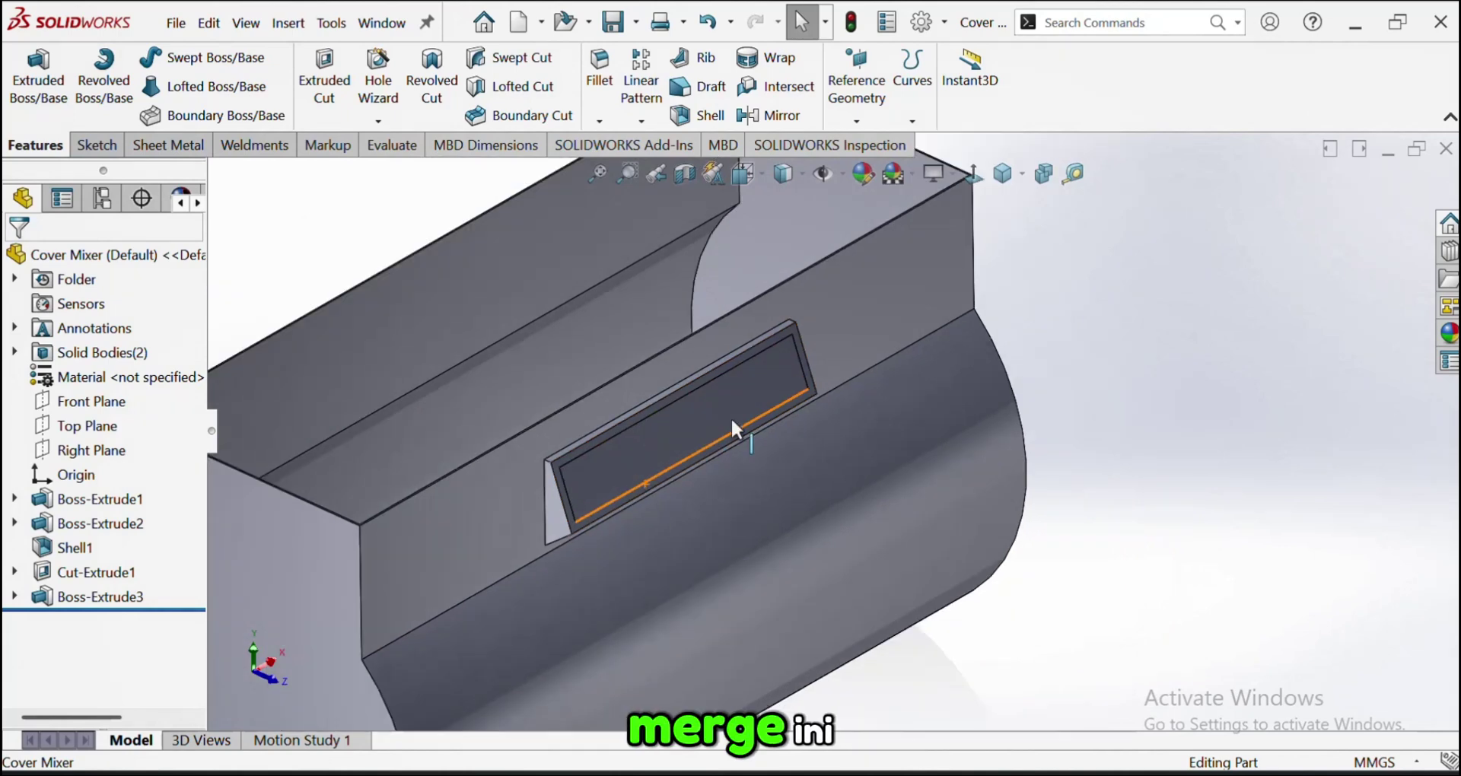
pyautogui.scroll(2, 732, 417)
pyautogui.scroll(-2, 684, 476)
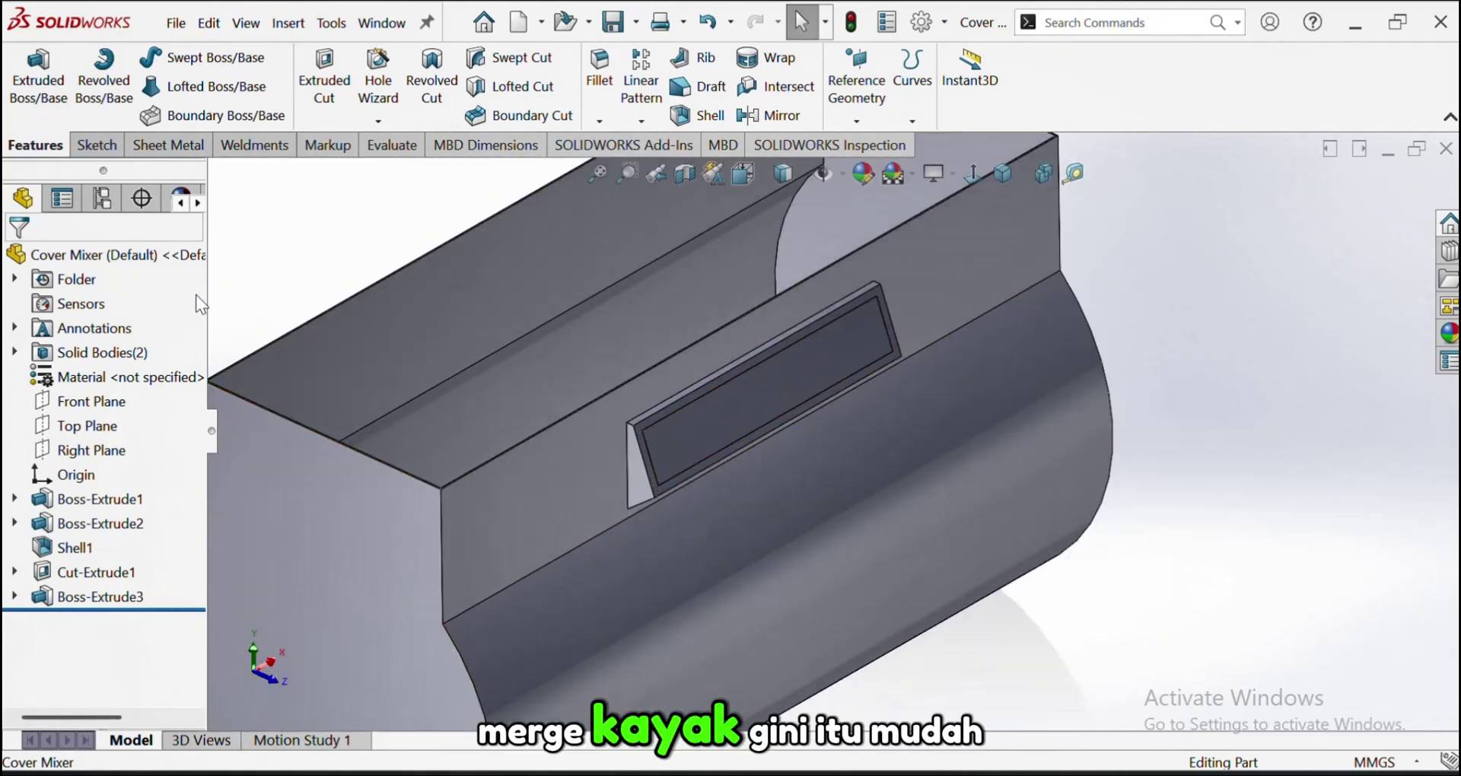
# Start editing appearances, clear the whole part from the selected geometry, and set features as the selection target
pyautogui.click(174, 197)
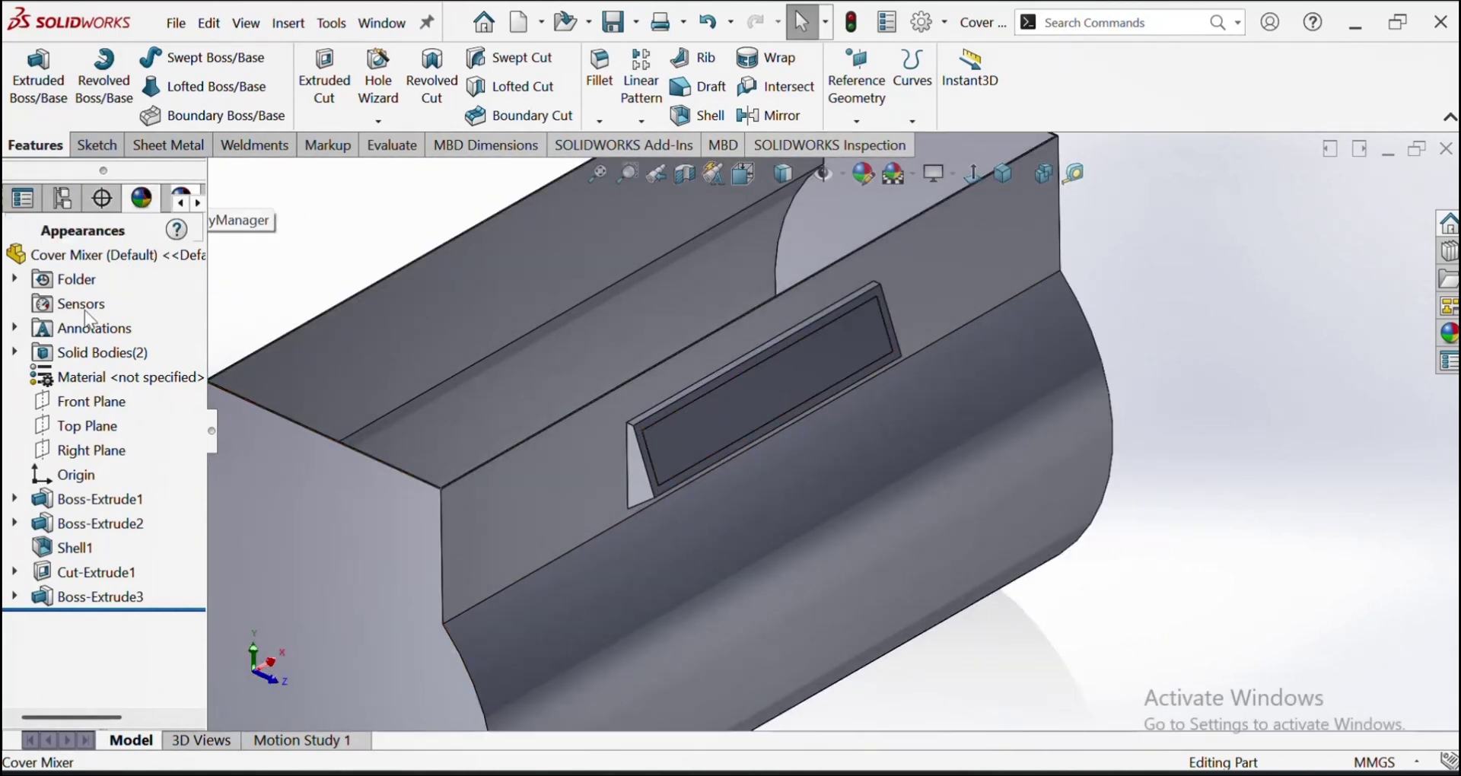
pyautogui.click(863, 178)
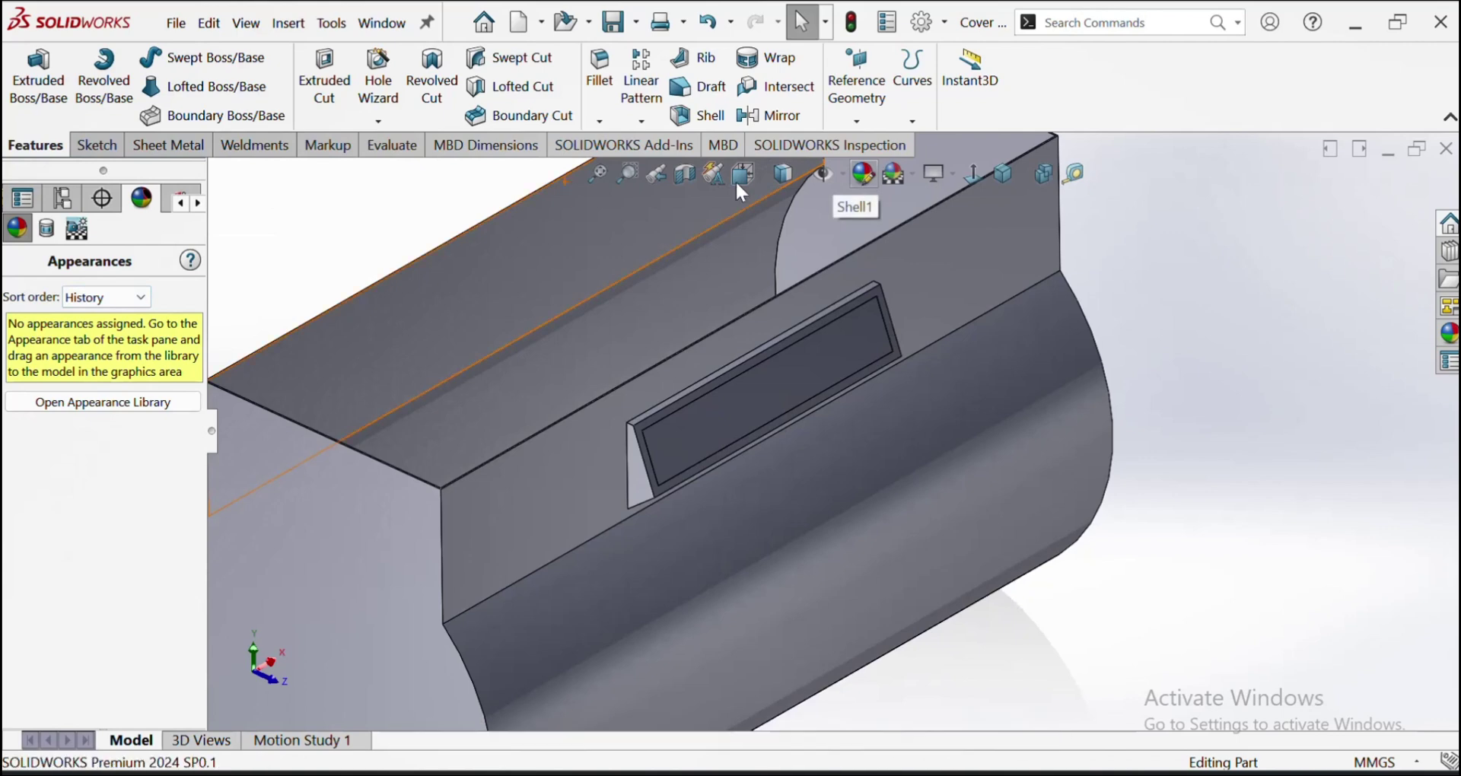
pyautogui.click(541, 298)
pyautogui.rightClick(88, 440)
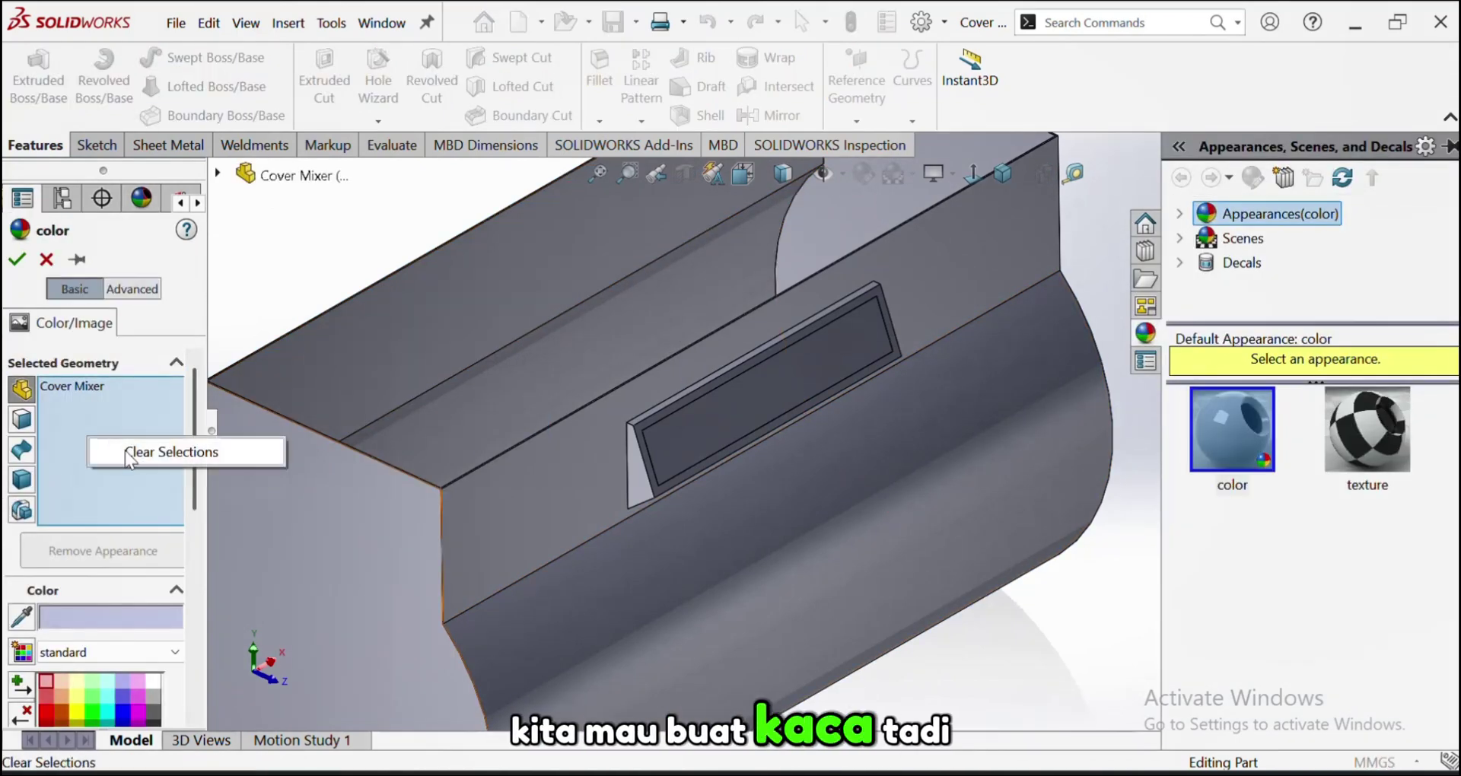
pyautogui.click(125, 451)
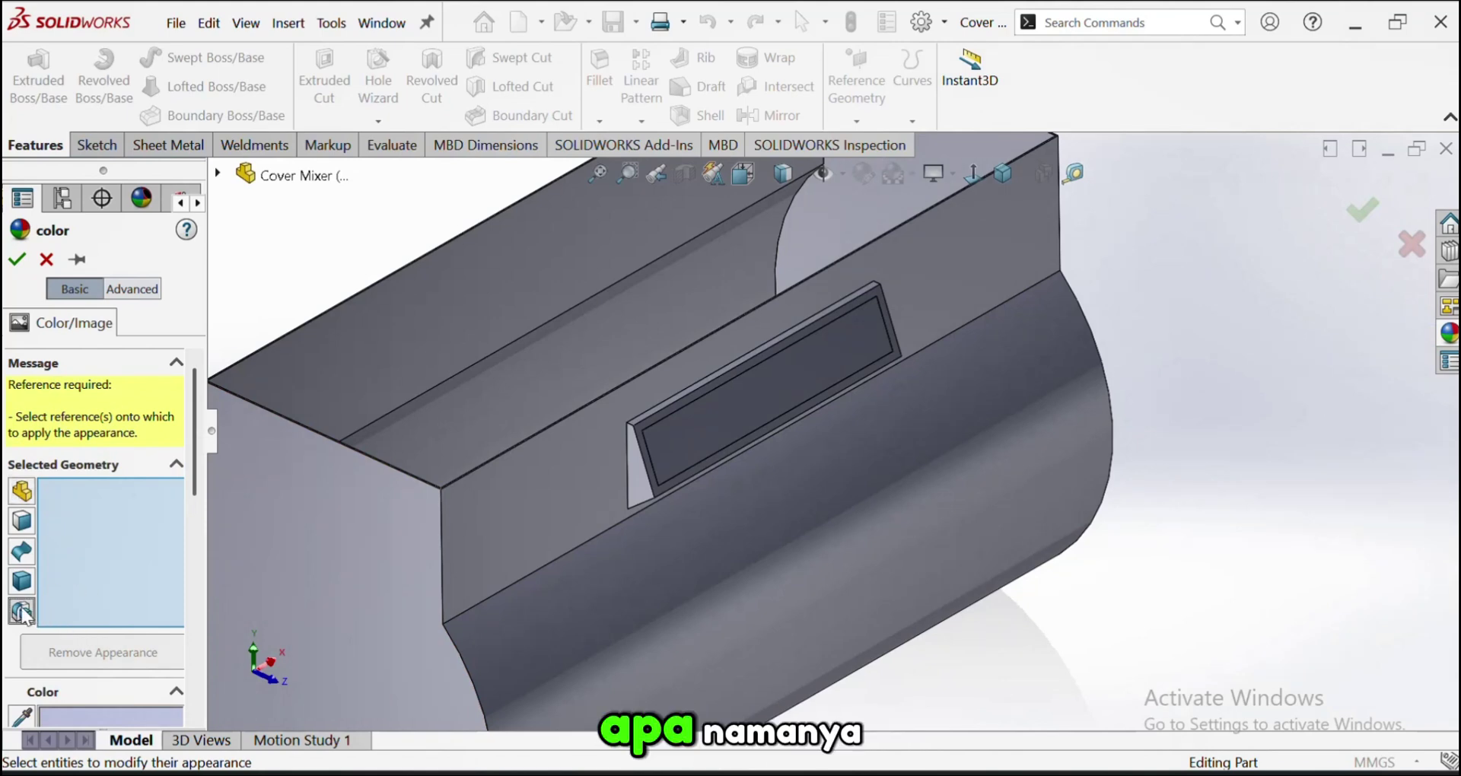
pyautogui.scroll(3, 972, 417)
pyautogui.scroll(-1, 689, 487)
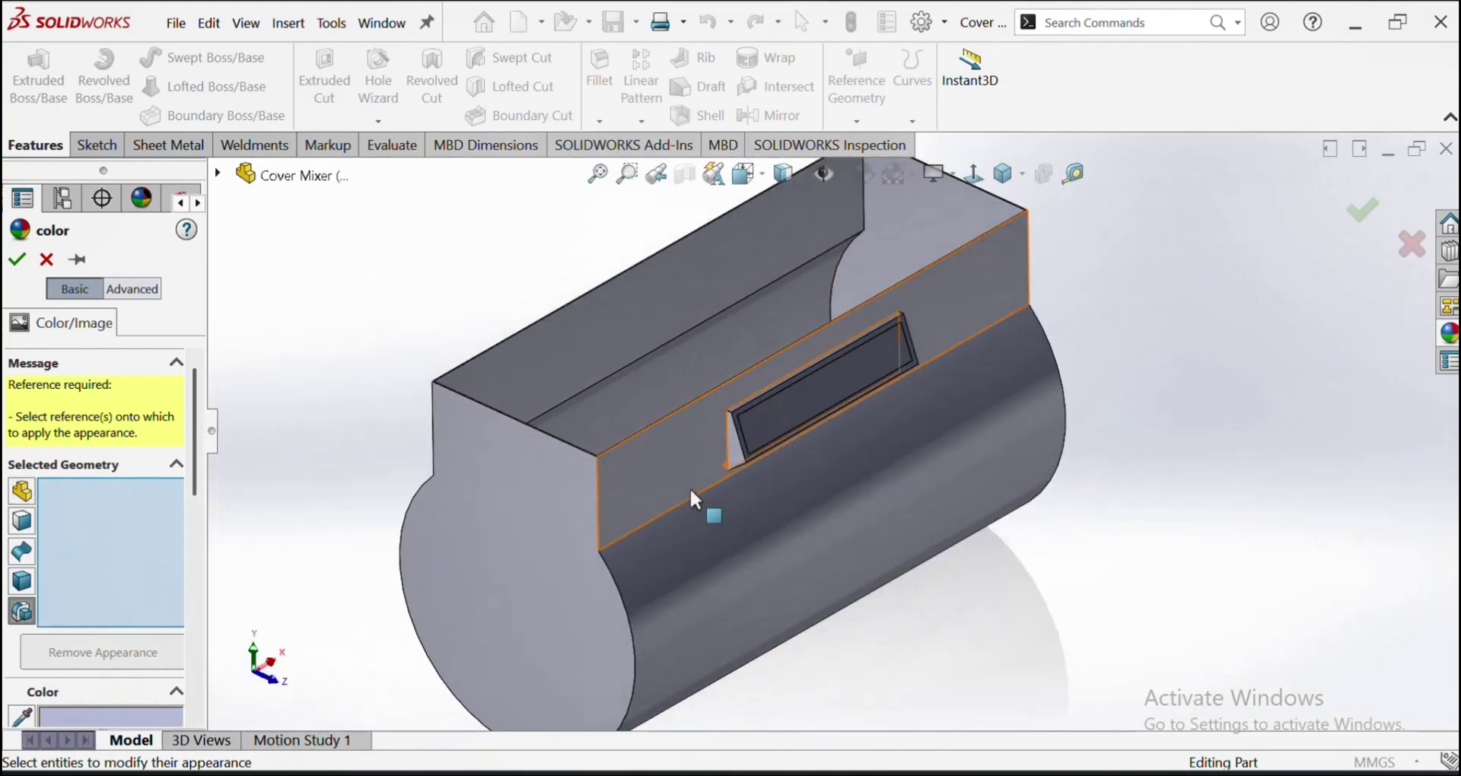
pyautogui.click(622, 527)
pyautogui.scroll(-4, 631, 540)
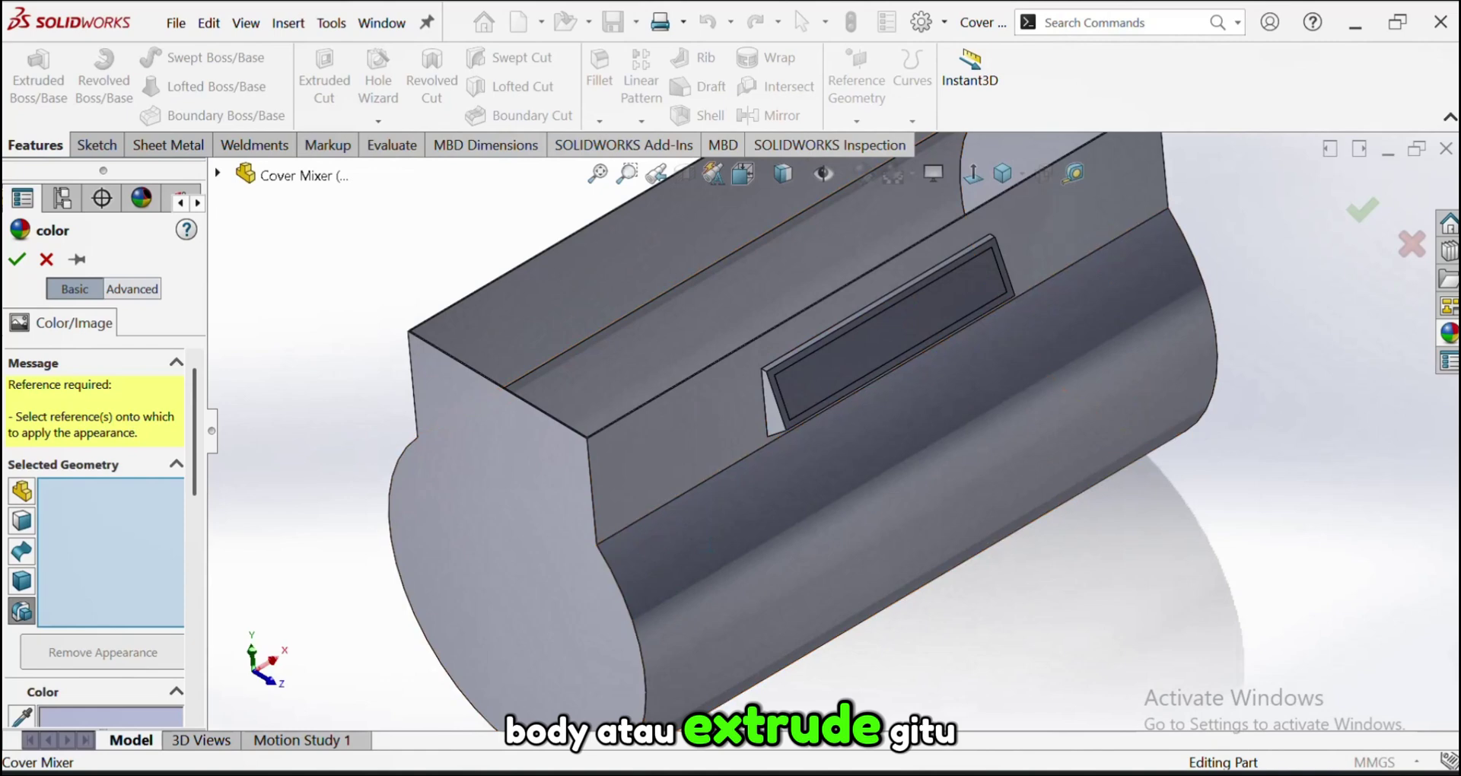
# Apply the clear glass appearance from the Glass category to the window pane's extrude feature
pyautogui.click(1450, 334)
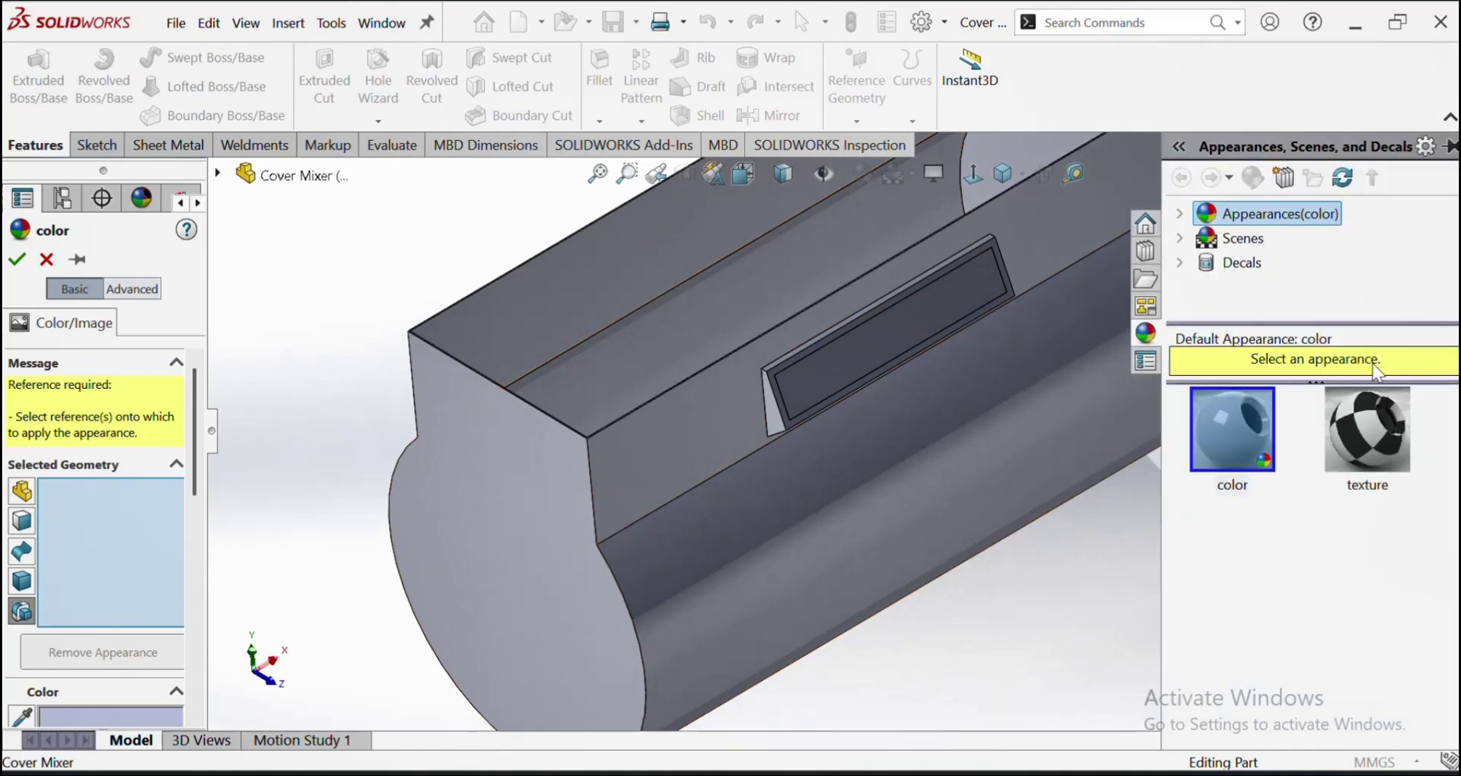
pyautogui.click(1184, 214)
pyautogui.scroll(-1, 1211, 267)
pyautogui.click(1217, 267)
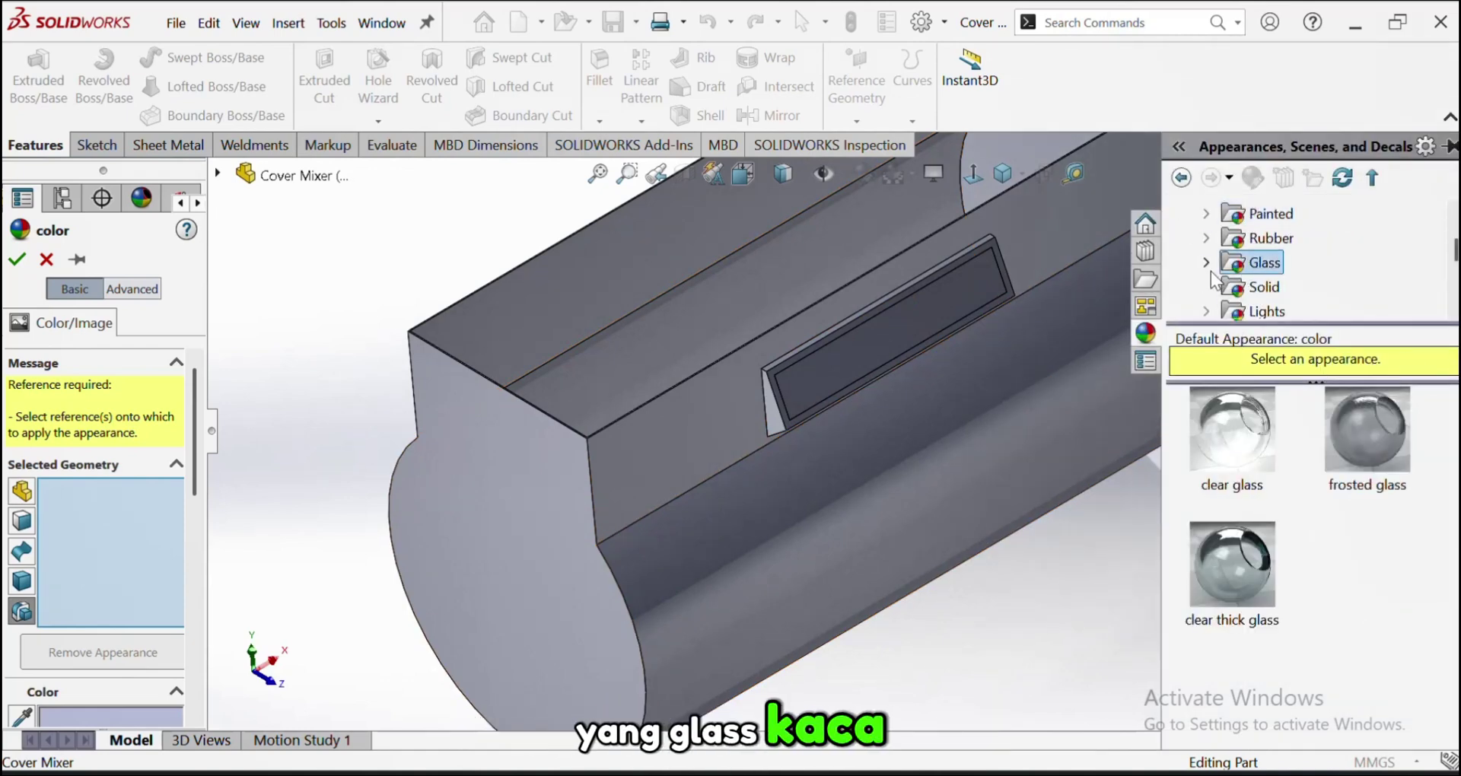
pyautogui.click(1238, 436)
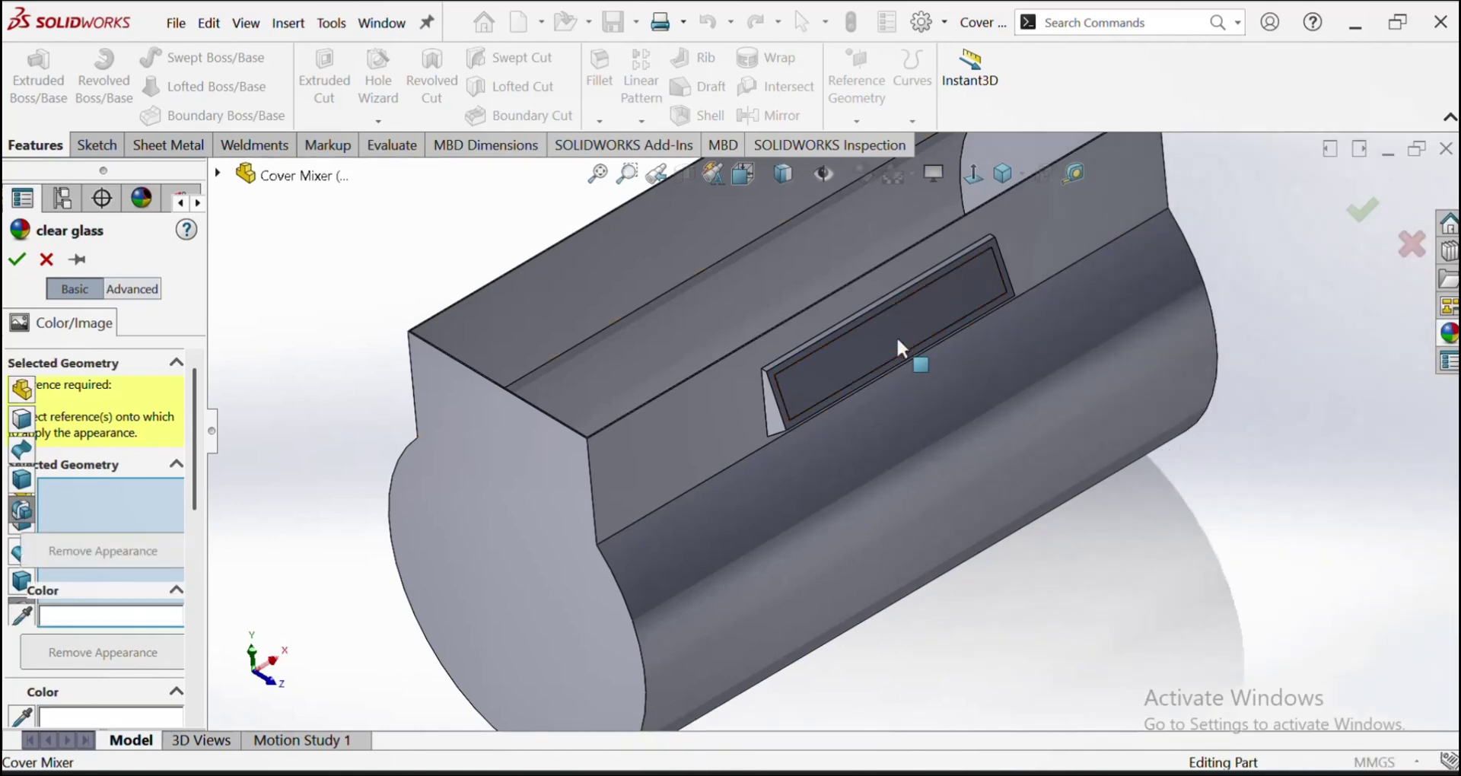
pyautogui.click(896, 336)
pyautogui.moveTo(897, 335)
pyautogui.mouseDown(button='middle')
pyautogui.moveTo(974, 267)
pyautogui.moveTo(875, 320)
pyautogui.mouseUp(button='middle')
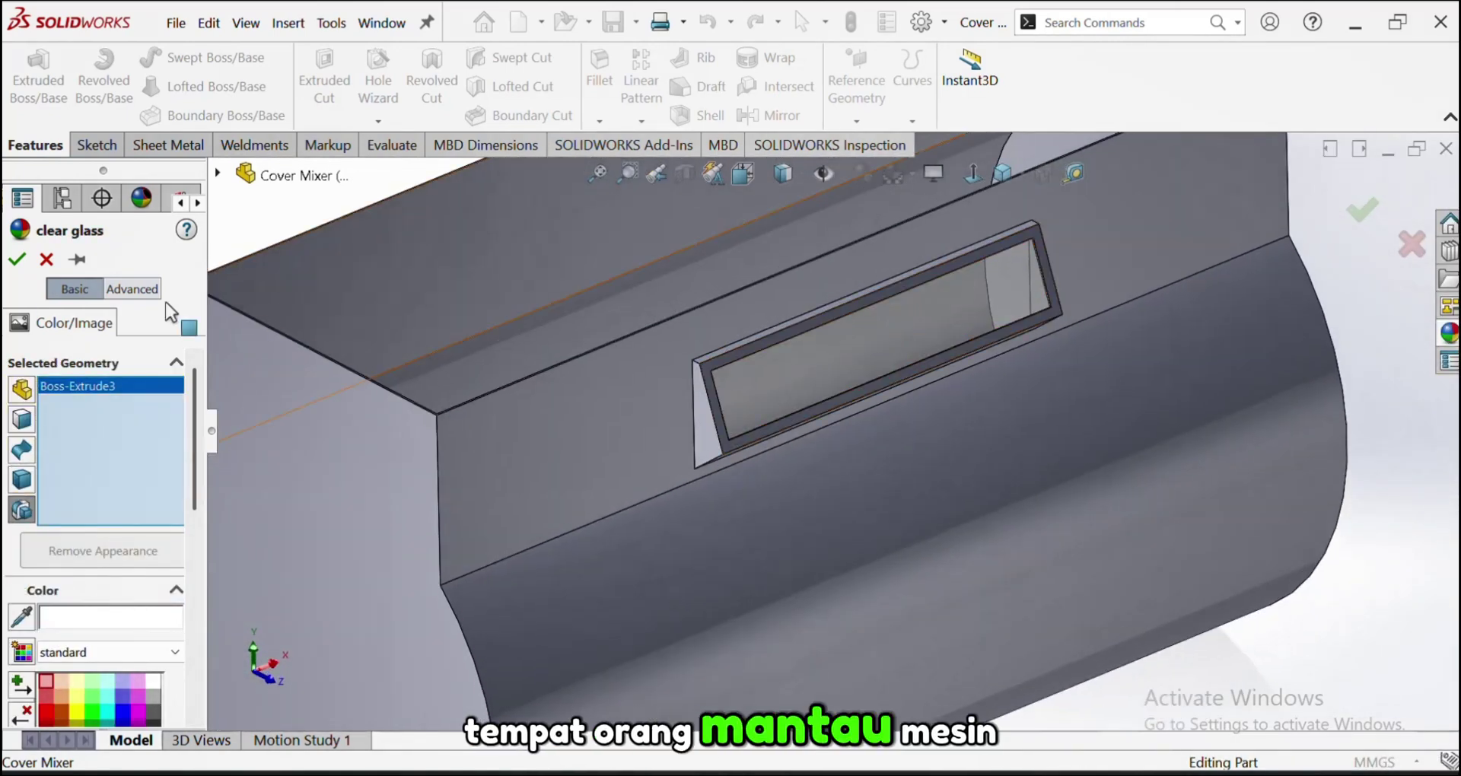
pyautogui.click(17, 260)
# Sketch a corner rectangle on the window frame's front face, tracing the corners of the inner opening
pyautogui.scroll(5, 892, 358)
pyautogui.moveTo(877, 391); pyautogui.dragTo(903, 414, button='middle')
pyautogui.scroll(4, 860, 429)
pyautogui.moveTo(819, 446); pyautogui.dragTo(683, 447, button='middle')
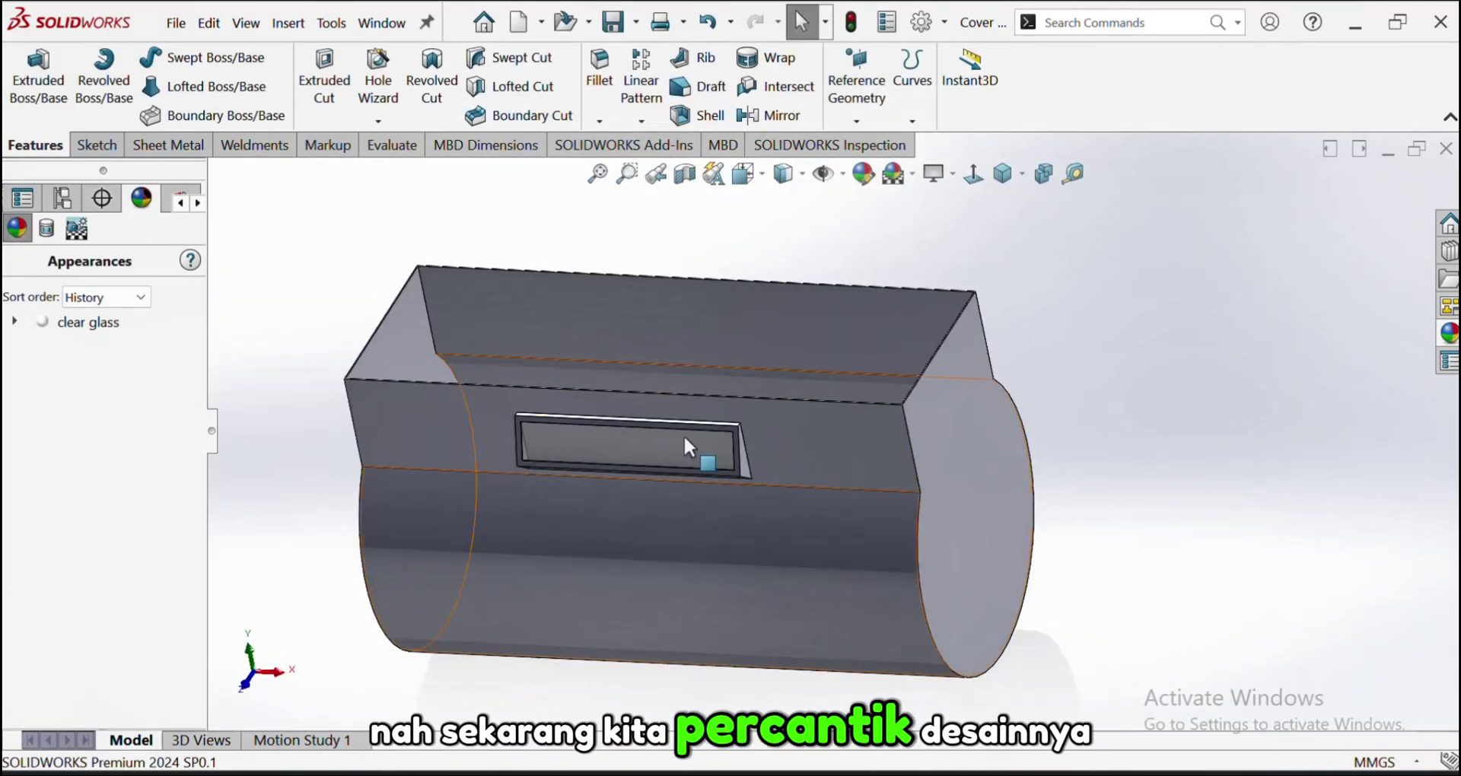
pyautogui.scroll(4, 684, 439)
pyautogui.click(483, 378)
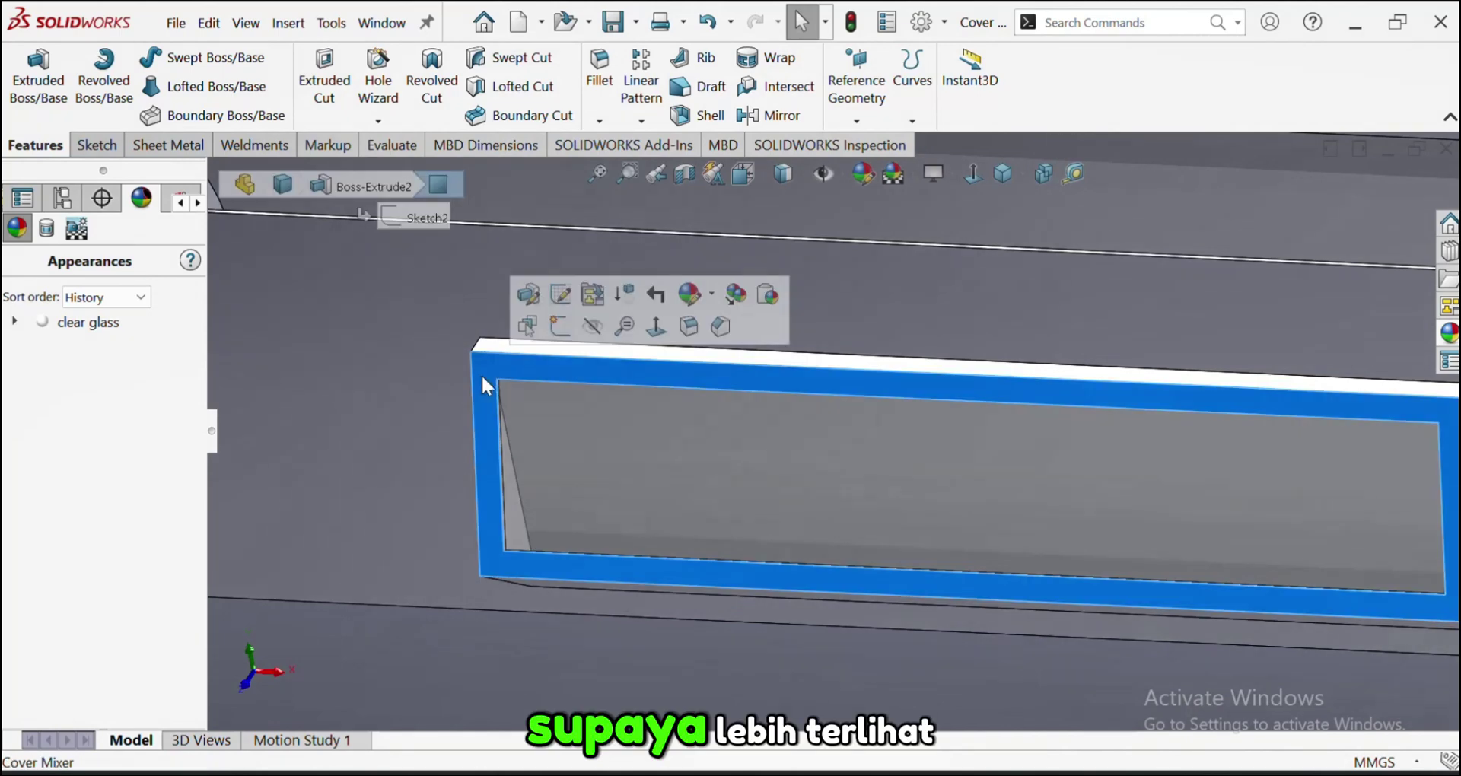
pyautogui.click(562, 327)
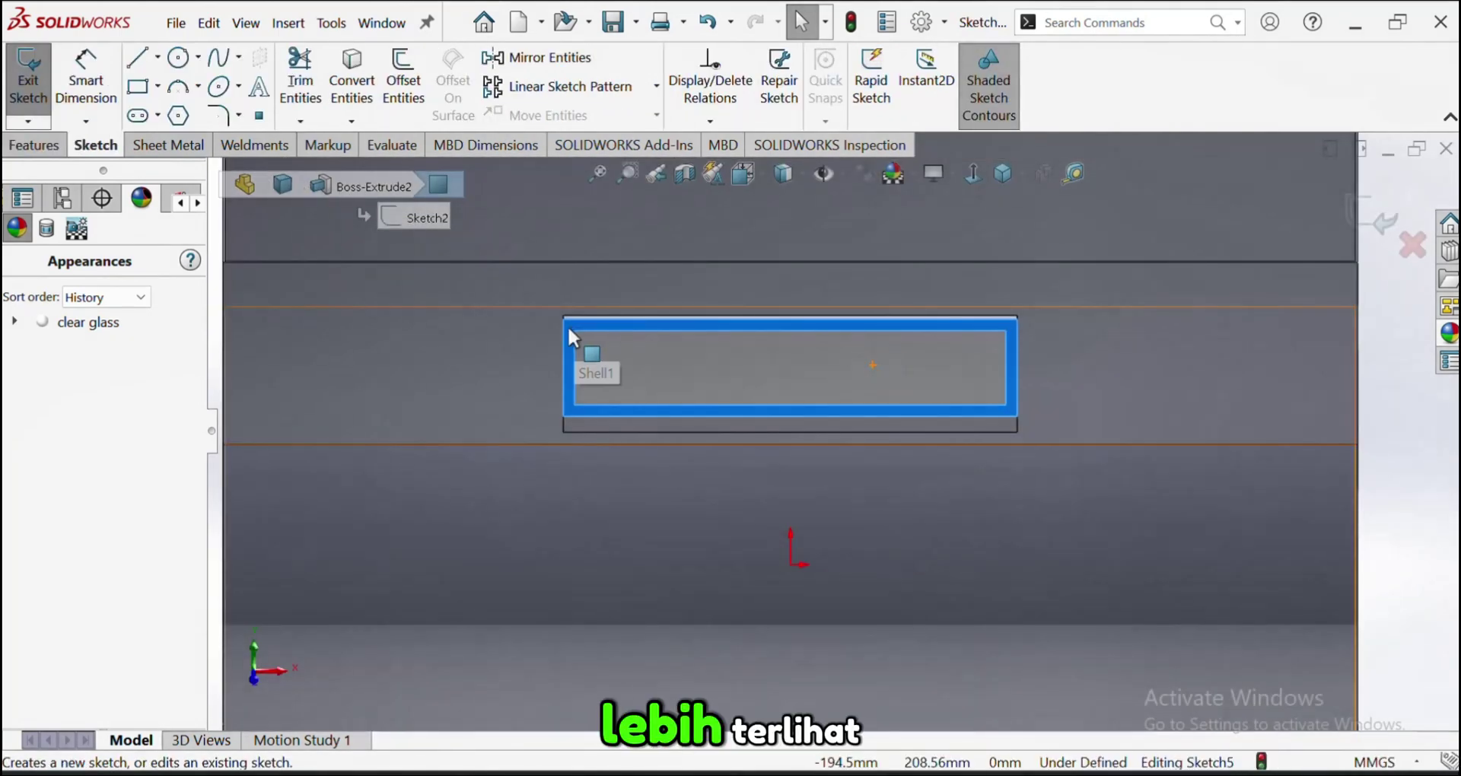
pyautogui.scroll(-3, 457, 320)
pyautogui.press('Escape')
pyautogui.scroll(4, 696, 355)
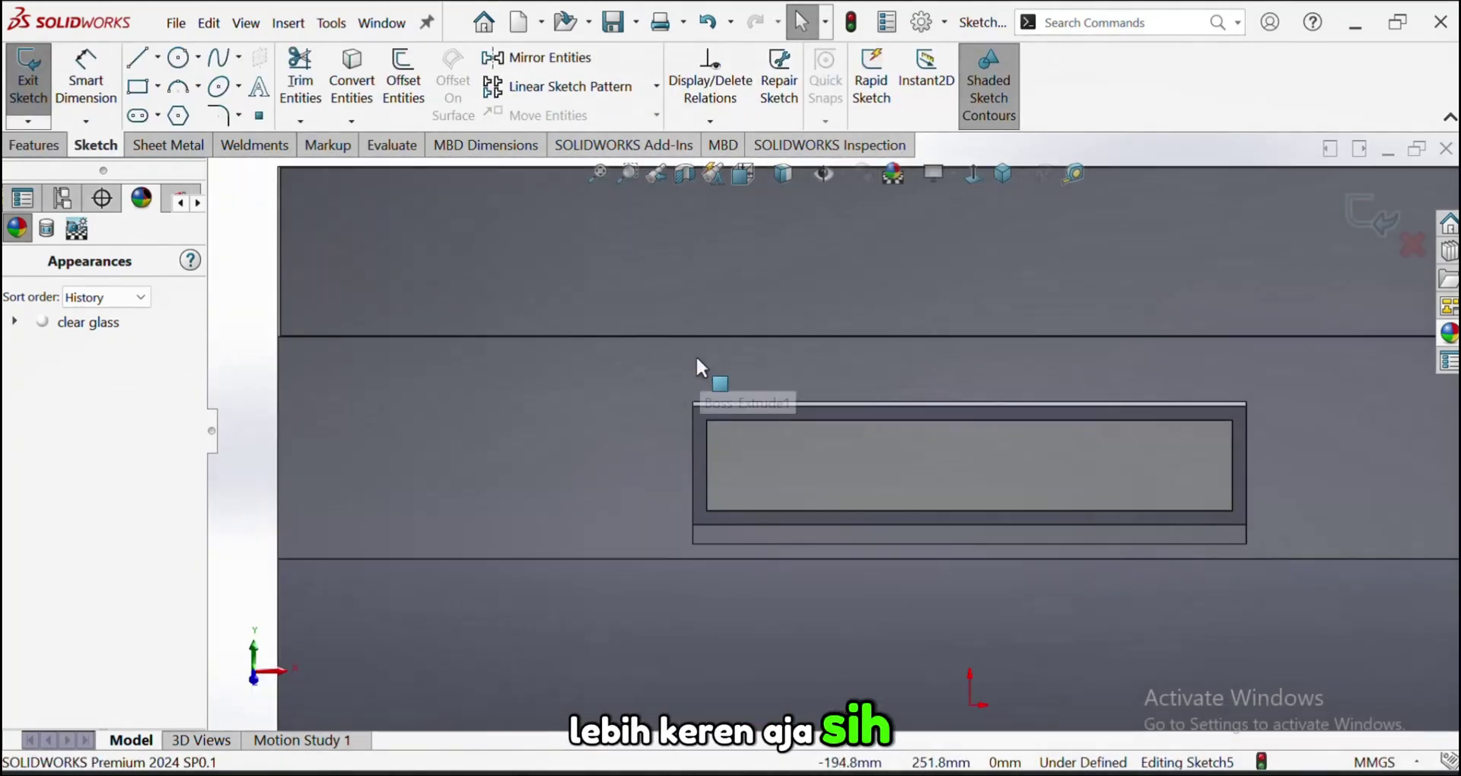
pyautogui.press('r')
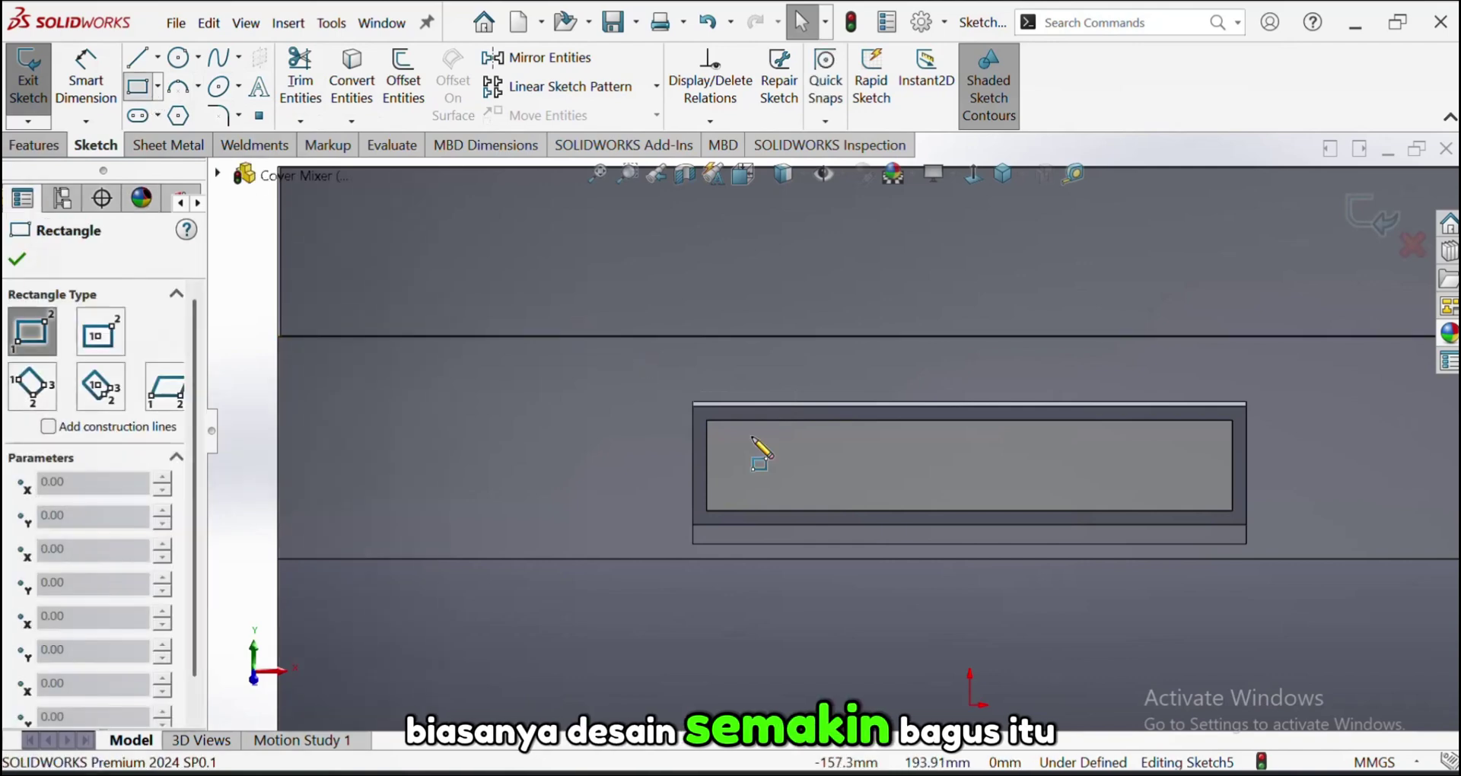
pyautogui.click(707, 421)
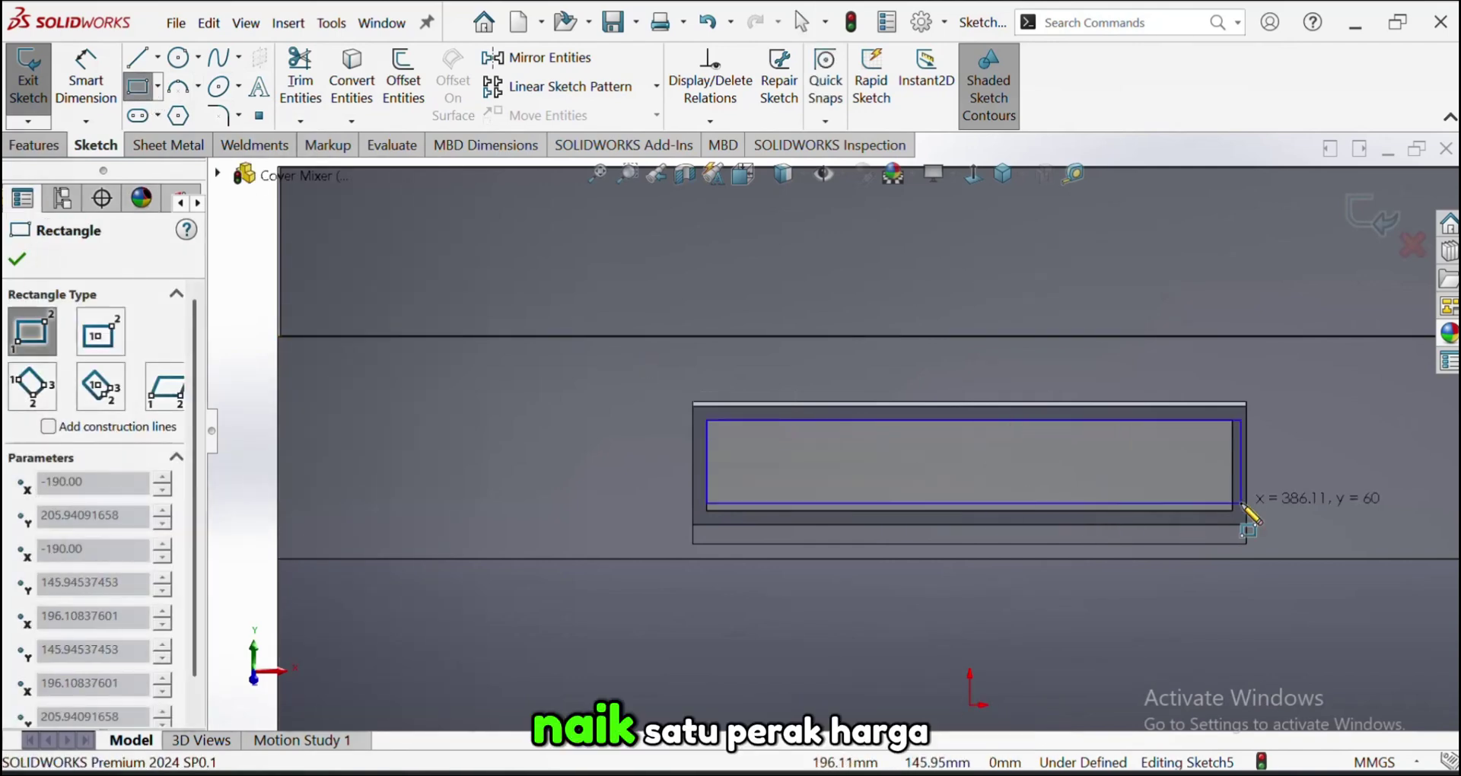
pyautogui.click(1232, 509)
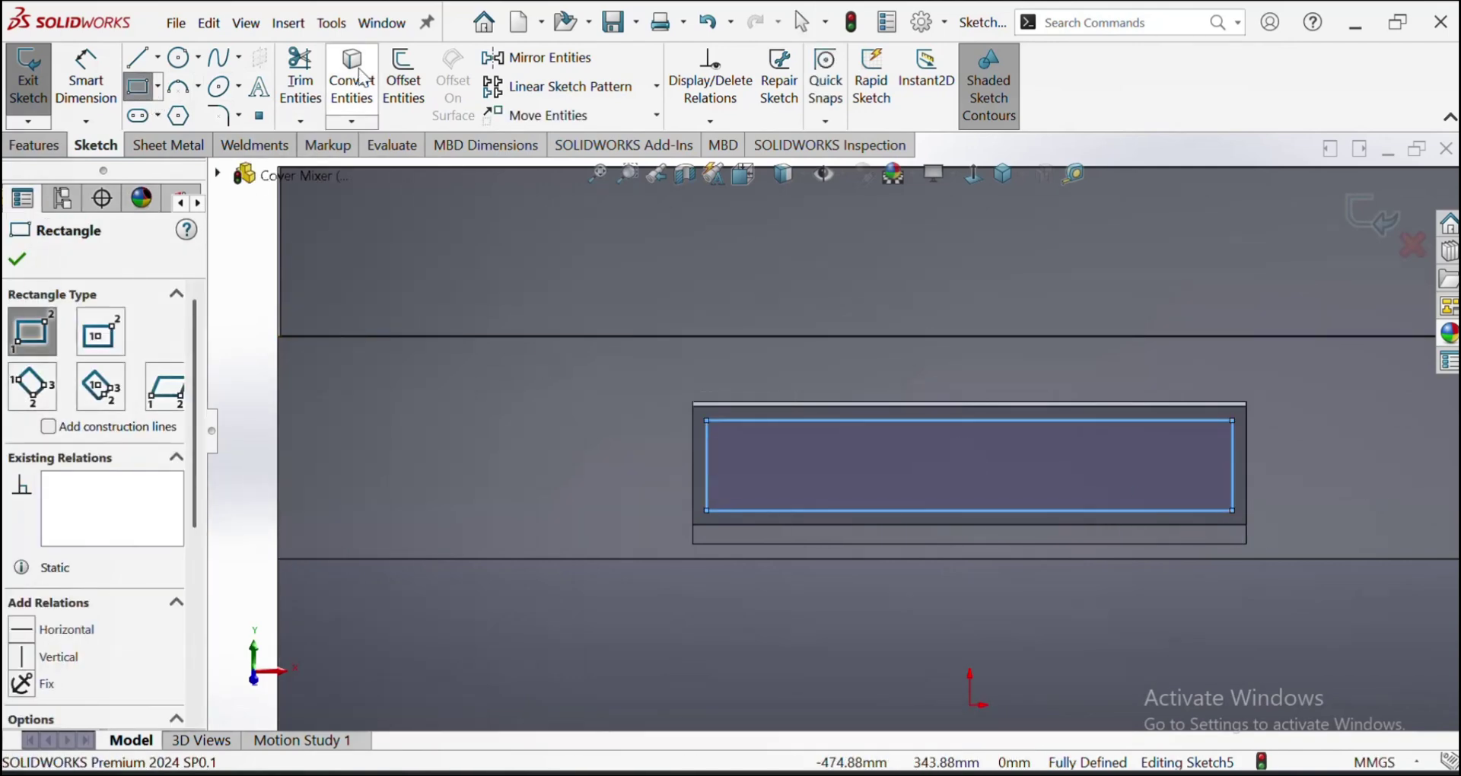
# Offset the rectangle outward by 5 mm with a dimension added
pyautogui.click(404, 76)
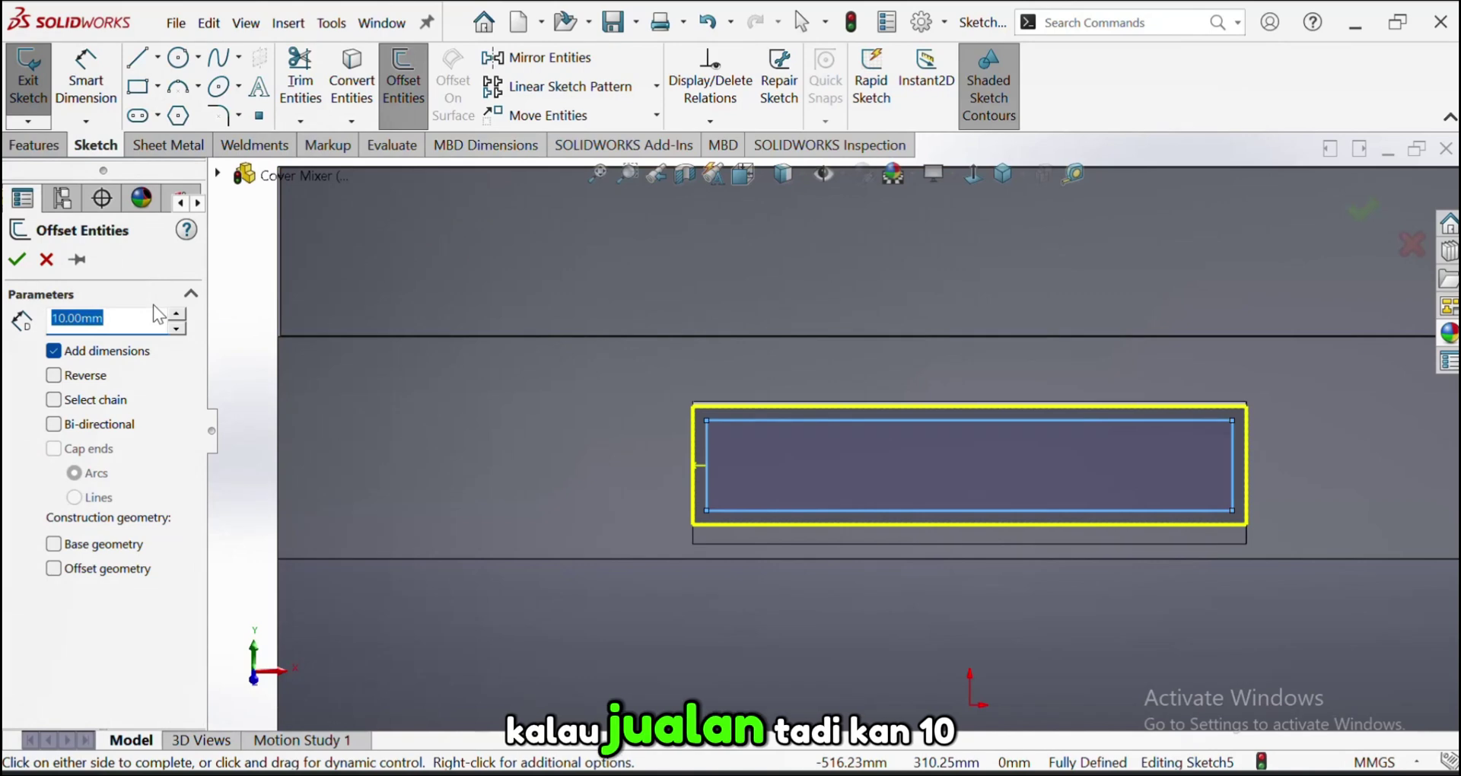
pyautogui.write('5')
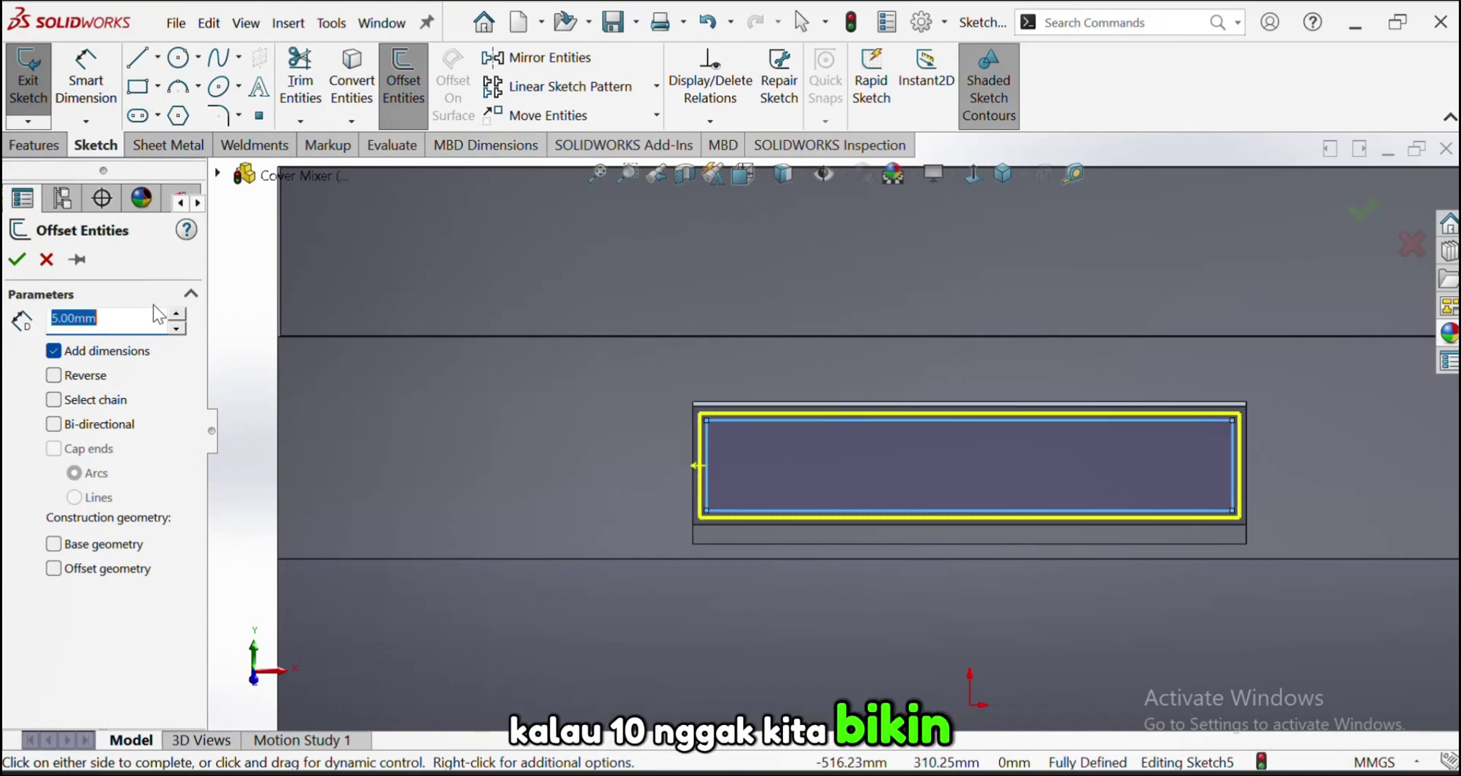
pyautogui.click(15, 260)
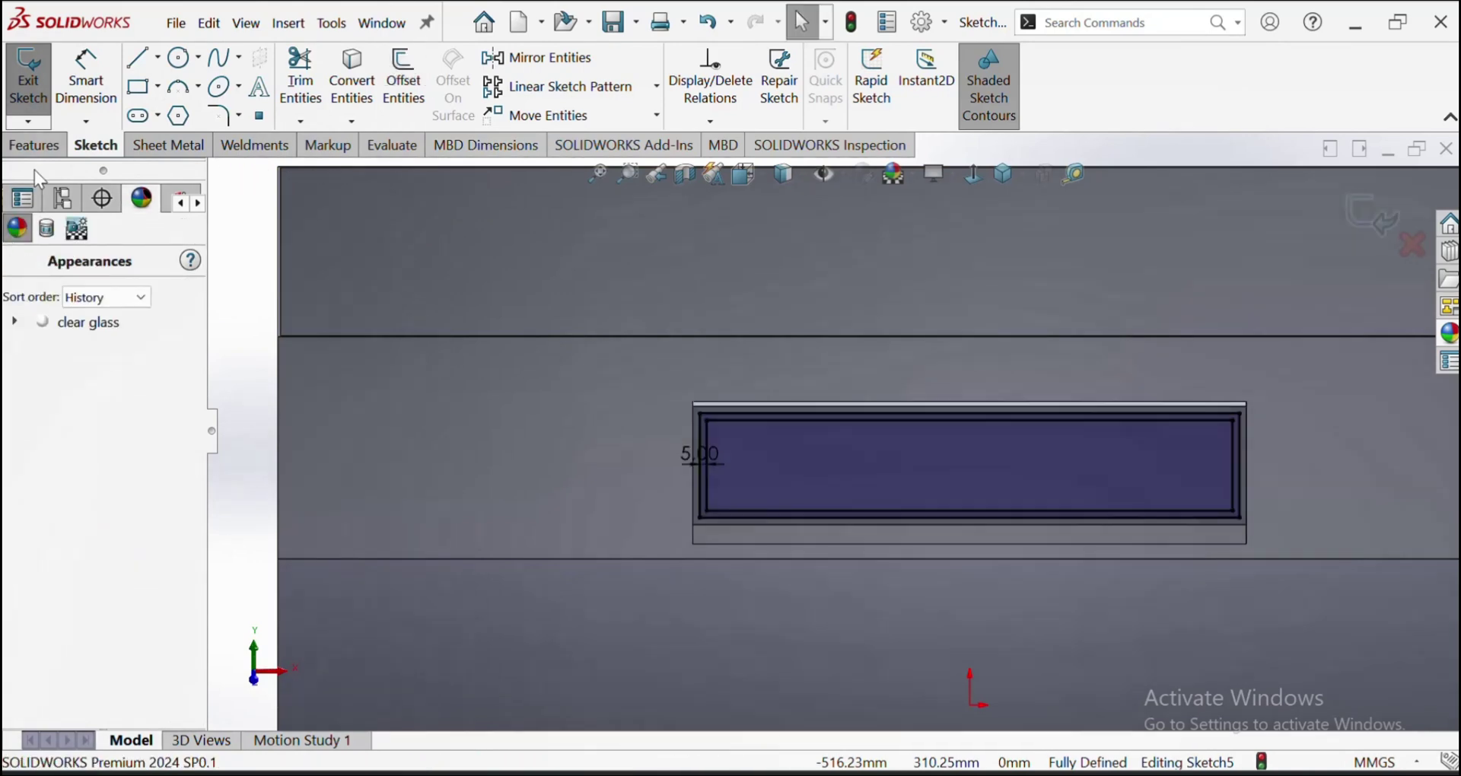
# Extrude the narrow trim profile around the window 2 mm blind as a separate body, without merging the result
pyautogui.click(38, 146)
pyautogui.click(49, 115)
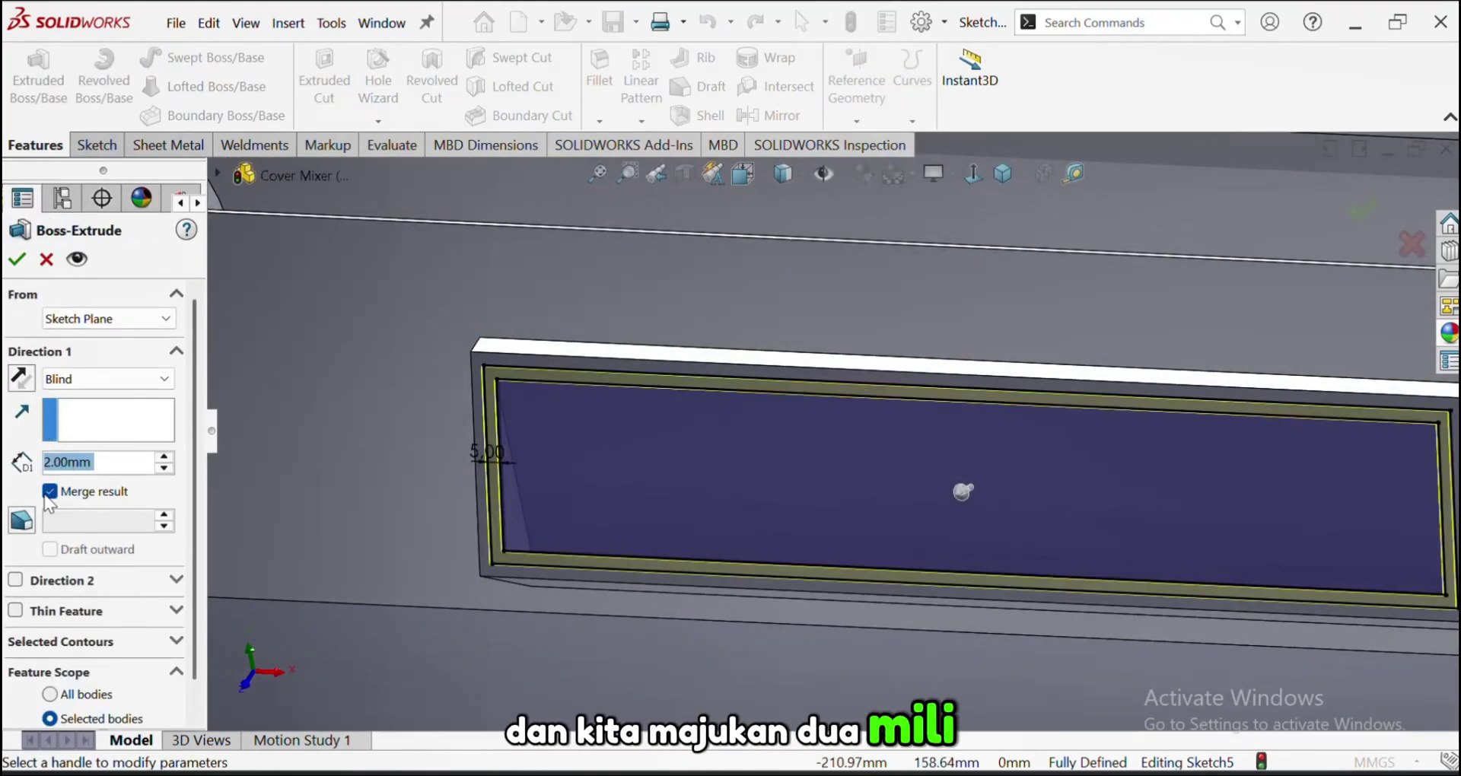
pyautogui.click(49, 493)
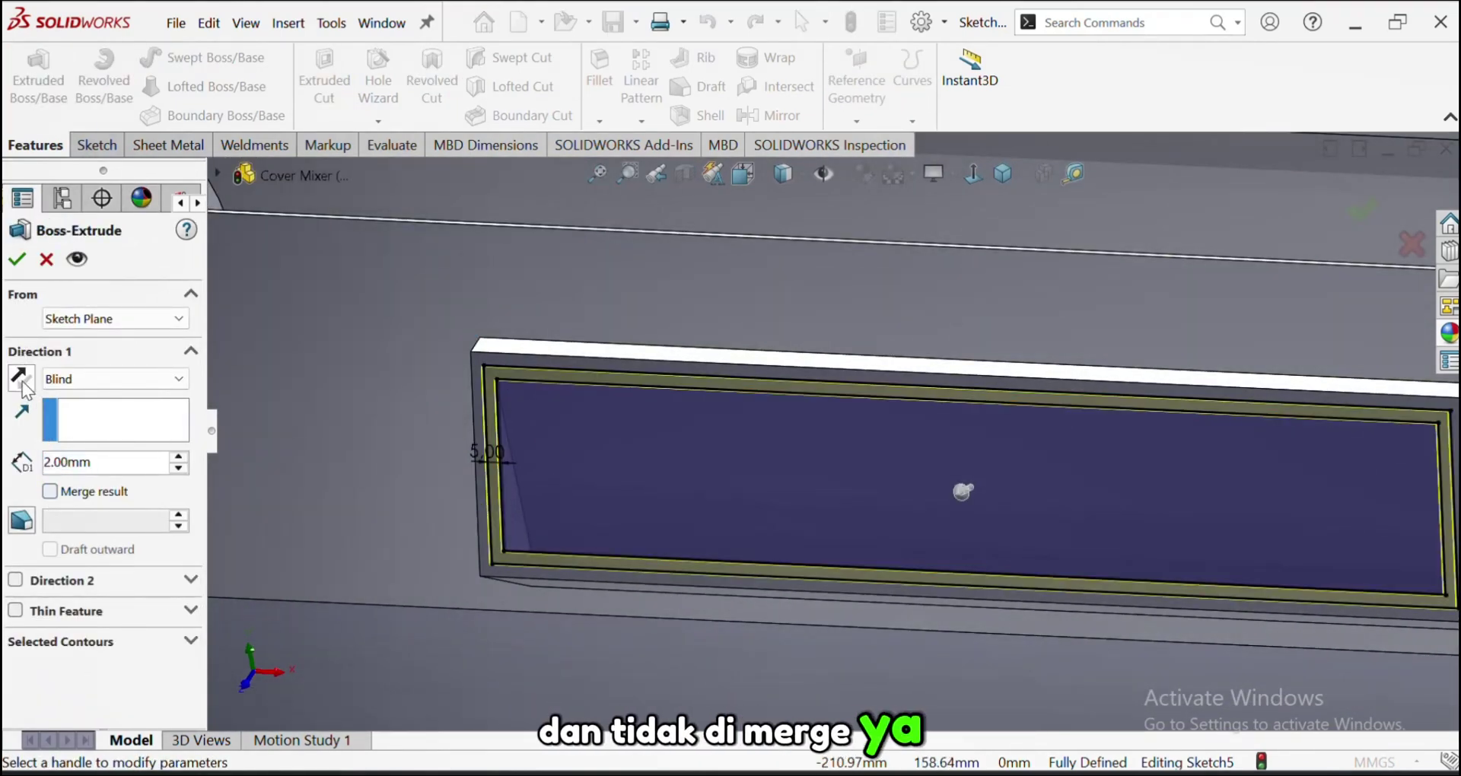
pyautogui.click(16, 259)
# Start a new sketch on the flat front wall face that surrounds the window
pyautogui.moveTo(678, 361); pyautogui.dragTo(795, 419, button='middle')
pyautogui.scroll(5, 855, 418)
pyautogui.scroll(-4, 476, 443)
pyautogui.moveTo(477, 444); pyautogui.dragTo(923, 489, button='middle')
pyautogui.scroll(5, 1050, 465)
pyautogui.moveTo(1050, 466)
pyautogui.mouseDown(button='middle')
pyautogui.moveTo(925, 479)
pyautogui.moveTo(957, 487)
pyautogui.moveTo(1001, 456)
pyautogui.moveTo(962, 445)
pyautogui.moveTo(1004, 455)
pyautogui.mouseUp(button='middle')
pyautogui.scroll(-5, 1003, 452)
pyautogui.scroll(3, 1004, 454)
pyautogui.click(1025, 450)
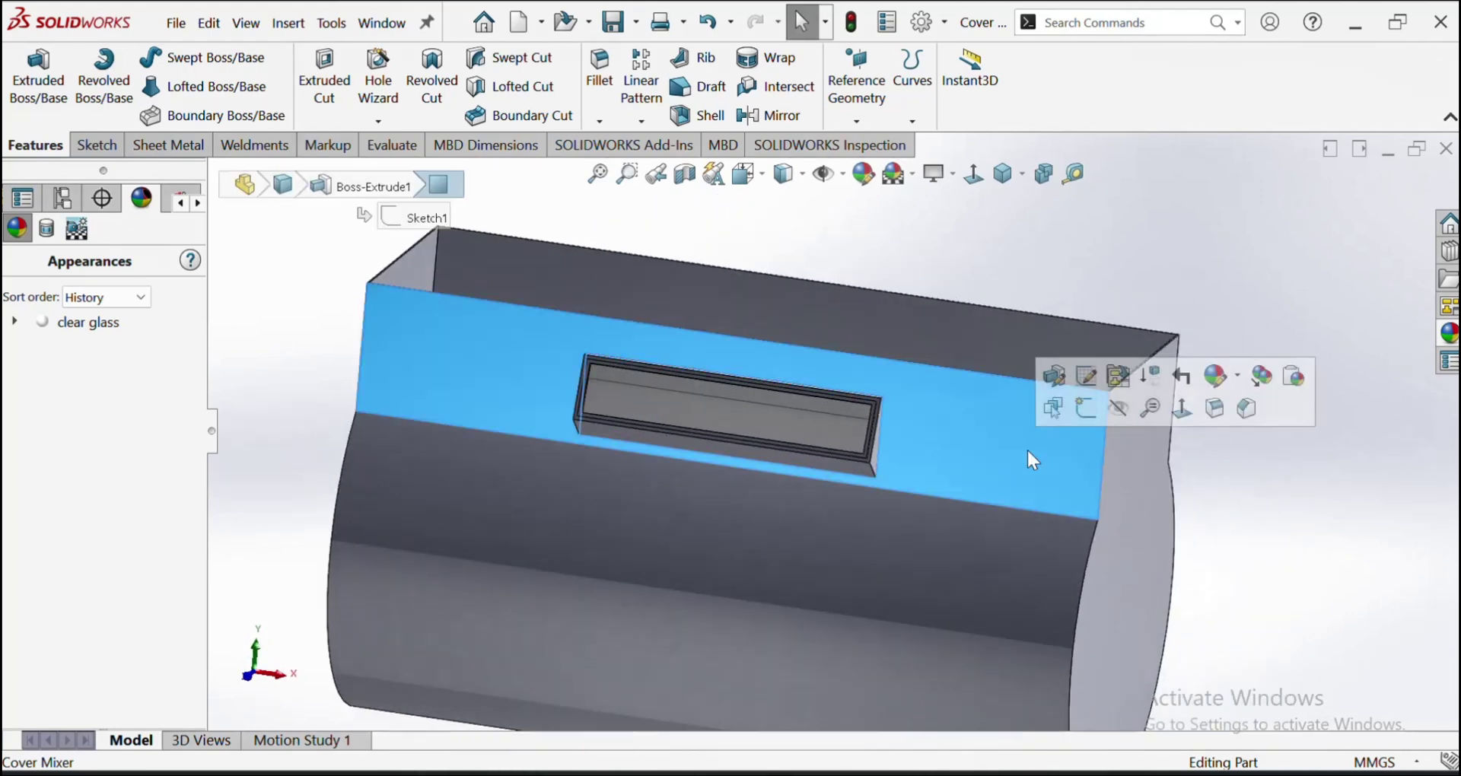
pyautogui.click(1078, 412)
pyautogui.scroll(-3, 726, 274)
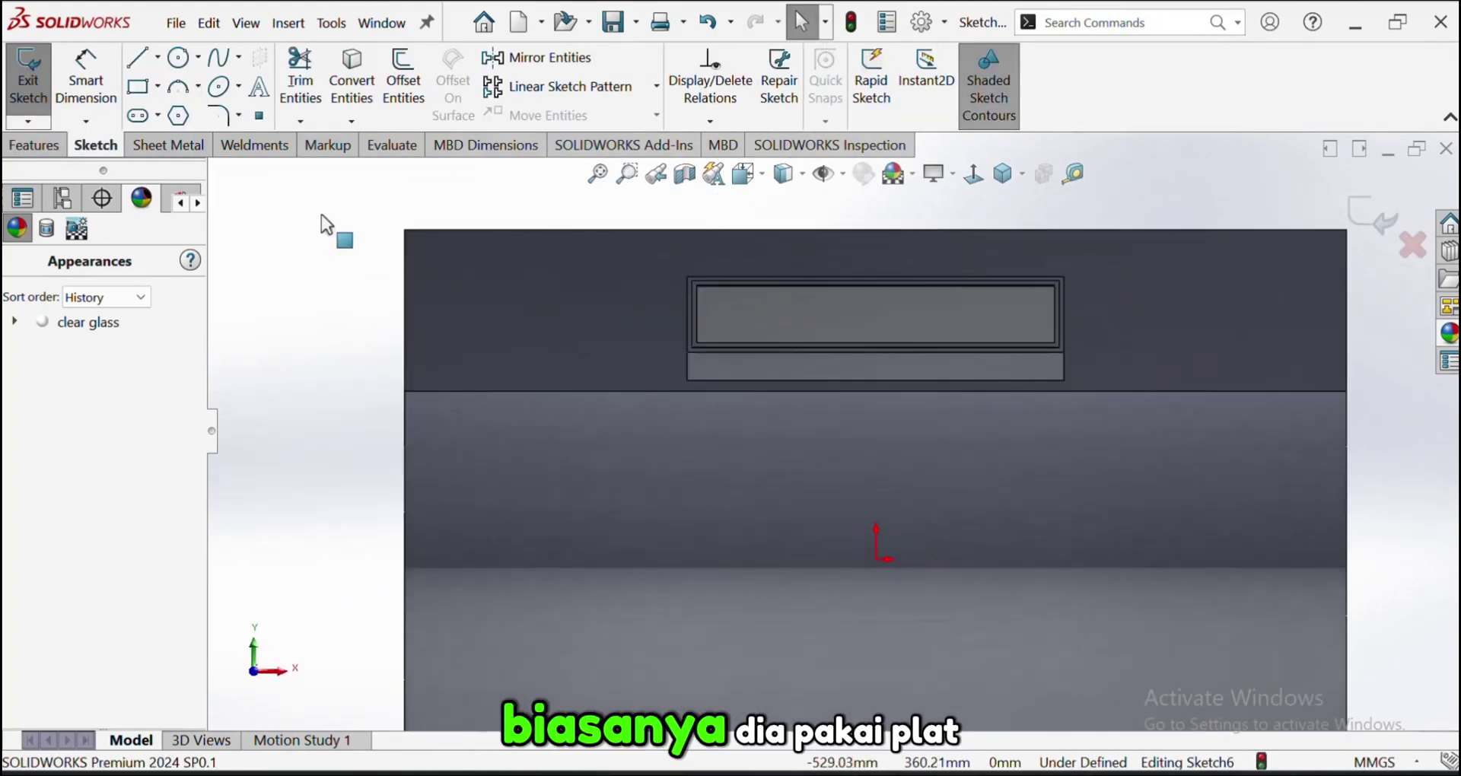
# Try a centerline about 300 mm long from the flat wall's side edge to the window frame, and delete it
pyautogui.click(156, 58)
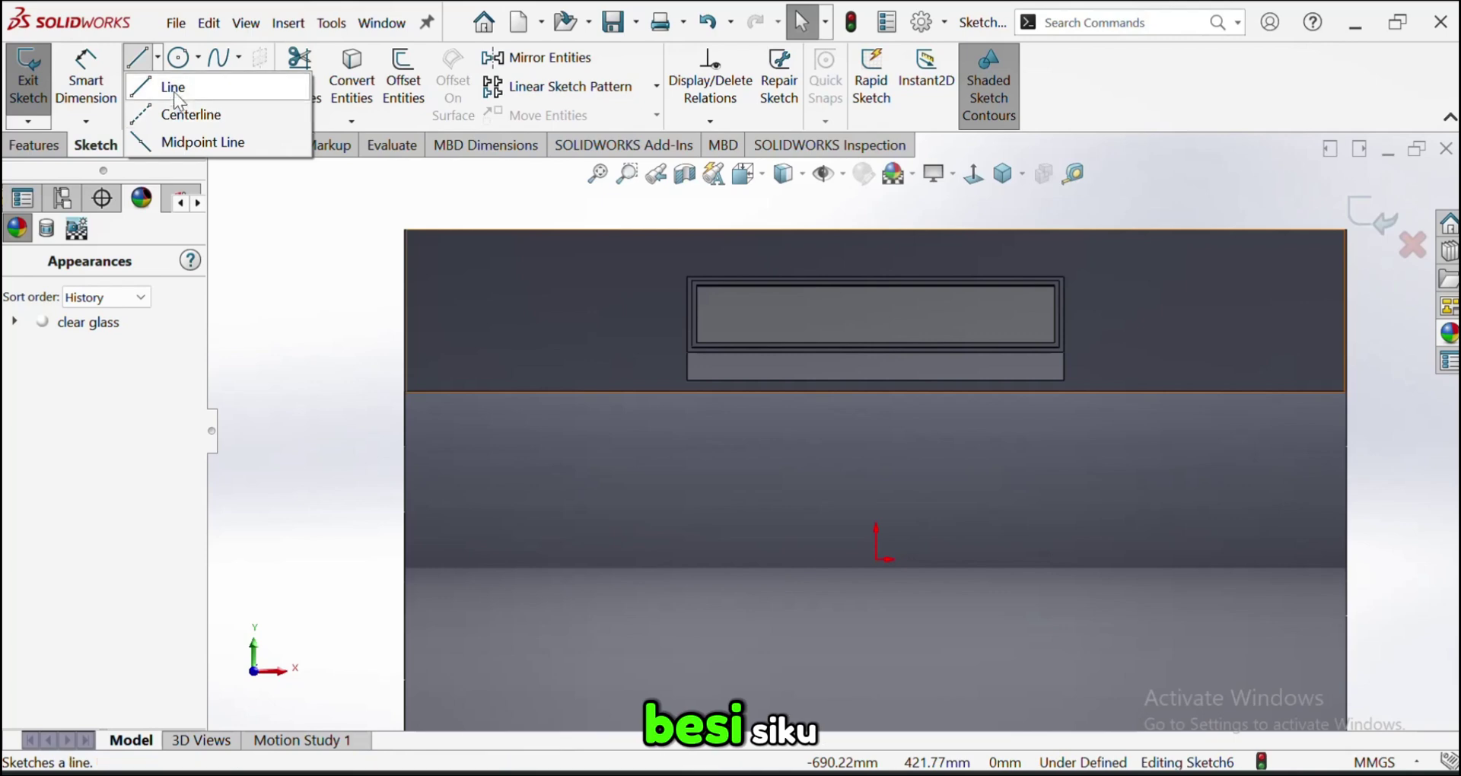
pyautogui.click(143, 85)
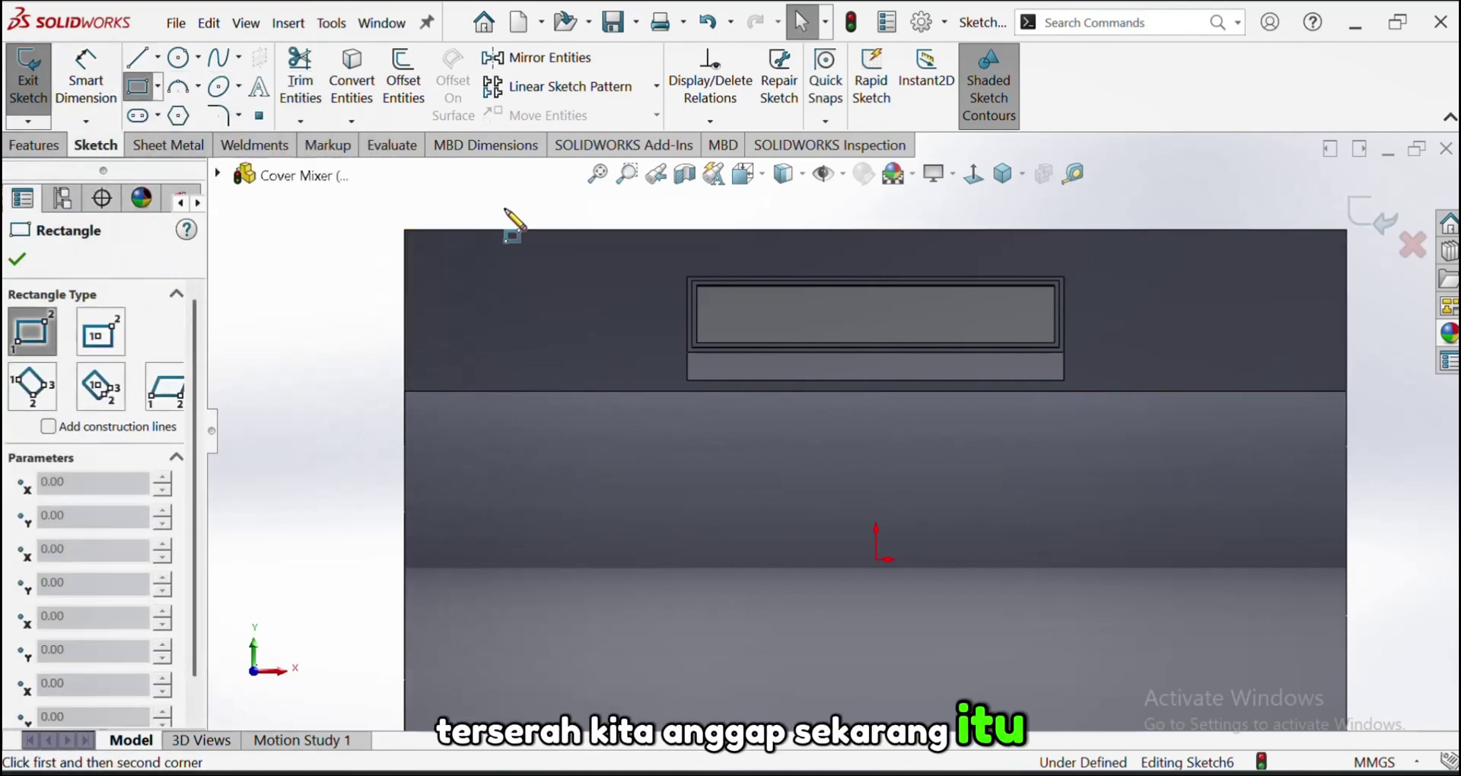
pyautogui.scroll(-1, 630, 270)
pyautogui.click(157, 56)
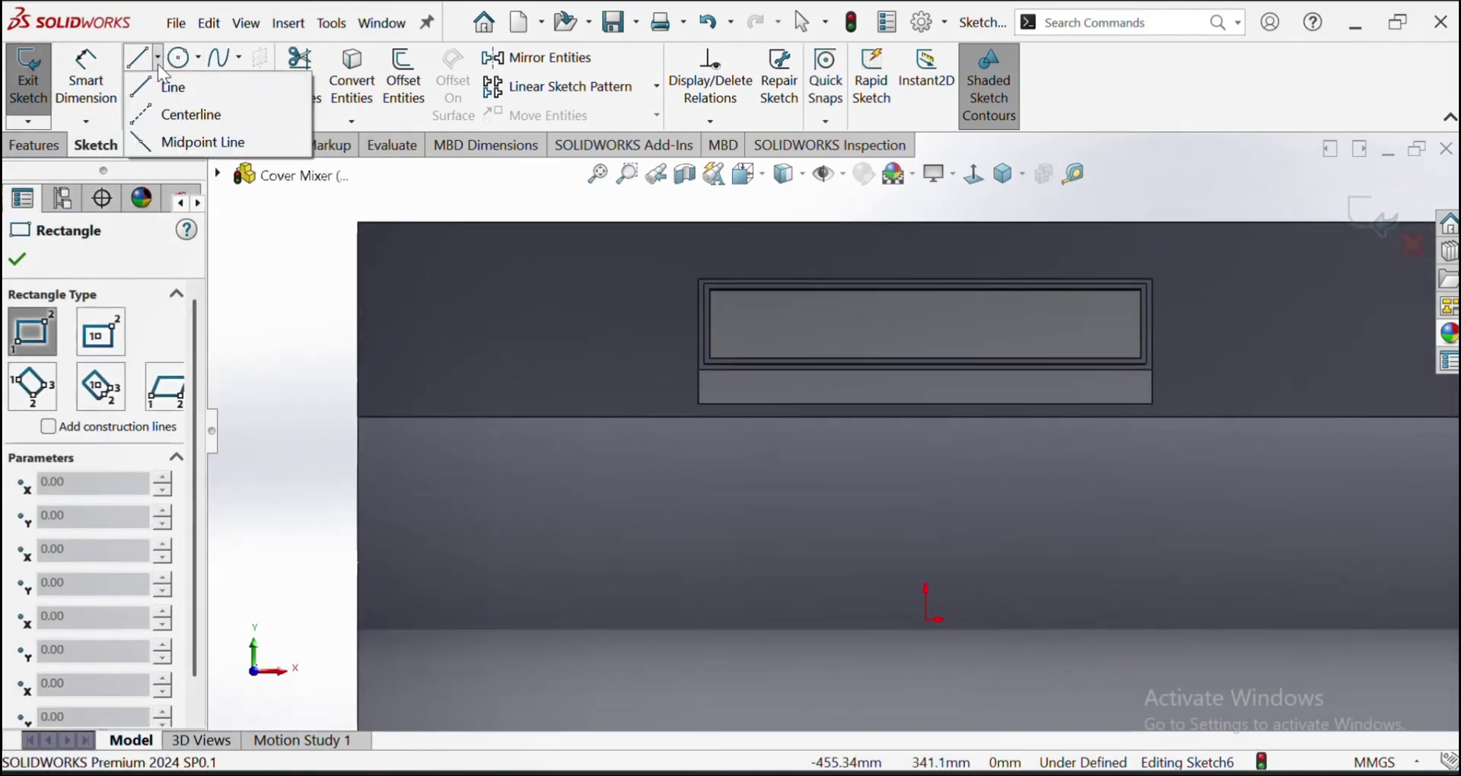
pyautogui.click(156, 114)
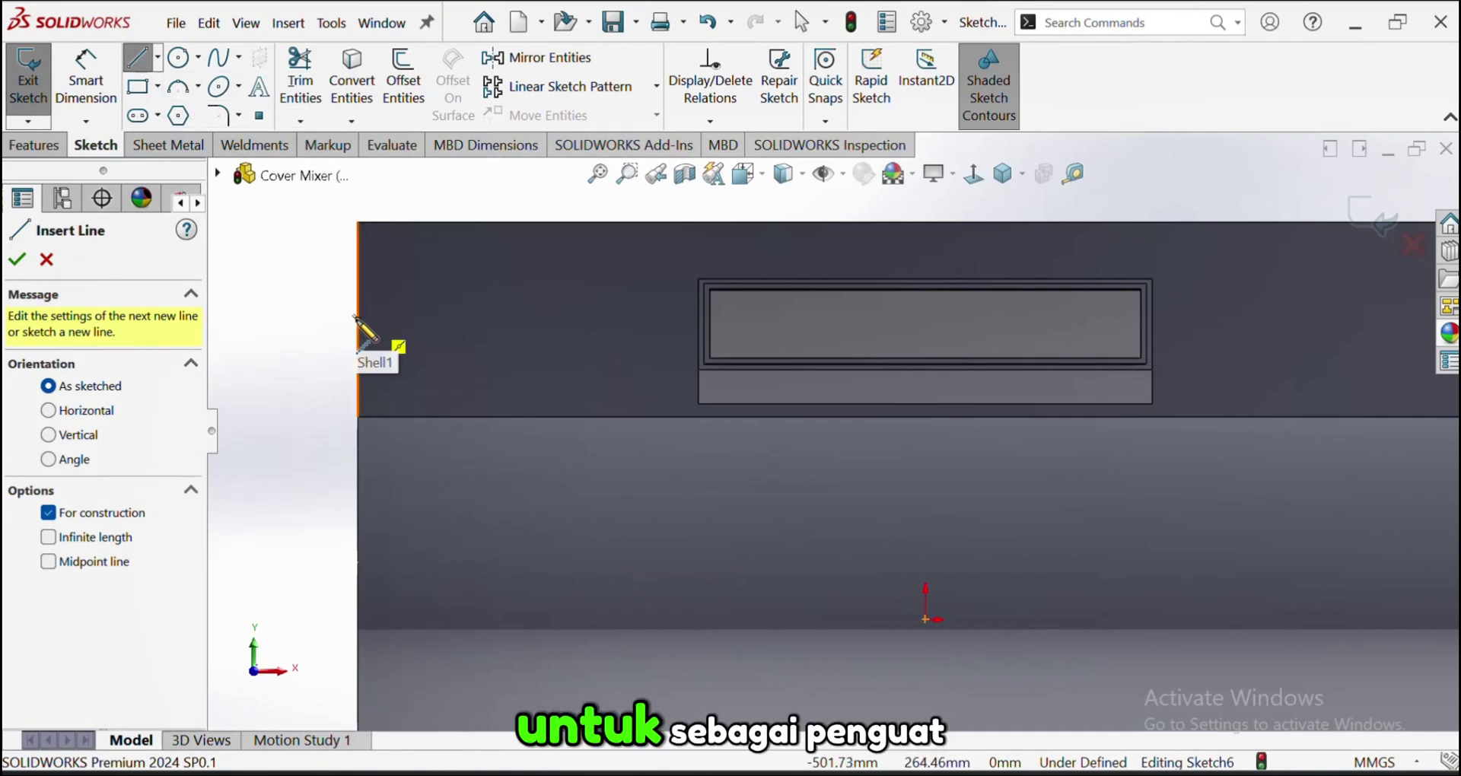
pyautogui.click(356, 318)
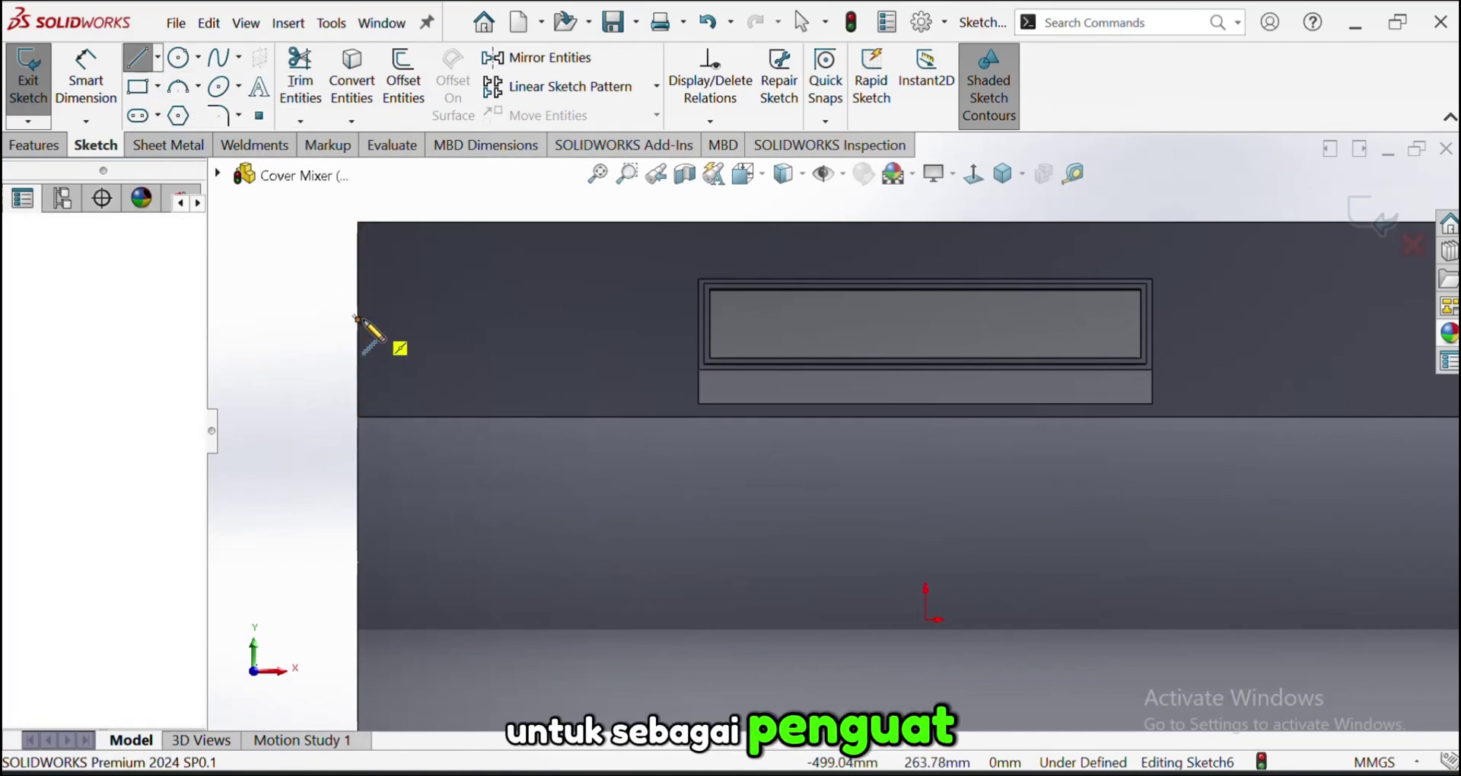
pyautogui.click(696, 324)
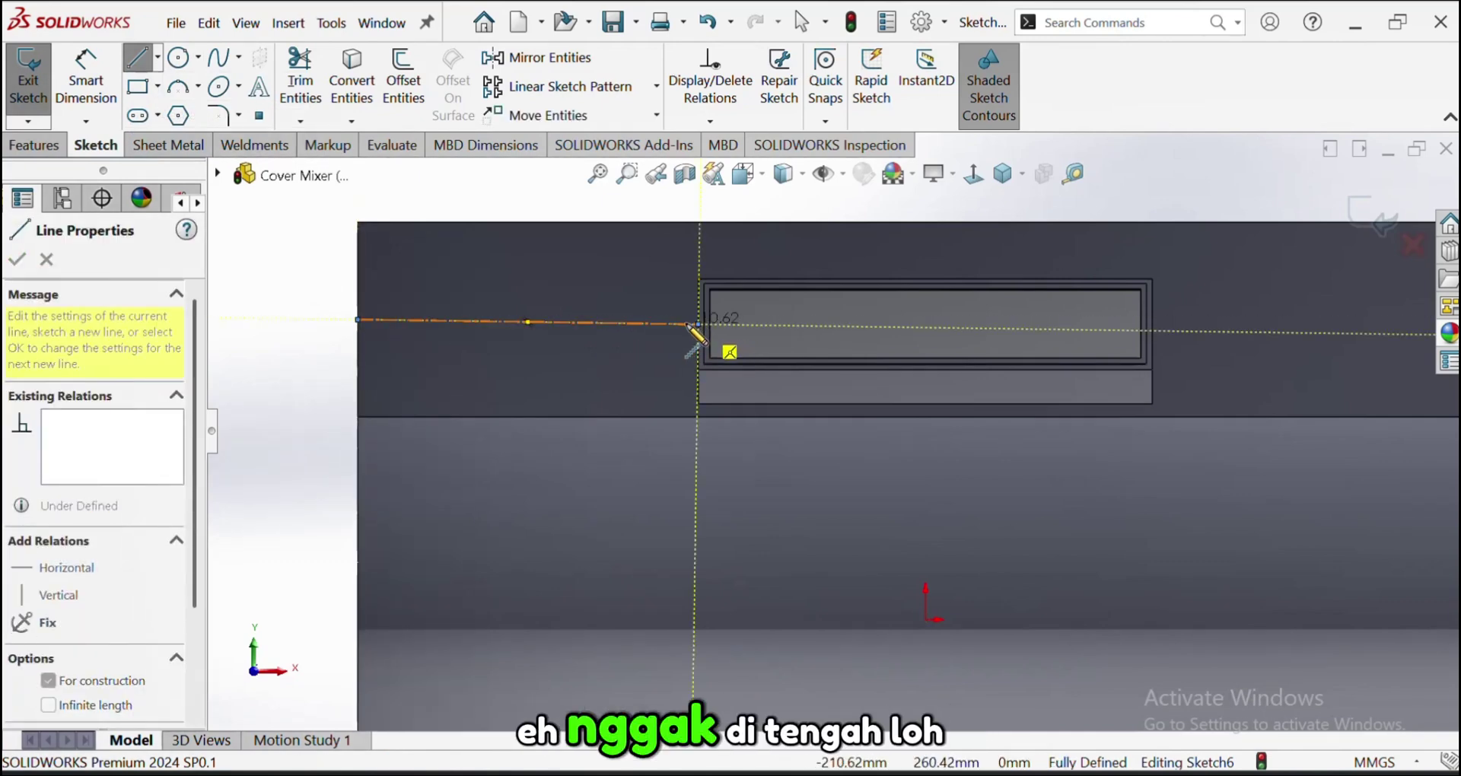
pyautogui.press('Escape')
pyautogui.click(683, 324)
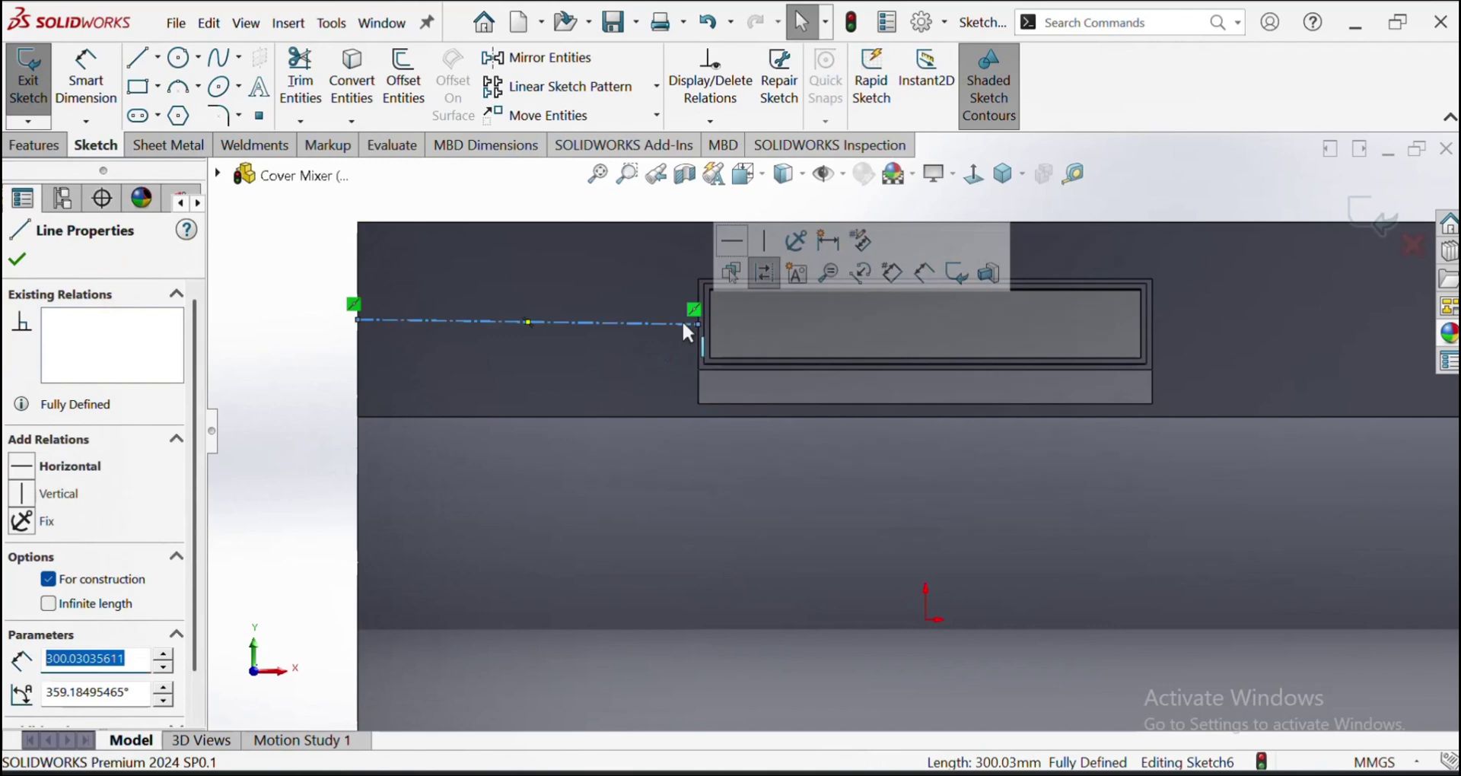
pyautogui.press('Delete')
# Sketch a horizontal centerline about 300 mm long from the front wall's left side edge to the window frame
pyautogui.click(157, 58)
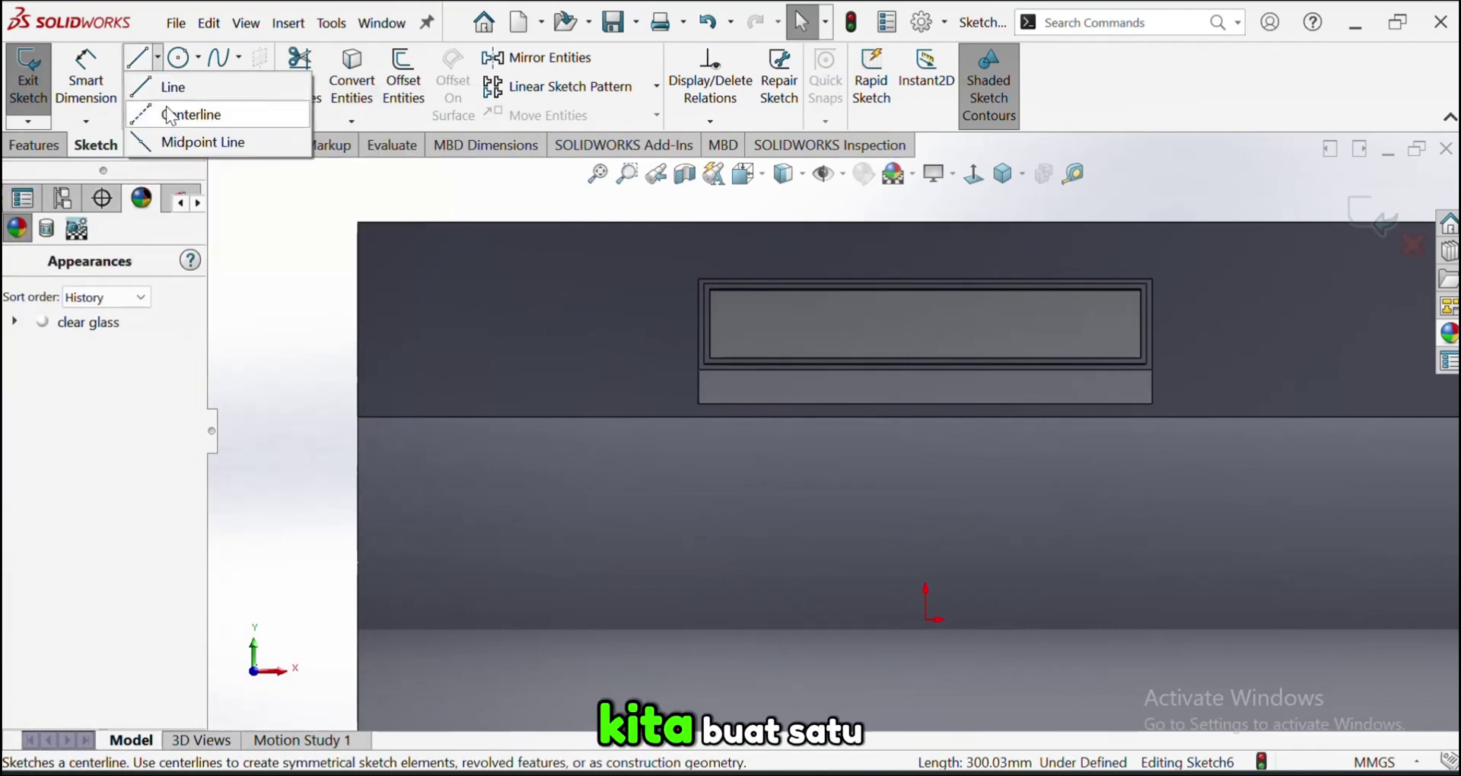
pyautogui.click(186, 114)
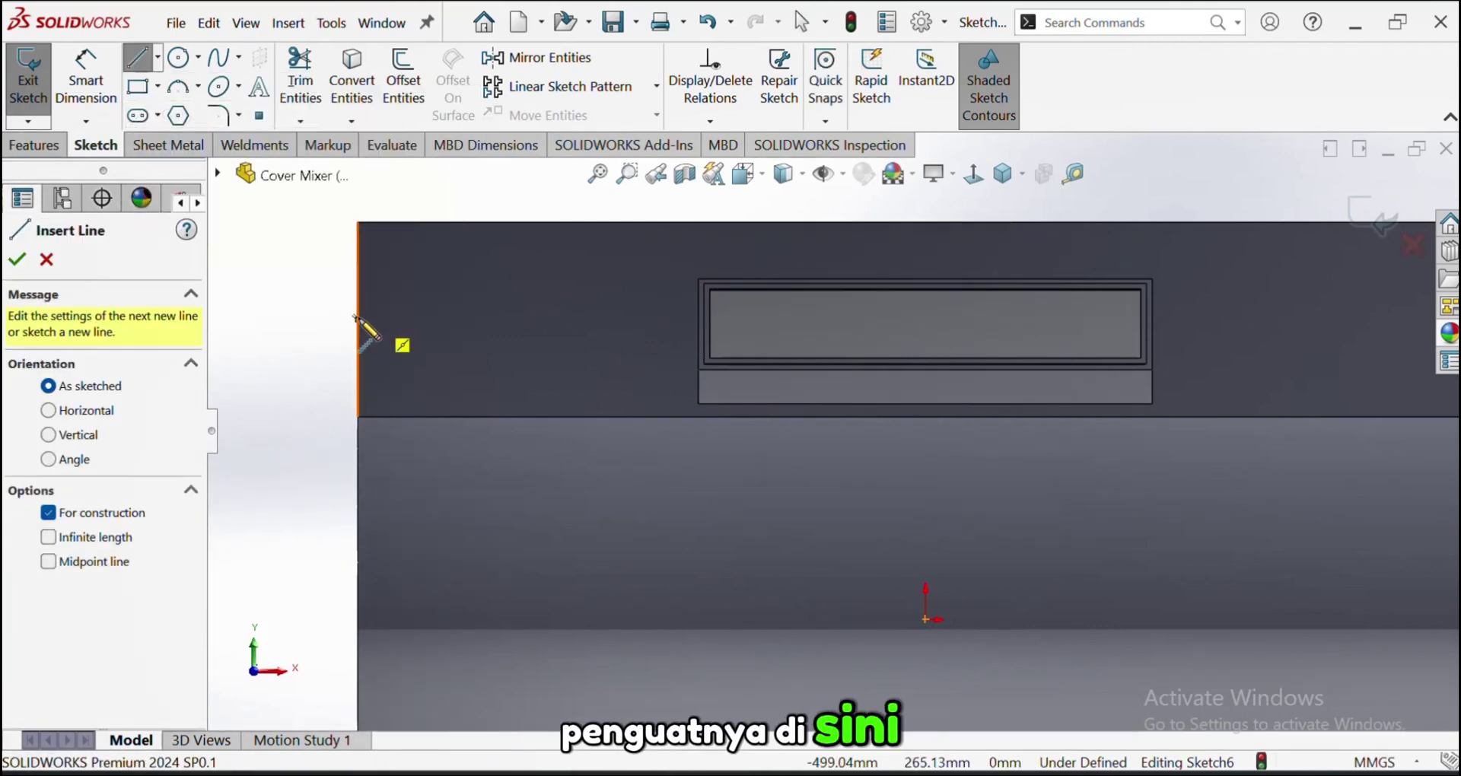
pyautogui.click(356, 320)
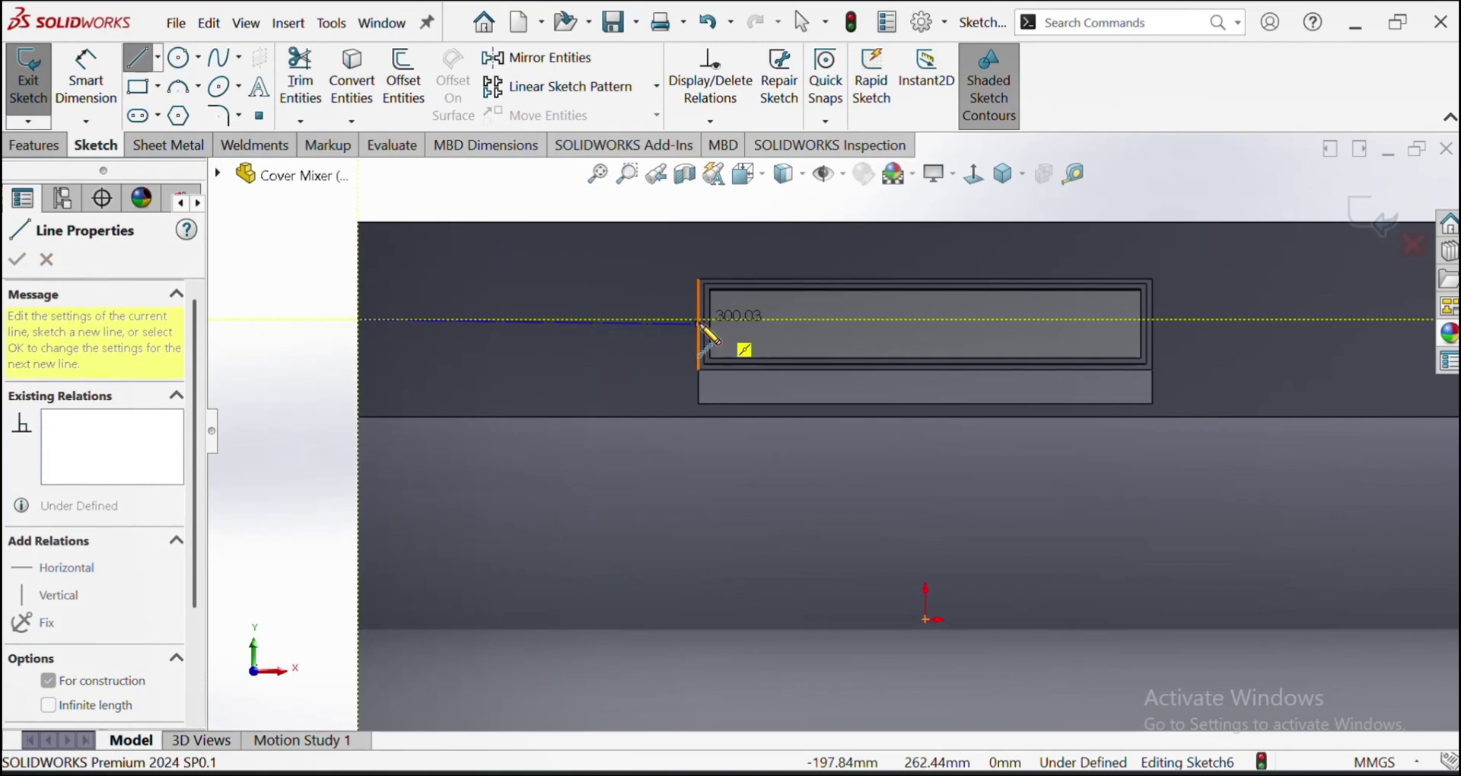
pyautogui.click(698, 323)
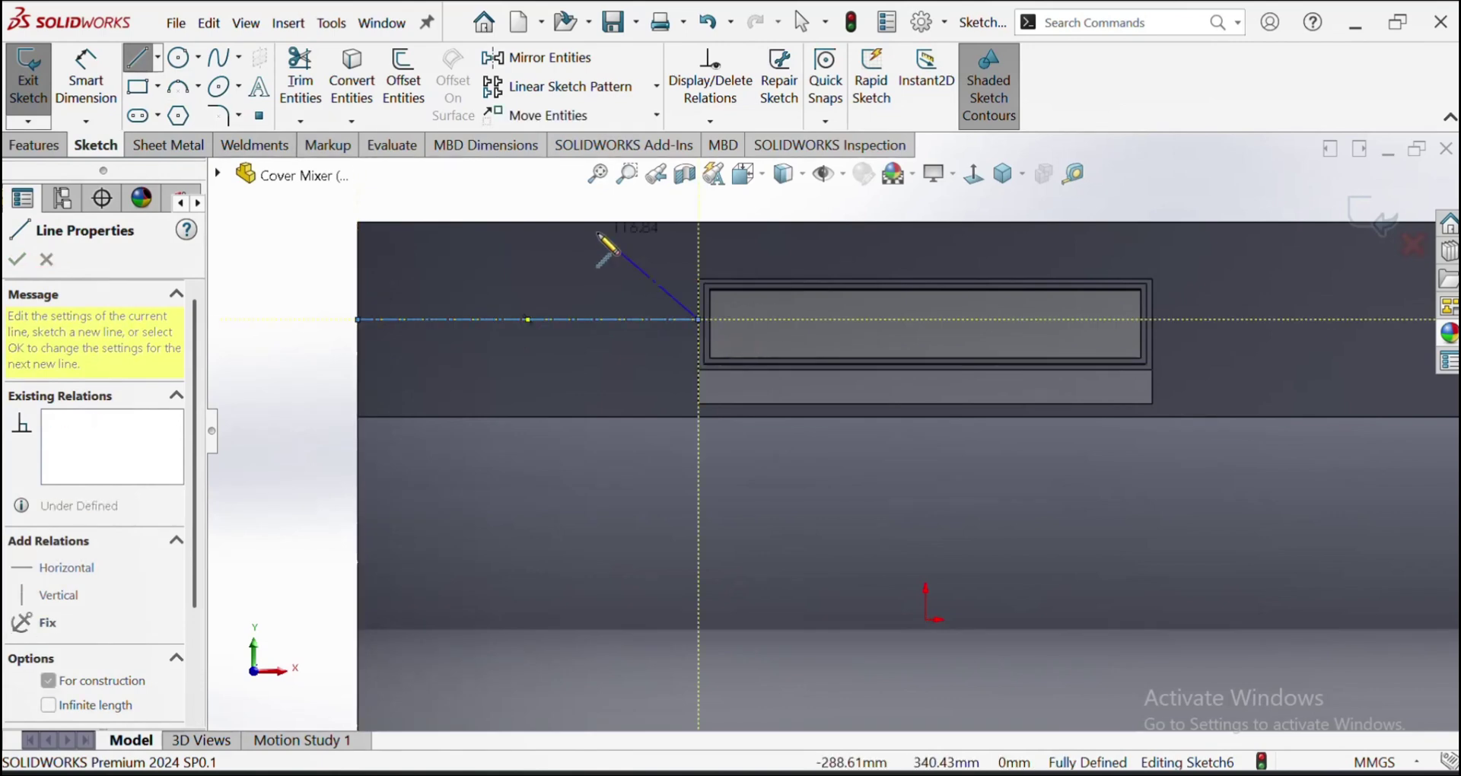
pyautogui.press('Escape')
# Sketch a matching horizontal centerline from the front wall's right side edge to the window frame
pyautogui.scroll(2, 1129, 304)
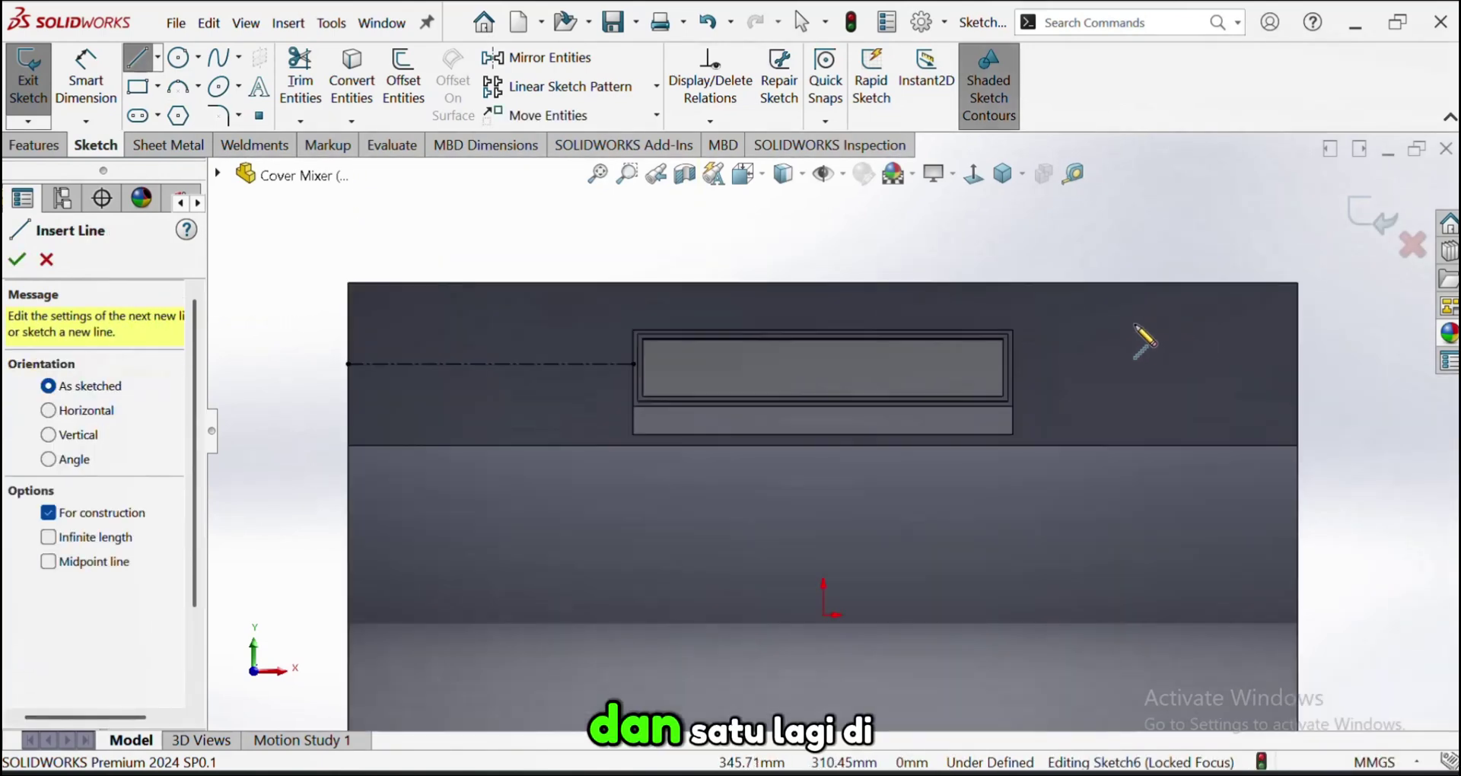
pyautogui.scroll(-2, 1136, 329)
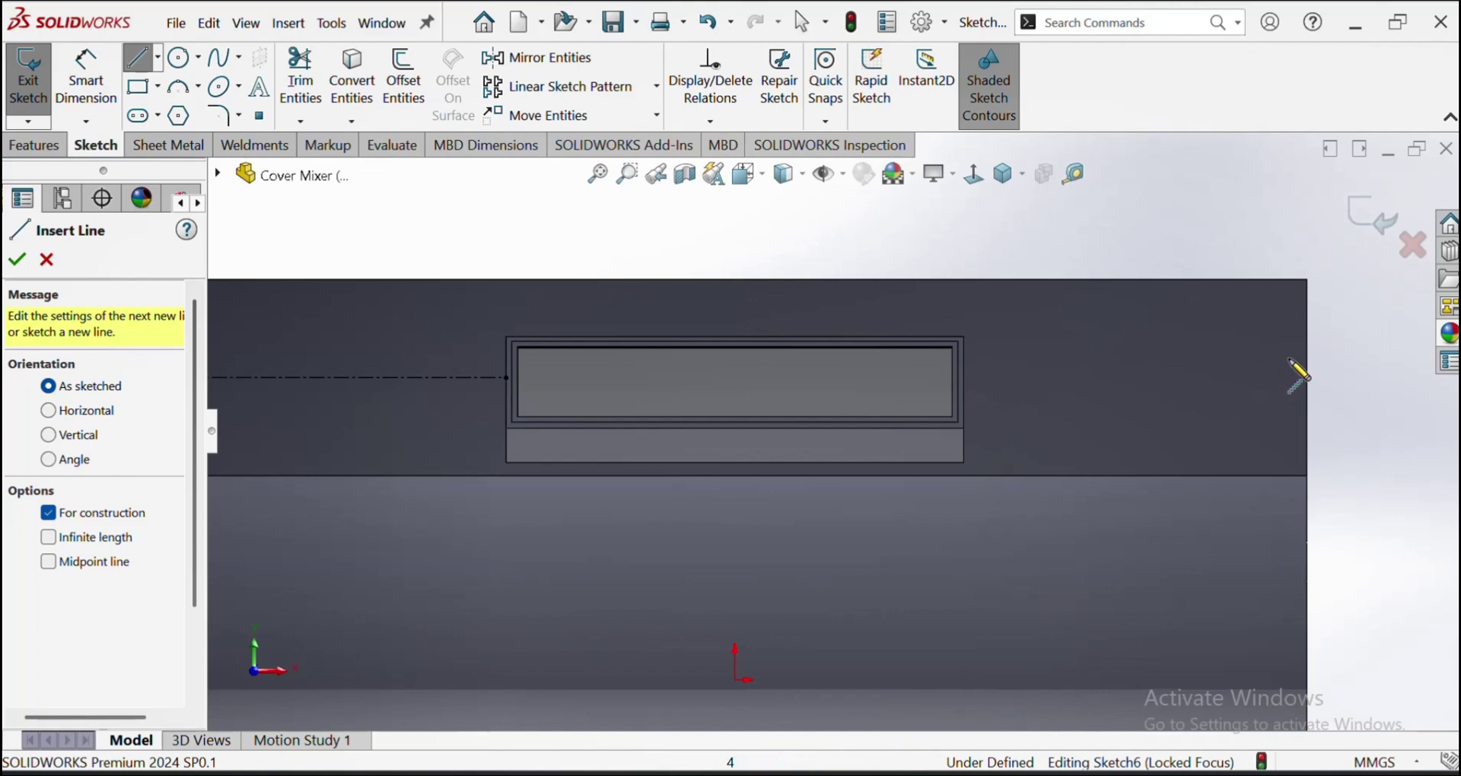
pyautogui.click(1306, 378)
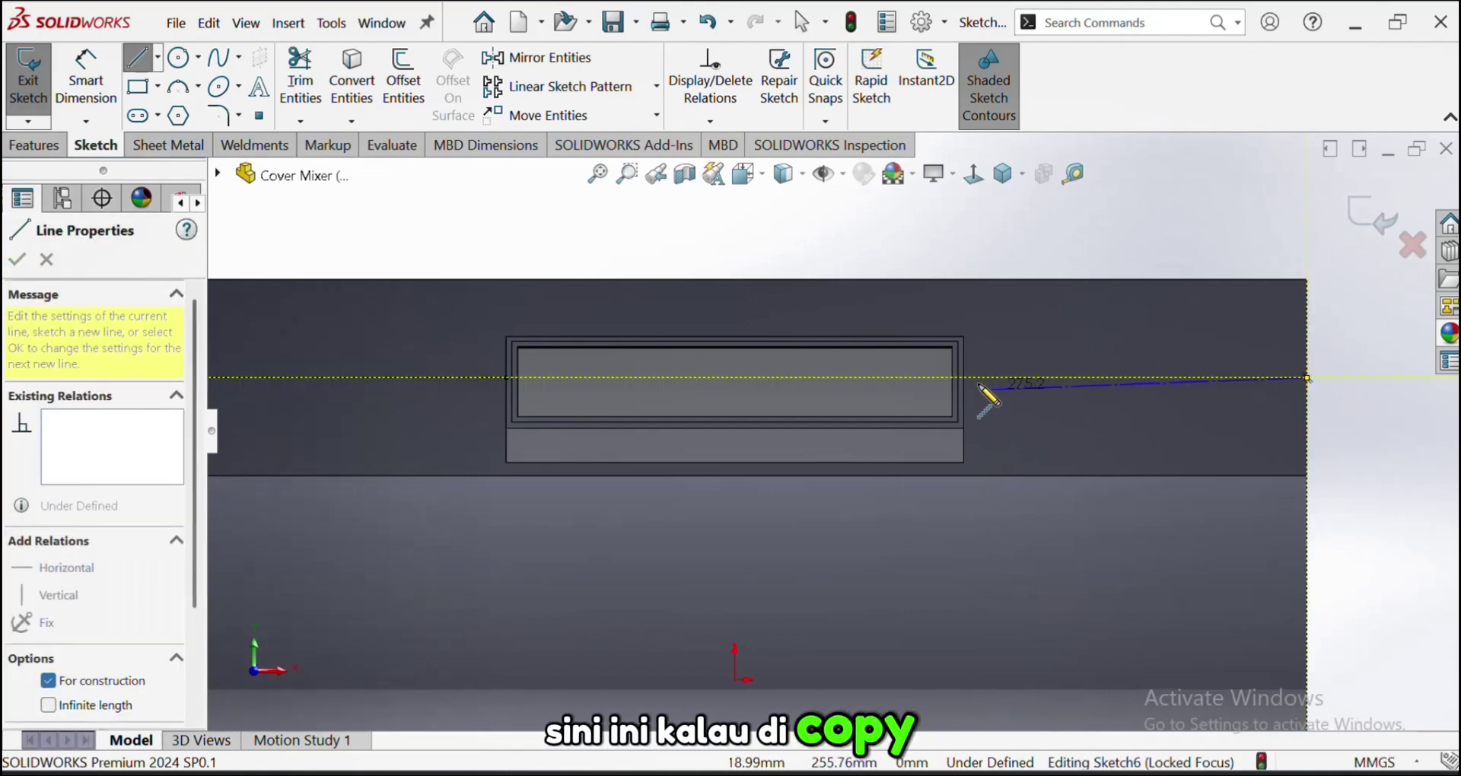
pyautogui.click(965, 378)
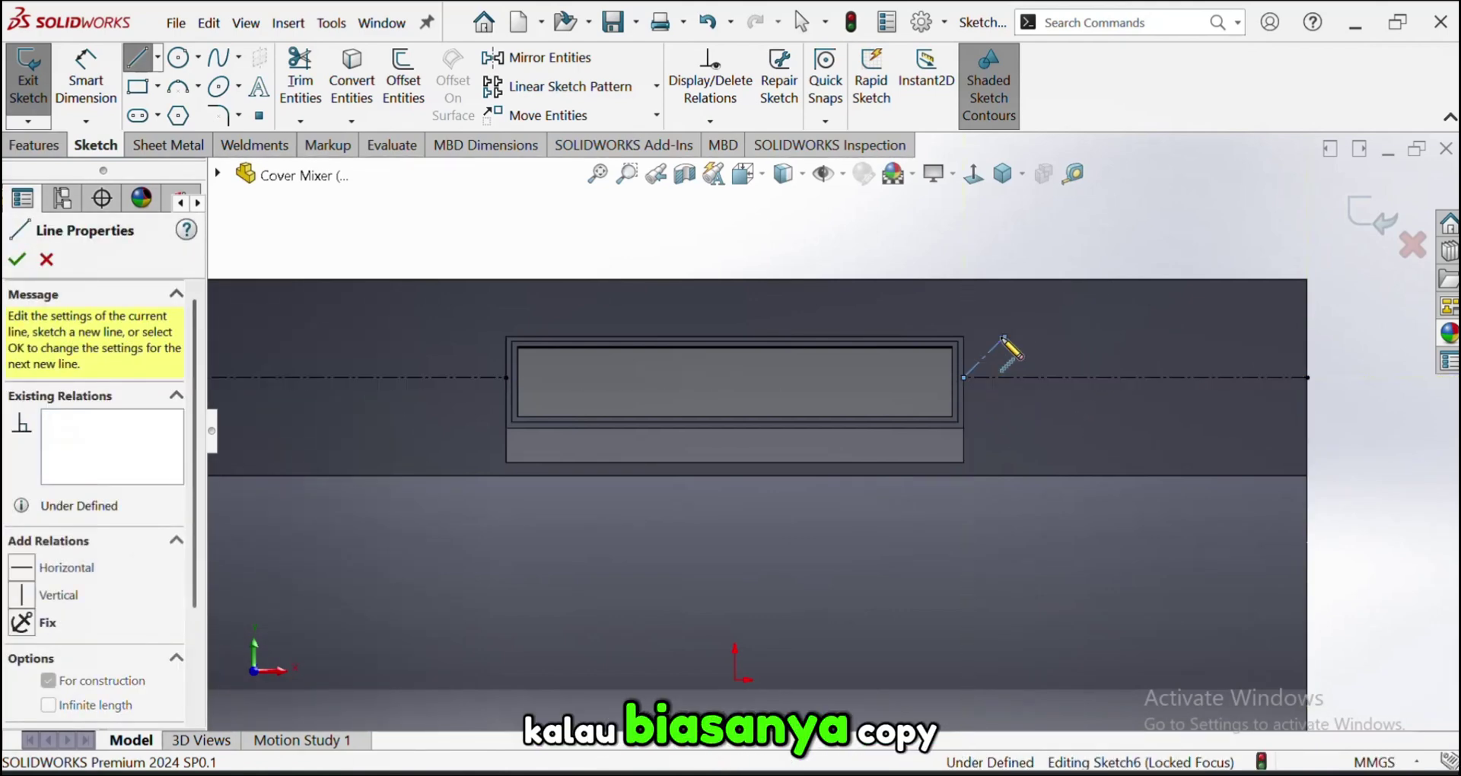
pyautogui.press('Escape')
pyautogui.press('Escape')
pyautogui.scroll(2, 557, 267)
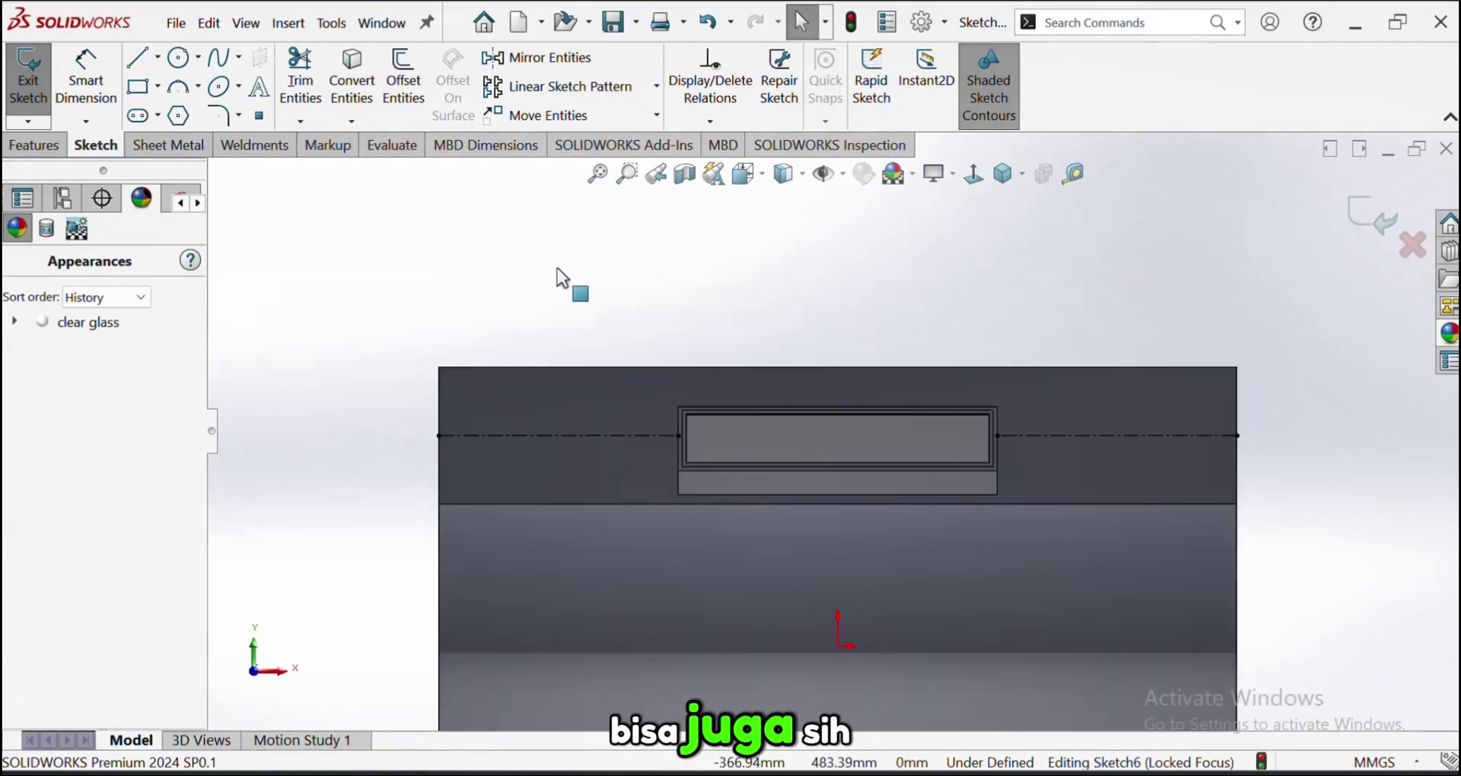
# Offset the left centerline 10 mm bi-directionally with dimensions and line-type capped ends, and move the overlapping offset dimensions apart
pyautogui.scroll(-1, 487, 216)
pyautogui.click(393, 73)
pyautogui.click(563, 478)
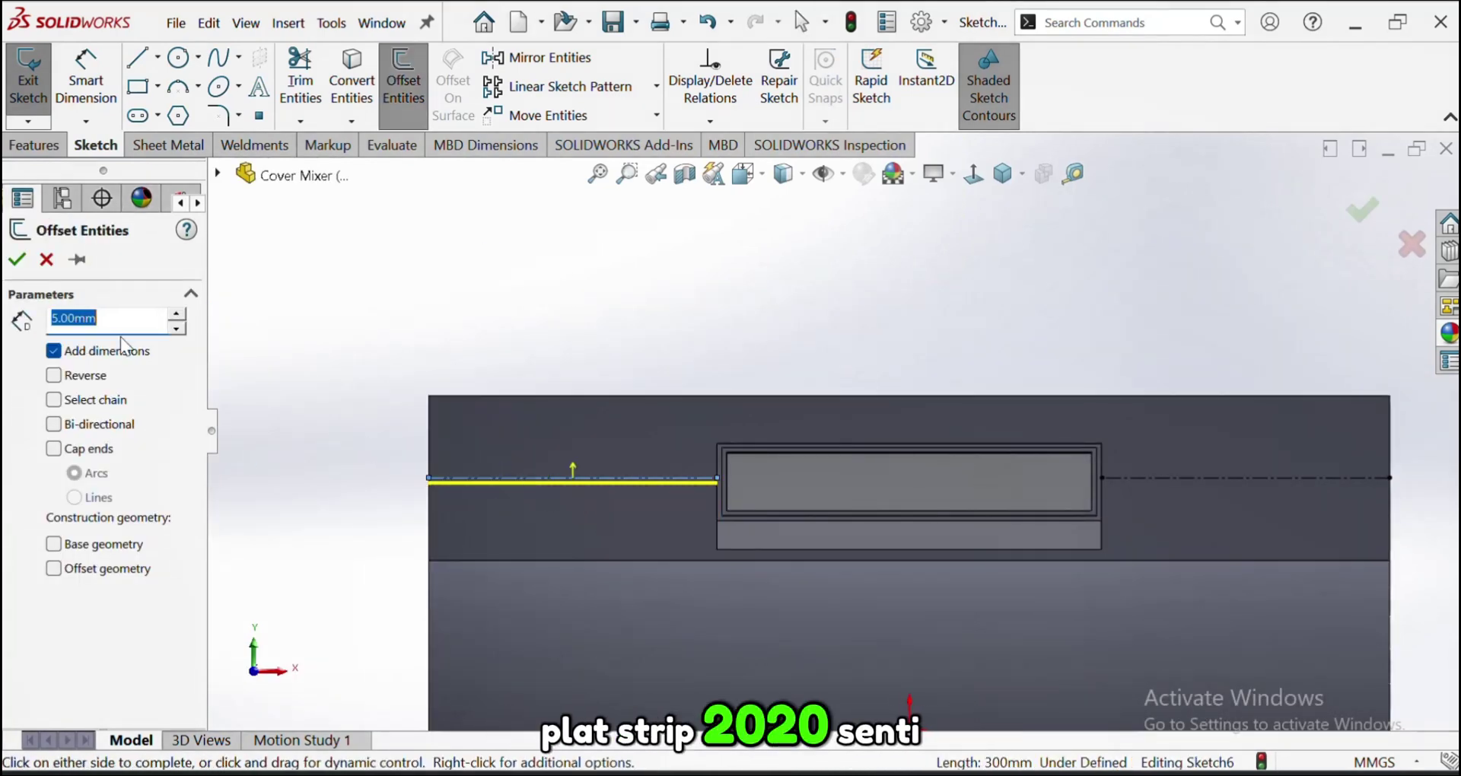
pyautogui.write('10')
pyautogui.press('Return')
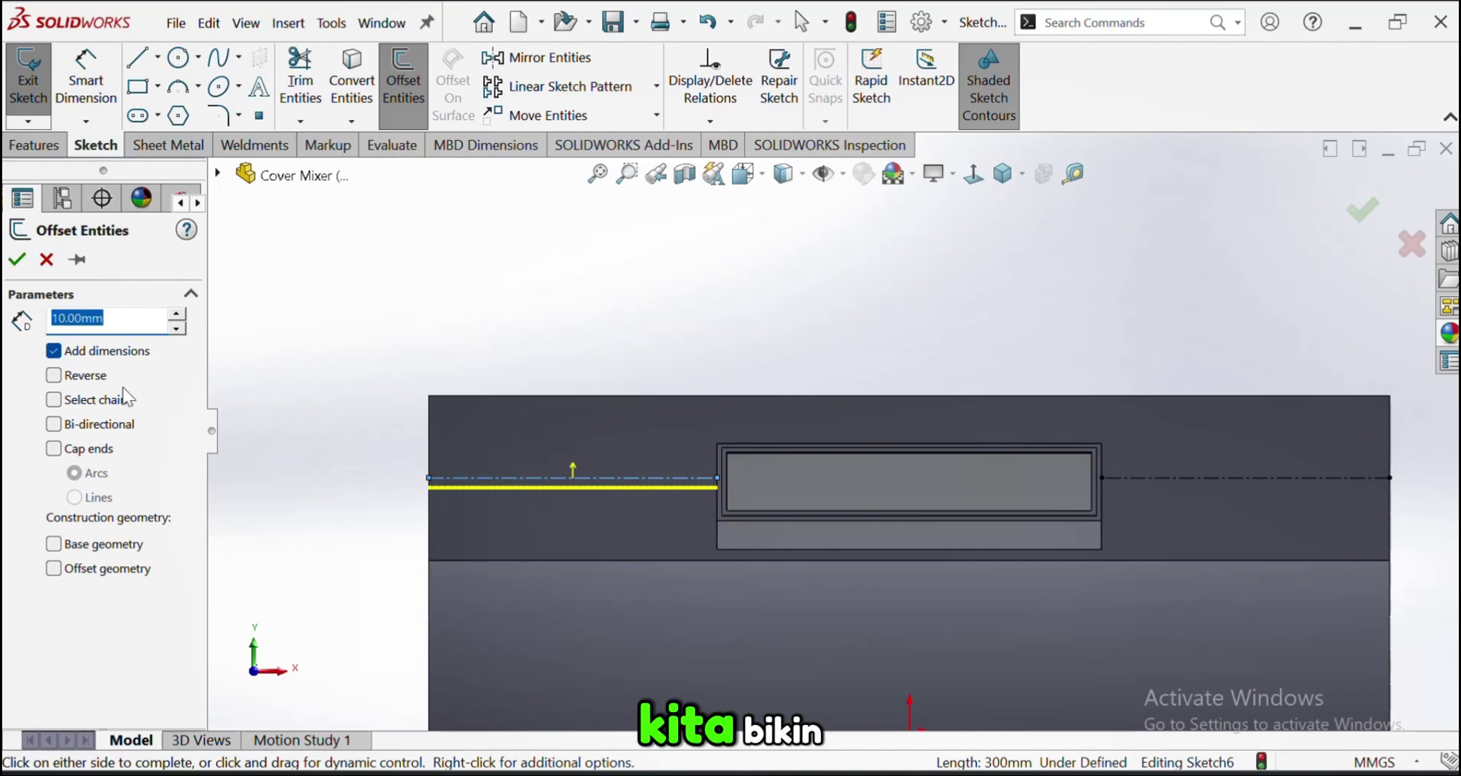
pyautogui.click(105, 426)
pyautogui.scroll(-3, 554, 426)
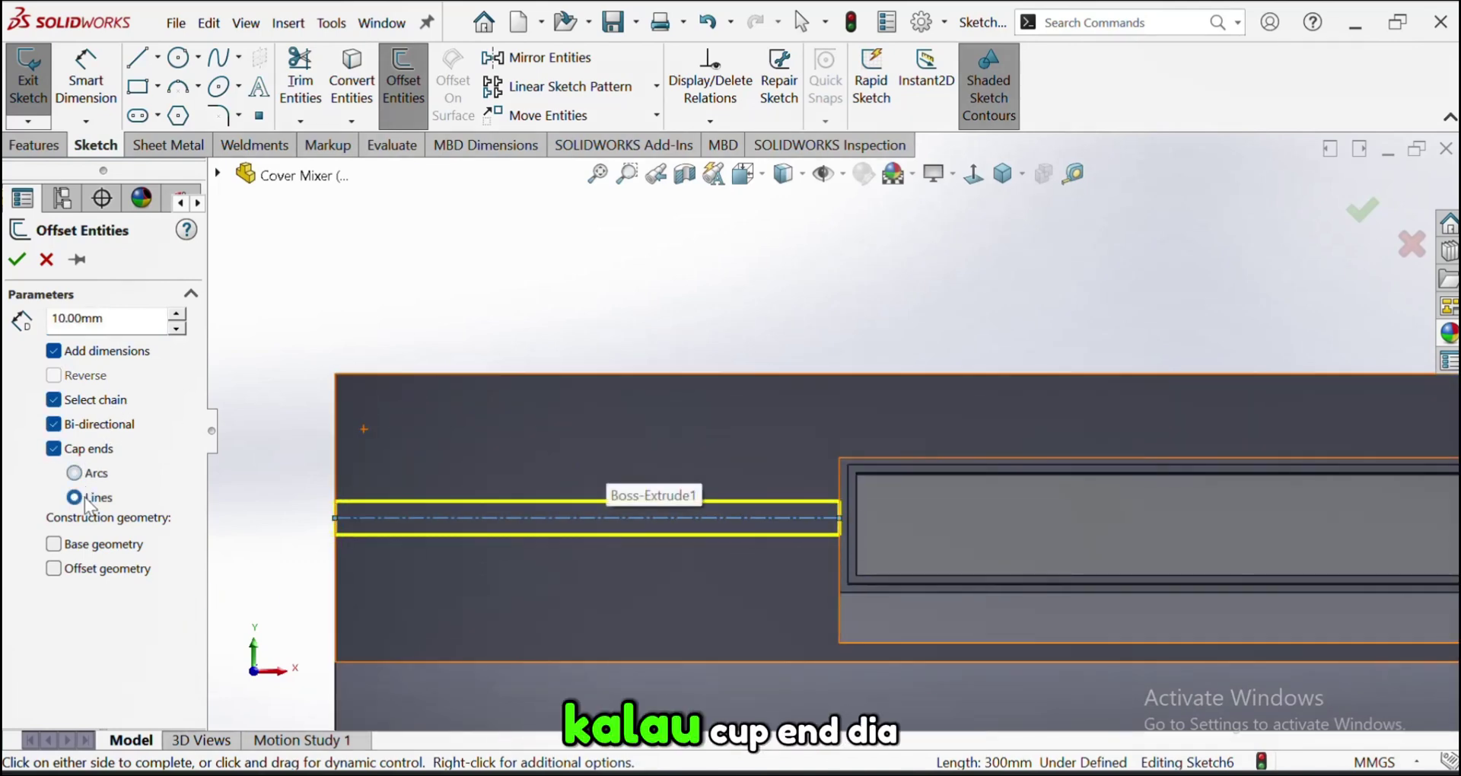
pyautogui.scroll(-4, 327, 463)
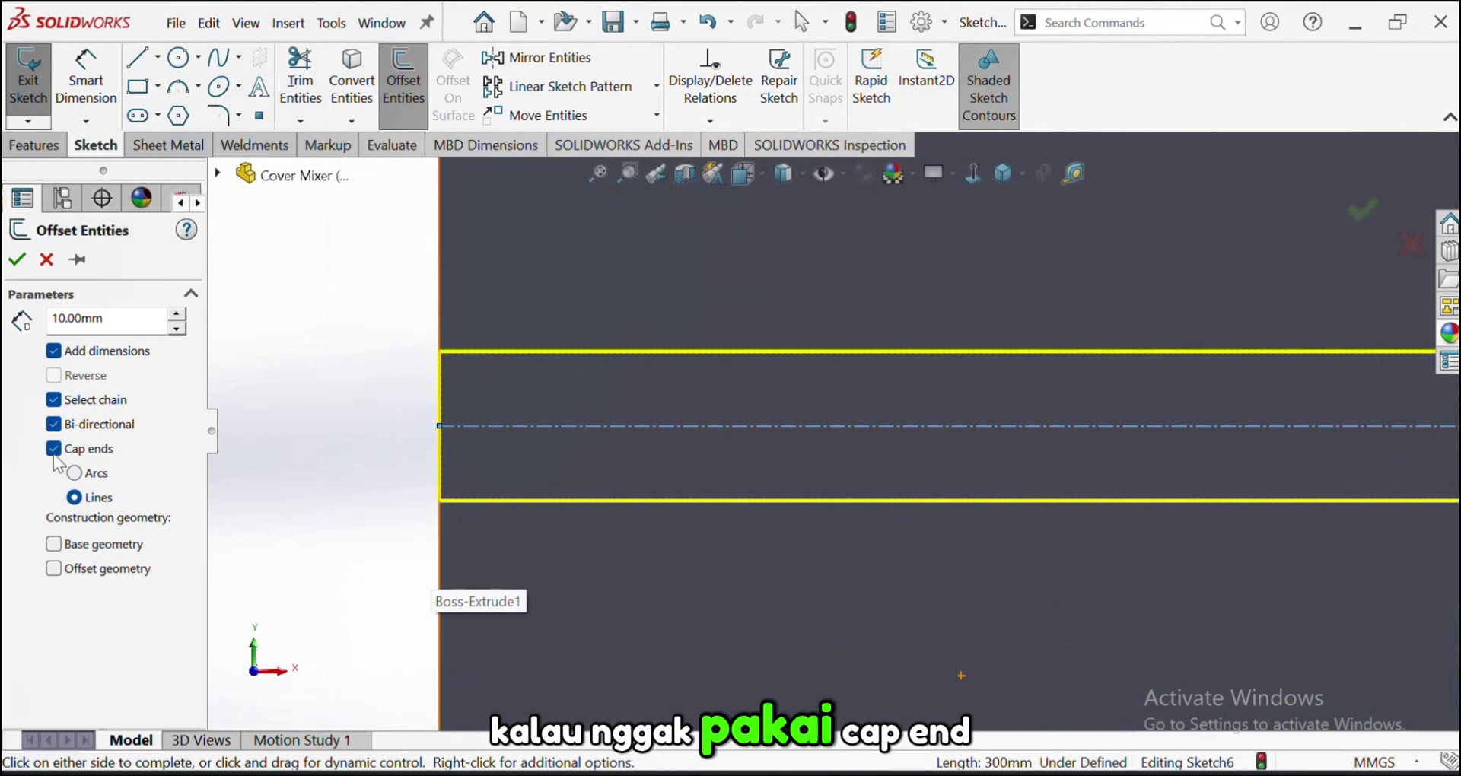
pyautogui.click(56, 454)
pyautogui.scroll(9, 797, 460)
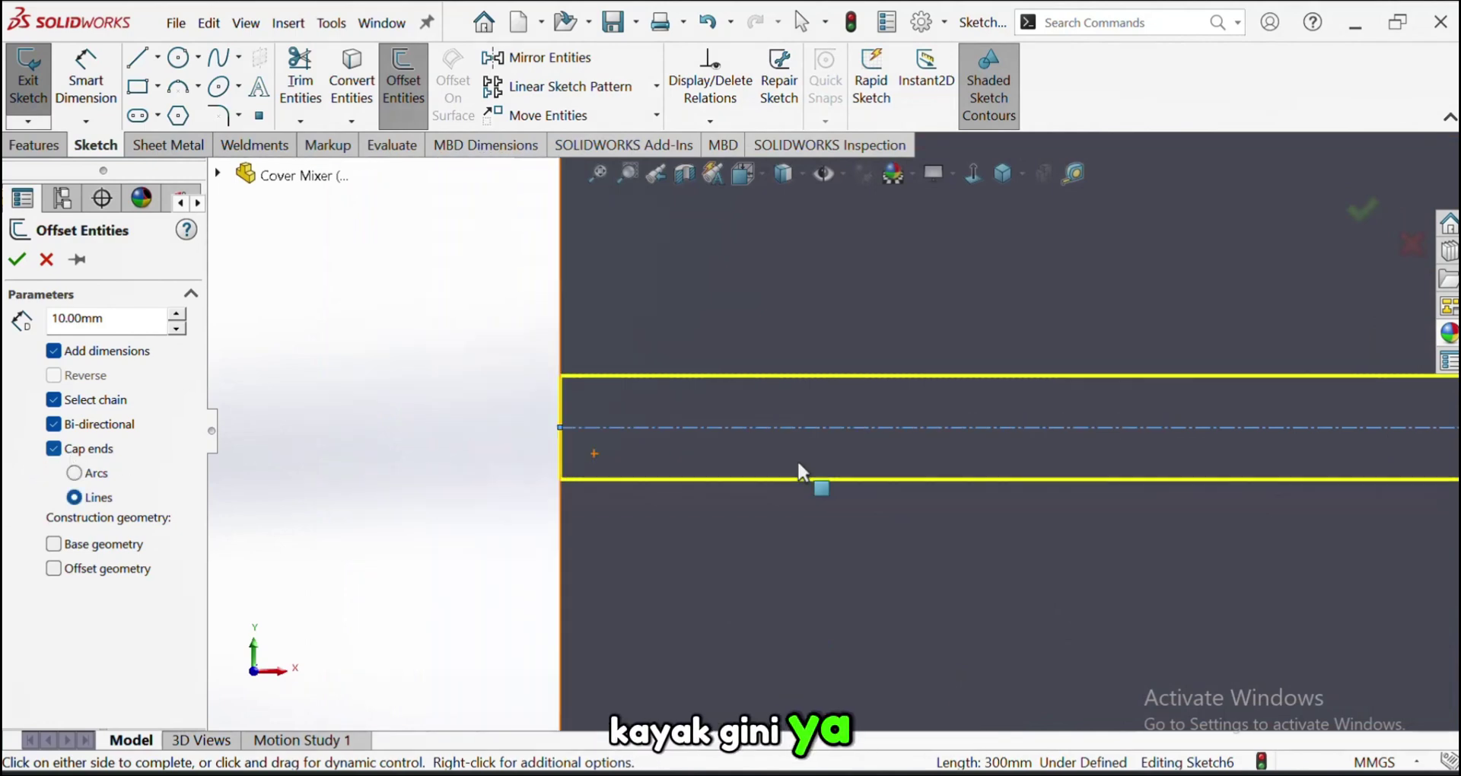
pyautogui.scroll(-5, 1178, 437)
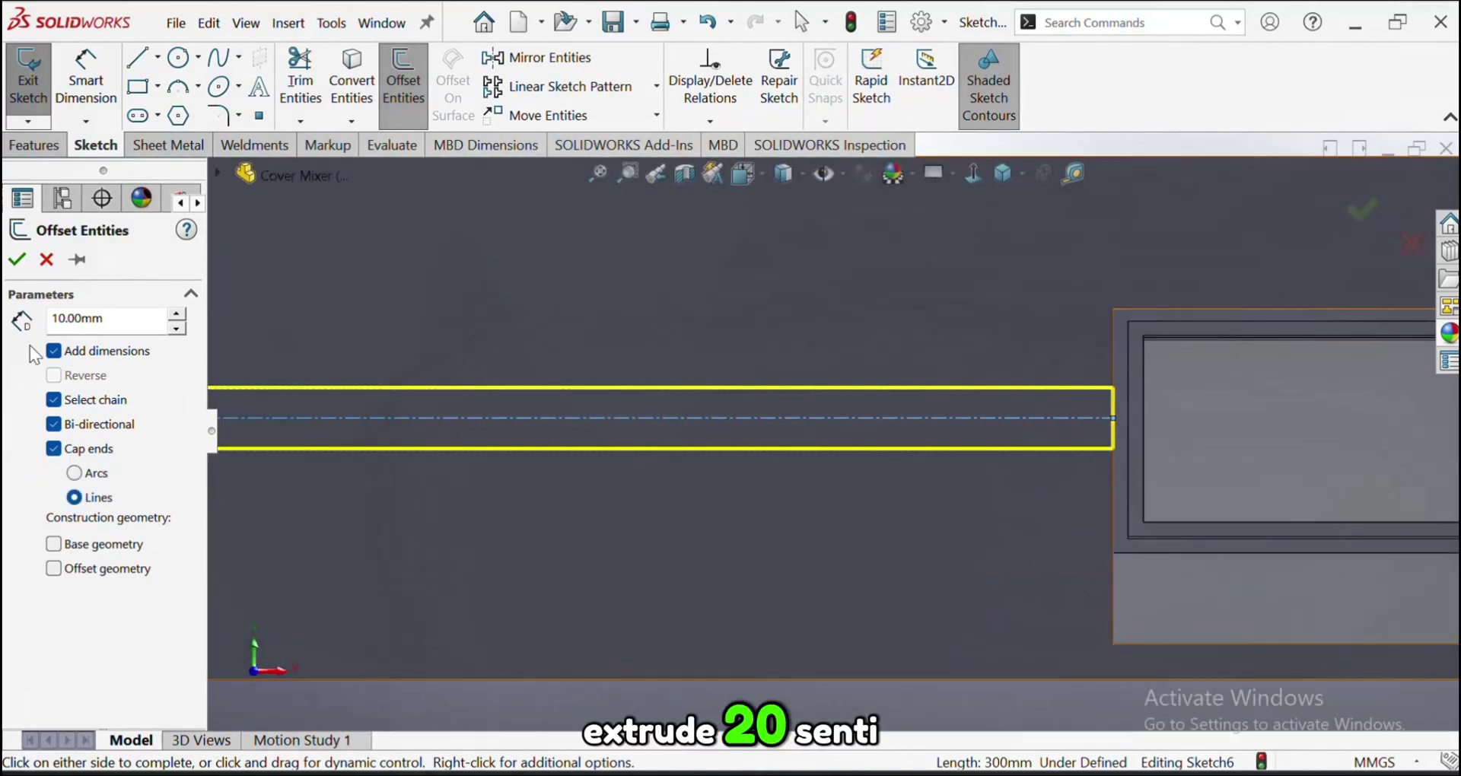
pyautogui.scroll(2, 468, 417)
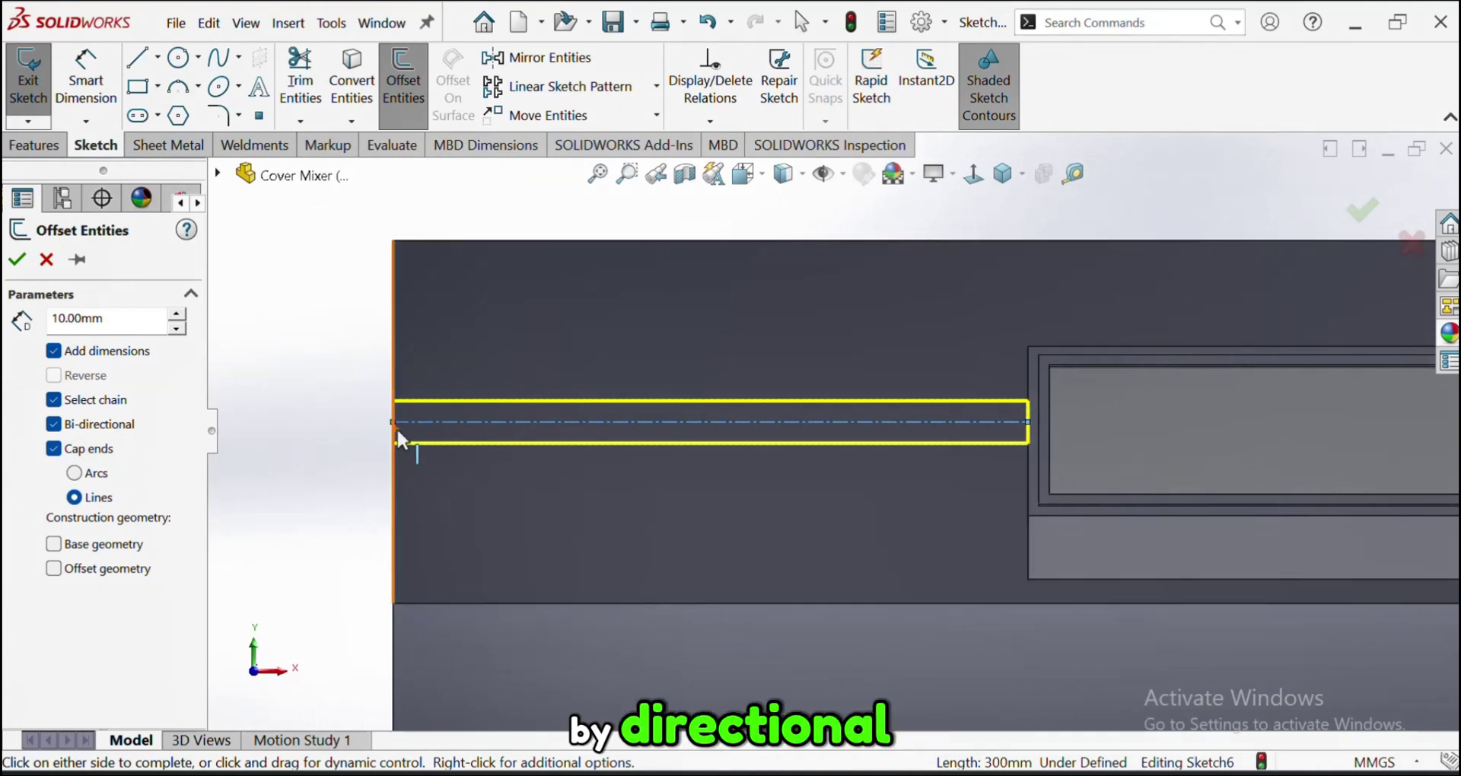
pyautogui.click(20, 267)
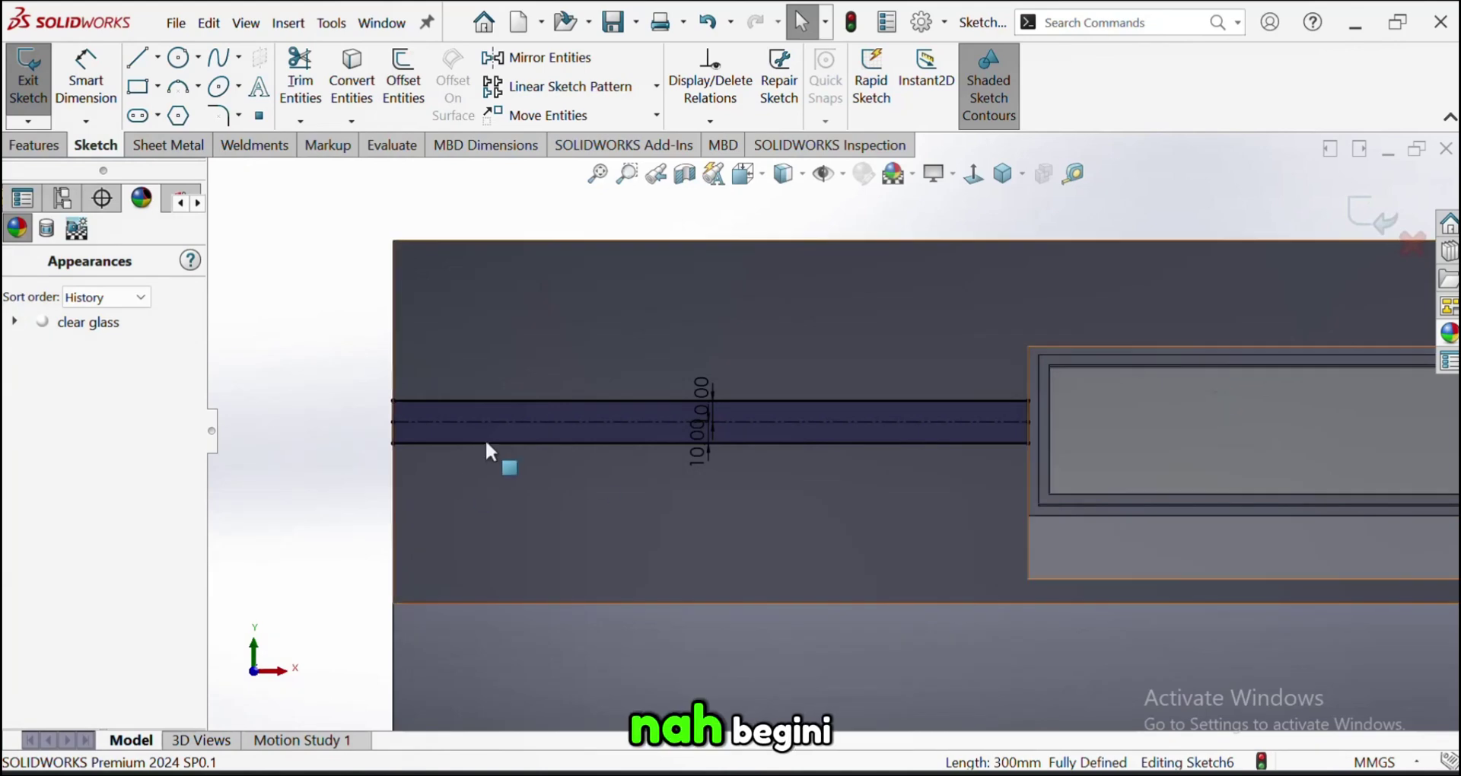
pyautogui.click(694, 445)
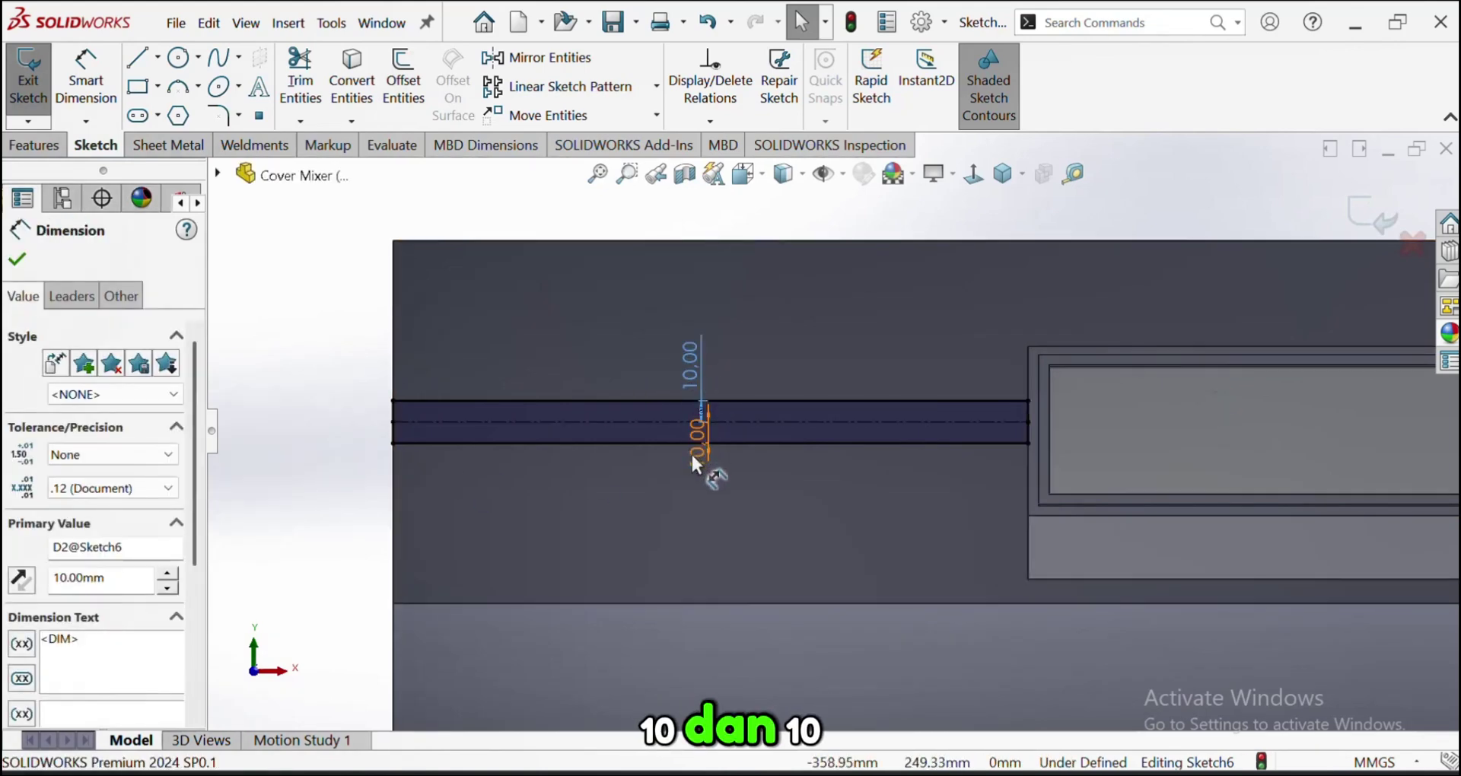
# Offset the right centerline 10 mm bi-directionally with dimensions and line-type capped ends
pyautogui.scroll(3, 837, 449)
pyautogui.scroll(-3, 1358, 380)
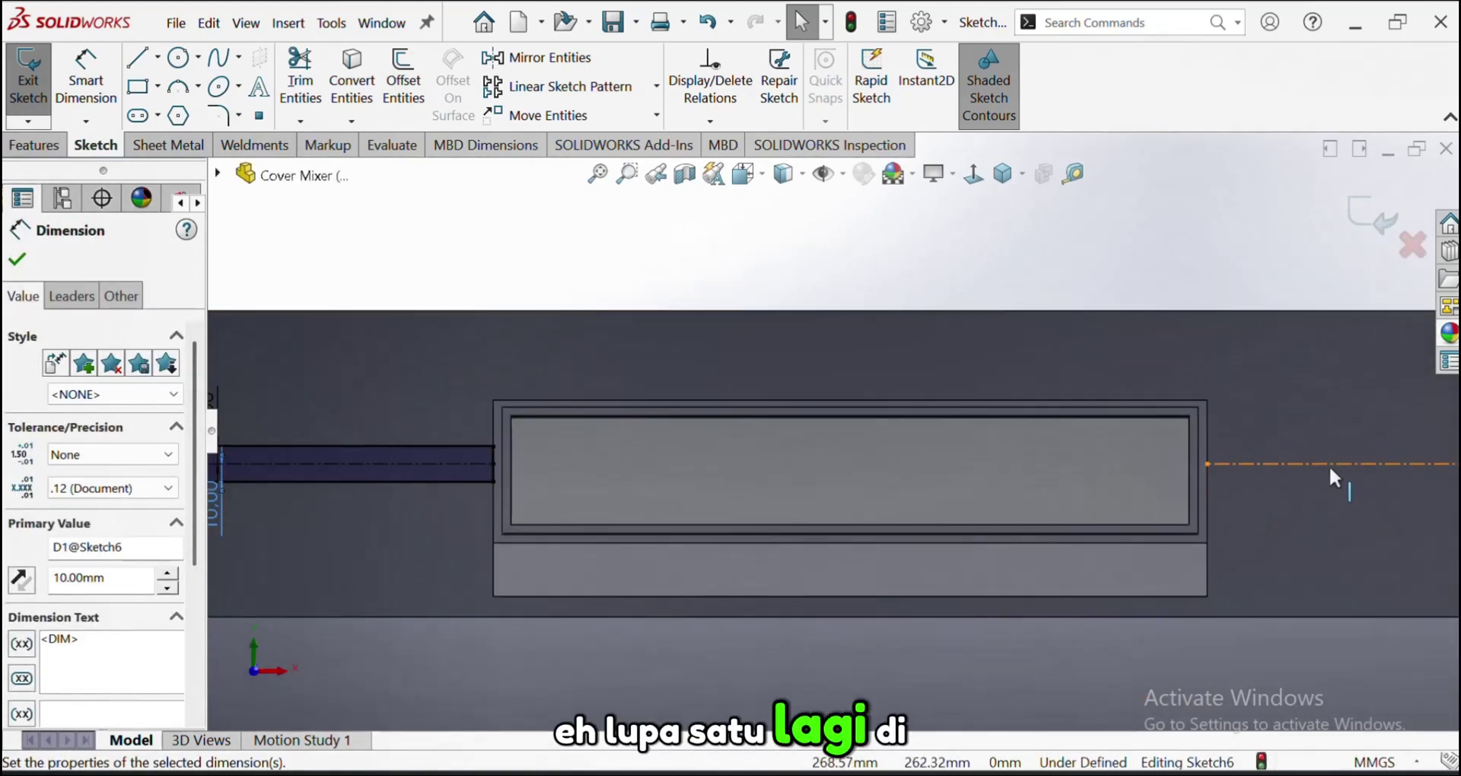
pyautogui.click(1328, 464)
pyautogui.scroll(3, 1371, 470)
pyautogui.scroll(-3, 1293, 462)
pyautogui.click(403, 84)
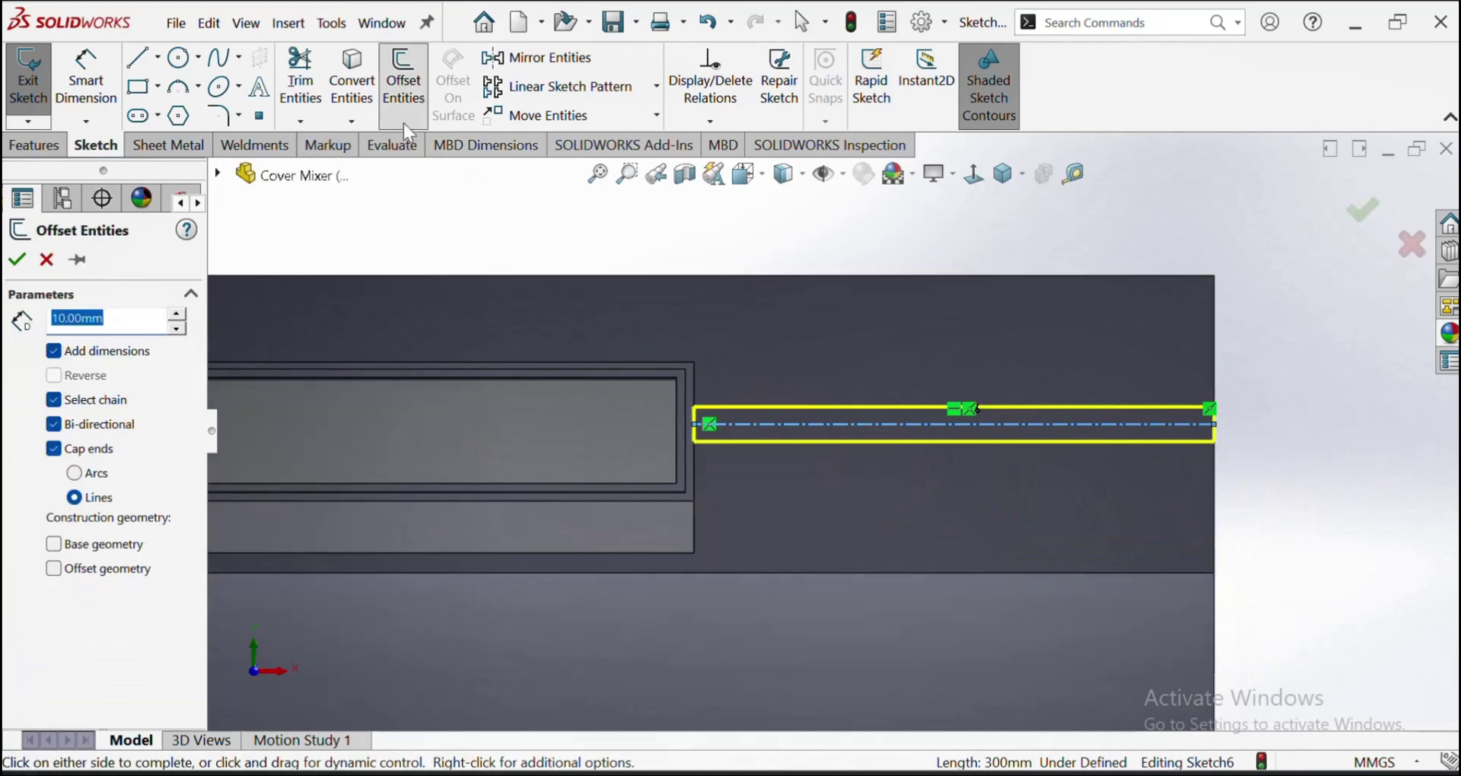
pyautogui.click(21, 263)
# Extrude both strip profiles beside the window 2 mm blind as separate bodies, without merging the result
pyautogui.scroll(3, 672, 502)
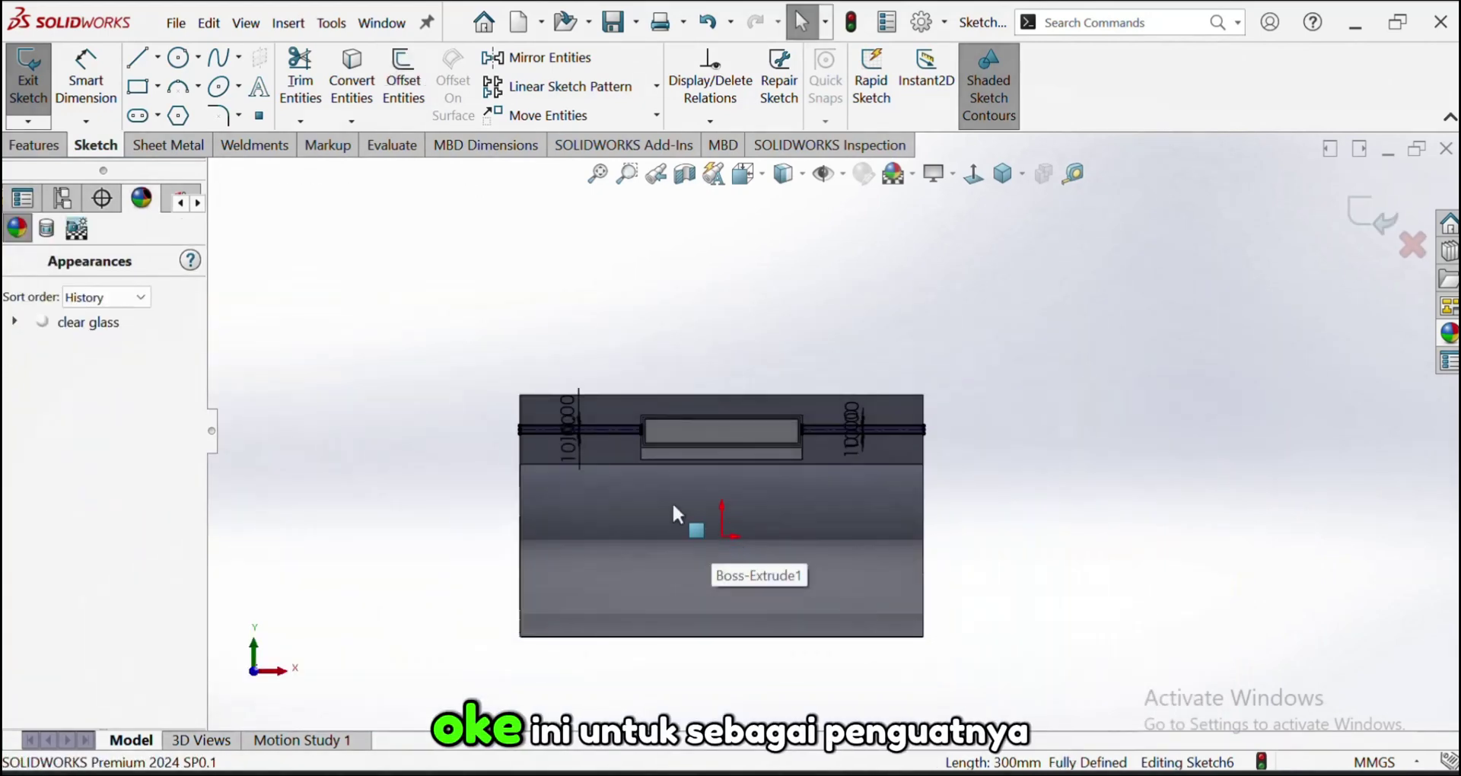
pyautogui.scroll(-3, 655, 495)
pyautogui.moveTo(636, 483); pyautogui.dragTo(608, 544, button='middle')
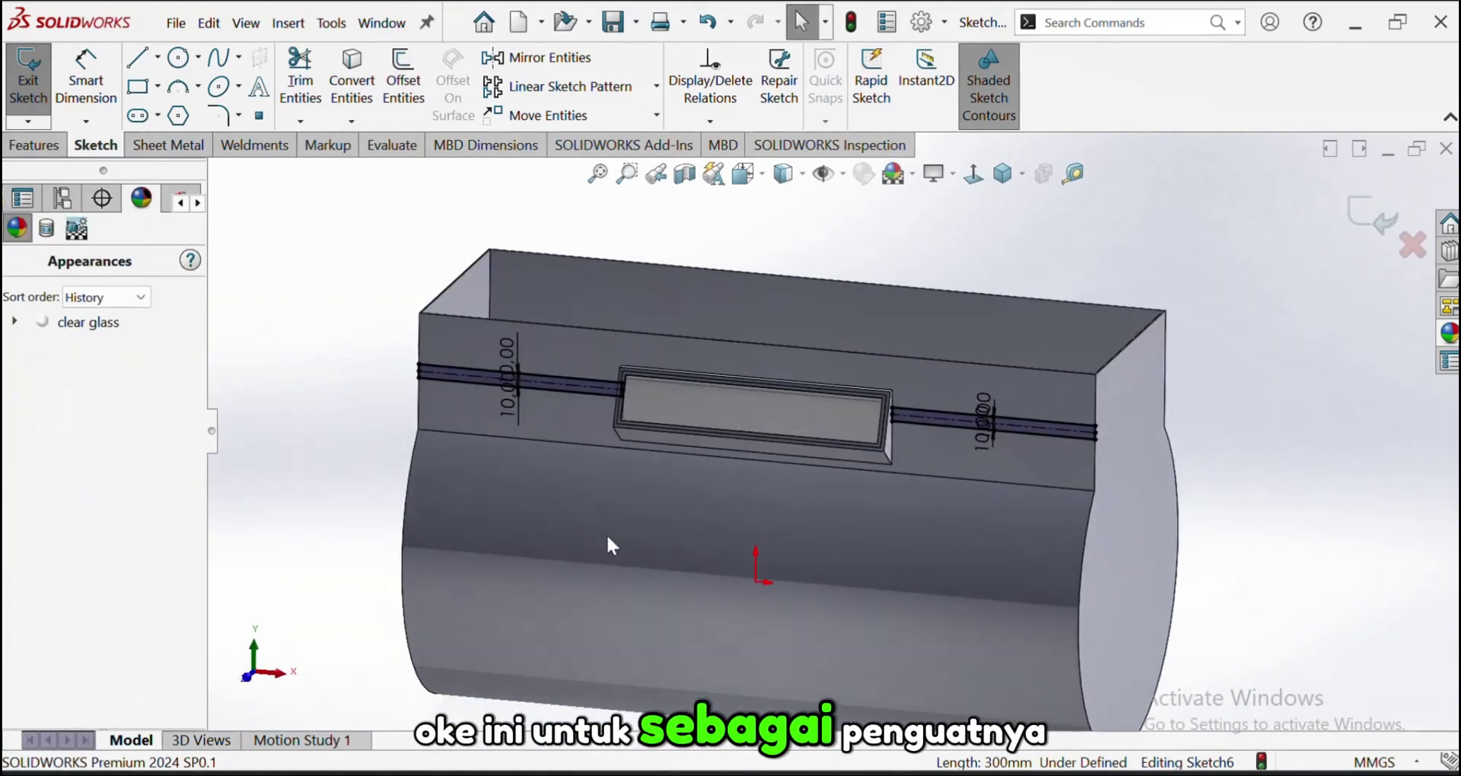
pyautogui.click(39, 151)
pyautogui.click(39, 103)
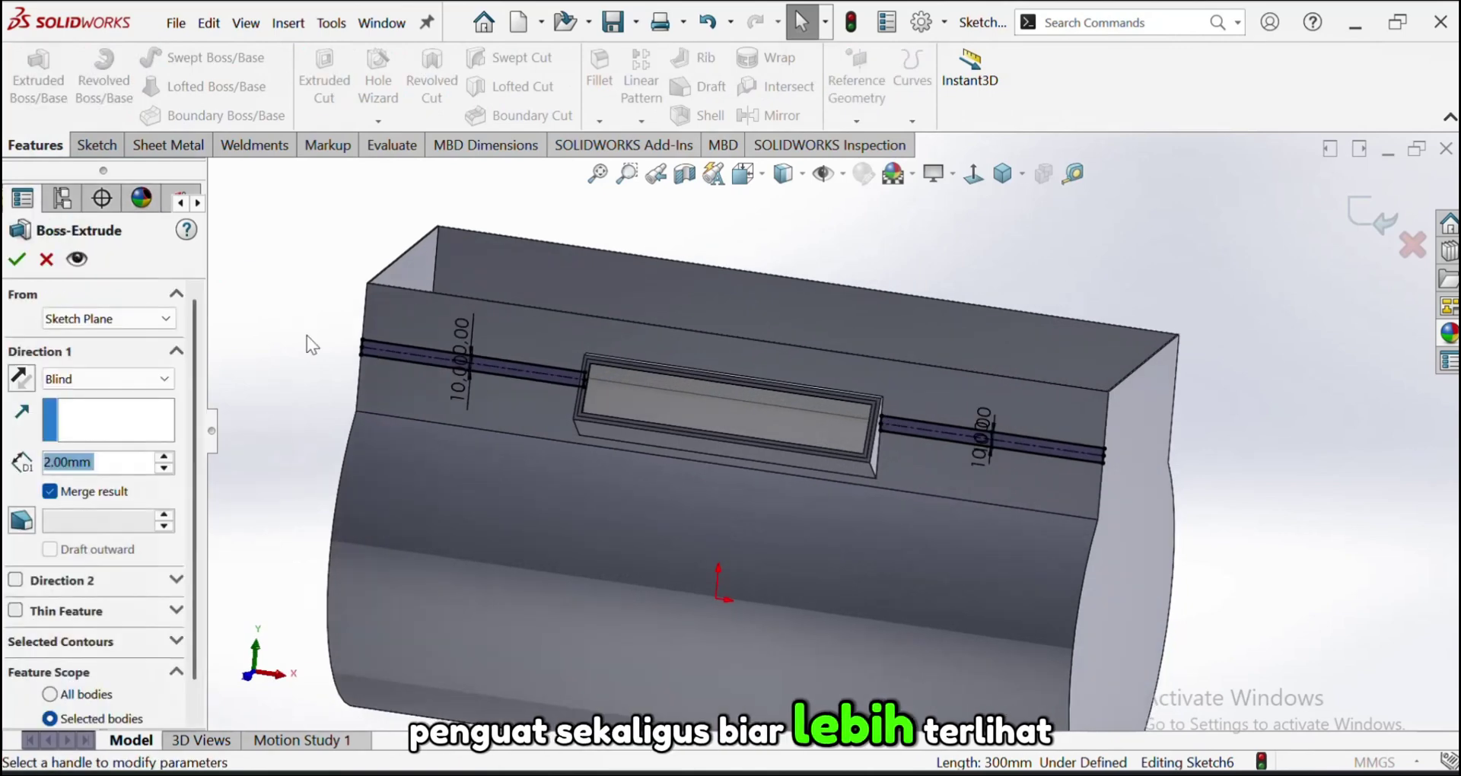
pyautogui.scroll(-5, 494, 362)
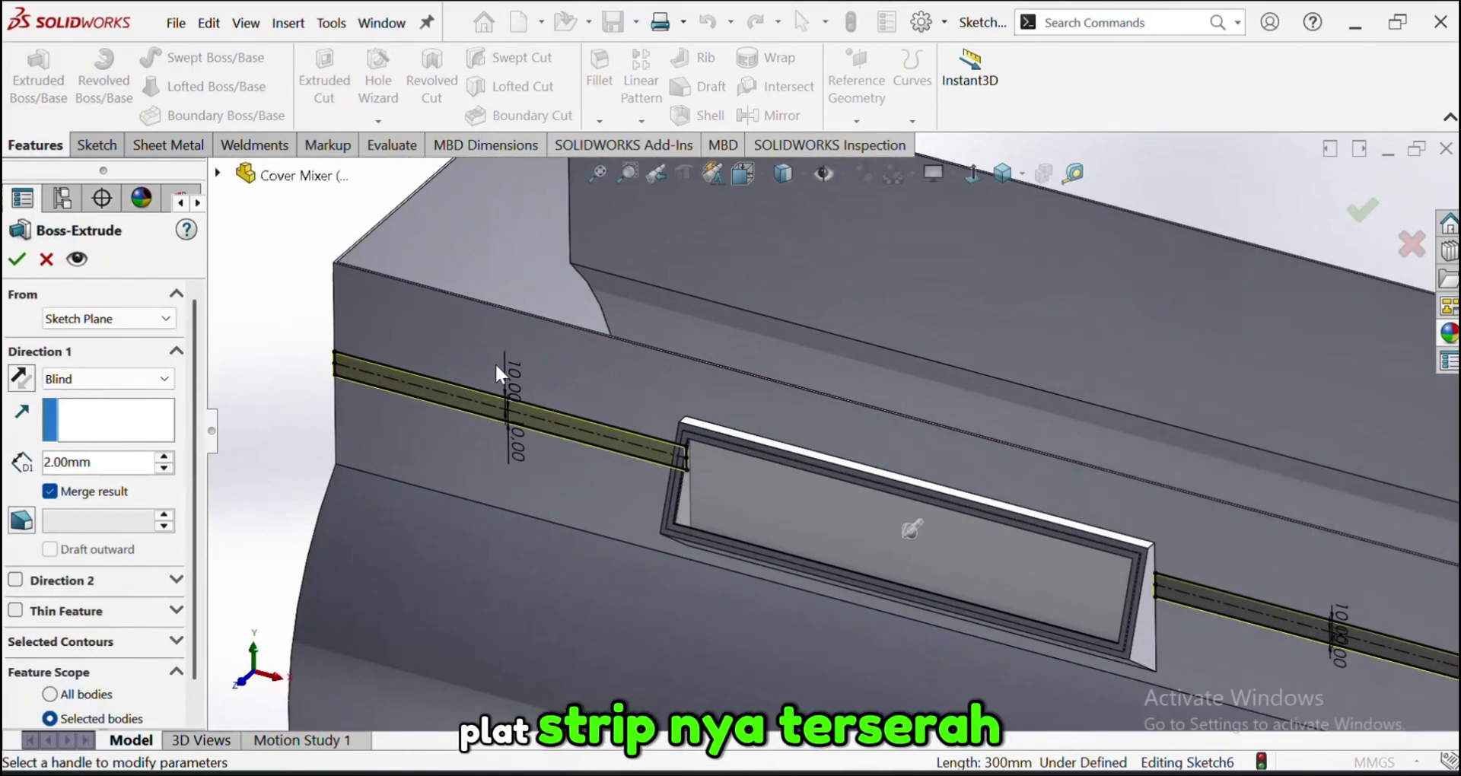
pyautogui.click(50, 492)
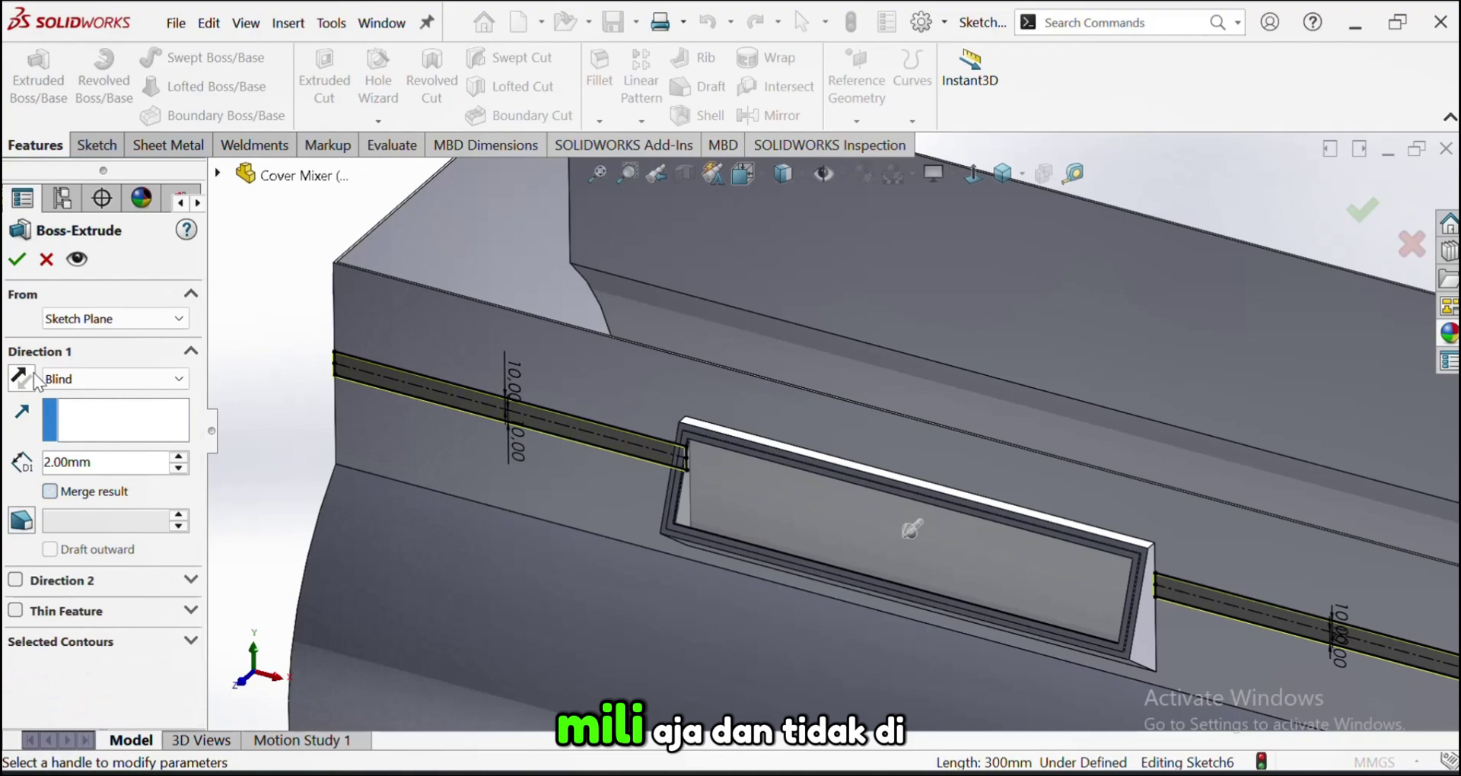
pyautogui.click(17, 262)
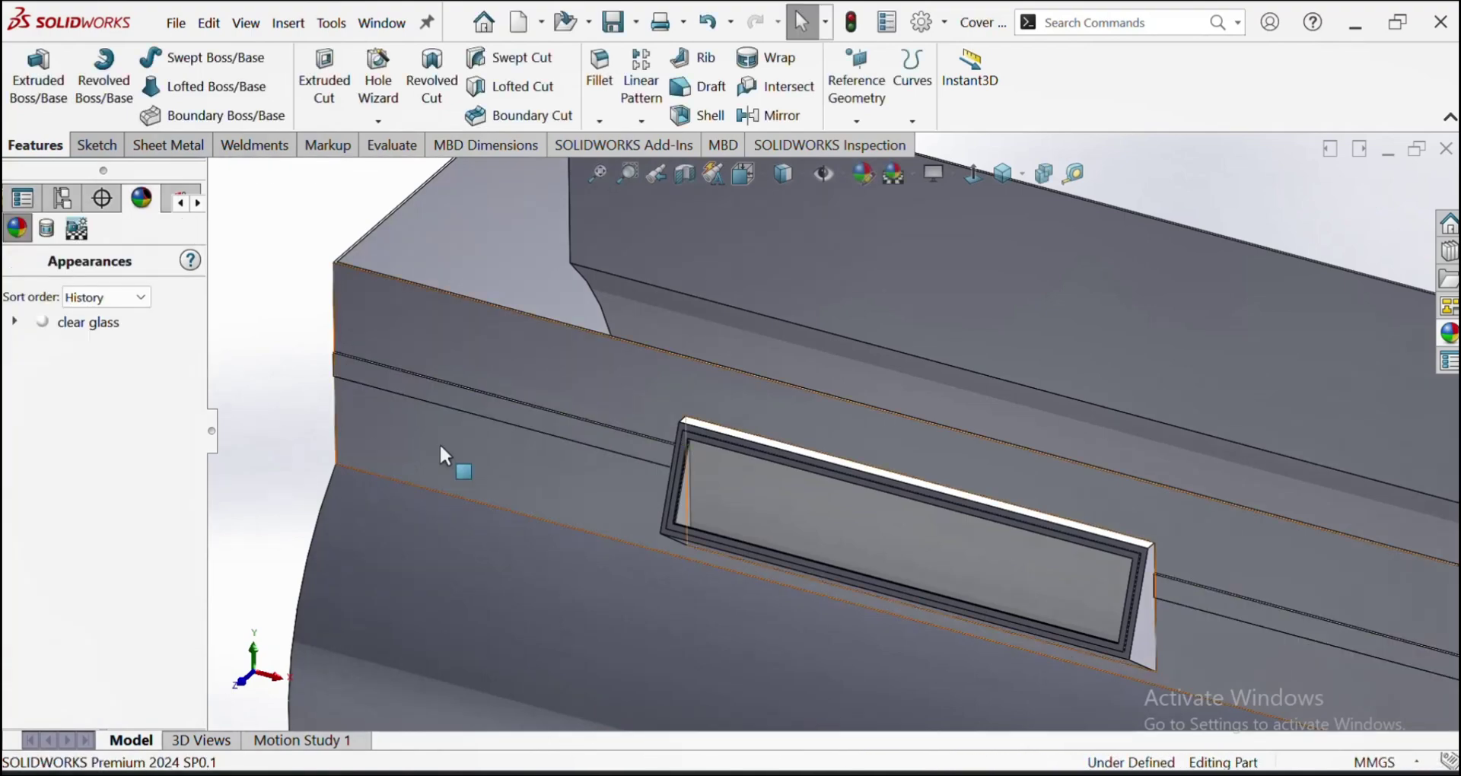
pyautogui.moveTo(449, 459); pyautogui.dragTo(611, 524, button='middle')
pyautogui.scroll(2, 612, 525)
pyautogui.scroll(-1, 612, 525)
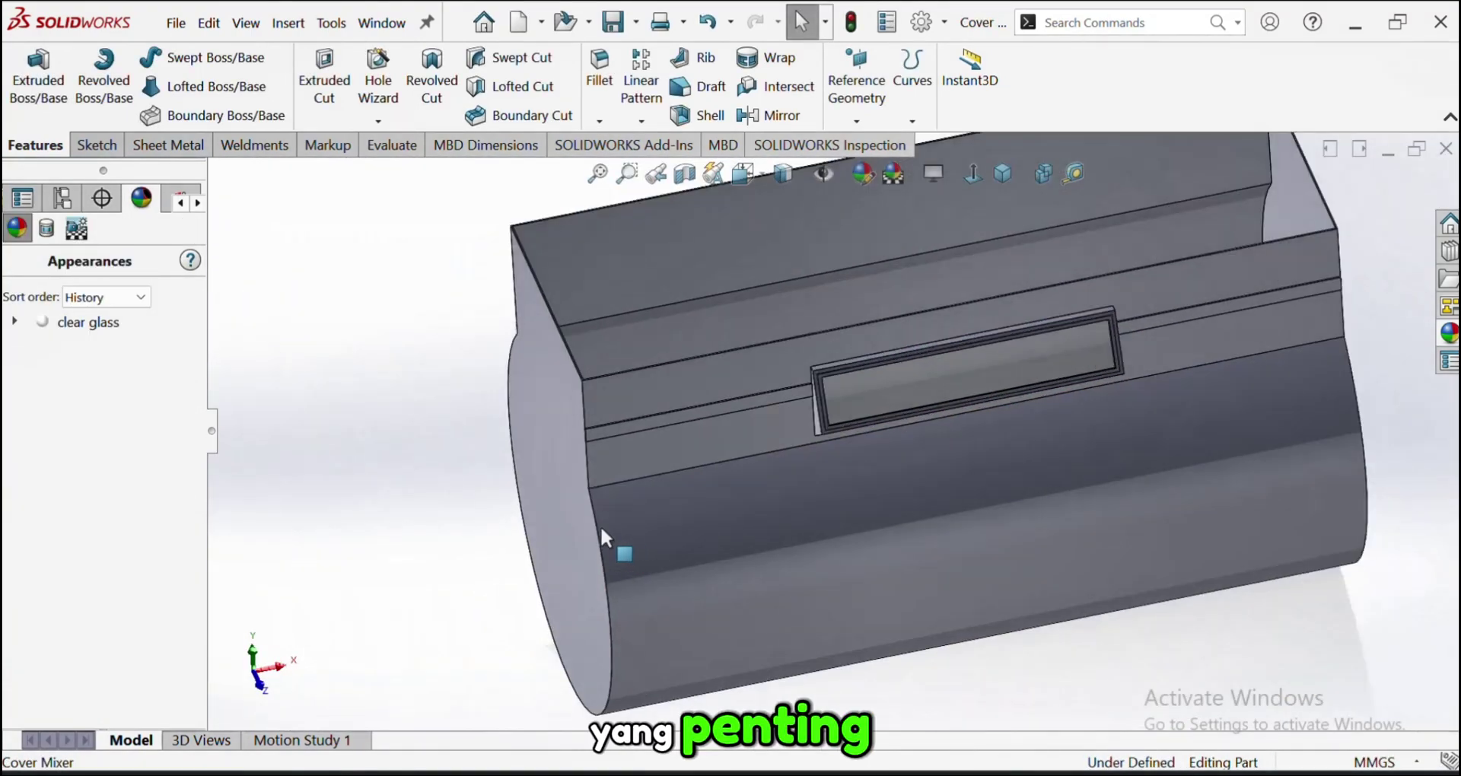
pyautogui.click(575, 538)
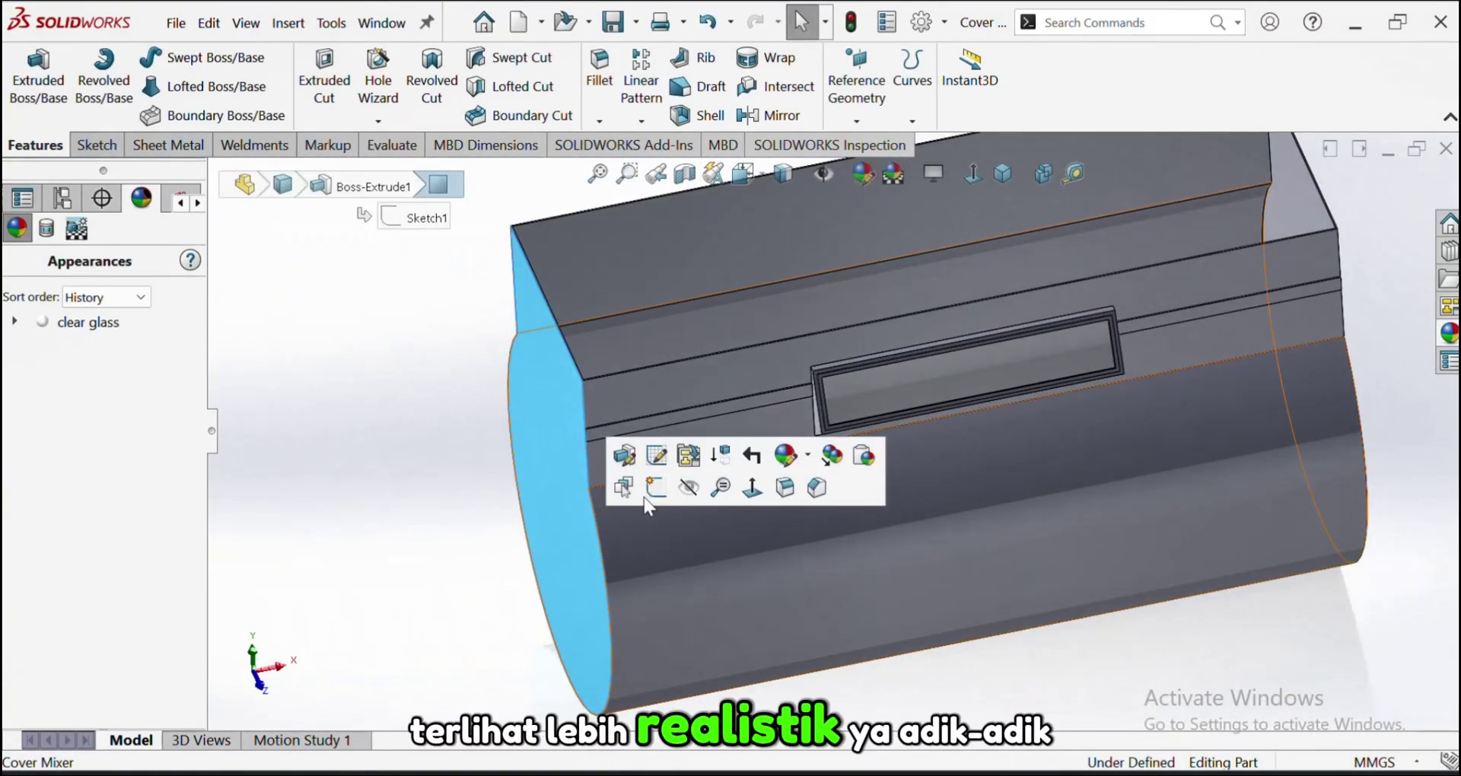
pyautogui.click(499, 600)
pyautogui.moveTo(560, 422); pyautogui.dragTo(750, 276, button='middle')
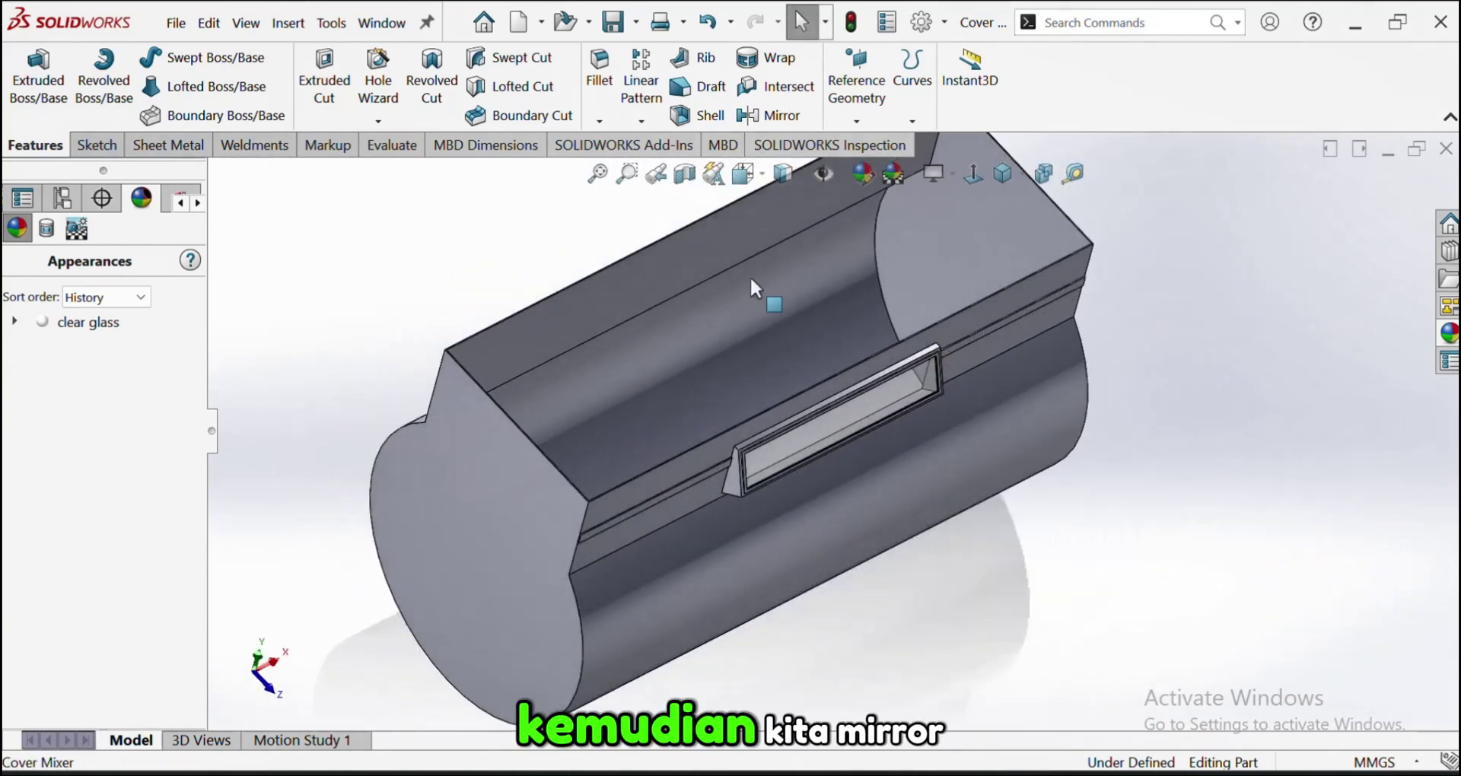
pyautogui.click(771, 115)
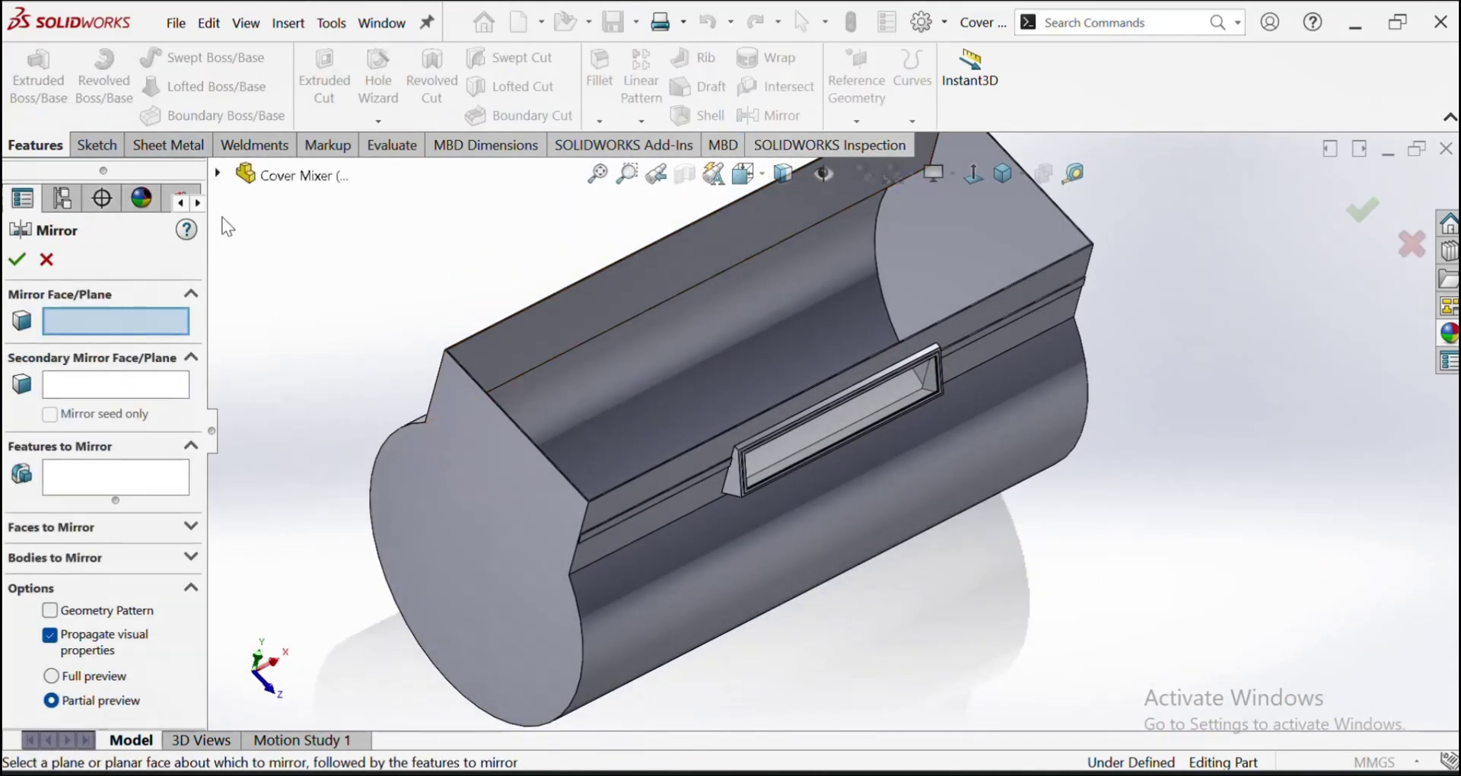
pyautogui.click(217, 173)
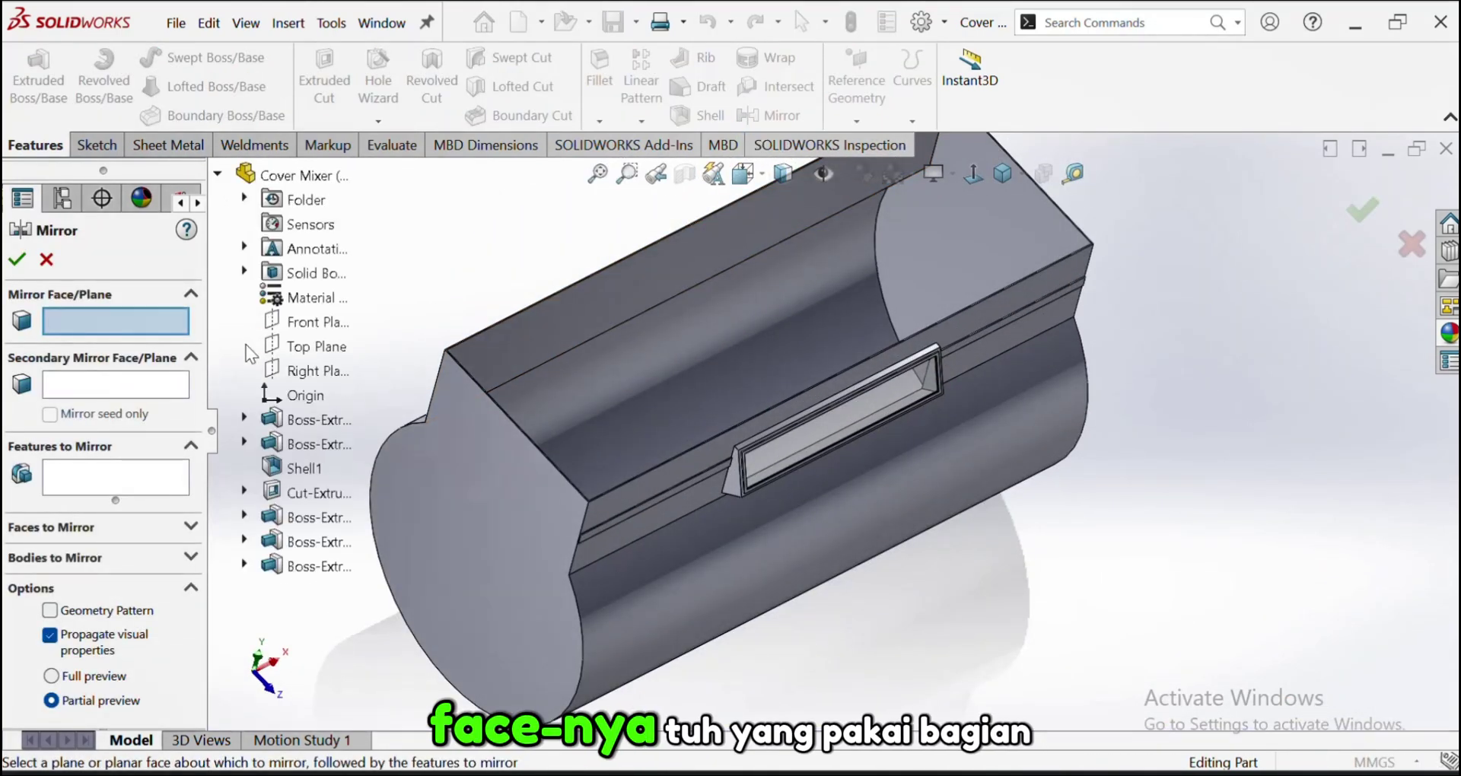
pyautogui.click(306, 327)
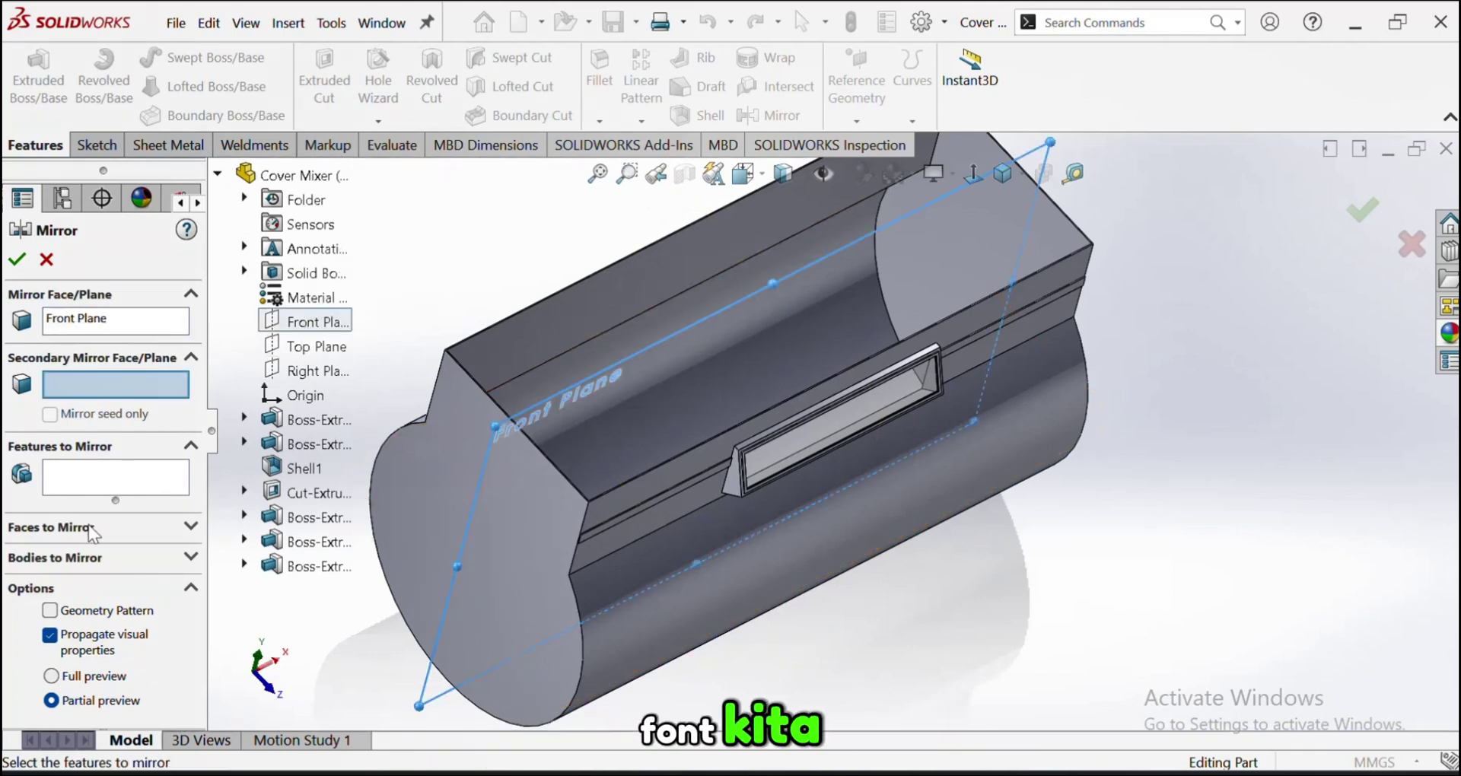
pyautogui.click(81, 557)
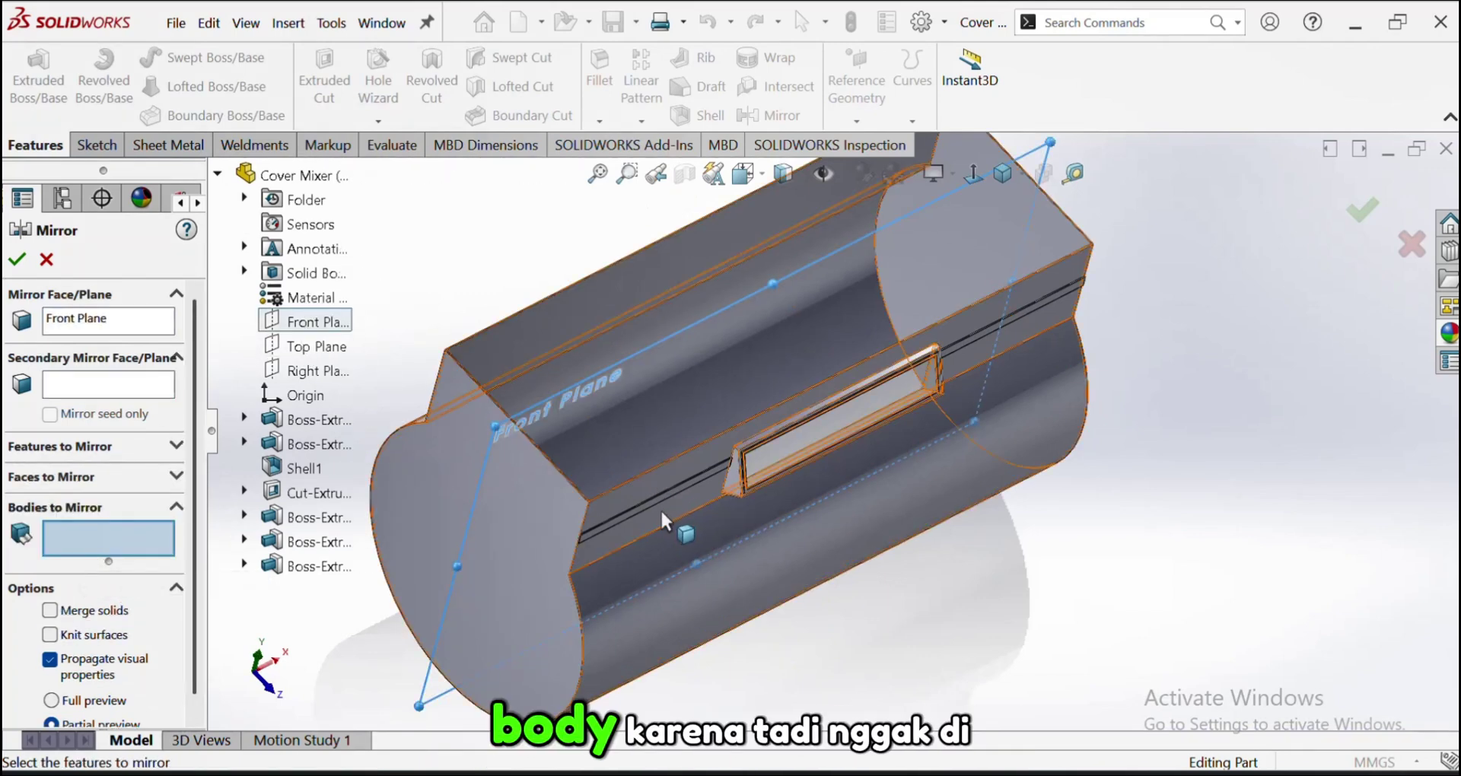
pyautogui.moveTo(660, 509); pyautogui.dragTo(633, 508, button='middle')
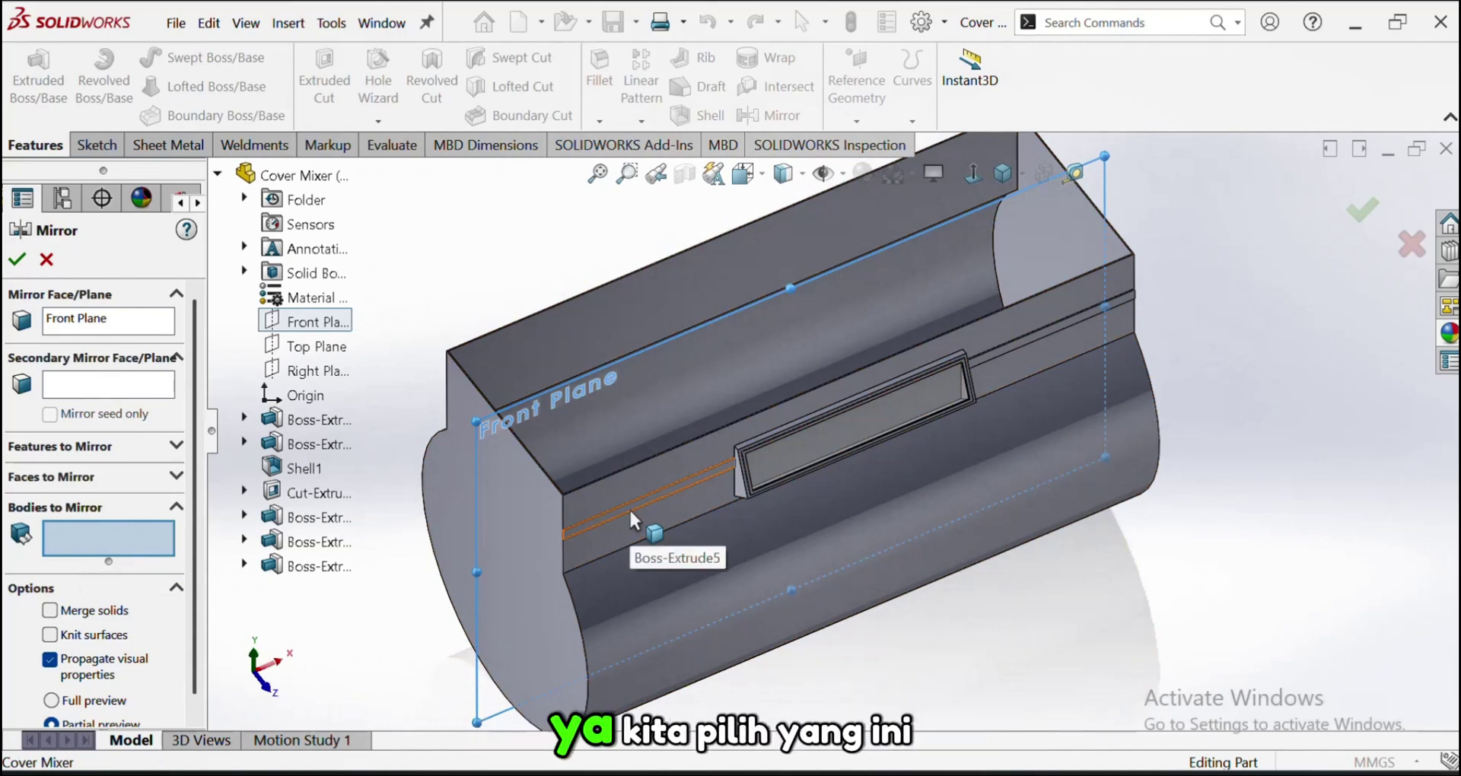
pyautogui.click(628, 508)
pyautogui.click(1013, 344)
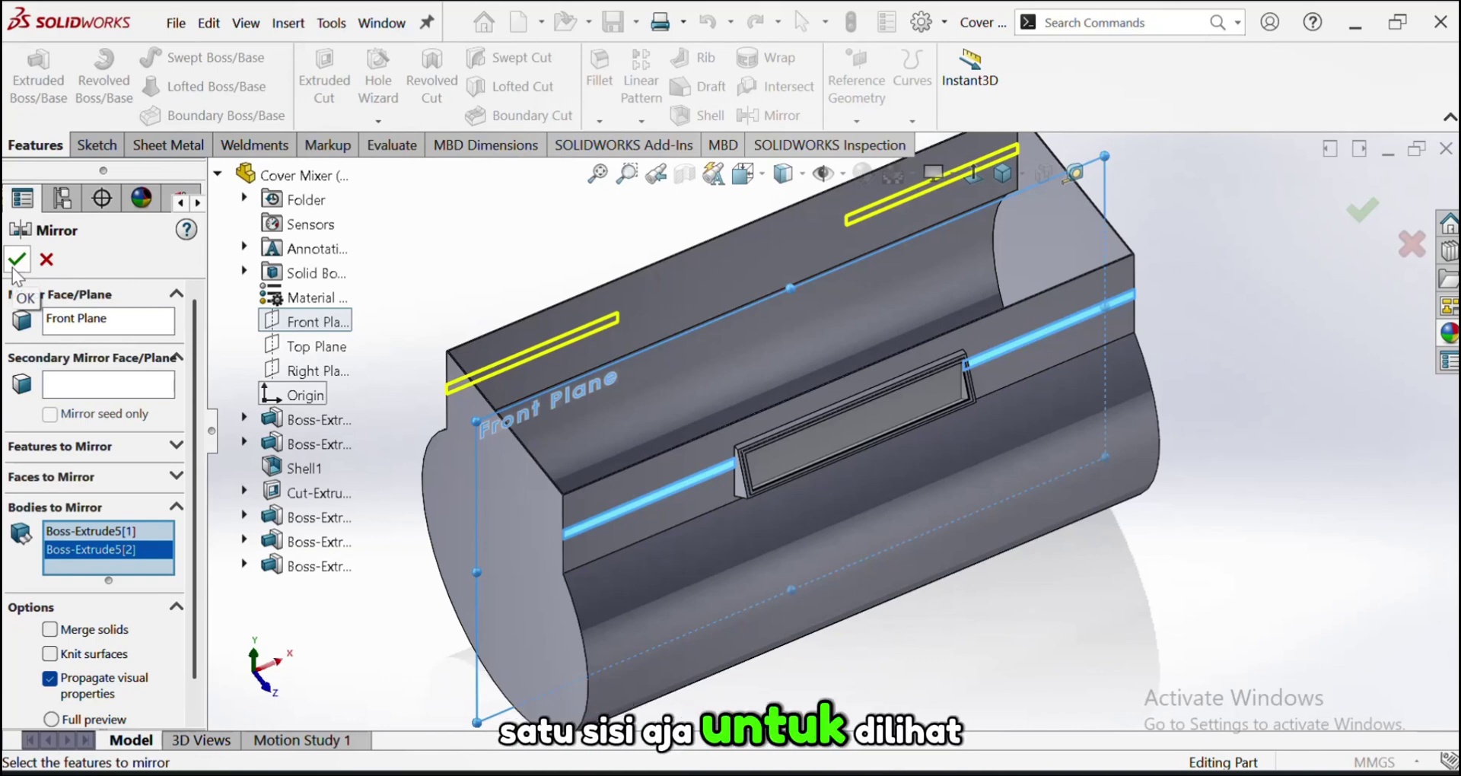
pyautogui.moveTo(628, 517); pyautogui.dragTo(760, 496, button='middle')
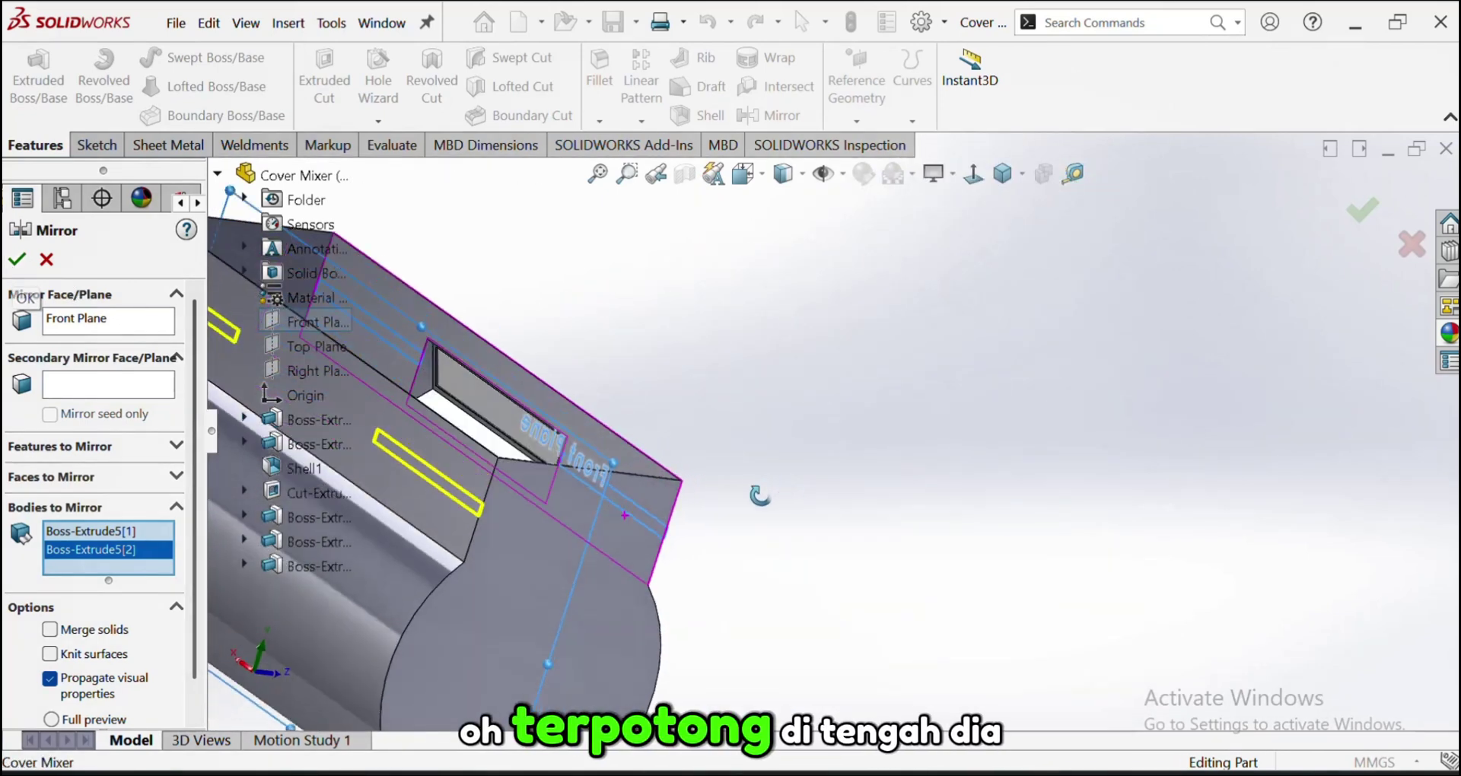
pyautogui.click(37, 267)
# Start a sketch on the back wall's outer face and draw a horizontal centerline across its full width at mid-height
pyautogui.scroll(5, 619, 398)
pyautogui.scroll(-5, 619, 399)
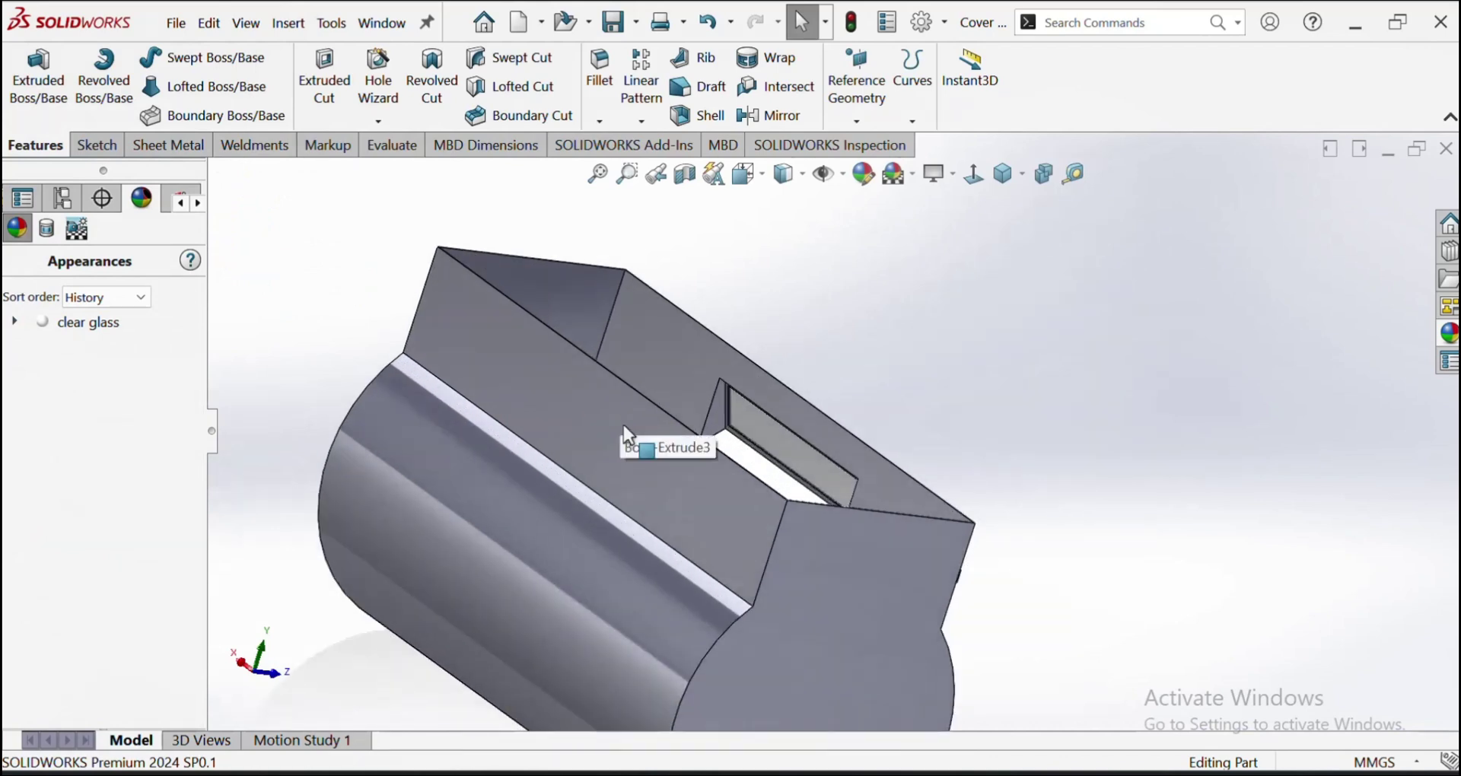
pyautogui.click(624, 425)
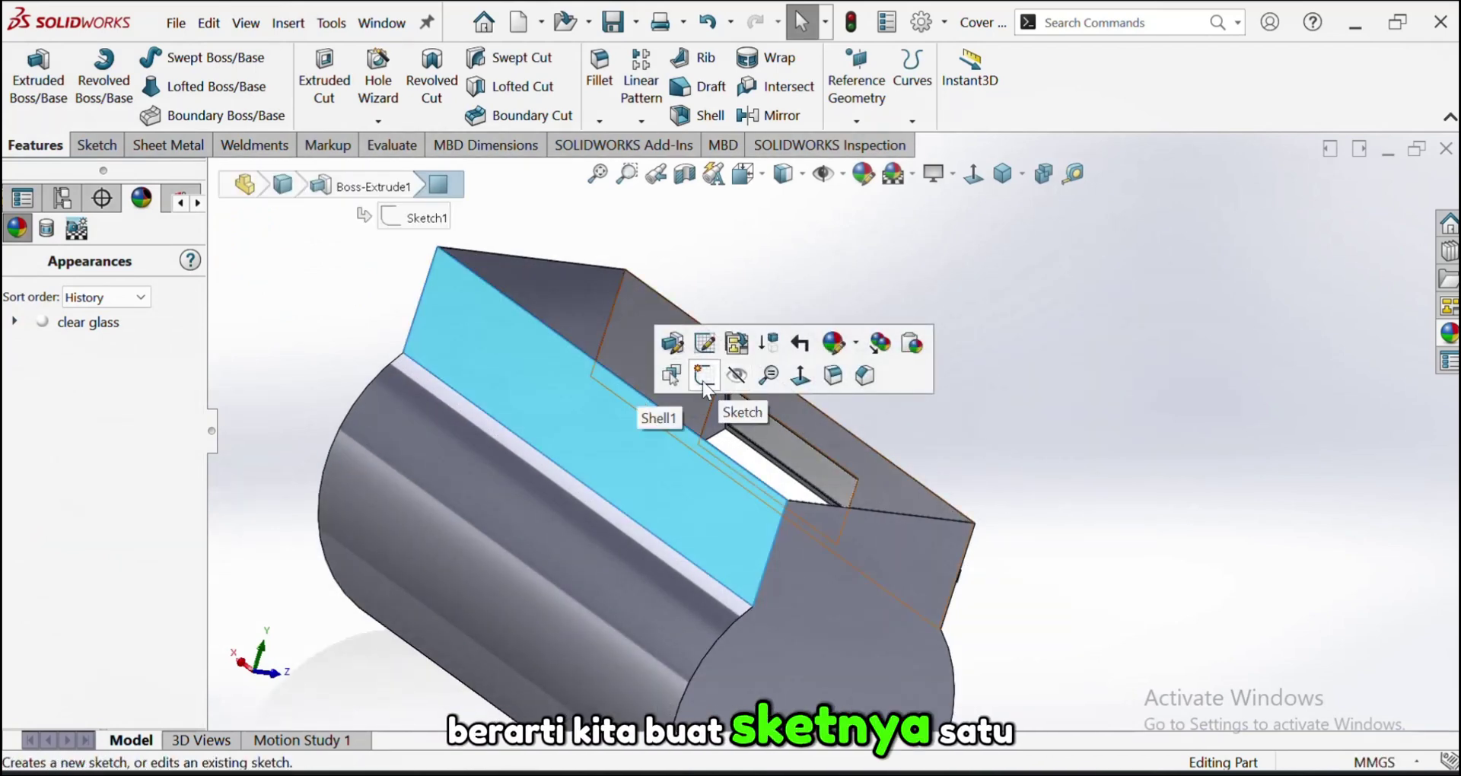
pyautogui.click(704, 374)
pyautogui.click(158, 60)
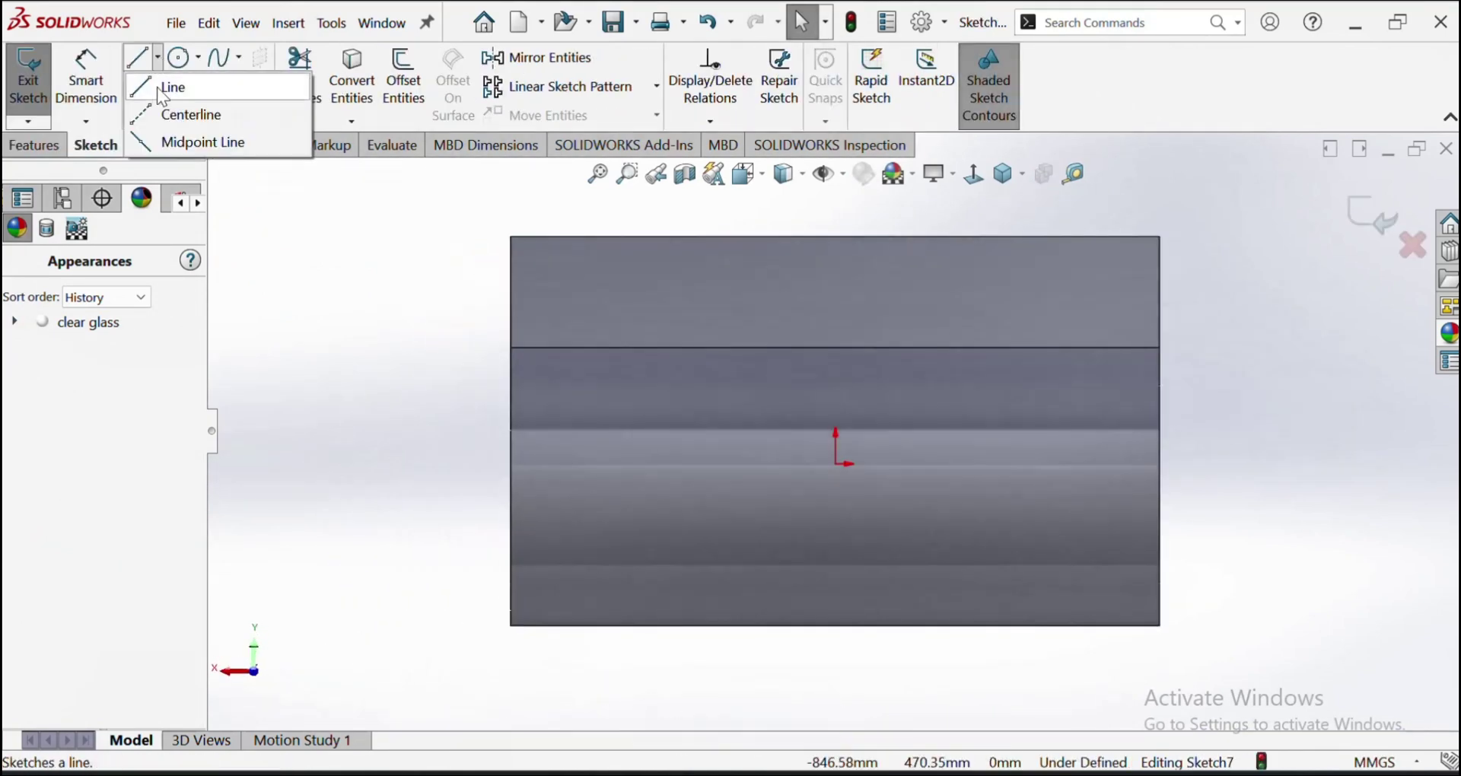
pyautogui.click(167, 117)
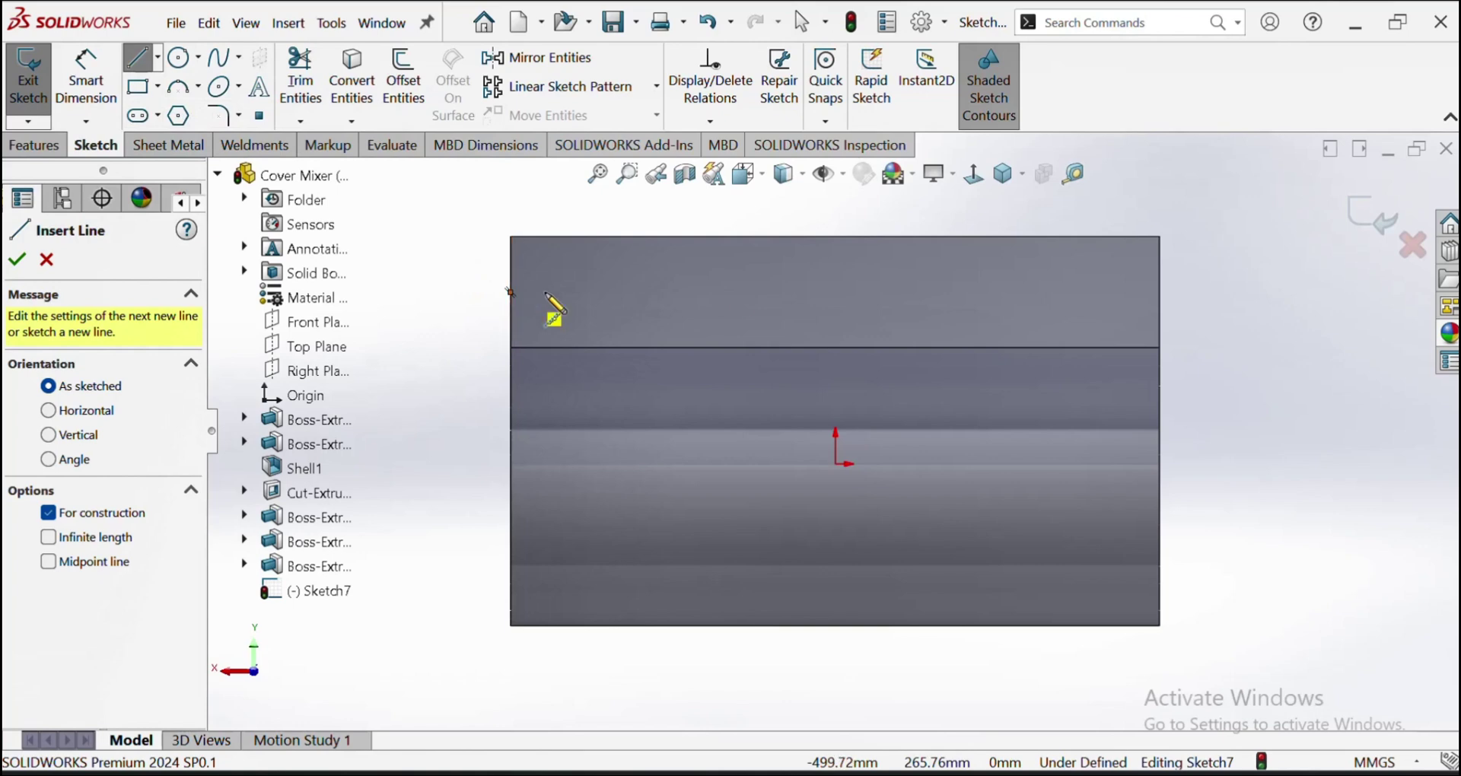
pyautogui.click(510, 293)
pyautogui.click(1158, 292)
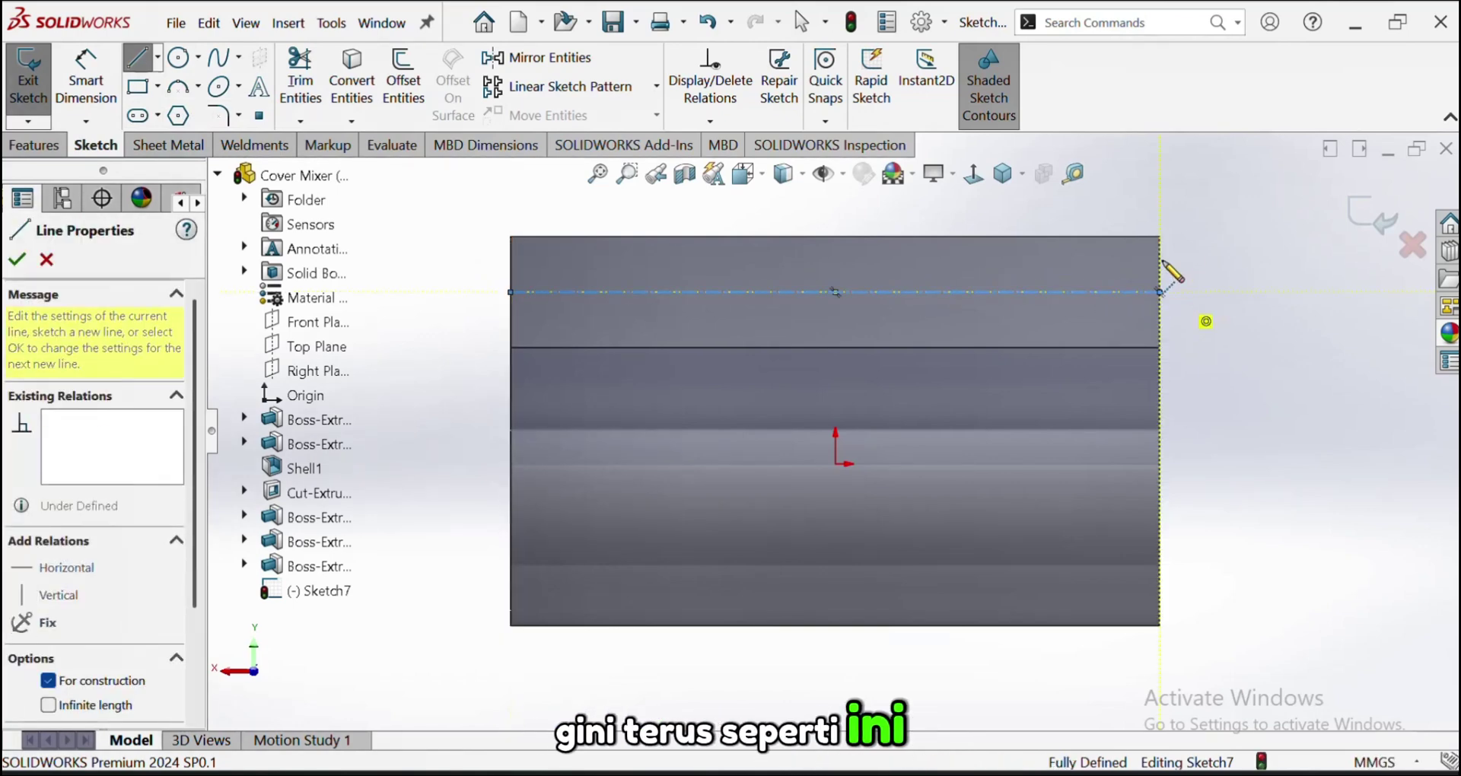
pyautogui.press('Escape')
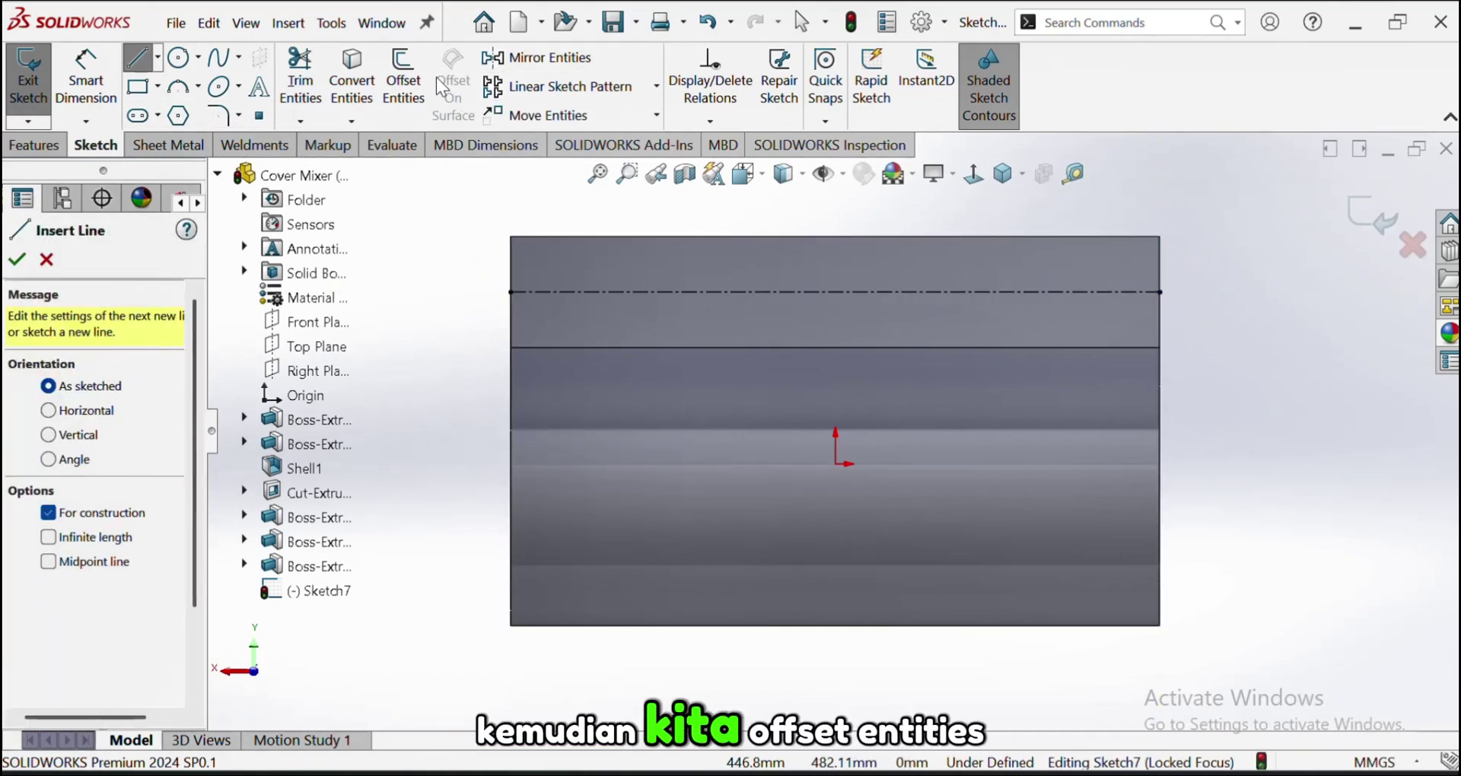
# Offset the back wall centerline 10 mm bi-directionally with dimensions and line-type capped ends
pyautogui.click(415, 76)
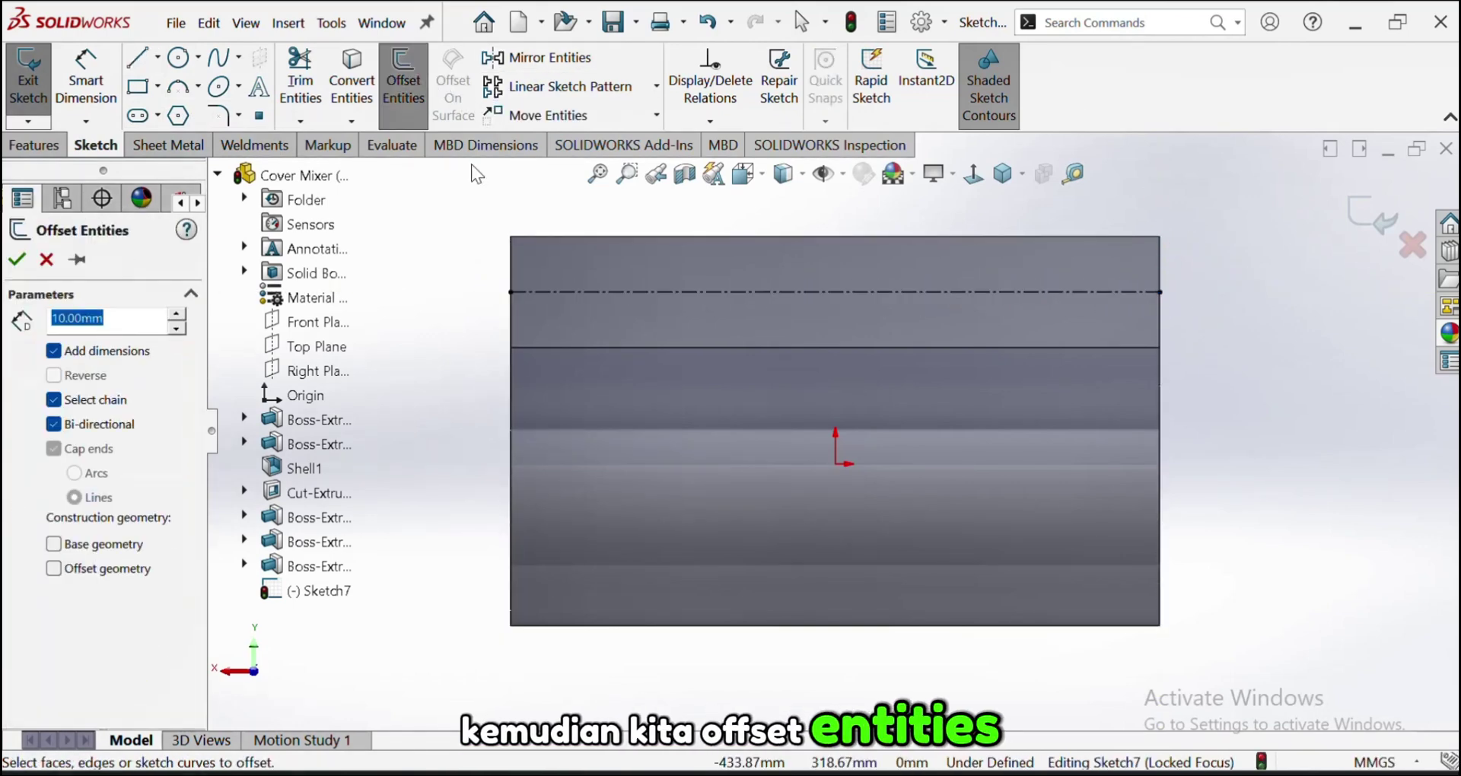
pyautogui.click(645, 295)
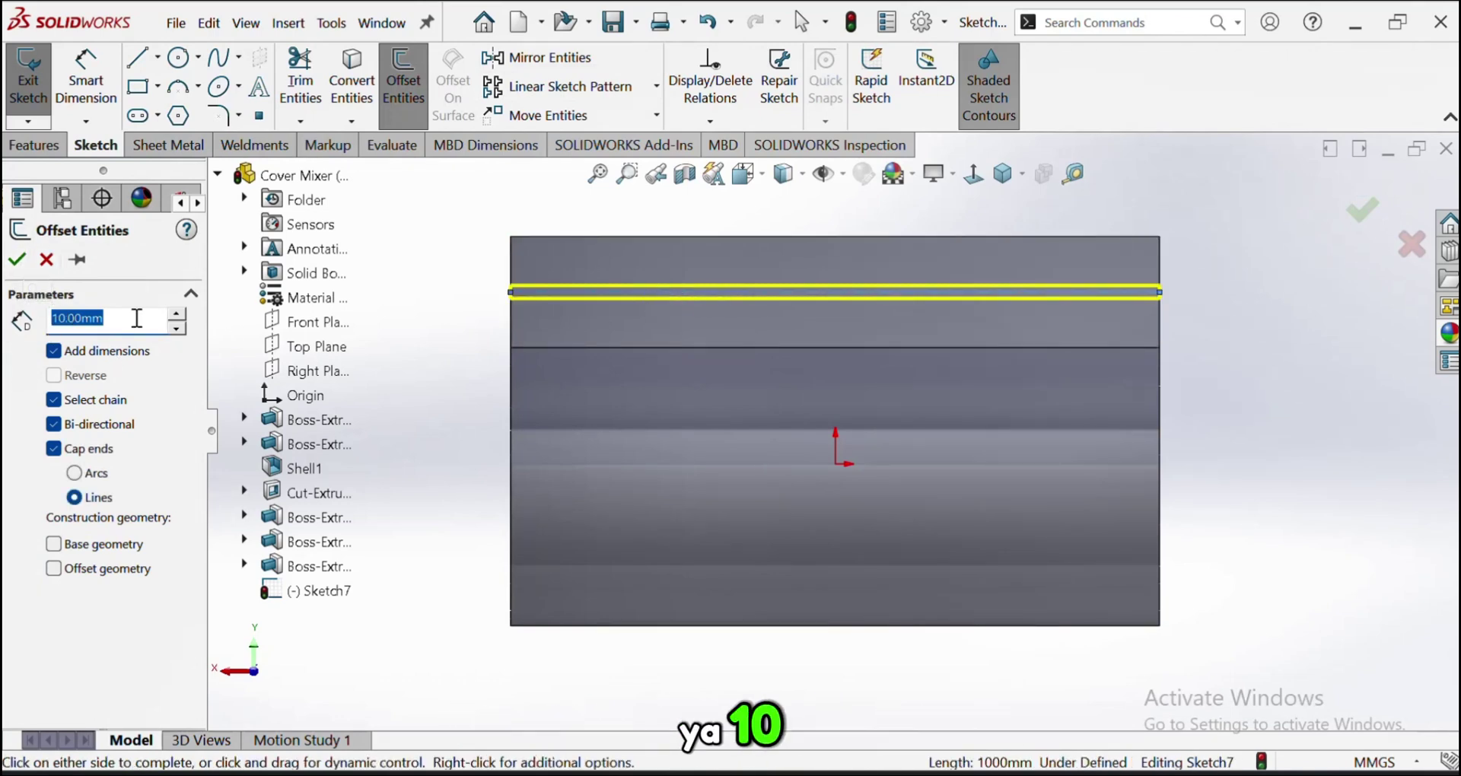
pyautogui.click(17, 259)
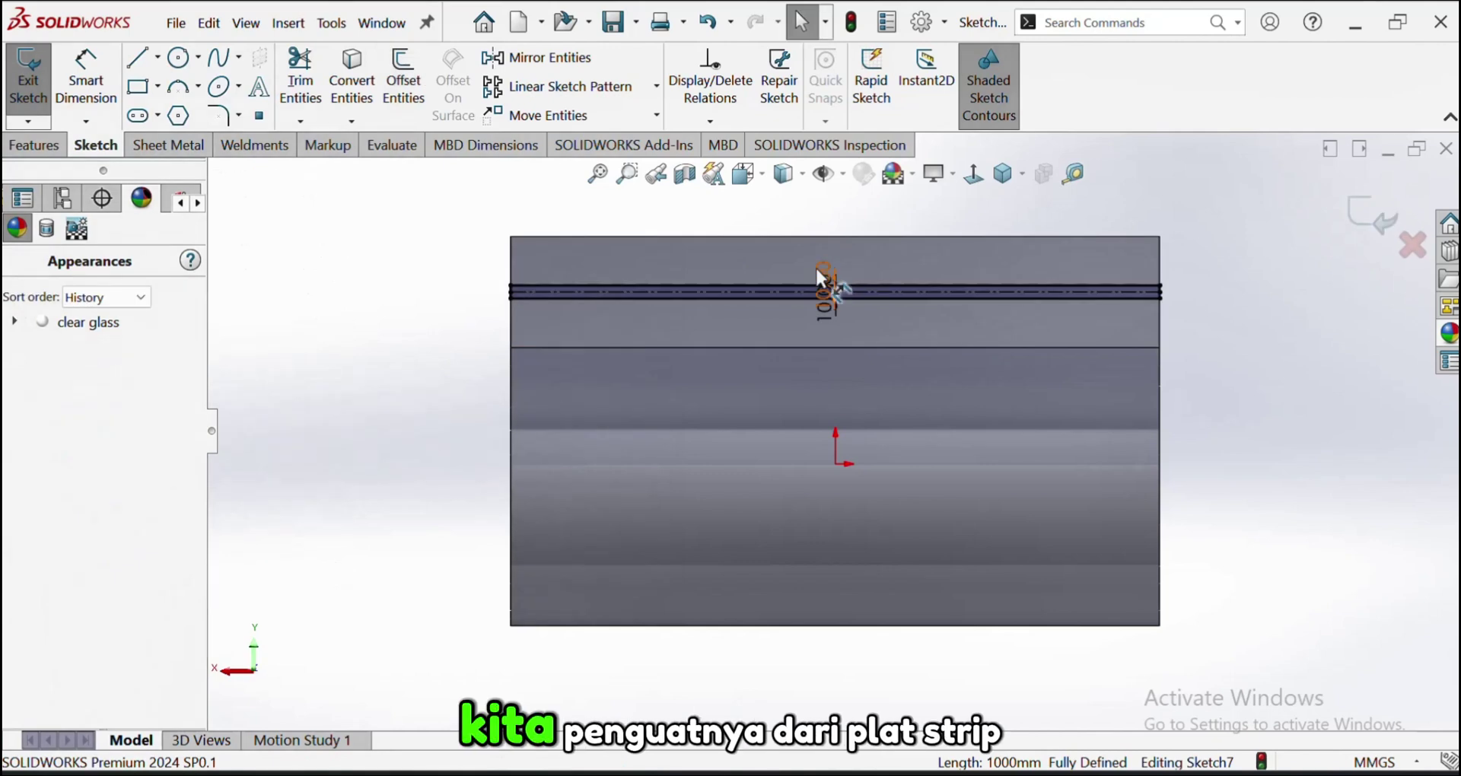
pyautogui.scroll(-2, 821, 288)
pyautogui.hotkey('ctrl', '7')
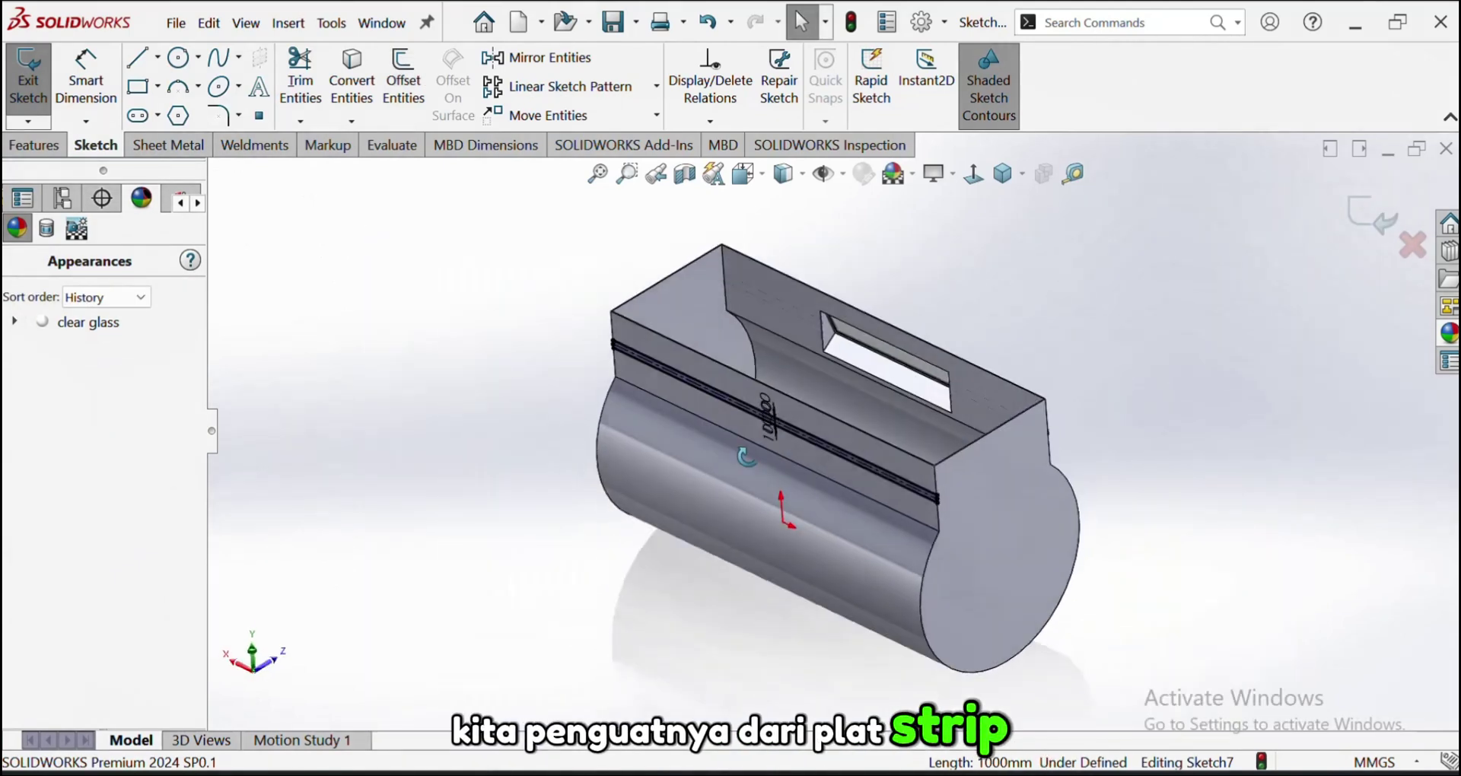
# Extrude the back wall strip profile 2 mm blind as a separate body, without merging the result
pyautogui.click(34, 145)
pyautogui.click(38, 72)
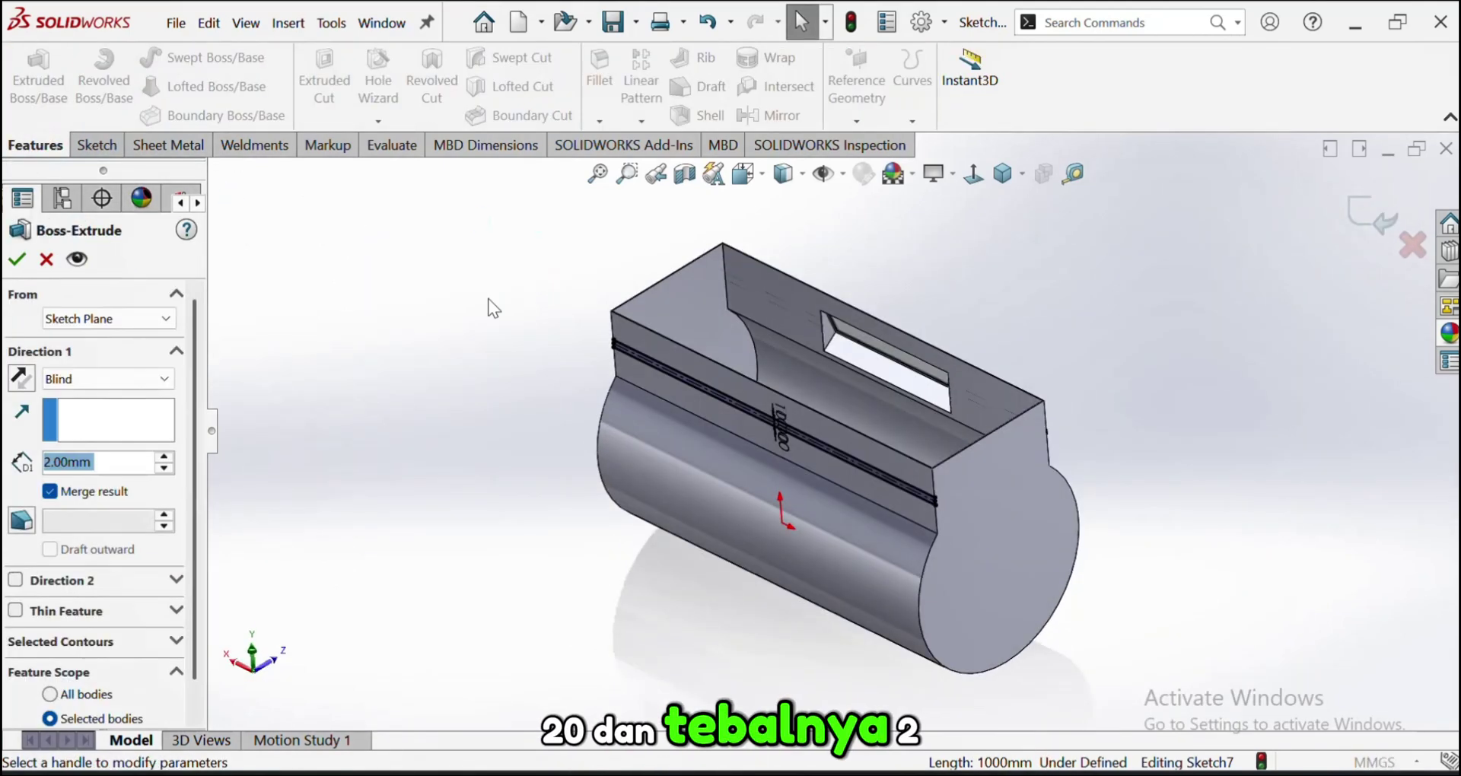
pyautogui.click(52, 491)
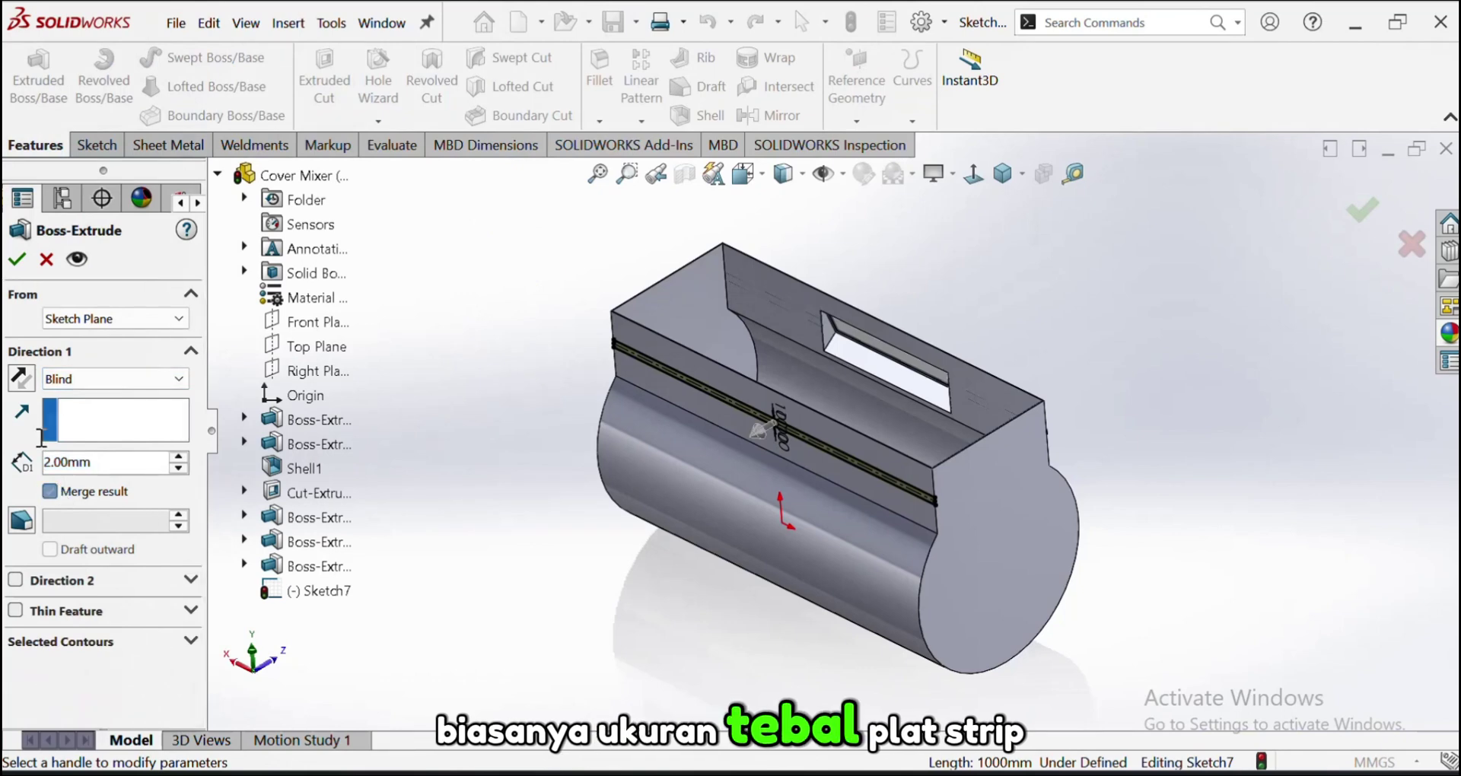
pyautogui.click(23, 262)
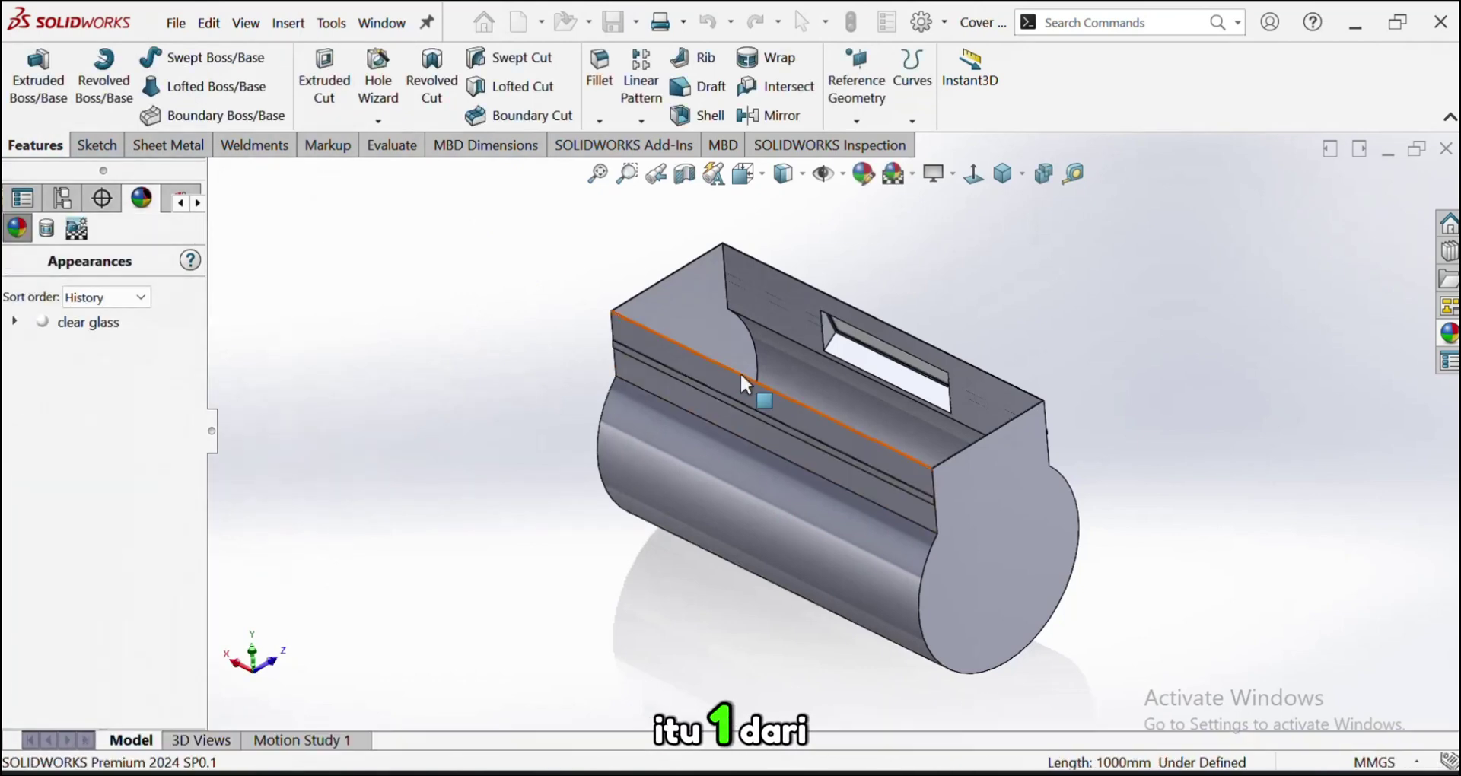
pyautogui.scroll(-3, 742, 372)
pyautogui.scroll(-2, 887, 509)
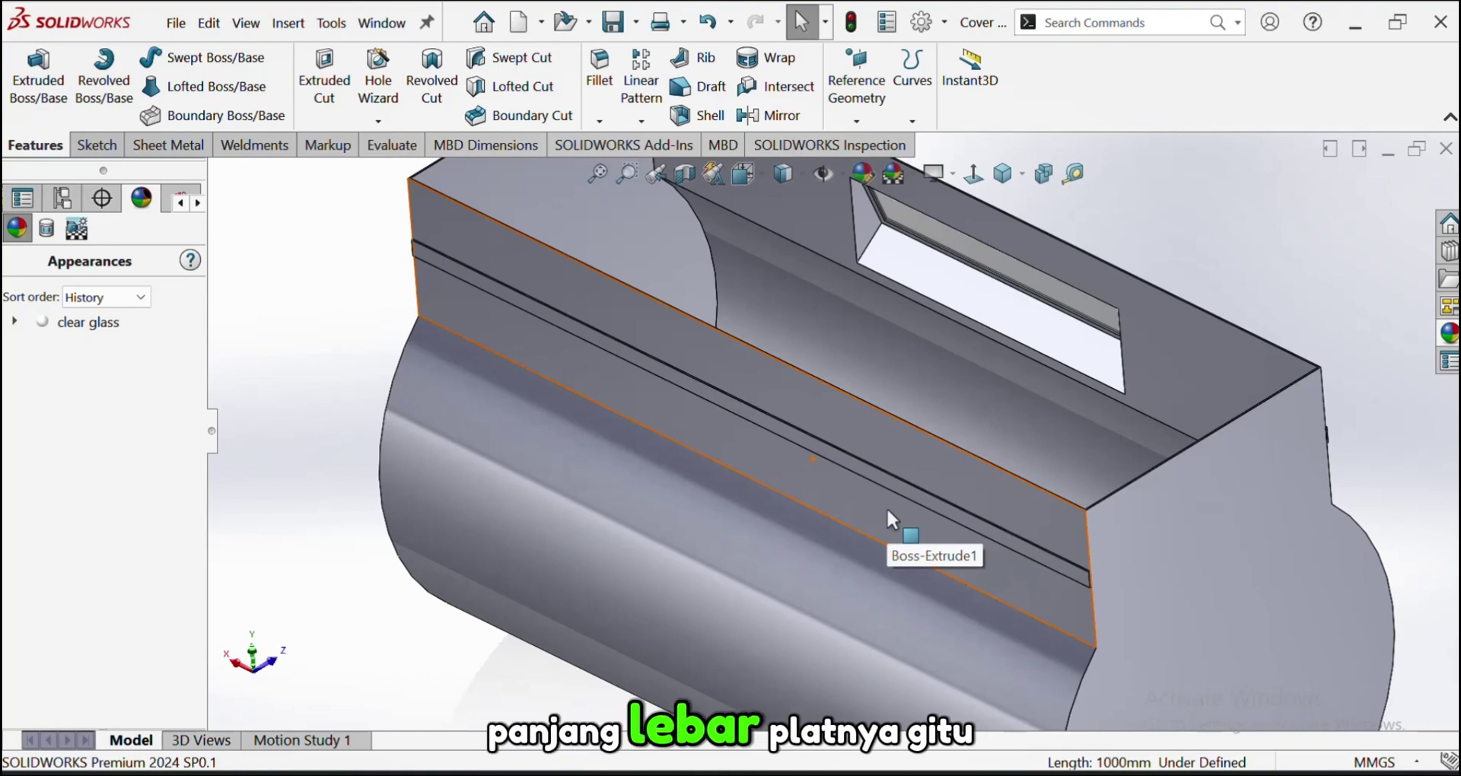
# Start a sketch on the cover's flat end face and convert the front wall's vertical edge into a sketch line
pyautogui.moveTo(887, 507)
pyautogui.mouseDown(button='middle')
pyautogui.moveTo(924, 540)
pyautogui.moveTo(888, 520)
pyautogui.moveTo(1029, 541)
pyautogui.mouseUp(button='middle')
pyautogui.click(1065, 525)
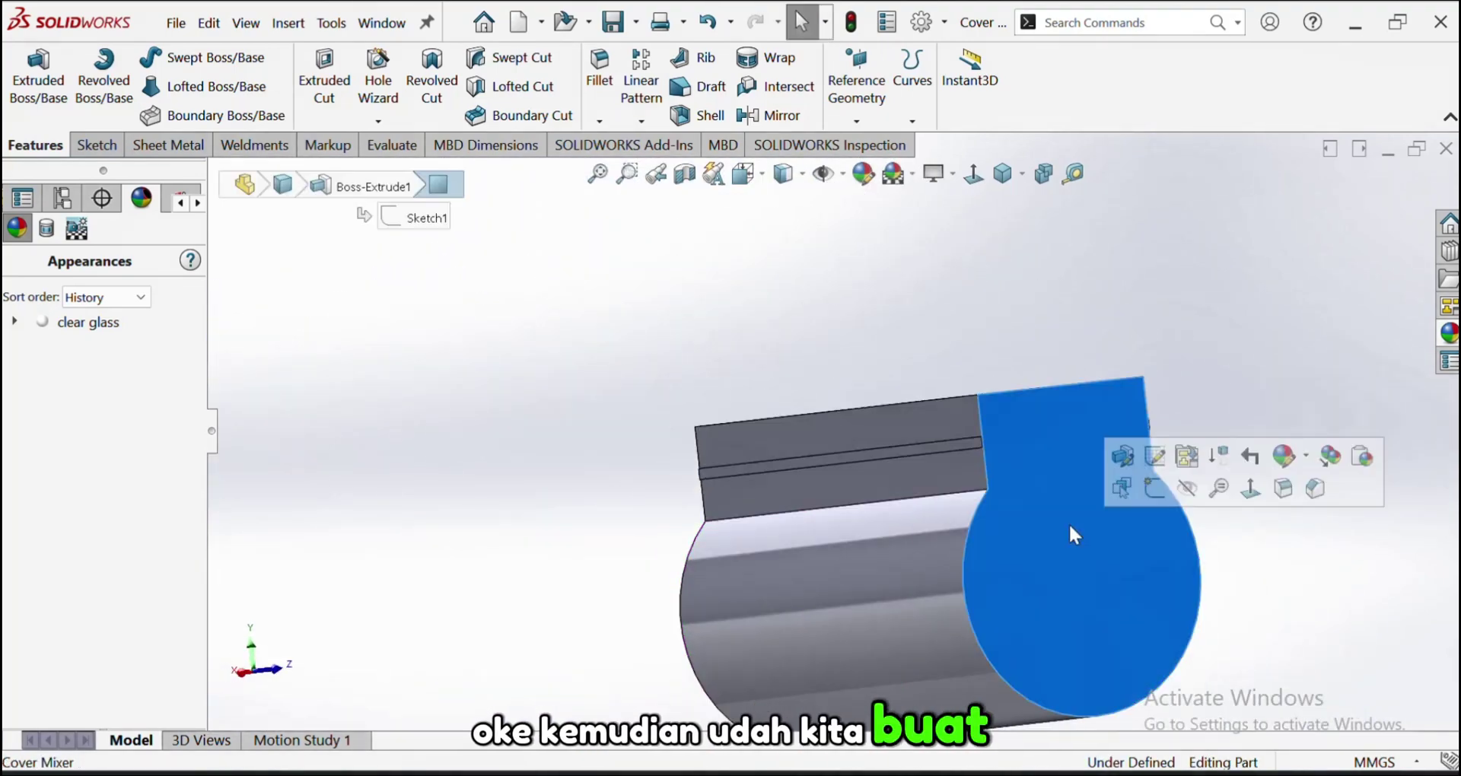
pyautogui.click(1154, 503)
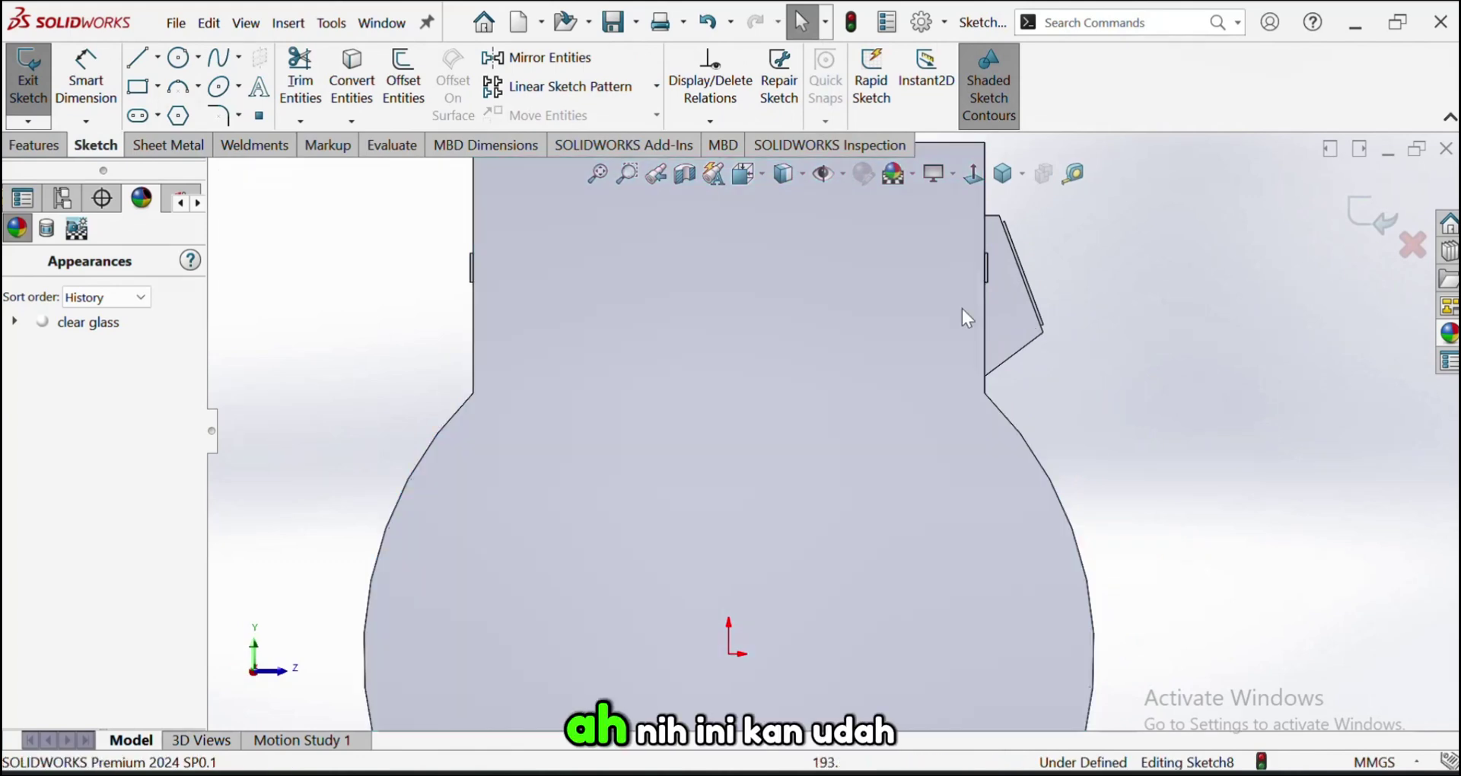
pyautogui.scroll(-3, 989, 346)
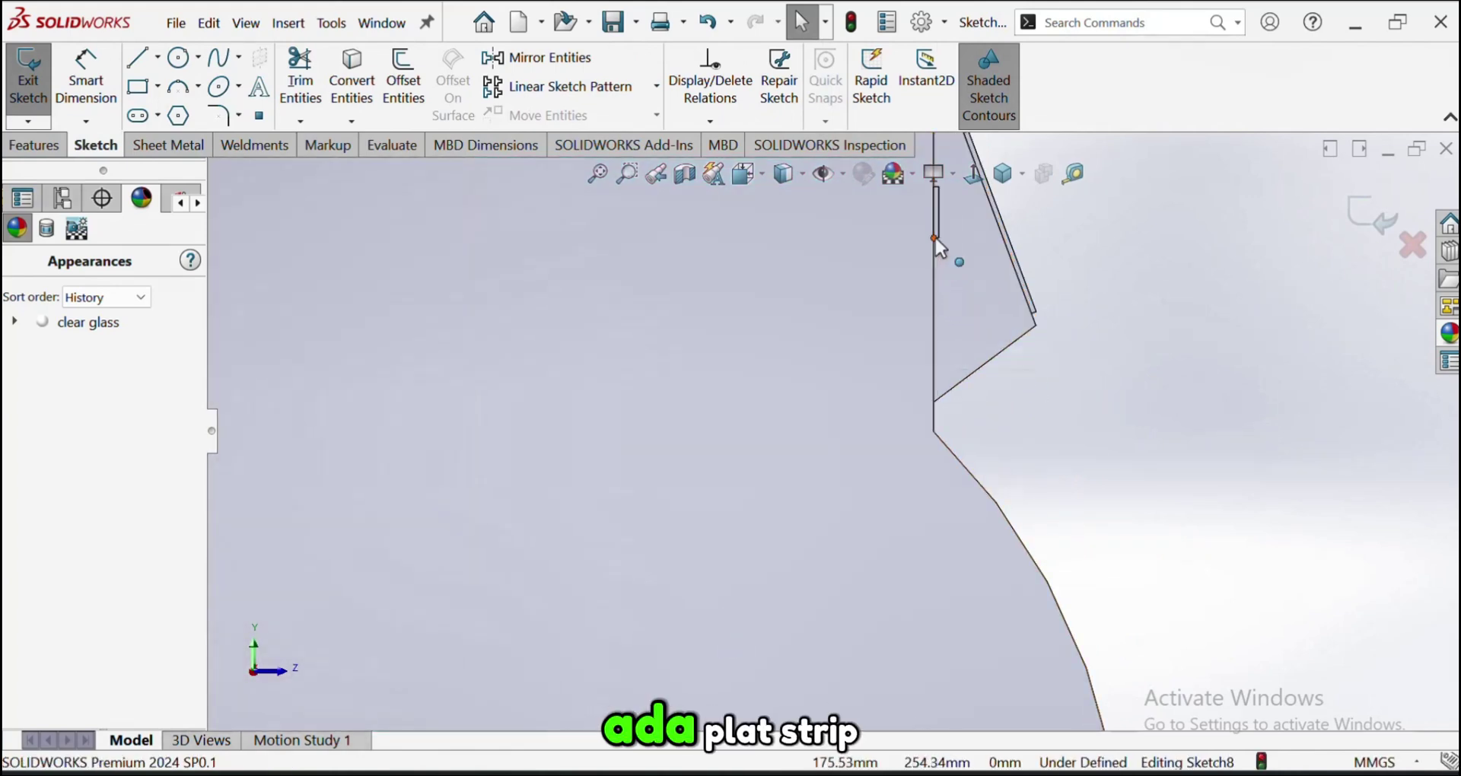
pyautogui.click(936, 421)
pyautogui.press('Escape')
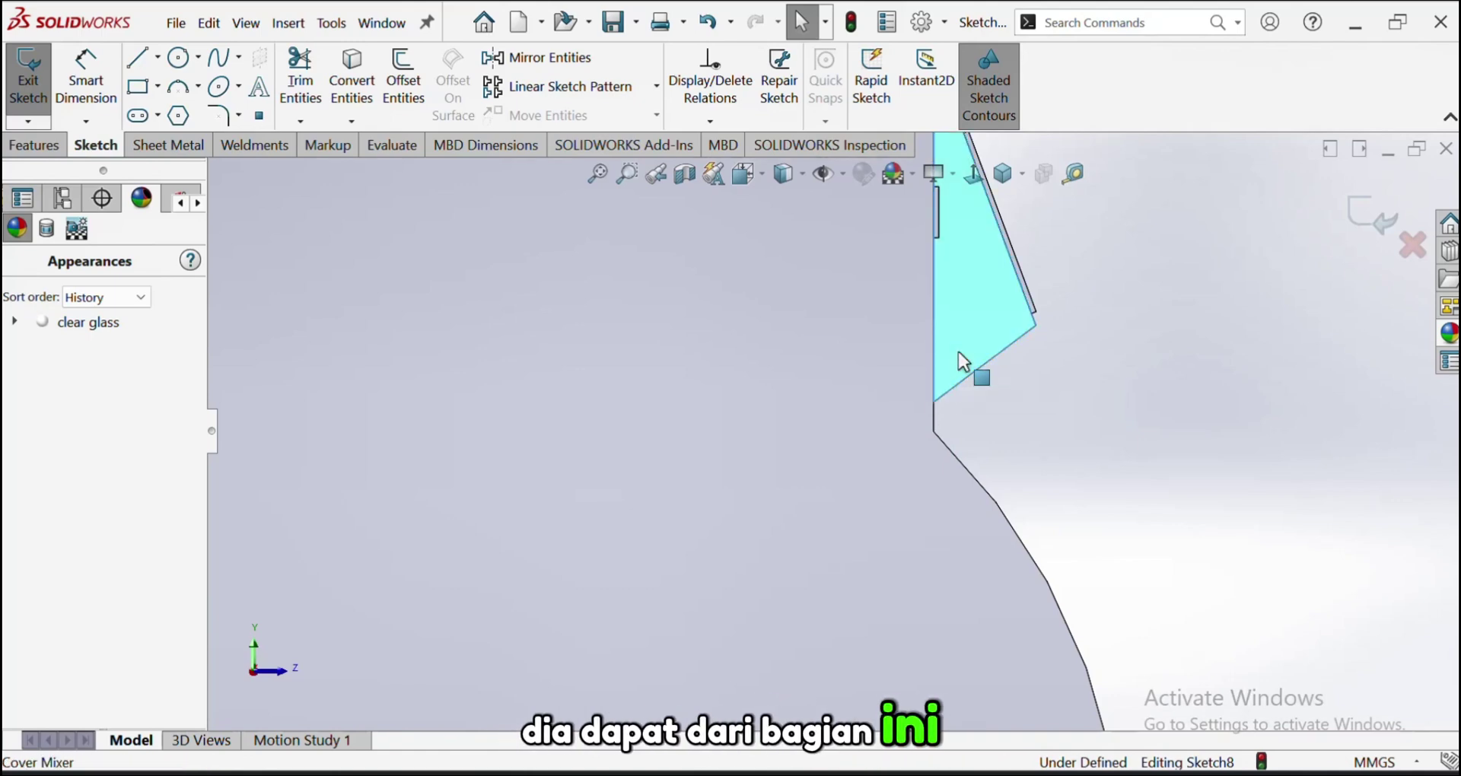
pyautogui.click(958, 385)
pyautogui.press('Escape')
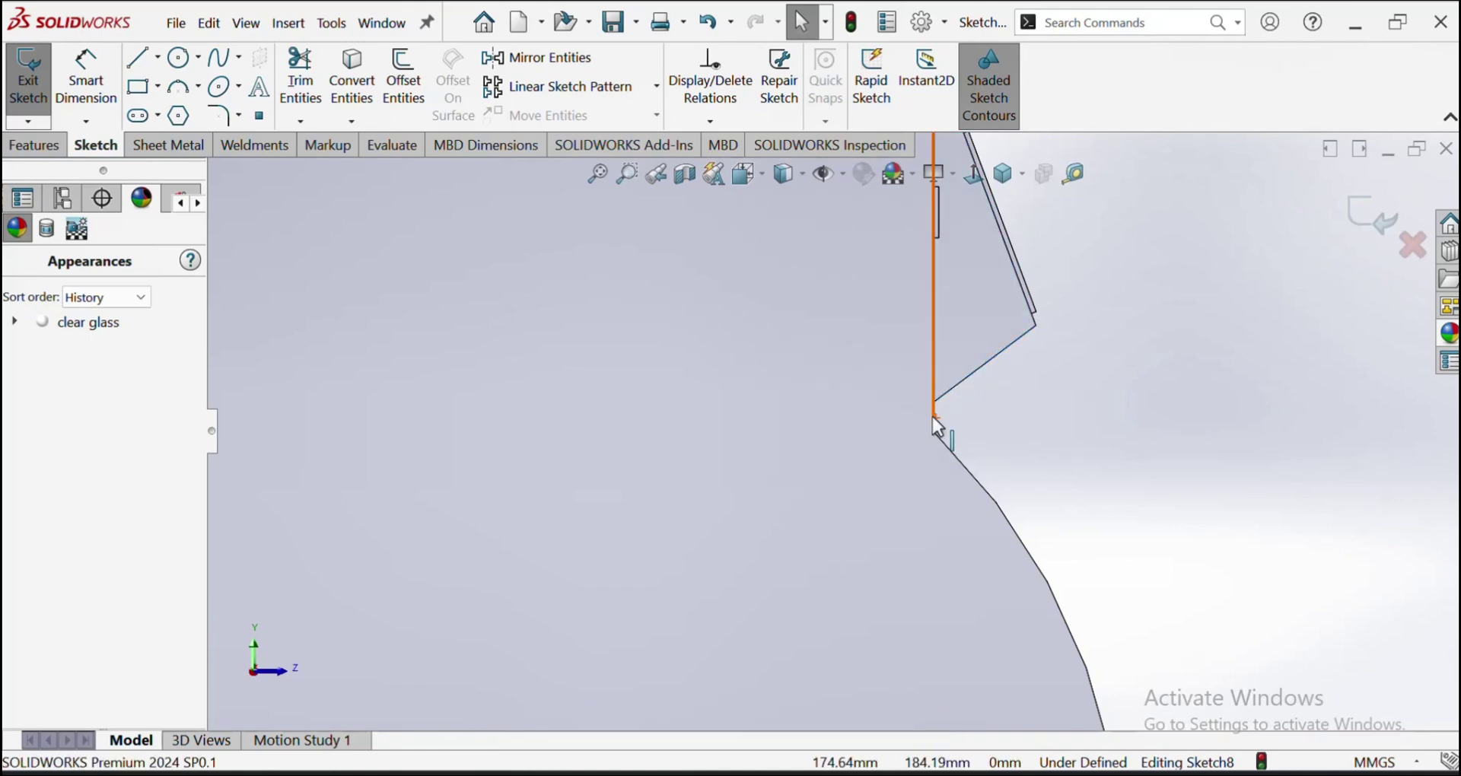
pyautogui.click(936, 420)
pyautogui.press('z')
pyautogui.click(368, 94)
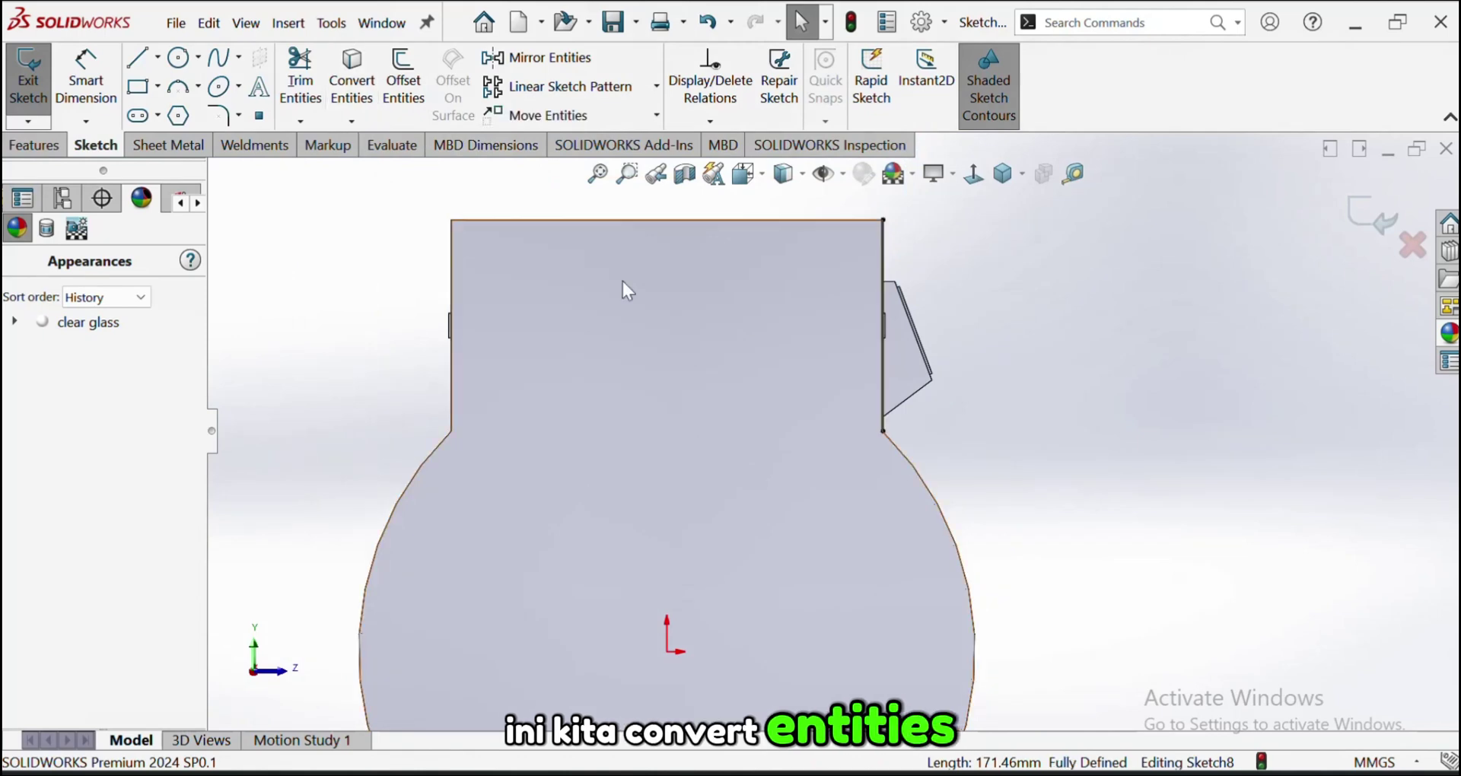
# Convert the end face's lower rounded edge and the back wall's vertical edge into the sketch
pyautogui.click(916, 466)
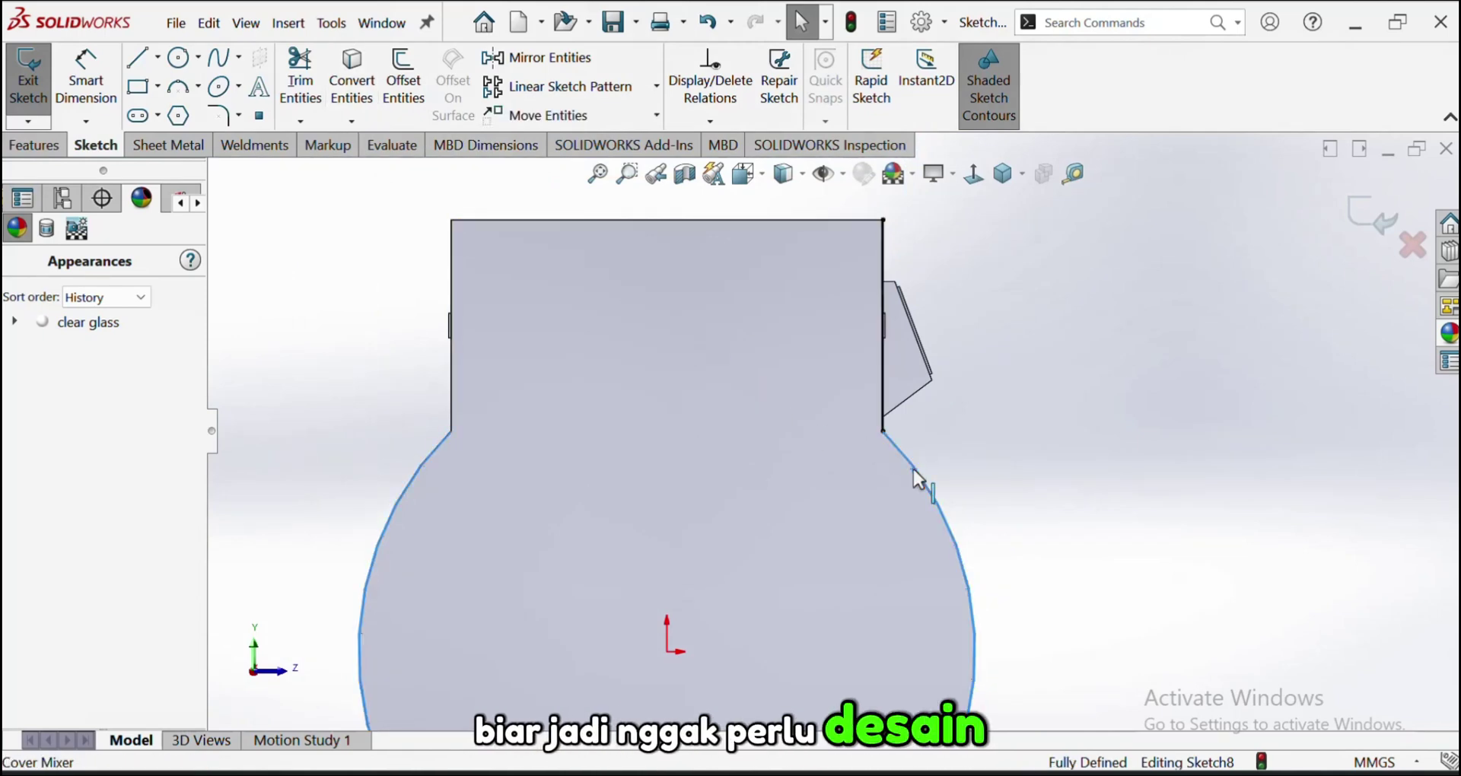
pyautogui.click(368, 89)
pyautogui.click(454, 382)
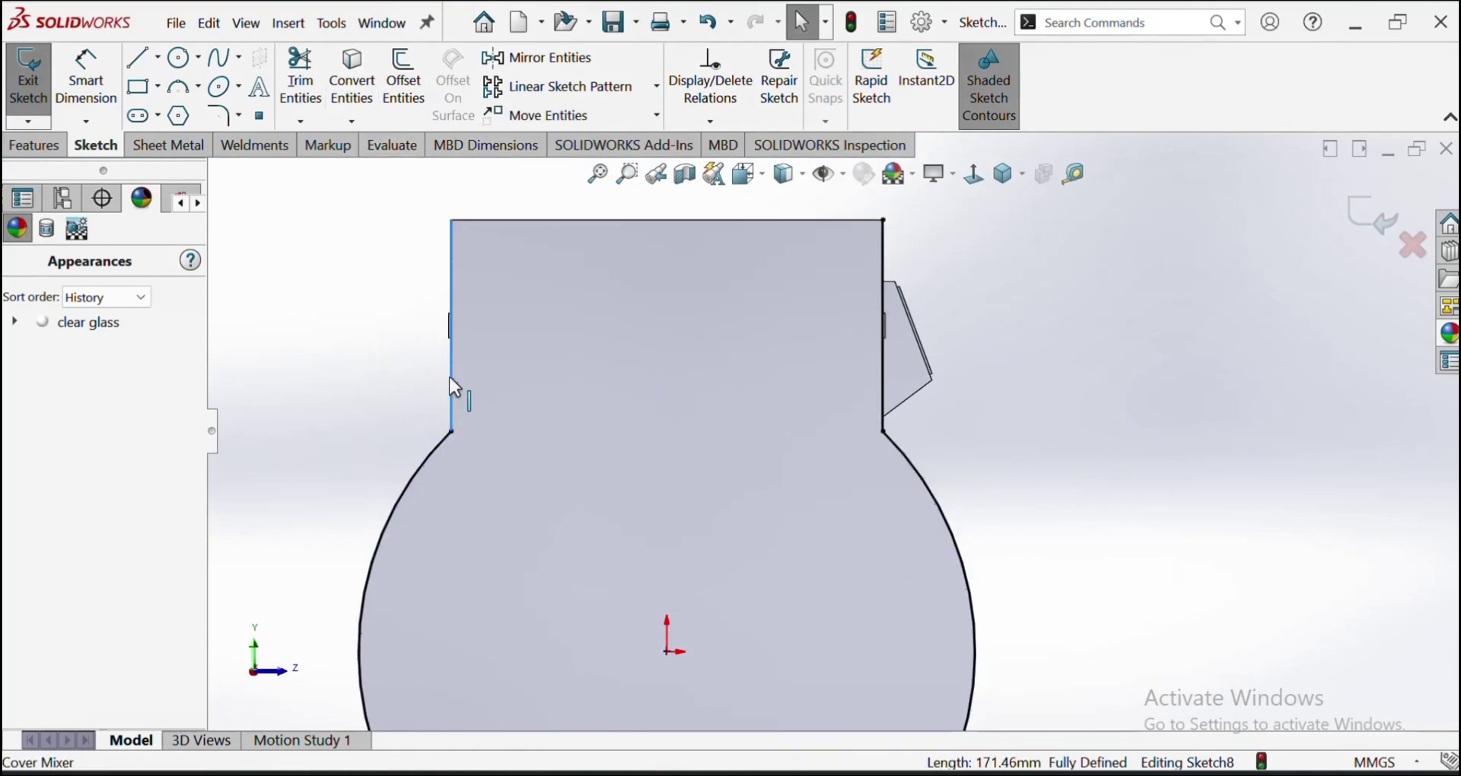
pyautogui.click(353, 71)
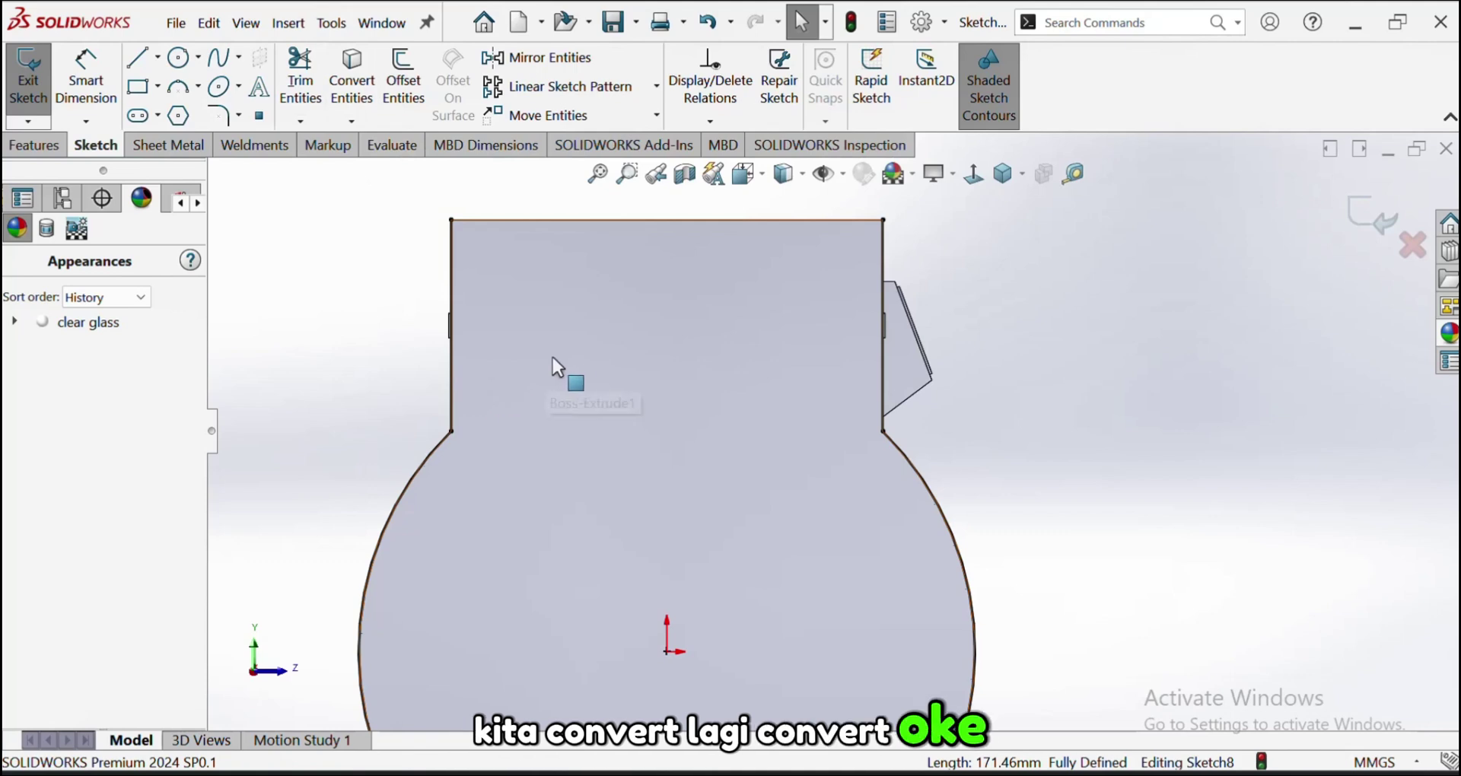
# Offset the converted end-face profile chain 2 mm to the outside in one direction only, with dimensions added
pyautogui.click(454, 389)
pyautogui.click(401, 103)
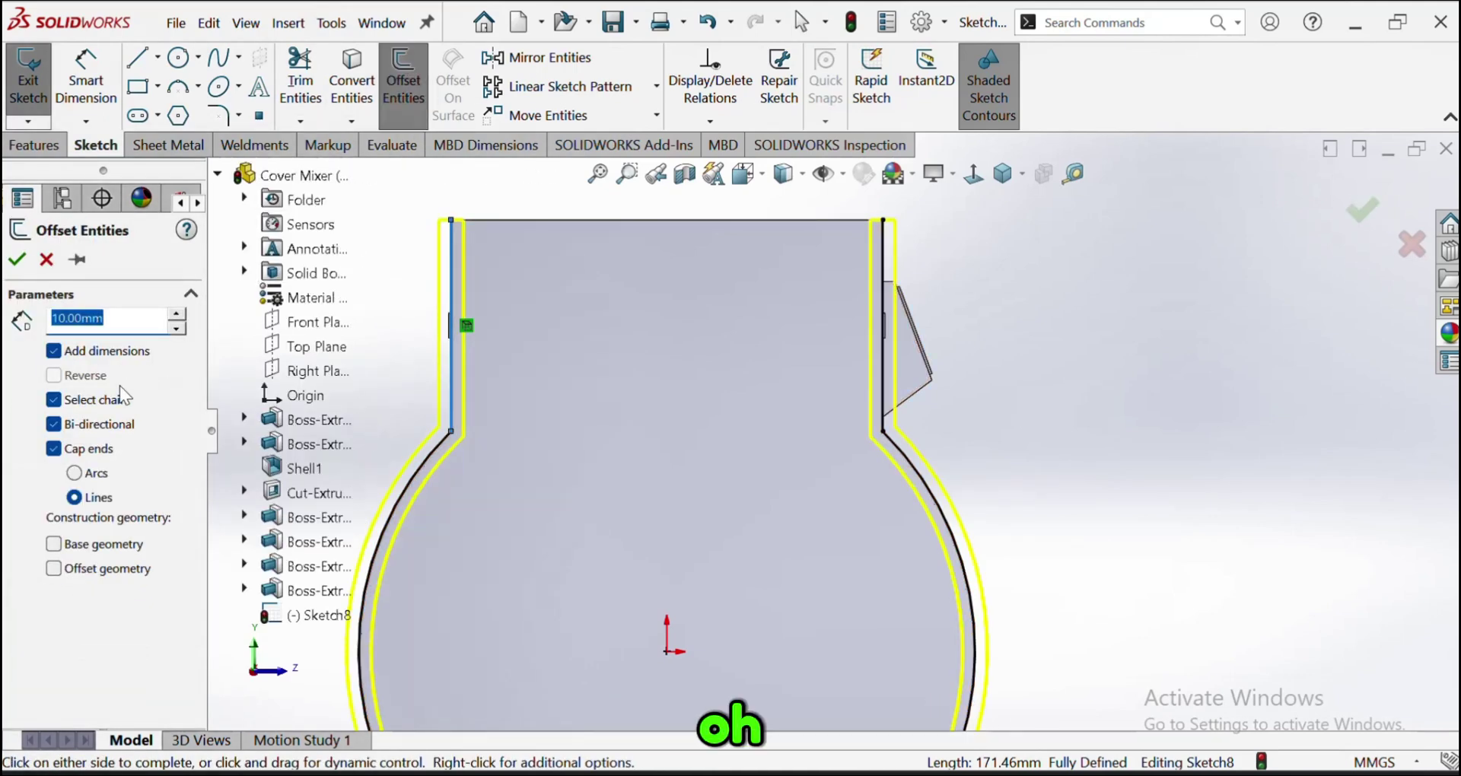
pyautogui.click(53, 425)
pyautogui.moveTo(120, 316); pyautogui.dragTo(53, 316)
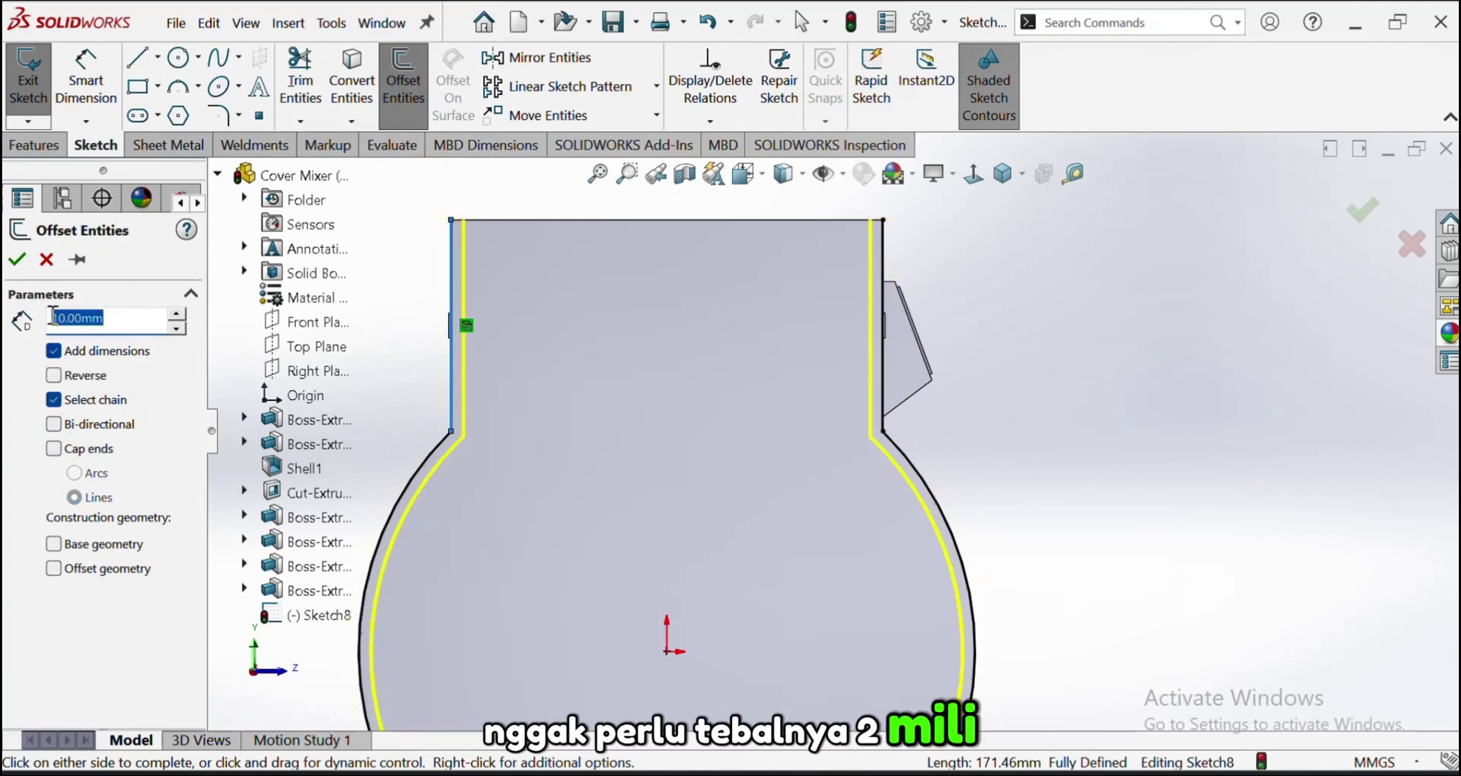
pyautogui.write('2')
pyautogui.press('Return')
pyautogui.scroll(-5, 532, 419)
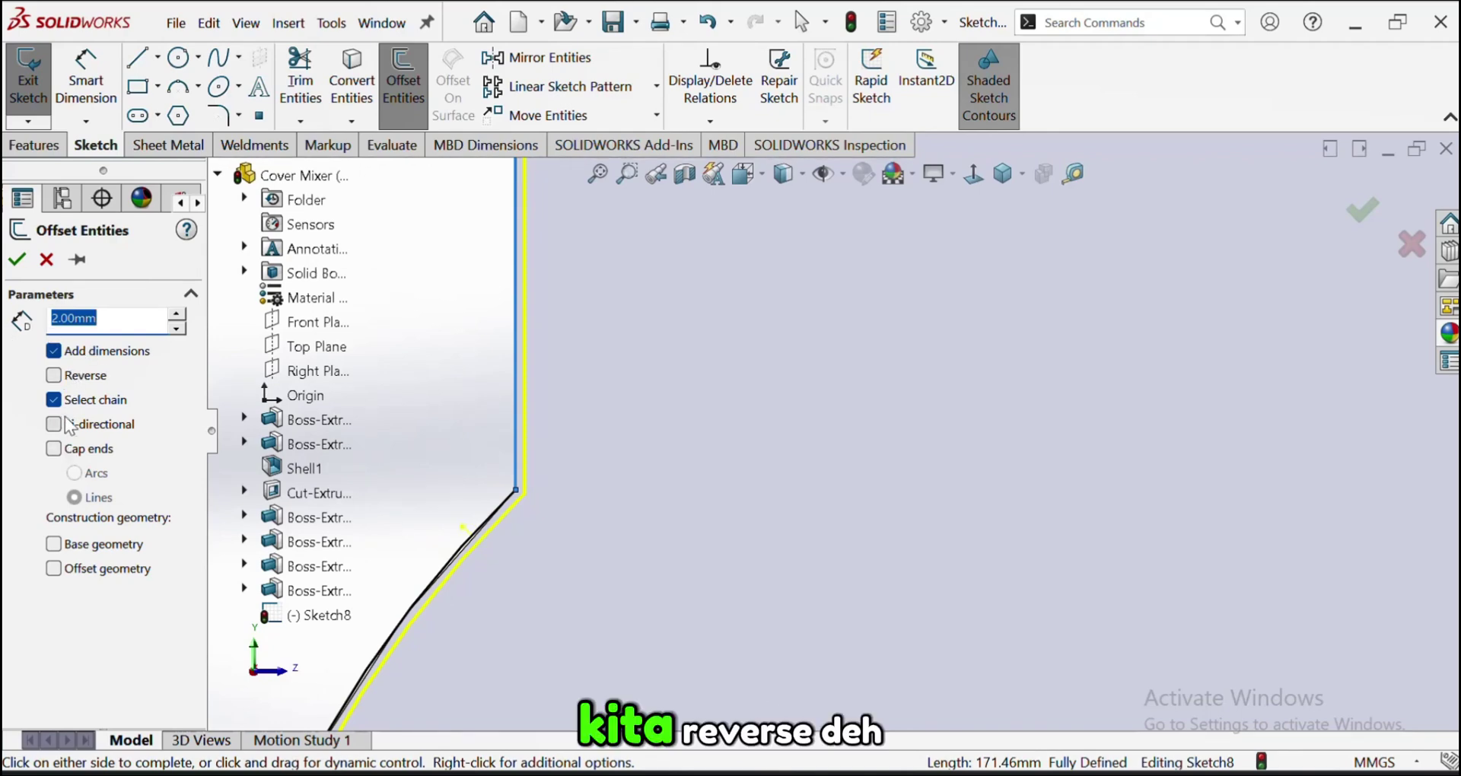
pyautogui.click(53, 375)
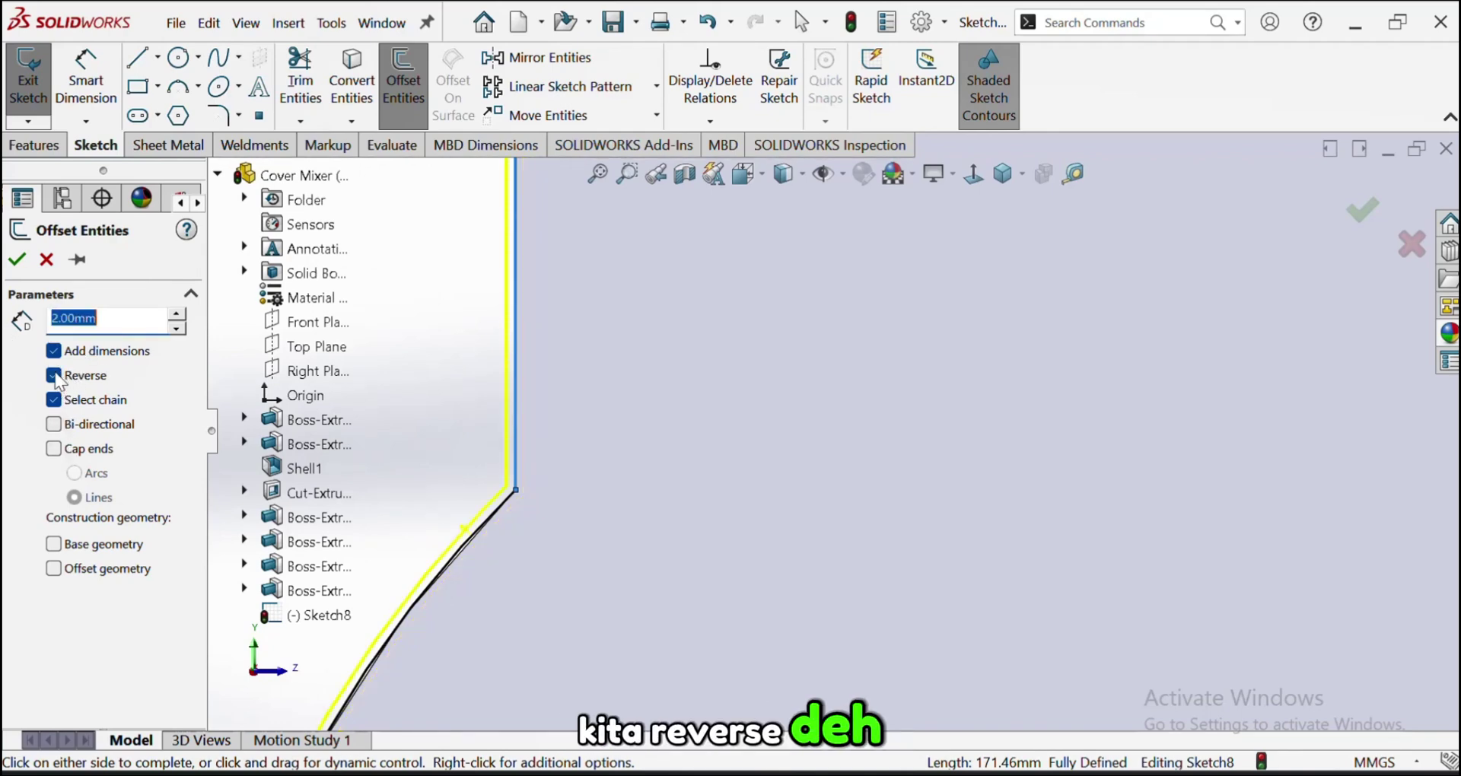
pyautogui.click(19, 261)
pyautogui.scroll(5, 691, 331)
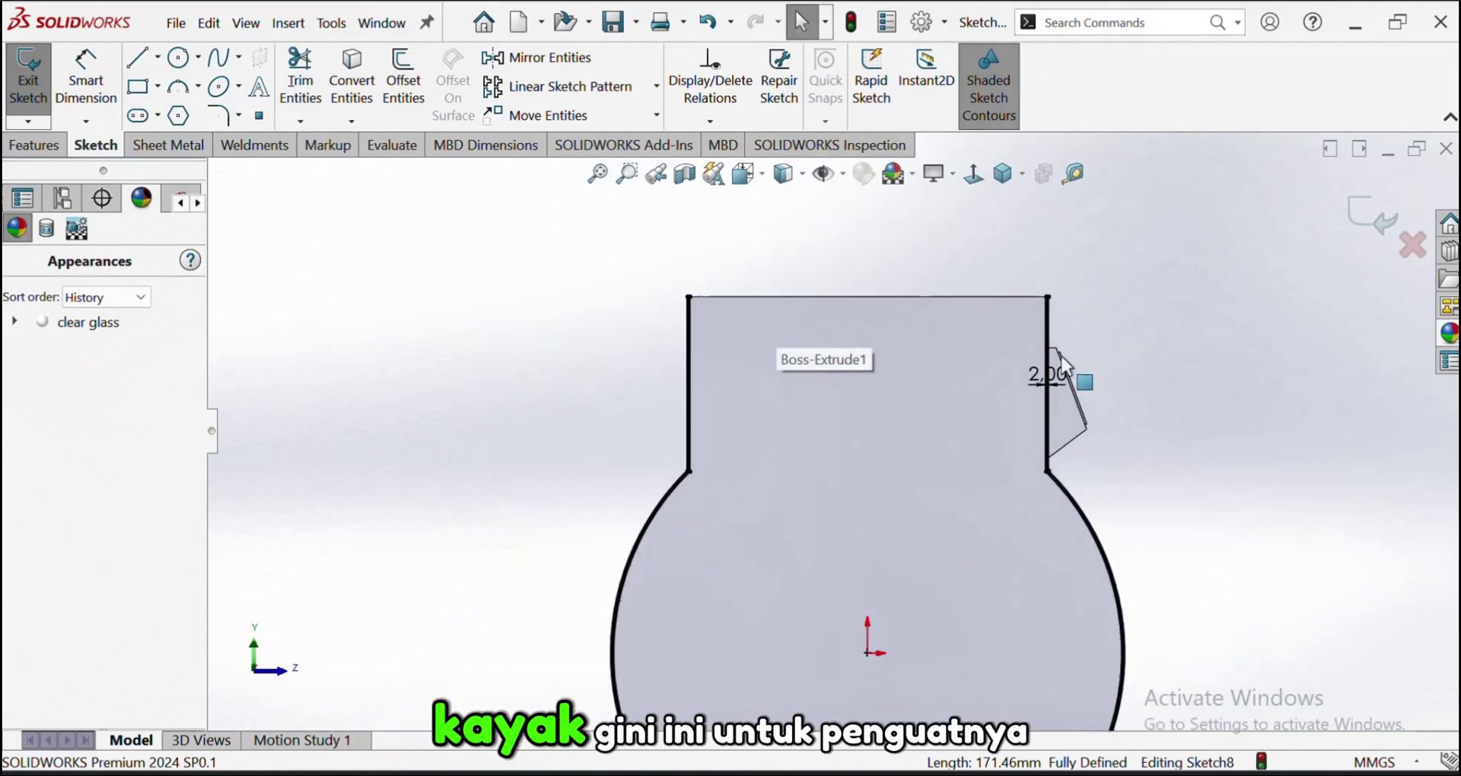
# Convert the lower end edge of the reinforcement strip on the wall opposite the window into the sketch
pyautogui.scroll(-3, 1062, 356)
pyautogui.scroll(-5, 386, 414)
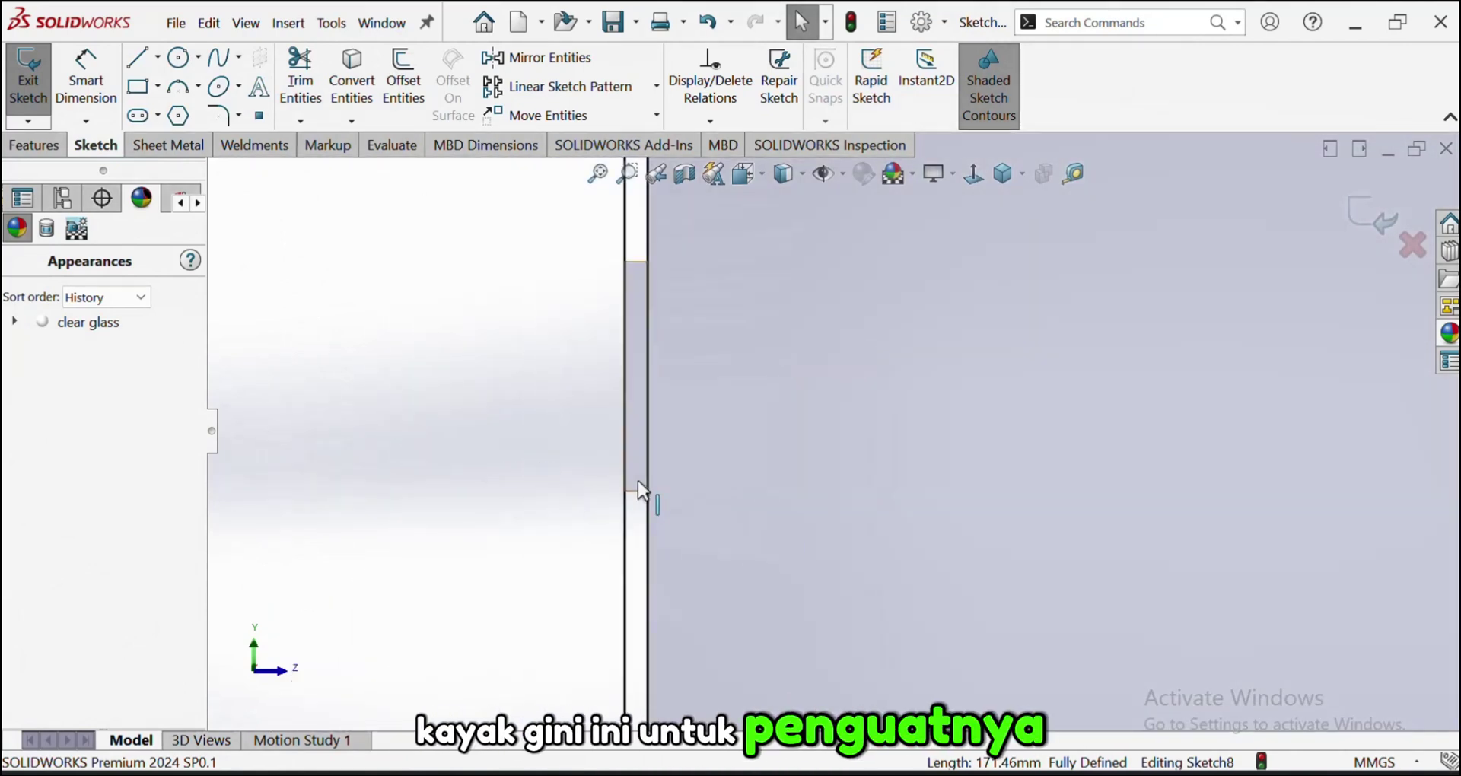
pyautogui.click(639, 491)
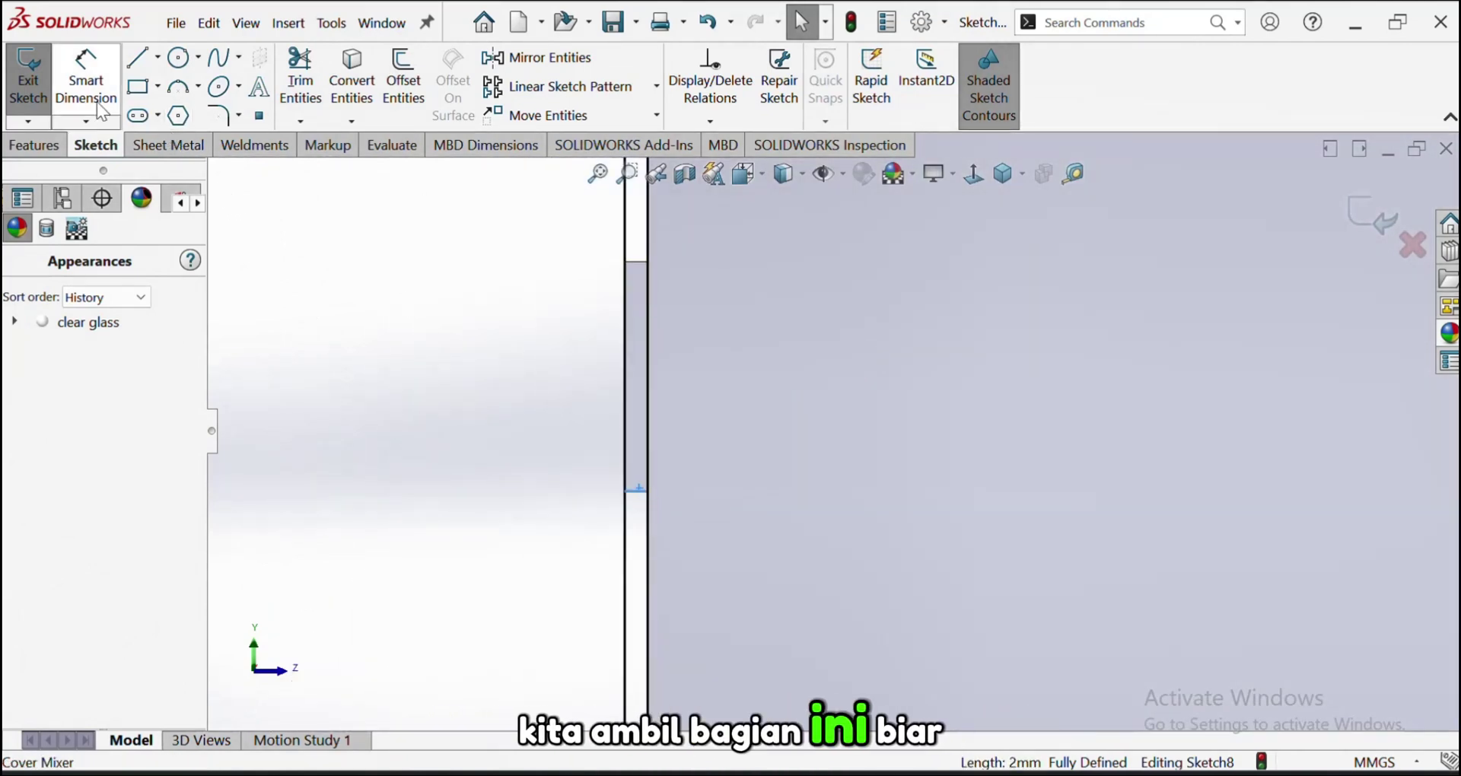
pyautogui.scroll(5, 457, 282)
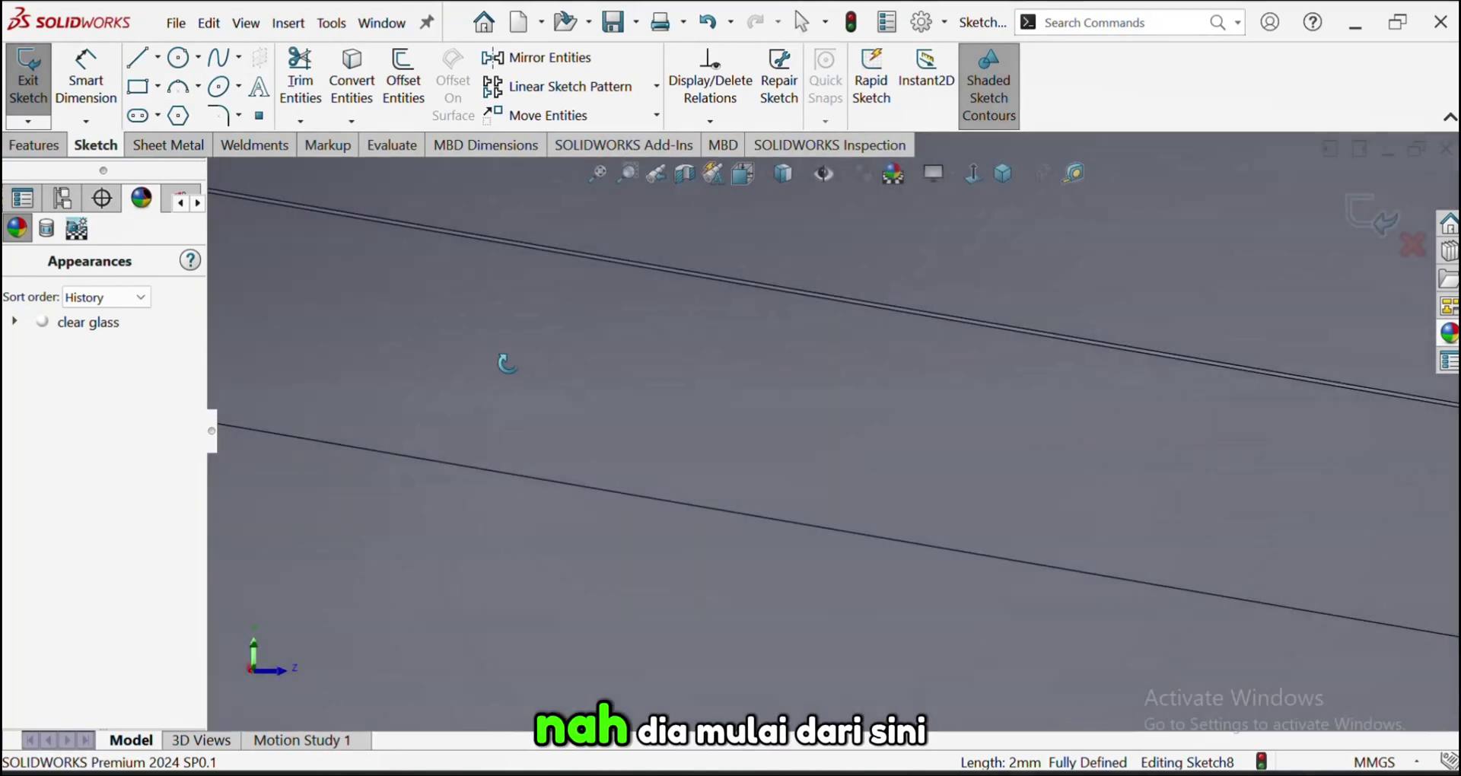
pyautogui.scroll(-3, 989, 472)
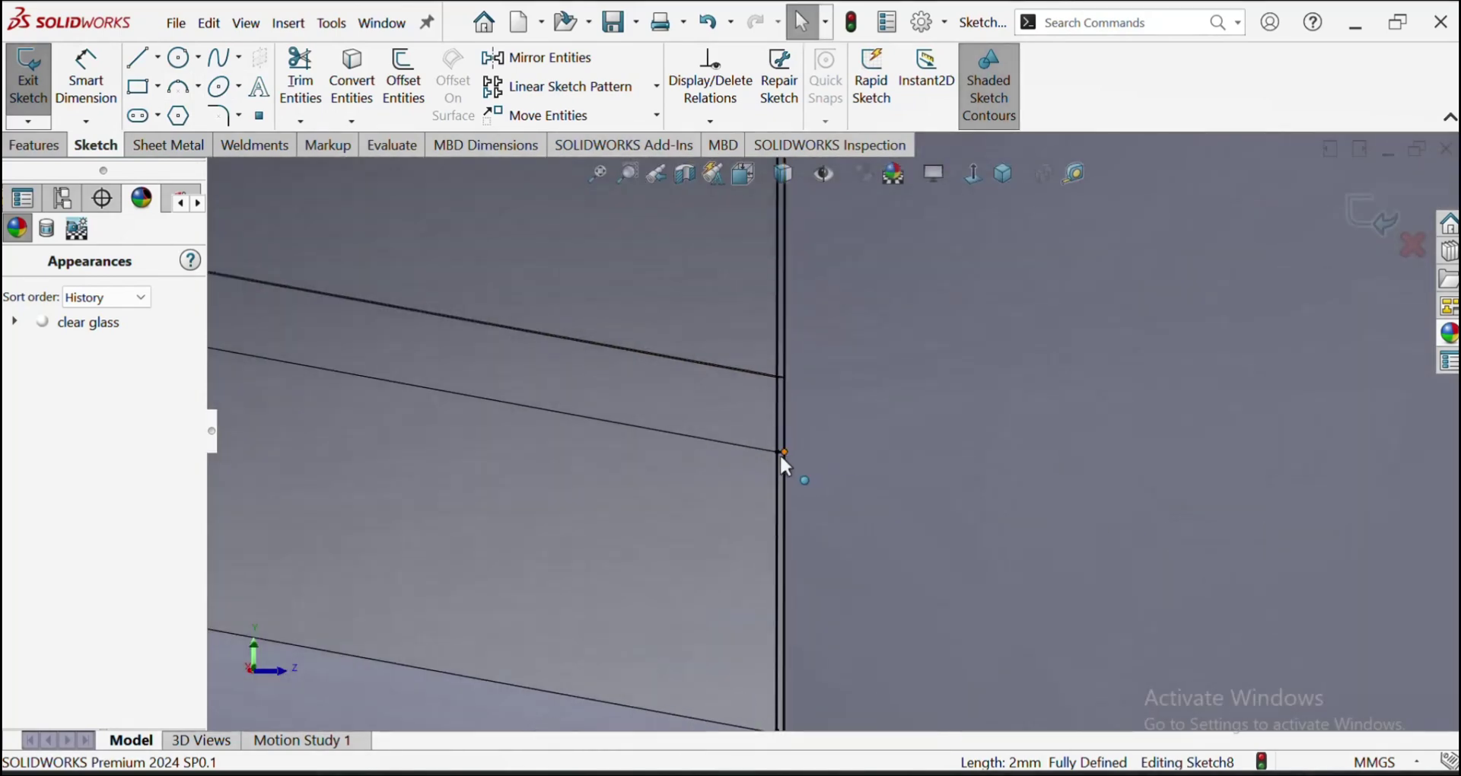
pyautogui.scroll(3, 773, 453)
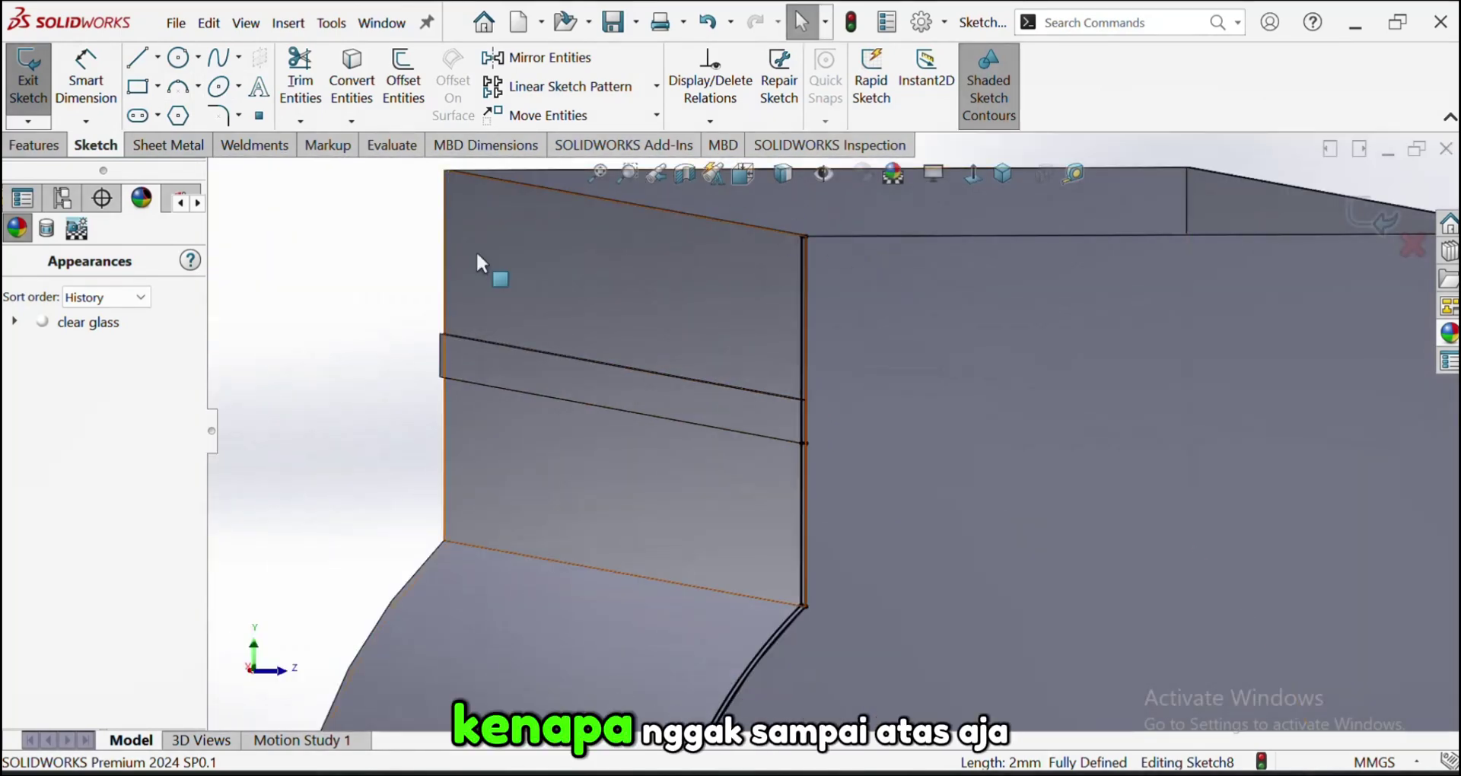
# Trim away the two vertical profile lines above the strip's lower edge on the wall opposite the window
pyautogui.click(300, 76)
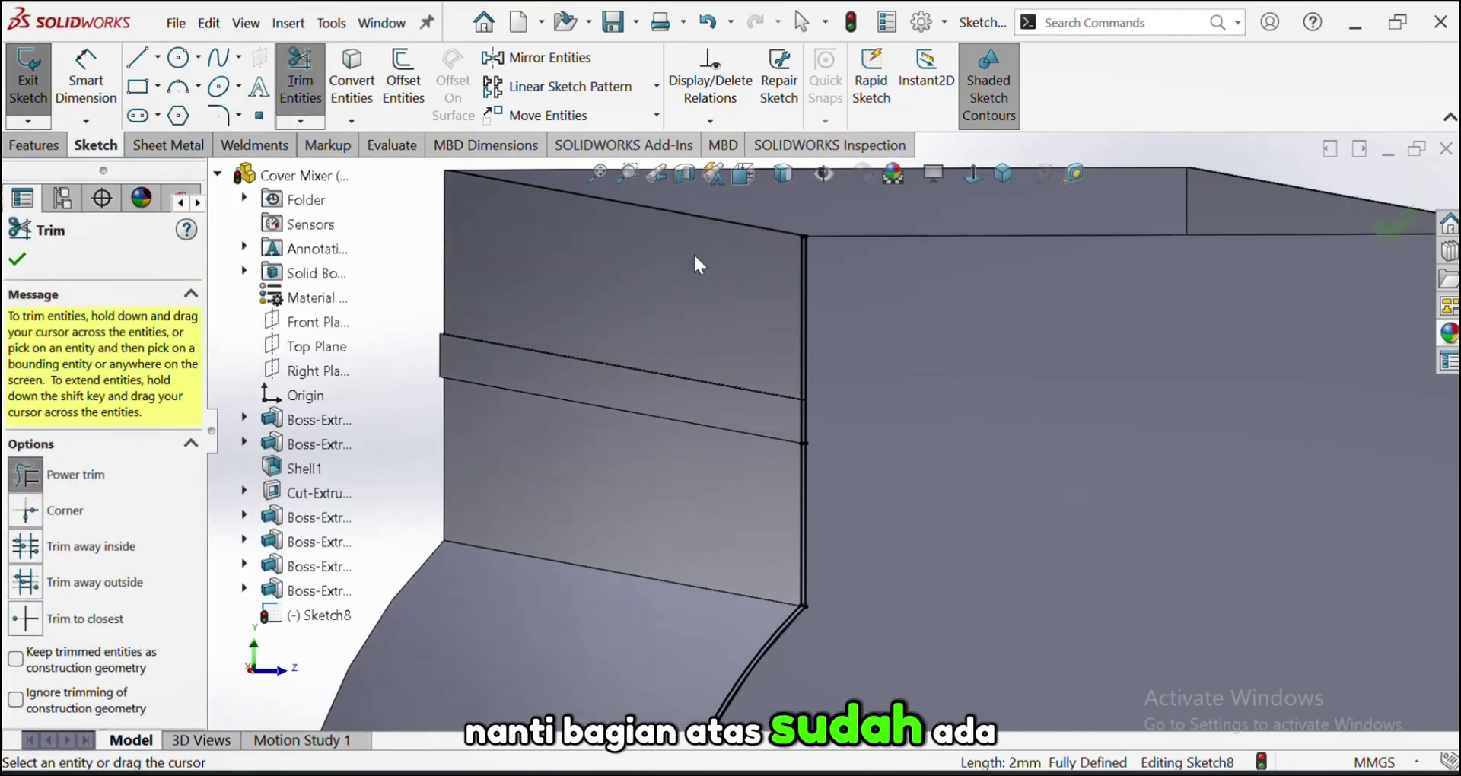
pyautogui.moveTo(760, 300); pyautogui.dragTo(805, 289)
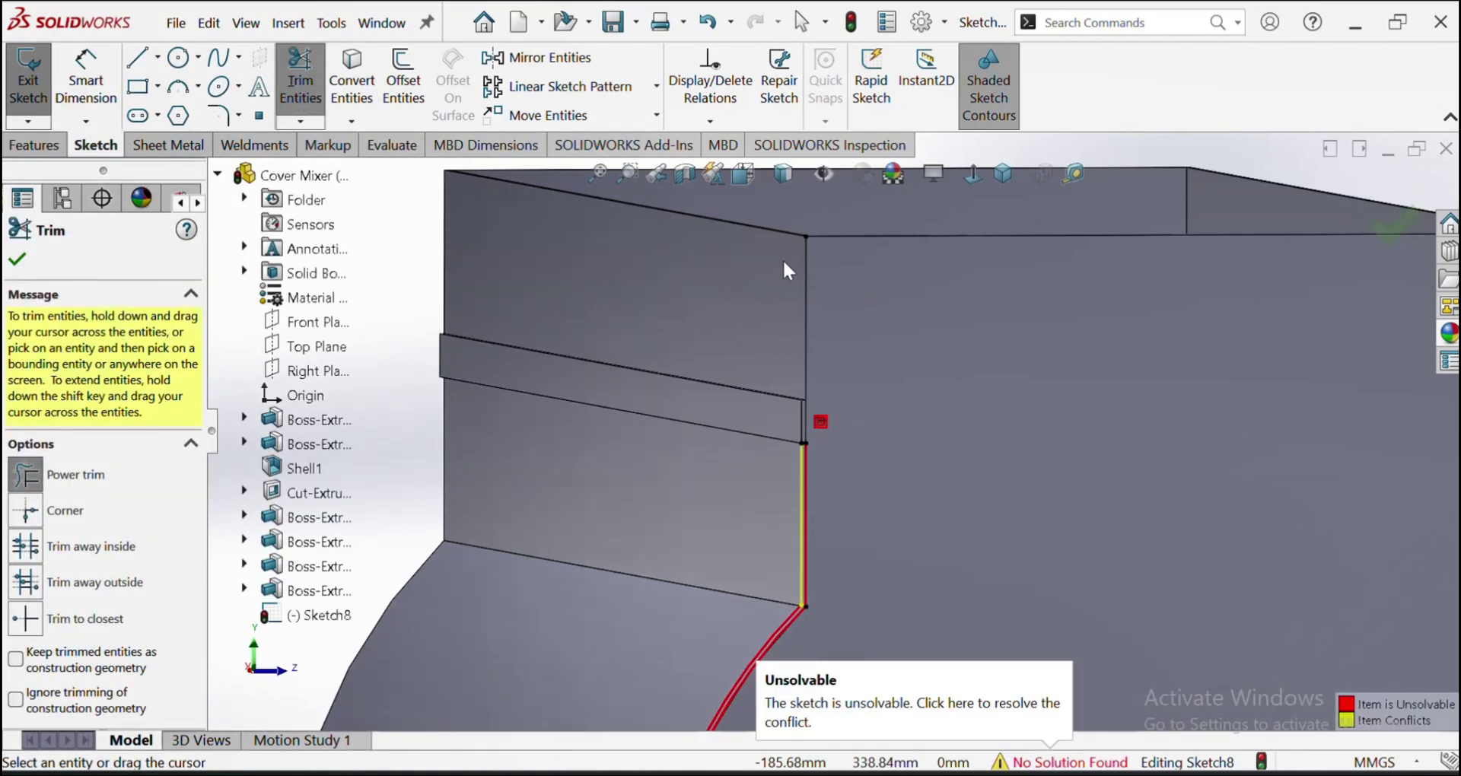
pyautogui.moveTo(782, 267); pyautogui.dragTo(769, 307, button='middle')
pyautogui.scroll(5, 783, 297)
pyautogui.moveTo(900, 433)
pyautogui.mouseDown(button='middle')
pyautogui.moveTo(915, 403)
pyautogui.moveTo(957, 436)
pyautogui.mouseUp(button='middle')
pyautogui.click(14, 262)
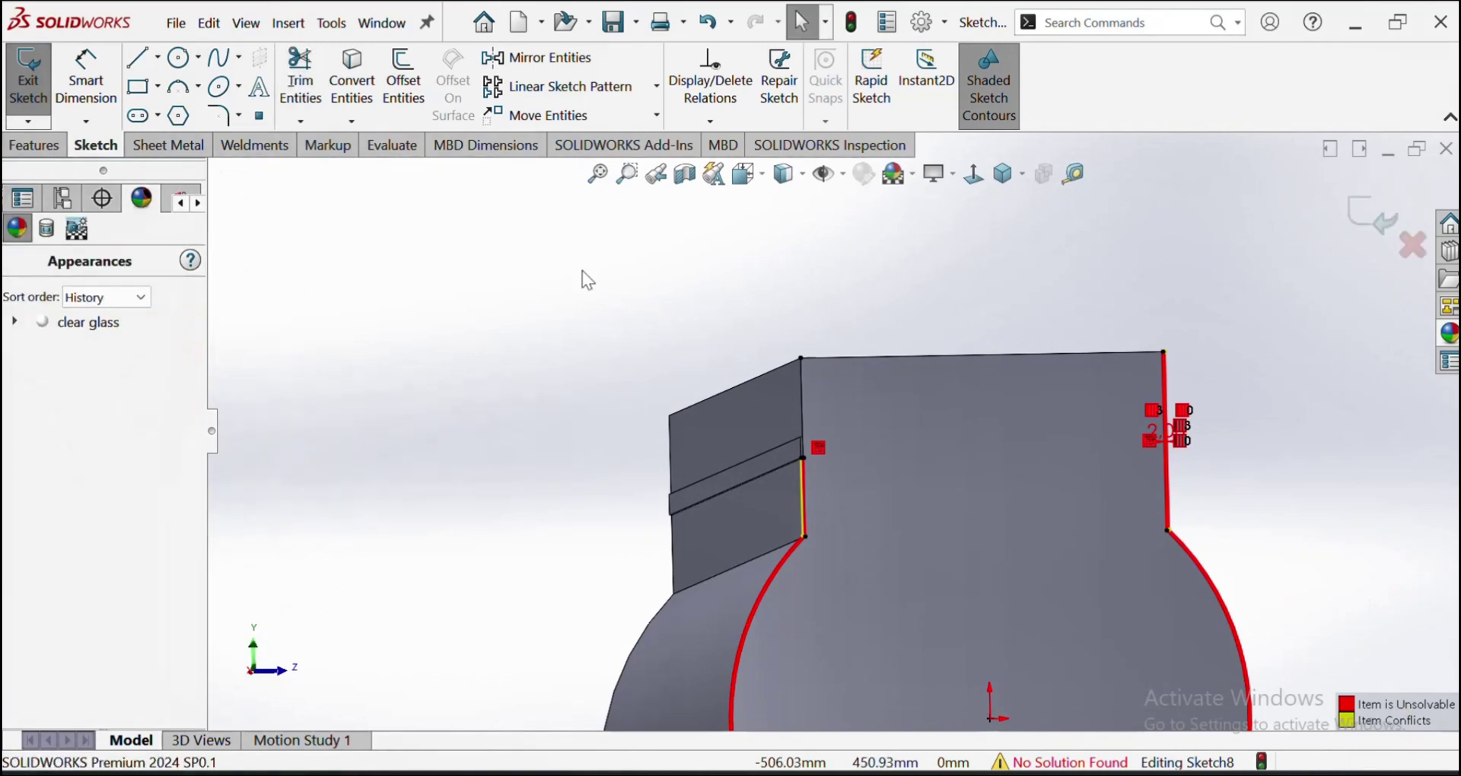
# Convert the lower end edge of the window-side reinforcement strip into the end-face sketch
pyautogui.moveTo(937, 303); pyautogui.dragTo(947, 360, button='middle')
pyautogui.scroll(-4, 1202, 363)
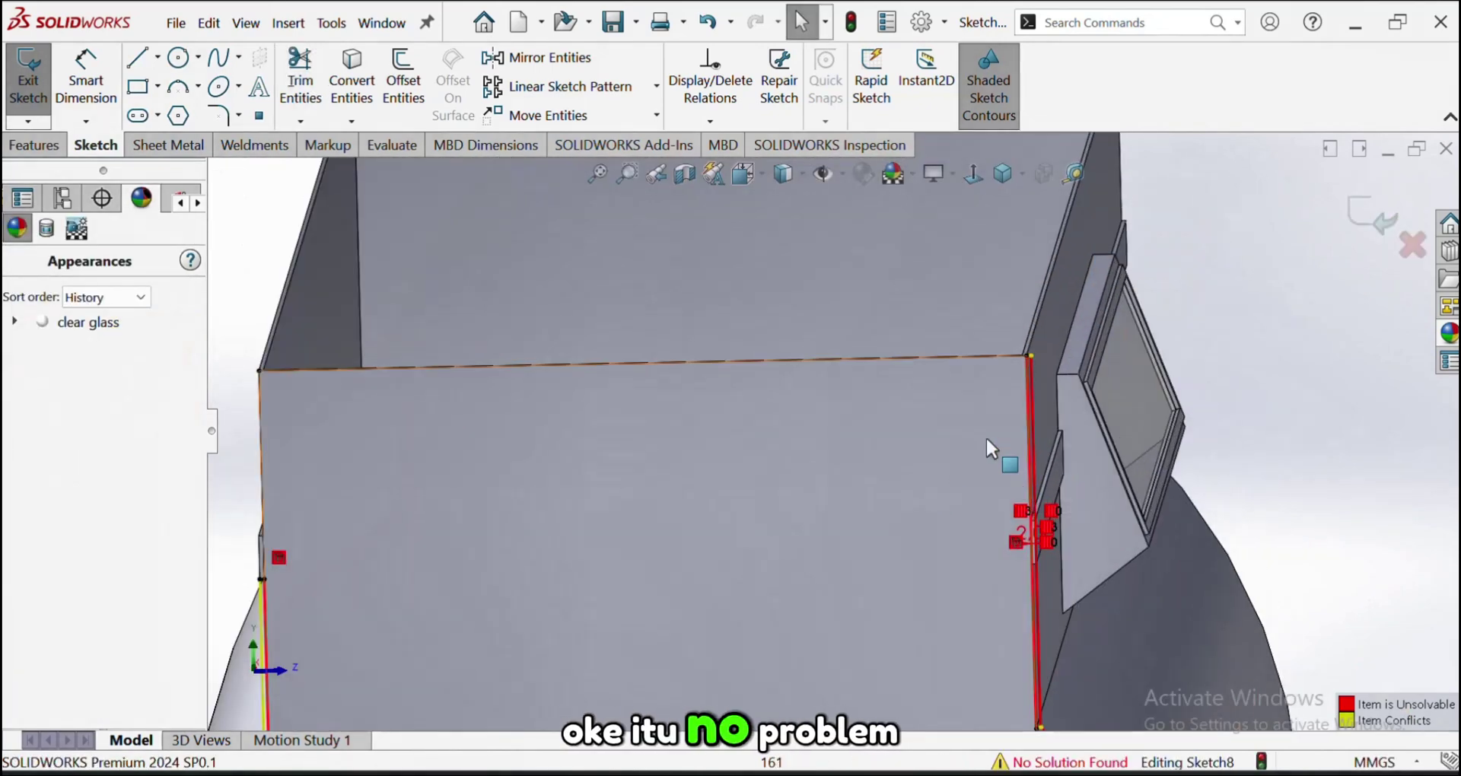
pyautogui.scroll(3, 812, 346)
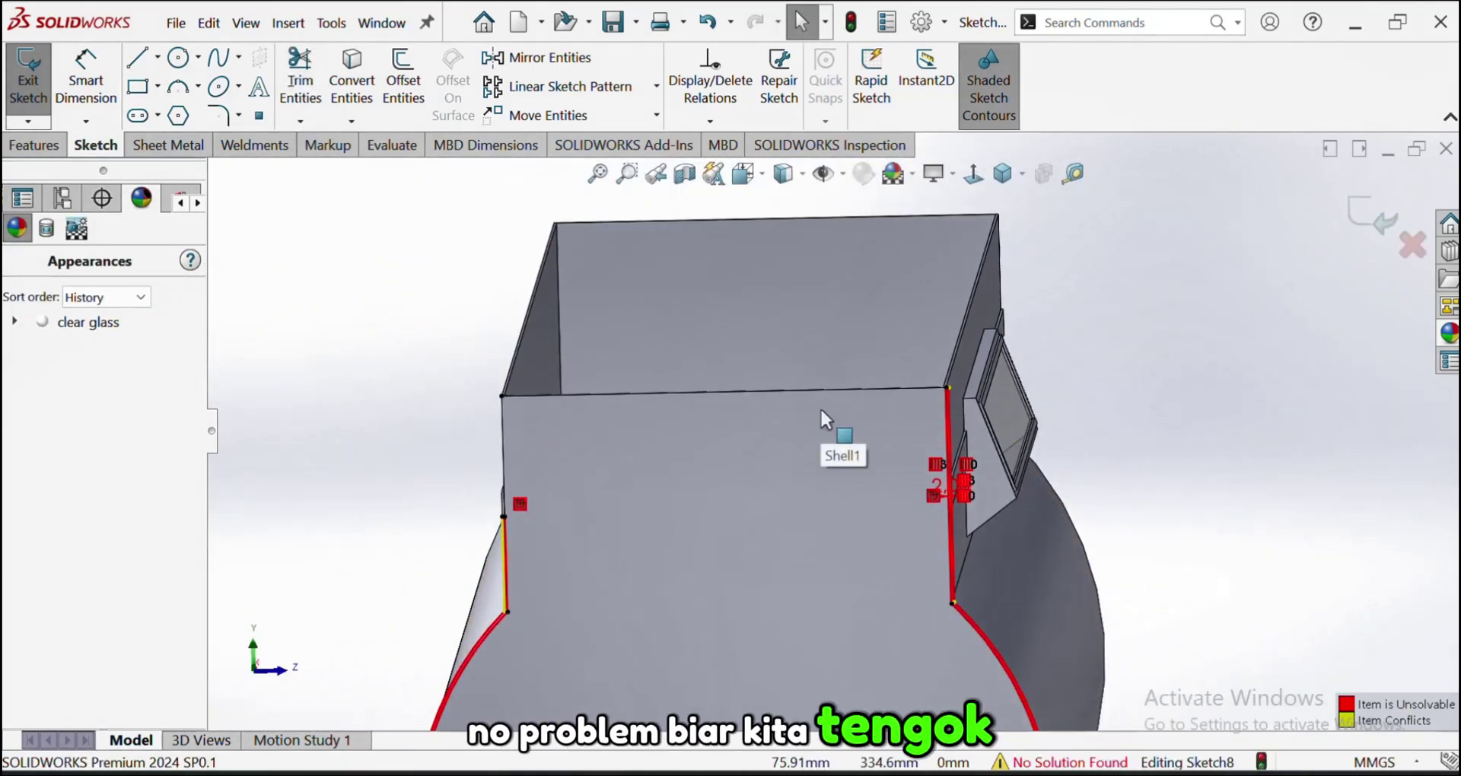
pyautogui.press('space')
pyautogui.click(658, 505)
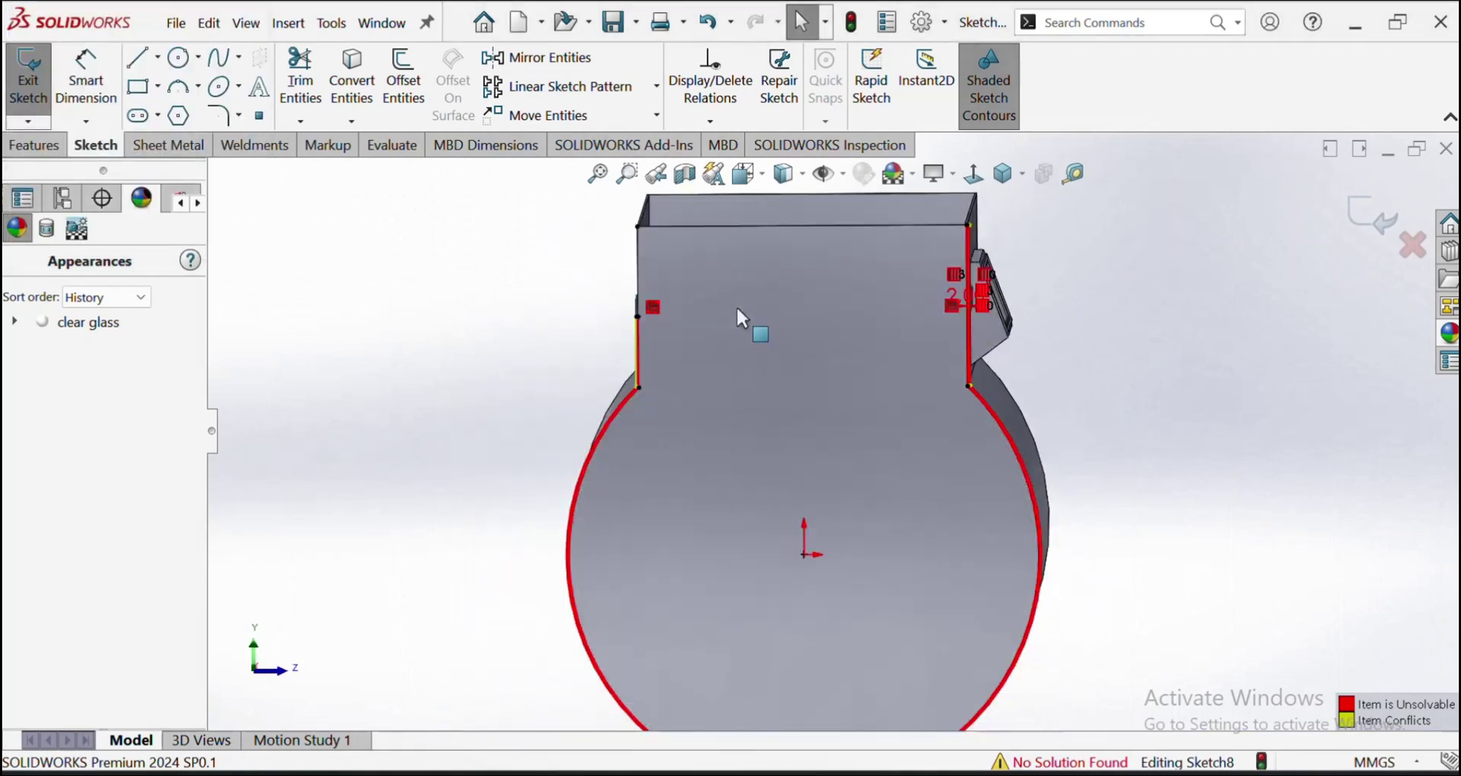
pyautogui.scroll(-5, 857, 286)
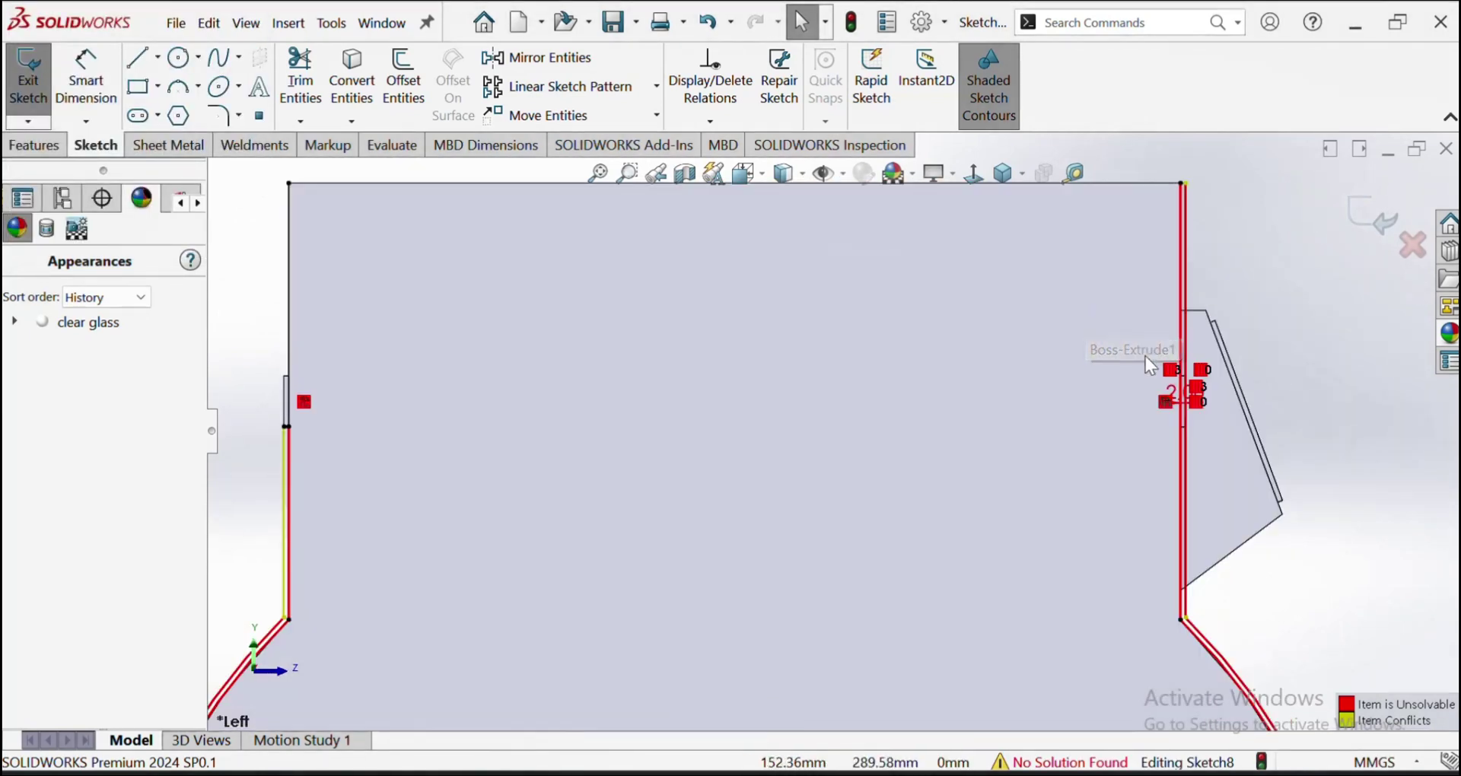
pyautogui.scroll(-3, 1164, 396)
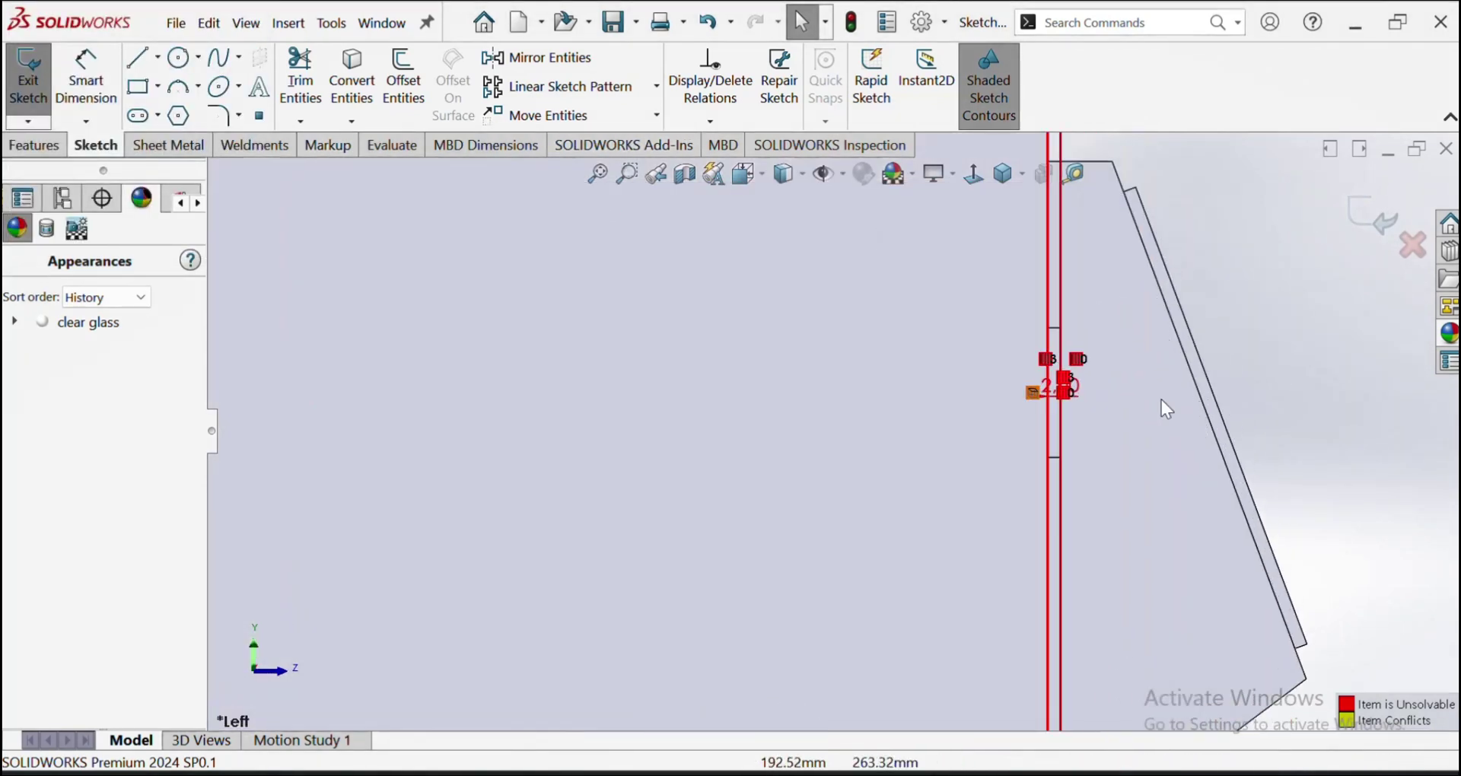
pyautogui.scroll(-4, 1099, 454)
pyautogui.click(862, 496)
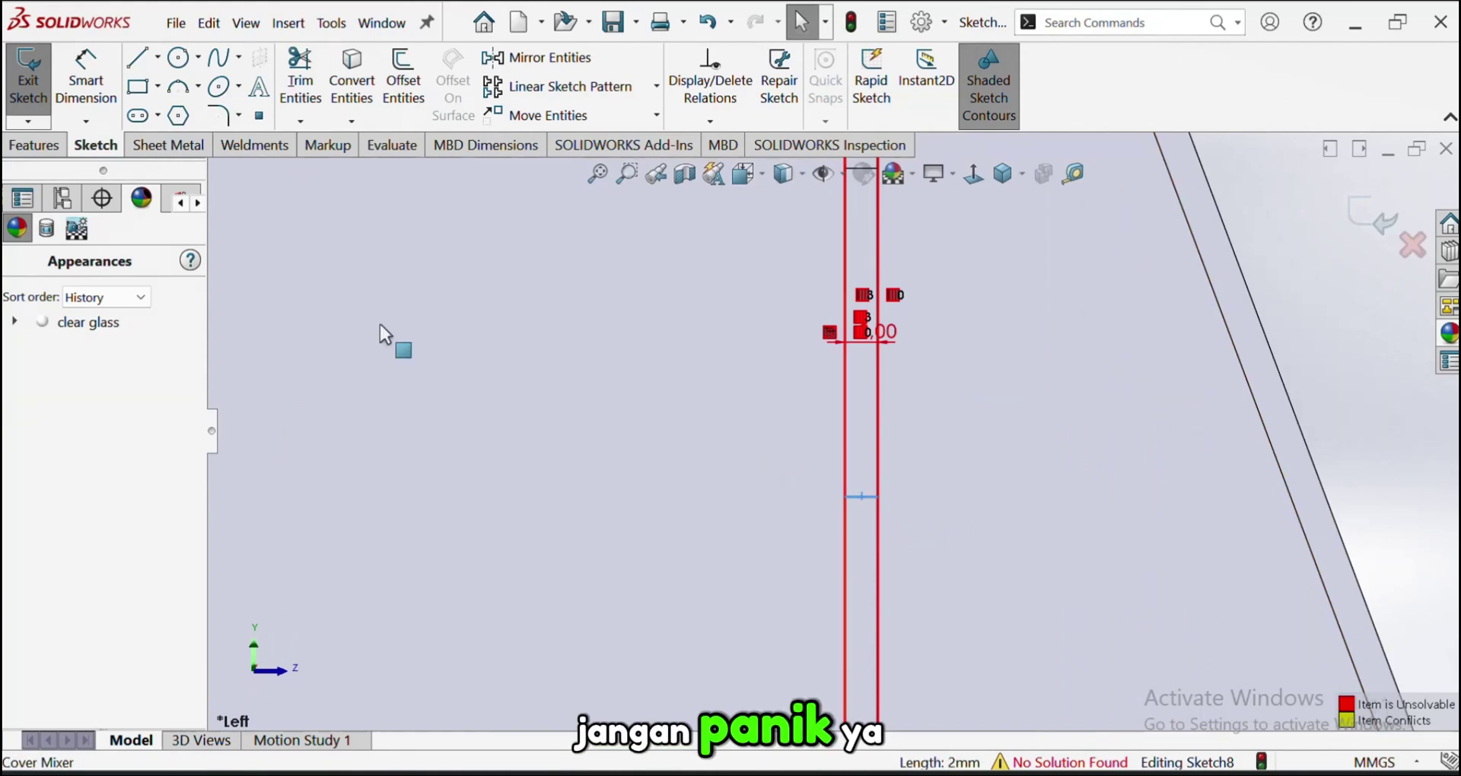
pyautogui.scroll(4, 683, 450)
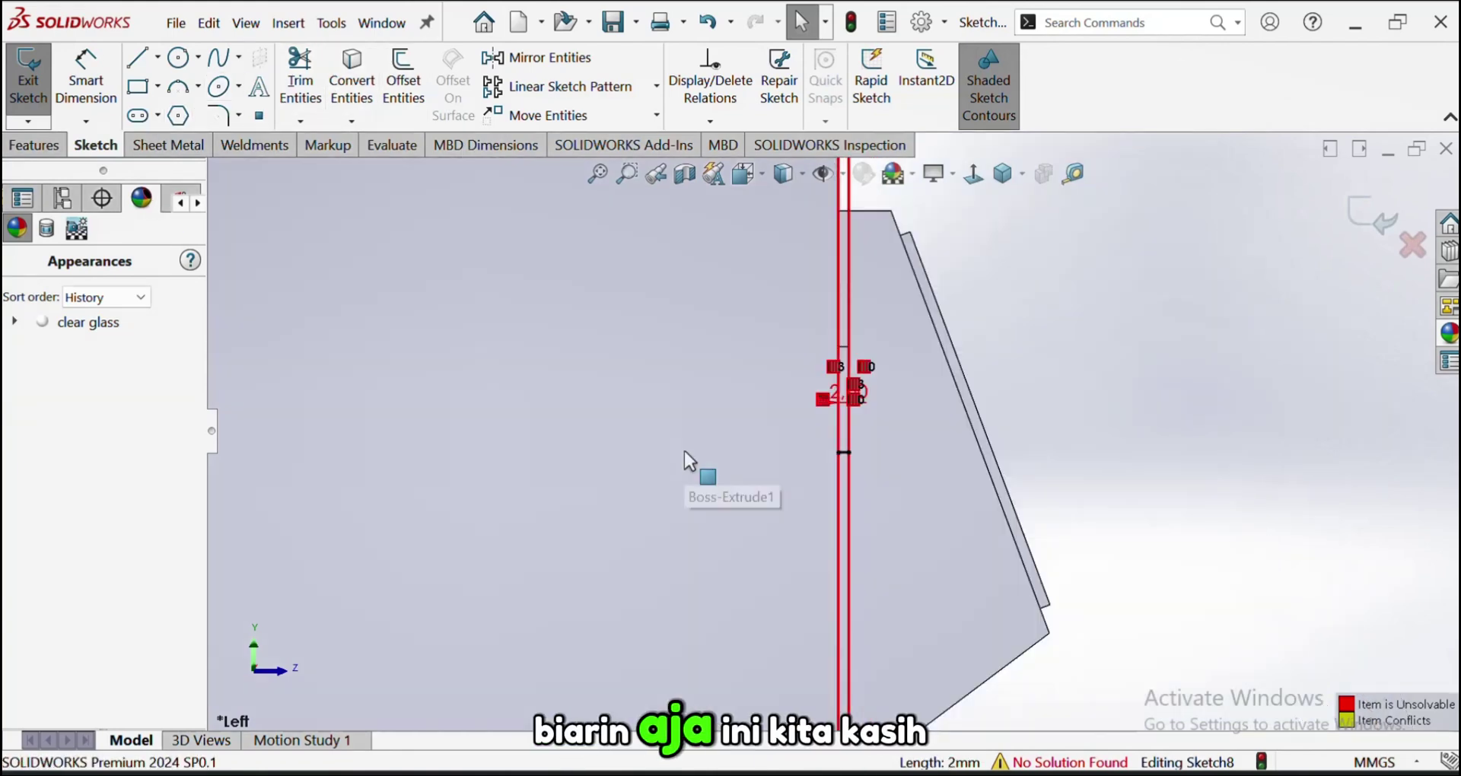
# Trim away the vertical profile lines above the strip's lower edge on the window side
pyautogui.click(300, 76)
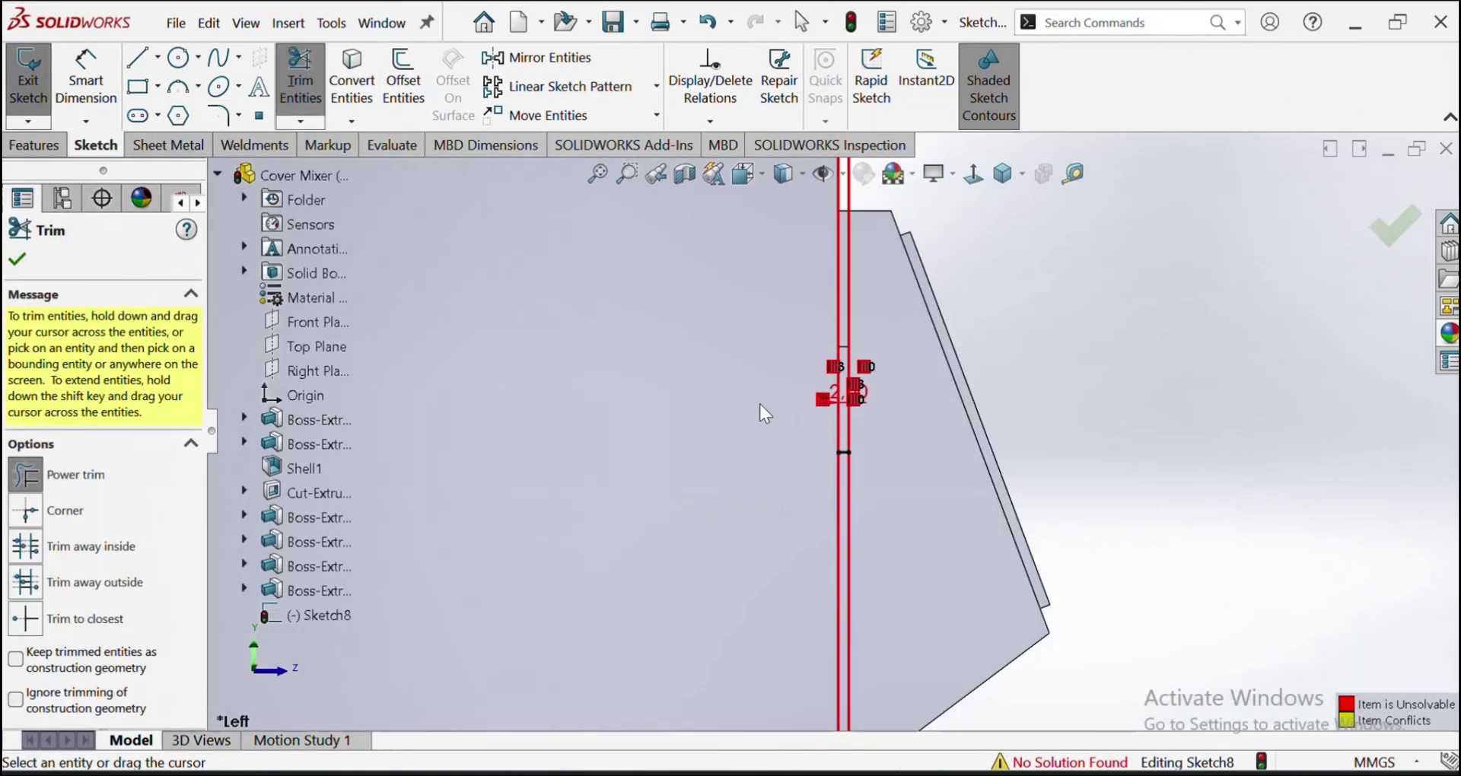
pyautogui.moveTo(863, 344); pyautogui.dragTo(866, 344)
pyautogui.scroll(9, 811, 426)
pyautogui.scroll(-3, 776, 483)
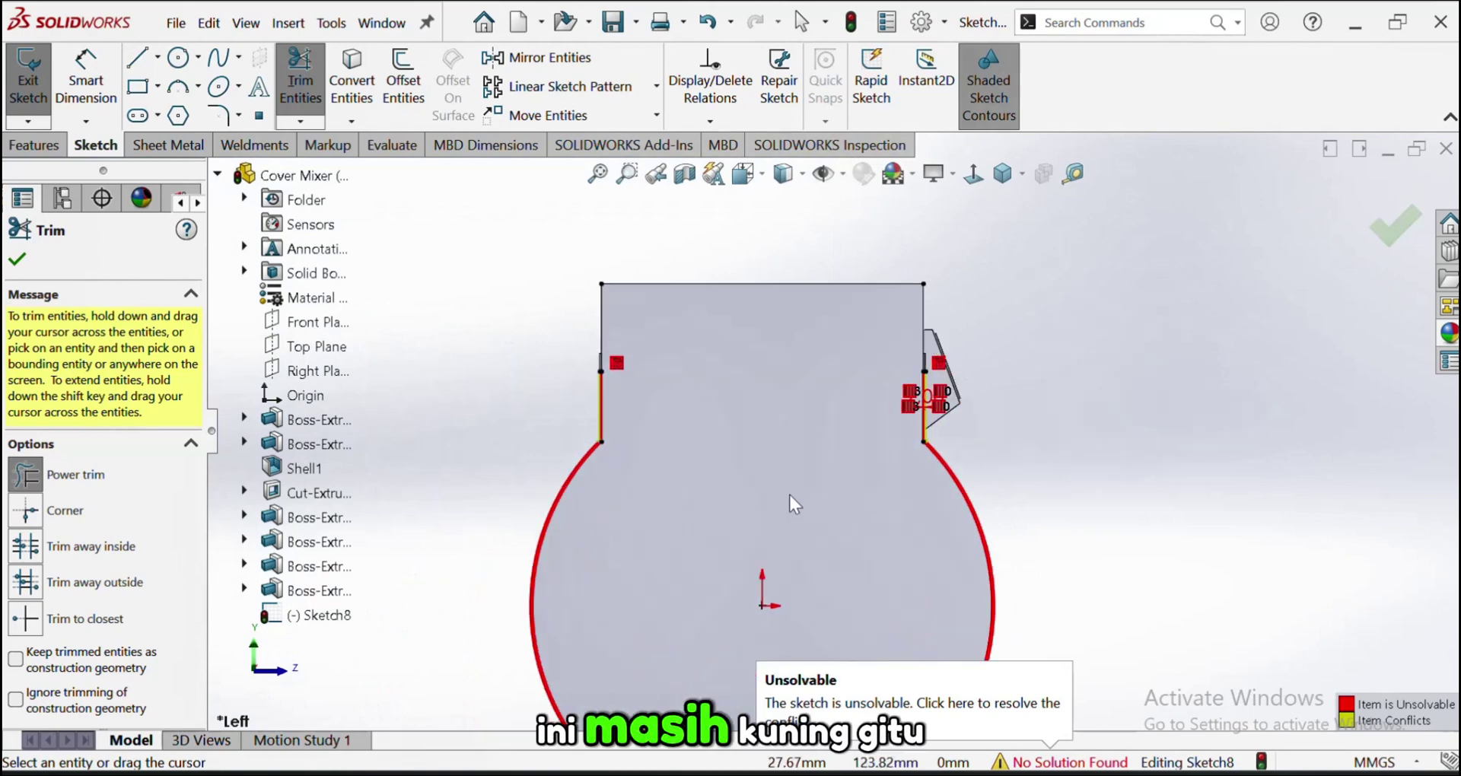
pyautogui.scroll(2, 799, 472)
pyautogui.scroll(-6, 830, 642)
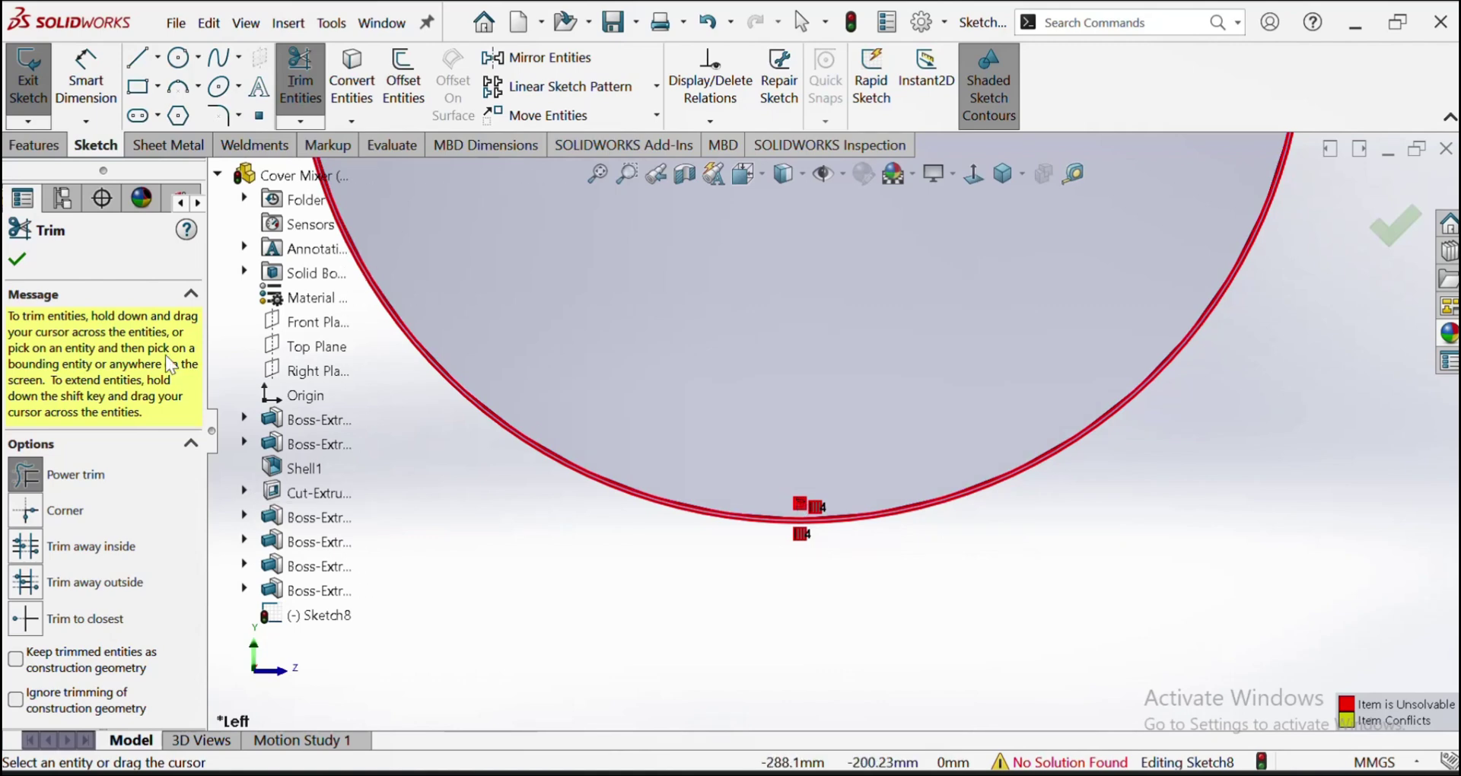
pyautogui.click(19, 259)
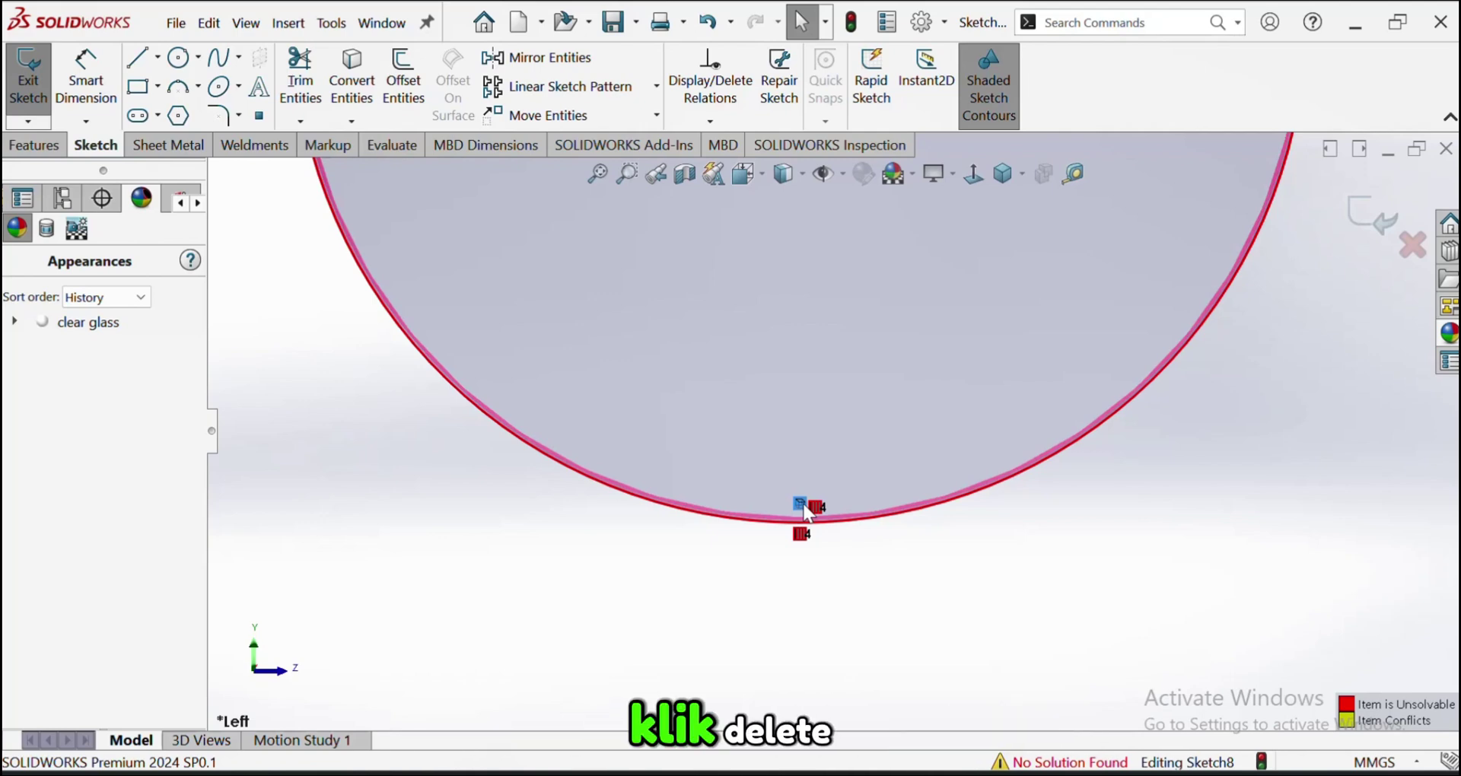
# Delete the conflicting relation at the base of the large arc and the one beside the vertical line opposite the window
pyautogui.press('Delete')
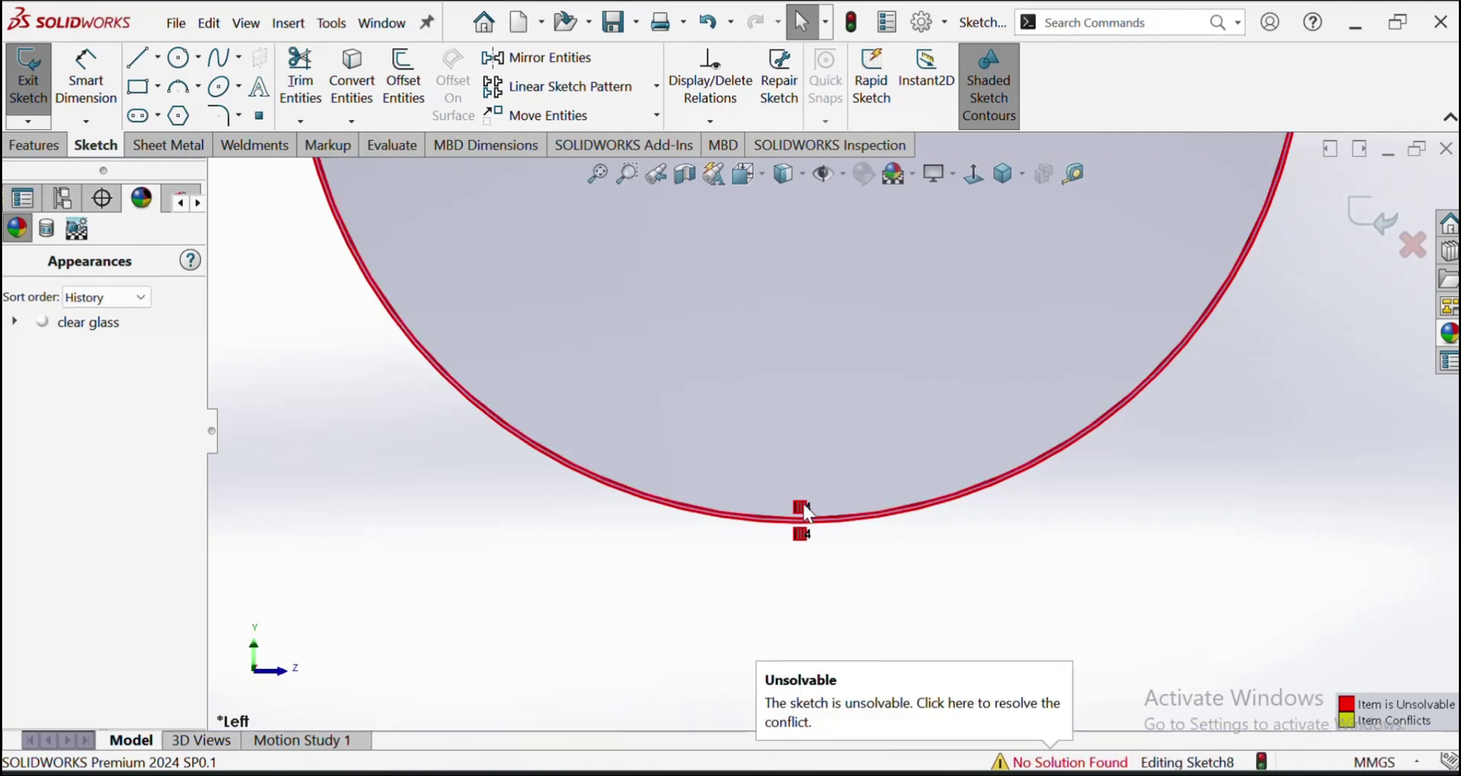
pyautogui.scroll(4, 830, 514)
pyautogui.scroll(-5, 869, 302)
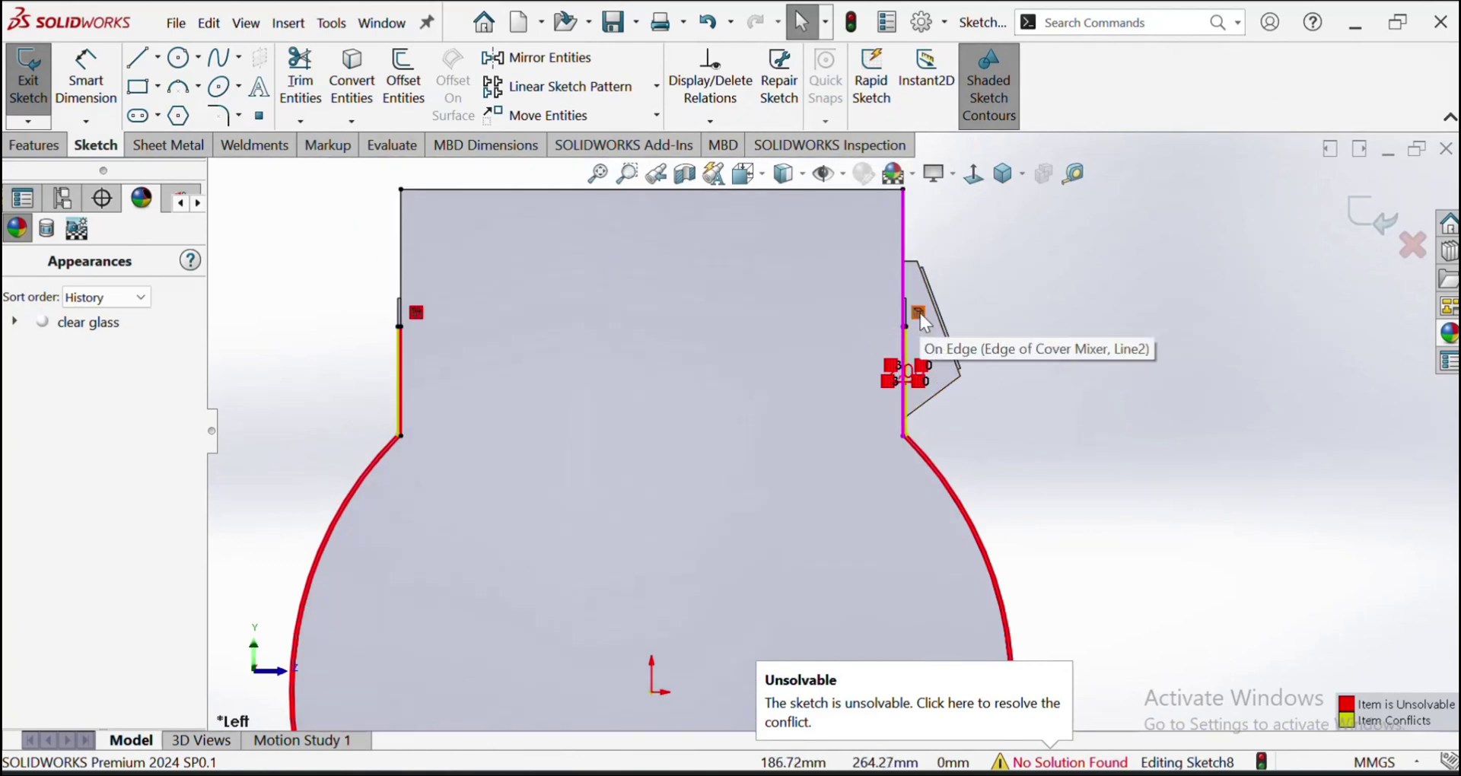
pyautogui.click(416, 312)
pyautogui.press('Delete')
pyautogui.scroll(5, 618, 434)
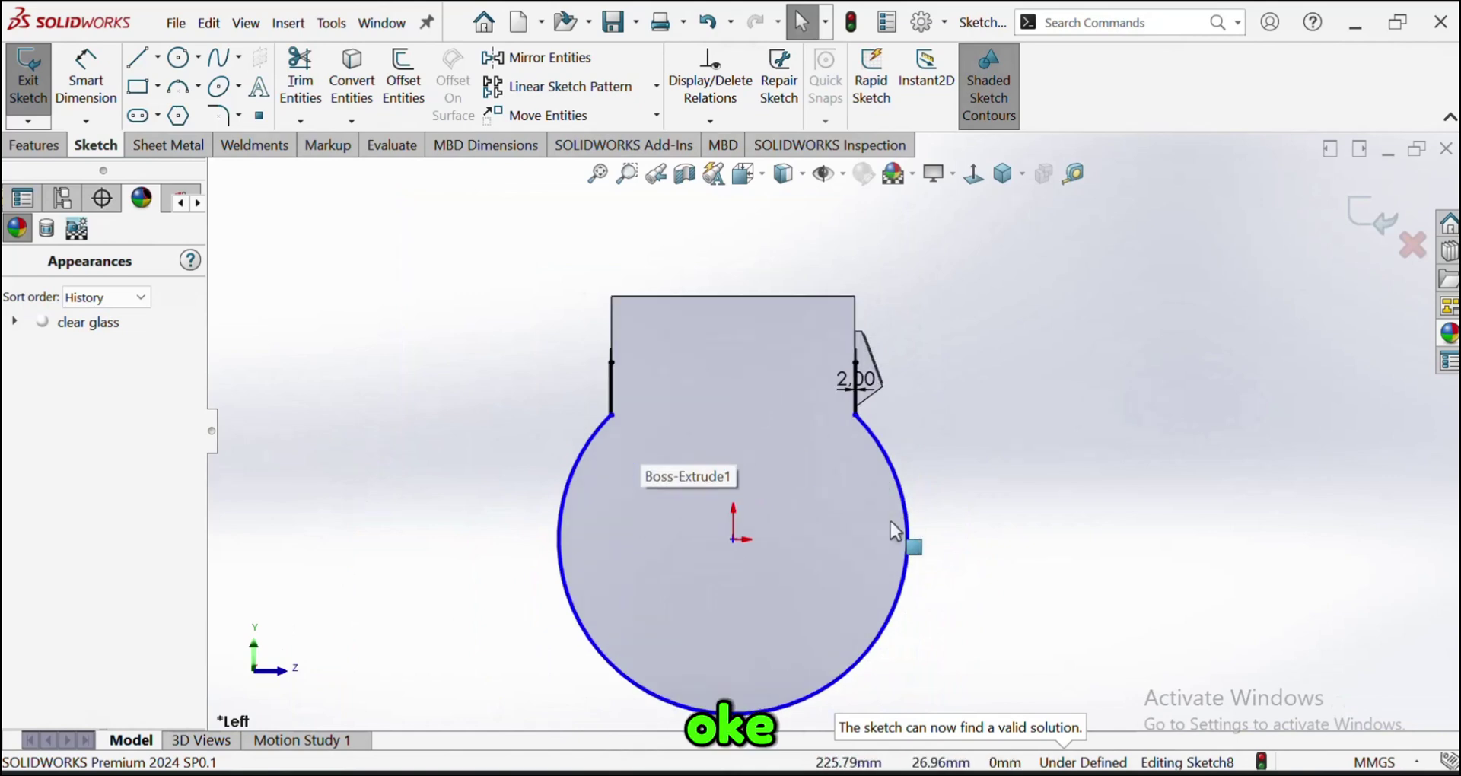
pyautogui.moveTo(729, 545); pyautogui.dragTo(770, 574, button='middle')
pyautogui.scroll(-5, 788, 505)
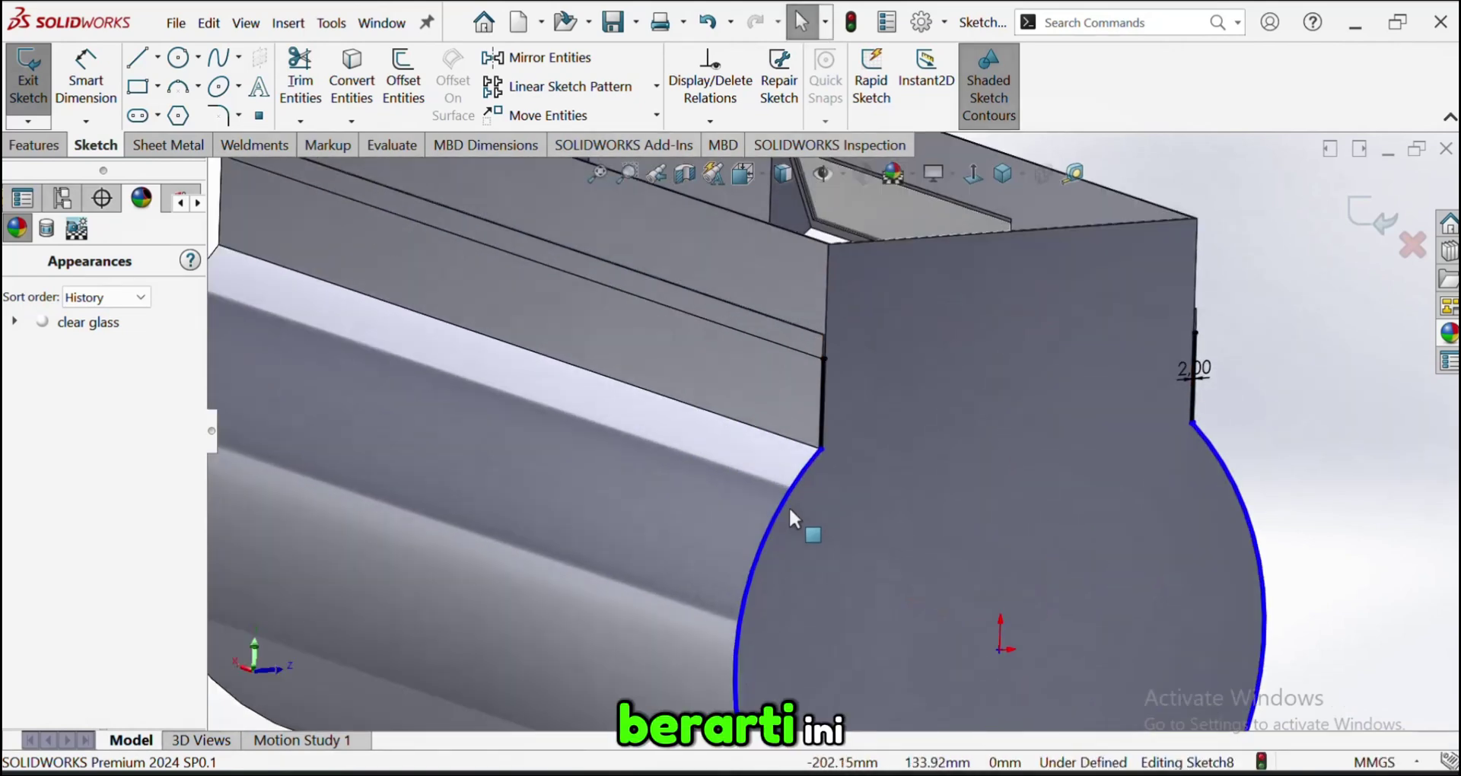
pyautogui.scroll(5, 820, 475)
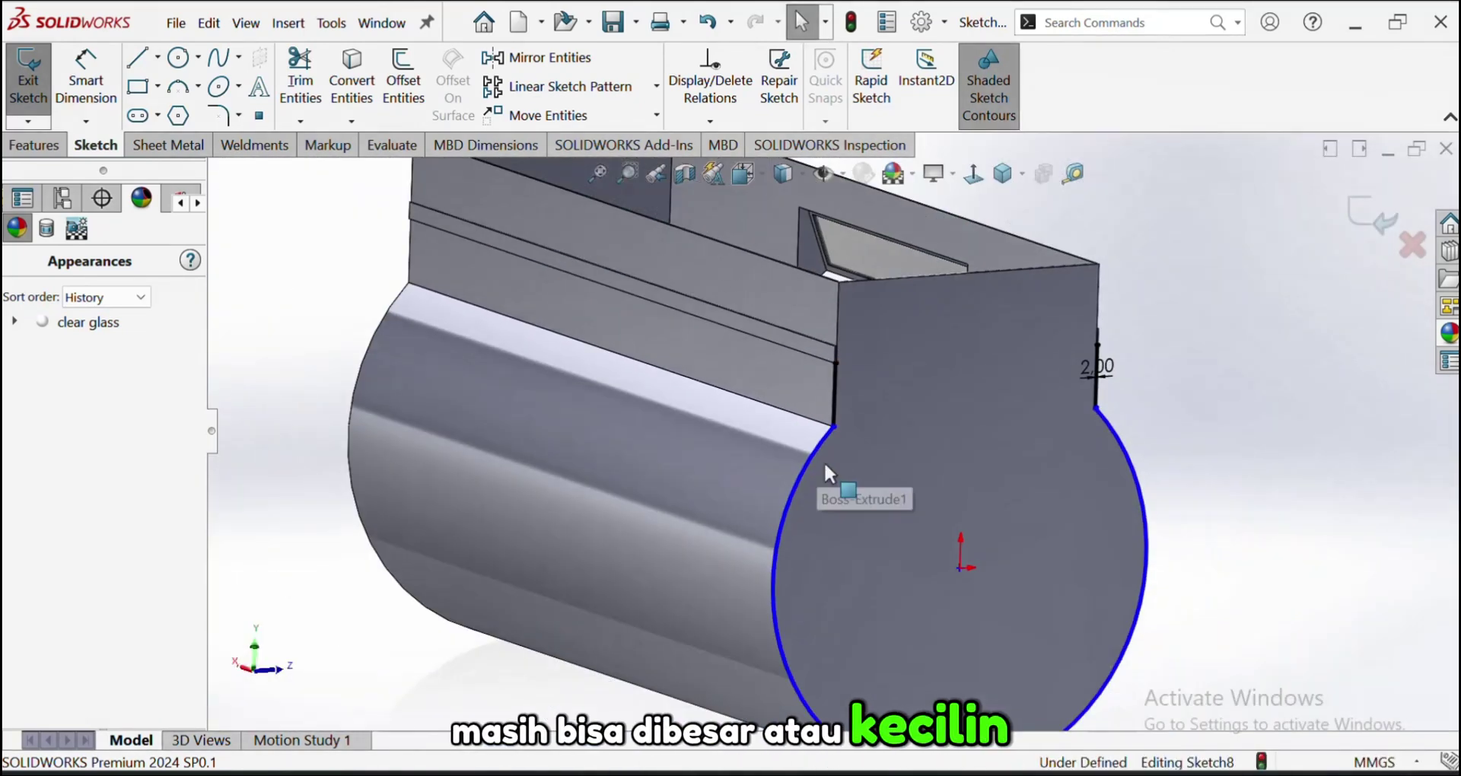
pyautogui.click(968, 177)
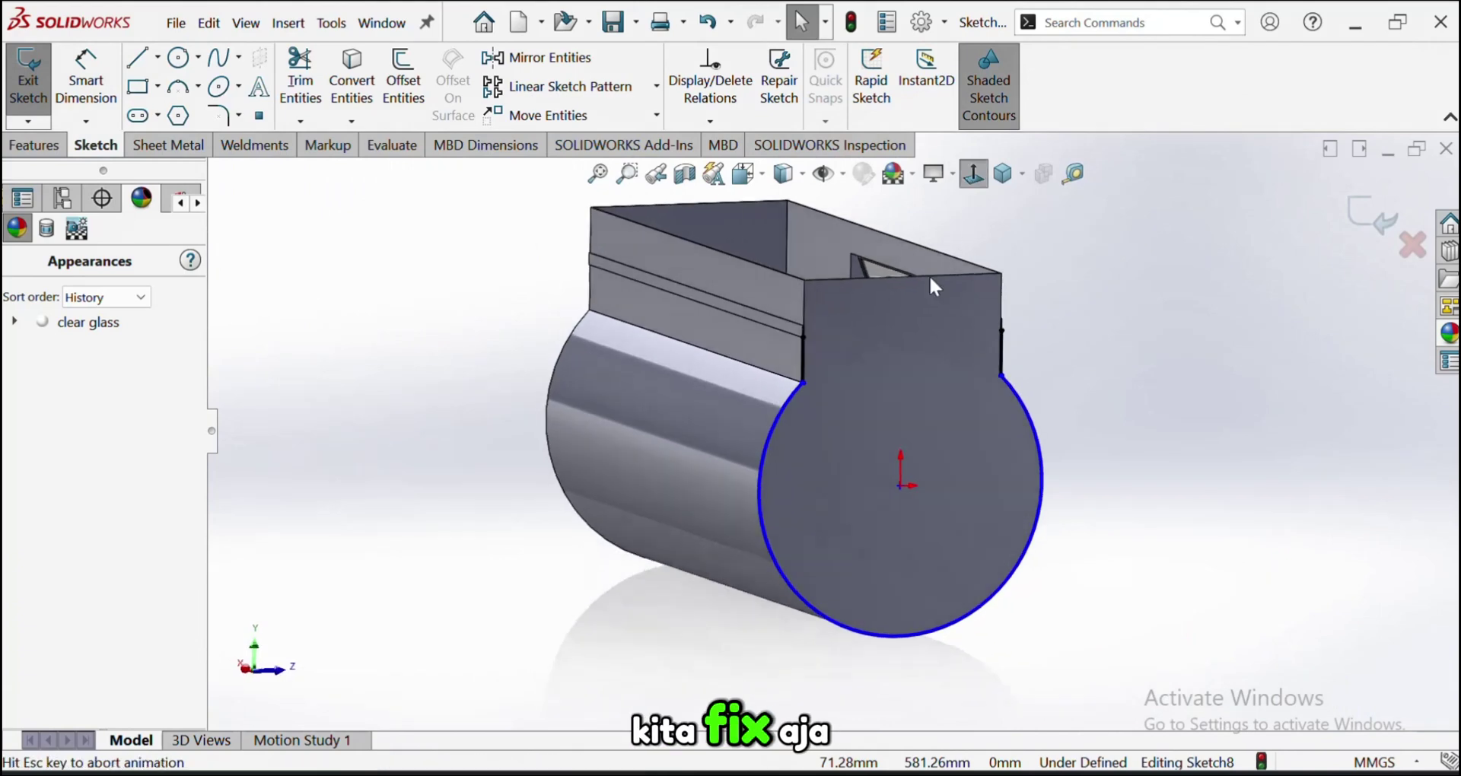
pyautogui.moveTo(566, 229)
pyautogui.mouseDown()
pyautogui.moveTo(977, 593)
pyautogui.moveTo(1087, 731)
pyautogui.mouseUp()
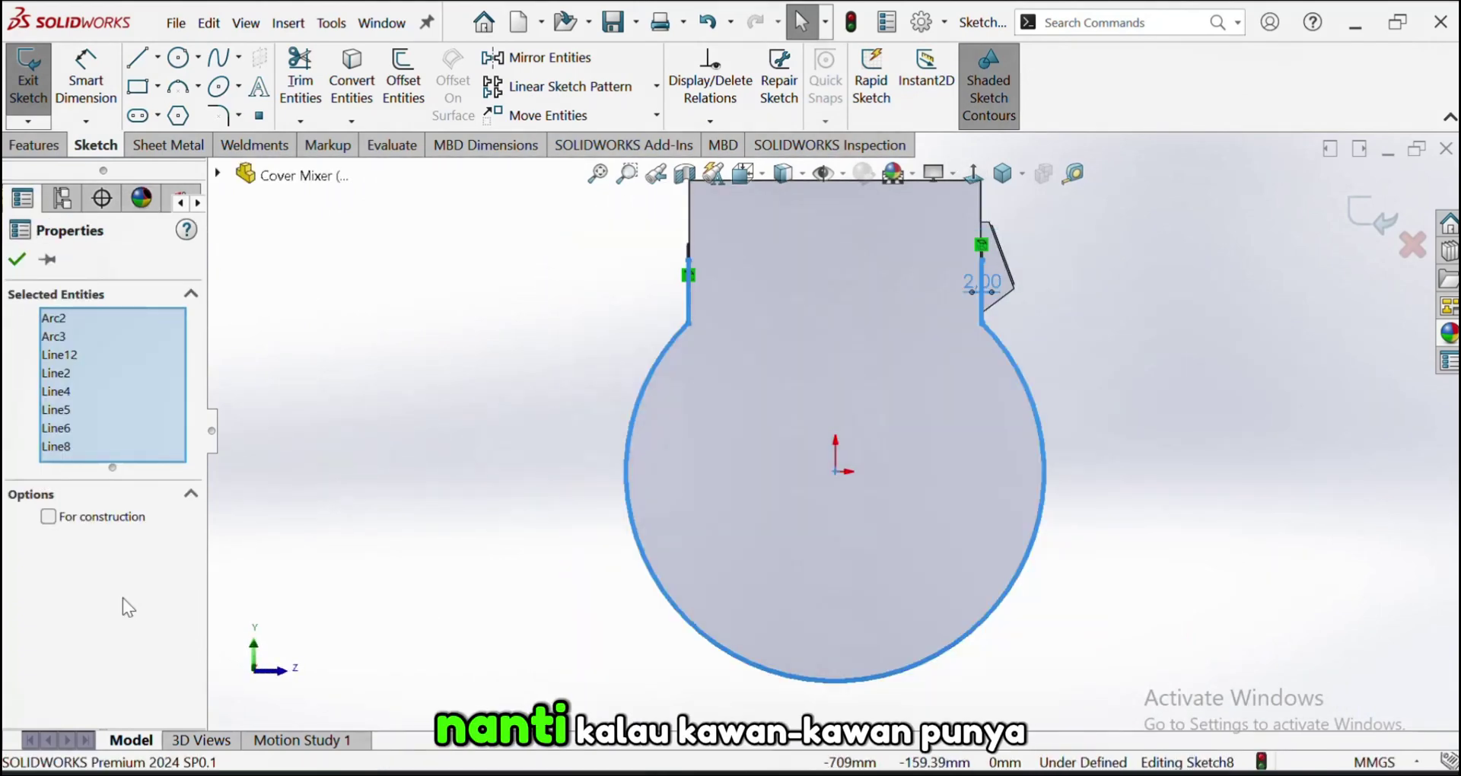
pyautogui.click(478, 420)
pyautogui.scroll(-3, 693, 249)
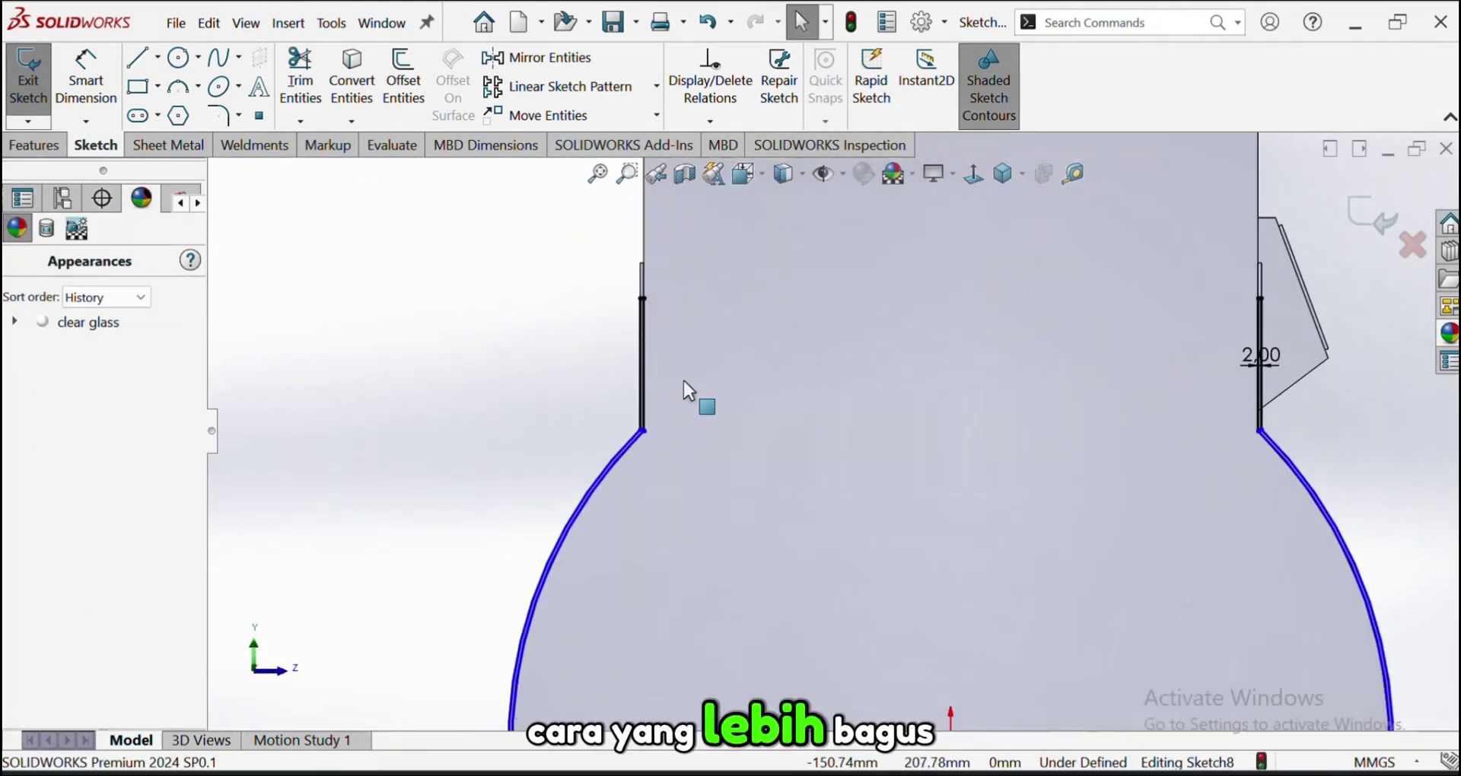
pyautogui.click(632, 446)
pyautogui.click(312, 421)
pyautogui.scroll(3, 835, 430)
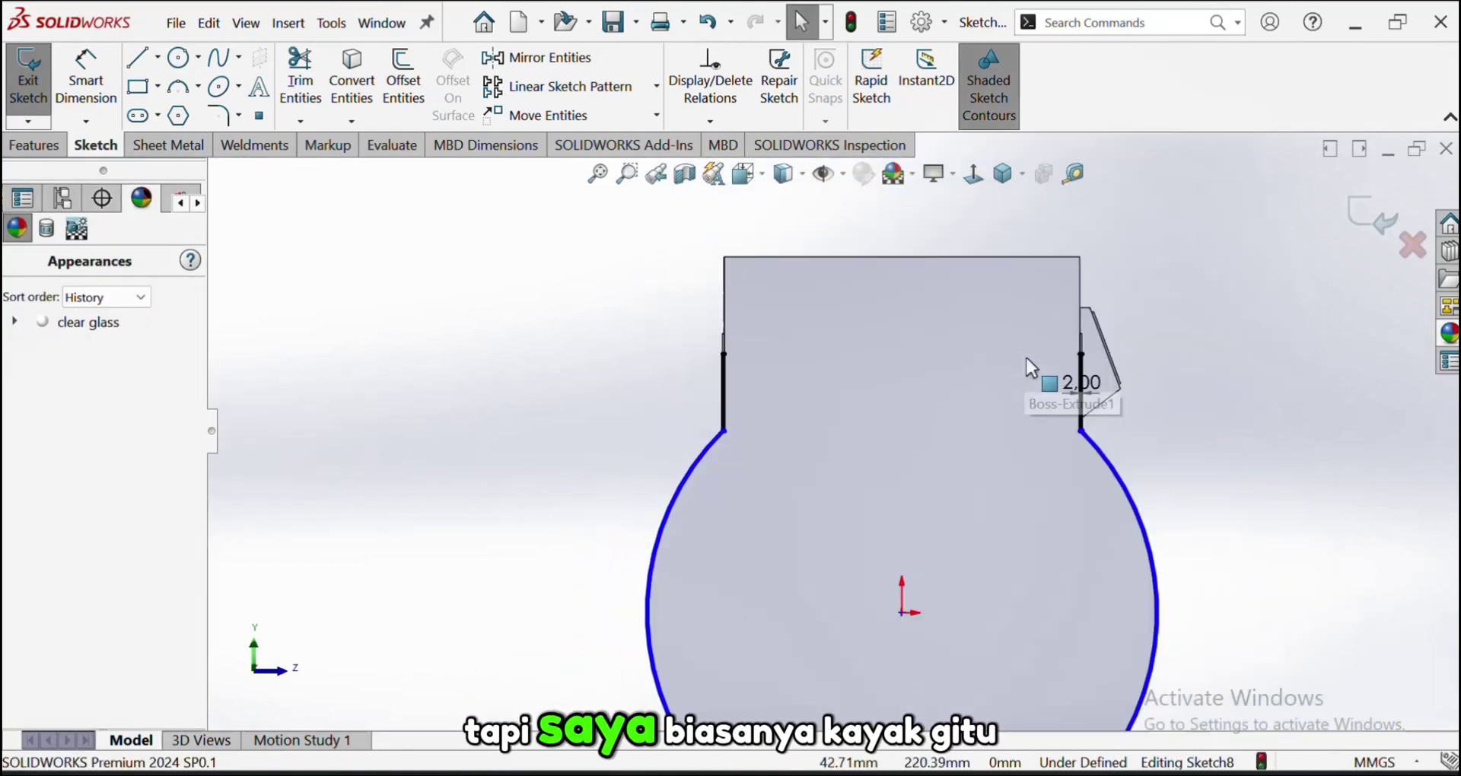
pyautogui.moveTo(1030, 368)
pyautogui.mouseDown(button='middle')
pyautogui.moveTo(1079, 368)
pyautogui.moveTo(1044, 459)
pyautogui.mouseUp(button='middle')
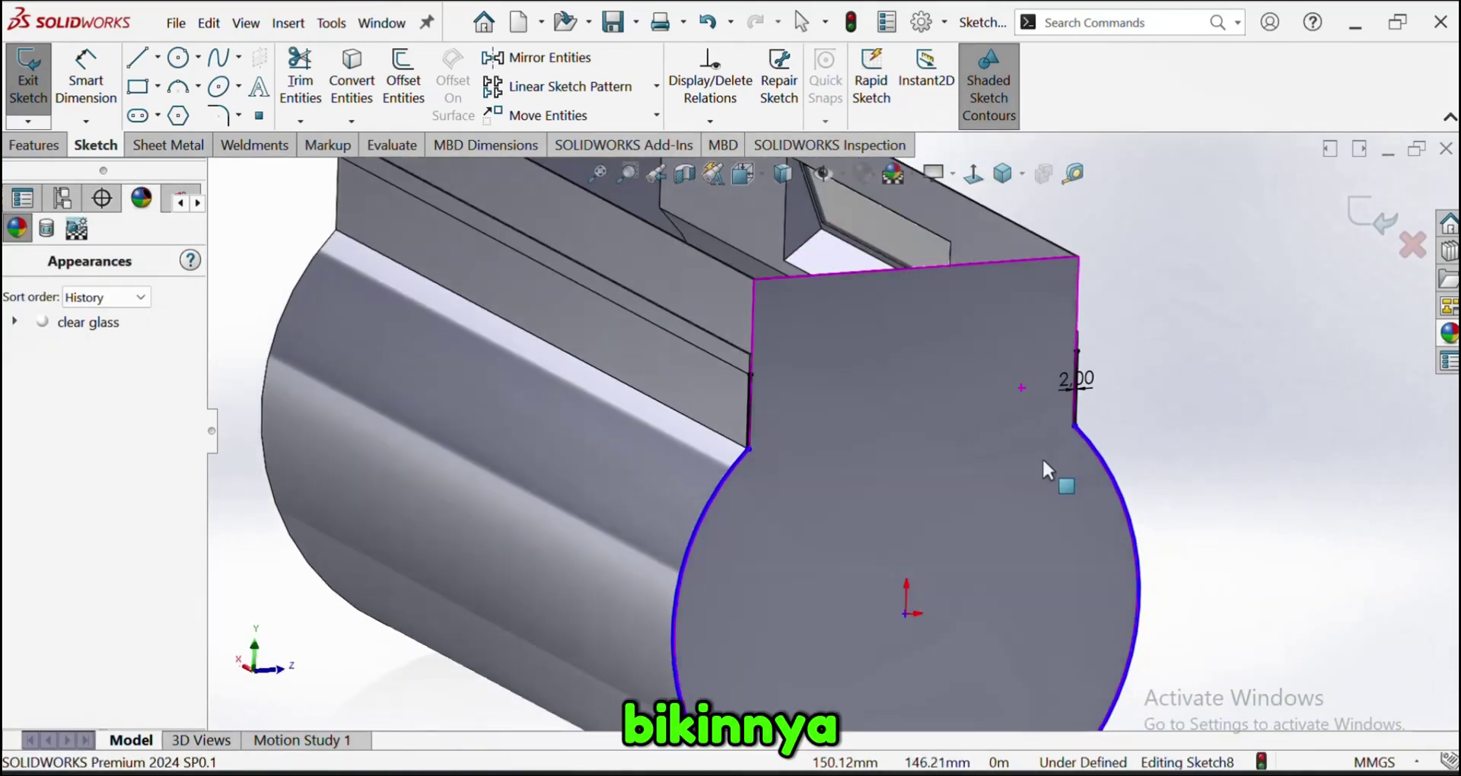
pyautogui.click(33, 145)
pyautogui.click(38, 80)
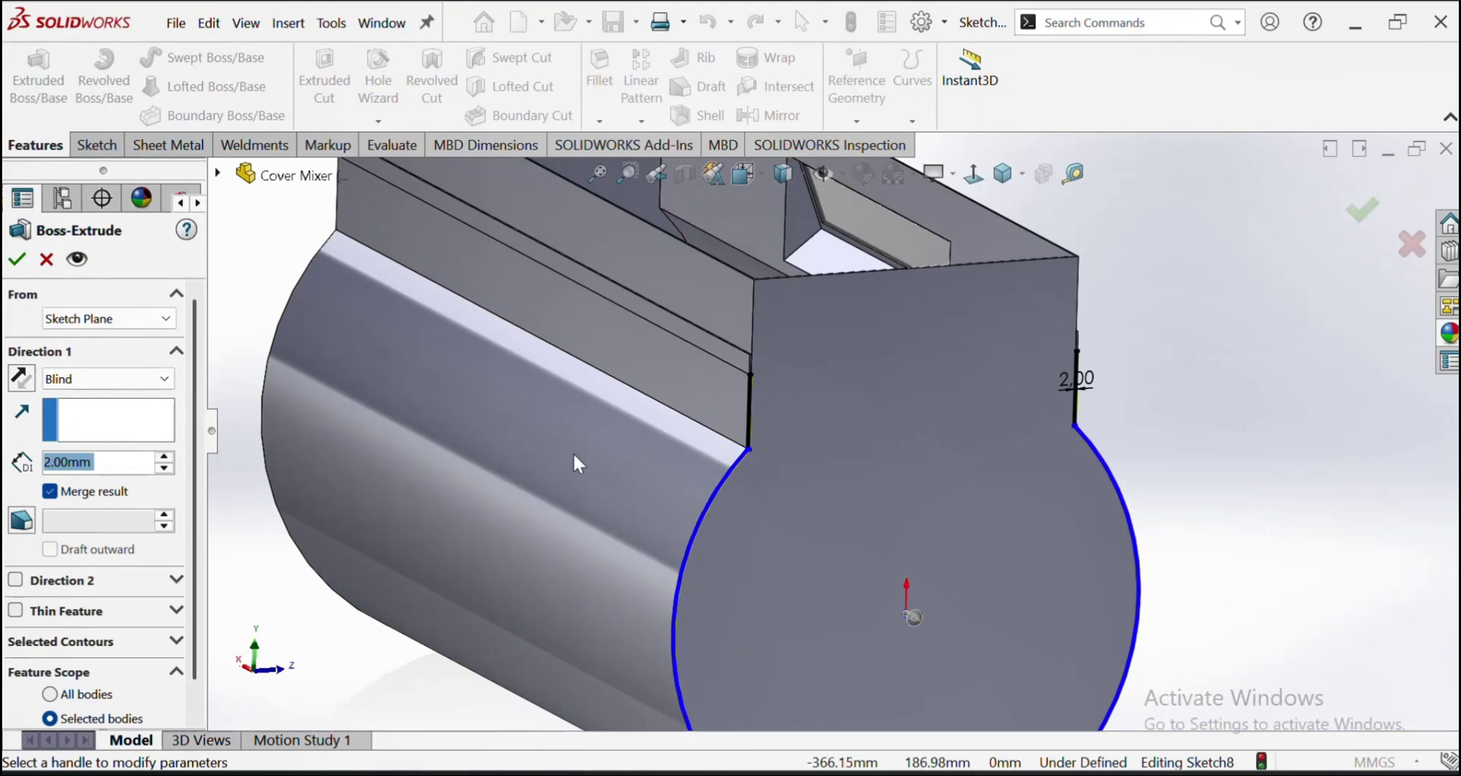
pyautogui.click(1109, 476)
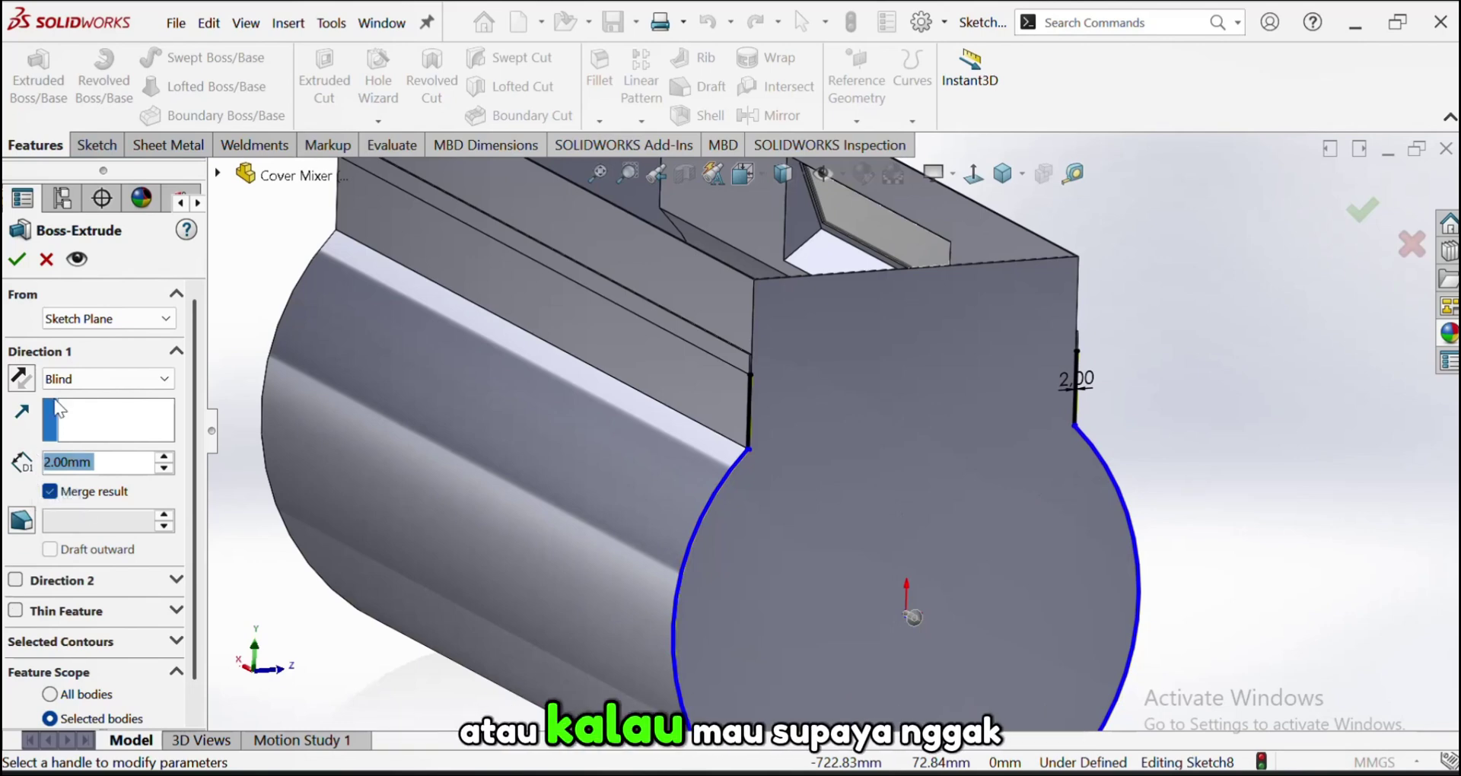
pyautogui.click(41, 268)
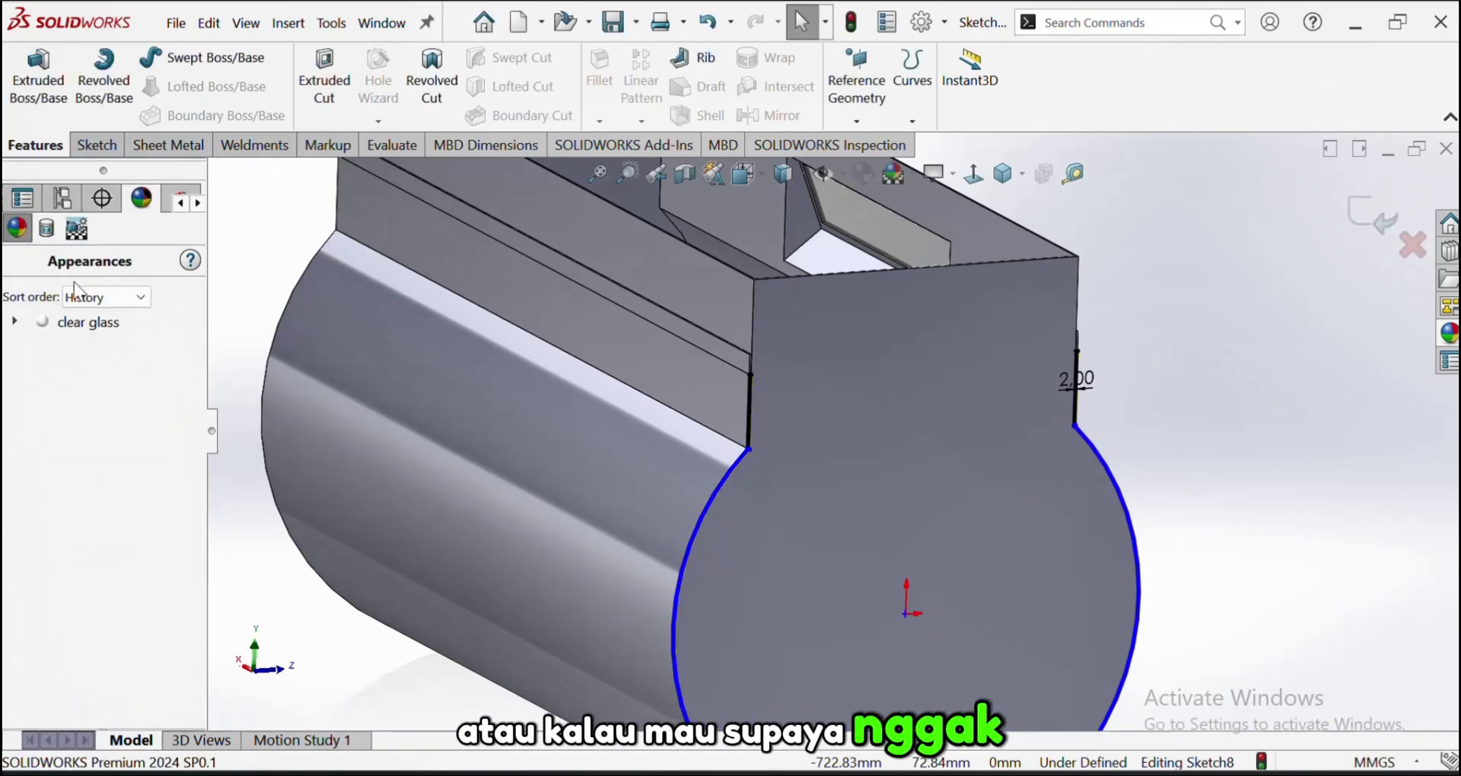
# Add a Fix relation to the large arc of the end-face profile sketch
pyautogui.click(703, 519)
pyautogui.click(22, 465)
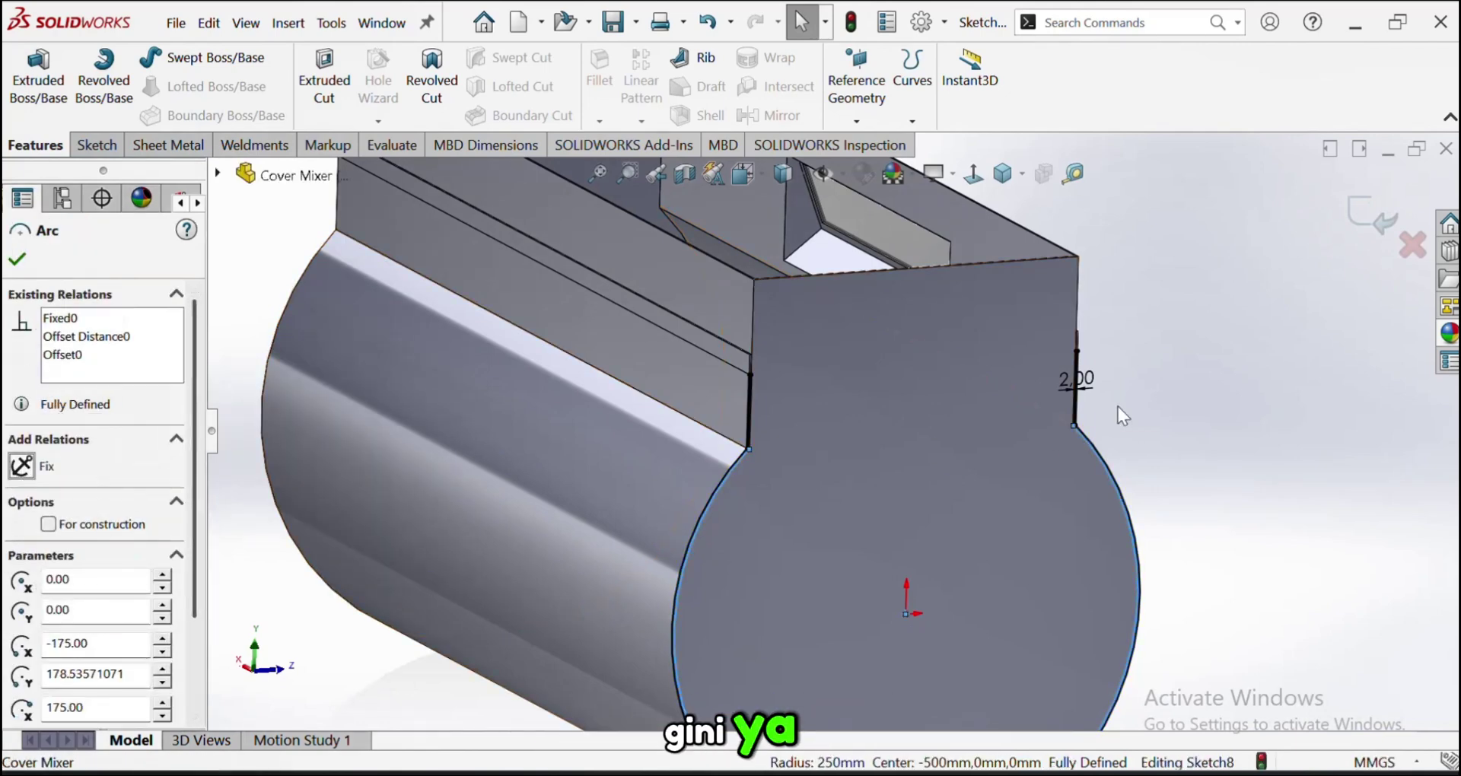
pyautogui.click(1109, 436)
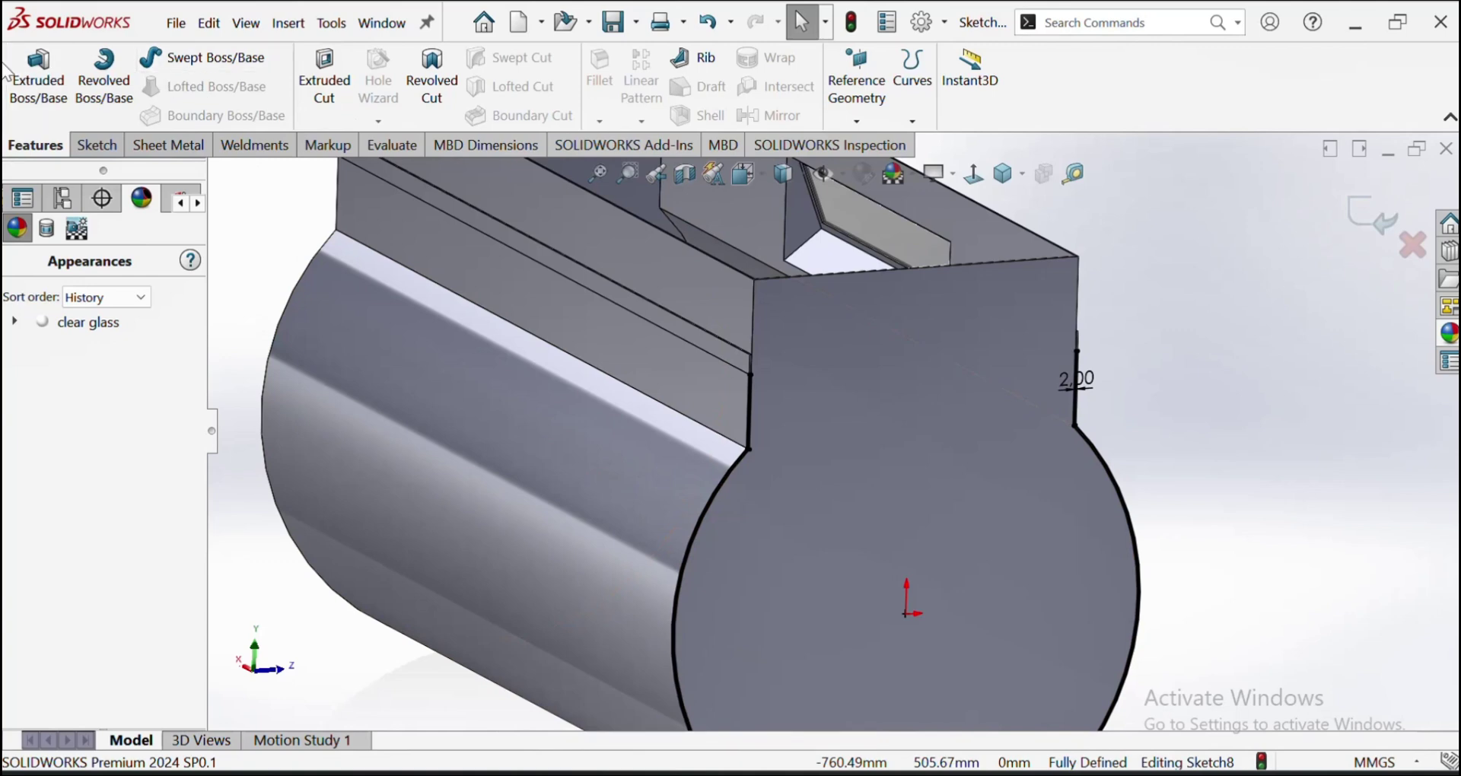
# Extrude the end-face profile 20 mm in the reversed direction, along the cover, without merging the result
pyautogui.click(23, 84)
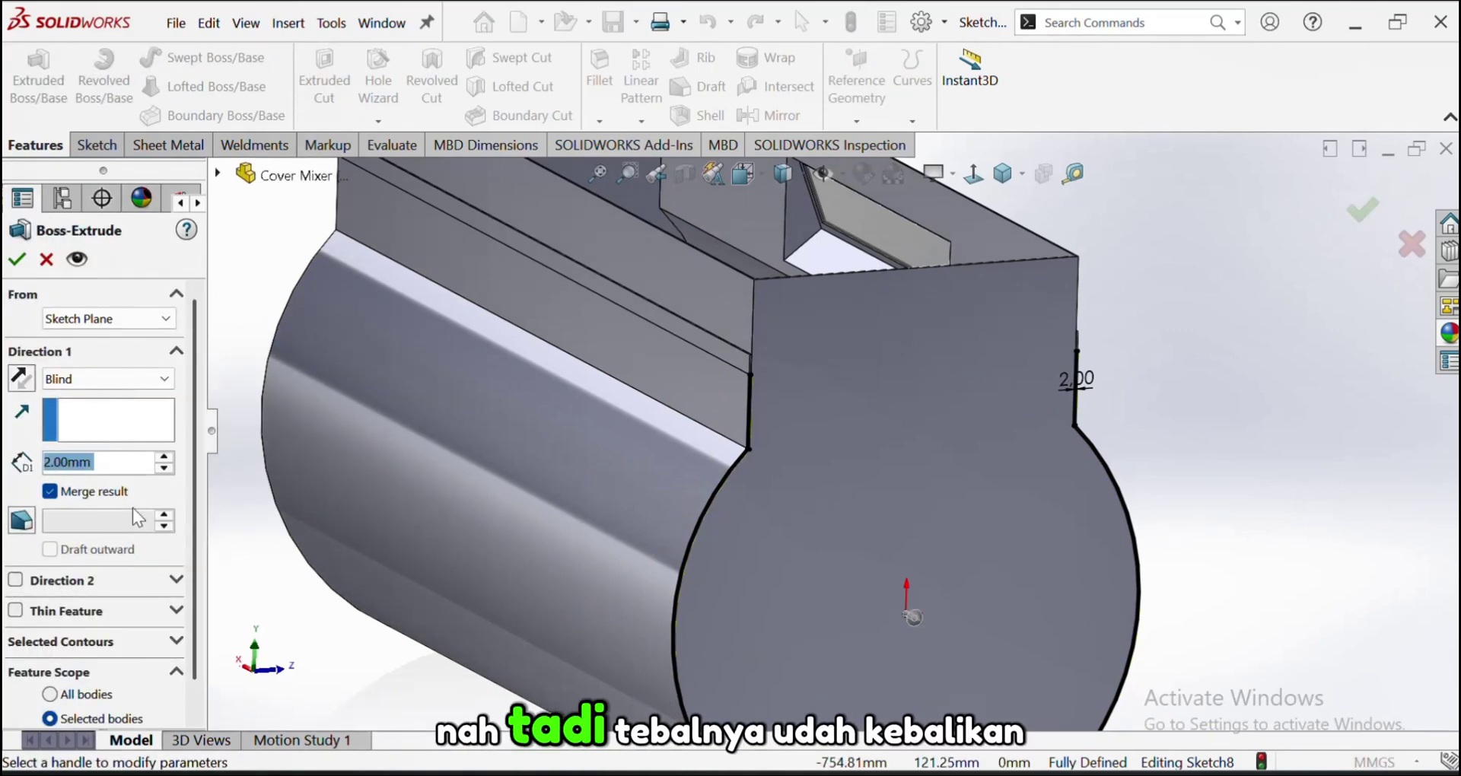
pyautogui.write('2')
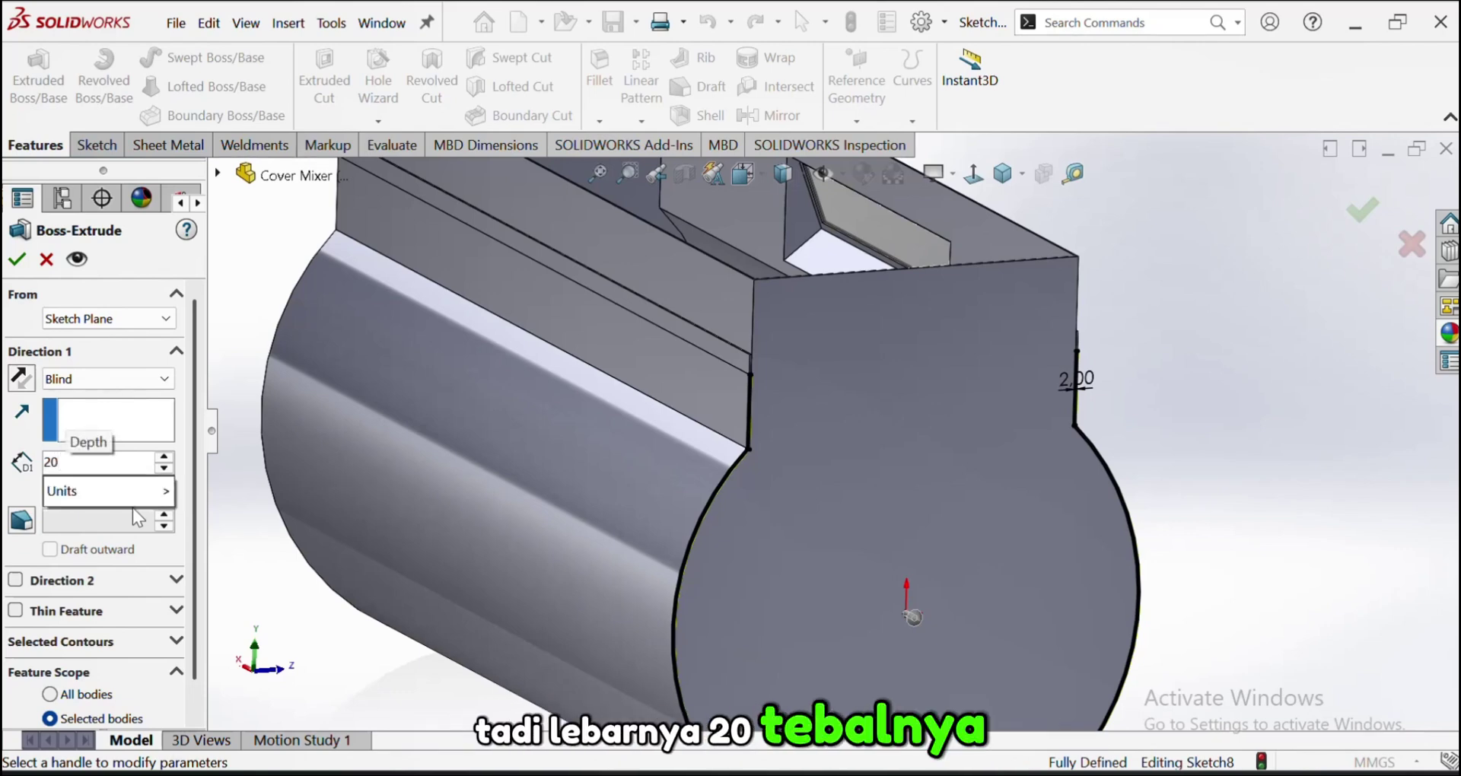
pyautogui.write('0')
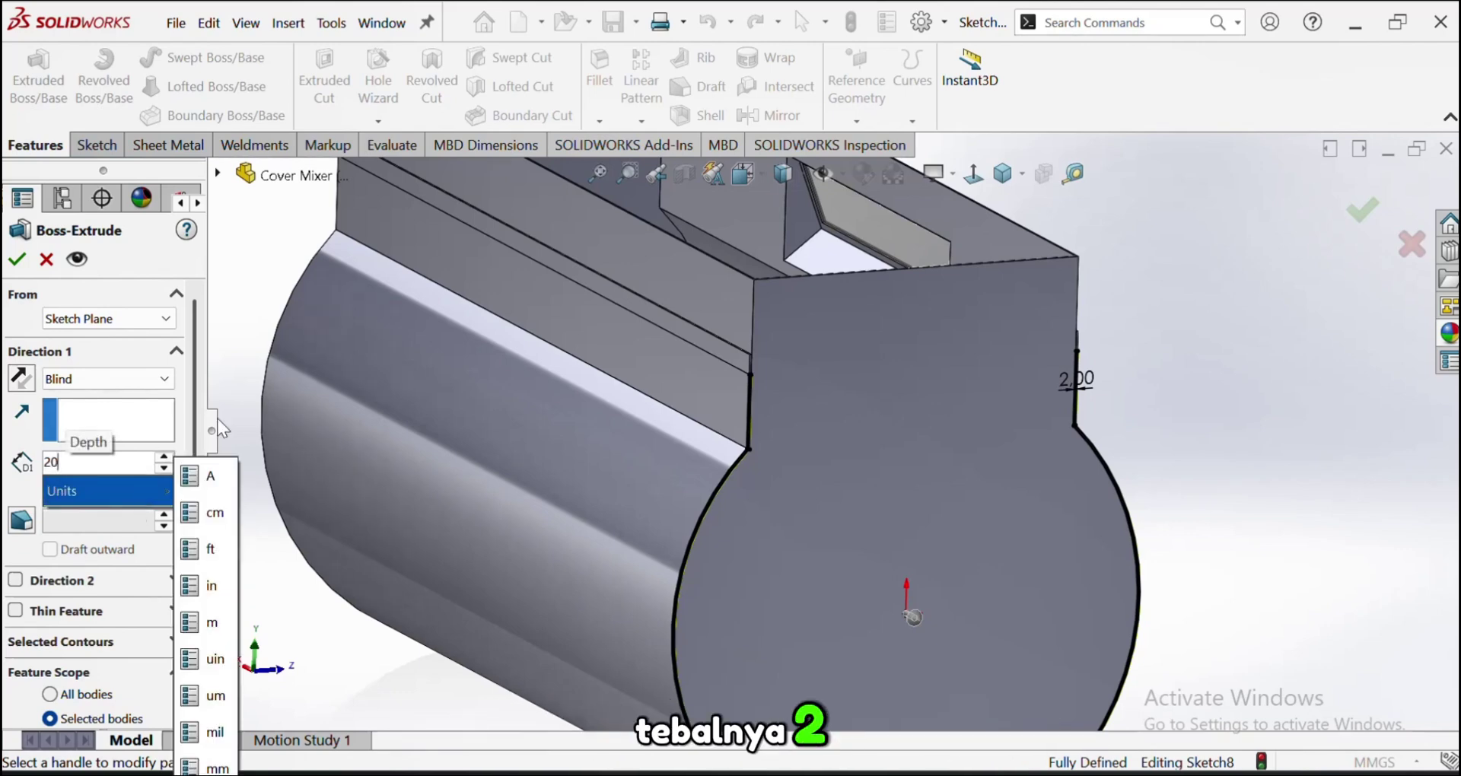
pyautogui.press('Return')
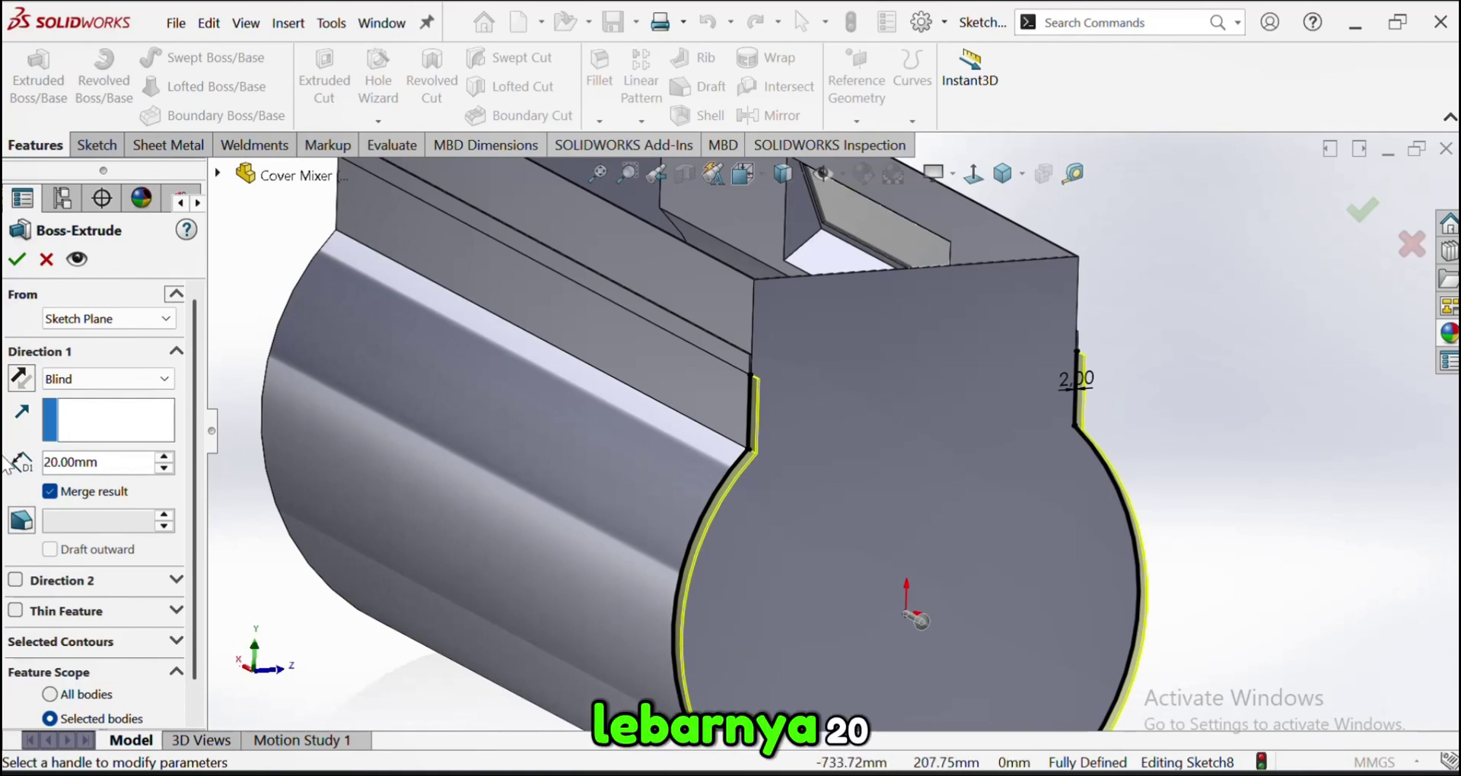
pyautogui.click(21, 384)
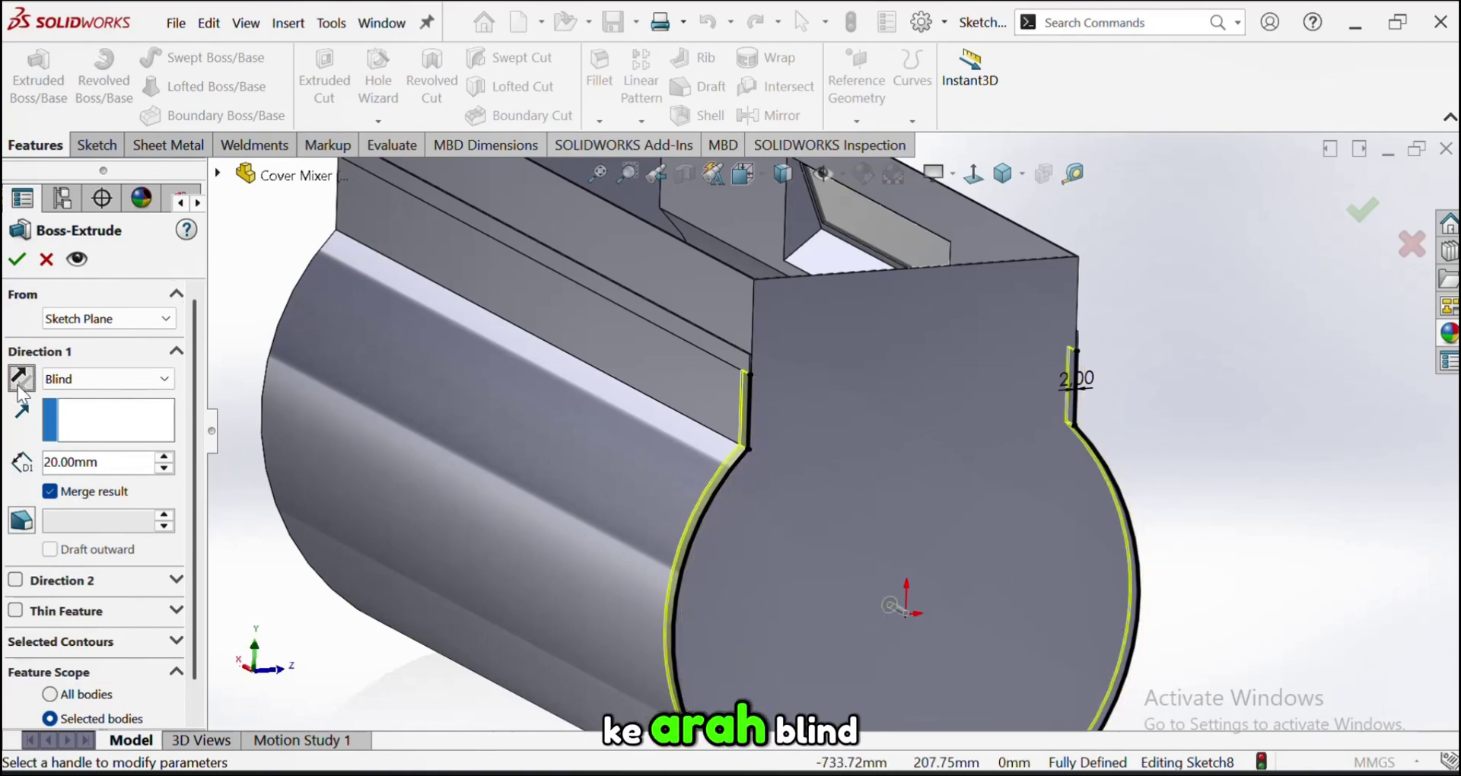
pyautogui.click(50, 491)
pyautogui.click(17, 258)
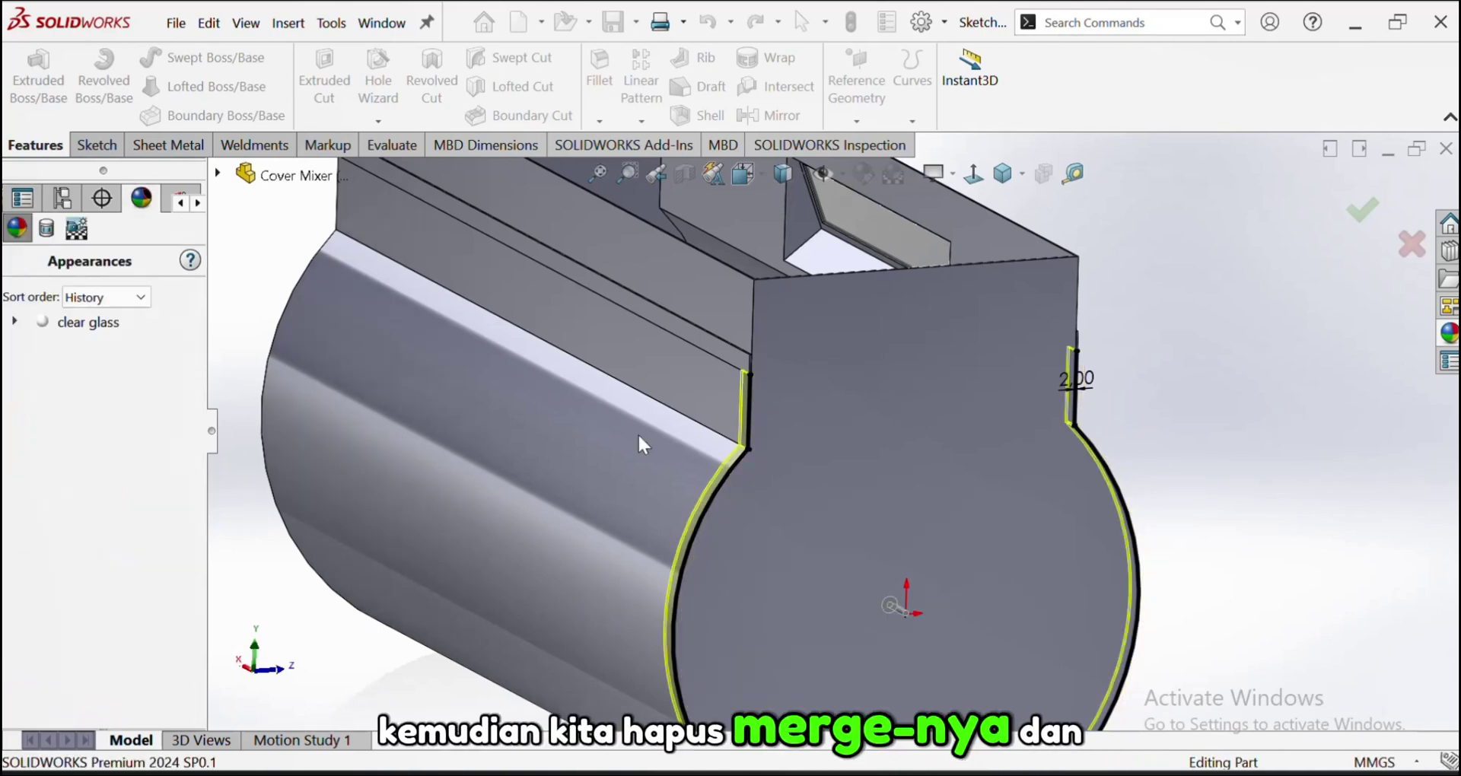
# Start a sketch on the small triangular side face of the window housing nearest the new end strip
pyautogui.moveTo(637, 432); pyautogui.dragTo(775, 516, button='middle')
pyautogui.scroll(-3, 1020, 414)
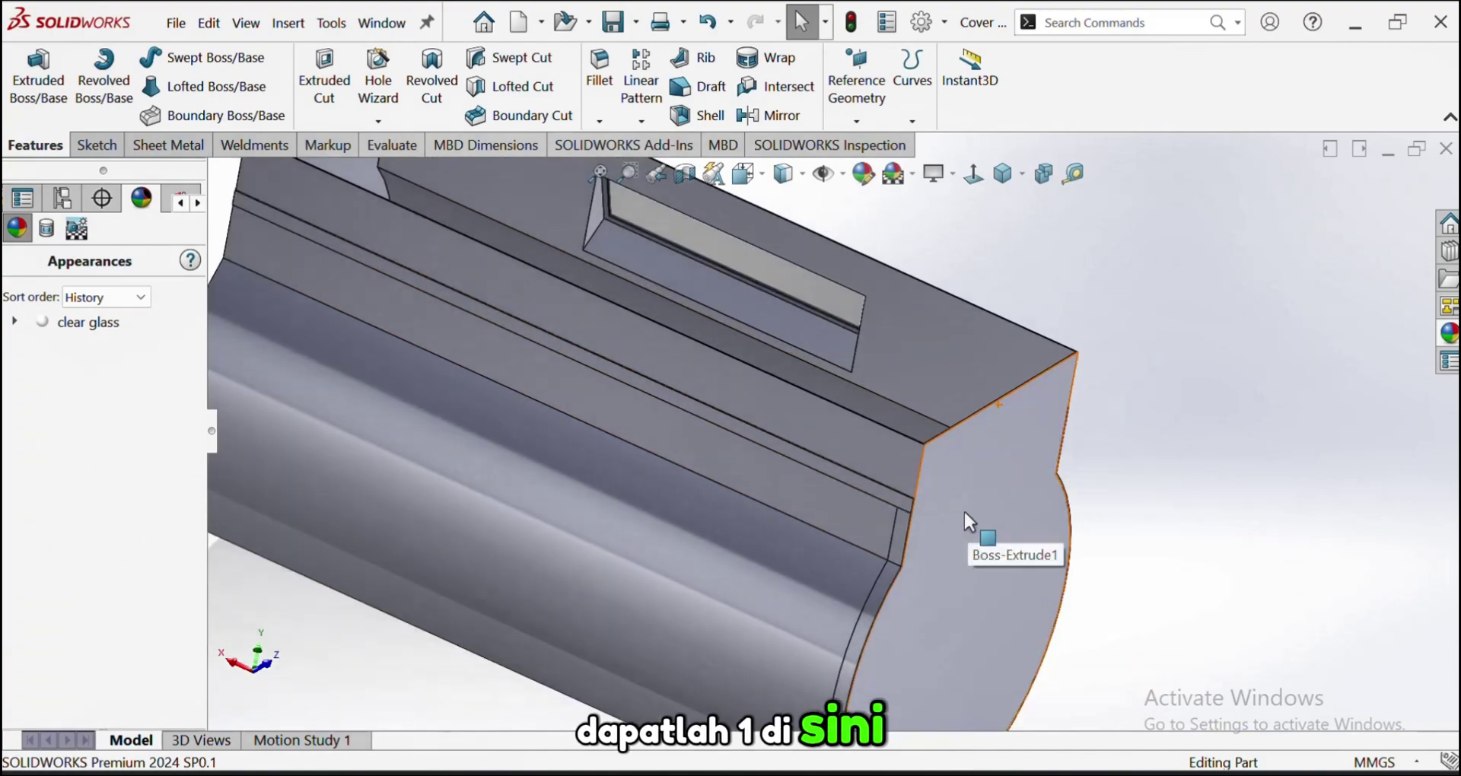
pyautogui.moveTo(963, 512); pyautogui.dragTo(689, 524, button='middle')
pyautogui.scroll(2, 904, 534)
pyautogui.scroll(-2, 907, 513)
pyautogui.scroll(1, 1071, 407)
pyautogui.scroll(-3, 1096, 365)
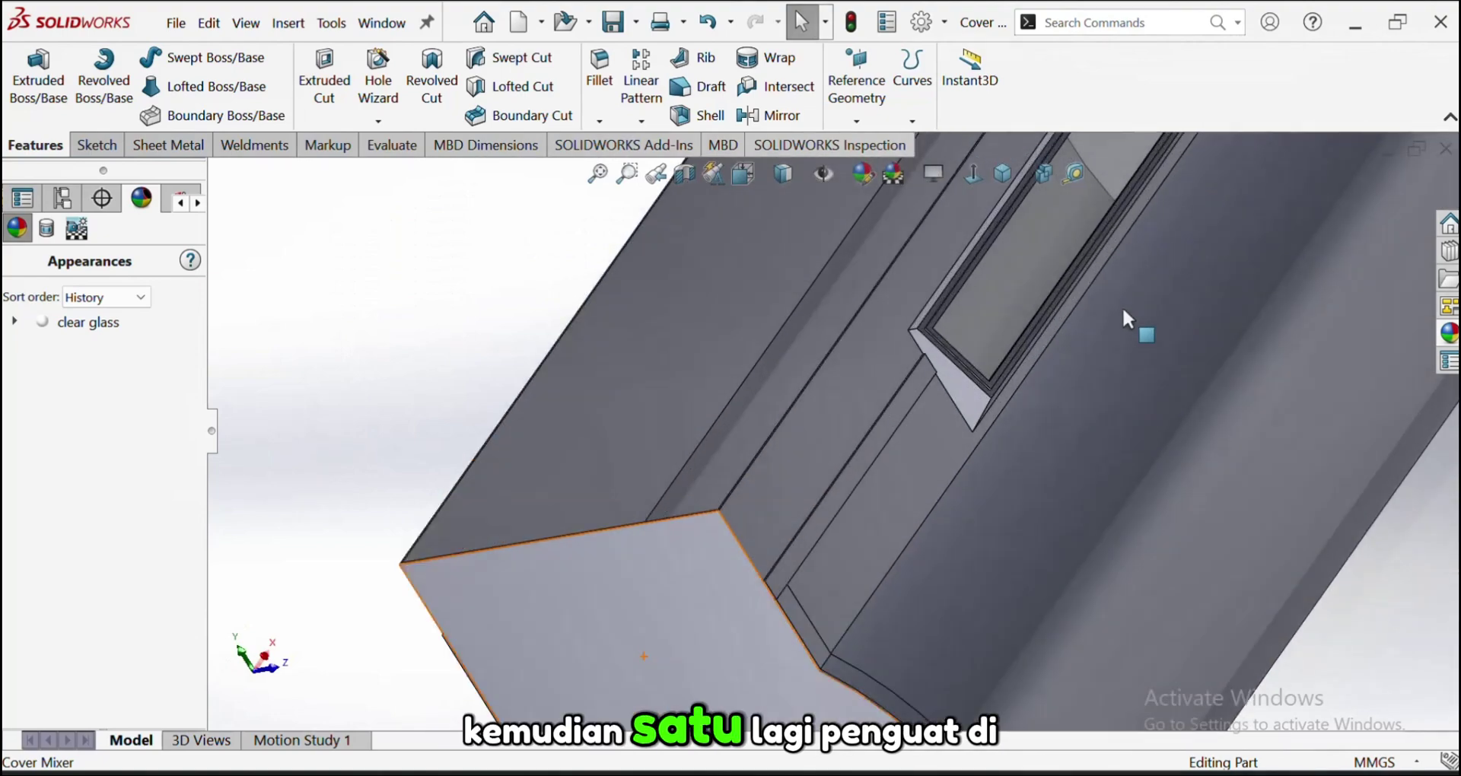
pyautogui.moveTo(1123, 310); pyautogui.dragTo(917, 428, button='middle')
pyautogui.click(921, 427)
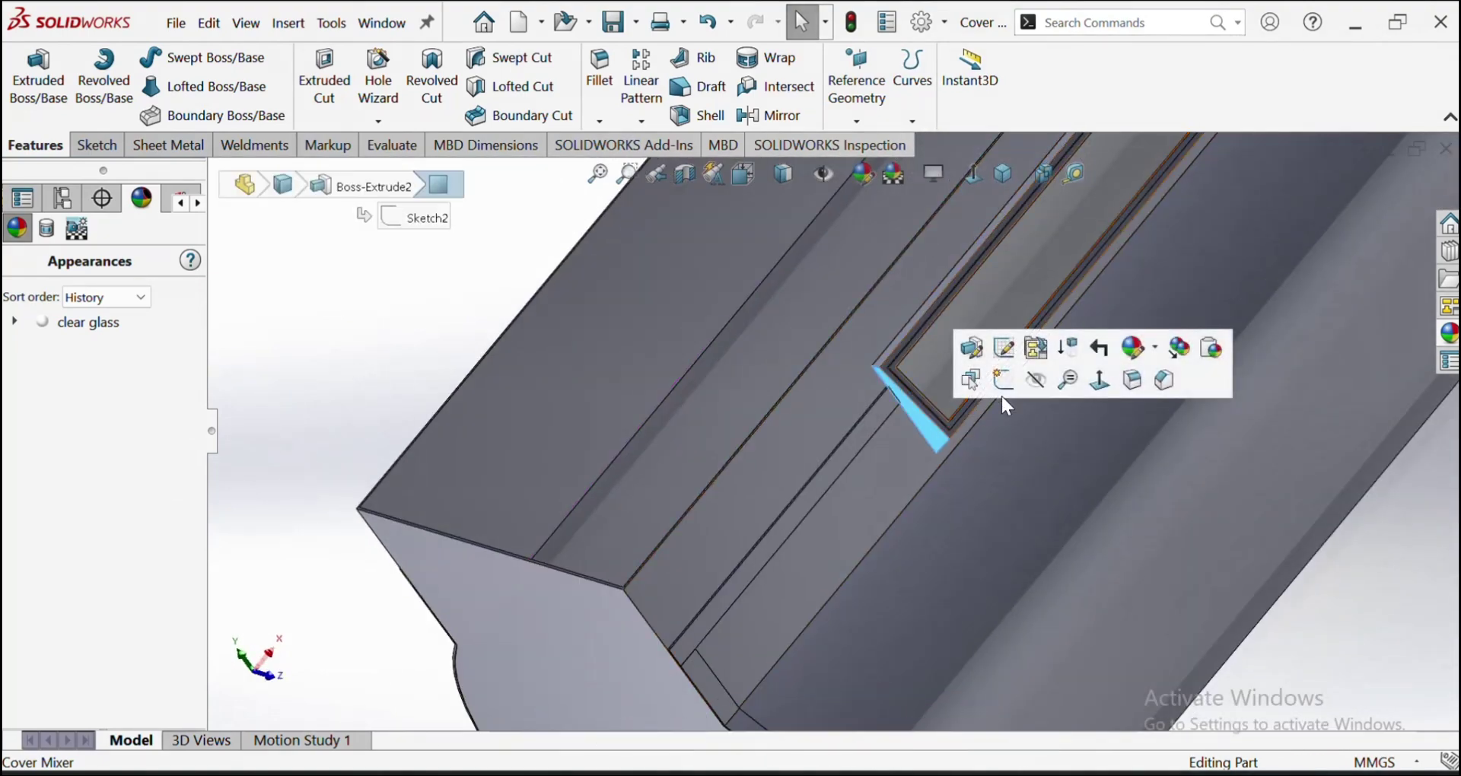
pyautogui.scroll(2, 950, 423)
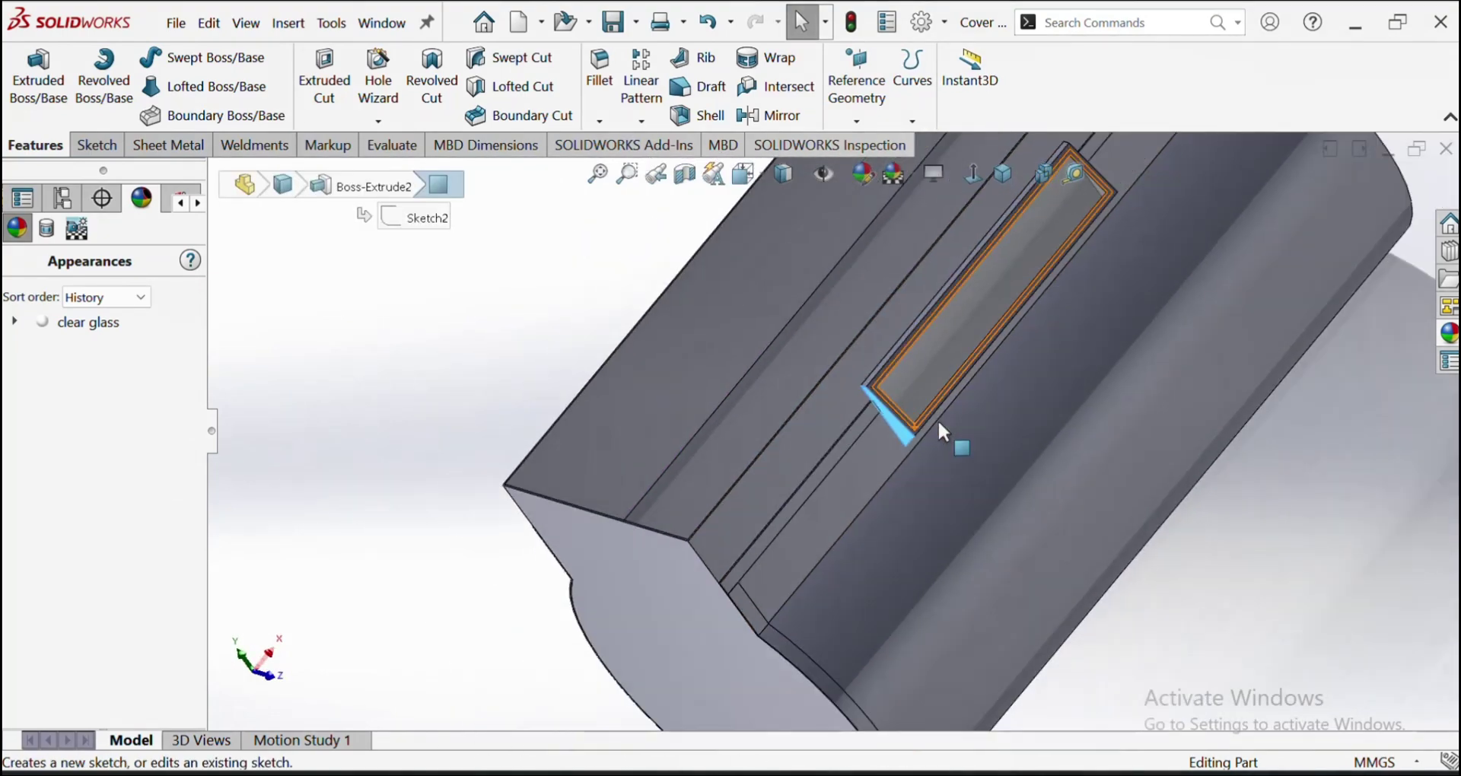
pyautogui.moveTo(939, 422)
pyautogui.mouseDown(button='middle')
pyautogui.moveTo(858, 382)
pyautogui.moveTo(955, 434)
pyautogui.mouseUp(button='middle')
pyautogui.scroll(-2, 956, 418)
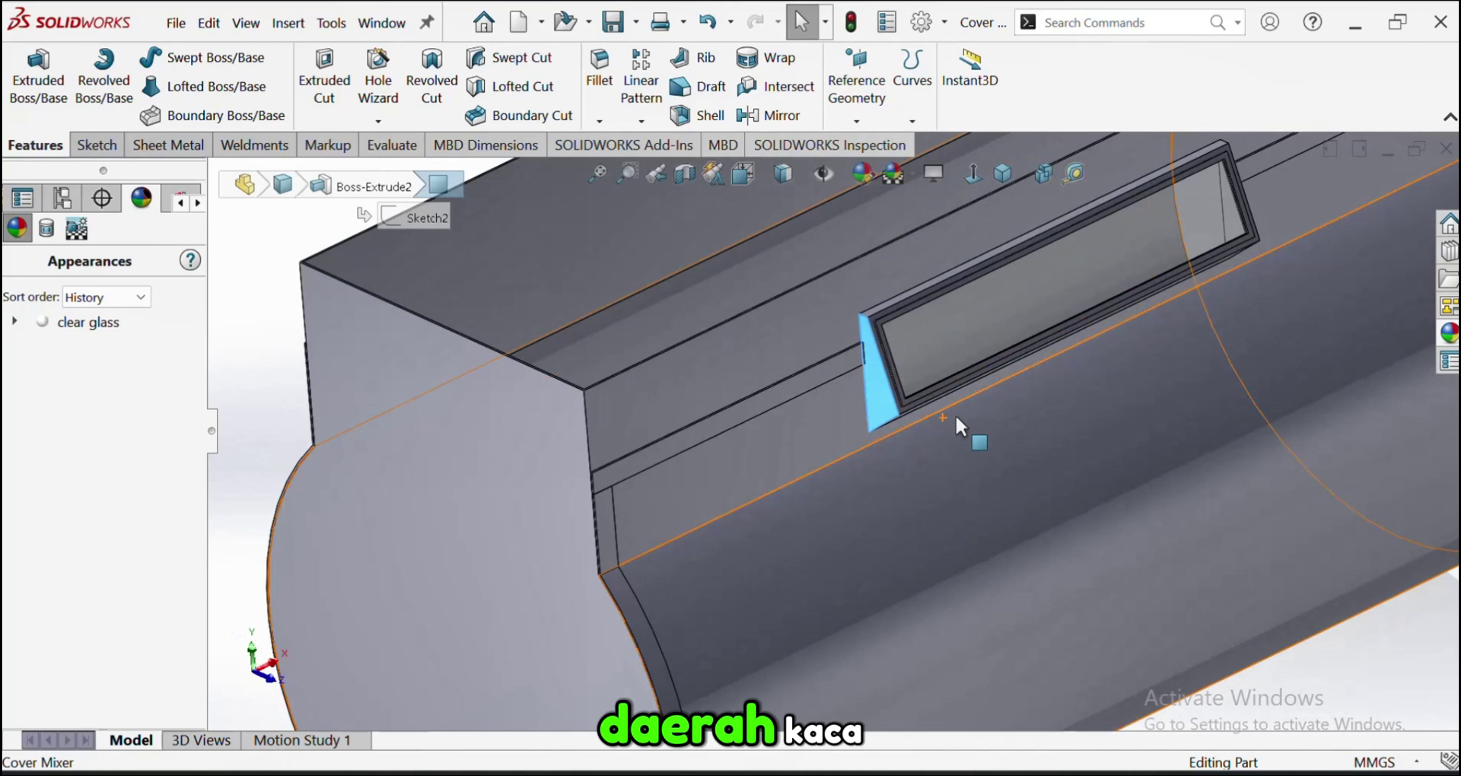
pyautogui.rightClick(885, 406)
pyautogui.click(931, 301)
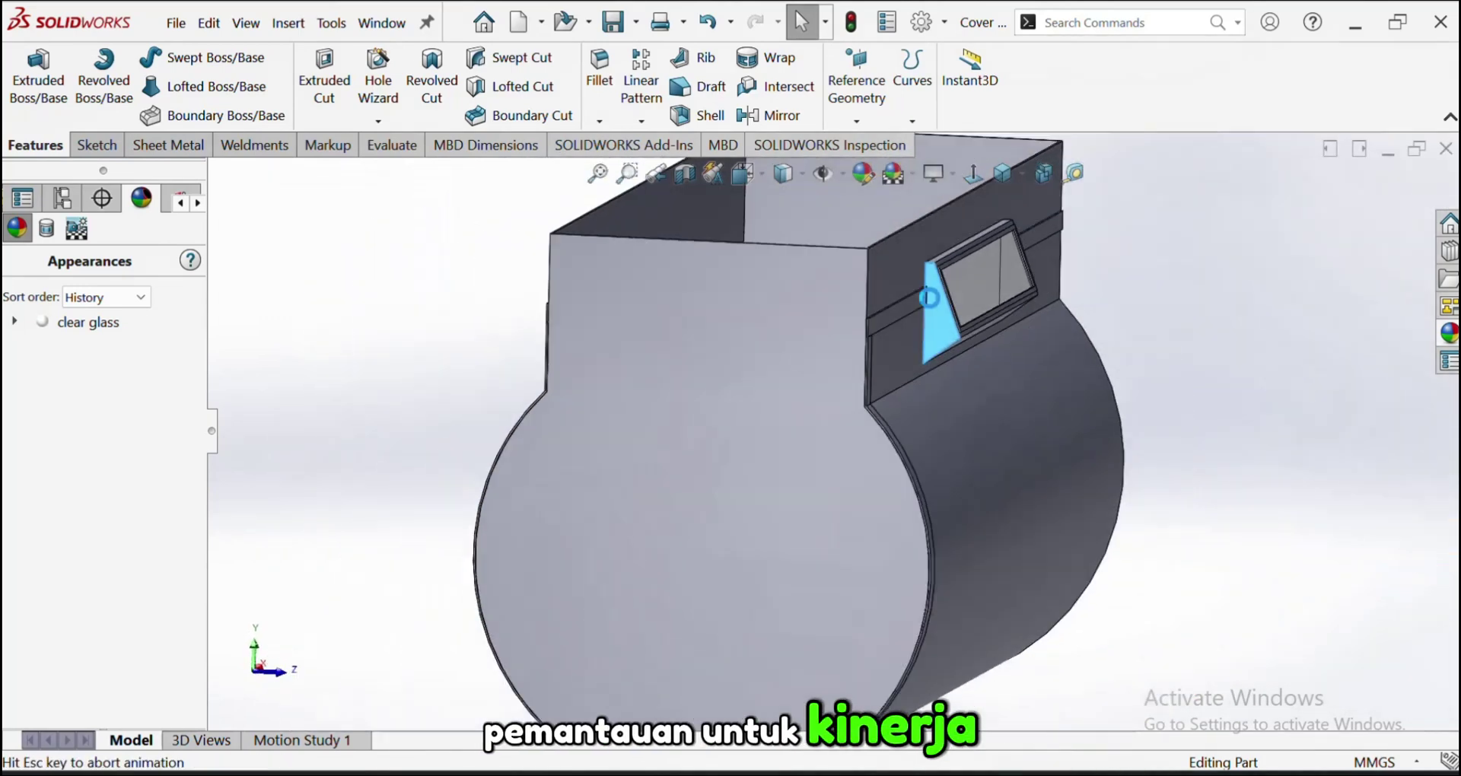
# Convert all entities of the end strip's profile, Sketch8, into the new sketch beside the window
pyautogui.click(180, 203)
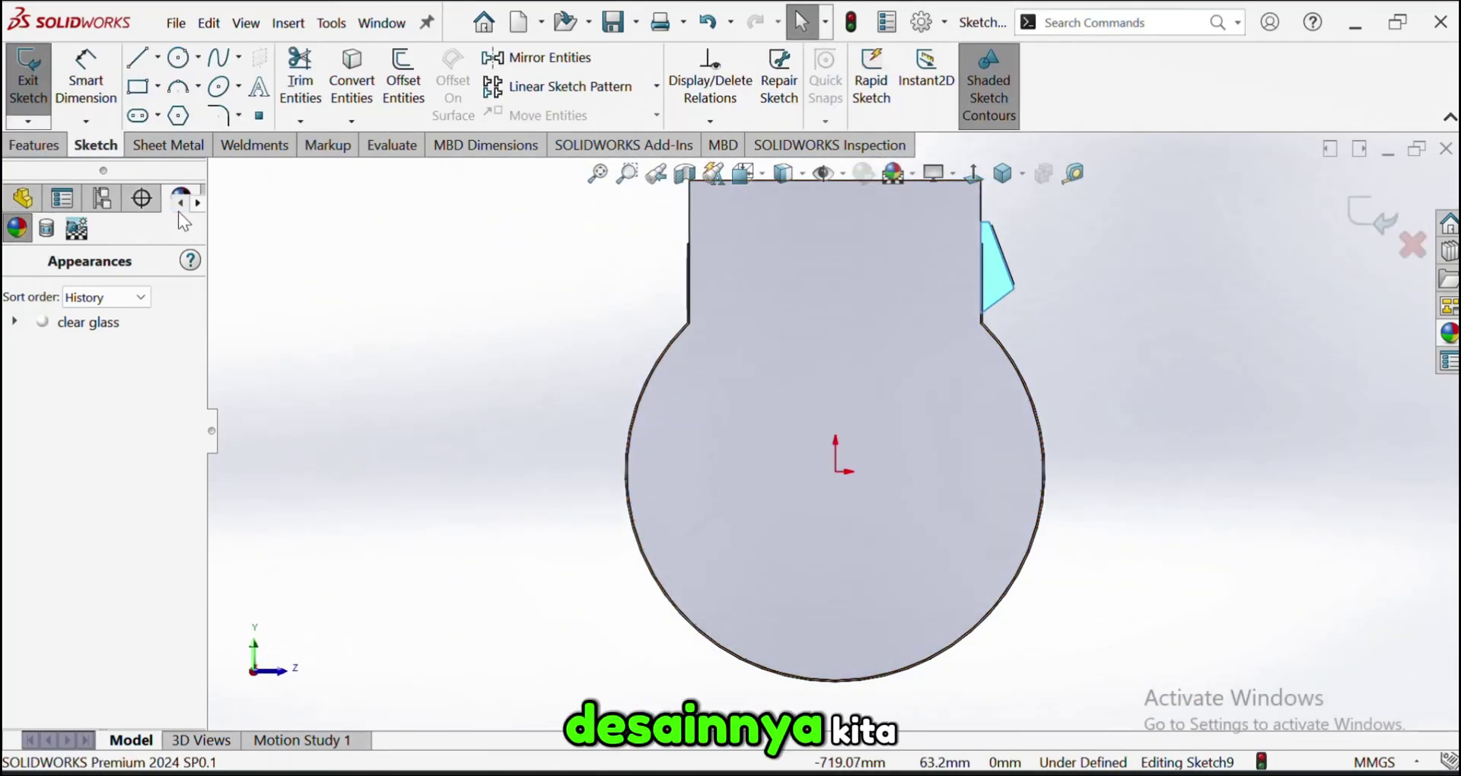
pyautogui.click(23, 198)
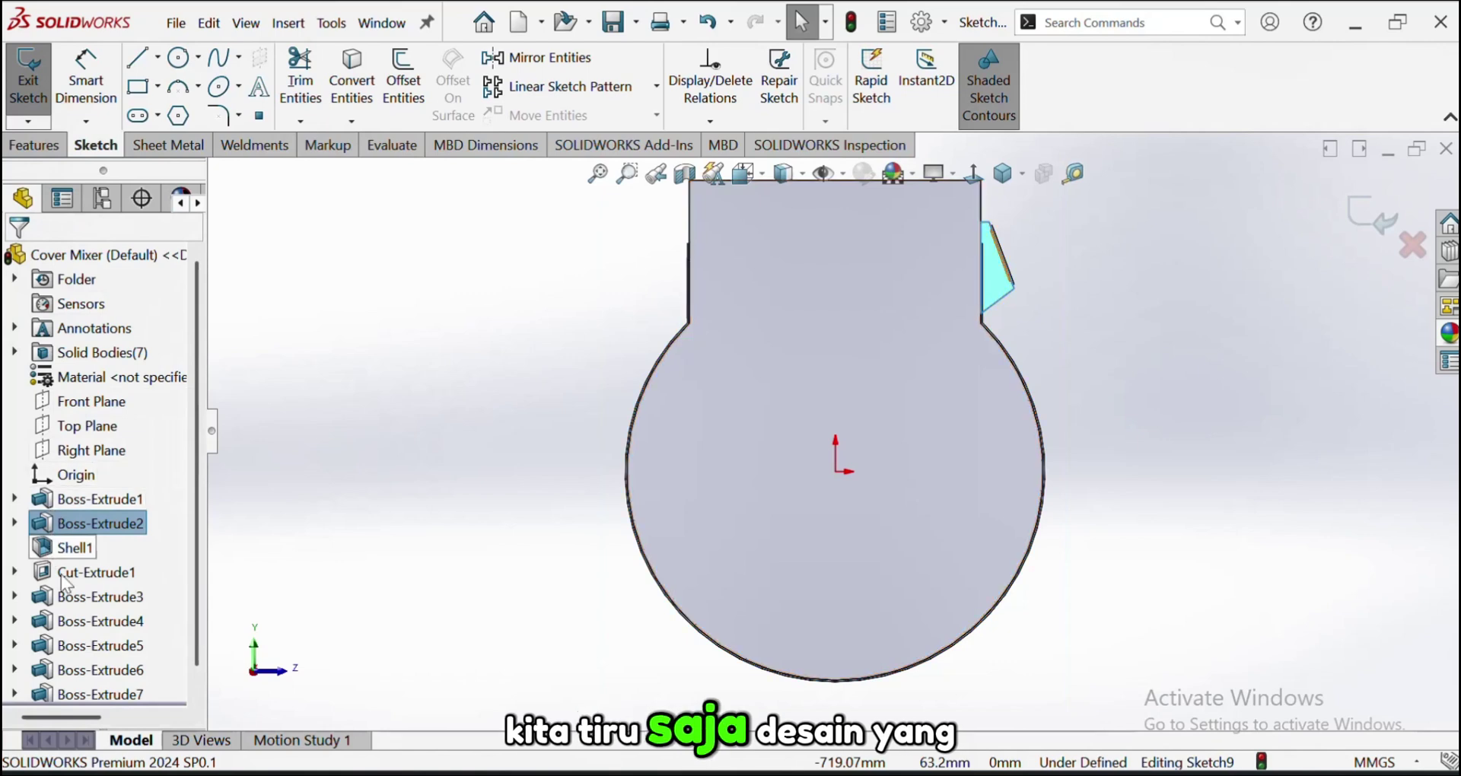
pyautogui.scroll(-1, 64, 593)
pyautogui.click(15, 670)
pyautogui.scroll(-1, 27, 675)
pyautogui.moveTo(708, 426); pyautogui.dragTo(811, 455, button='middle')
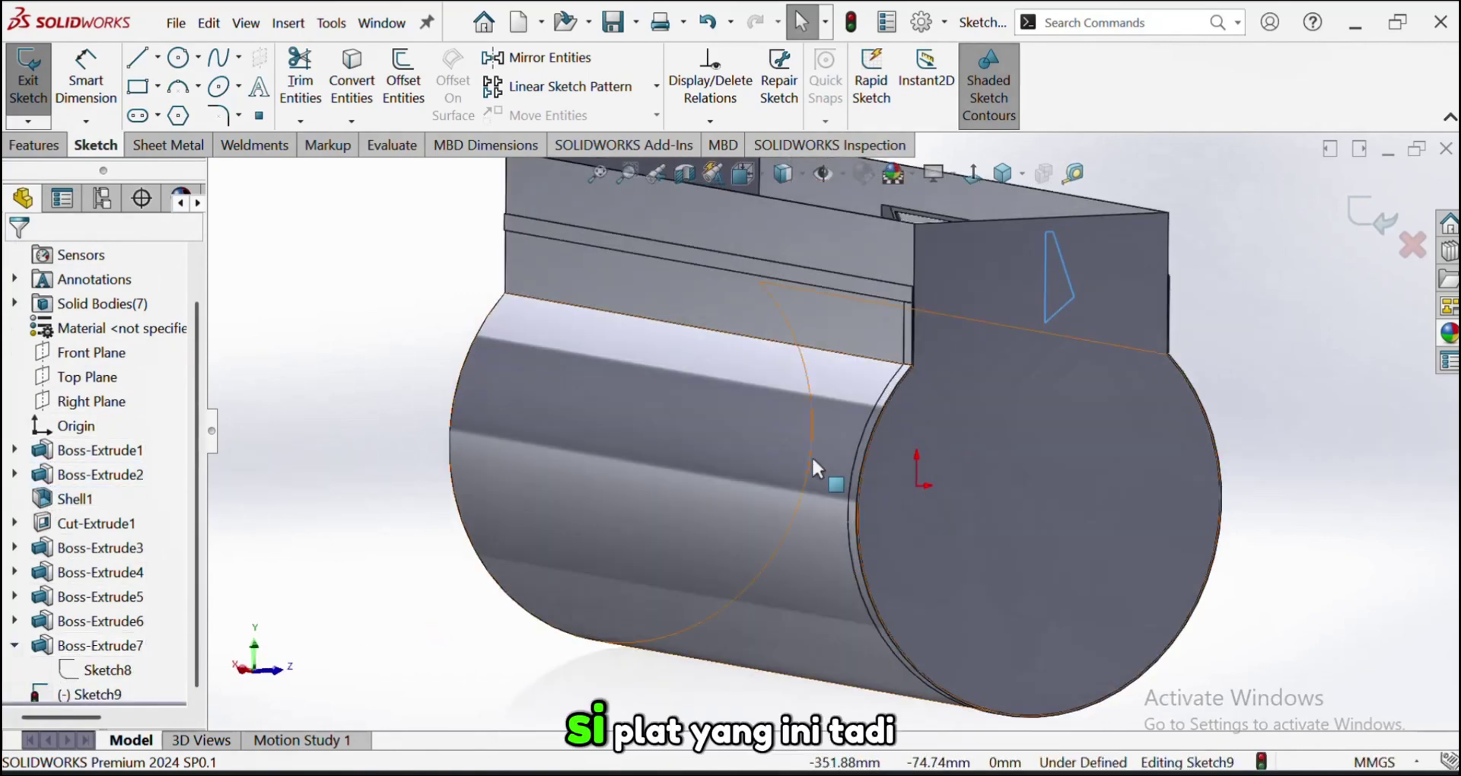
pyautogui.click(95, 671)
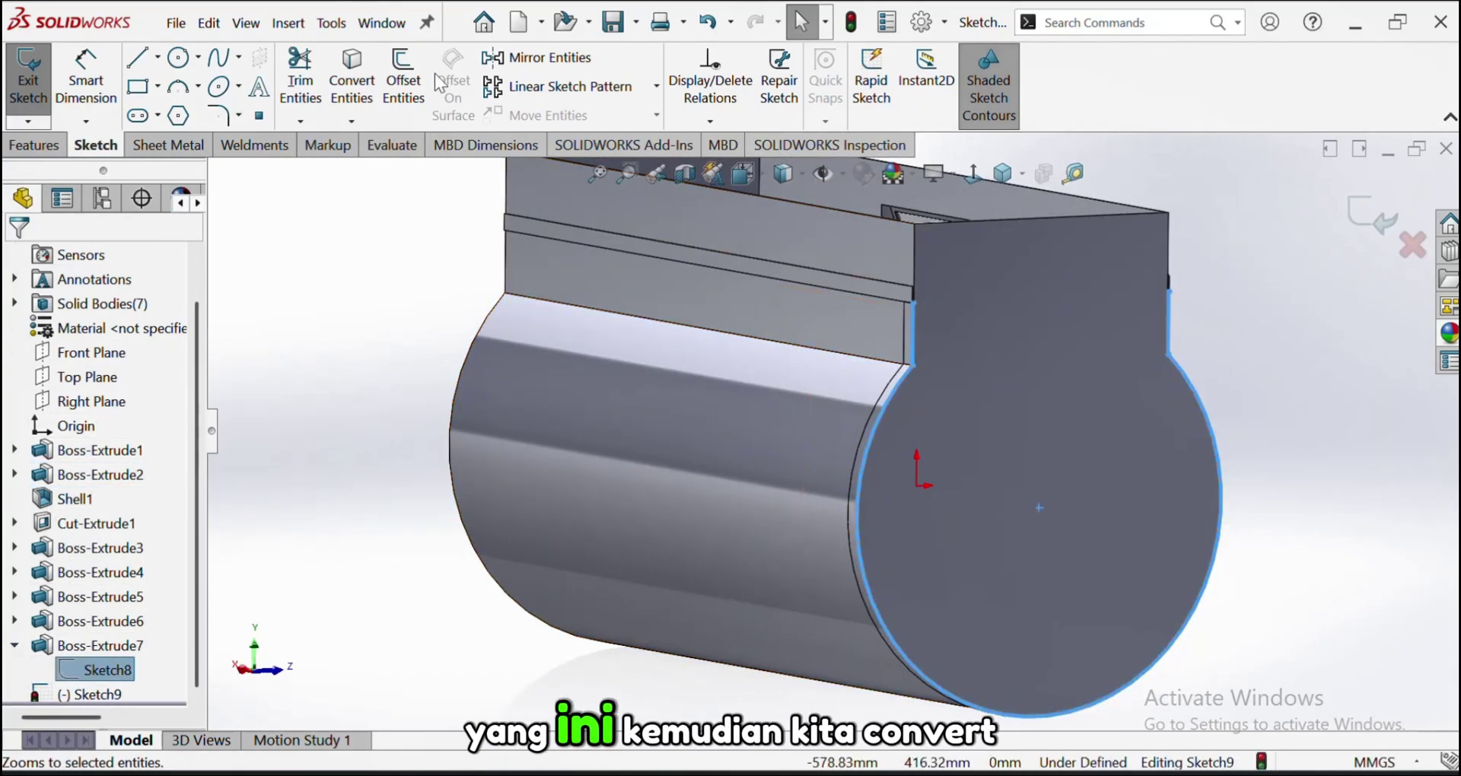
pyautogui.click(354, 90)
# Extrude the converted profile 20 mm in the reversed direction, toward the window, without merging the result
pyautogui.moveTo(1012, 396); pyautogui.dragTo(891, 487, button='middle')
pyautogui.click(50, 150)
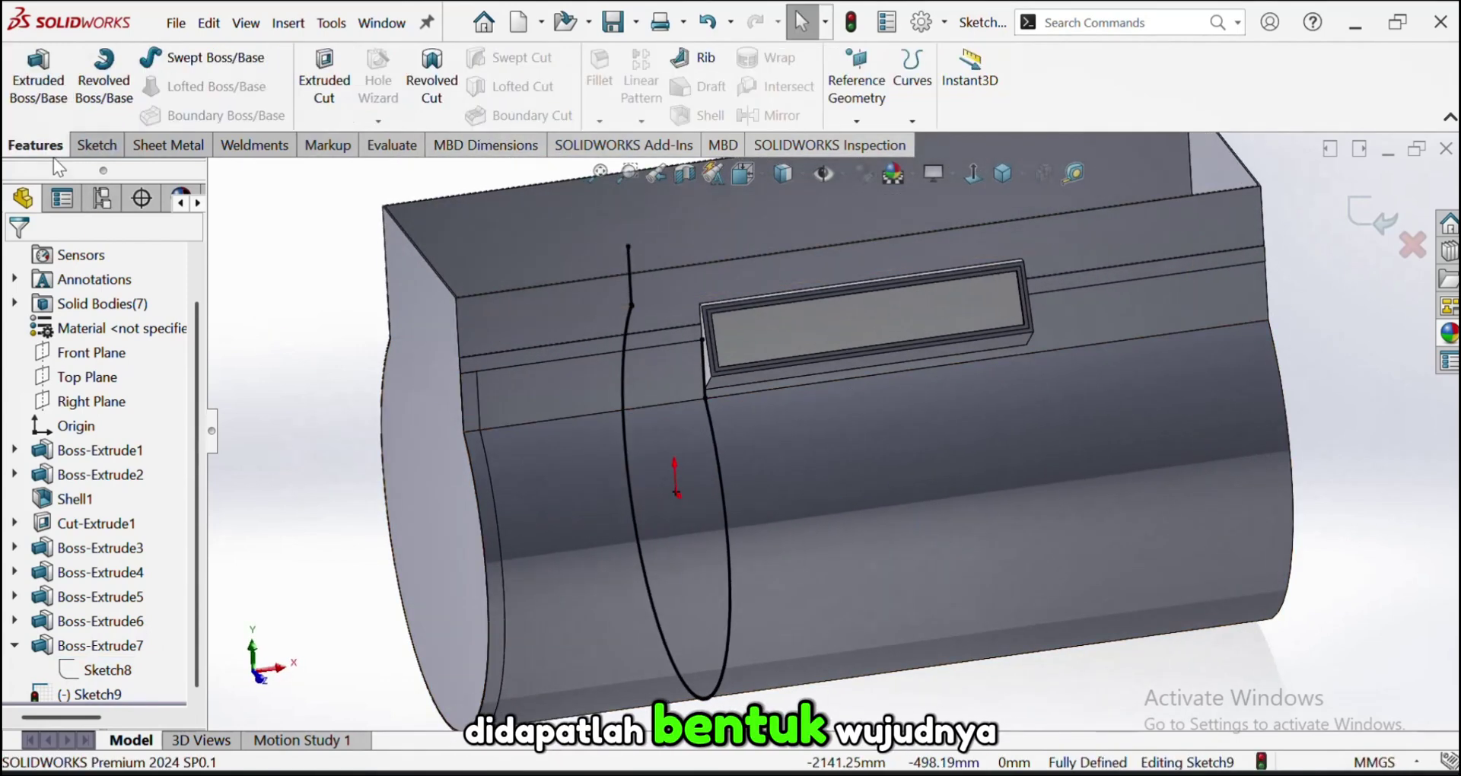
pyautogui.click(34, 76)
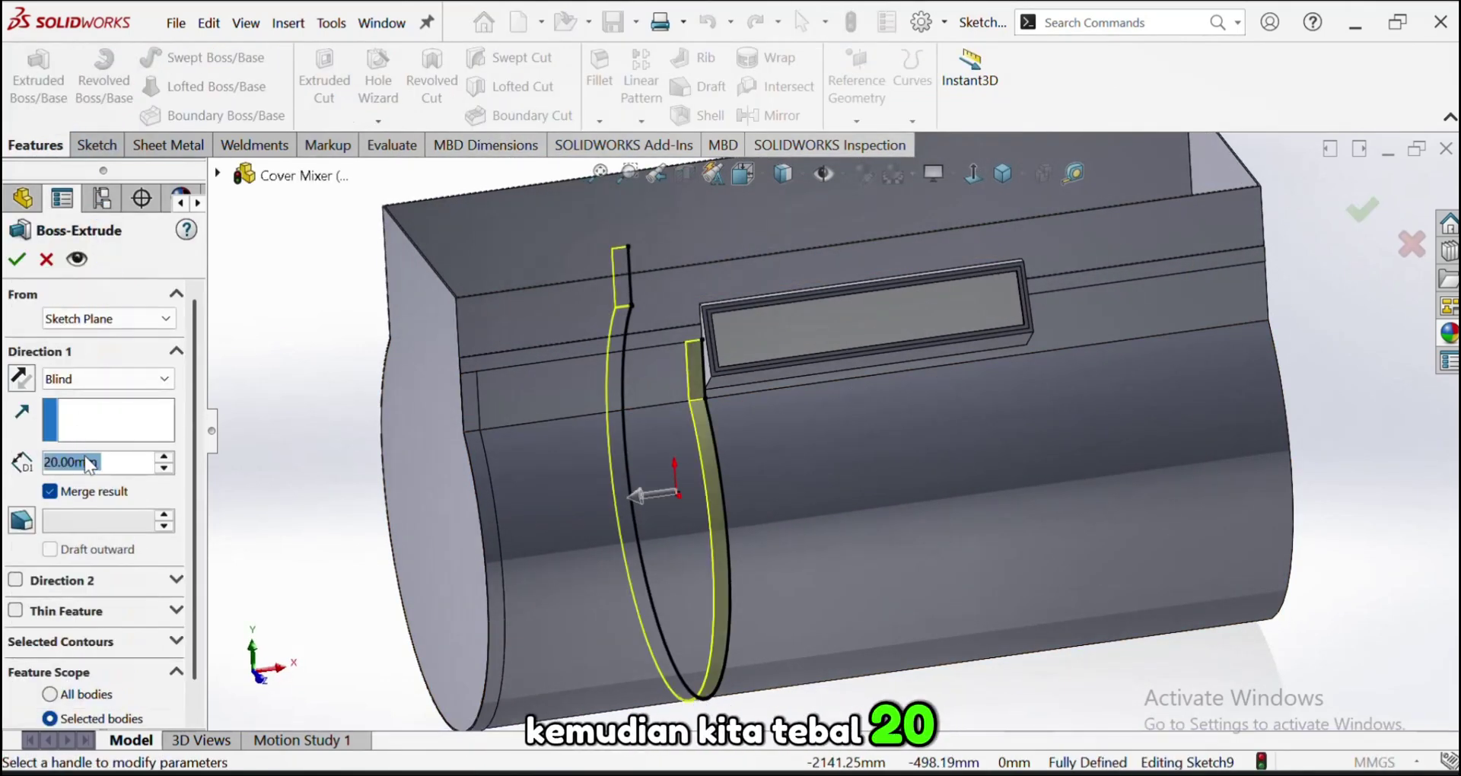
pyautogui.click(84, 493)
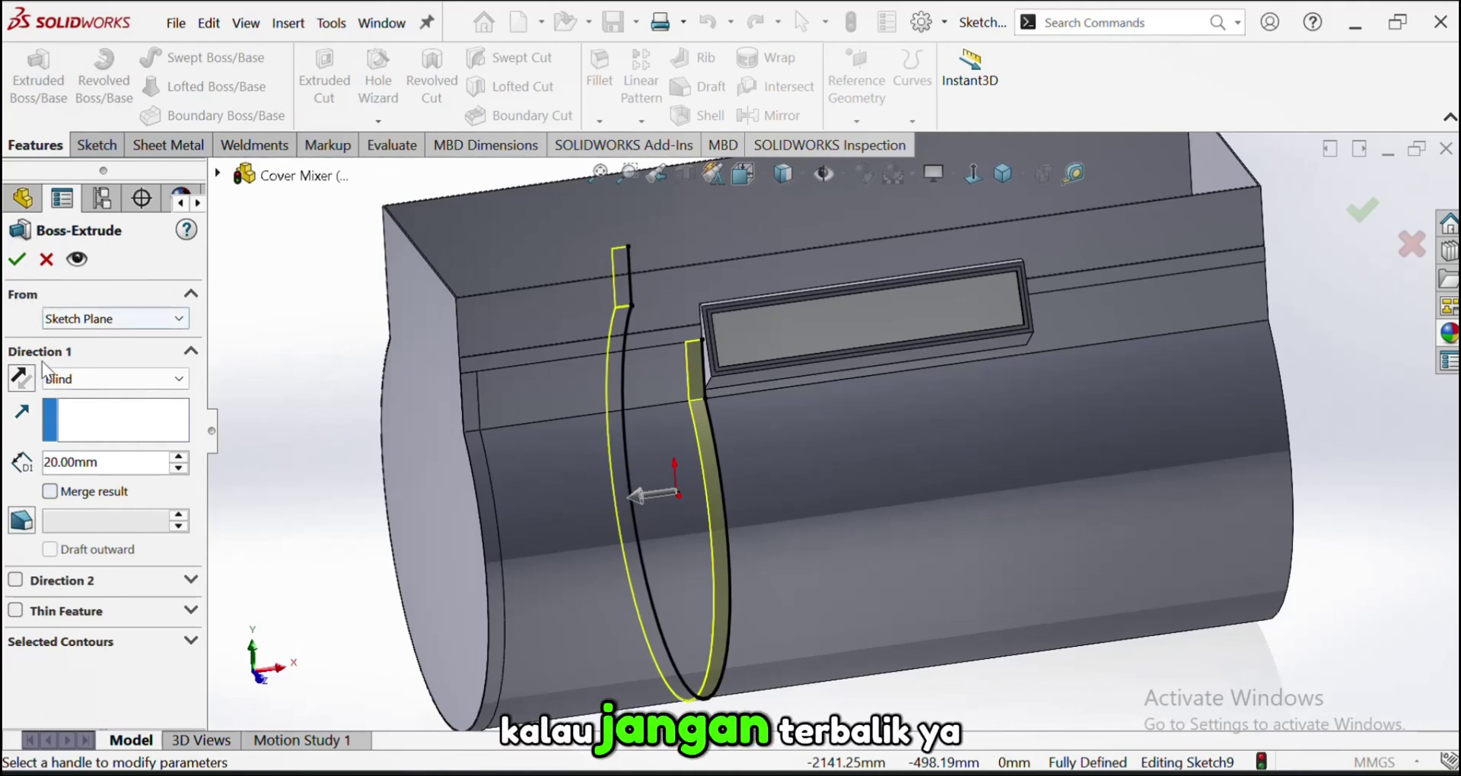
pyautogui.click(19, 386)
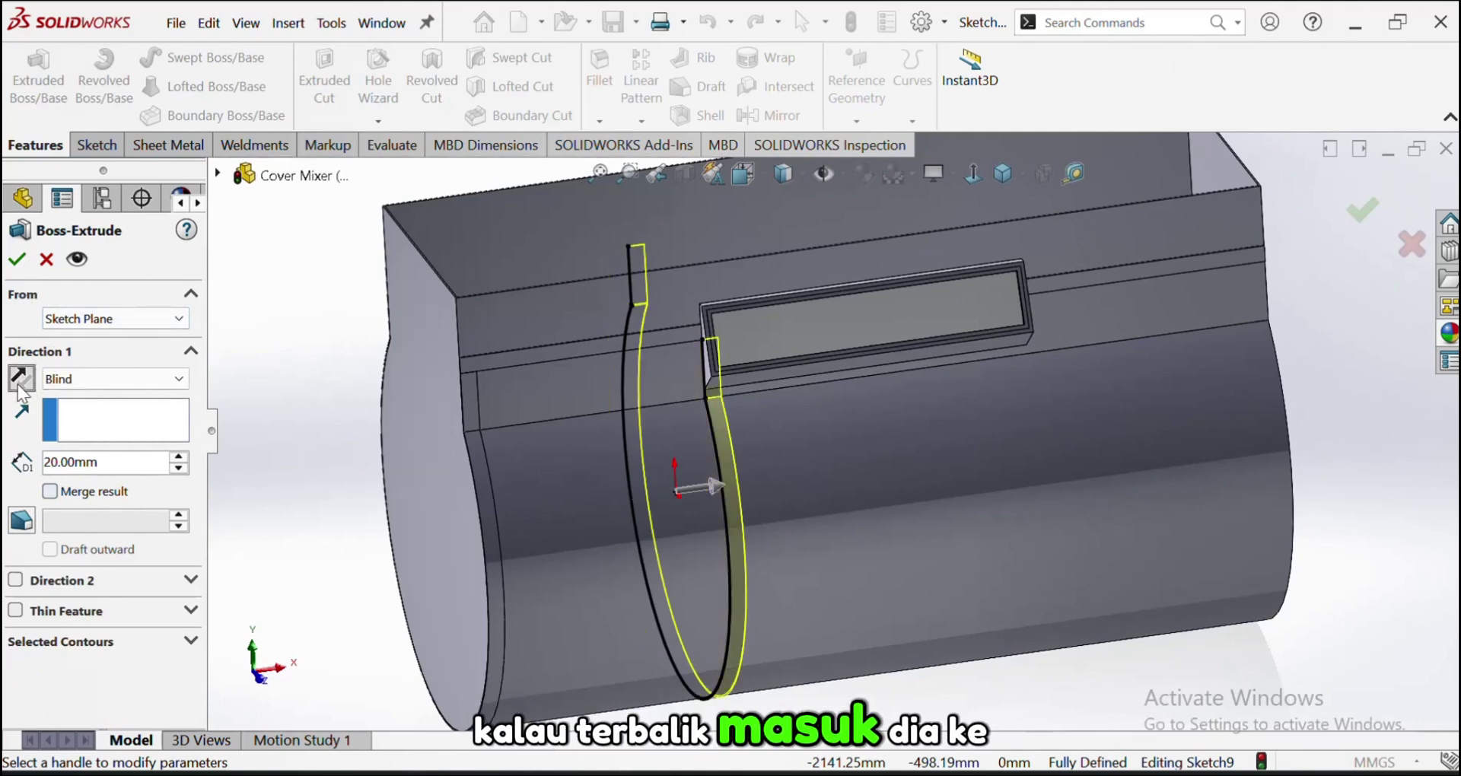
pyautogui.click(16, 259)
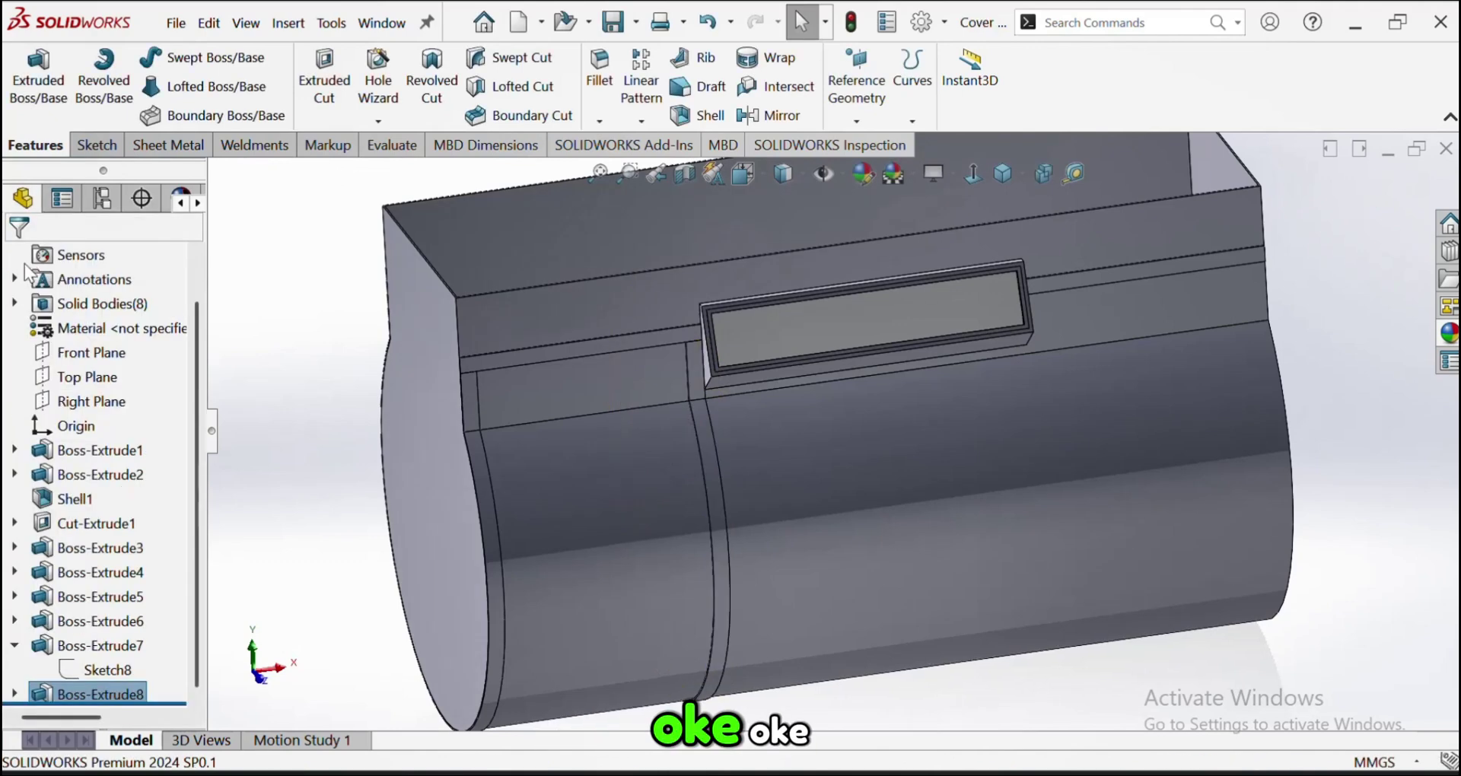
pyautogui.click(358, 500)
pyautogui.moveTo(358, 501); pyautogui.dragTo(555, 513, button='middle')
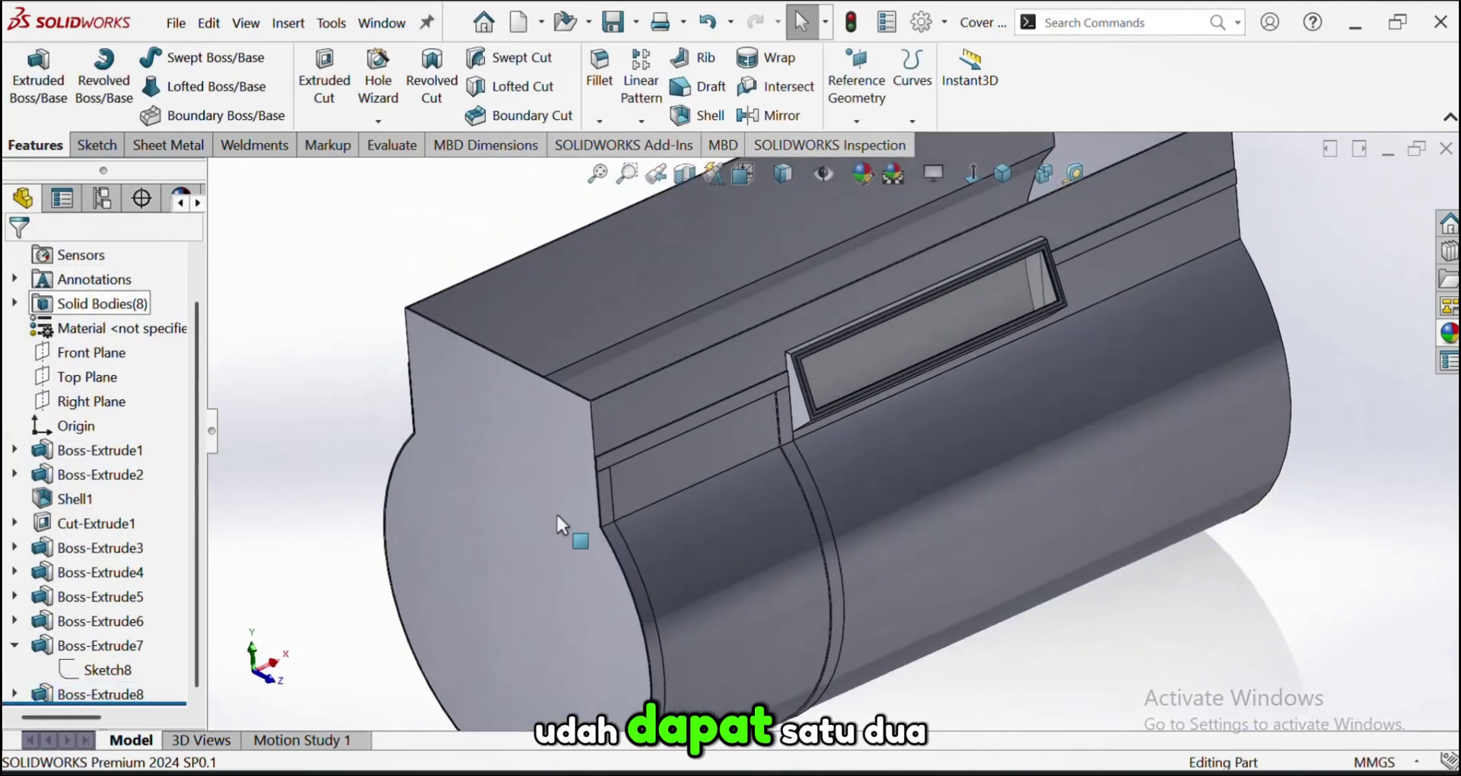
# Start a Mirror of bodies with the Right Plane as the mirror plane
pyautogui.click(792, 123)
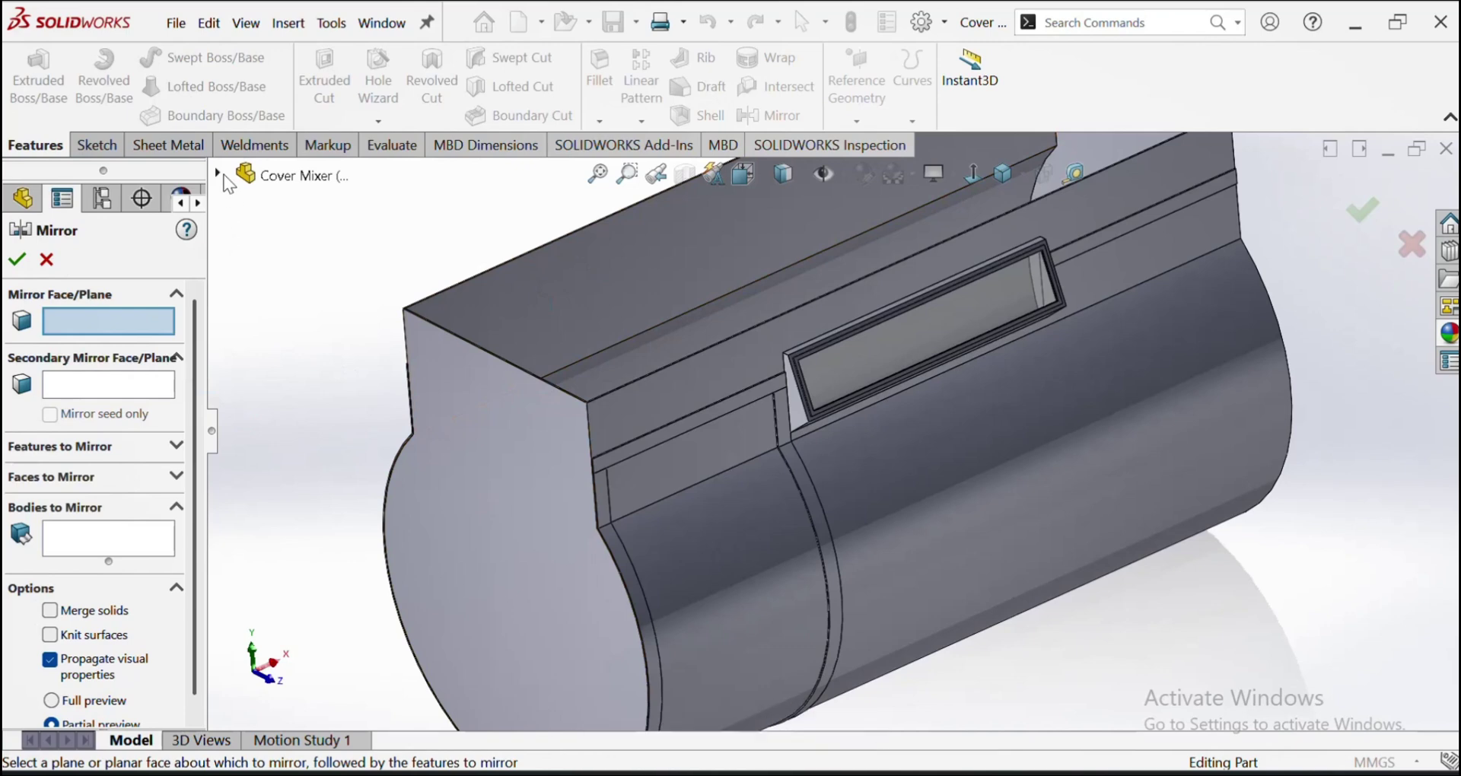
pyautogui.click(218, 173)
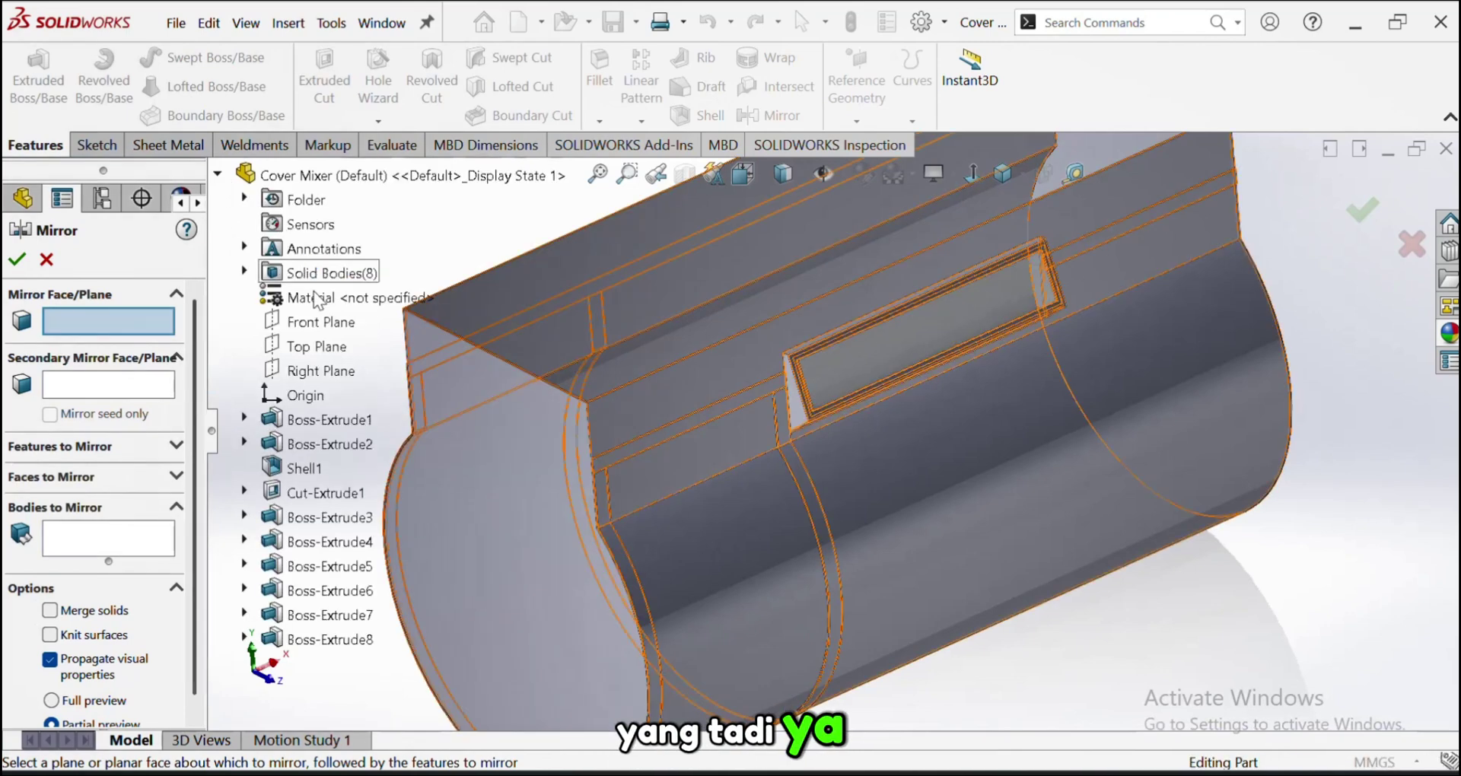
pyautogui.click(314, 371)
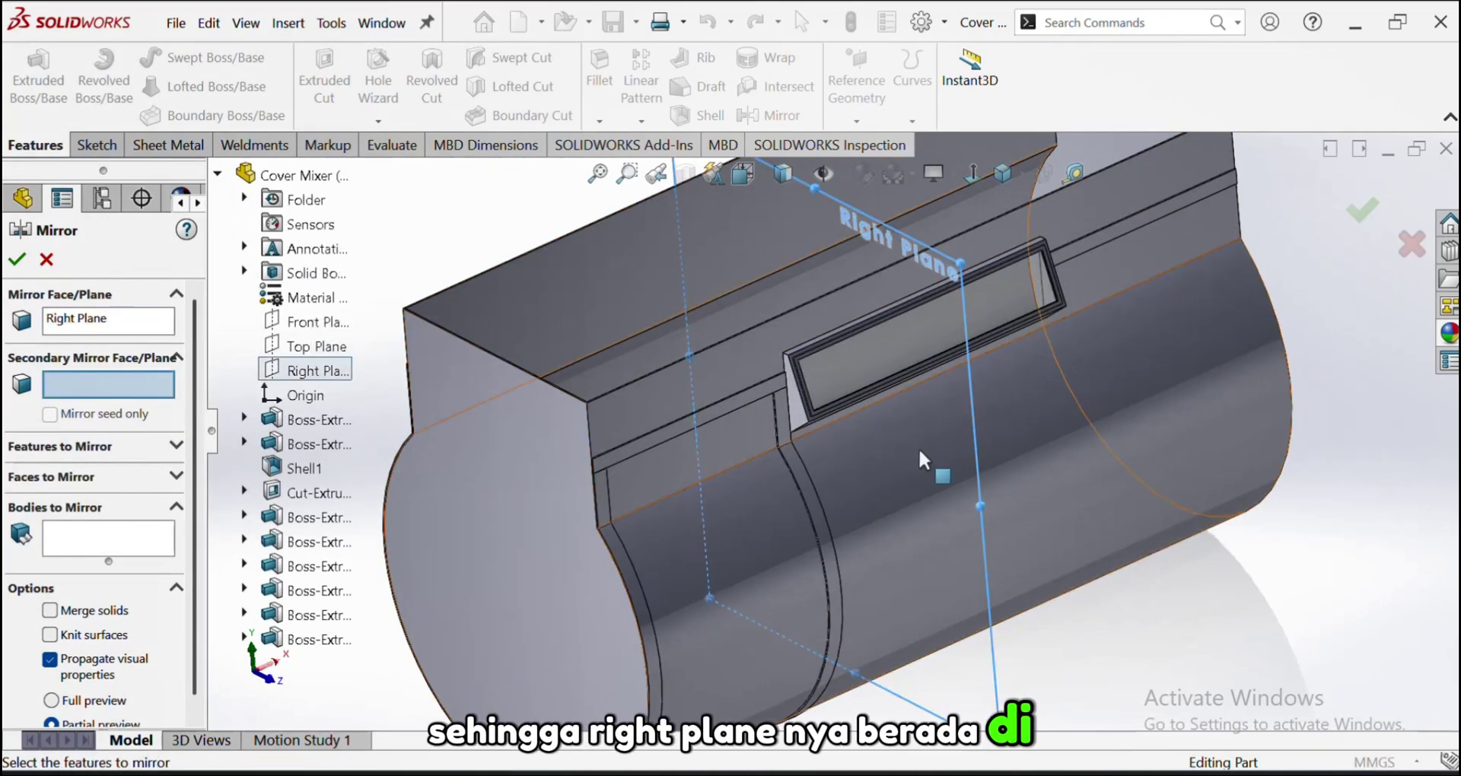
pyautogui.click(153, 536)
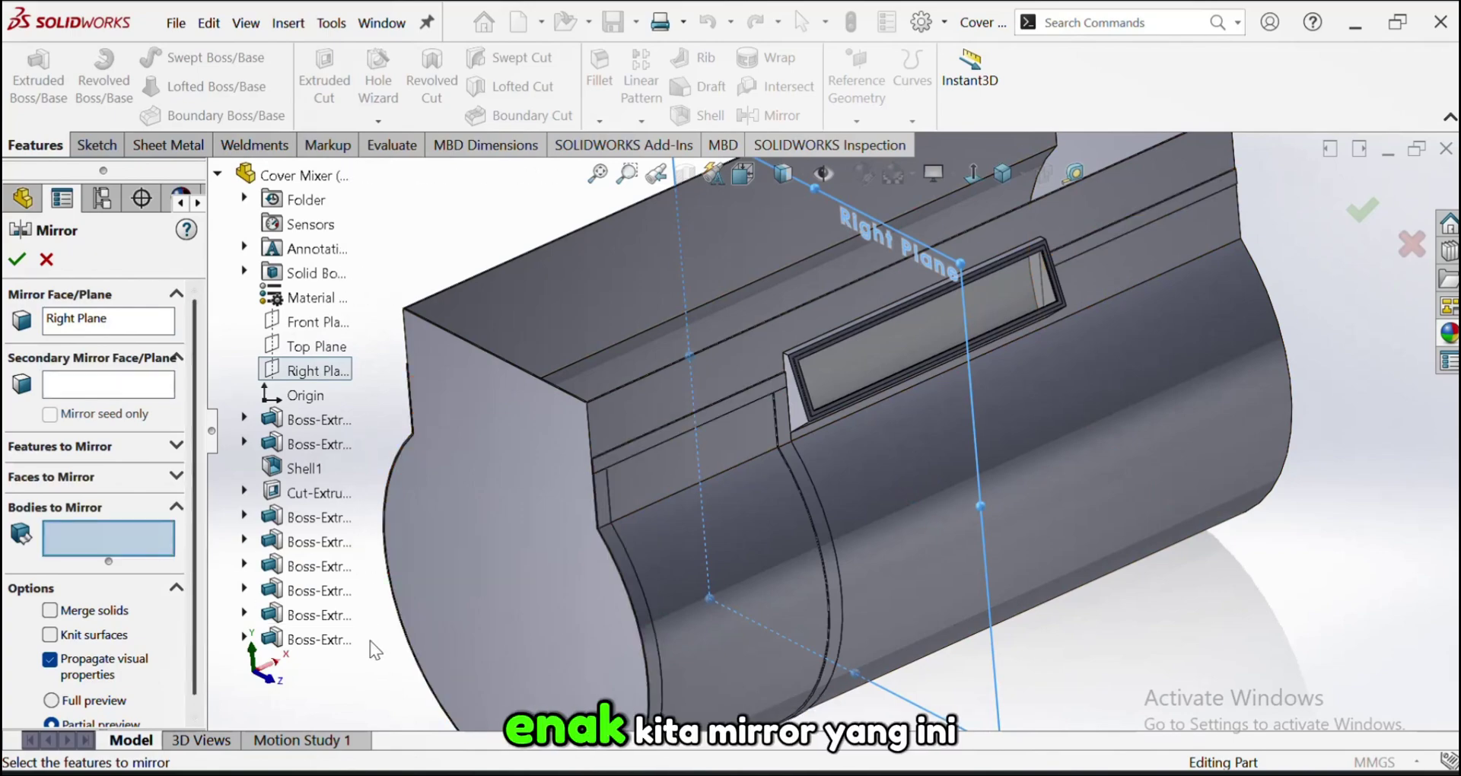
pyautogui.click(614, 541)
pyautogui.click(811, 495)
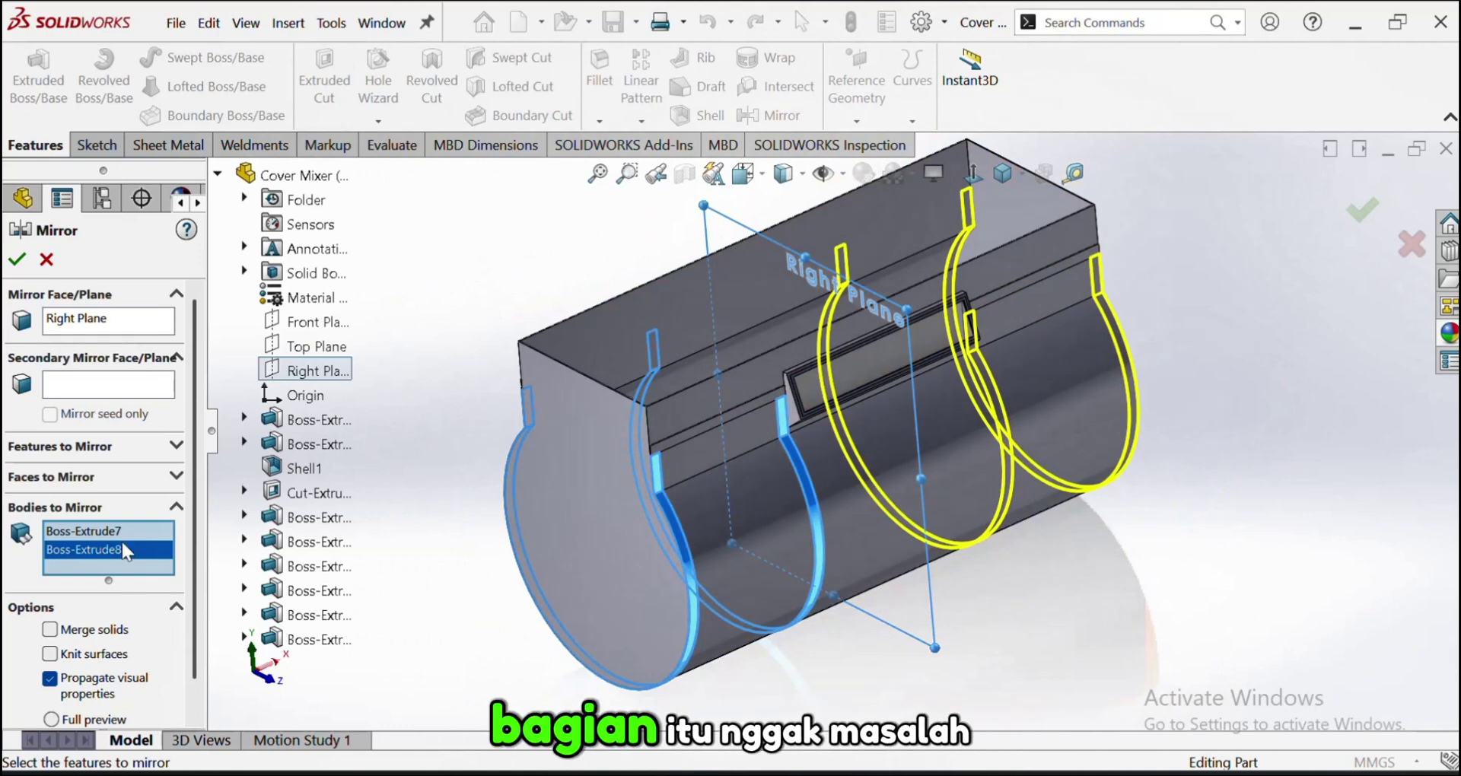
pyautogui.rightClick(152, 565)
pyautogui.click(152, 563)
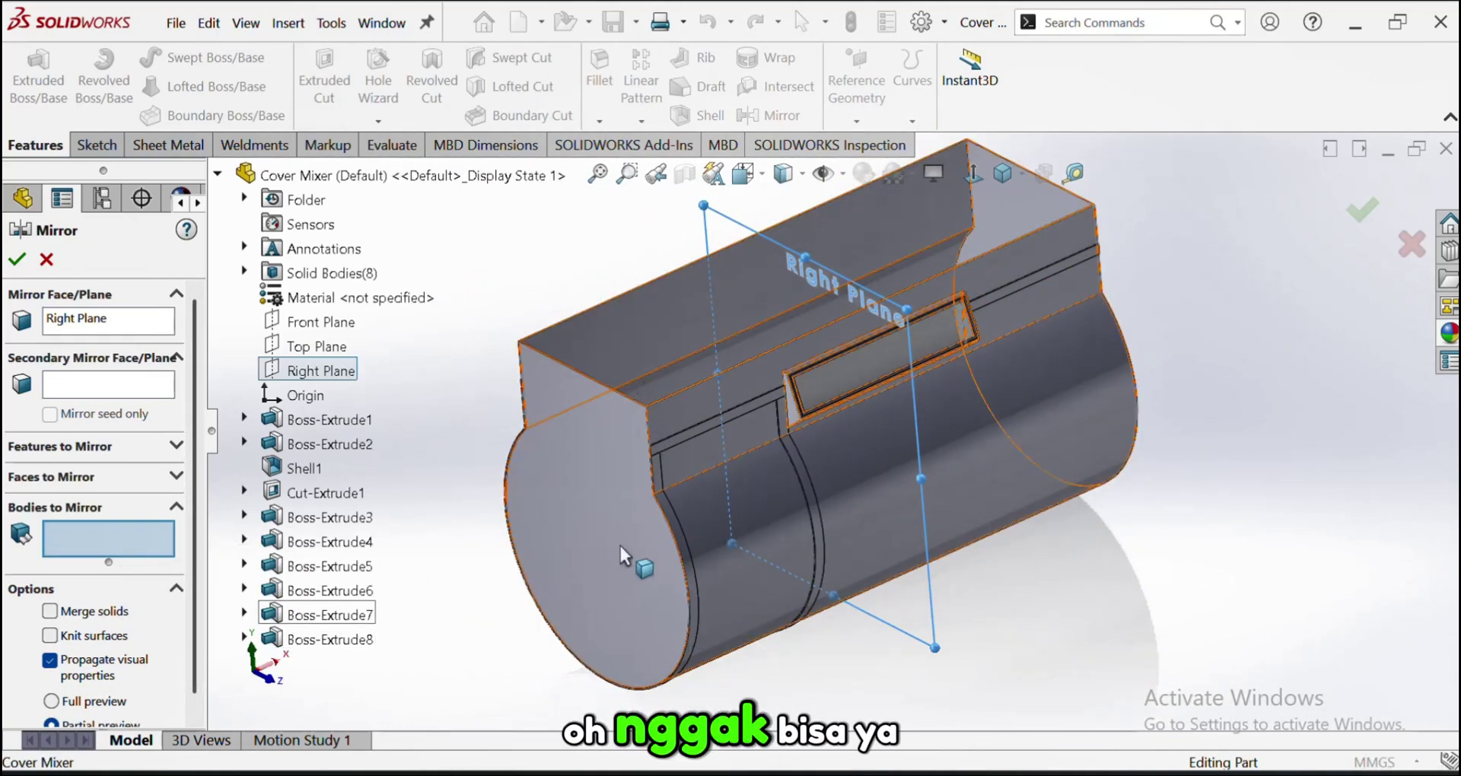
# Select the end strip and the strip beside the window as bodies and mirror them about the Right Plane
pyautogui.click(658, 492)
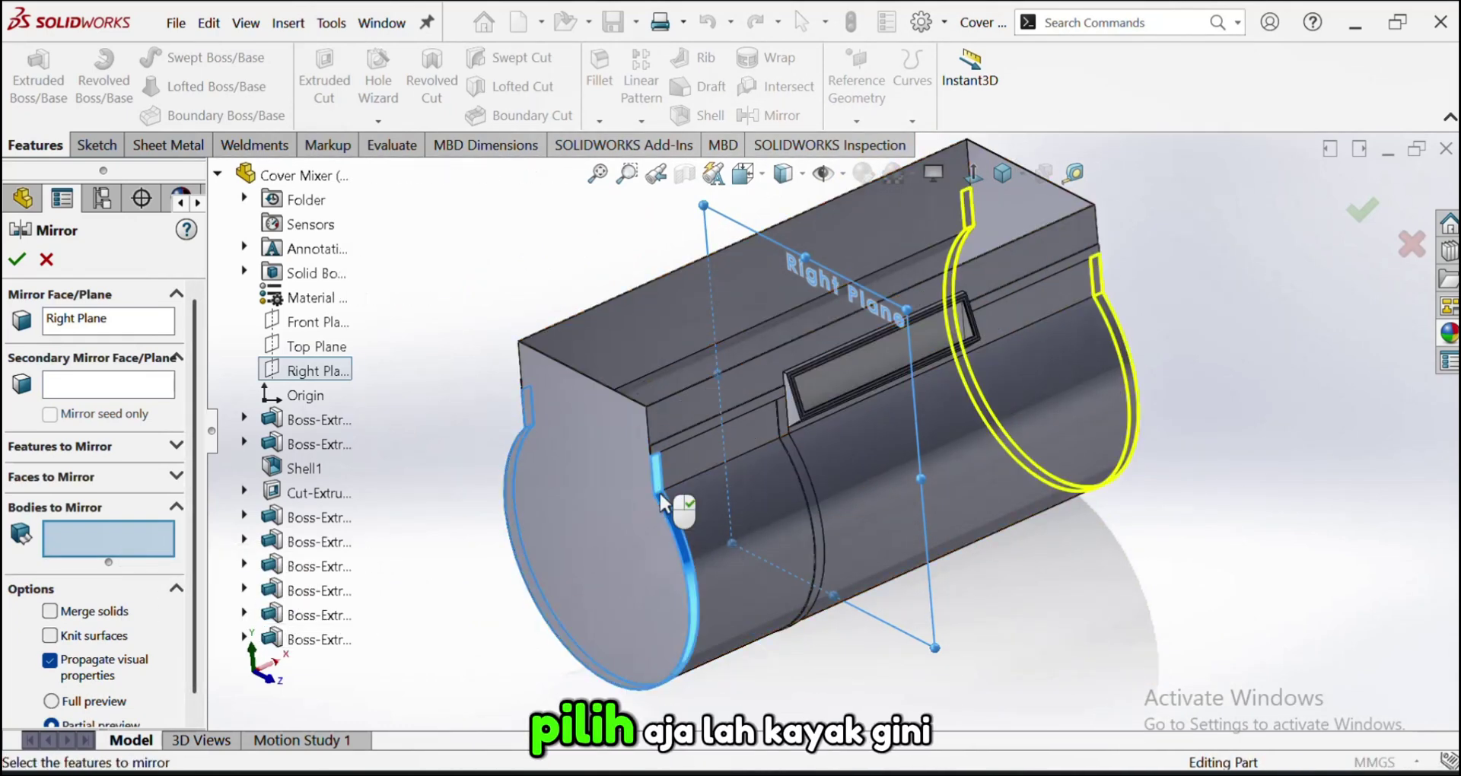
pyautogui.click(793, 444)
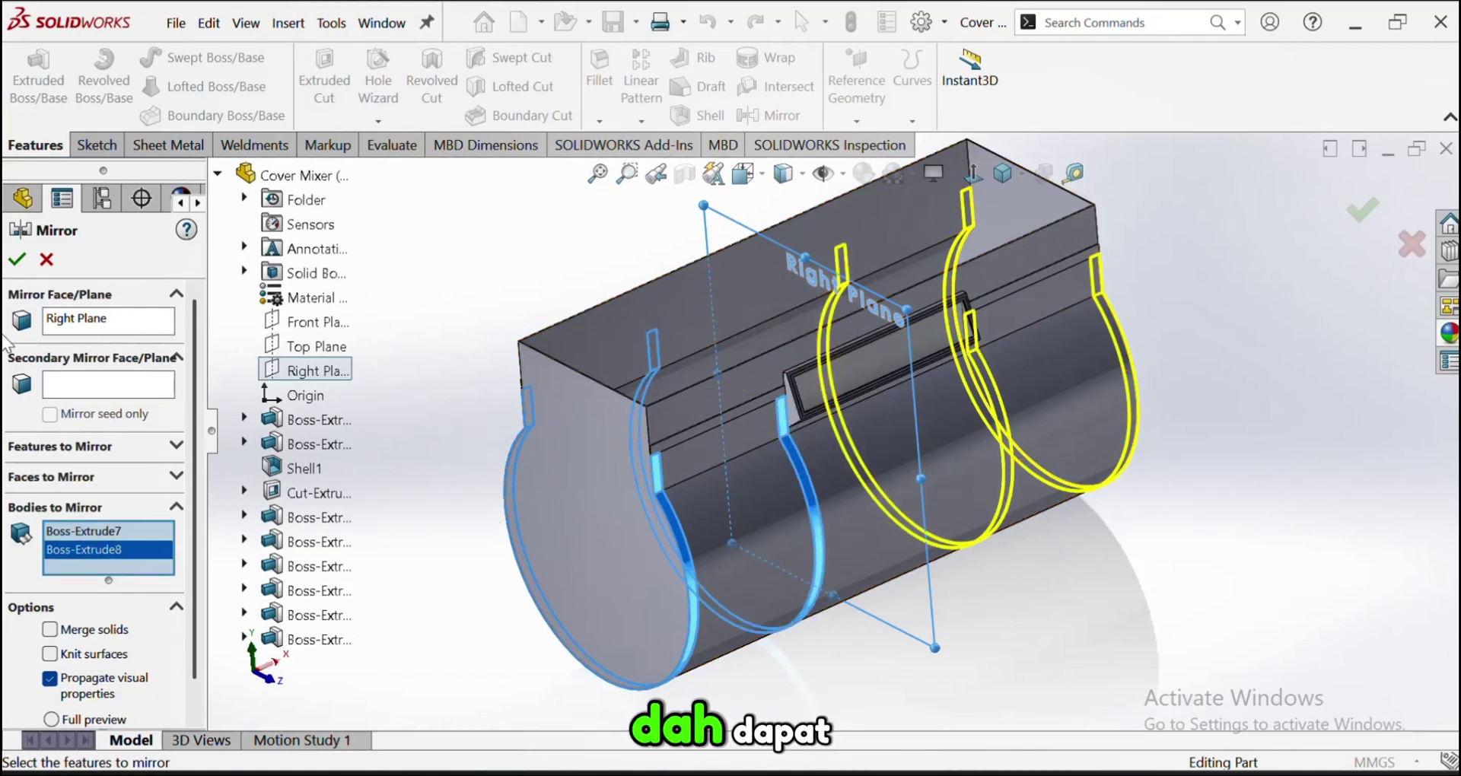
pyautogui.click(17, 260)
pyautogui.moveTo(695, 395); pyautogui.dragTo(548, 317, button='middle')
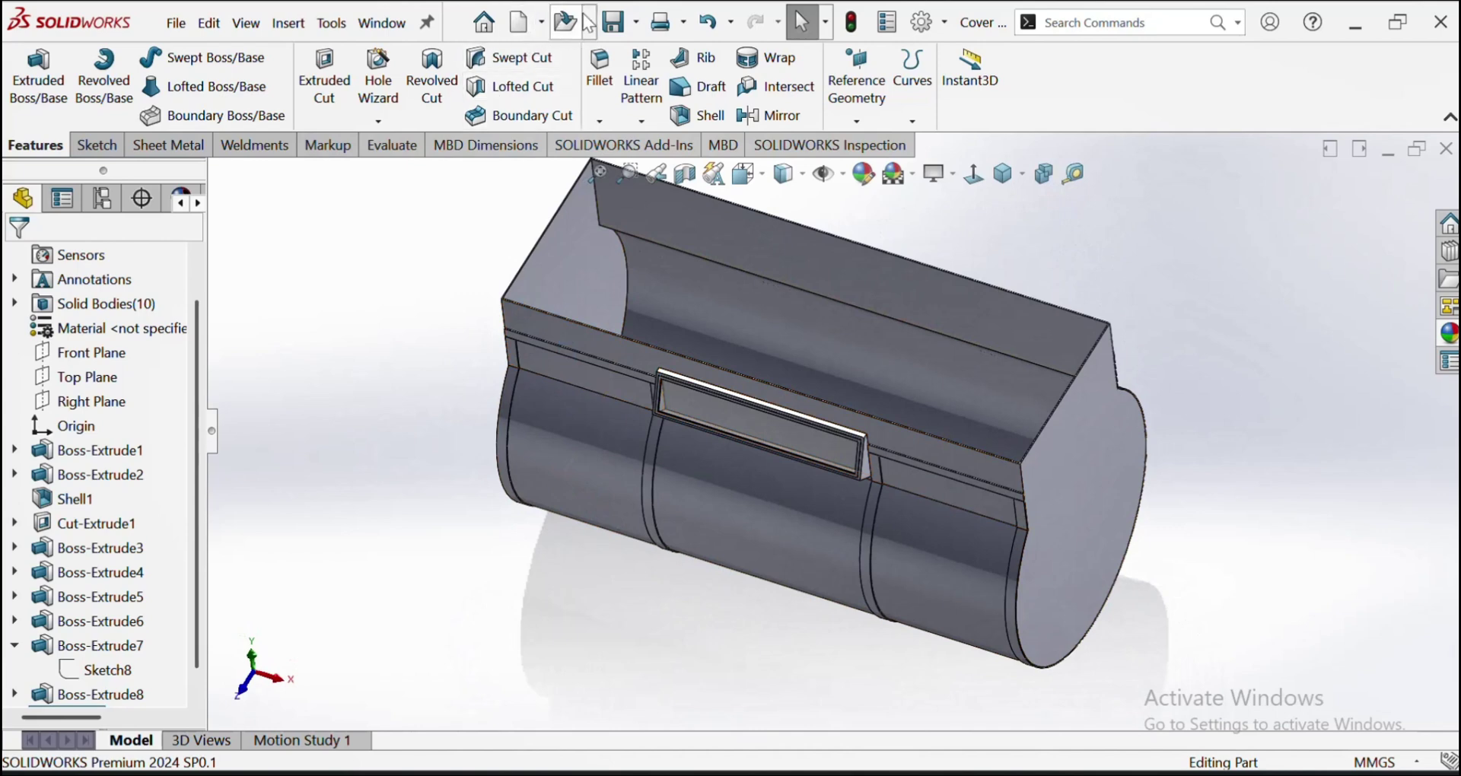
# Examine the thin upper rim of the cover and its outer corner to judge whether reinforcement is needed there
pyautogui.scroll(-10, 575, 339)
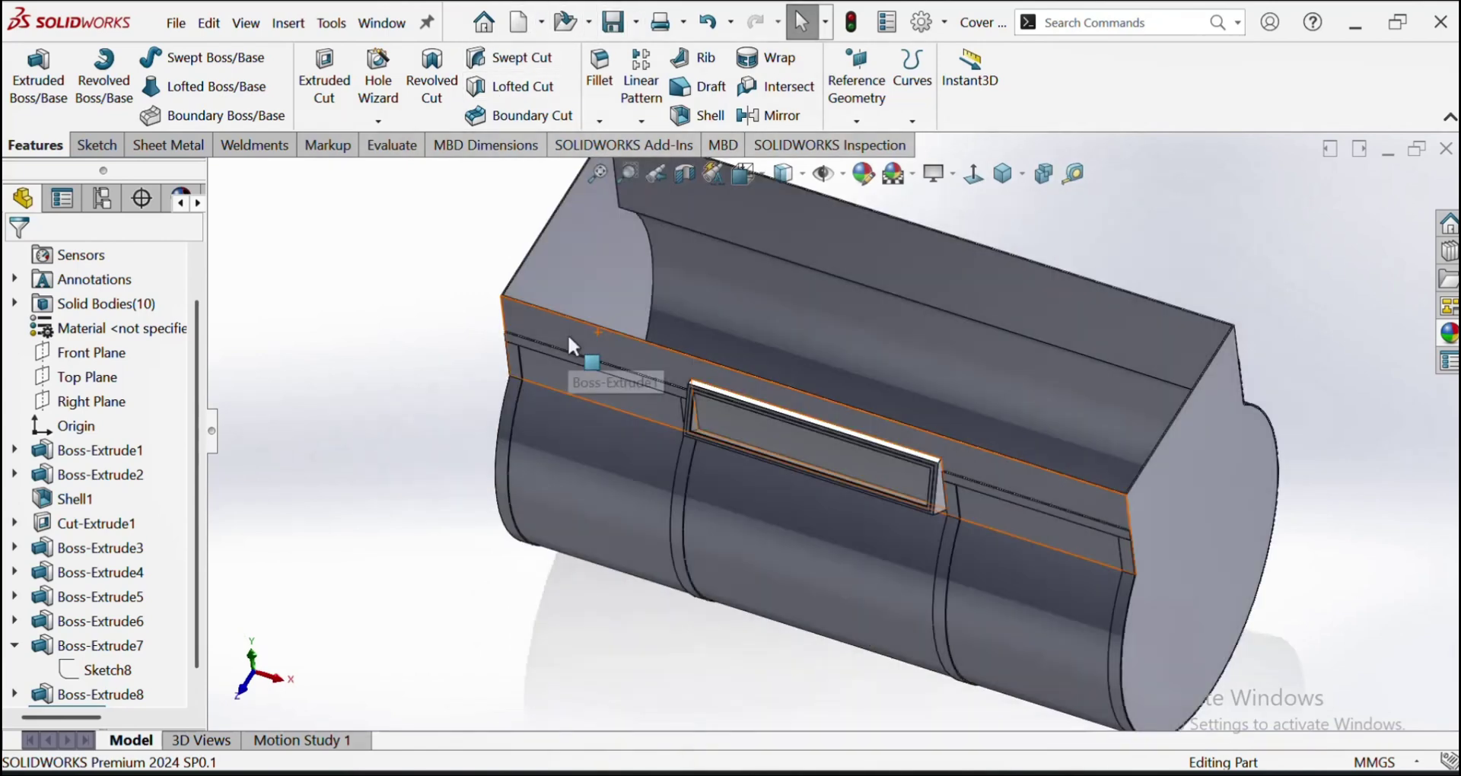
pyautogui.scroll(-3, 457, 399)
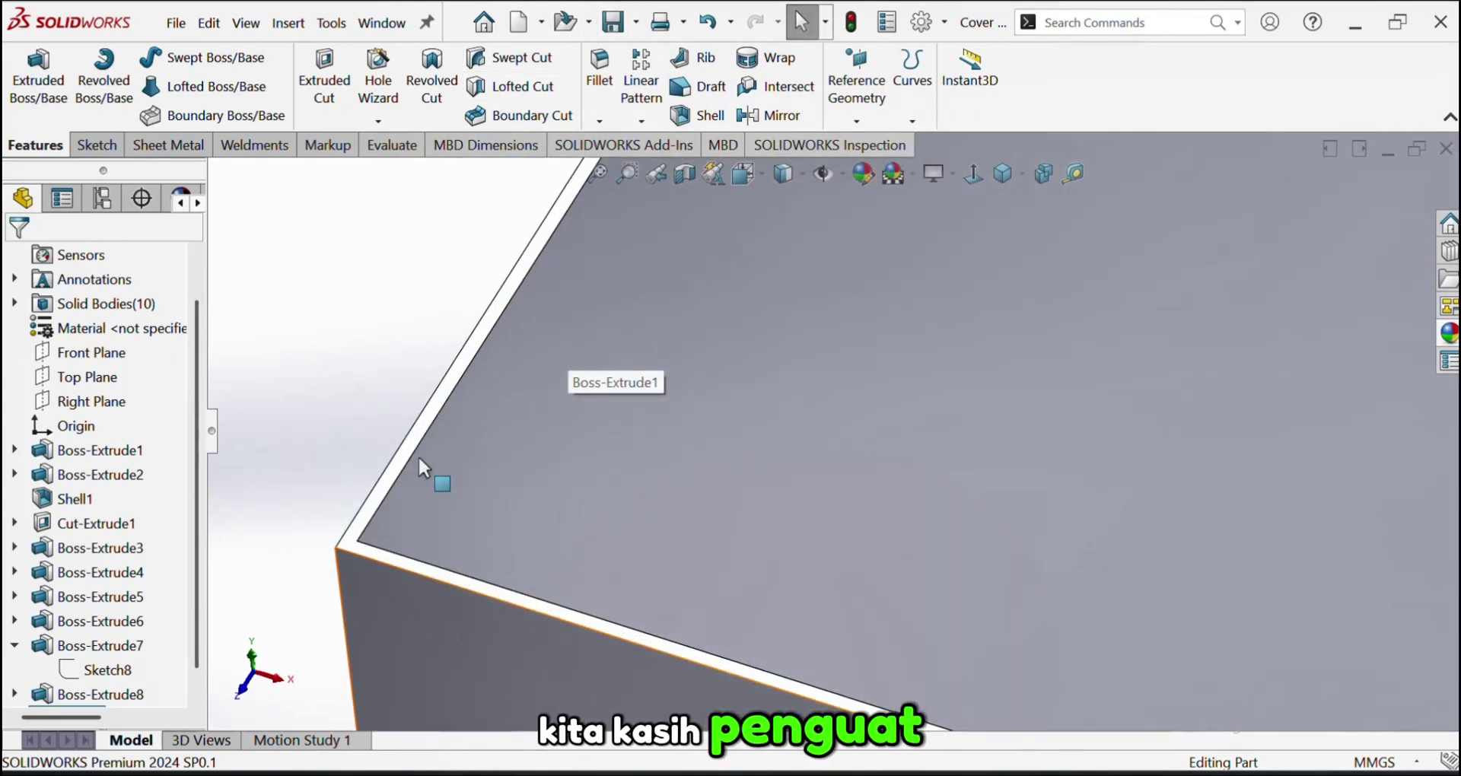
pyautogui.click(365, 536)
pyautogui.click(335, 527)
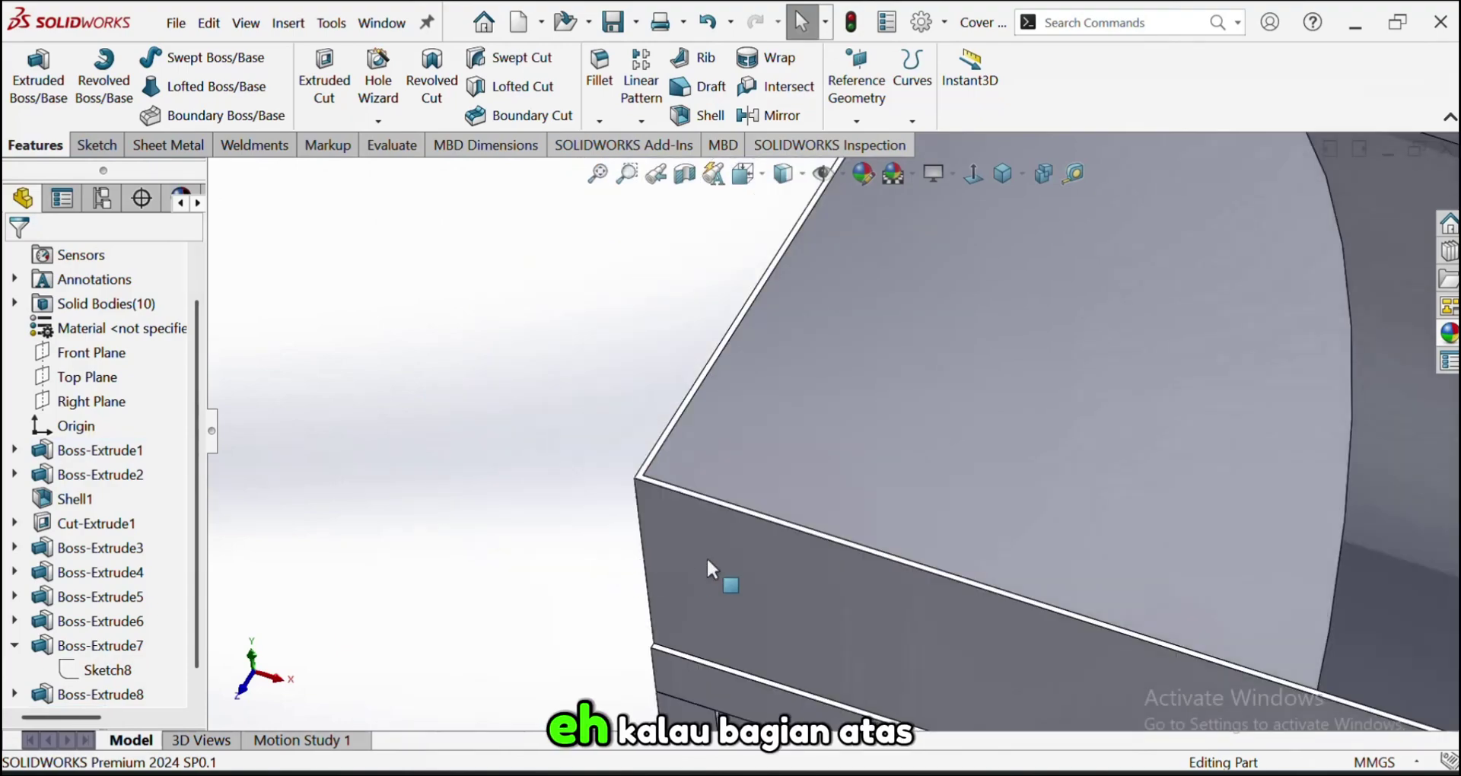
pyautogui.moveTo(708, 562); pyautogui.dragTo(818, 472, button='middle')
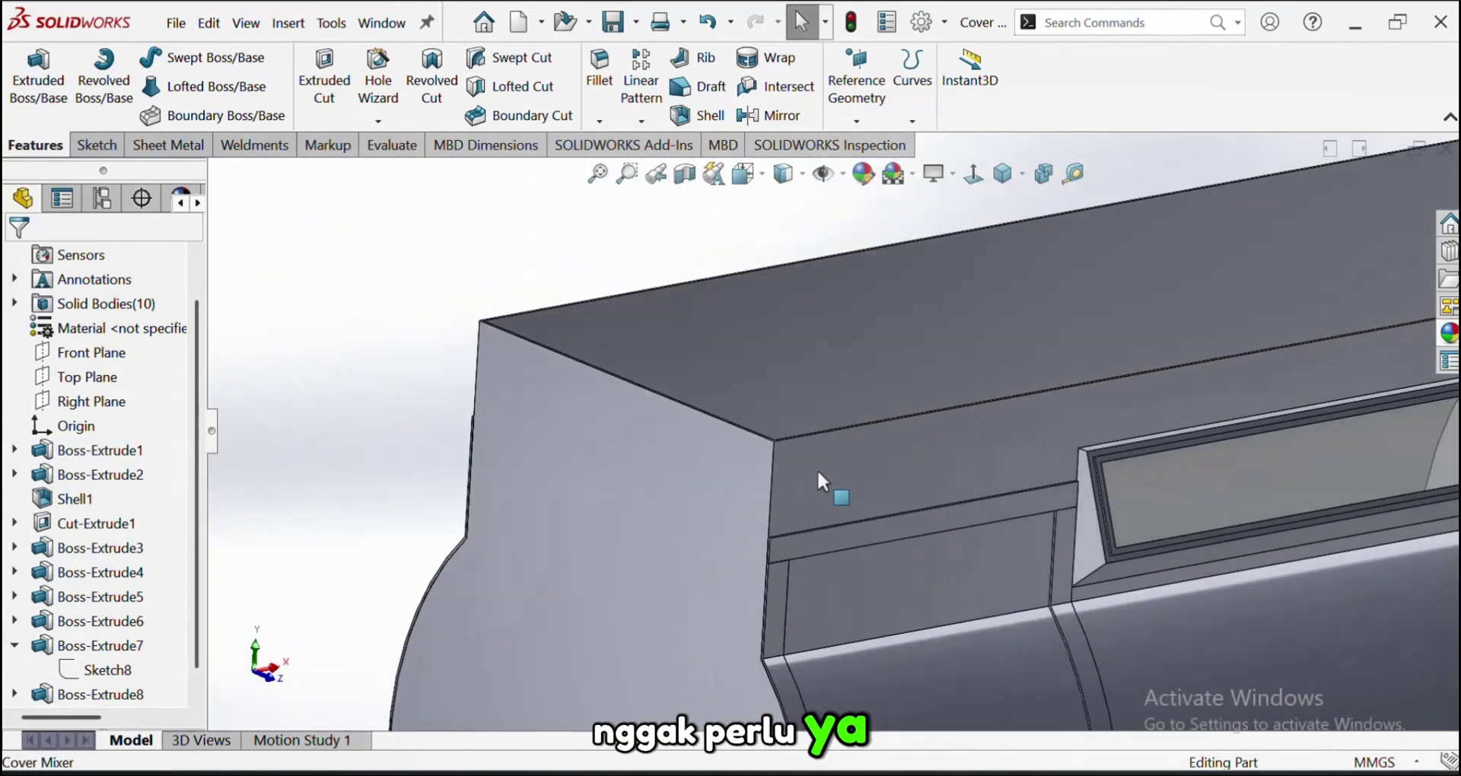
pyautogui.scroll(5, 819, 473)
pyautogui.scroll(-2, 1081, 403)
pyautogui.scroll(2, 987, 483)
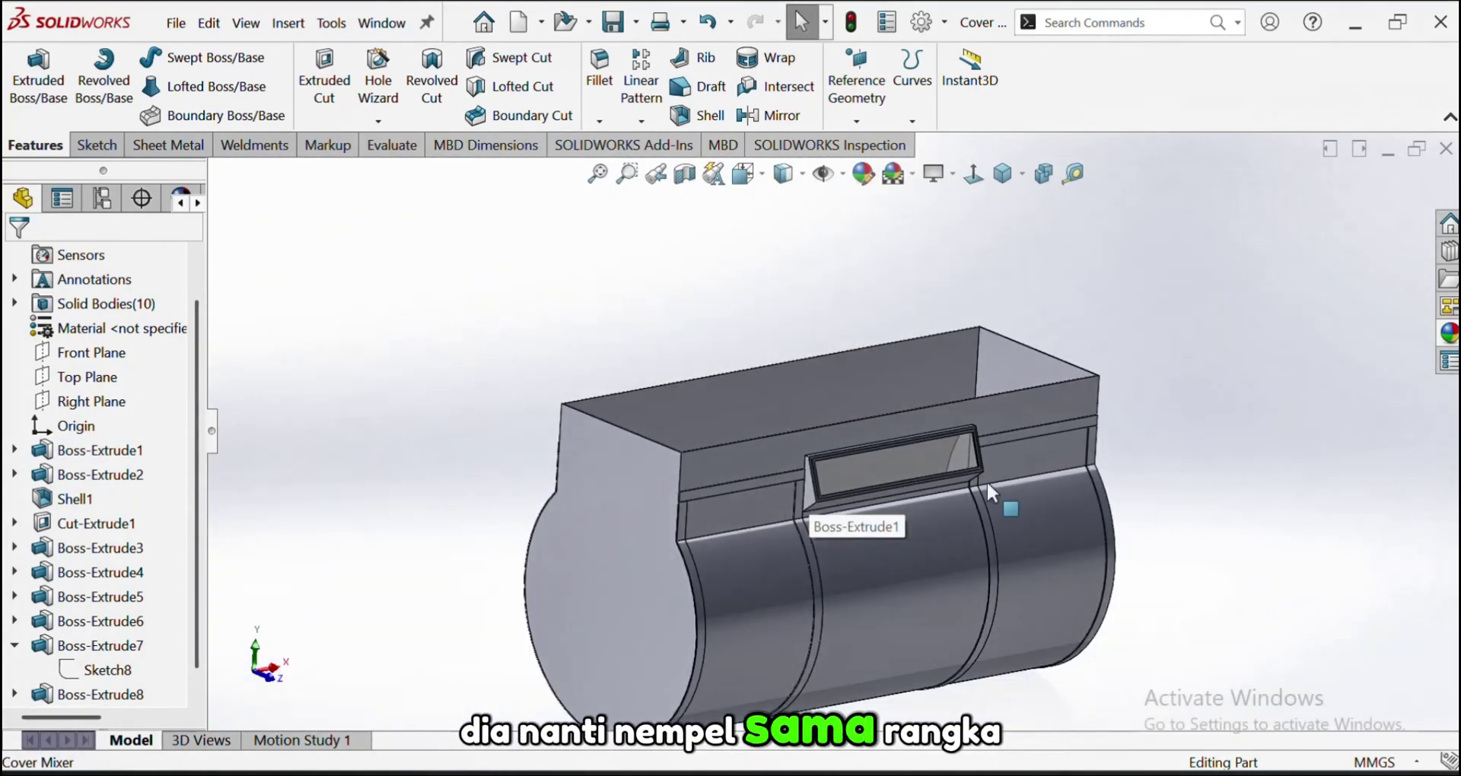
# Start a sketch on the cover's flat end face and draw a shaft-hole circle centred on the origin, about 29 mm in diameter
pyautogui.moveTo(986, 481); pyautogui.dragTo(1036, 524, button='middle')
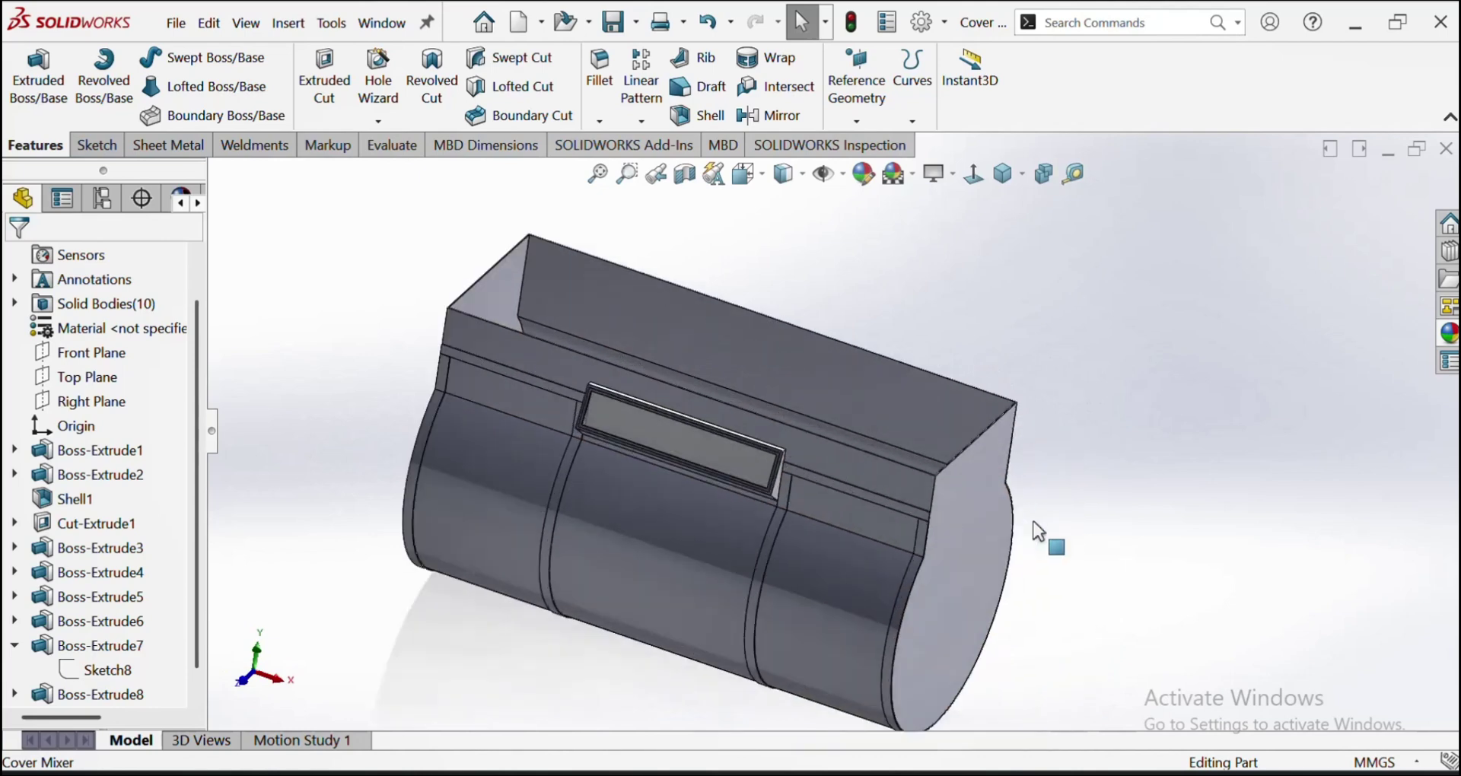
pyautogui.scroll(-3, 1018, 514)
pyautogui.click(945, 582)
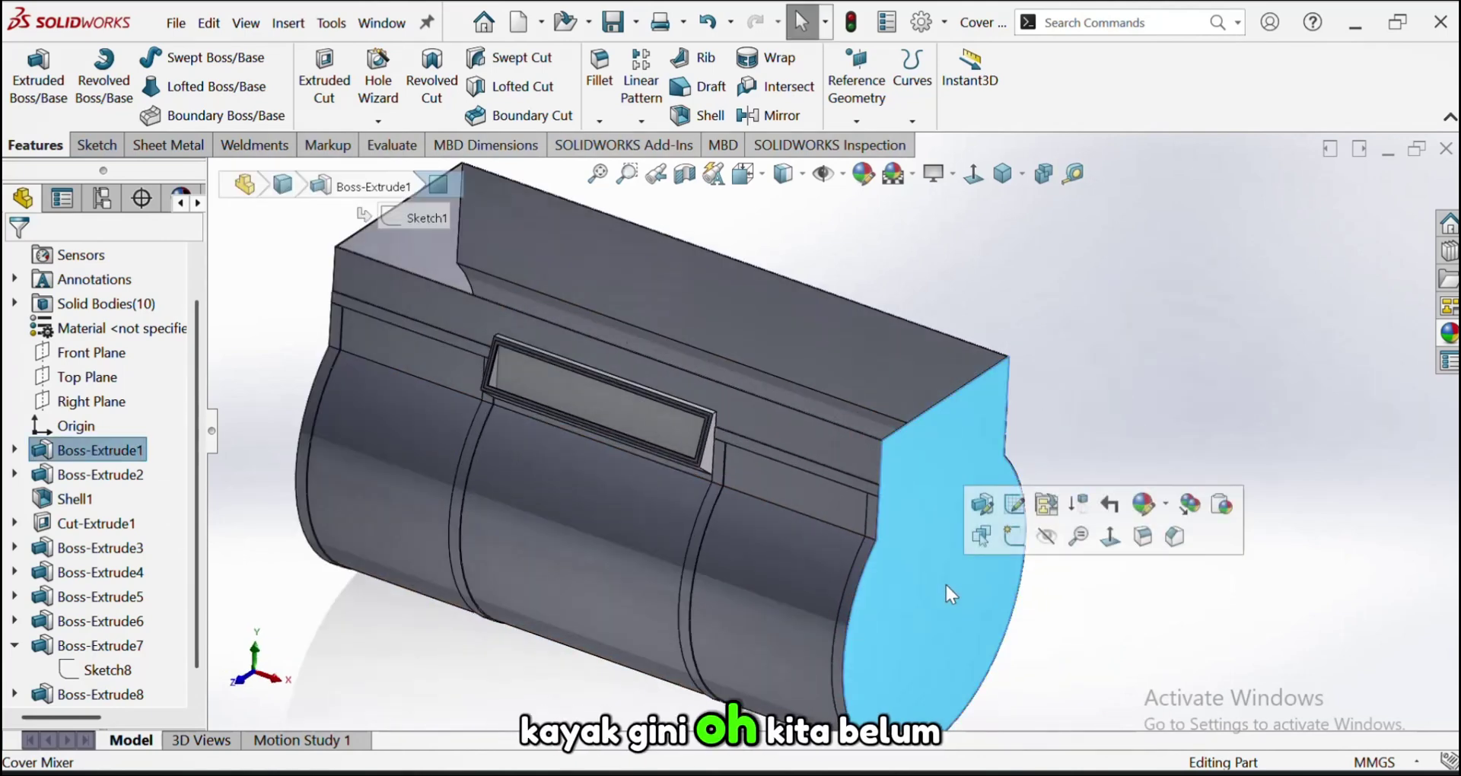
pyautogui.click(1013, 547)
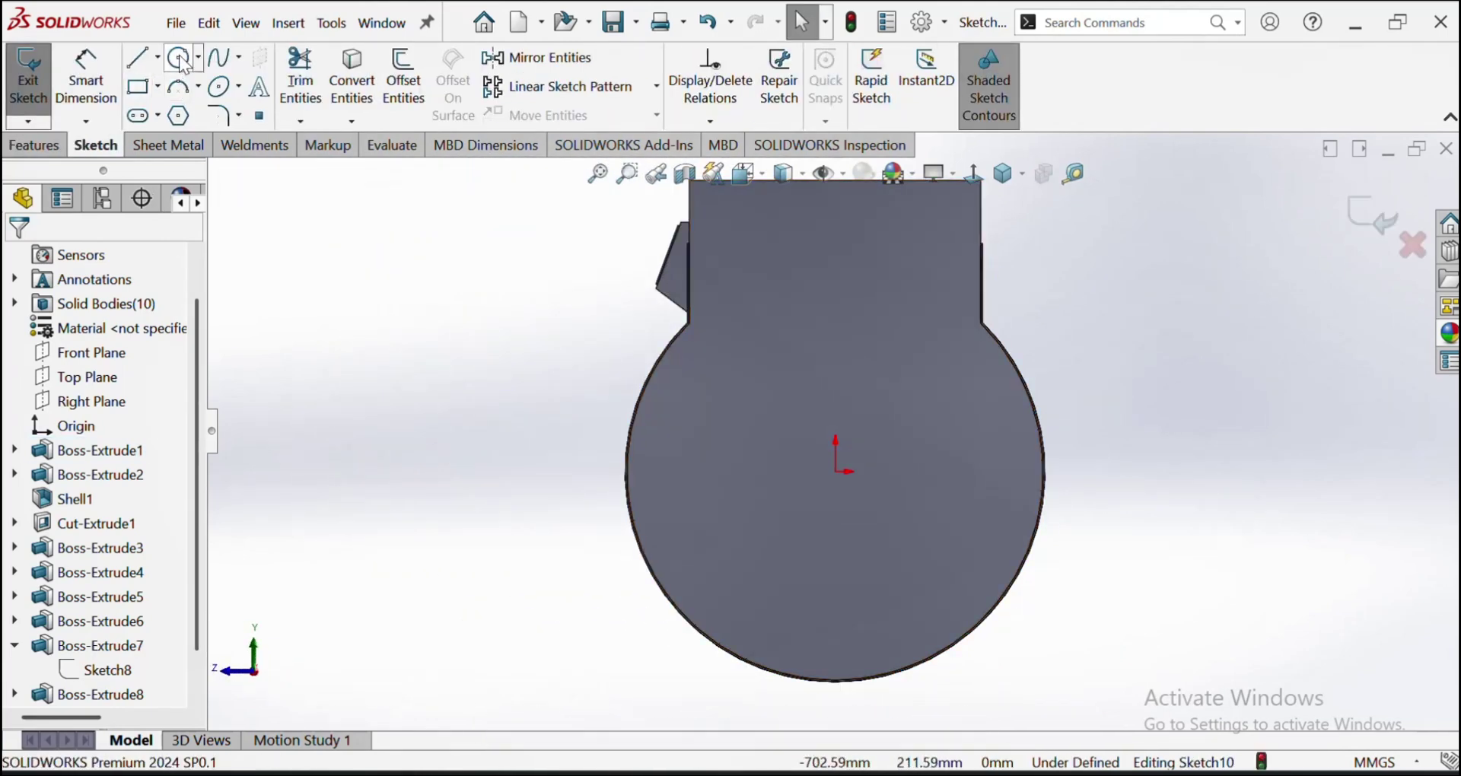
pyautogui.click(180, 58)
pyautogui.moveTo(835, 471); pyautogui.dragTo(846, 481)
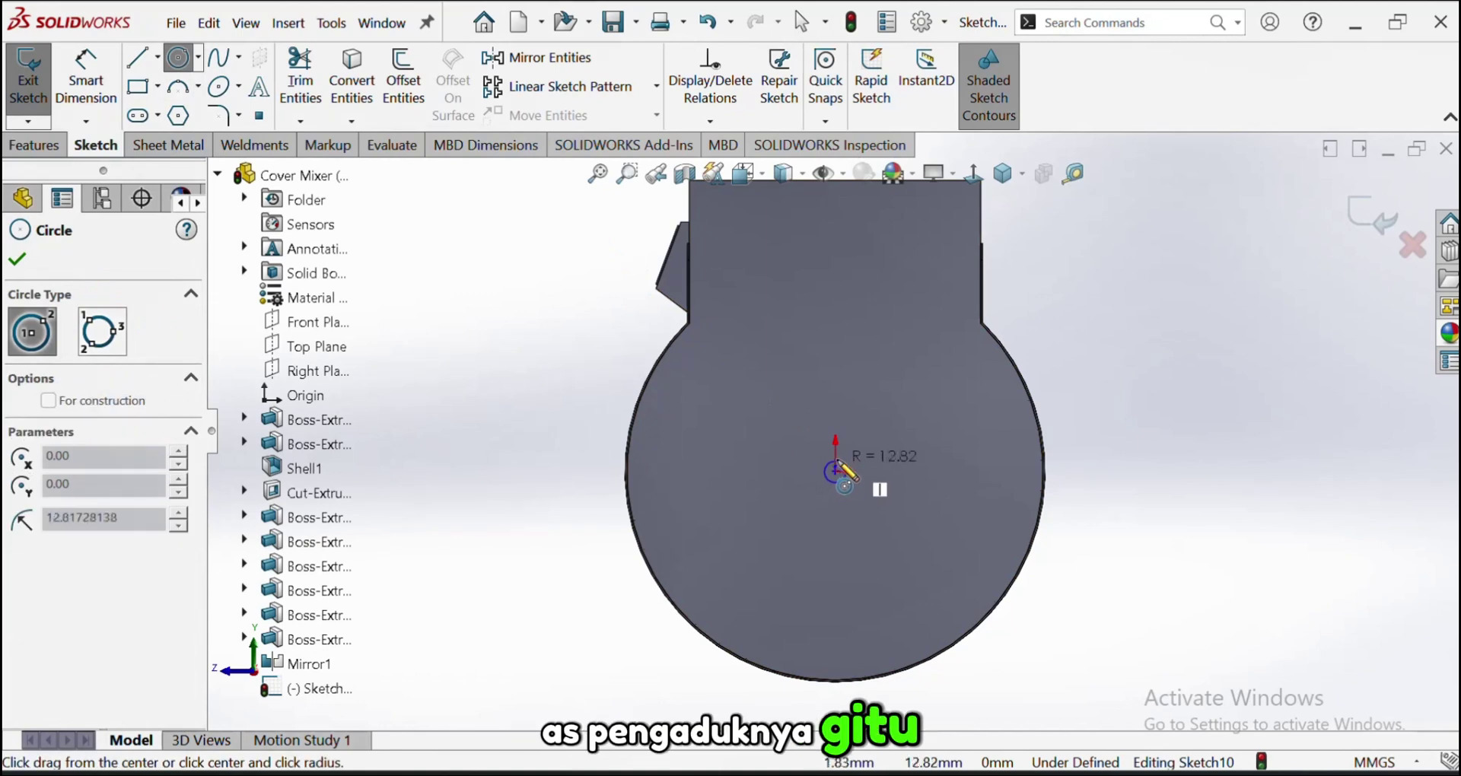
# Dimension the shaft-hole circle's diameter at 25 mm
pyautogui.click(72, 82)
pyautogui.scroll(2, 844, 471)
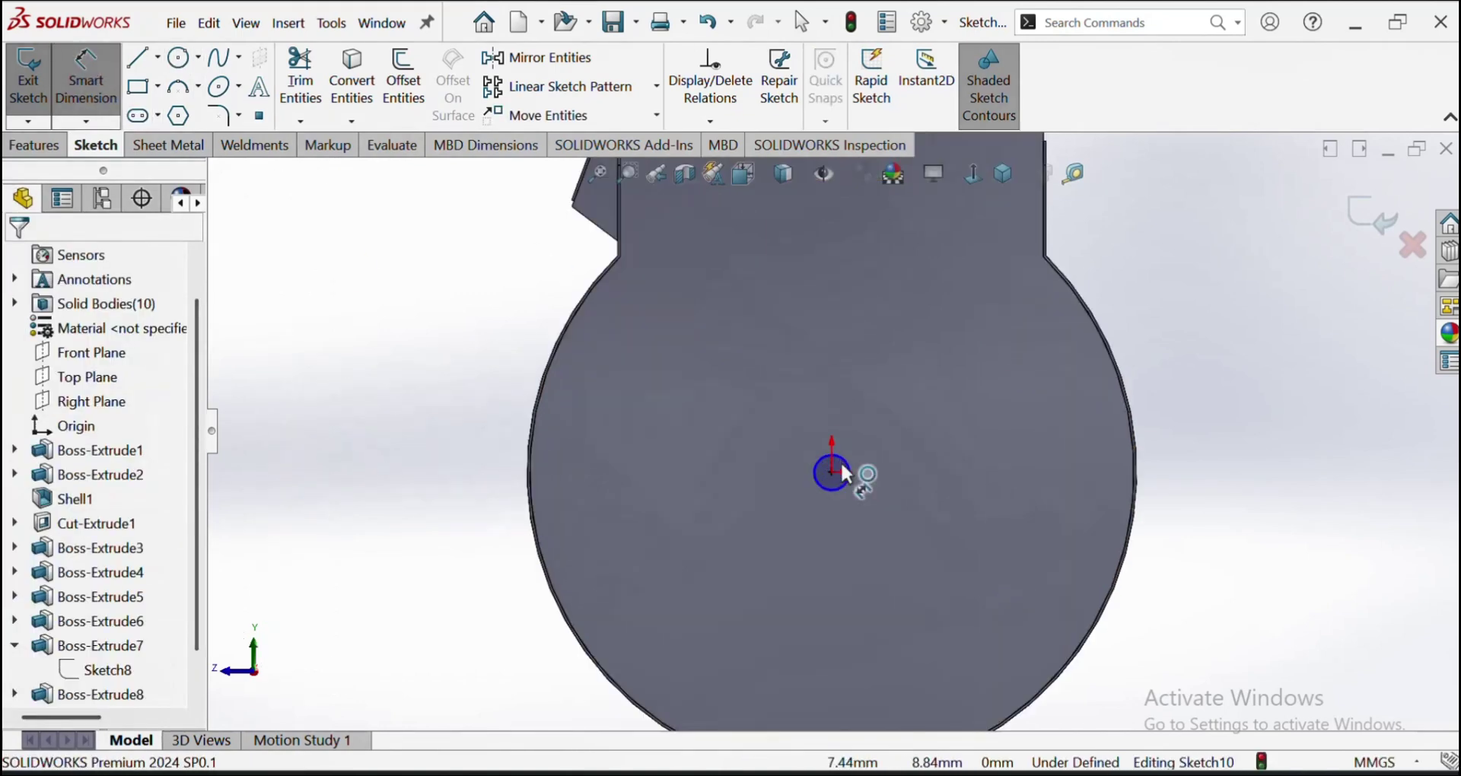
pyautogui.click(843, 471)
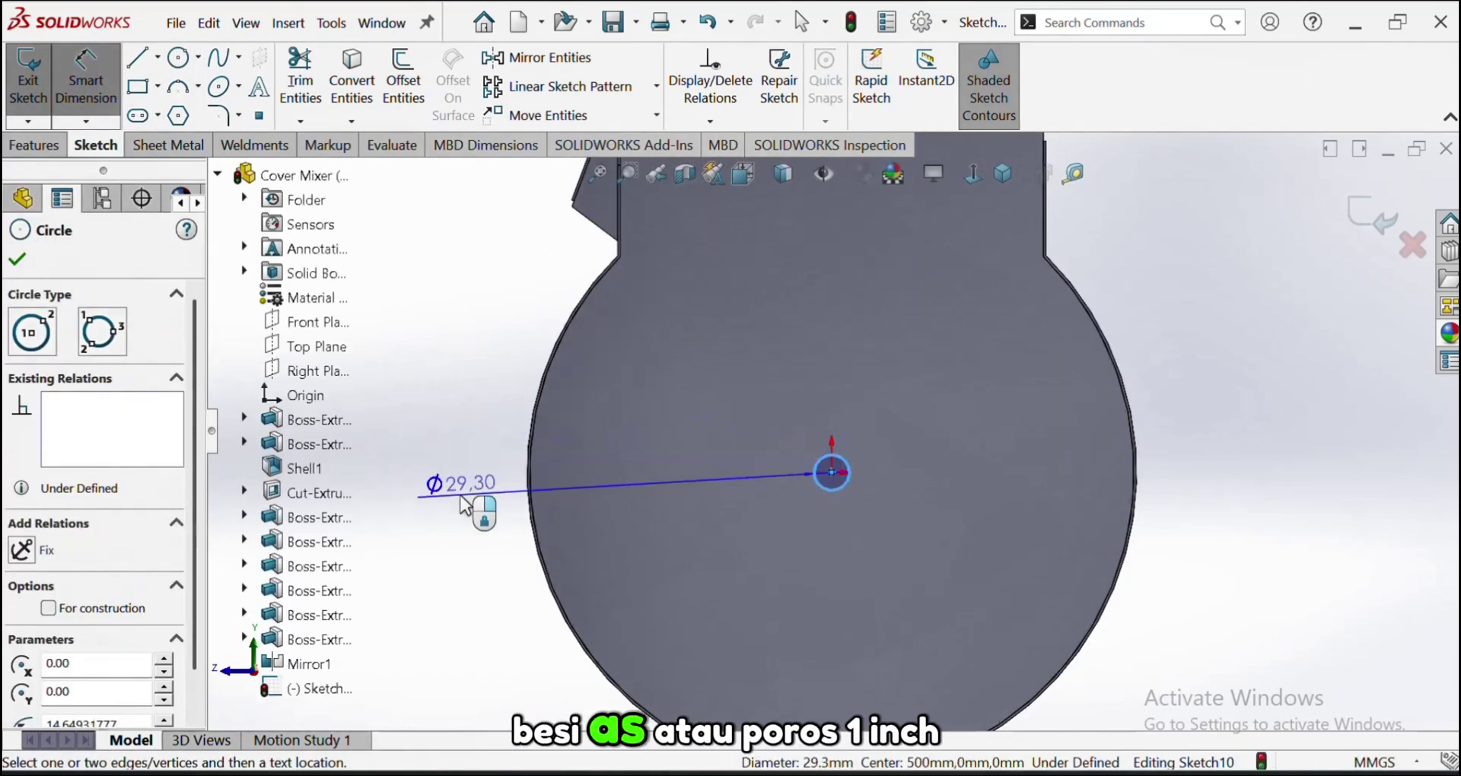
pyautogui.click(464, 505)
pyautogui.write('1in')
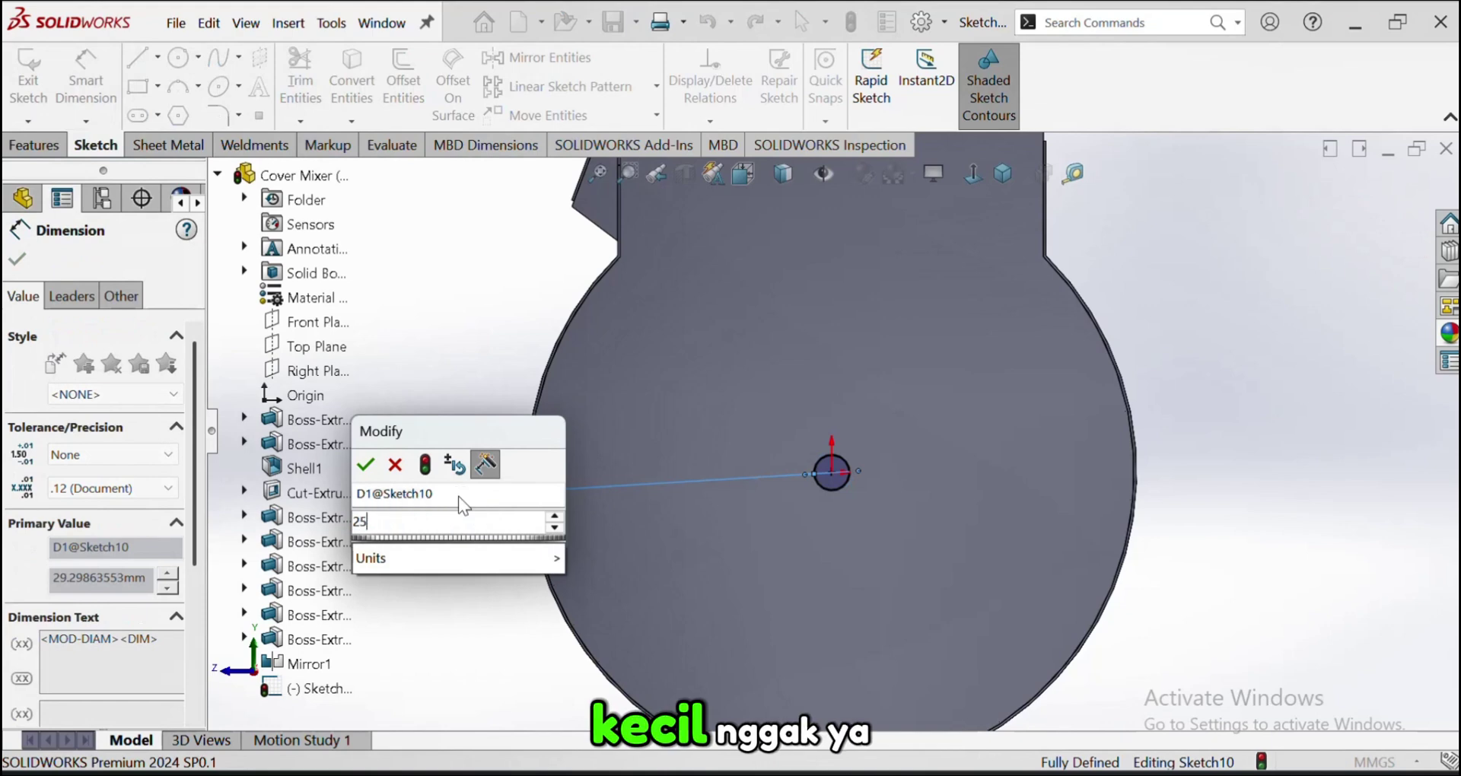
pyautogui.press('Escape')
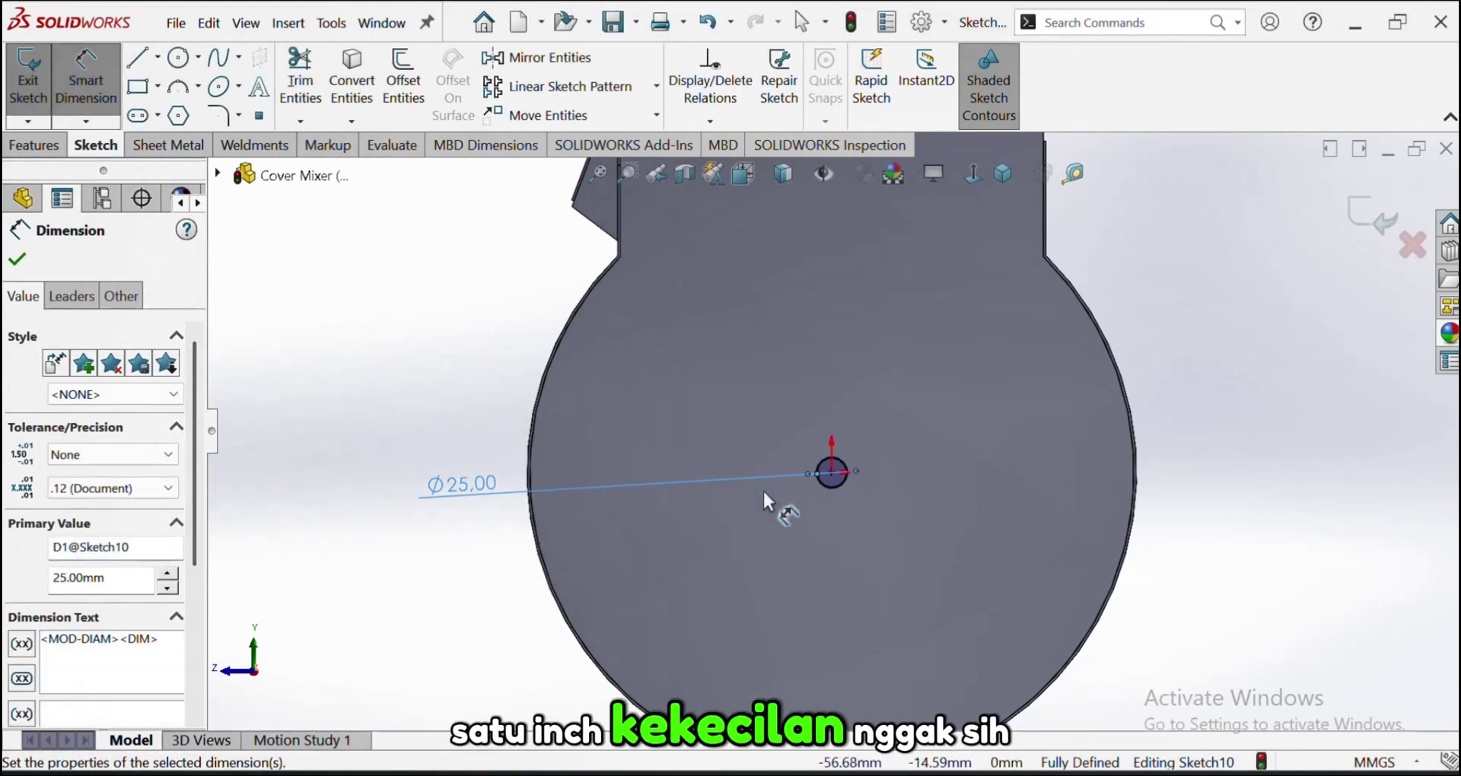
pyautogui.moveTo(762, 488); pyautogui.dragTo(819, 595, button='middle')
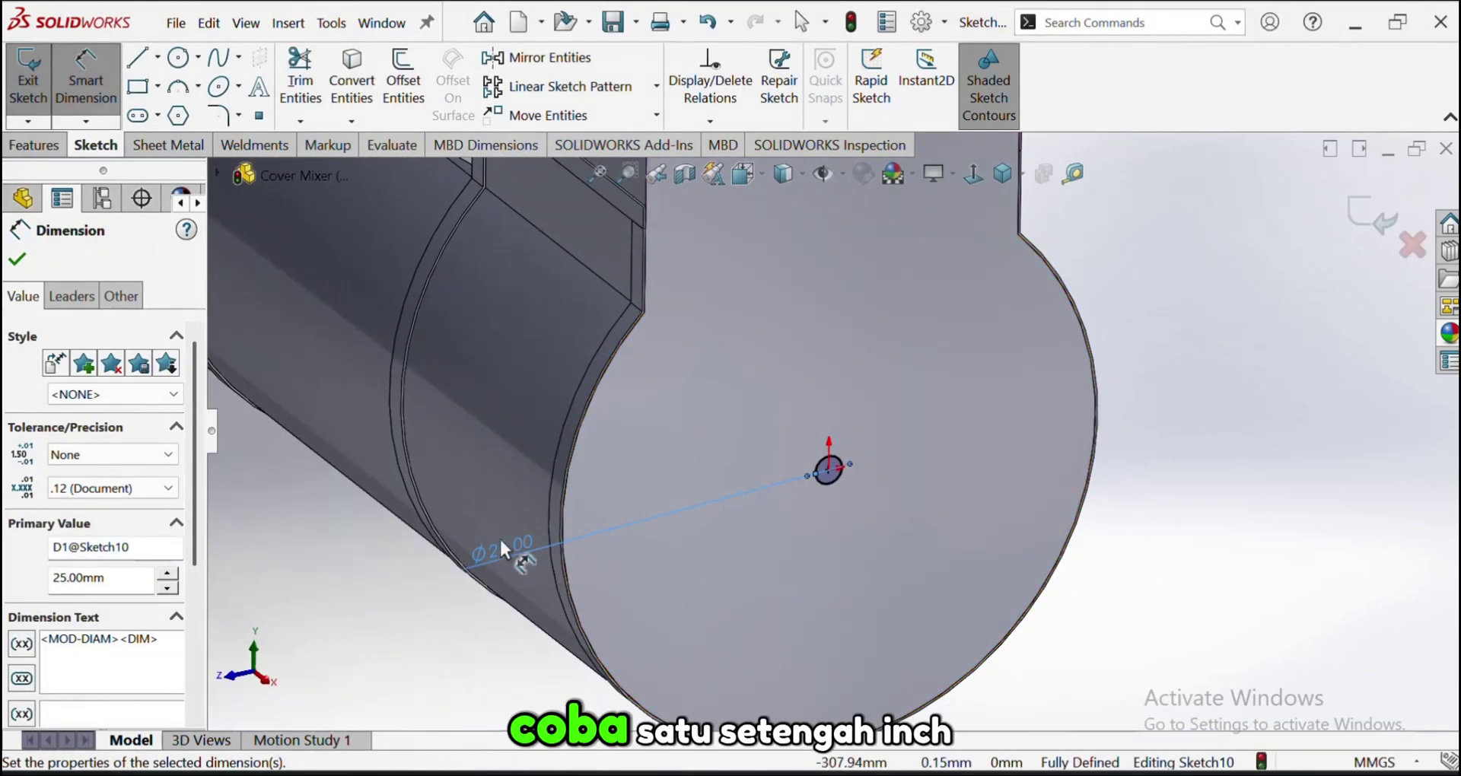
pyautogui.press('Escape')
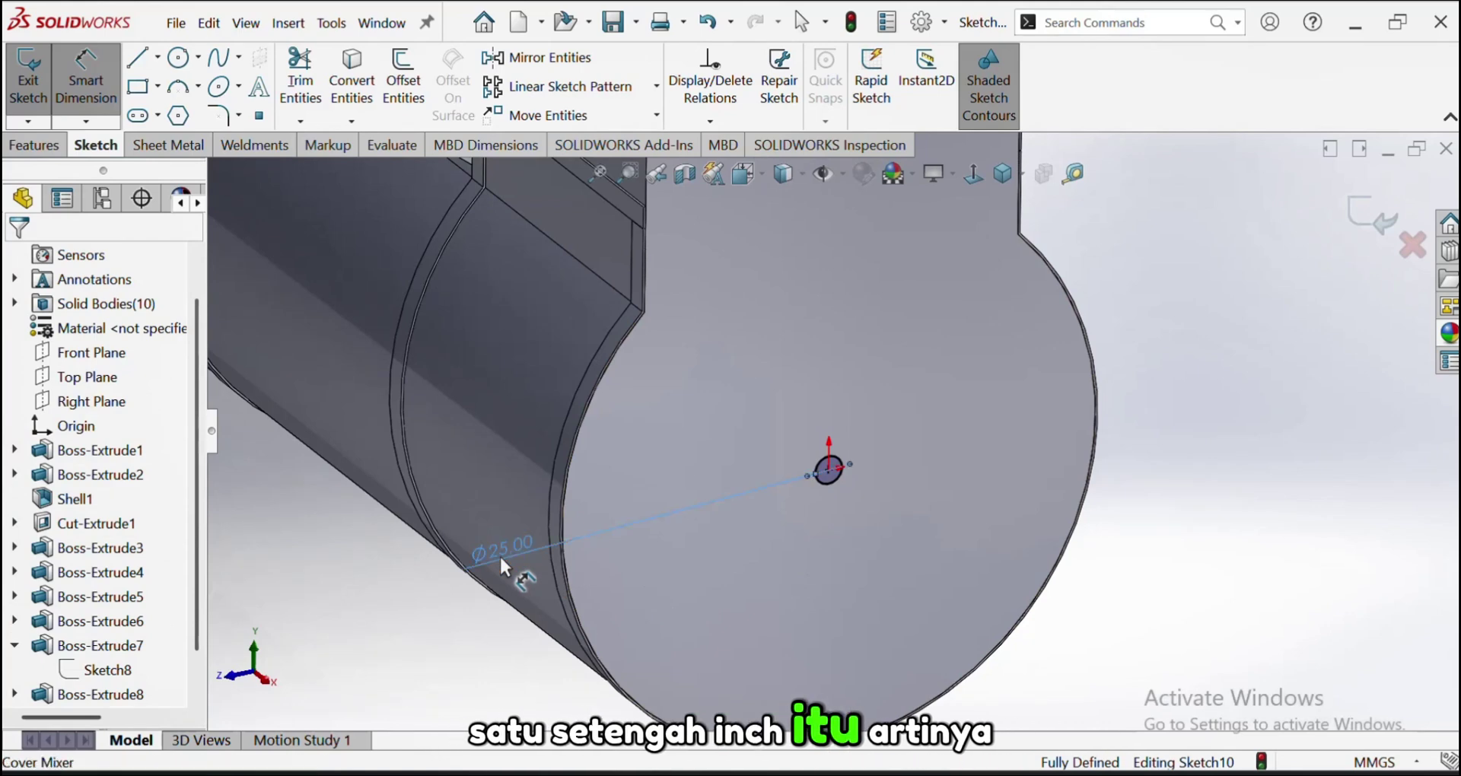
# Set the shaft-hole circle's diameter to 25*1,5, giving 37.50 mm
pyautogui.doubleClick(501, 545)
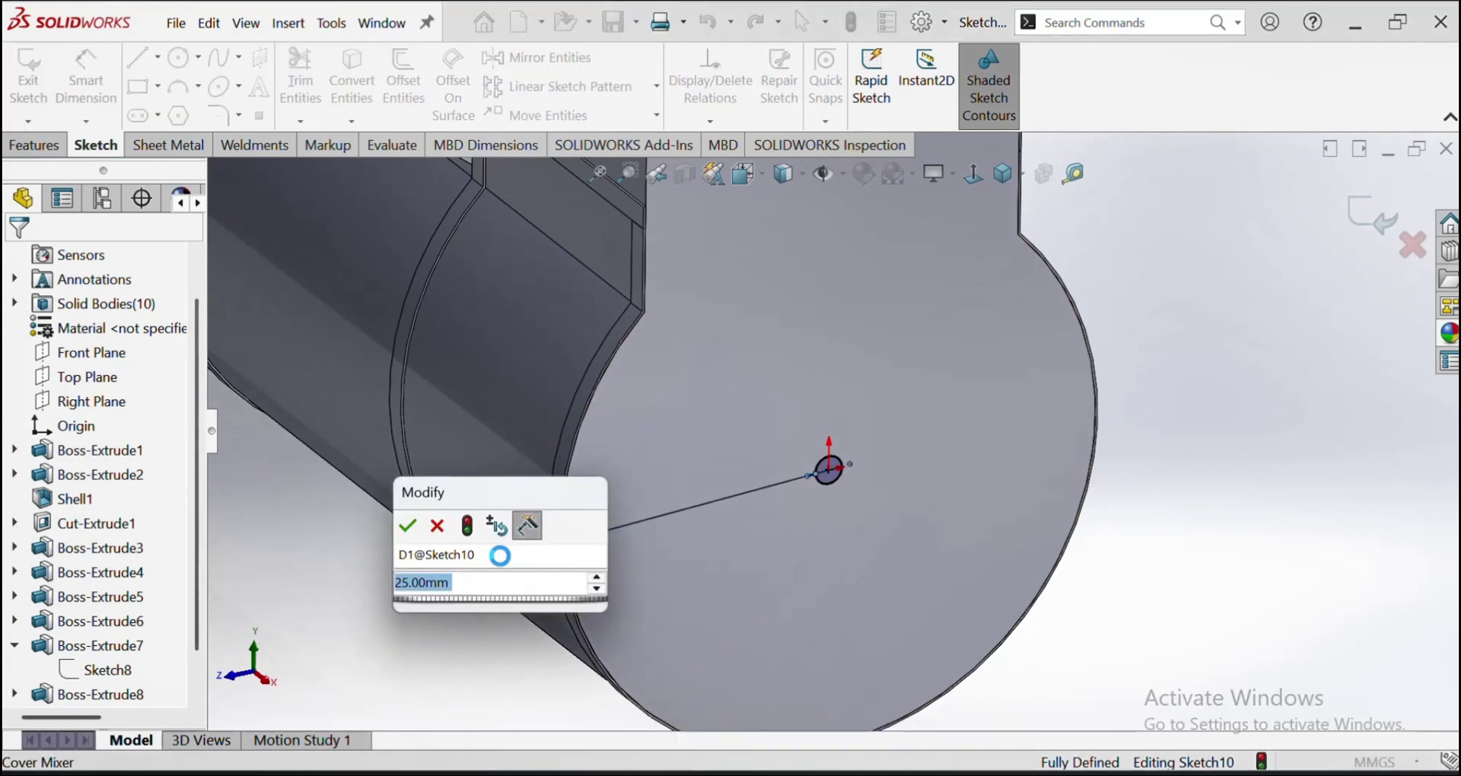
pyautogui.write('23')
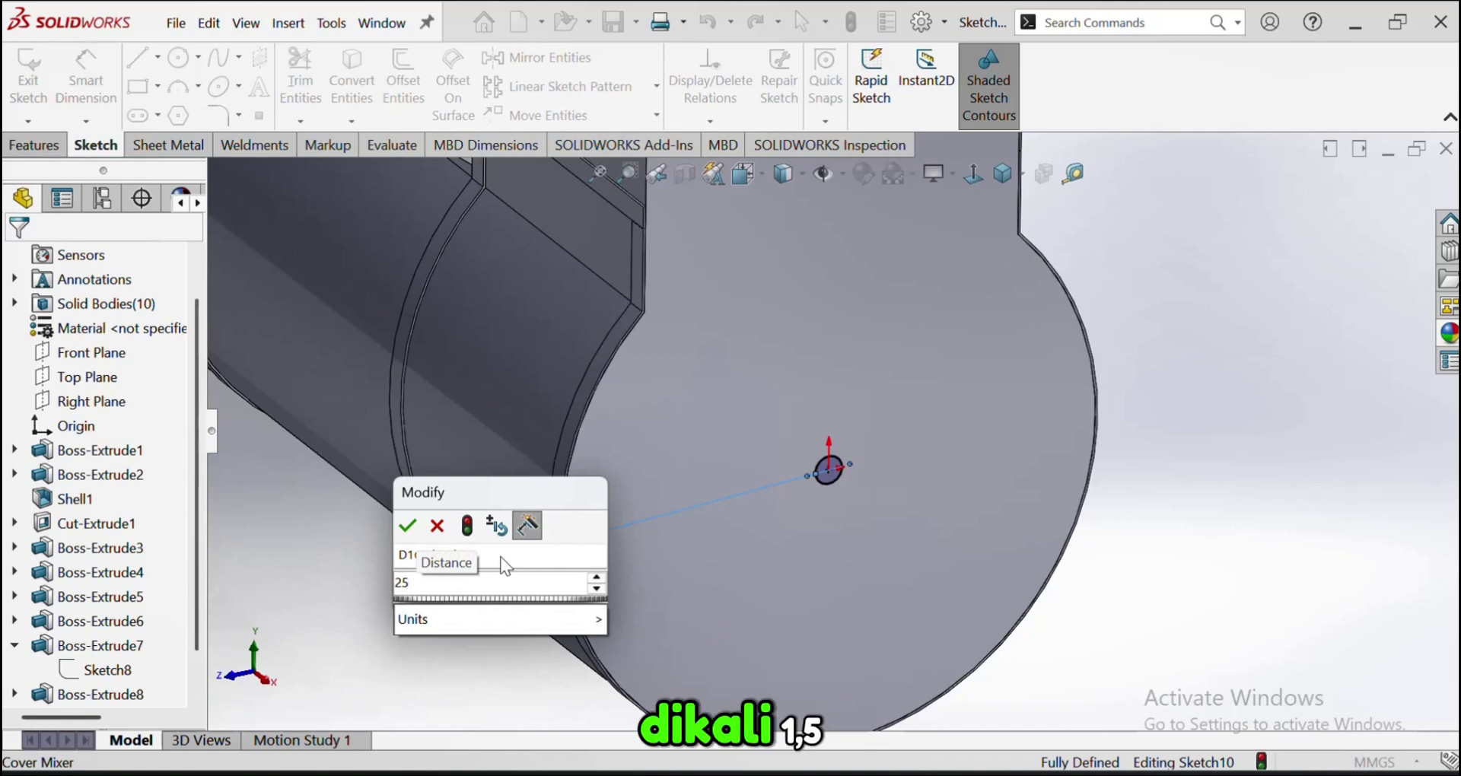
pyautogui.press('Return')
pyautogui.write('*')
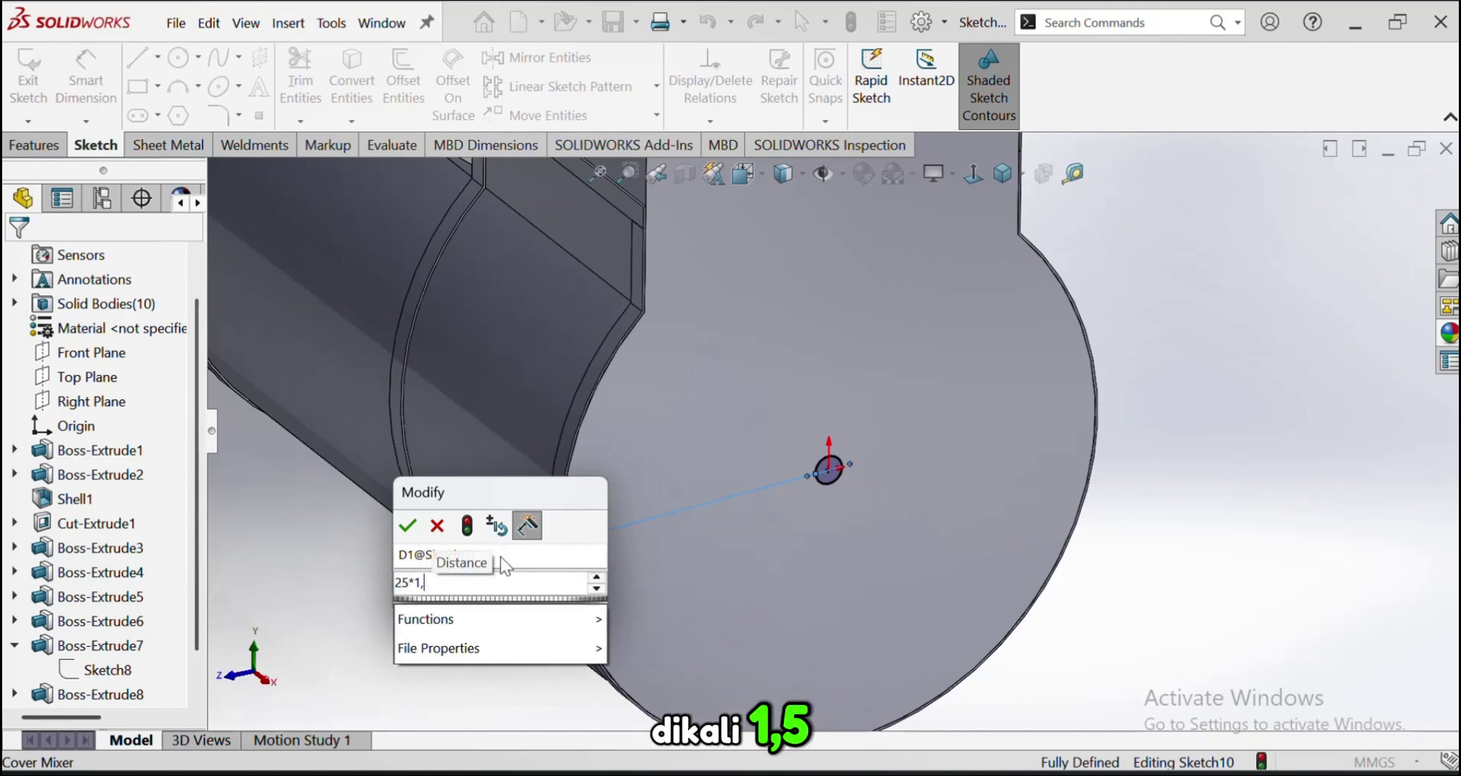
pyautogui.write('1,5')
pyautogui.press('Return')
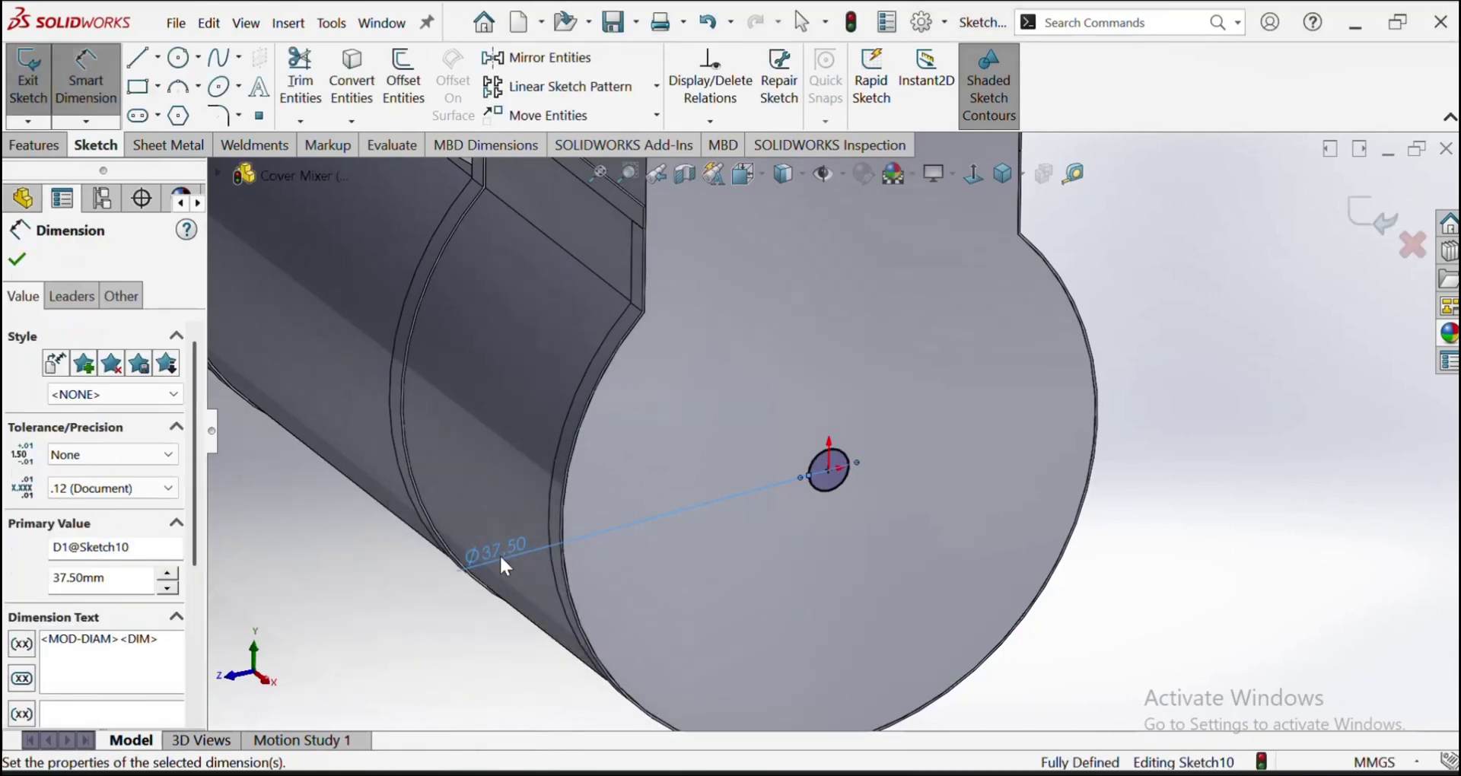
pyautogui.scroll(1, 751, 511)
pyautogui.scroll(1, 767, 423)
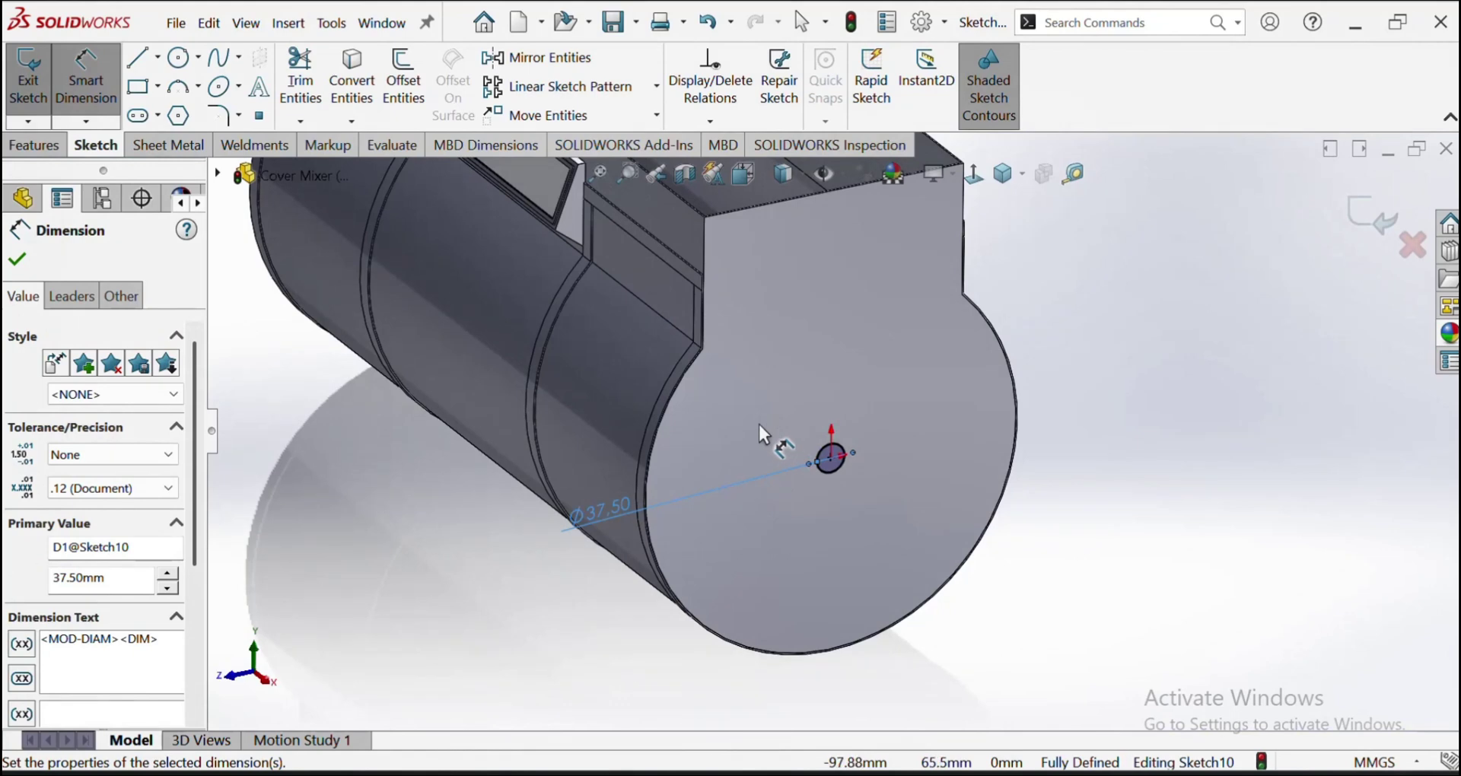
pyautogui.moveTo(759, 423)
pyautogui.mouseDown(button='middle')
pyautogui.moveTo(796, 415)
pyautogui.moveTo(748, 404)
pyautogui.mouseUp(button='middle')
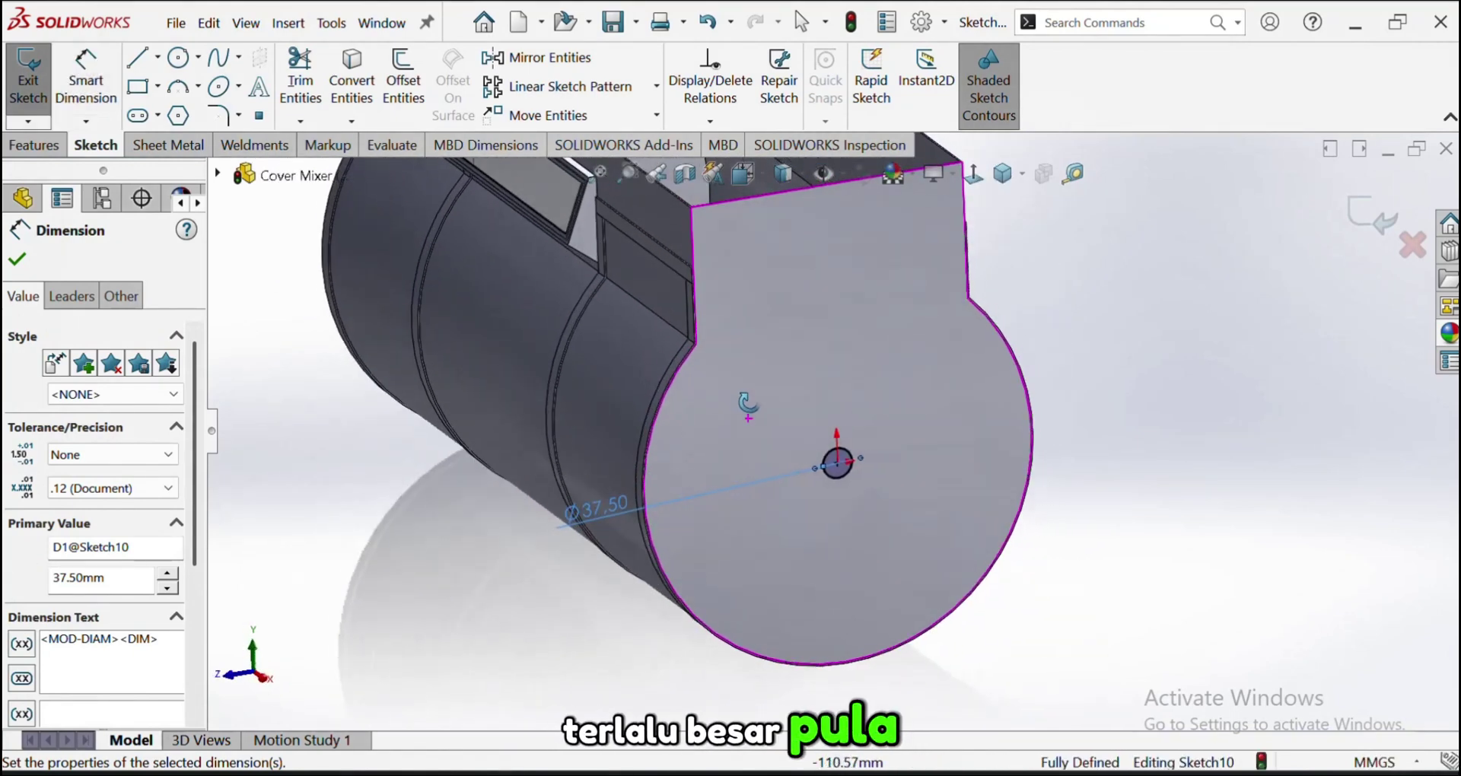
# Cut-extrude the shaft-hole circle blind to 1231 mm through both ends of the cover
pyautogui.click(34, 145)
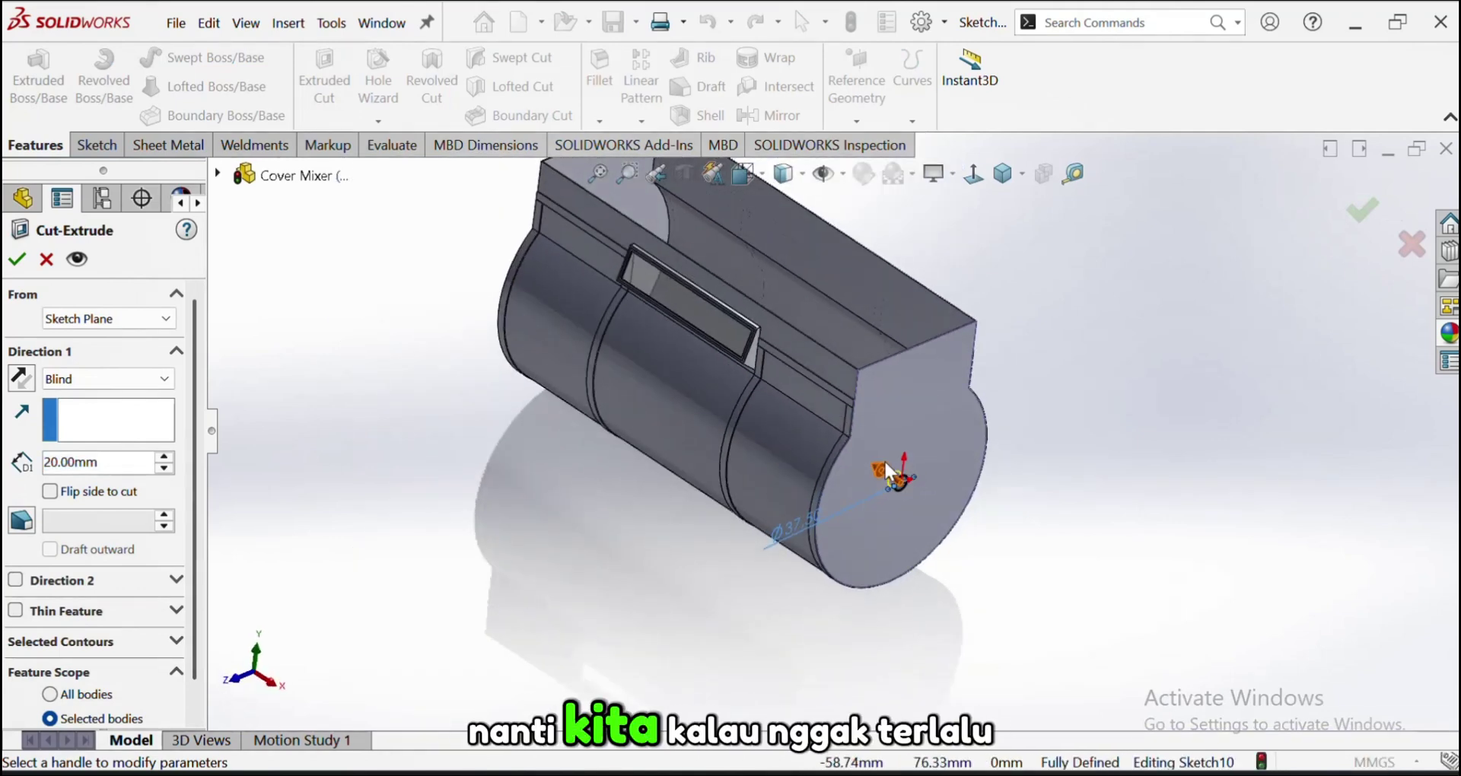
pyautogui.click(900, 466)
pyautogui.click(506, 291)
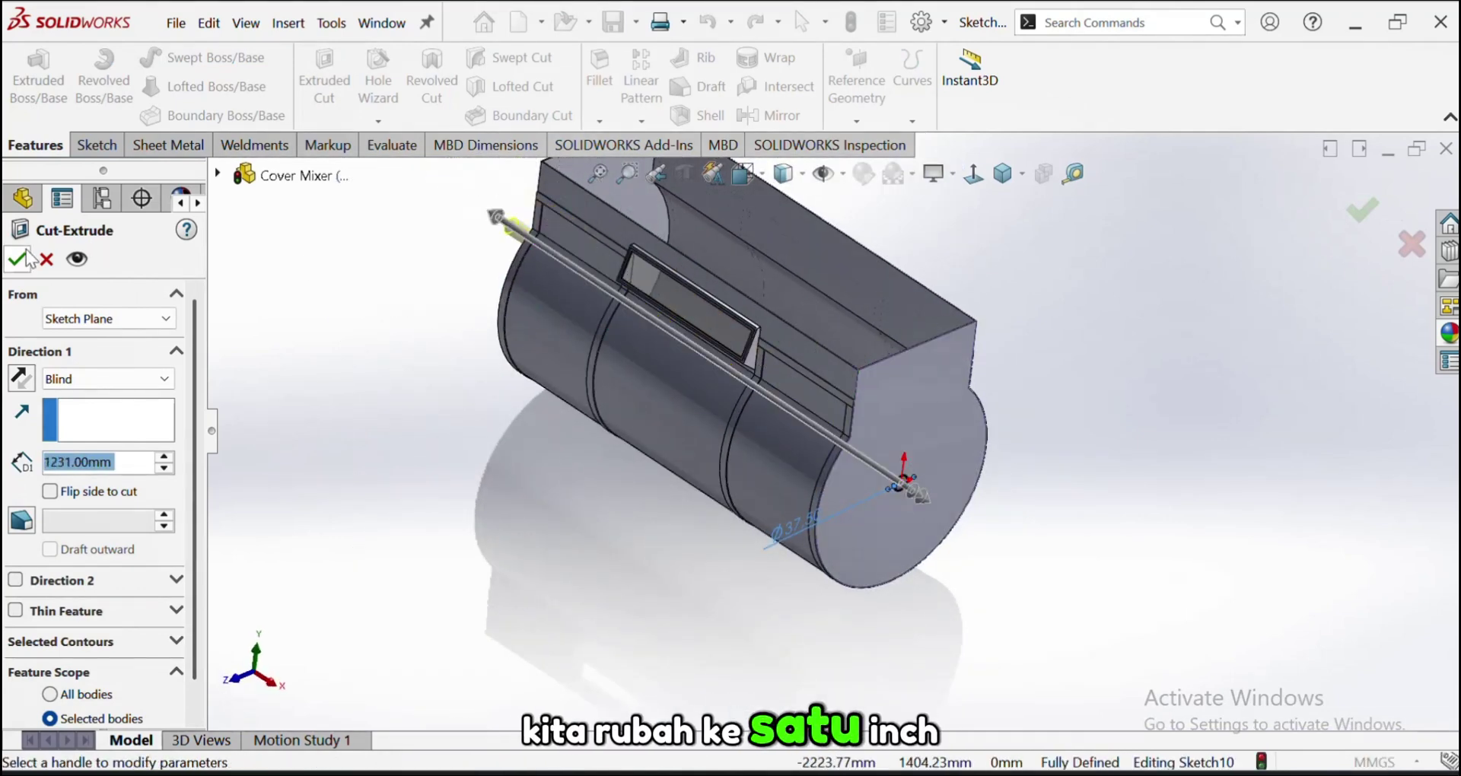
pyautogui.click(16, 260)
pyautogui.moveTo(561, 365); pyautogui.dragTo(750, 445, button='middle')
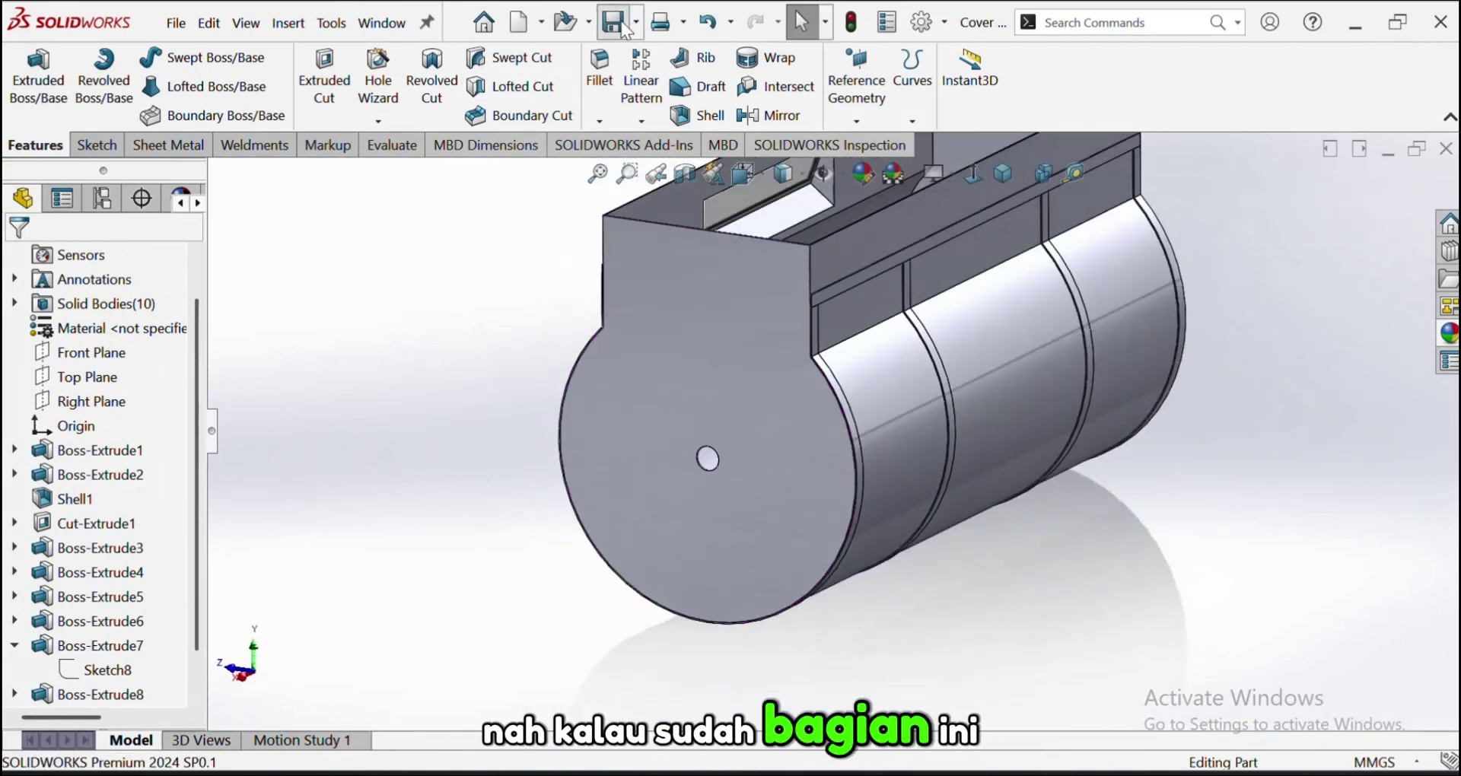
# Start a new sketch on the cover's end face with the shaft hole
pyautogui.moveTo(739, 520); pyautogui.dragTo(710, 560, button='middle')
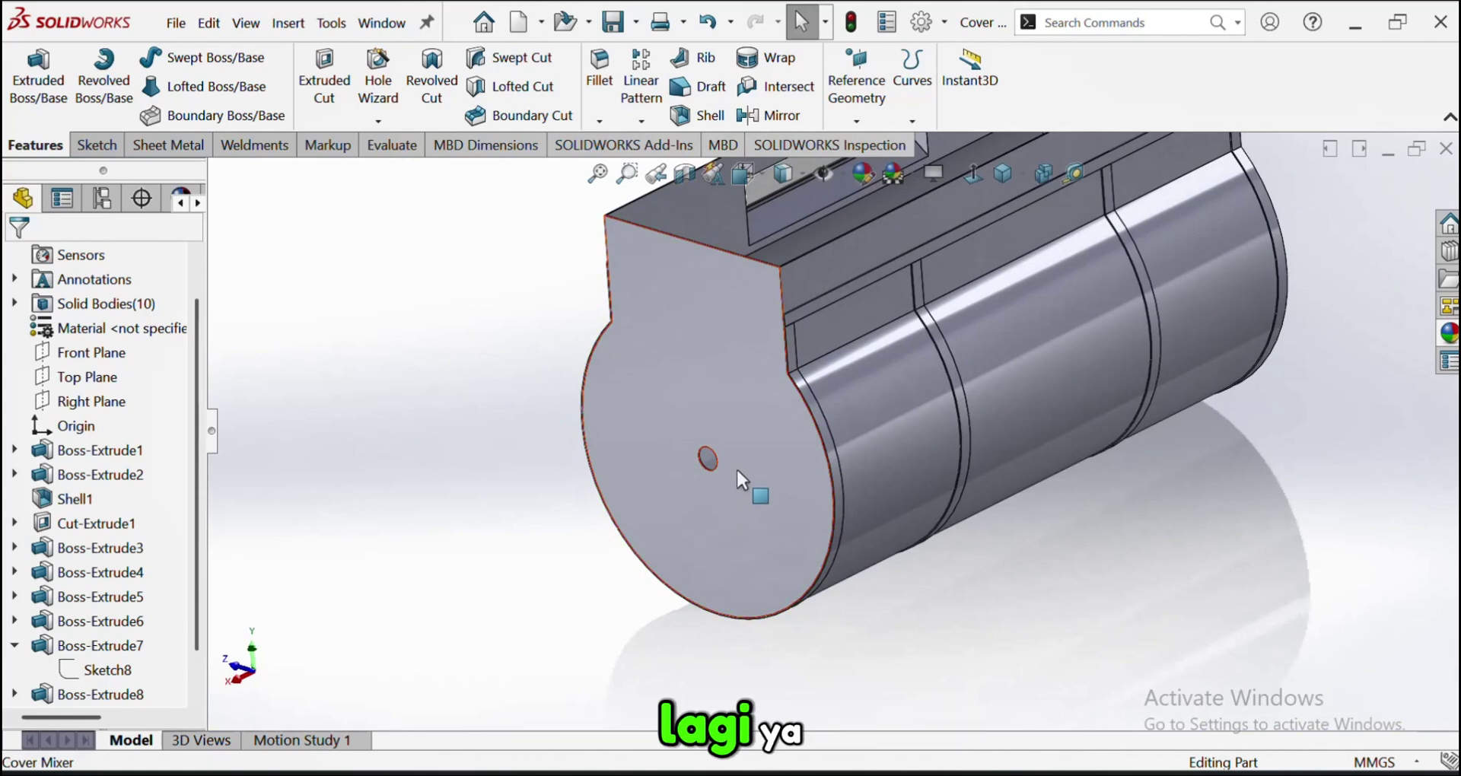
pyautogui.moveTo(737, 467); pyautogui.dragTo(788, 399, button='middle')
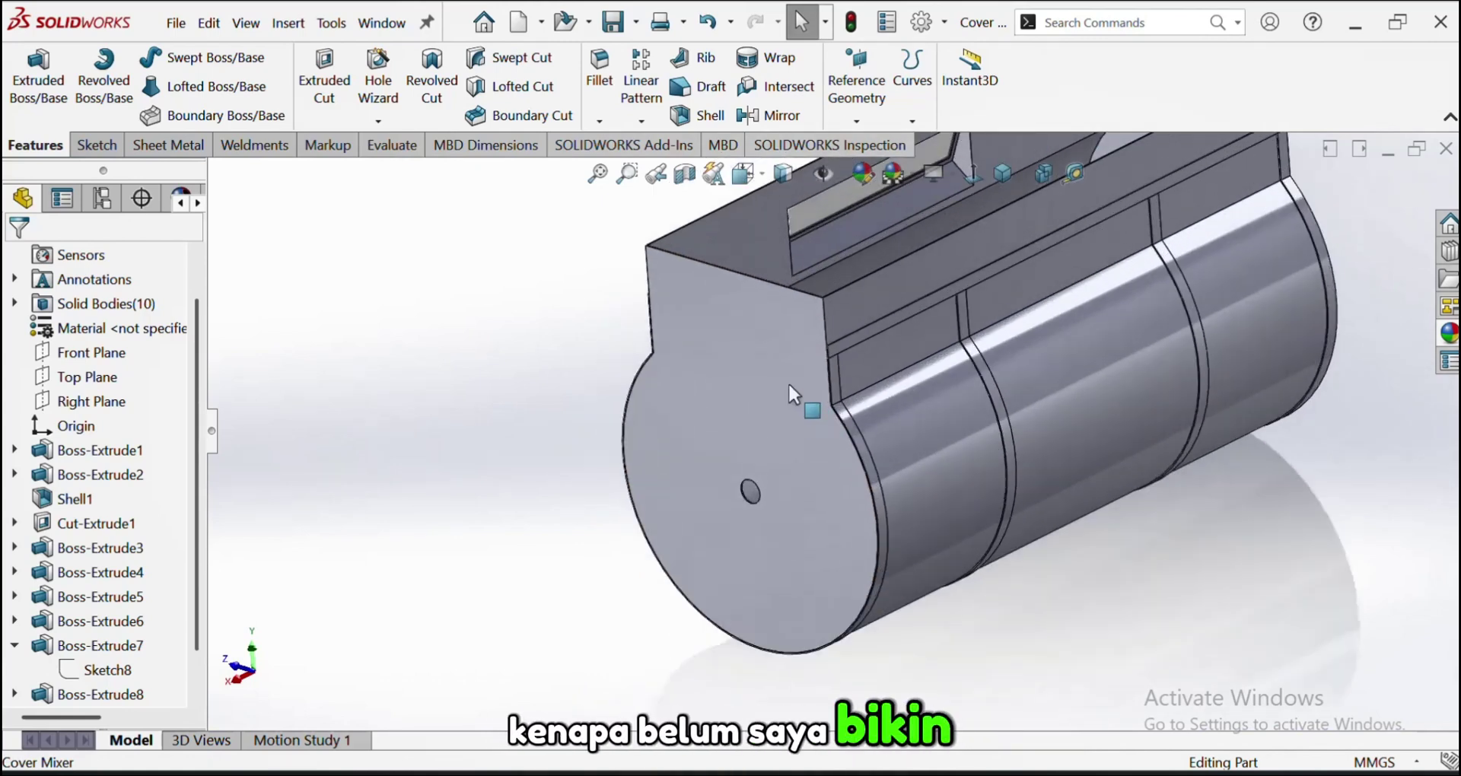
pyautogui.moveTo(788, 385); pyautogui.dragTo(811, 411, button='middle')
pyautogui.click(806, 362)
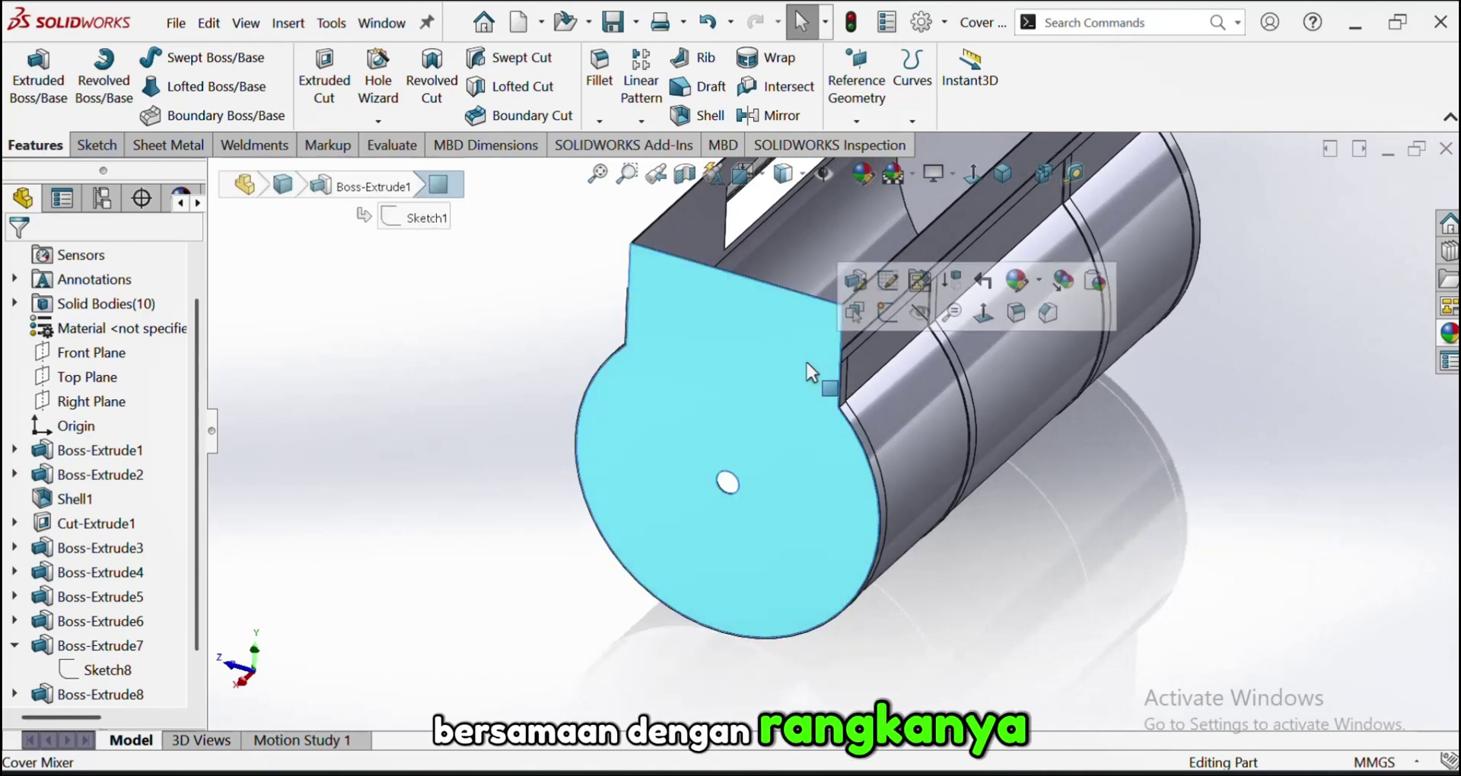
pyautogui.click(881, 318)
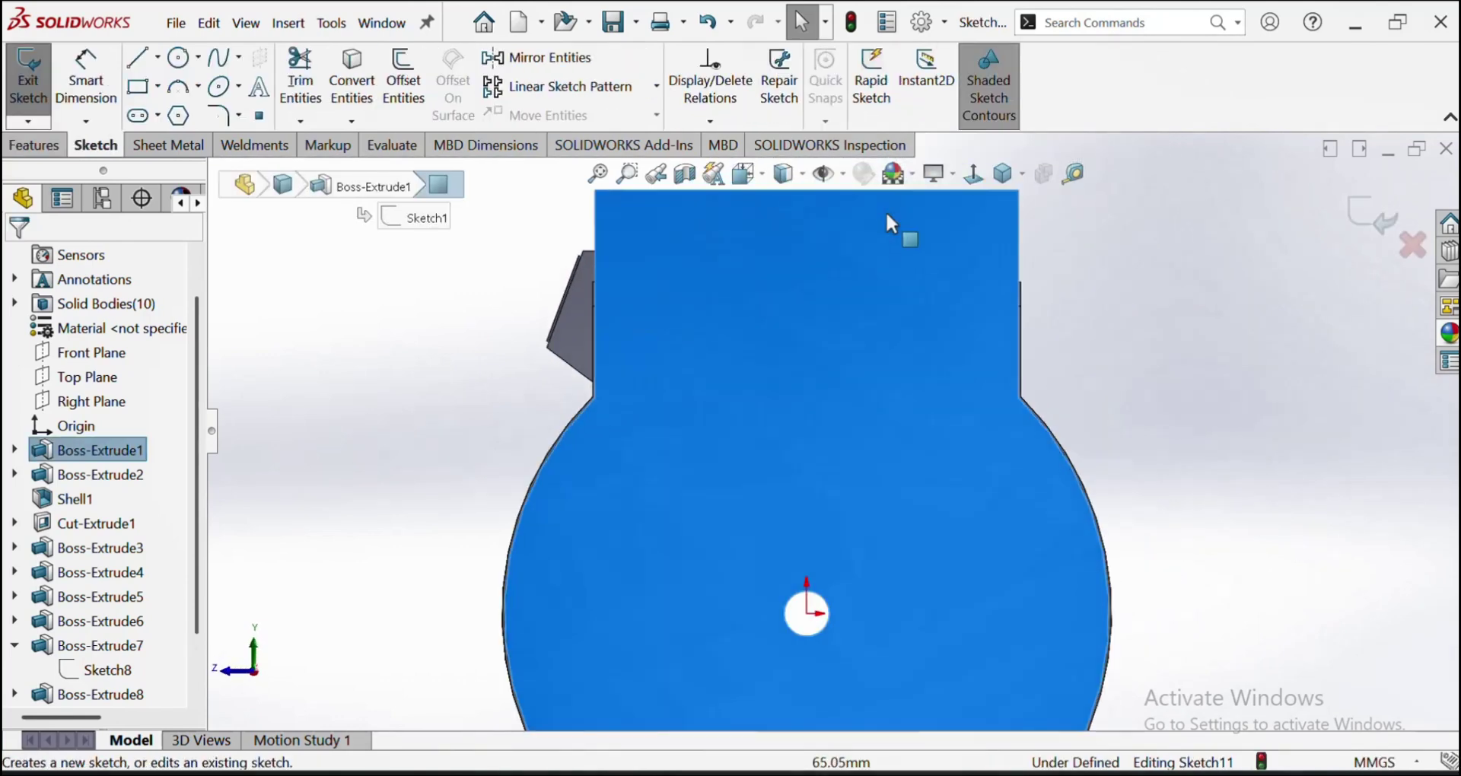
pyautogui.click(1080, 249)
# Sketch a horizontal corner rectangle about 350 mm by 20 mm across the end face, level with the side plate strips
pyautogui.scroll(-3, 1011, 263)
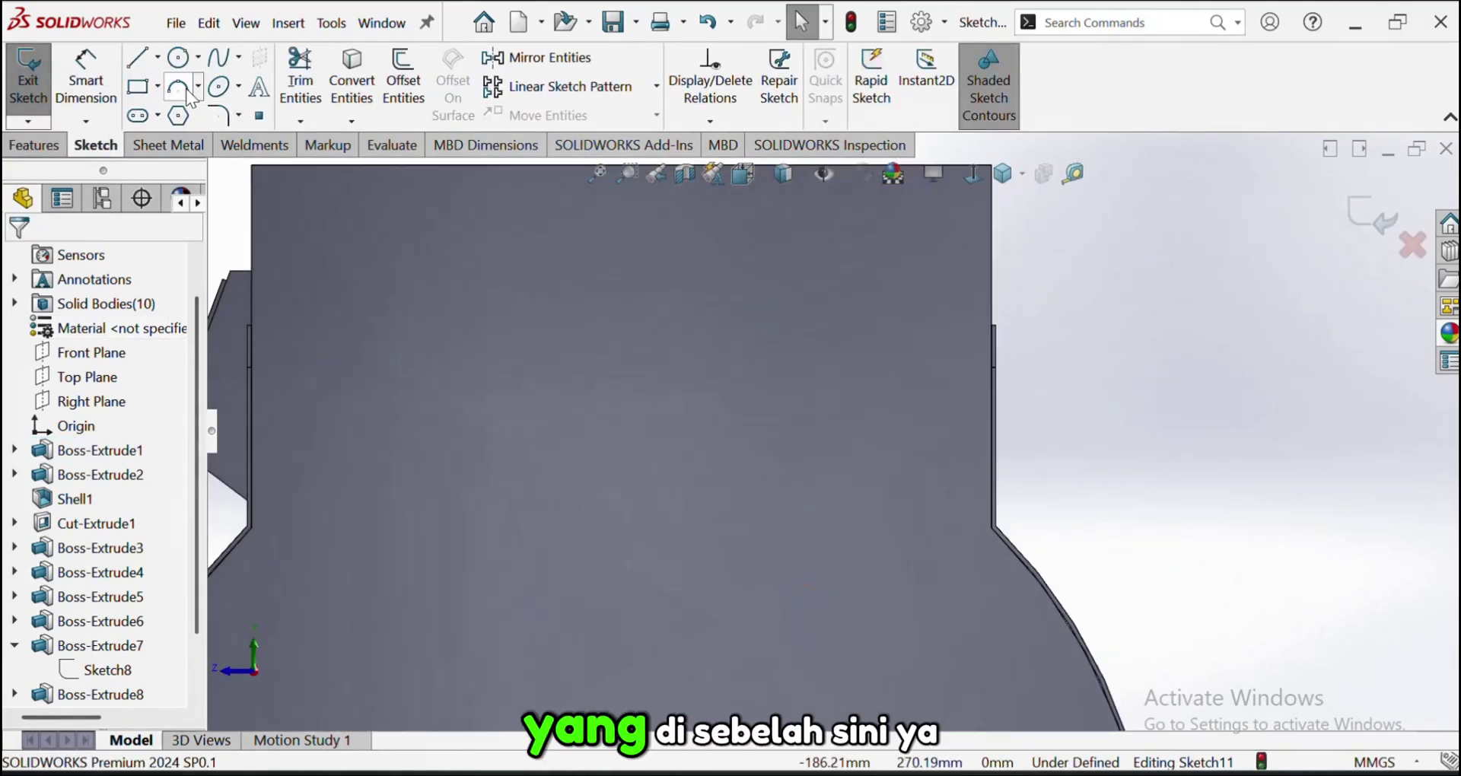
pyautogui.scroll(-3, 246, 338)
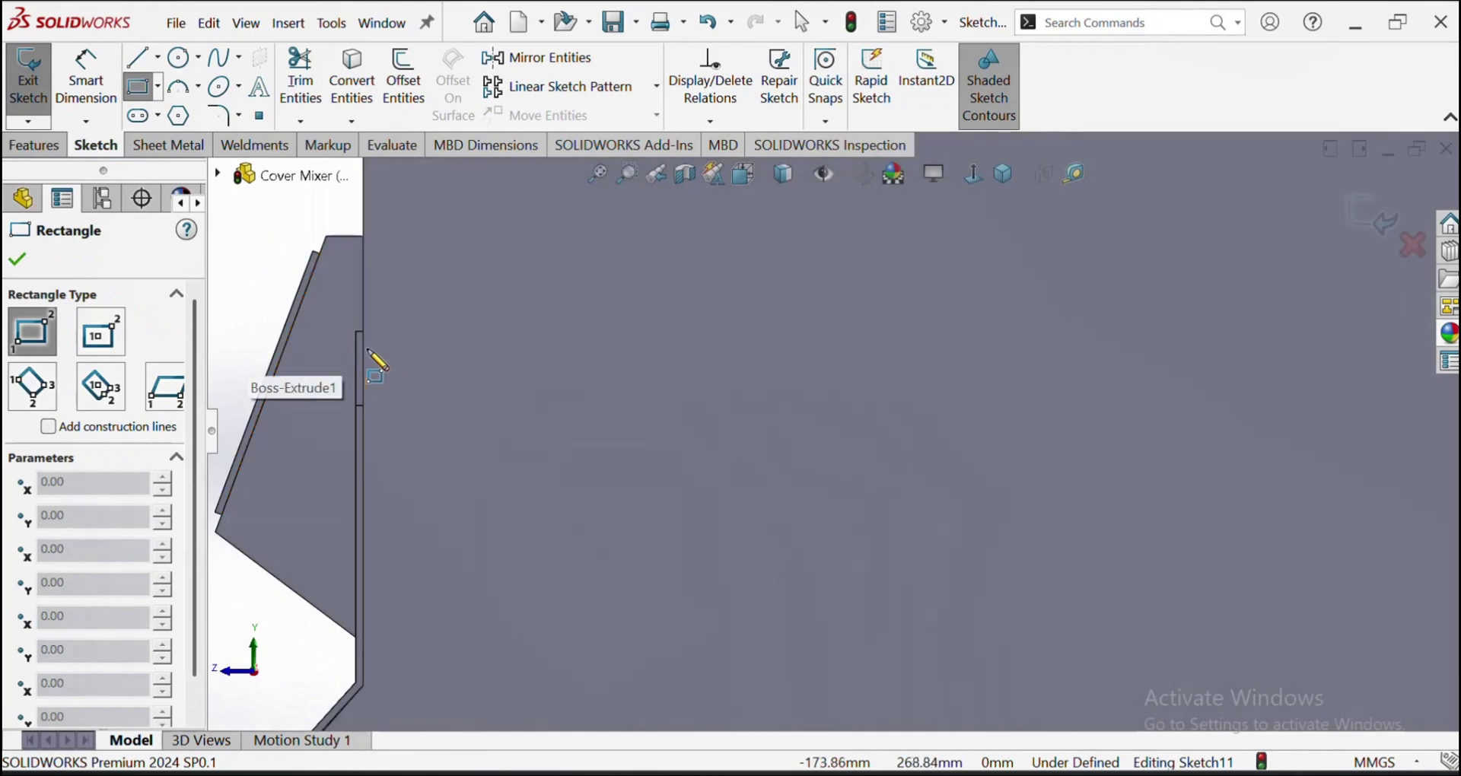
pyautogui.click(363, 332)
pyautogui.scroll(3, 1176, 388)
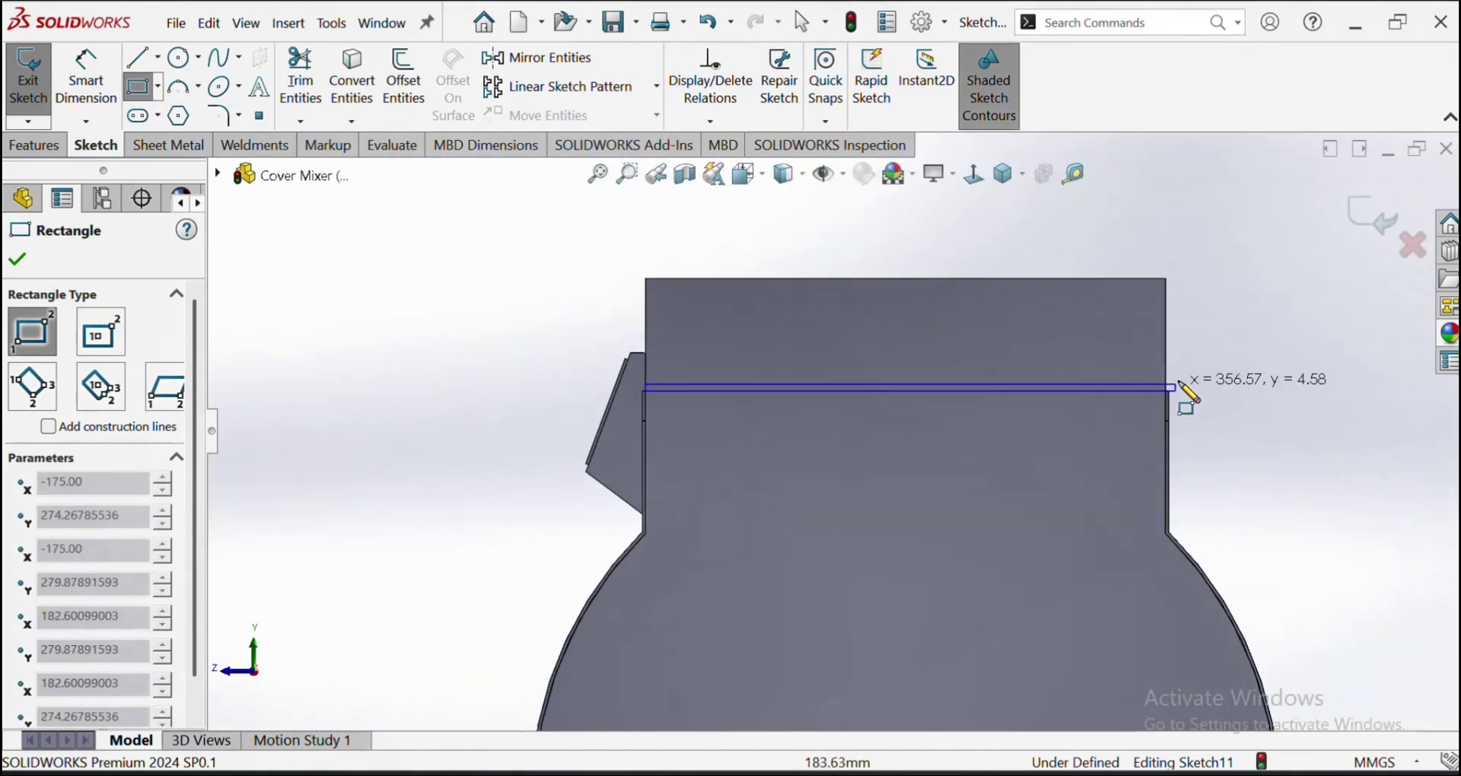
pyautogui.scroll(-5, 962, 487)
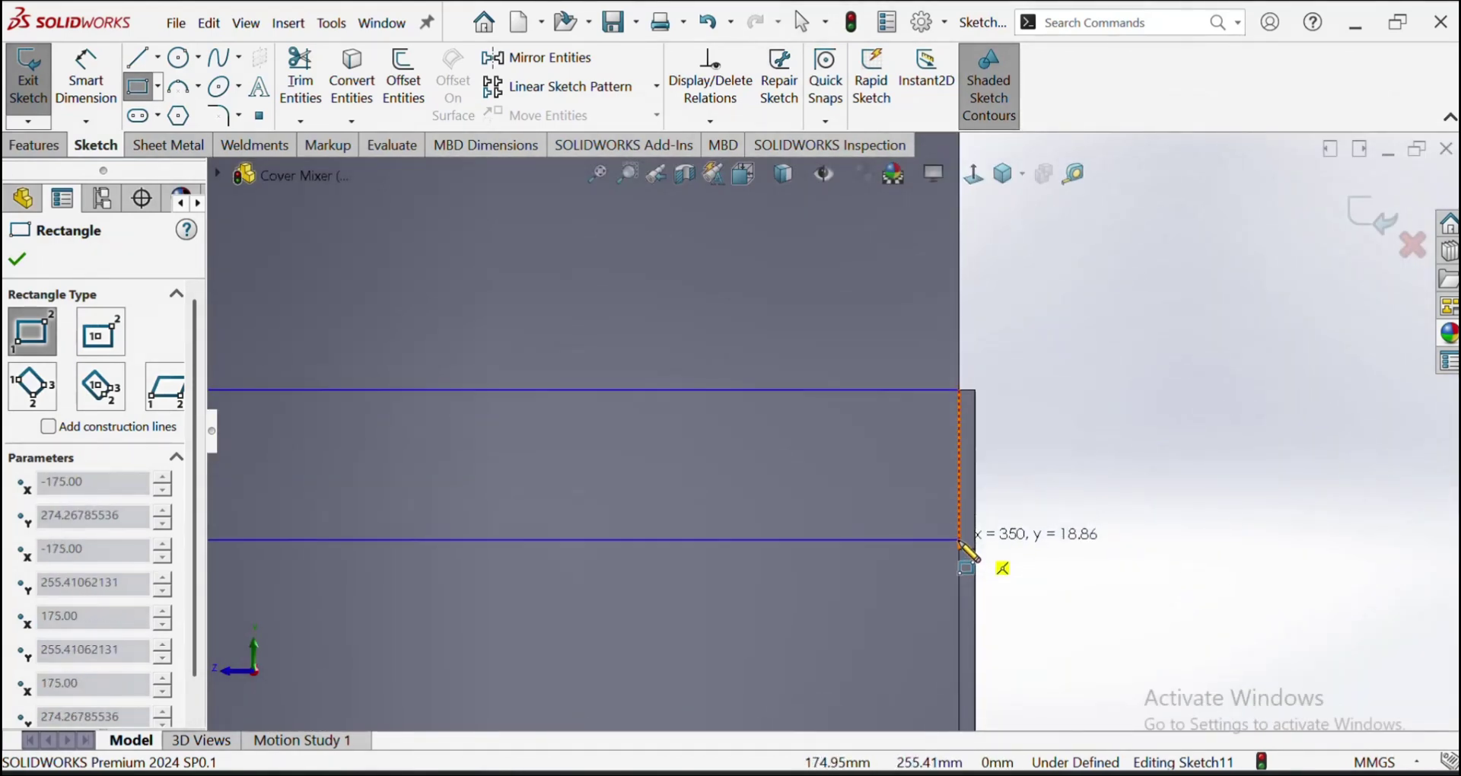
pyautogui.click(960, 550)
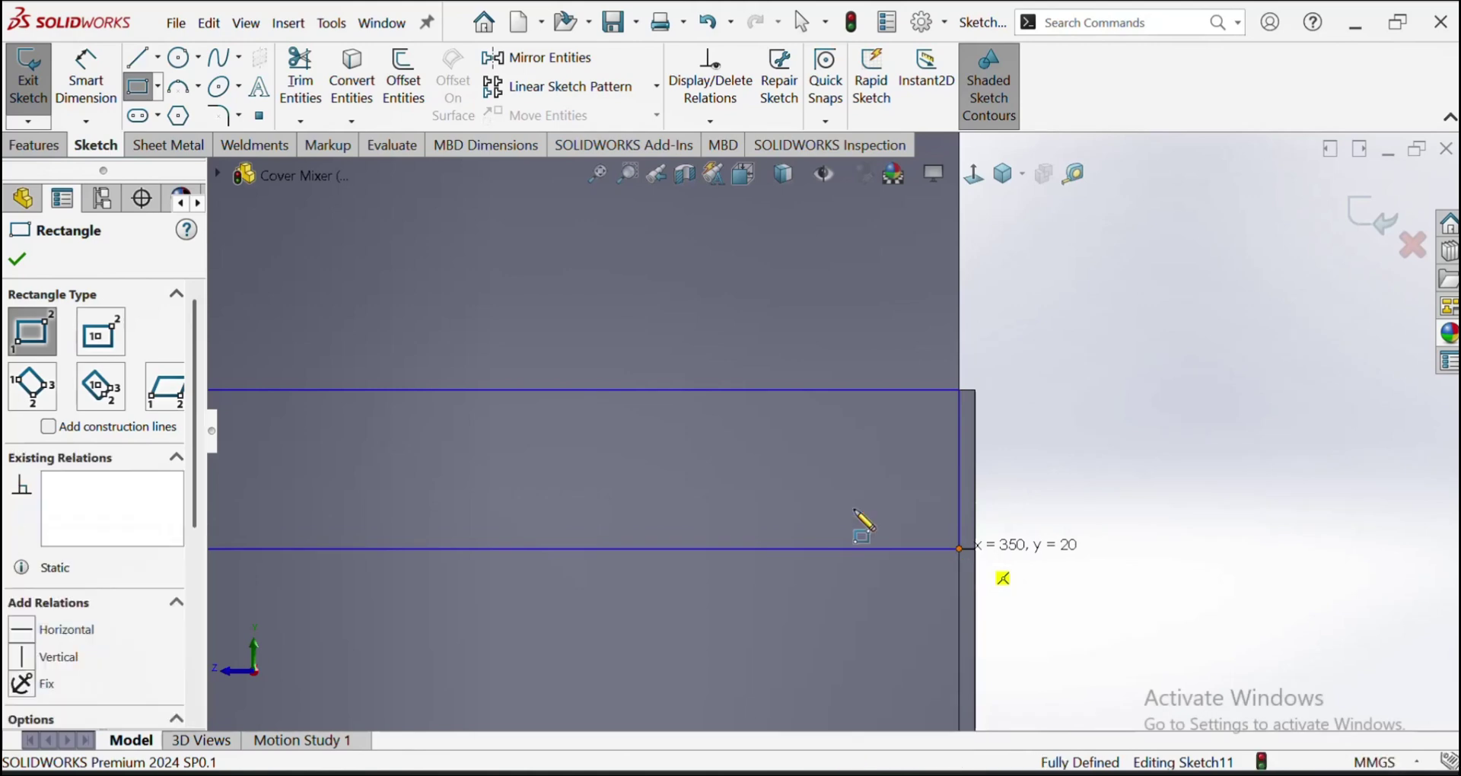
# Extrude the rectangle blind to 2 mm as a separate body, with Merge result turned off
pyautogui.scroll(5, 860, 522)
pyautogui.scroll(-8, 738, 463)
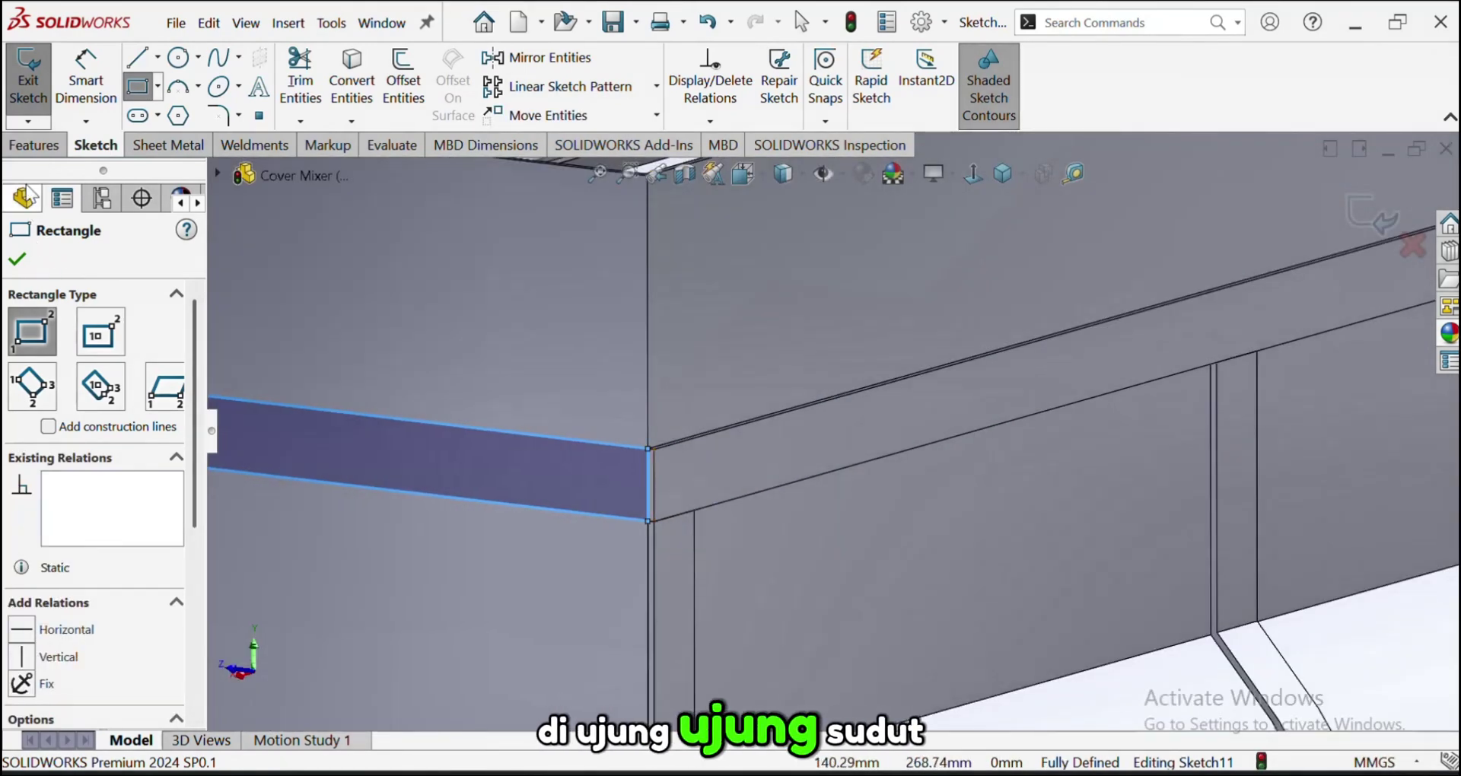
pyautogui.click(34, 144)
pyautogui.click(38, 87)
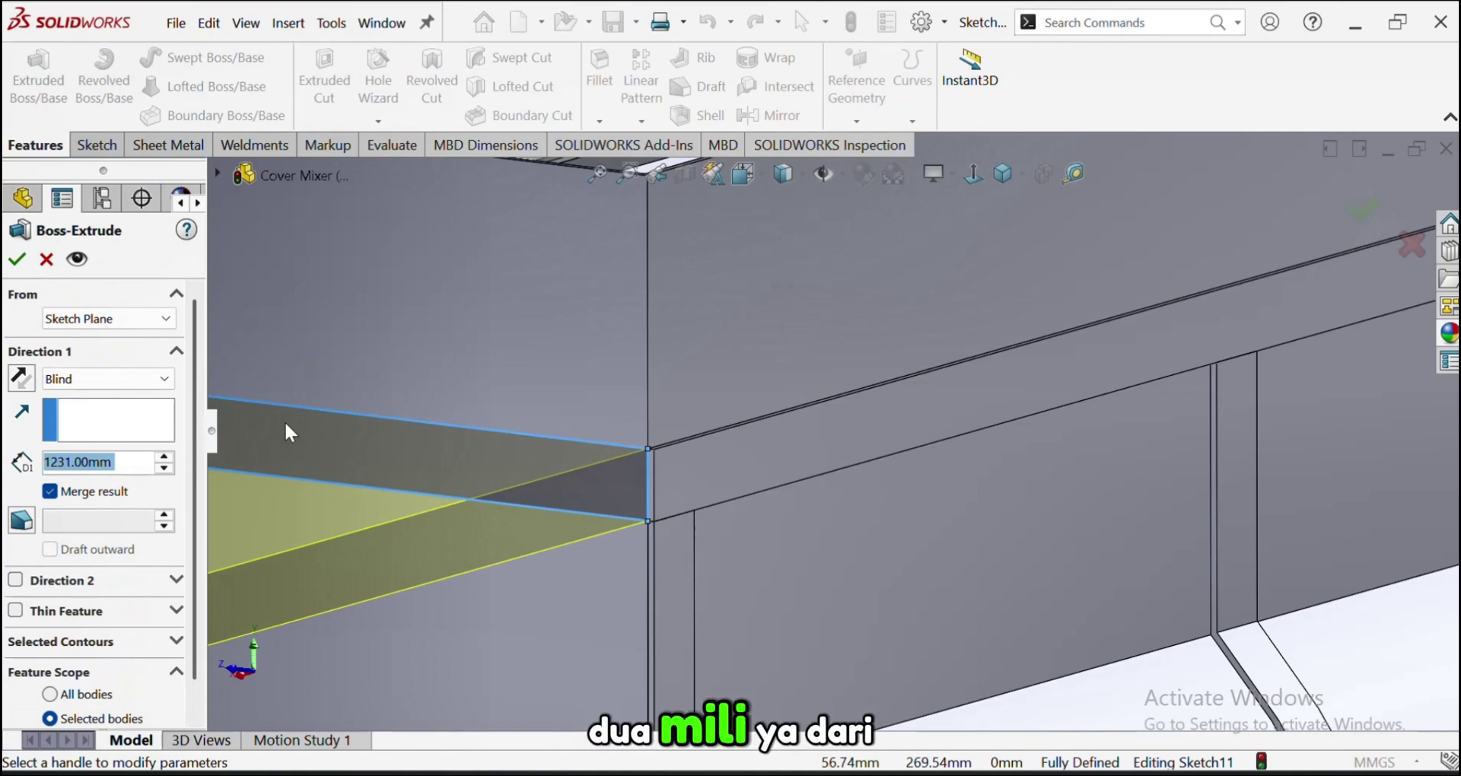
pyautogui.write('2')
pyautogui.press('Return')
pyautogui.scroll(-5, 505, 440)
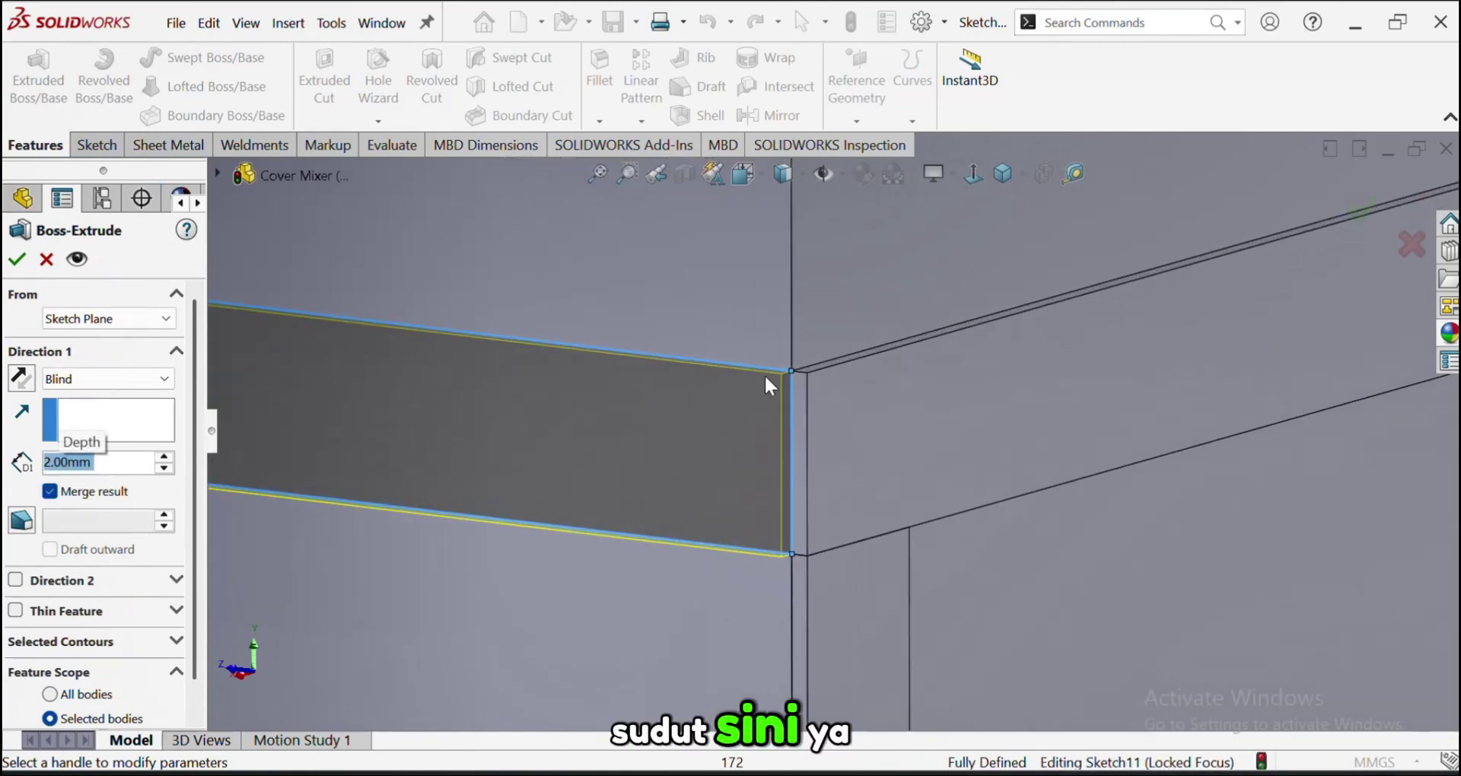
pyautogui.scroll(-2, 764, 373)
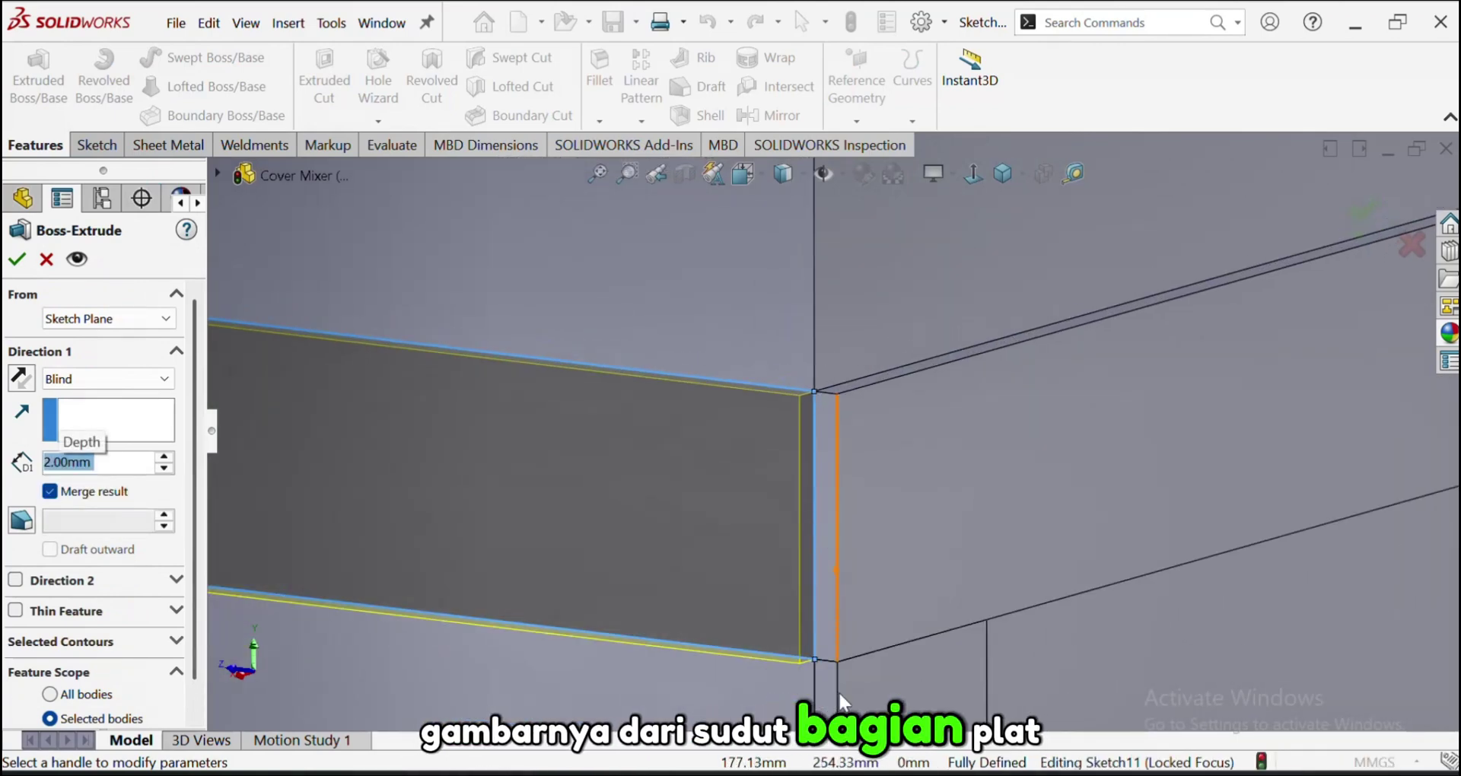
pyautogui.scroll(6, 834, 613)
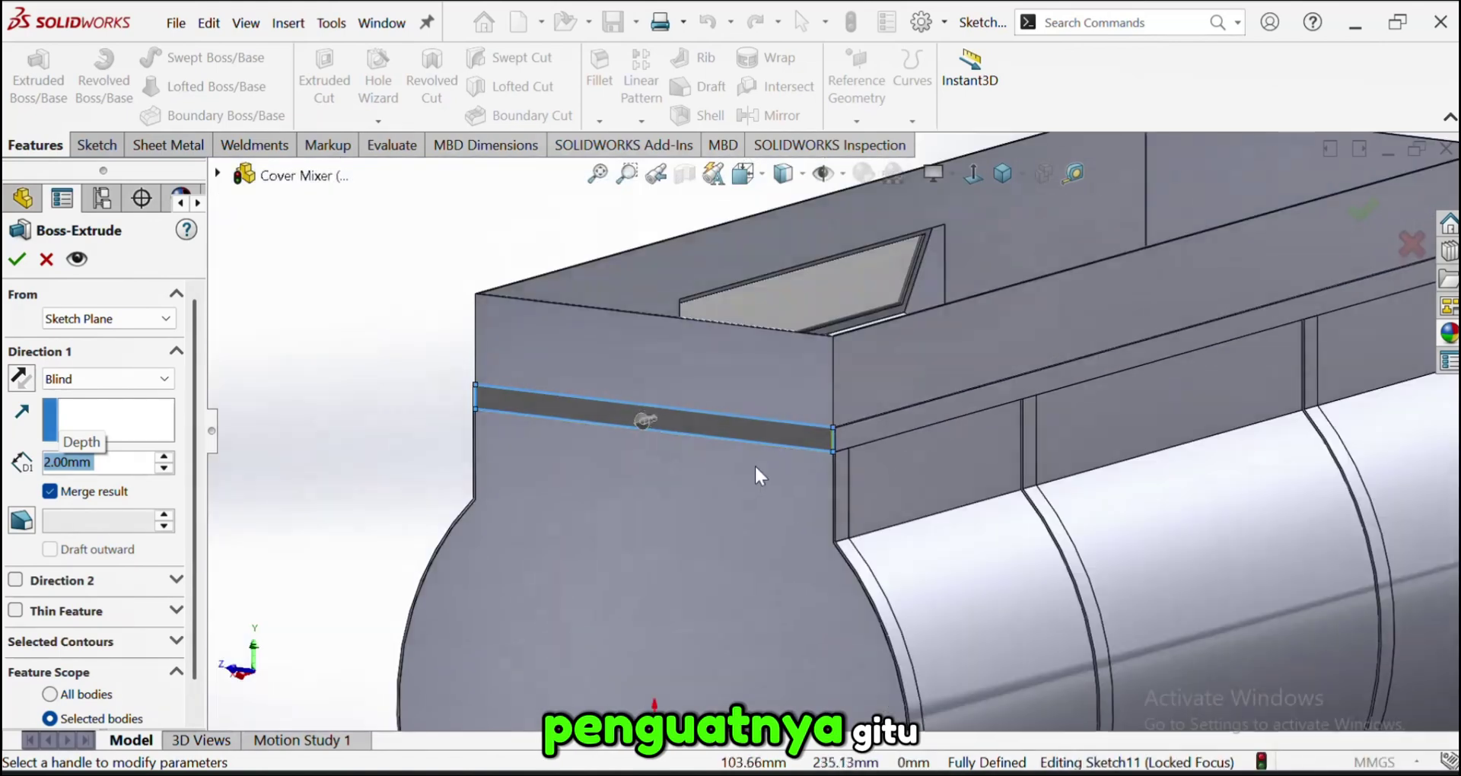
pyautogui.click(81, 487)
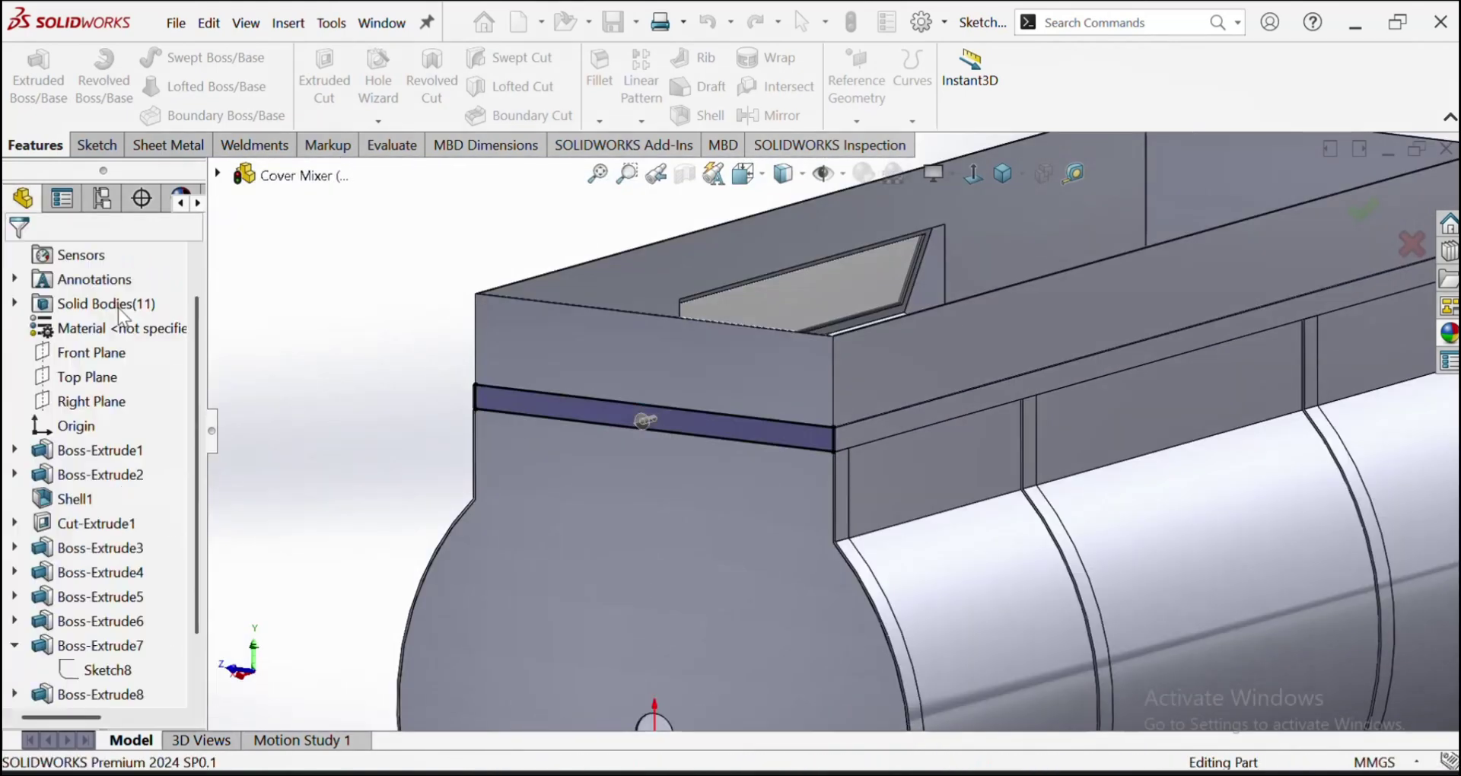
# Reorder the end strip's extrude feature to sit directly after Mirror1, ahead of the shaft-hole cut
pyautogui.press('f')
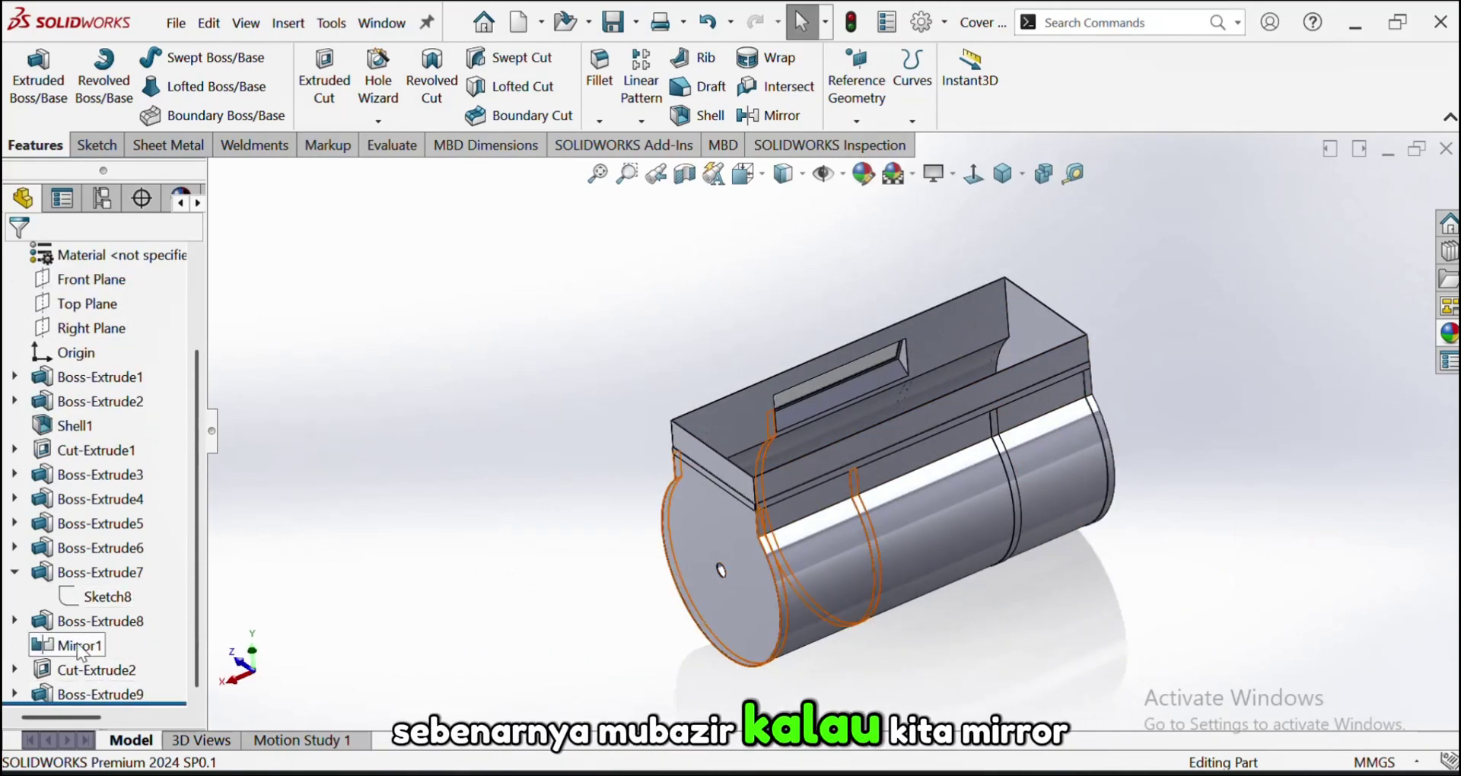
pyautogui.click(73, 645)
pyautogui.click(537, 506)
pyautogui.scroll(-2, 943, 470)
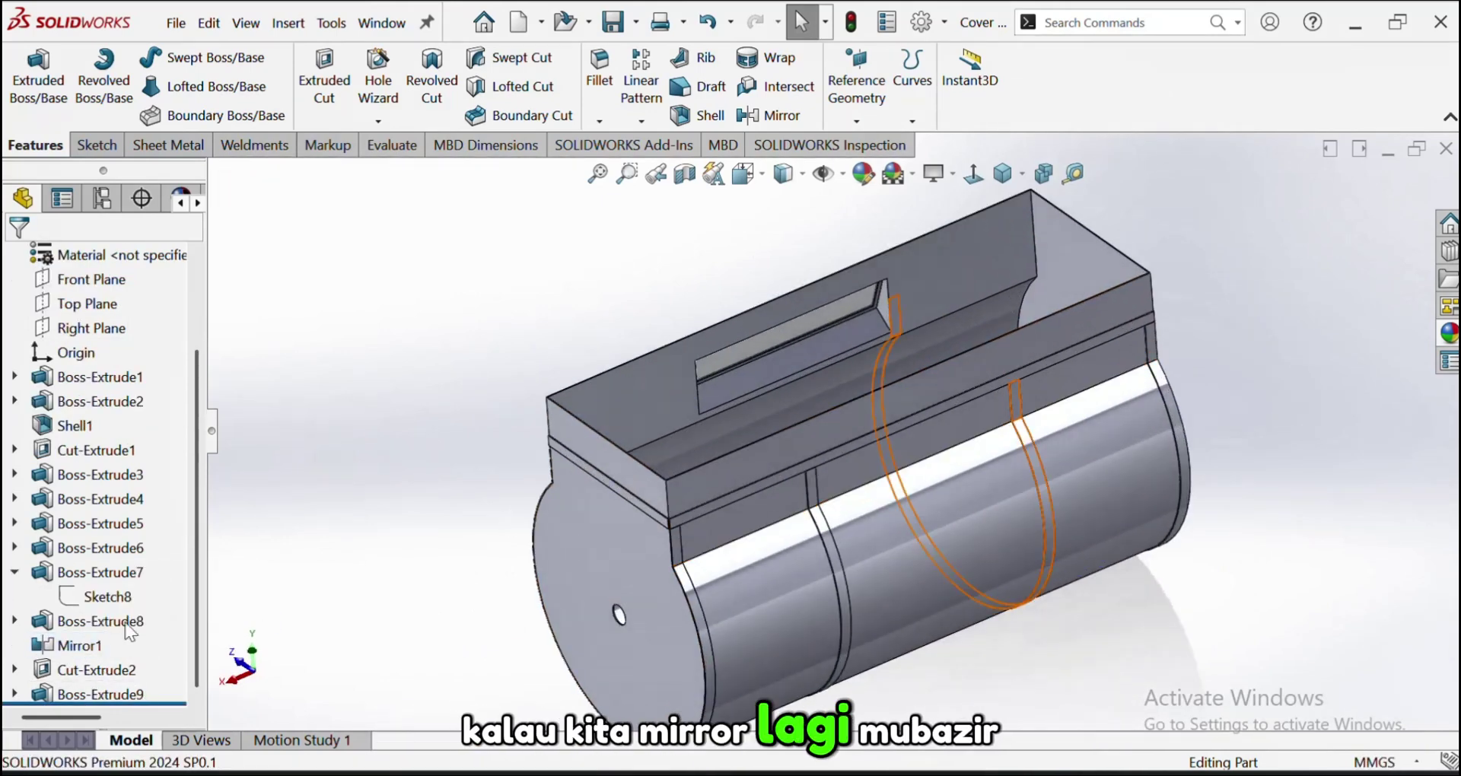
pyautogui.click(99, 694)
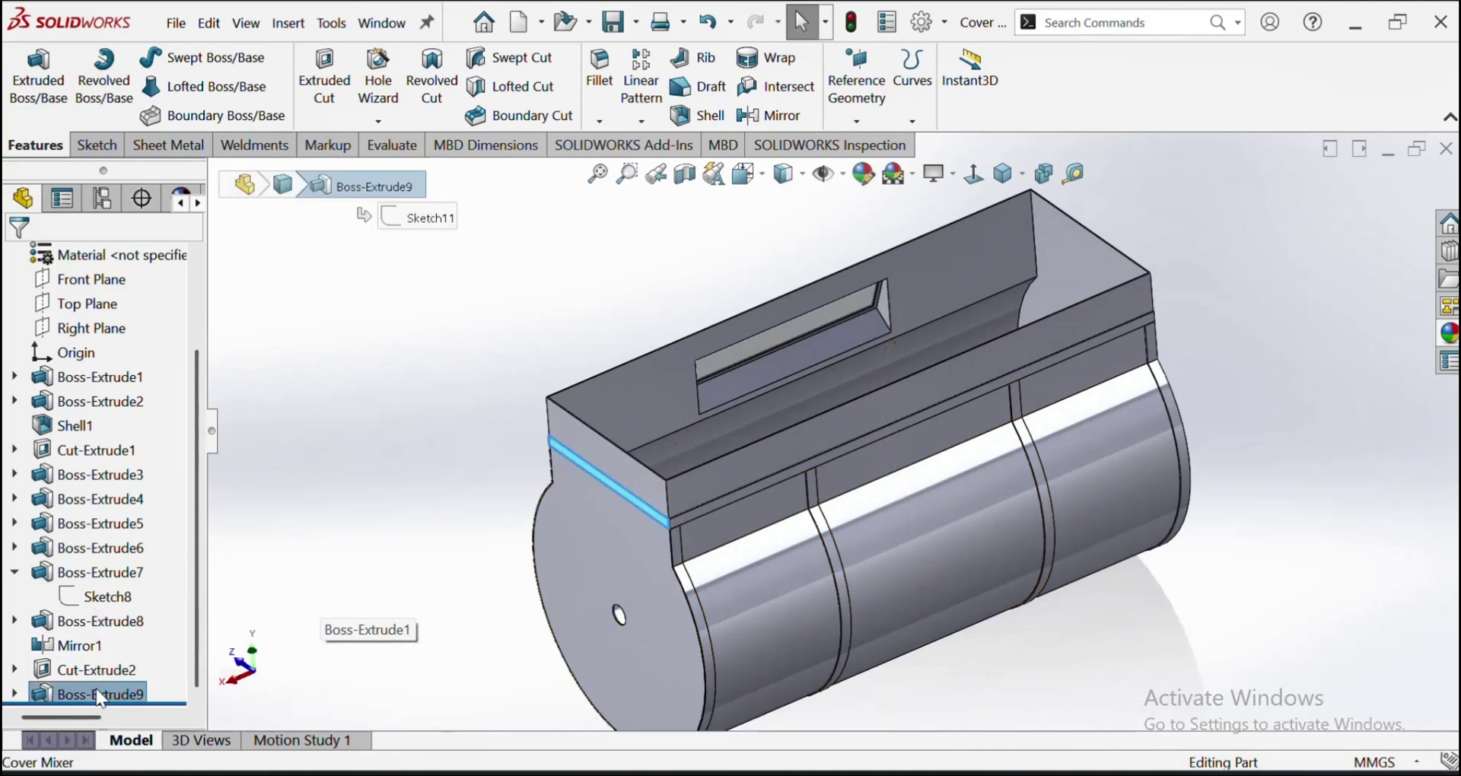
pyautogui.moveTo(99, 694); pyautogui.dragTo(57, 643)
pyautogui.click(79, 674)
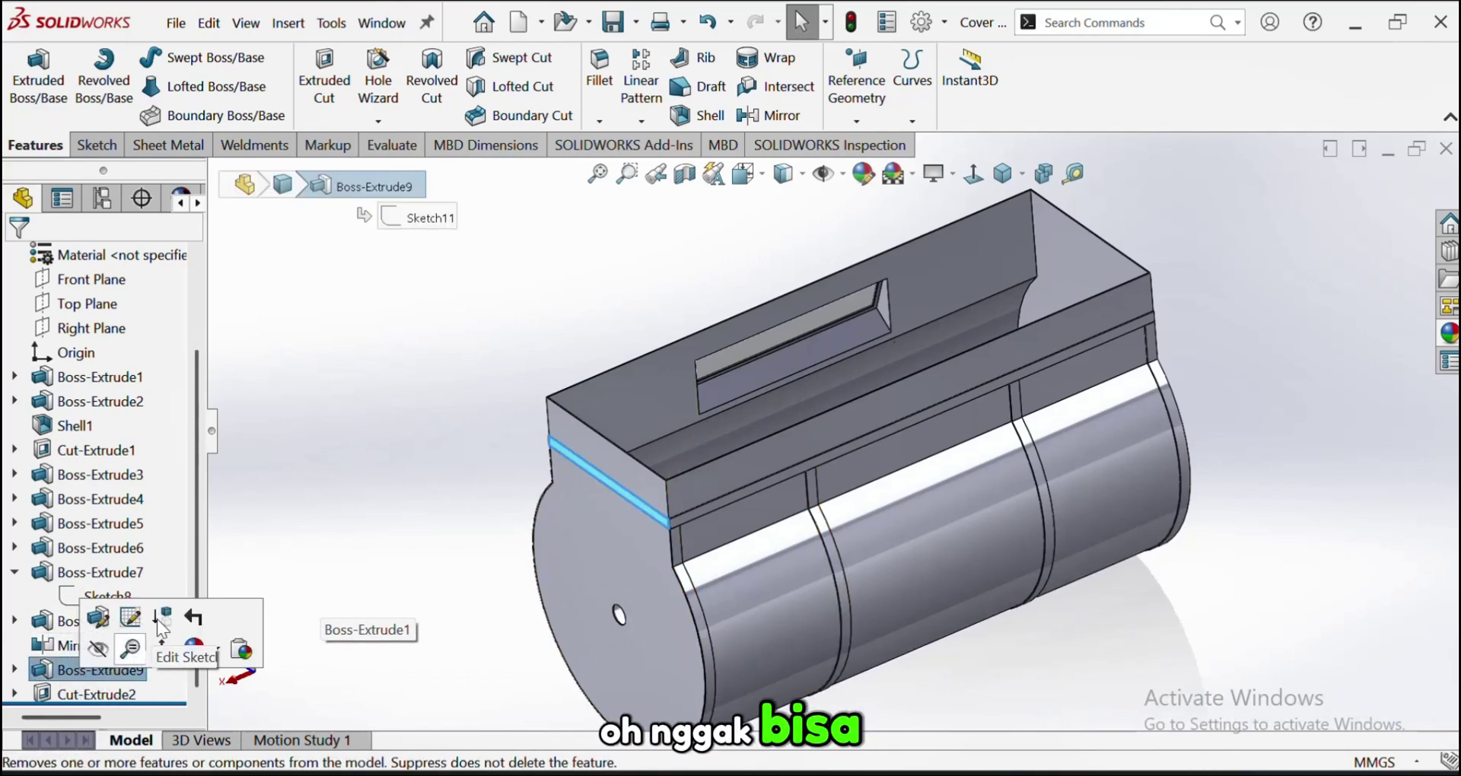
pyautogui.click(279, 473)
# Mirror the end strip body about the Right Plane onto the opposite end of the cover
pyautogui.click(792, 116)
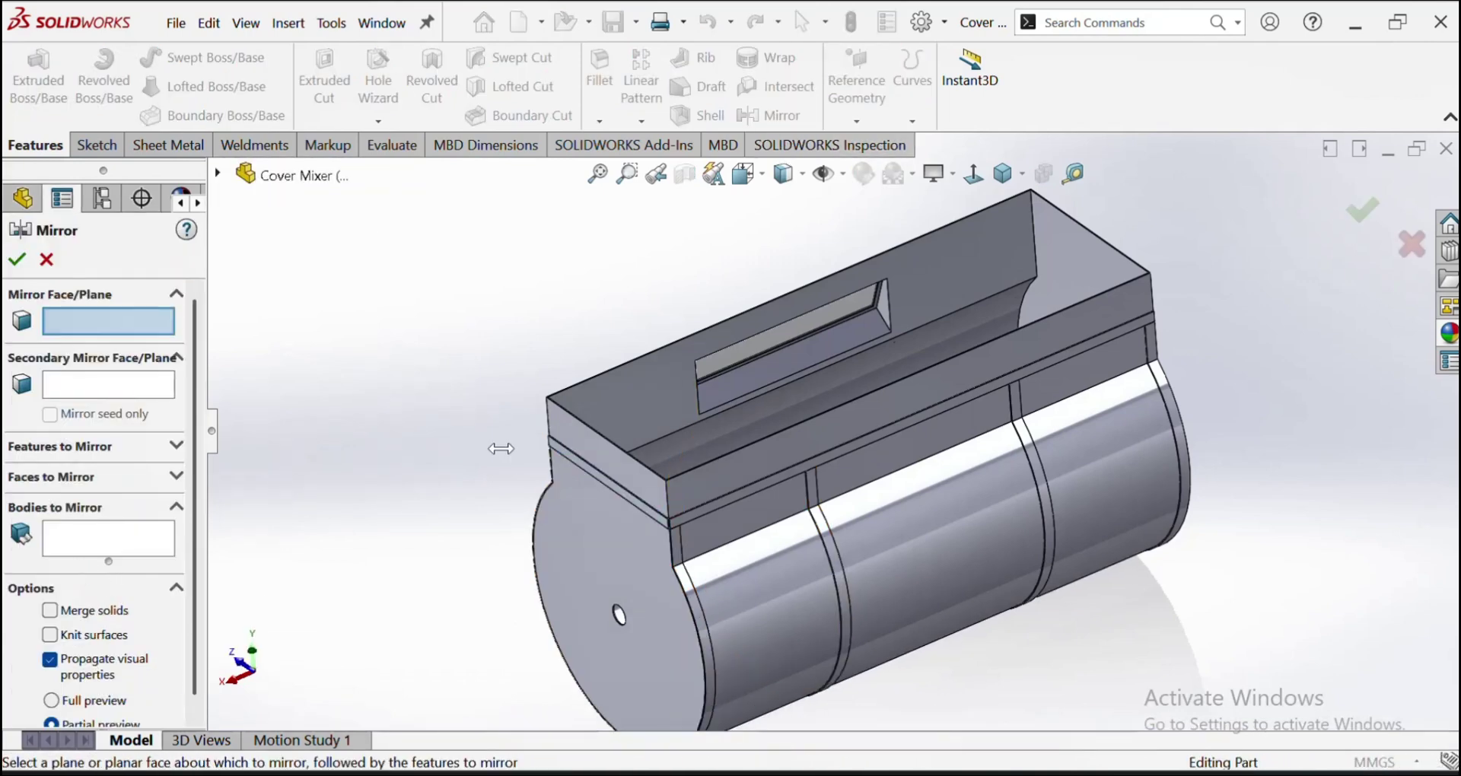
pyautogui.scroll(-2, 1172, 273)
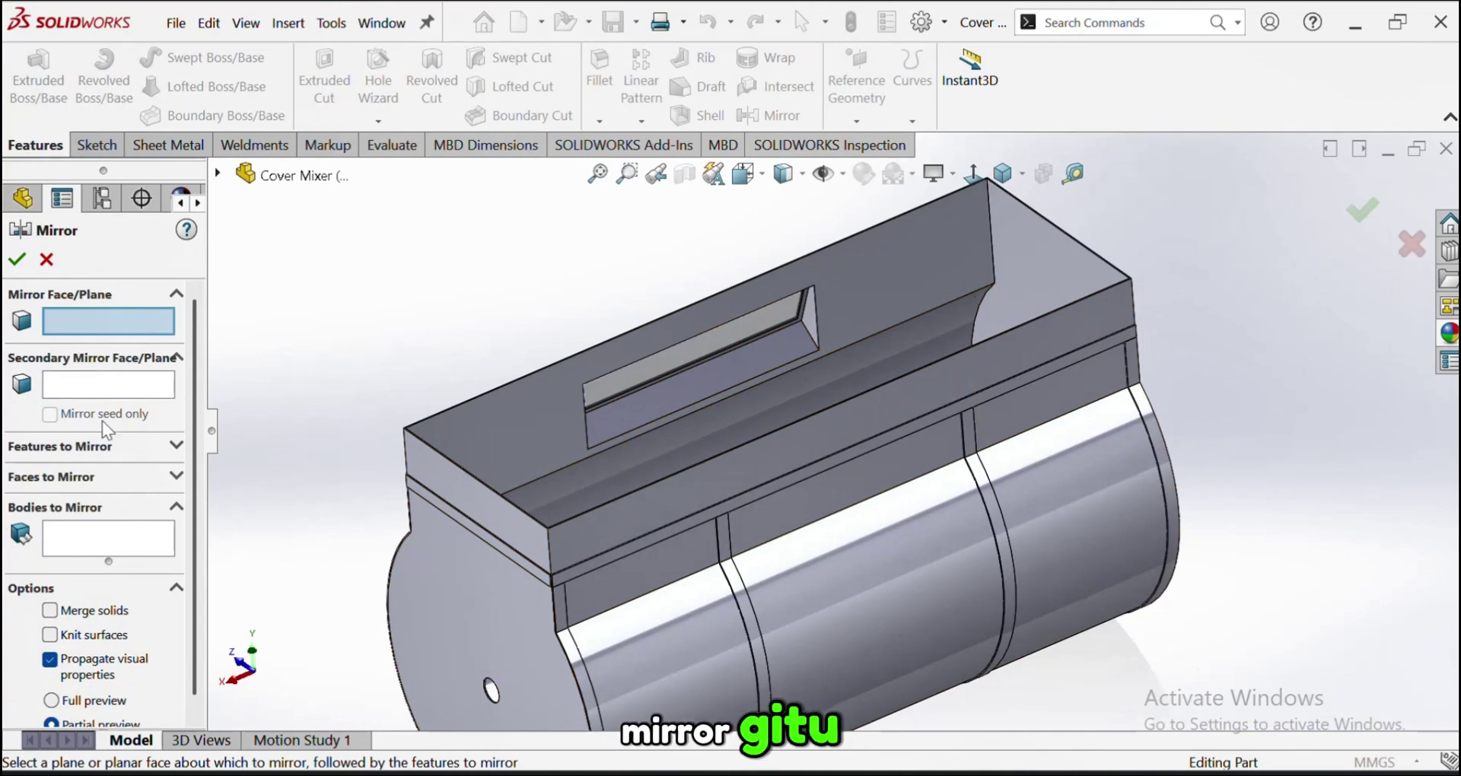
pyautogui.click(218, 174)
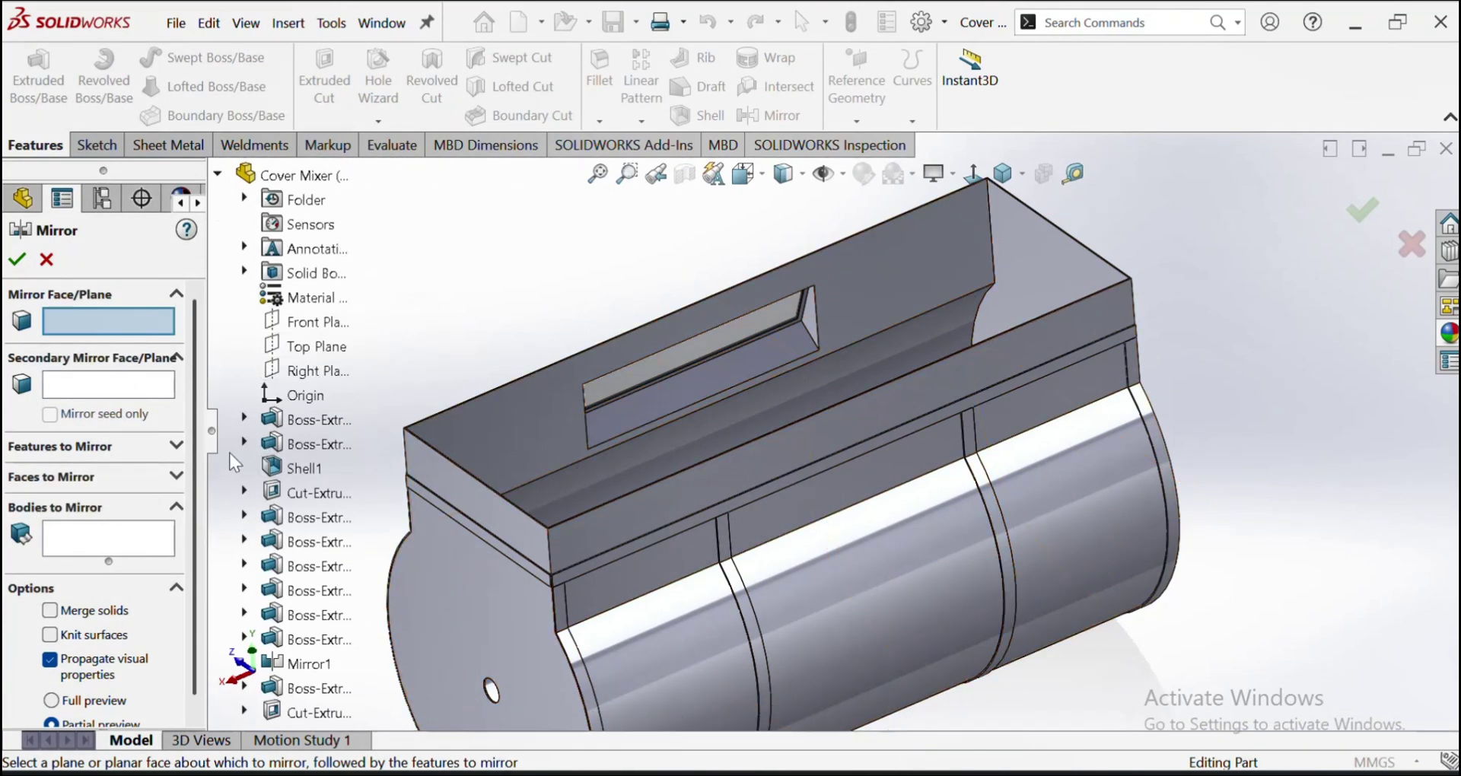
pyautogui.click(301, 374)
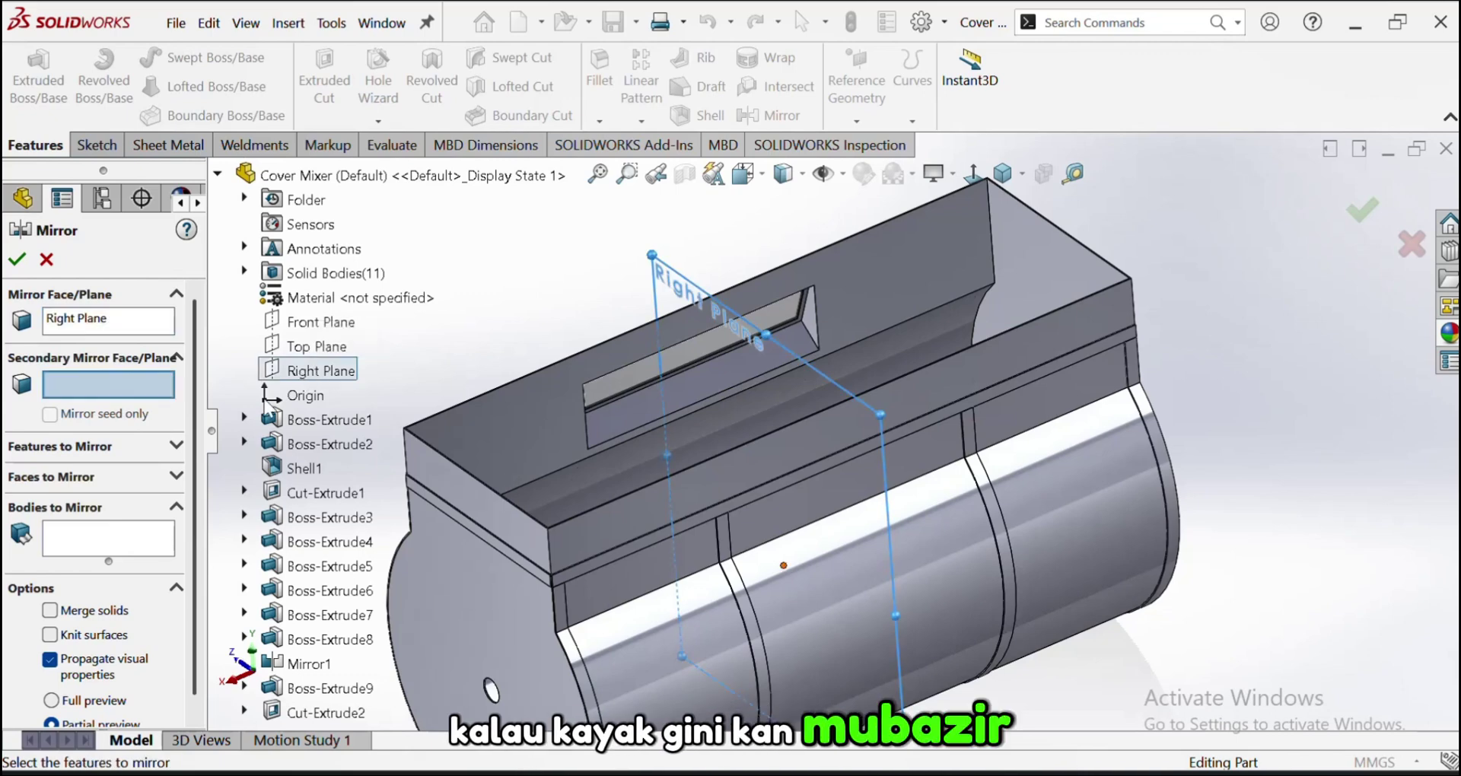
pyautogui.click(116, 545)
pyautogui.click(487, 533)
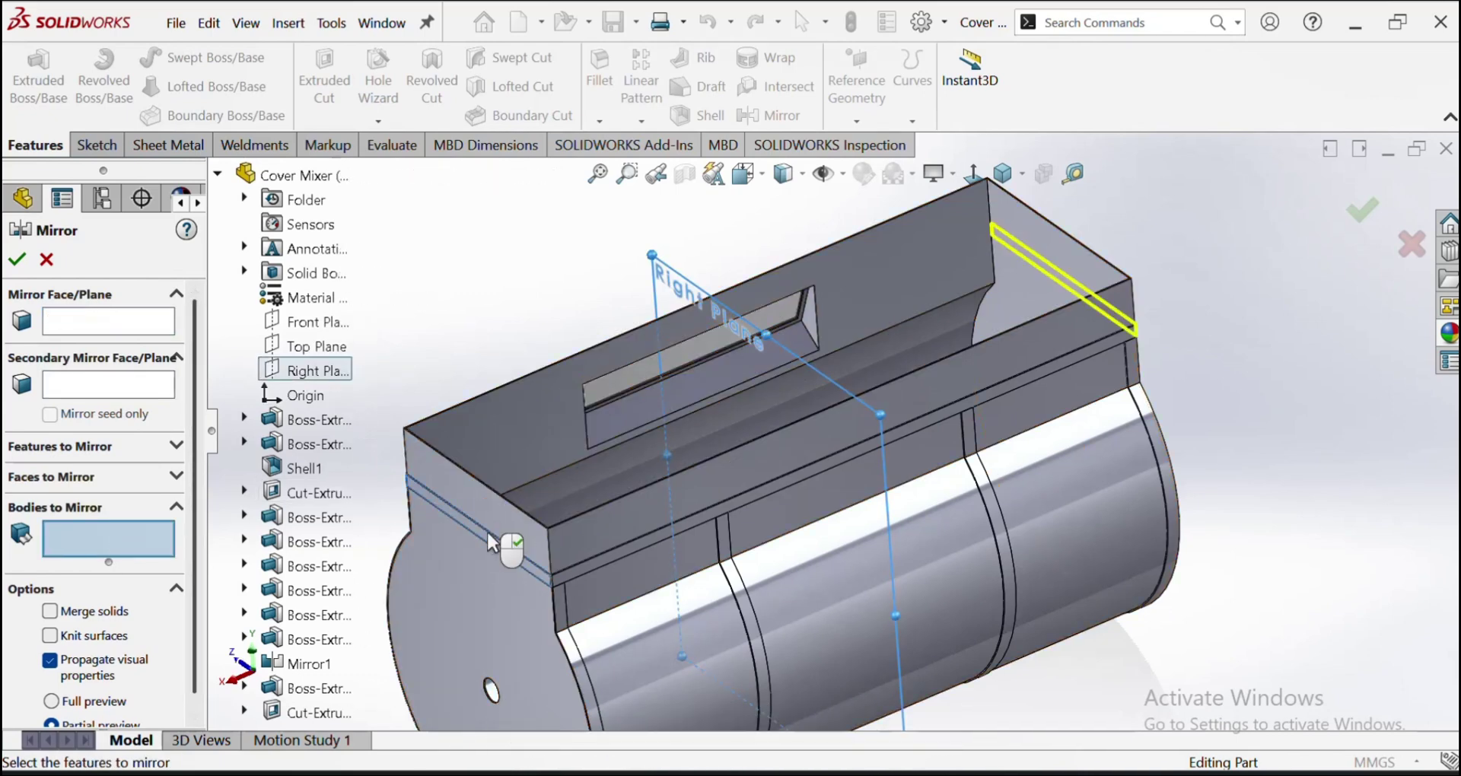
pyautogui.click(17, 266)
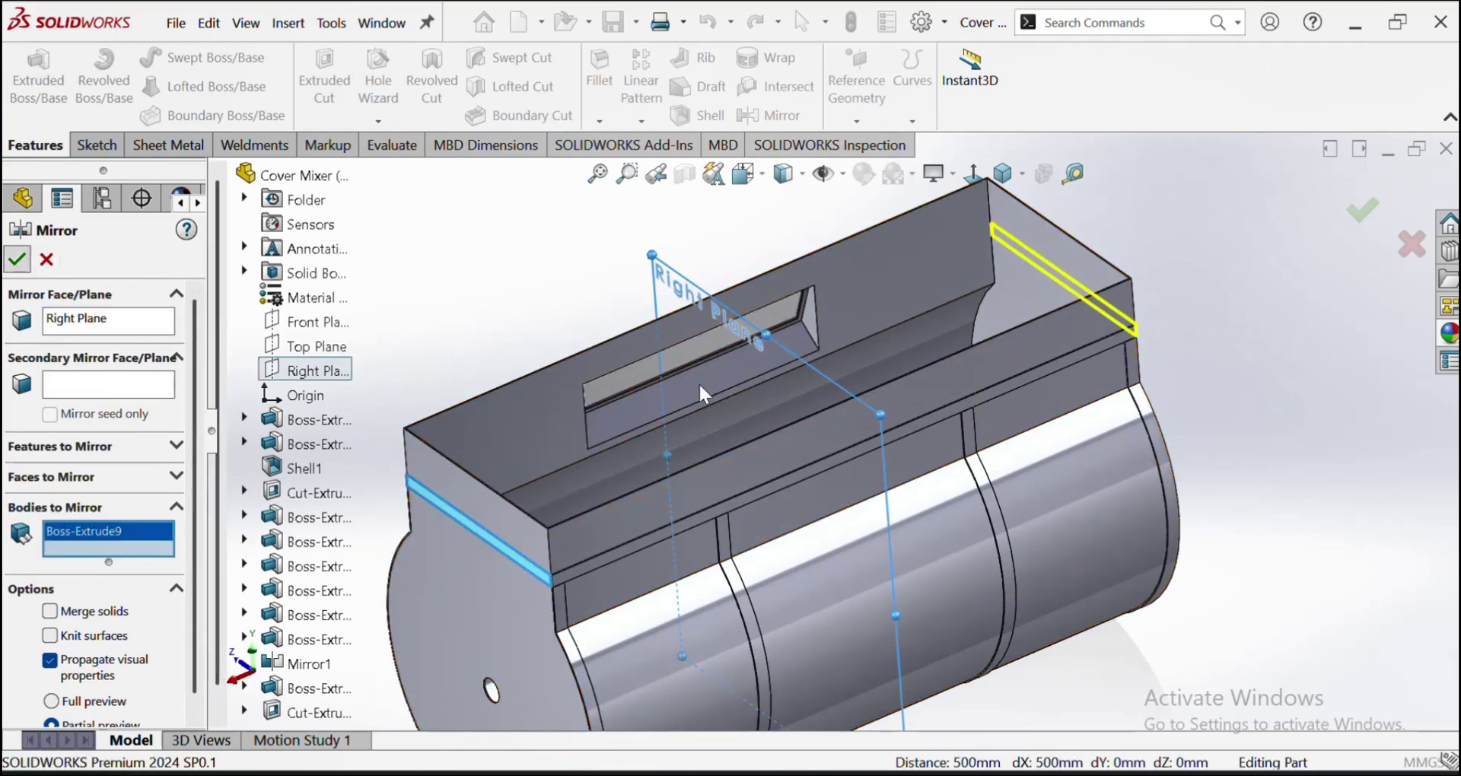
# Inspect the cover with its end strips from another side and in the isometric view
pyautogui.scroll(3, 759, 397)
pyautogui.moveTo(760, 399); pyautogui.dragTo(685, 426, button='middle')
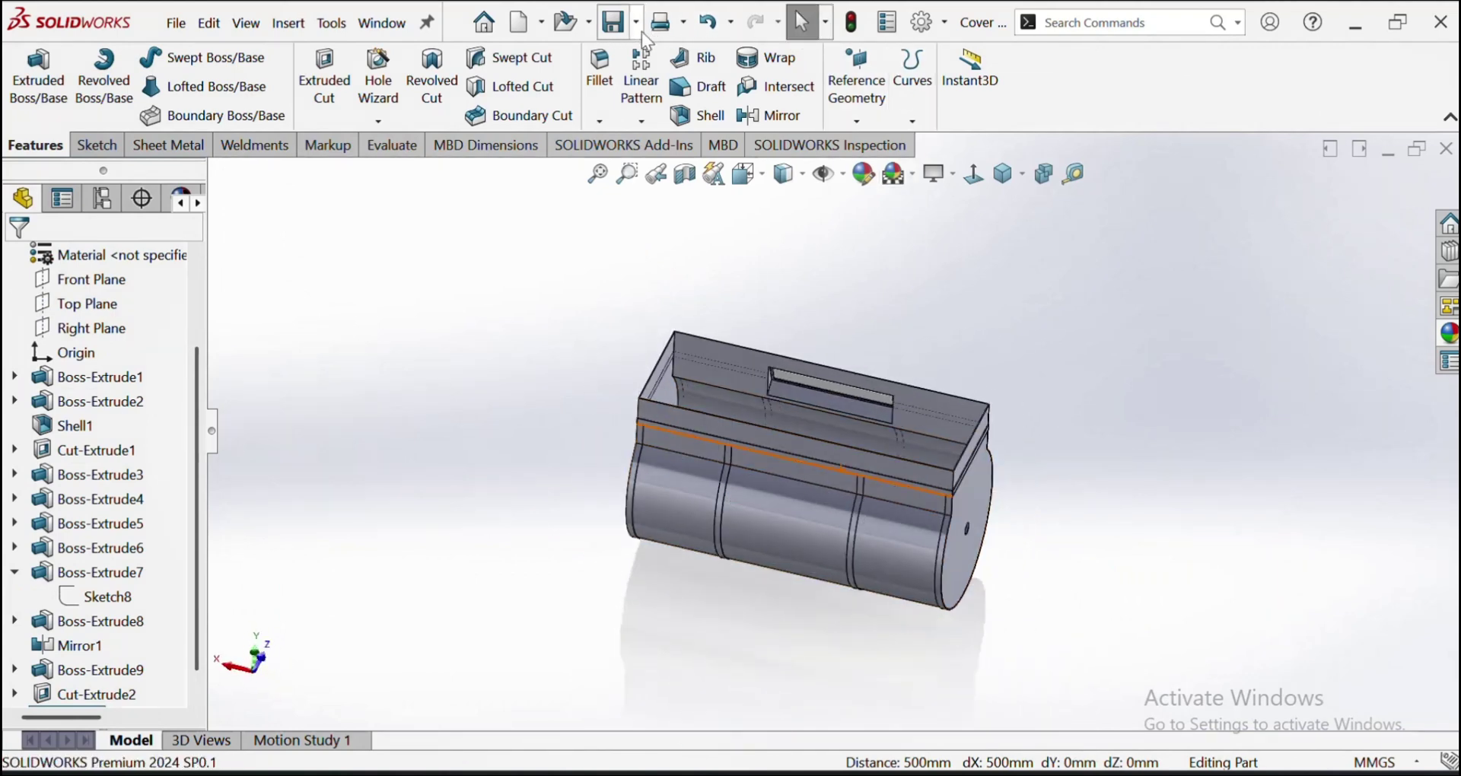
pyautogui.click(1023, 173)
pyautogui.click(1035, 207)
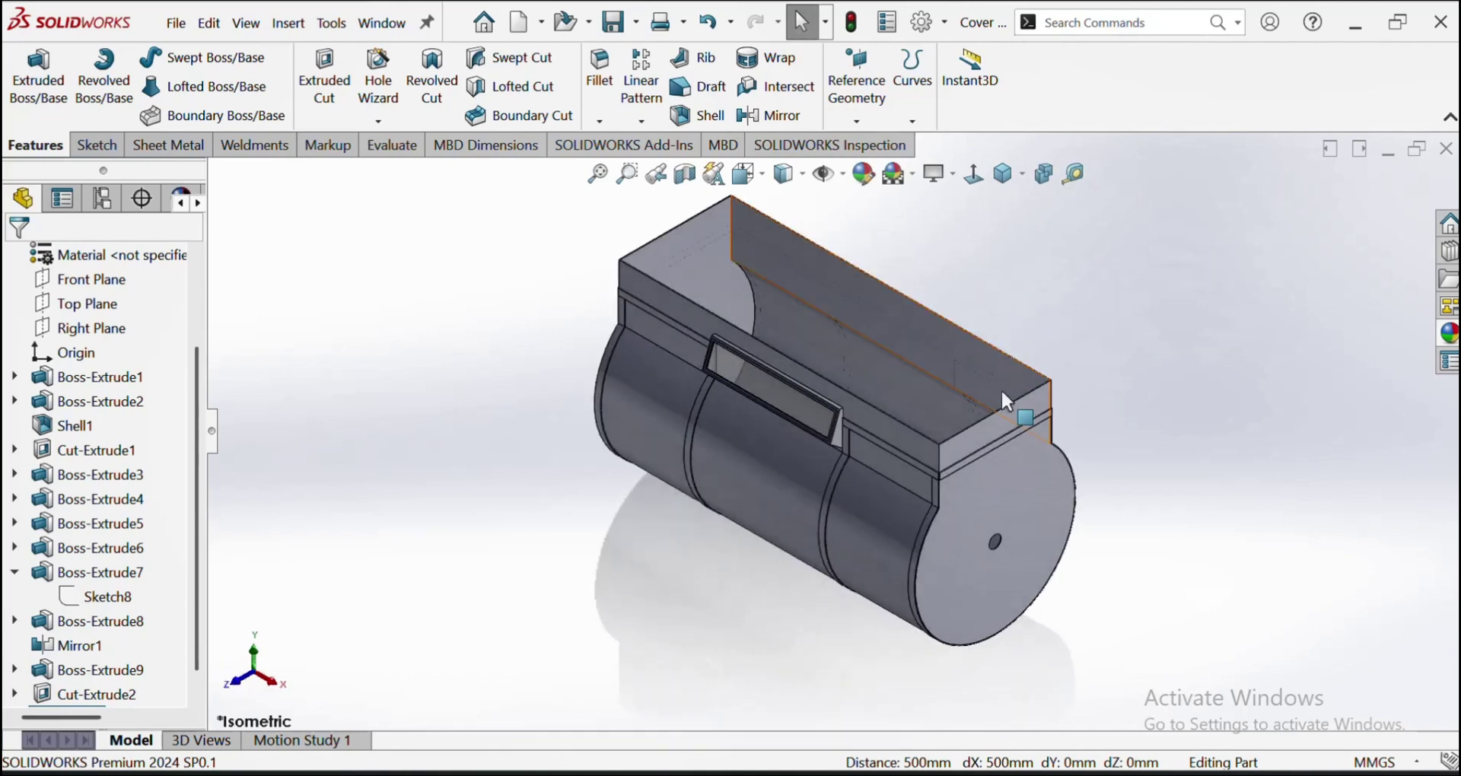
pyautogui.scroll(-2, 1000, 437)
pyautogui.scroll(2, 936, 479)
pyautogui.scroll(-2, 944, 412)
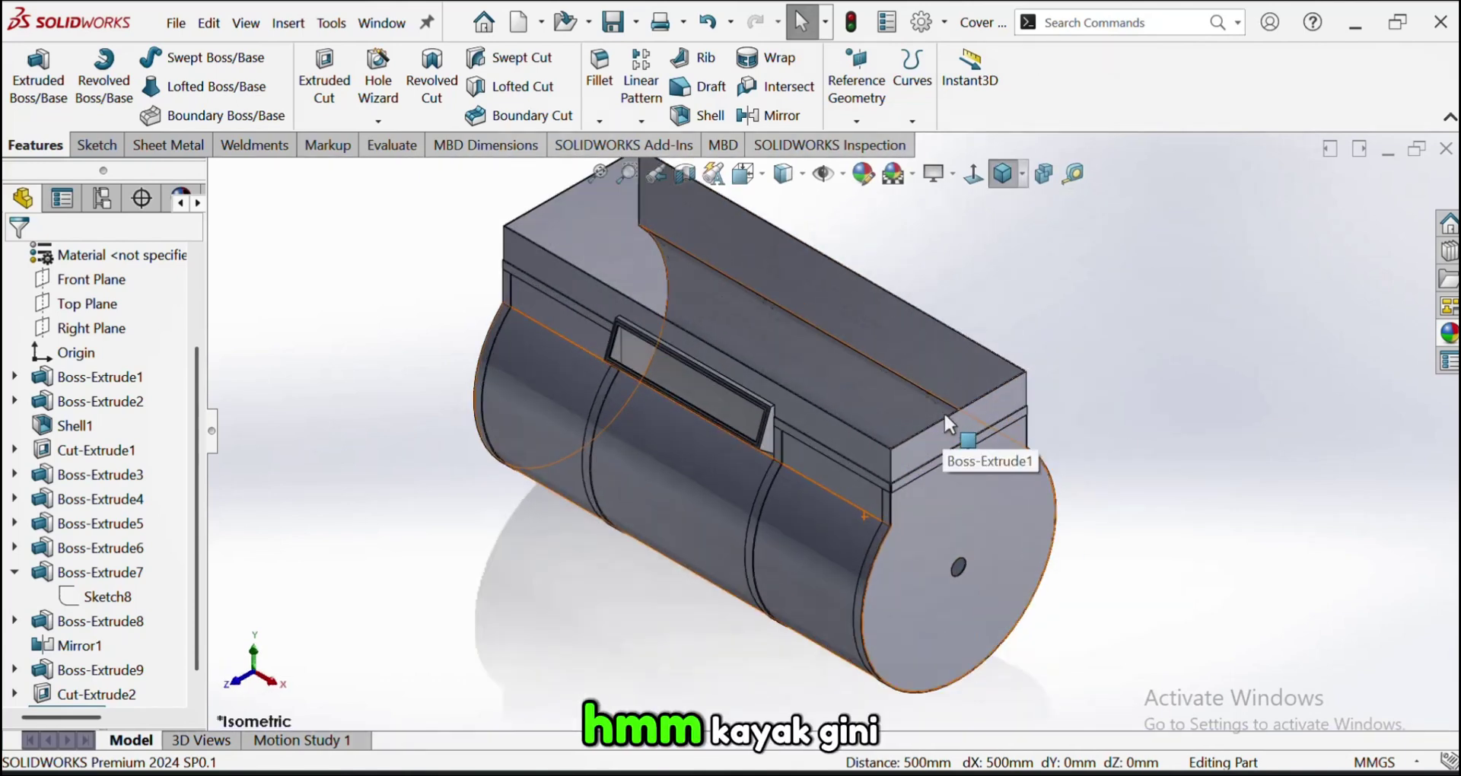
# Apply the brushed steel appearance to the whole Cover Mixer part and set its colour to white
pyautogui.click(865, 187)
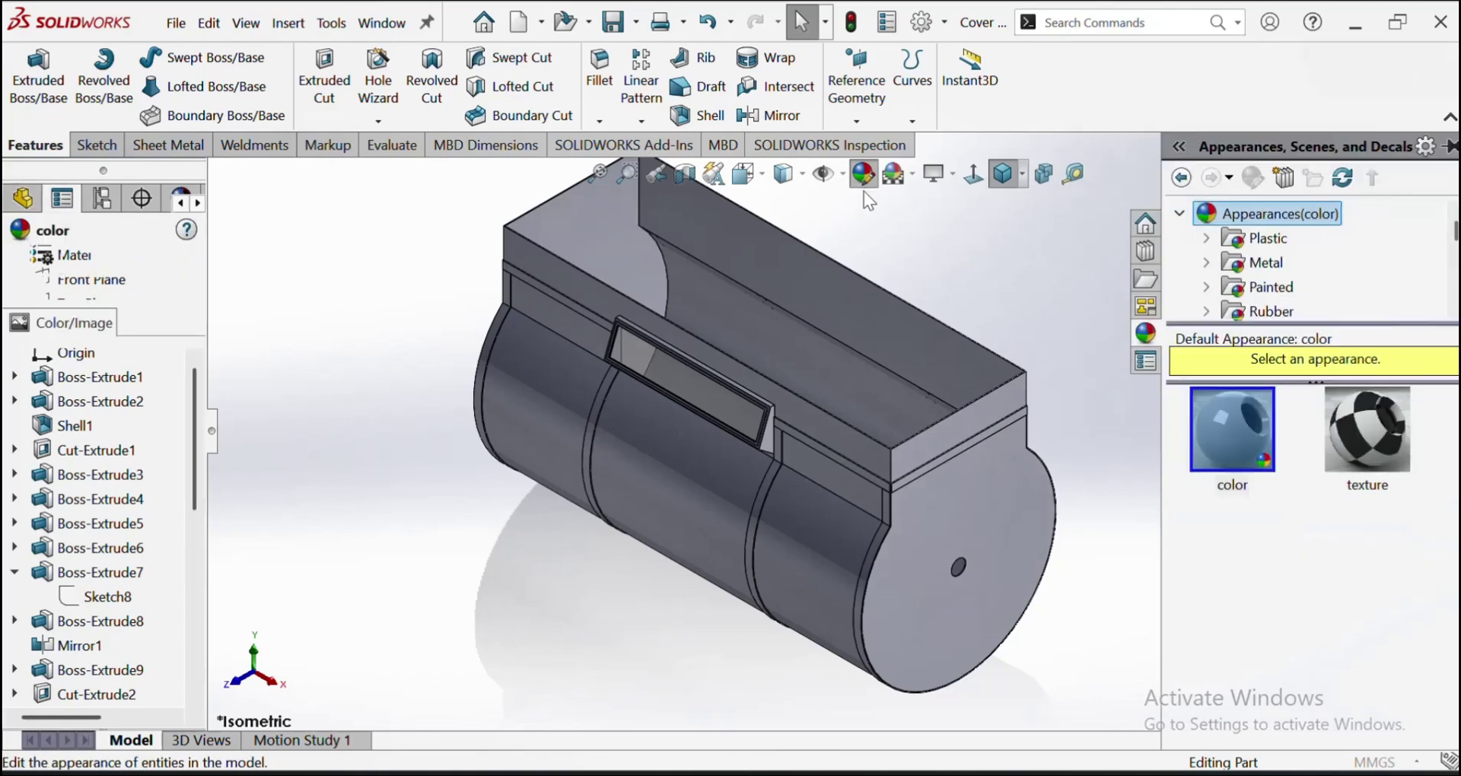
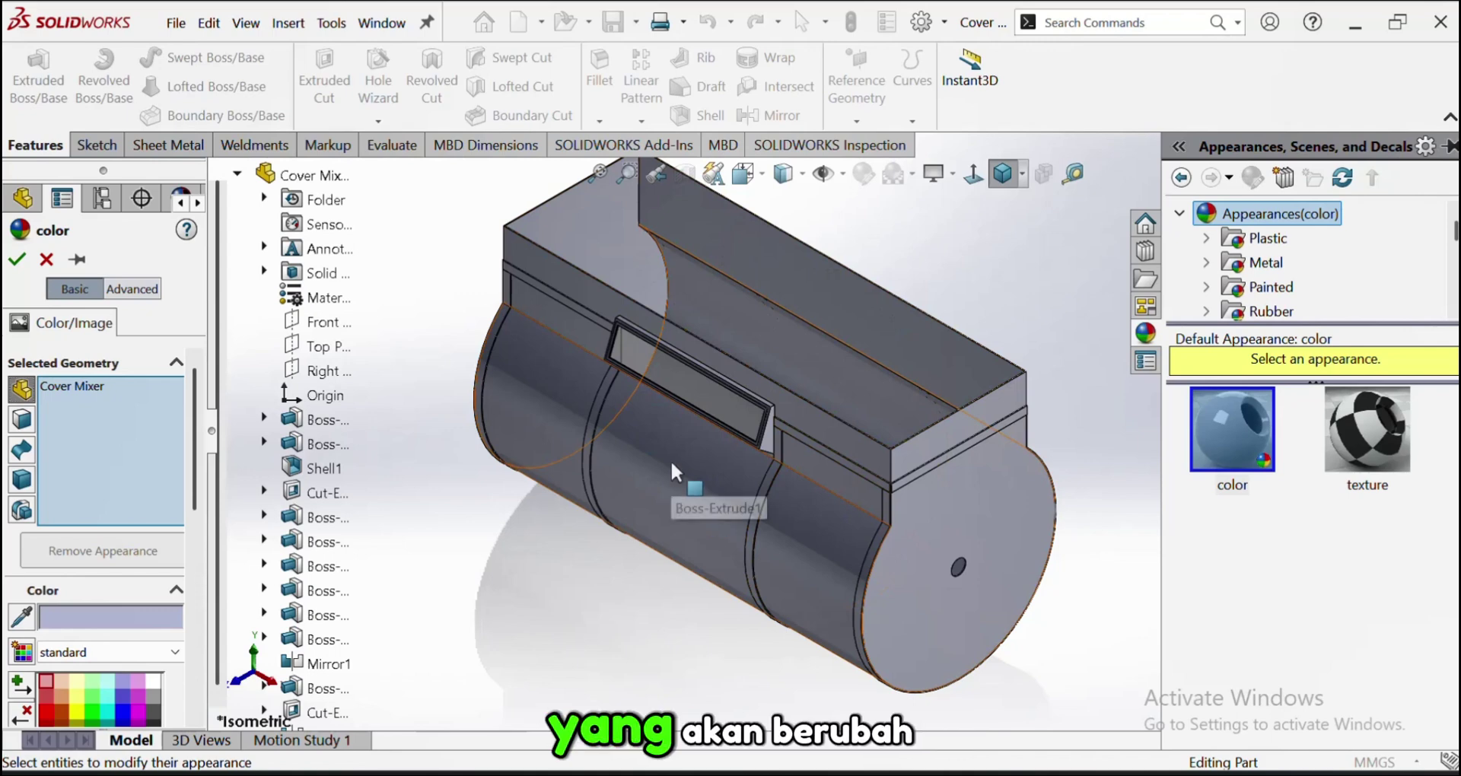
pyautogui.click(1206, 287)
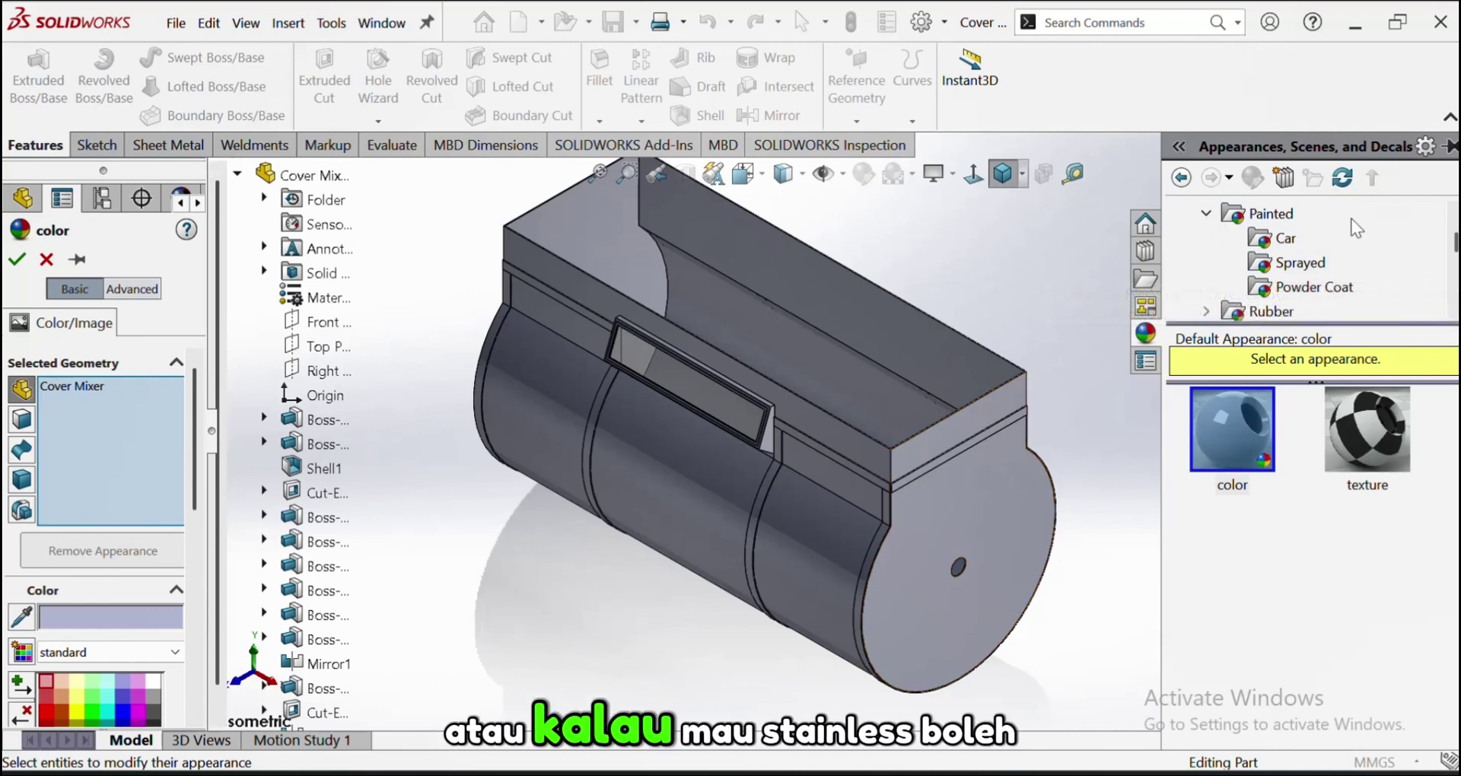
pyautogui.click(1205, 214)
pyautogui.doubleClick(1226, 264)
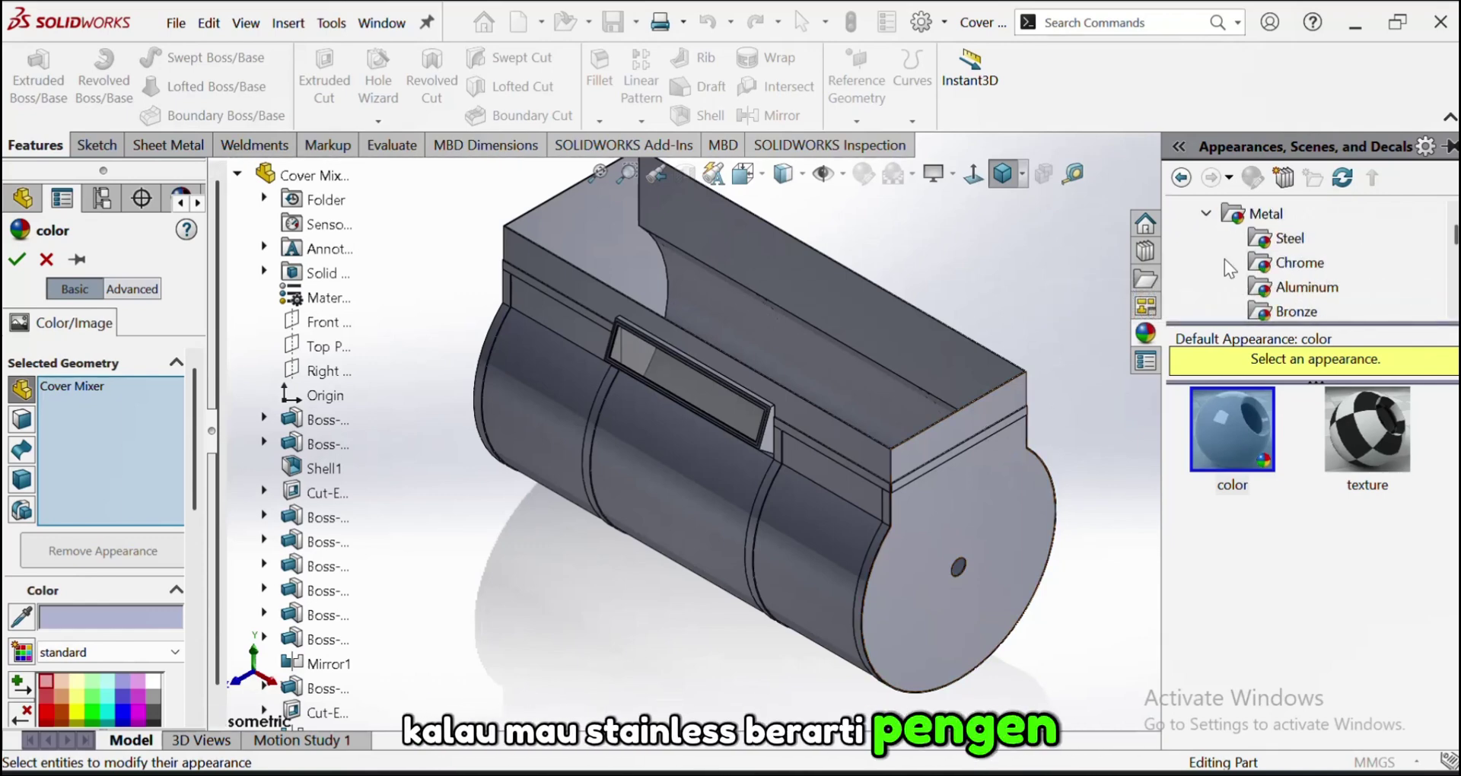
pyautogui.scroll(-3, 1357, 457)
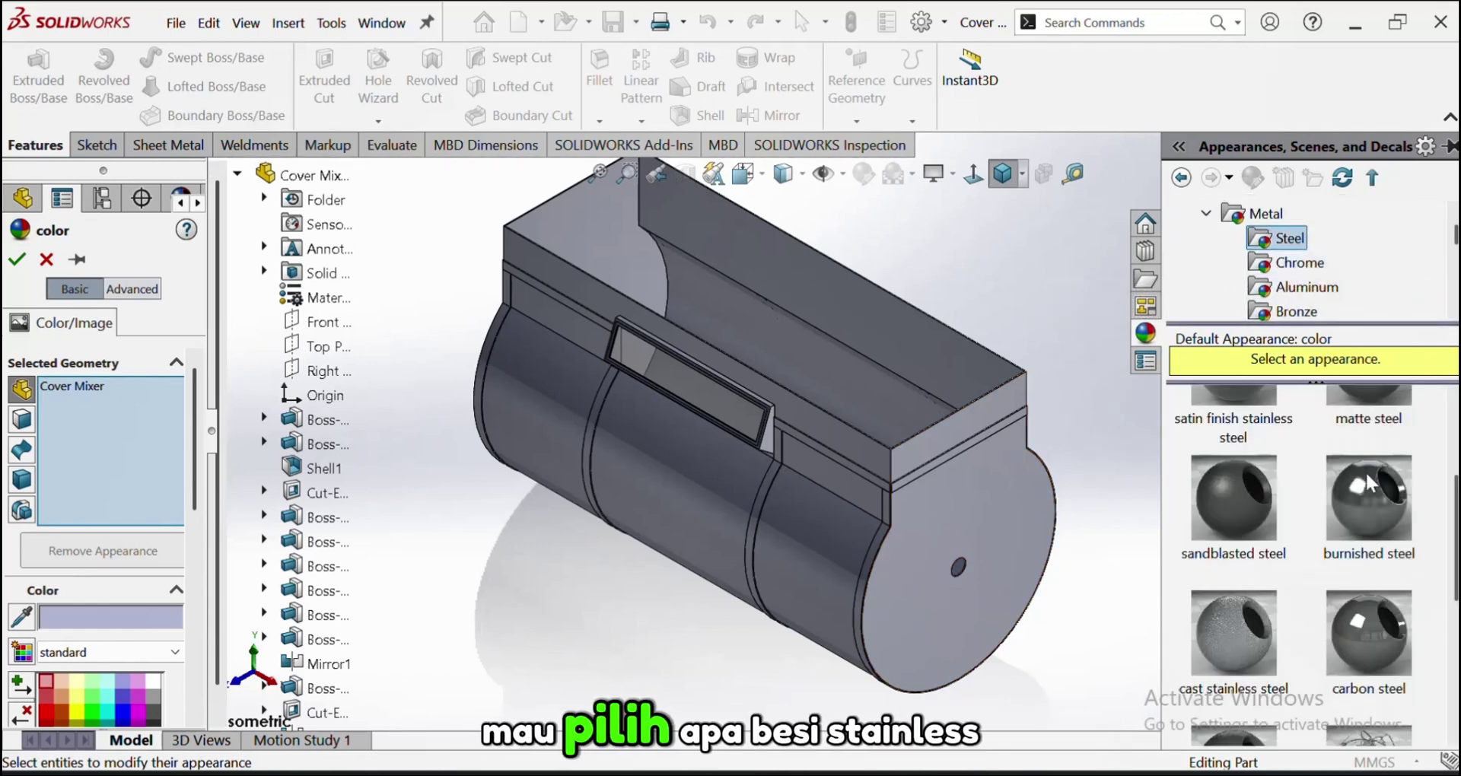
pyautogui.scroll(3, 1357, 435)
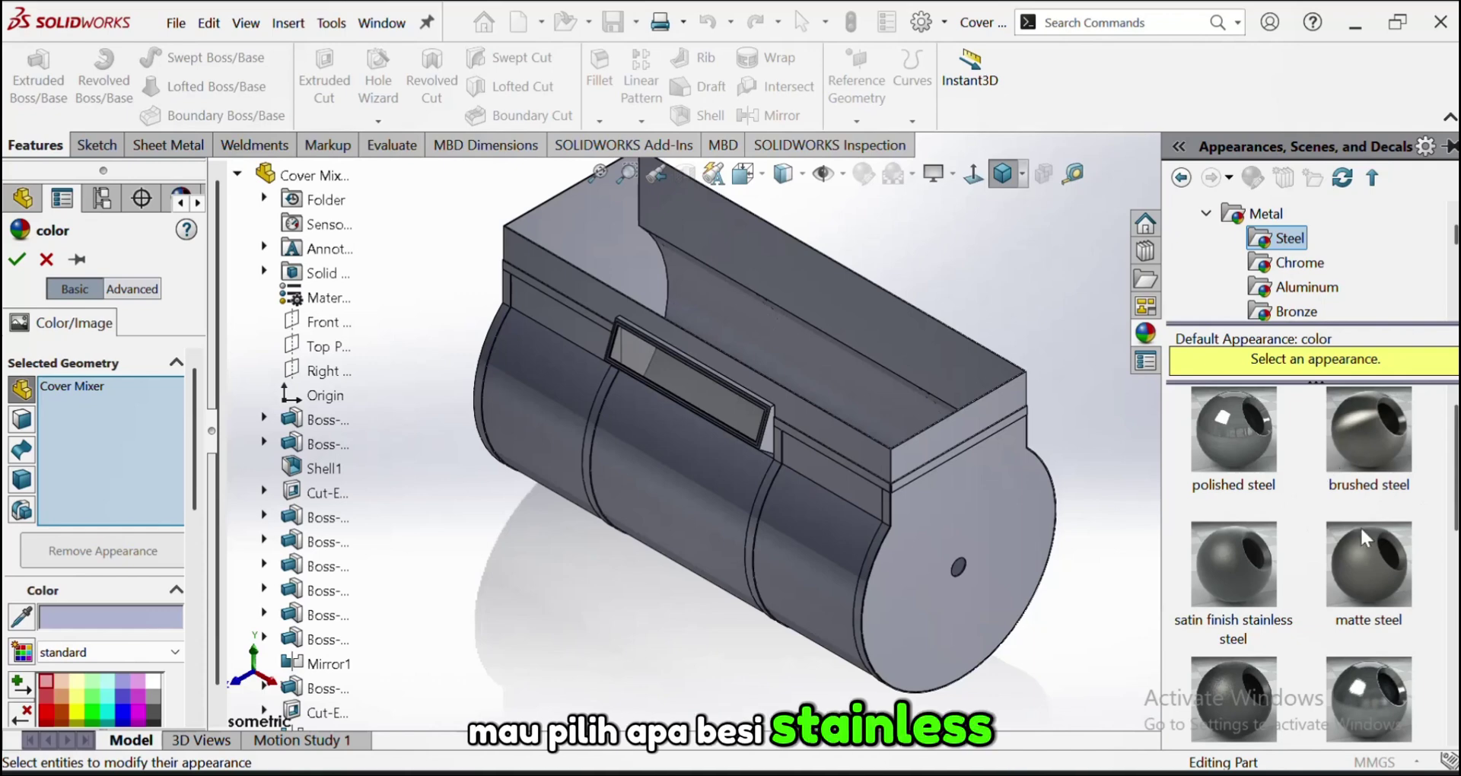
pyautogui.click(1358, 440)
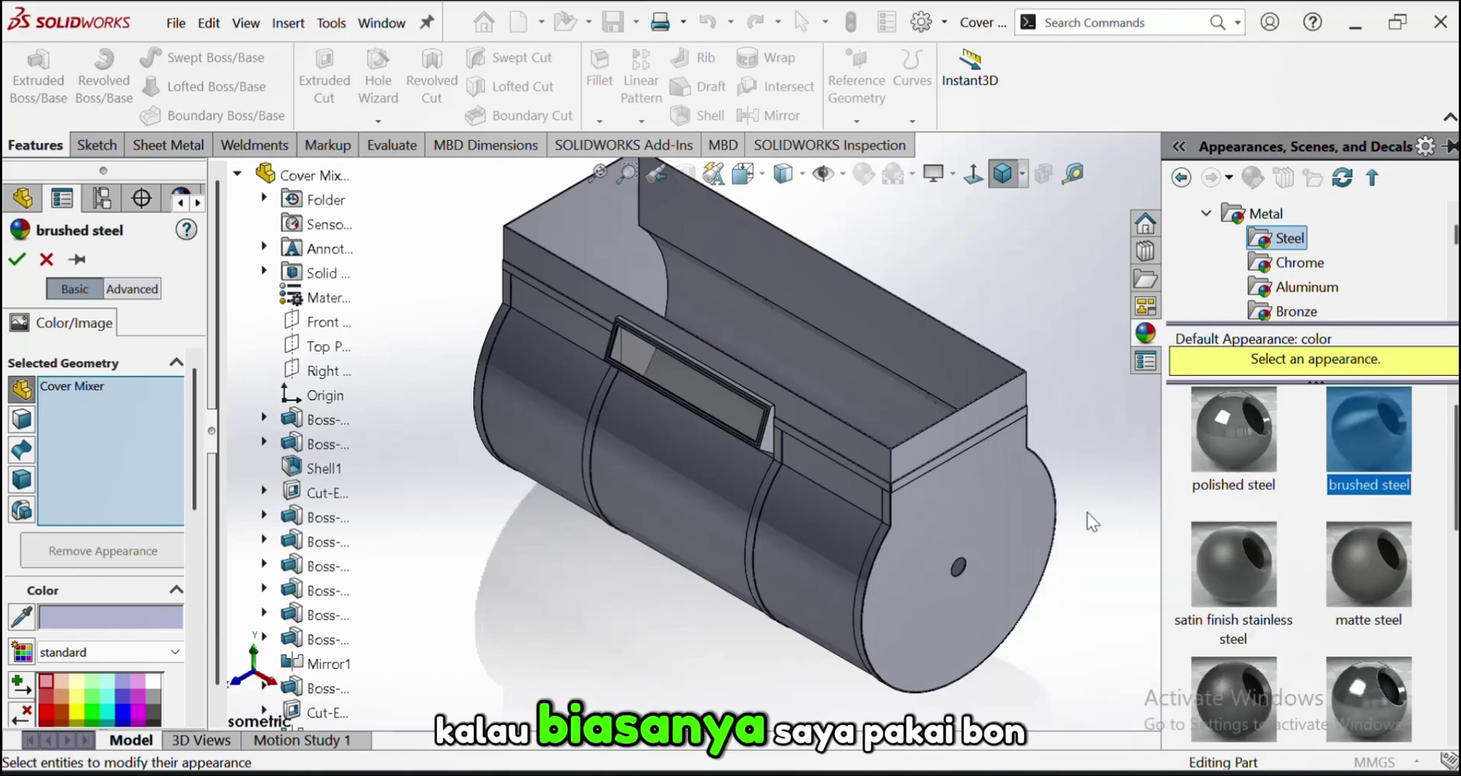
pyautogui.scroll(-3, 144, 692)
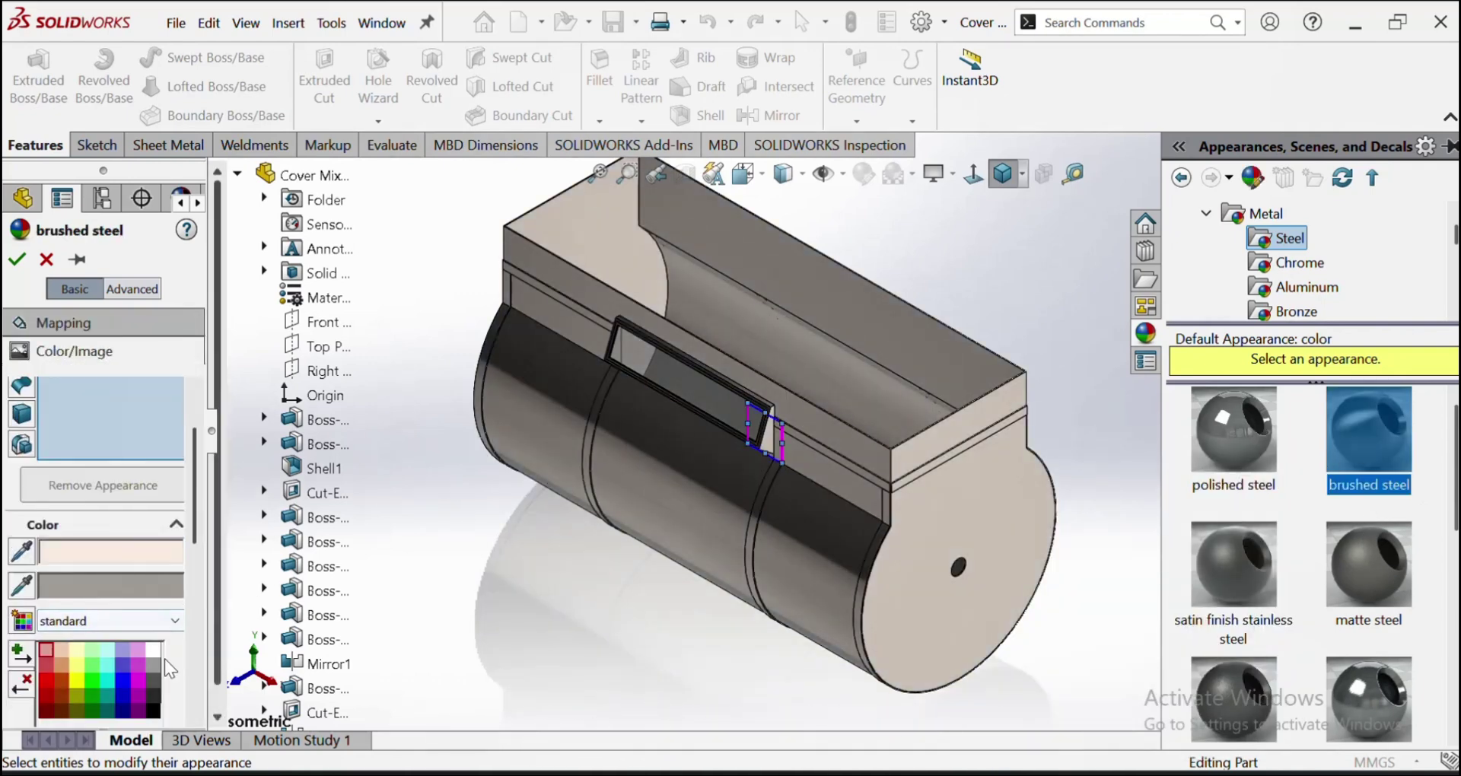
pyautogui.click(153, 649)
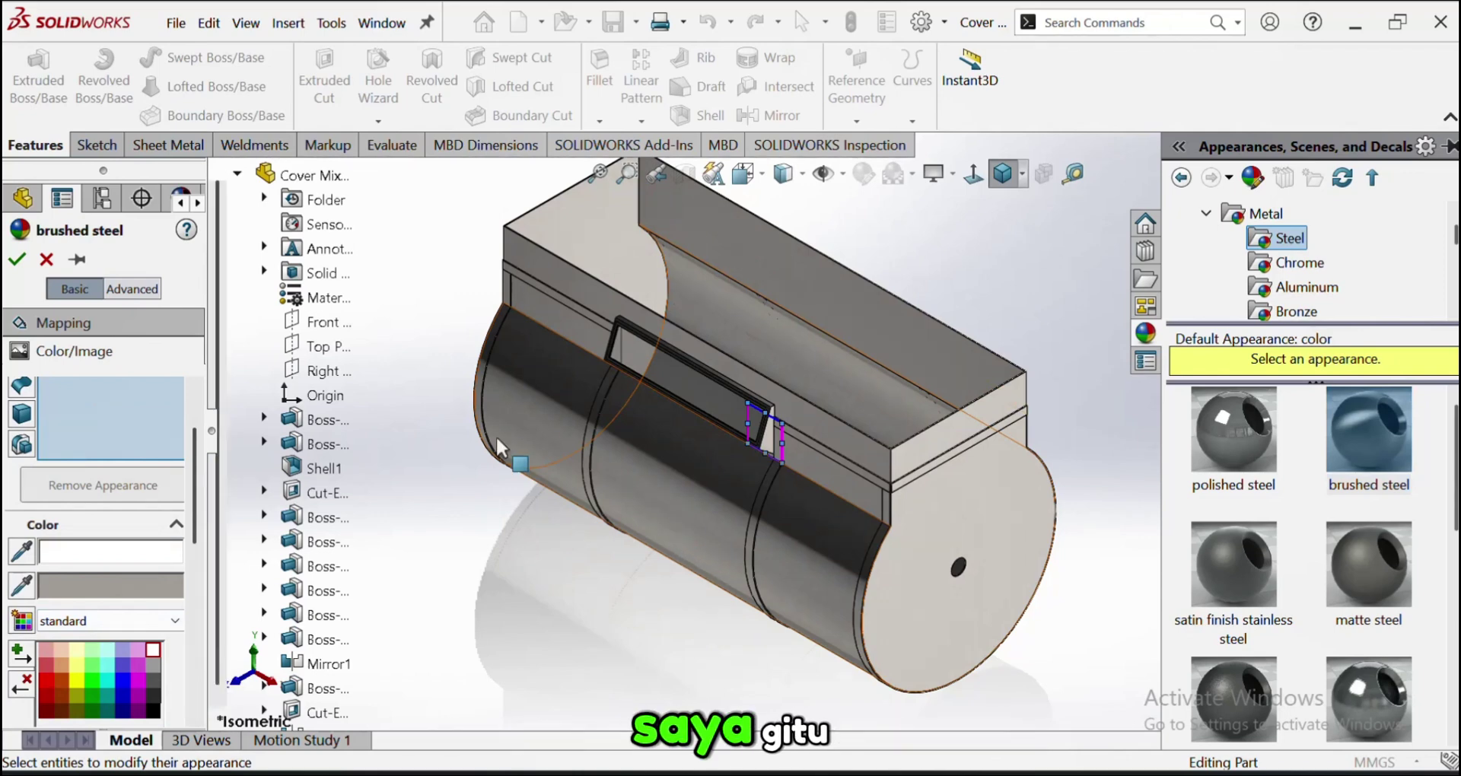
# Try the carbon steel appearance with a white colour on the whole Cover Mixer part
pyautogui.scroll(-3, 1383, 577)
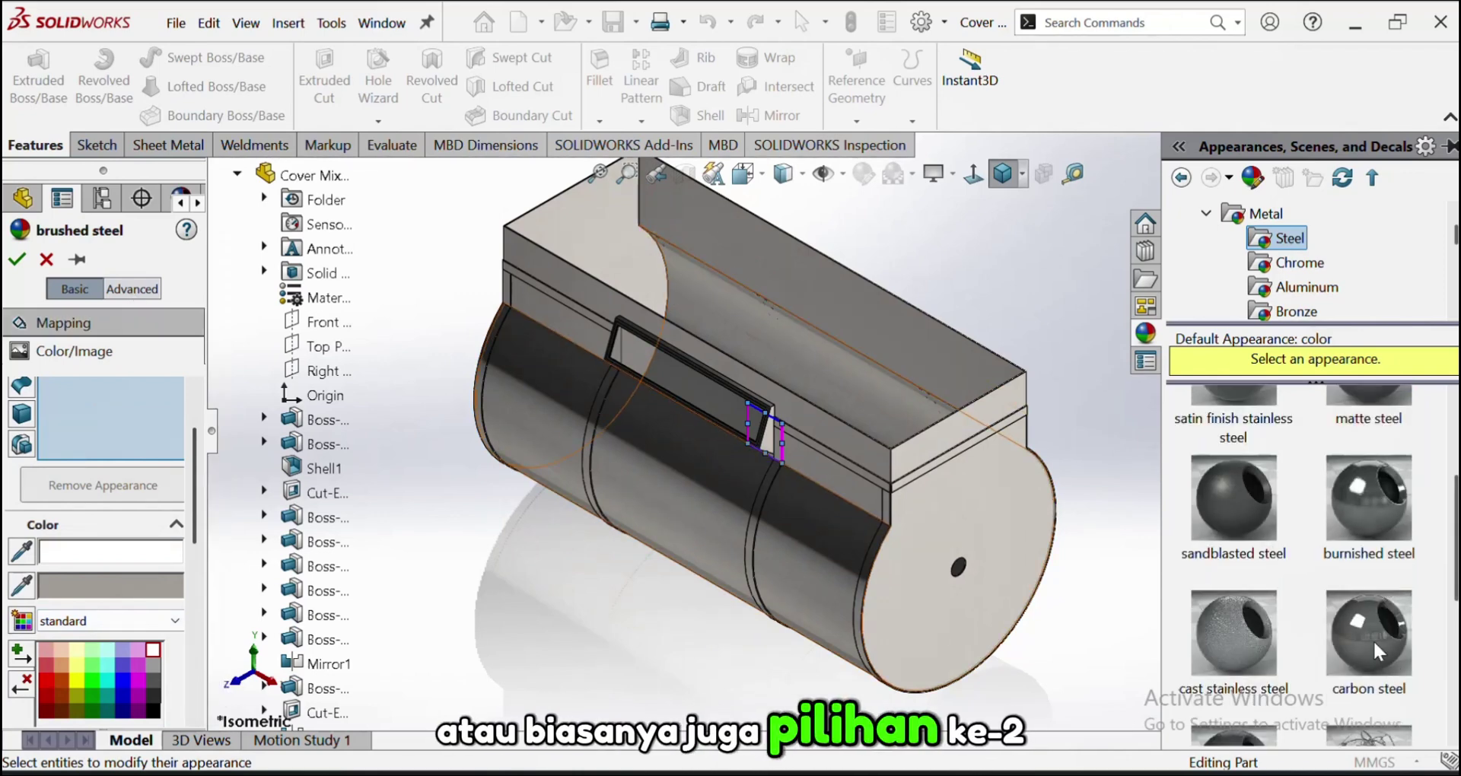
pyautogui.click(1372, 639)
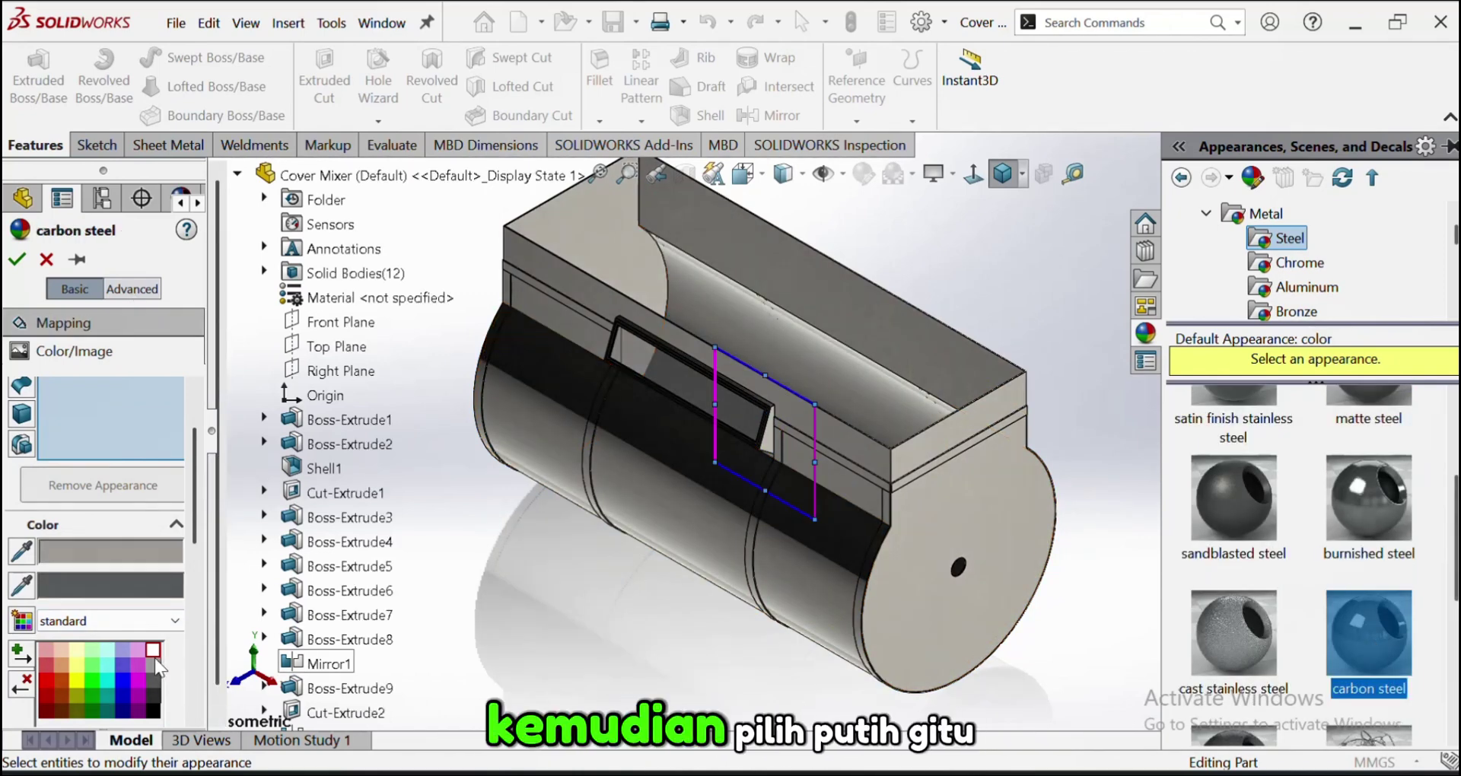
pyautogui.click(152, 651)
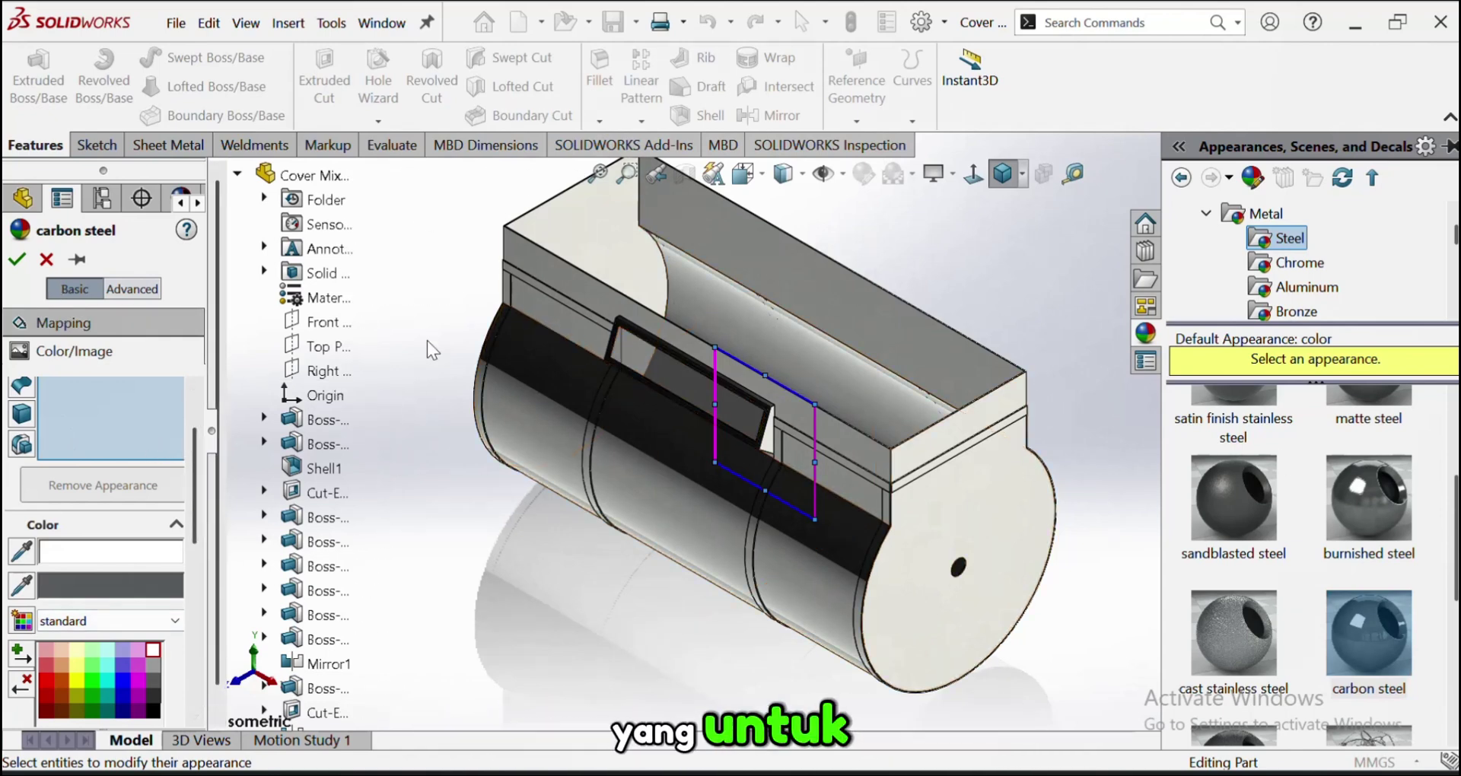
# Apply the black spray paint appearance from the sprayed paints to the whole part and recolour it bright green
pyautogui.scroll(2, 1178, 286)
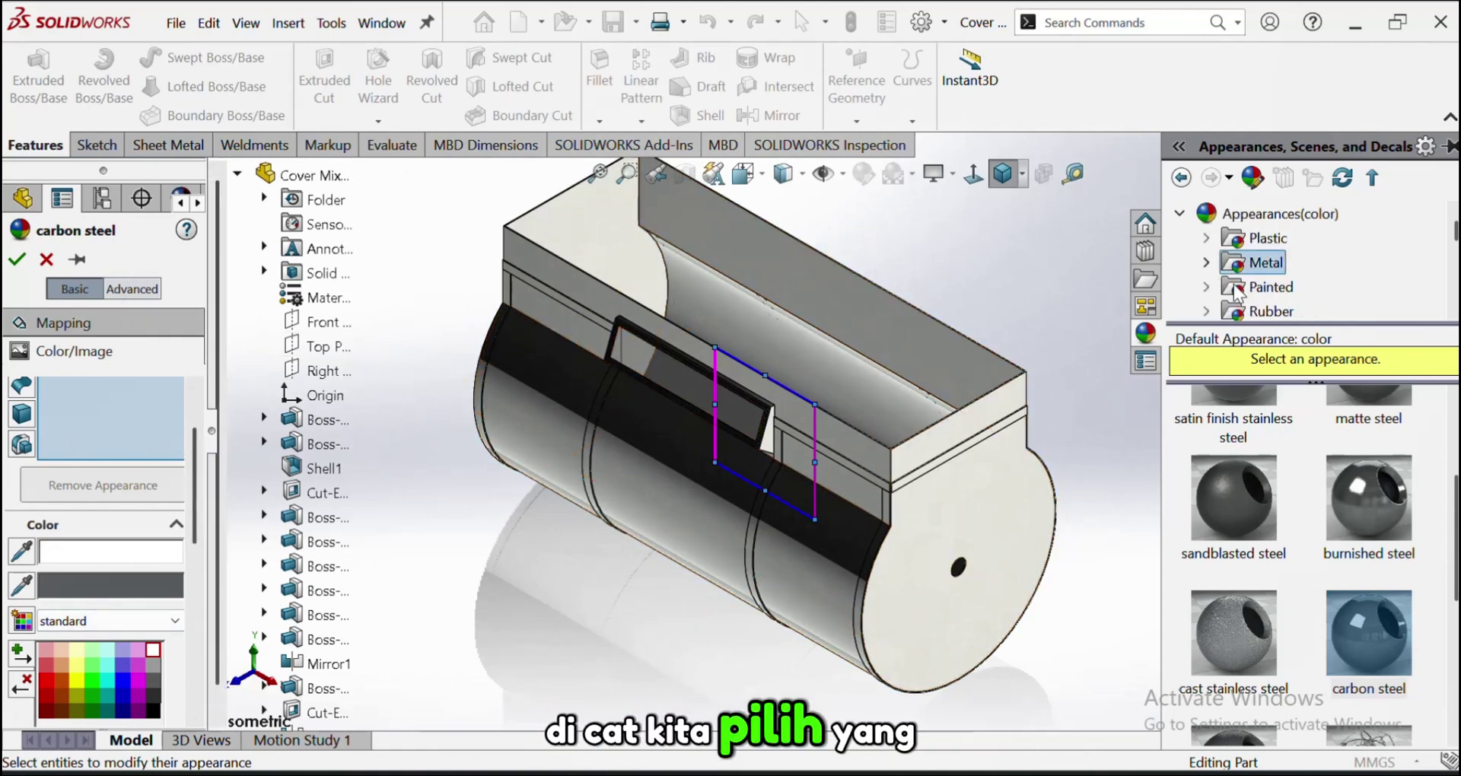
pyautogui.click(1205, 287)
pyautogui.click(1298, 262)
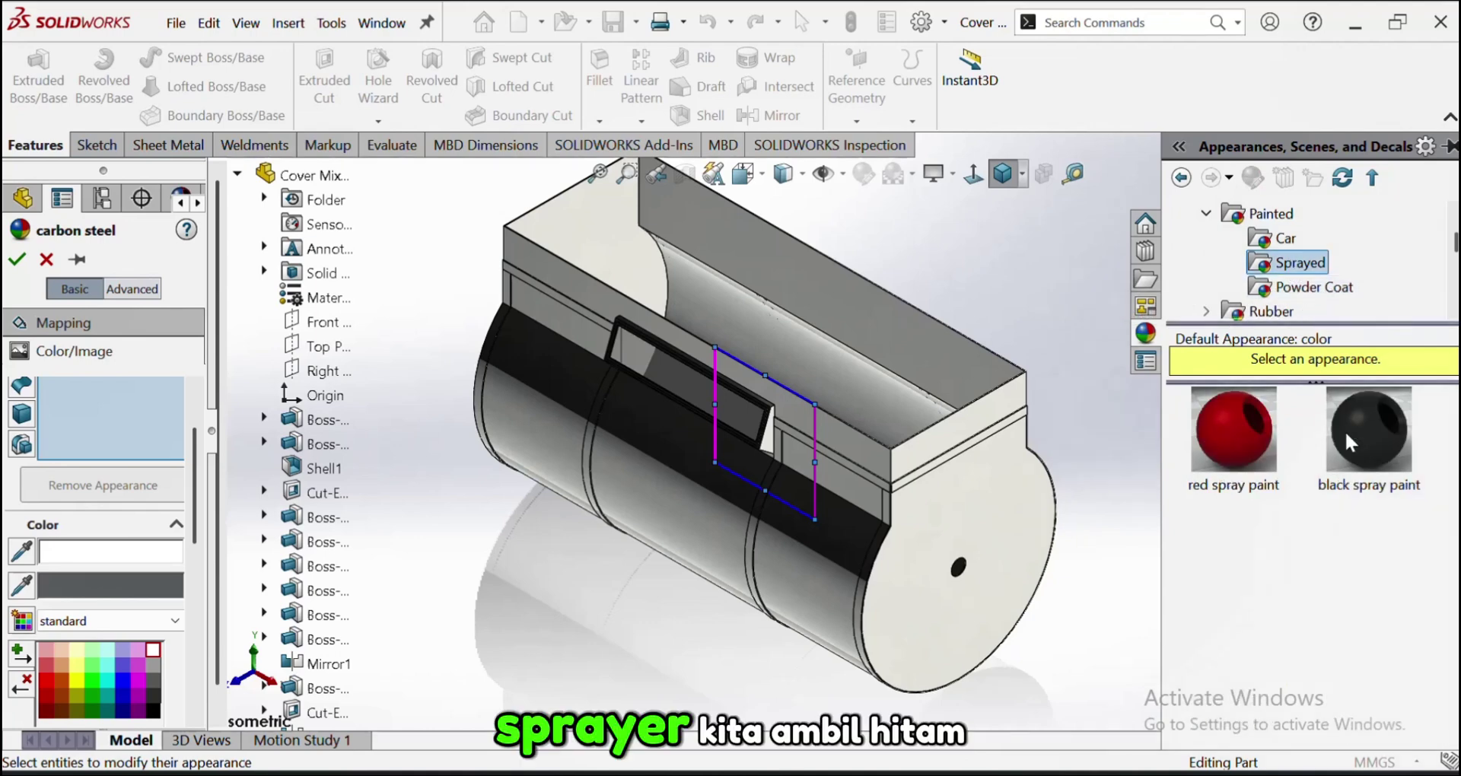
pyautogui.click(721, 552)
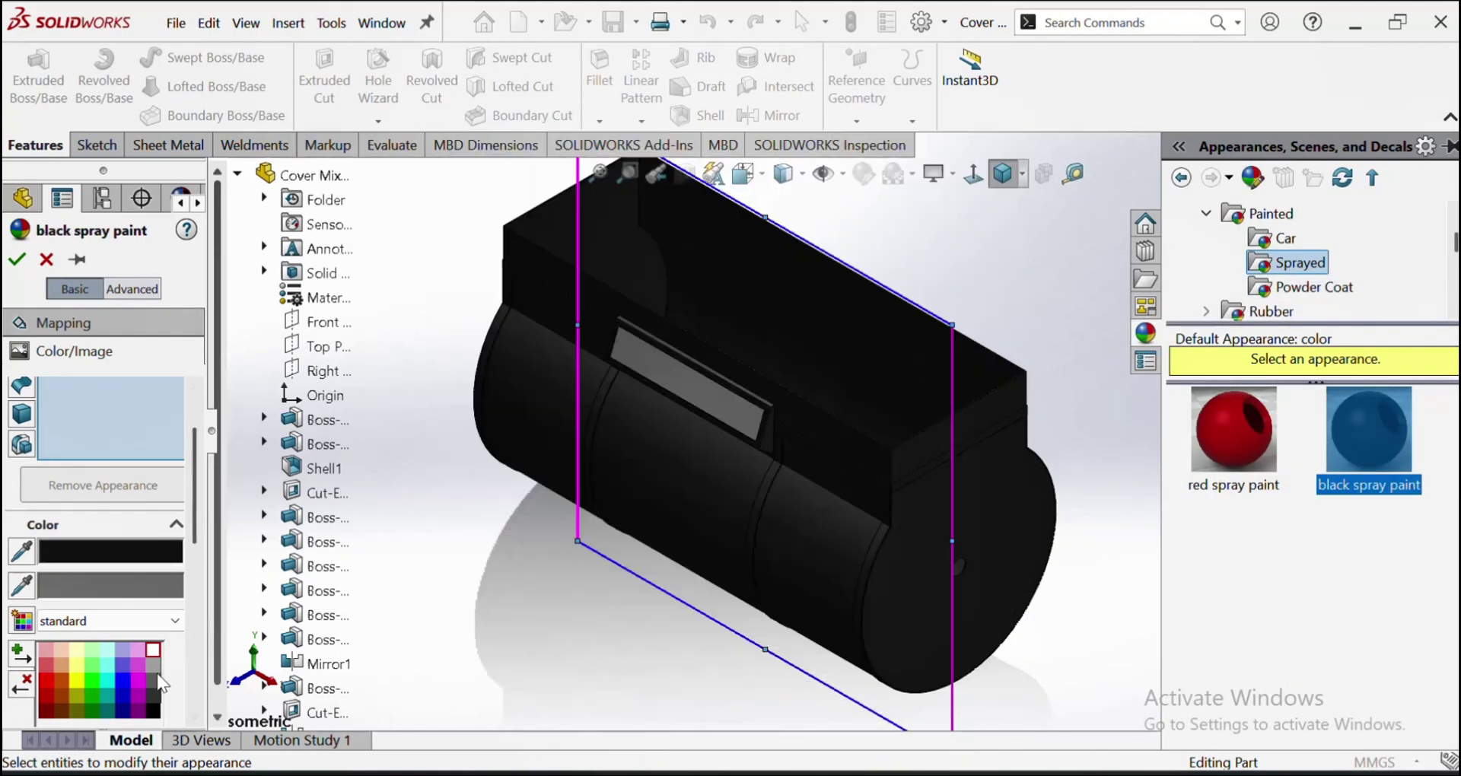
pyautogui.click(92, 678)
pyautogui.scroll(-2, 883, 388)
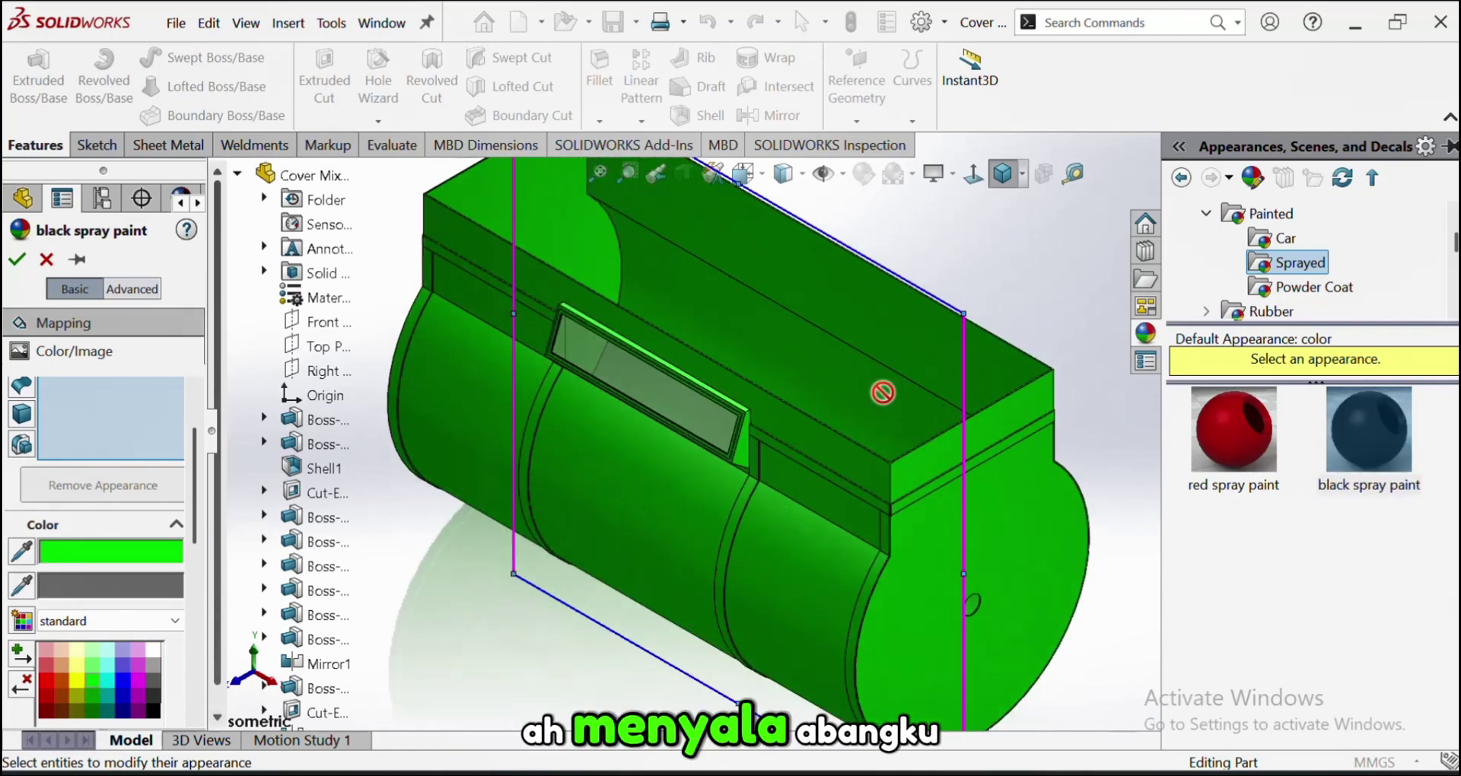
pyautogui.click(91, 665)
pyautogui.click(92, 683)
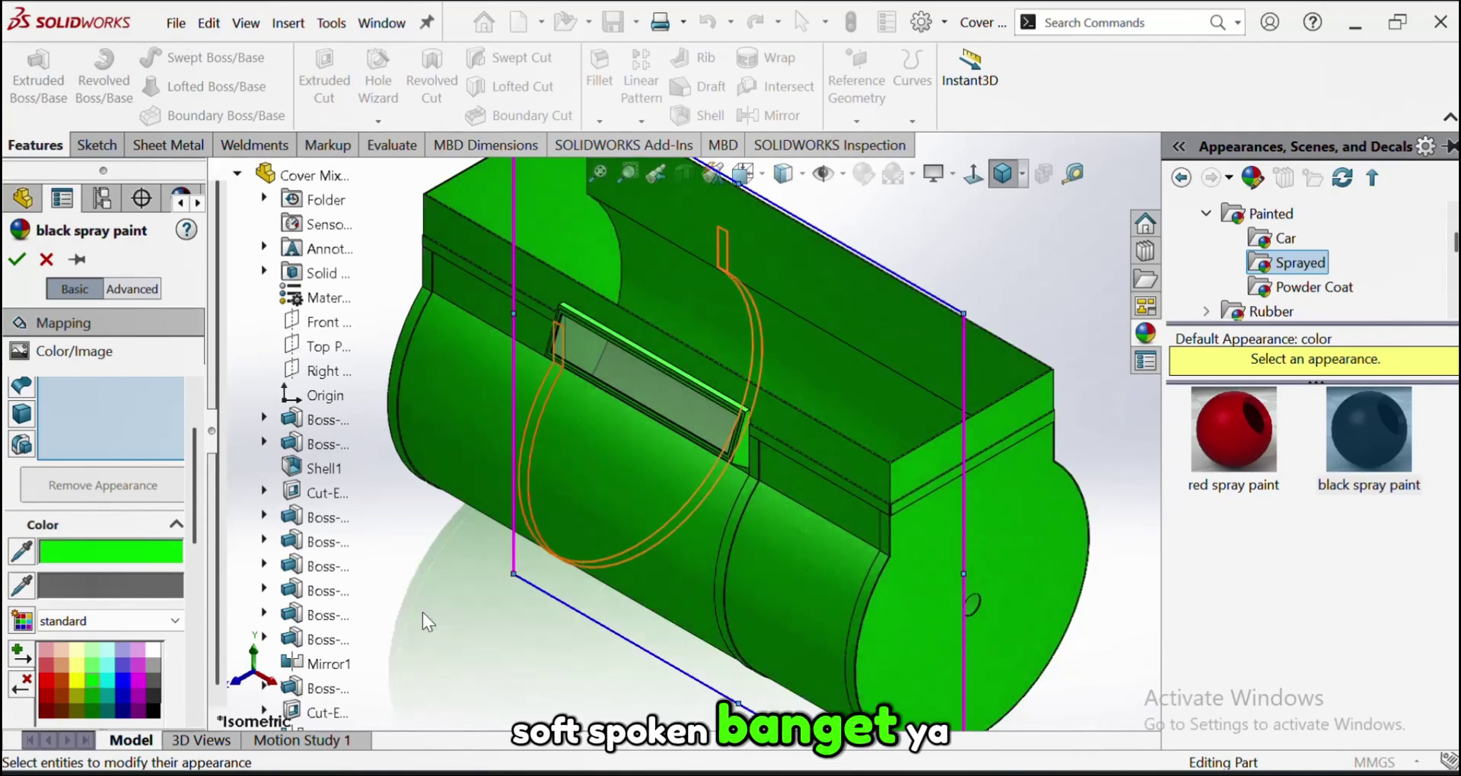
pyautogui.scroll(5, 803, 536)
pyautogui.moveTo(803, 537); pyautogui.dragTo(580, 554, button='middle')
pyautogui.scroll(-4, 563, 549)
pyautogui.scroll(6, 578, 547)
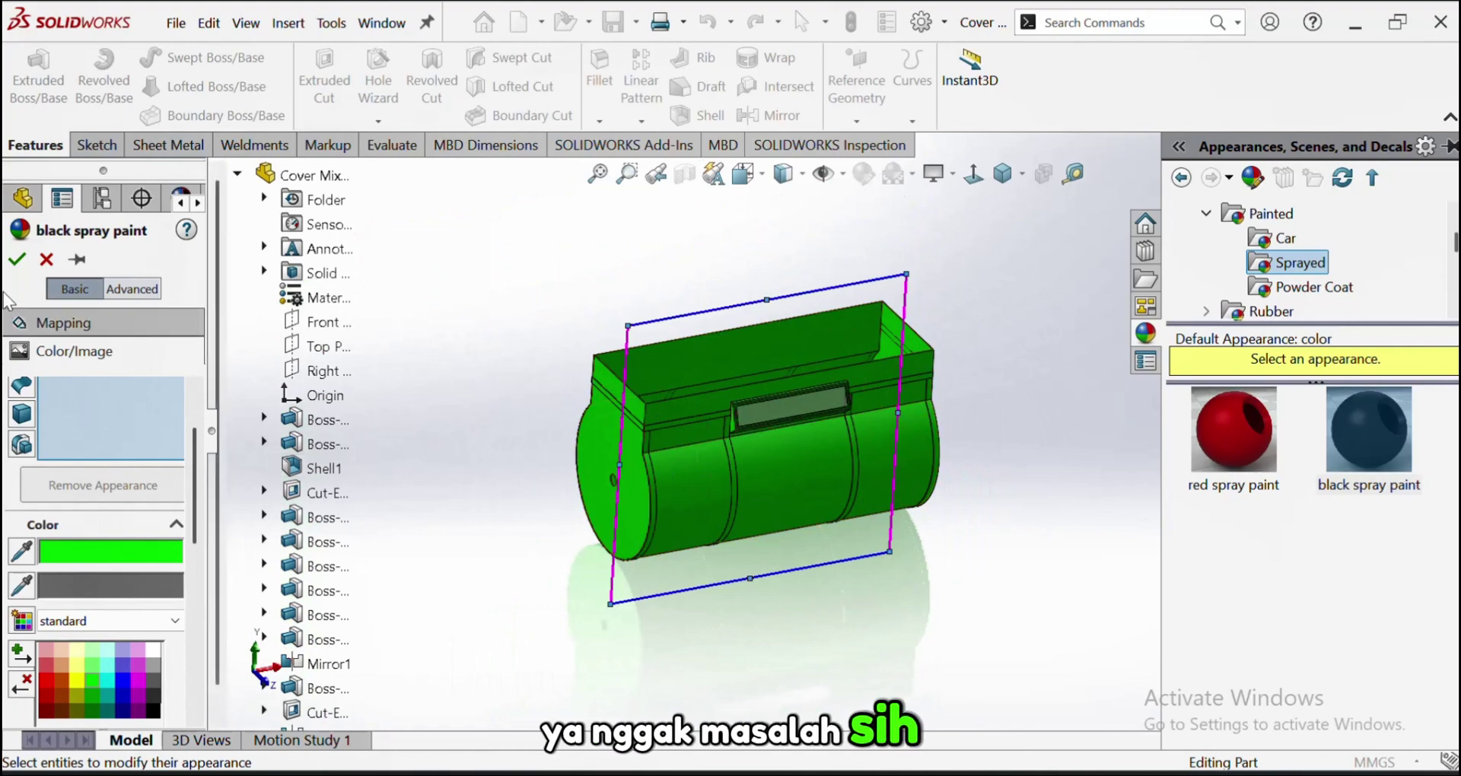
pyautogui.click(18, 260)
# Reopen the part's appearance for editing and clear the whole-part selection from the selected geometry
pyautogui.scroll(-8, 775, 403)
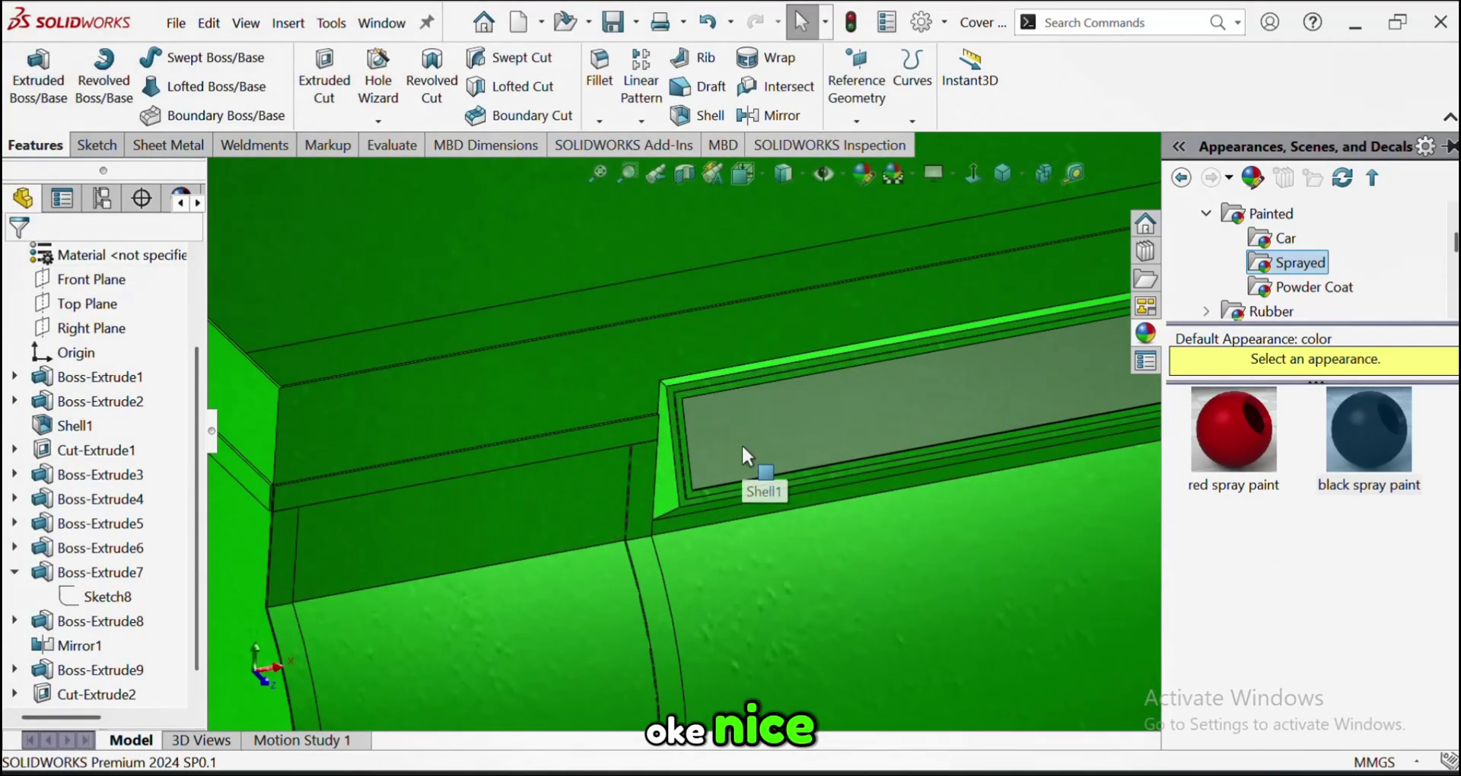
pyautogui.scroll(6, 707, 417)
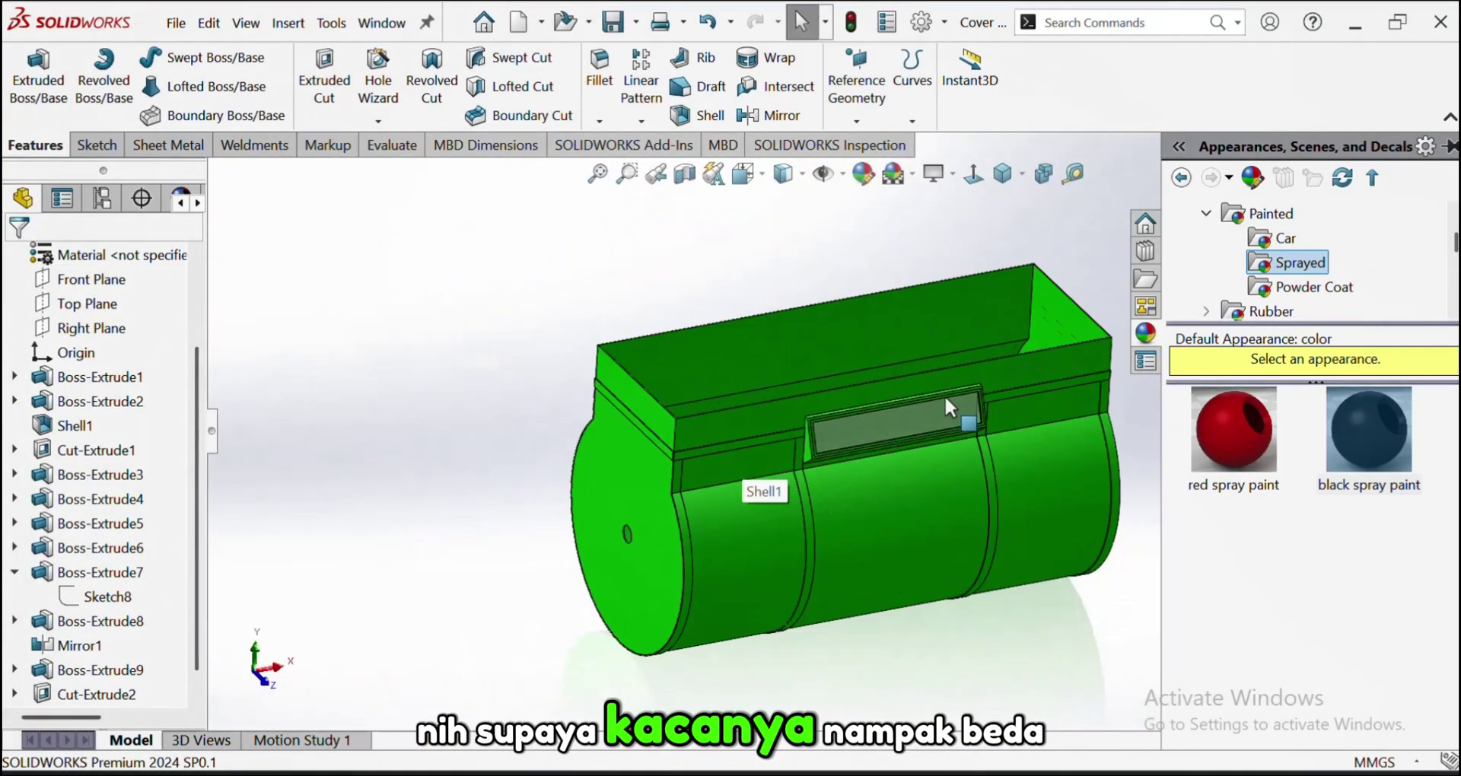
pyautogui.scroll(-6, 947, 403)
pyautogui.scroll(-3, 958, 415)
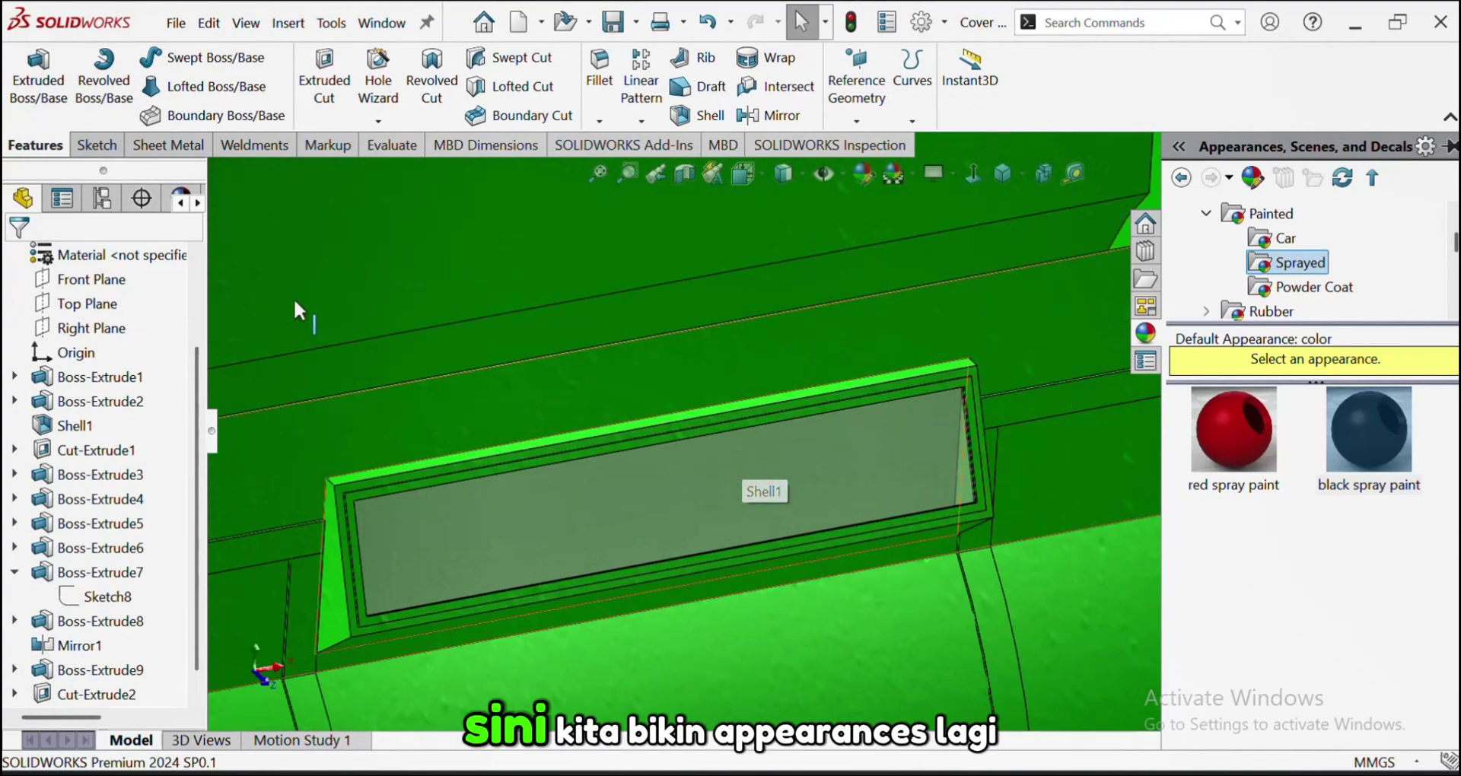
pyautogui.click(865, 174)
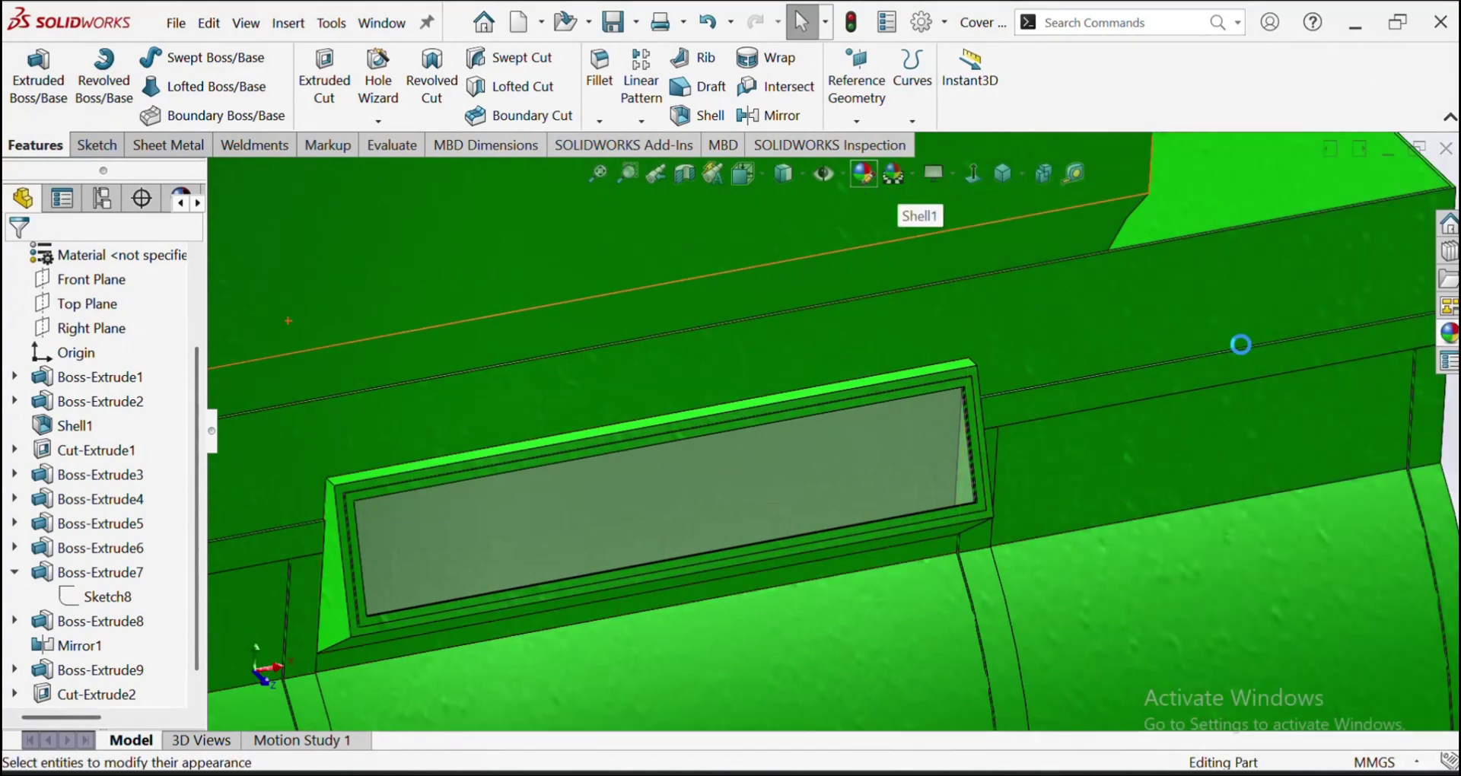
pyautogui.scroll(4, 646, 394)
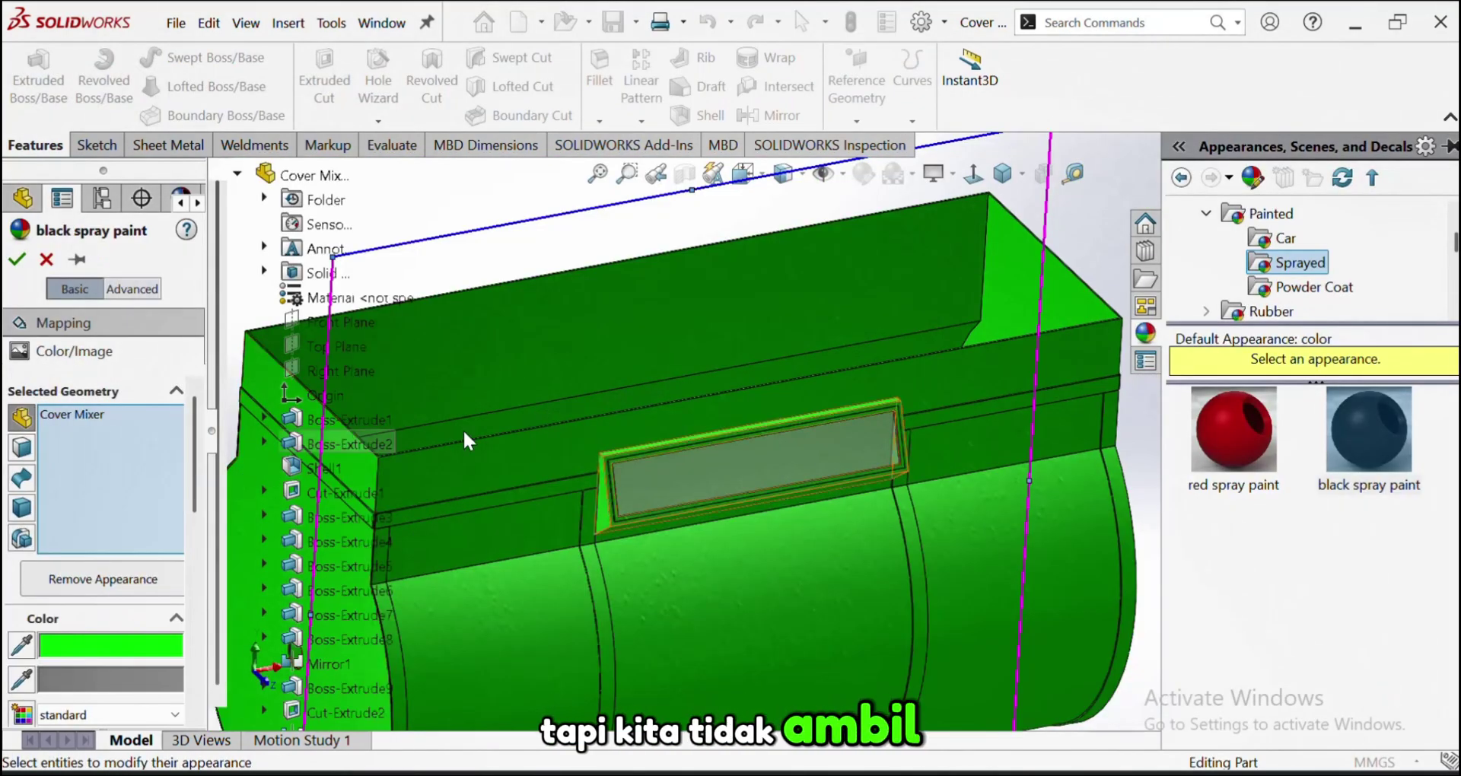
pyautogui.scroll(4, 463, 348)
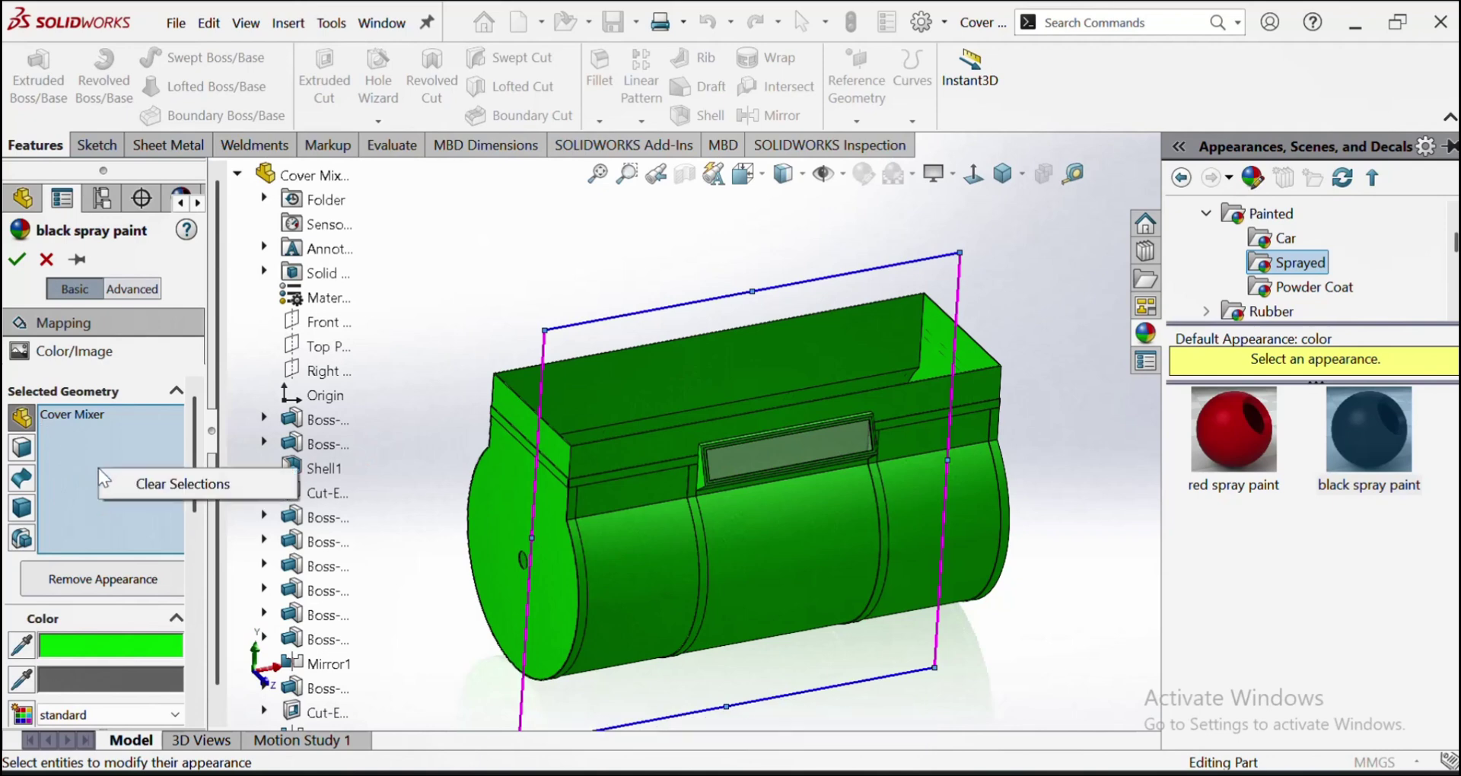
pyautogui.click(111, 487)
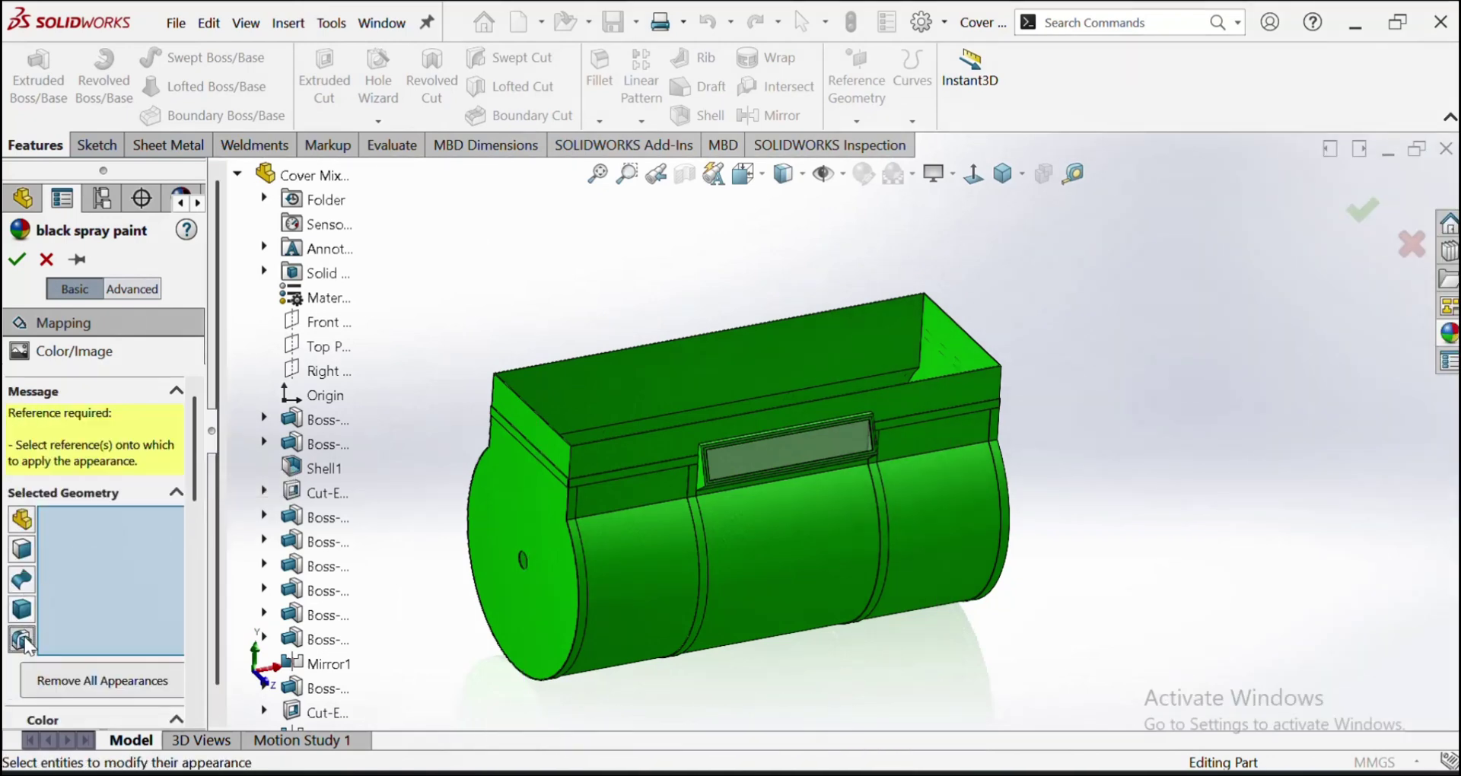
# Set the appearance colour to white and assign it to the frame feature around the glass window
pyautogui.scroll(-3, 841, 460)
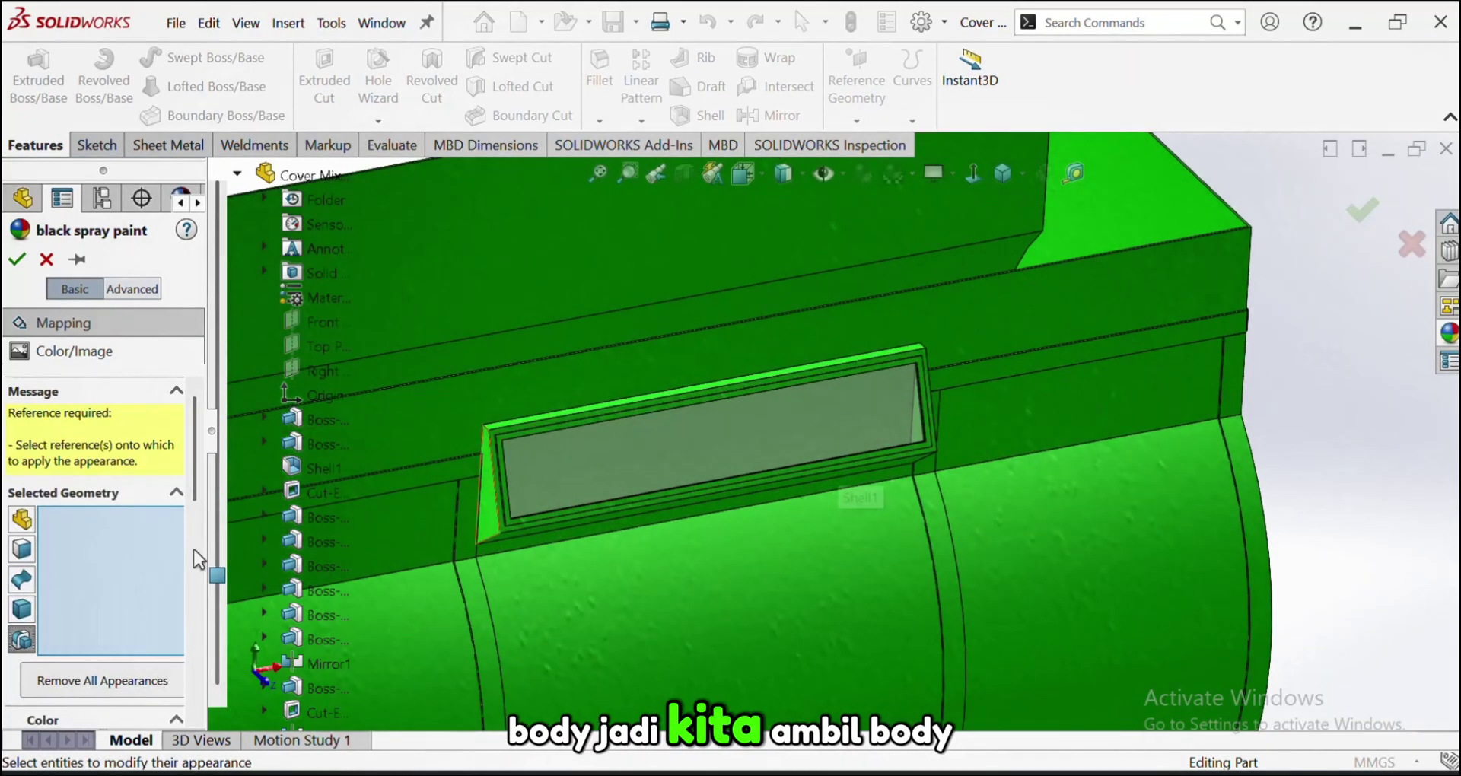
pyautogui.scroll(-3, 175, 572)
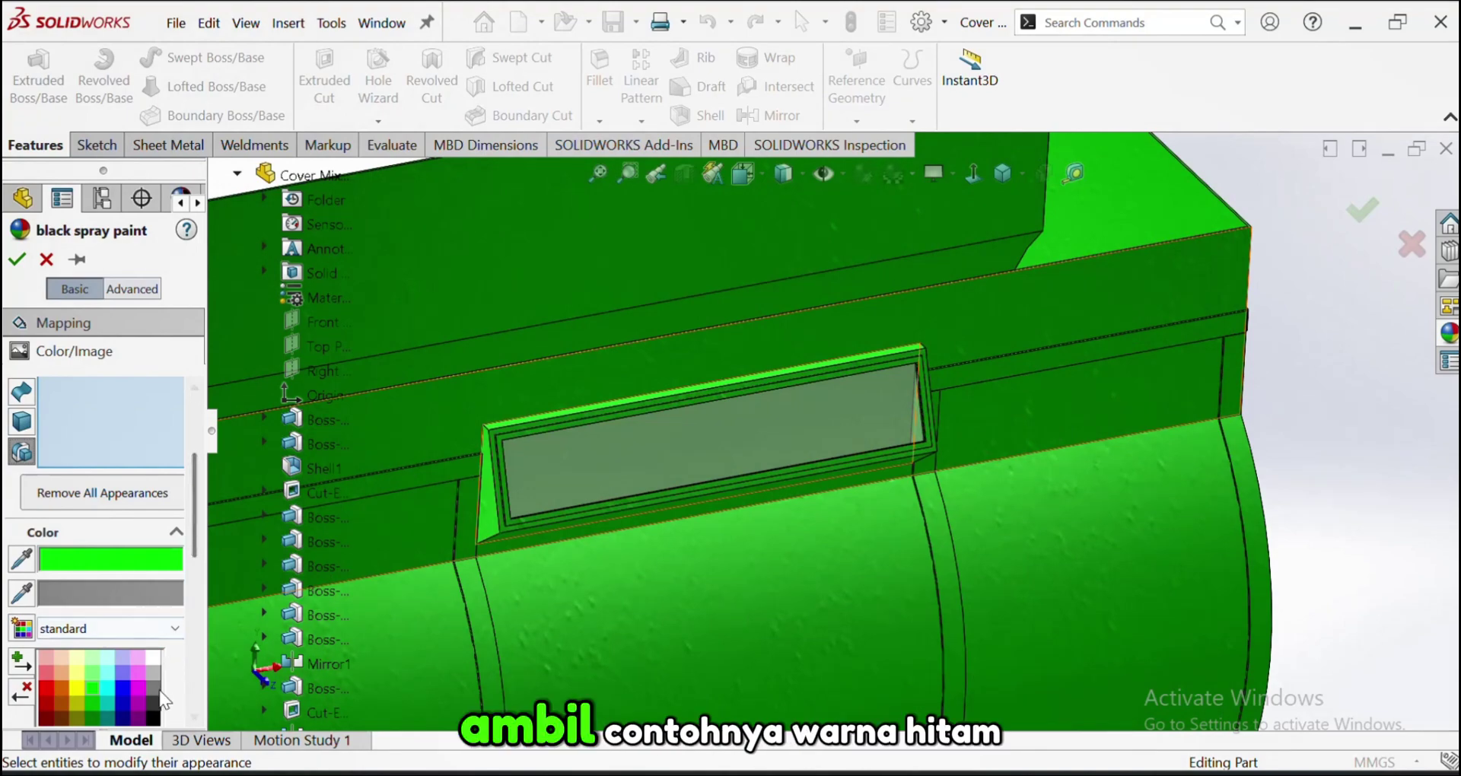
pyautogui.click(153, 656)
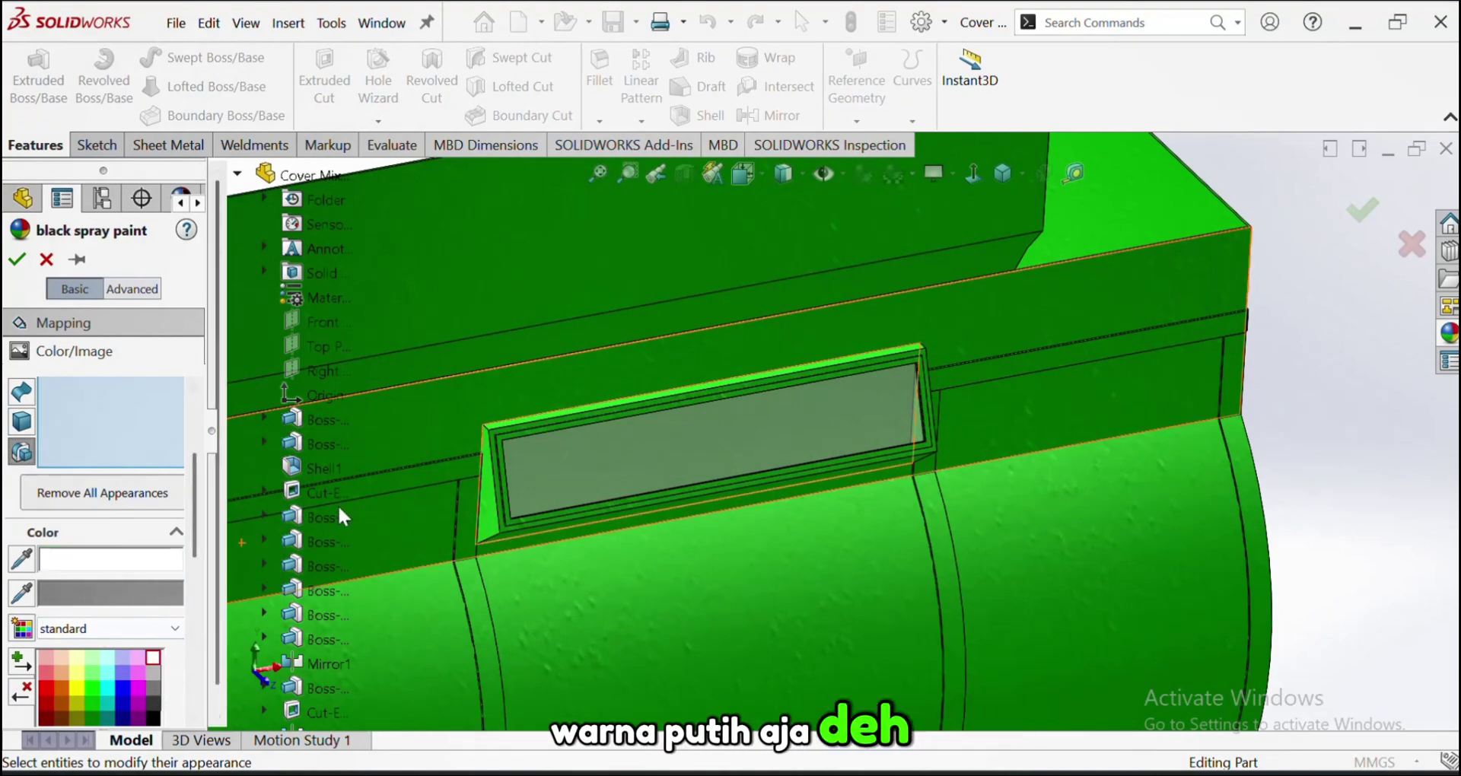
pyautogui.click(497, 436)
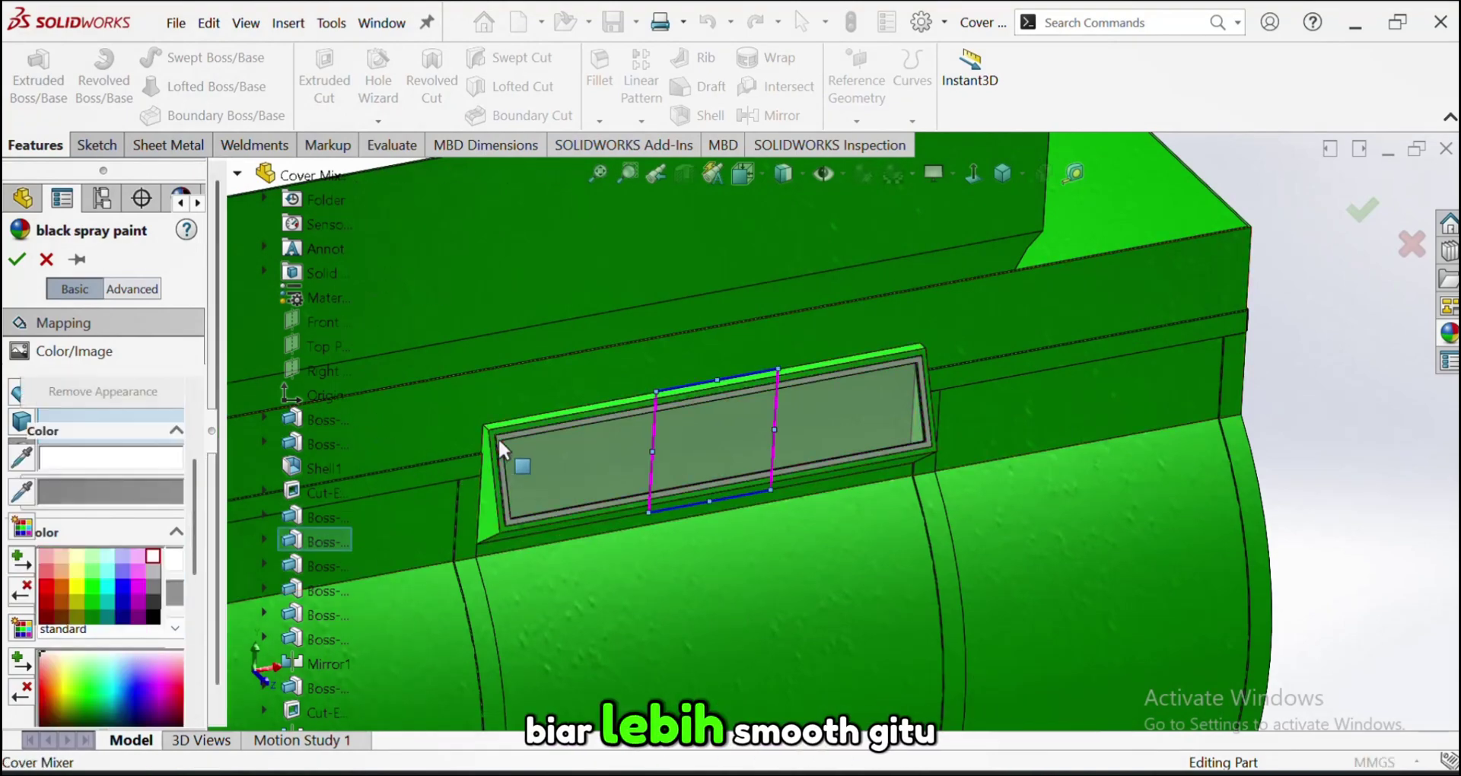
# Add the front horizontal strips and the curved plate strips of the cover to the white appearance selection
pyautogui.scroll(5, 539, 440)
pyautogui.moveTo(616, 409); pyautogui.dragTo(577, 467, button='middle')
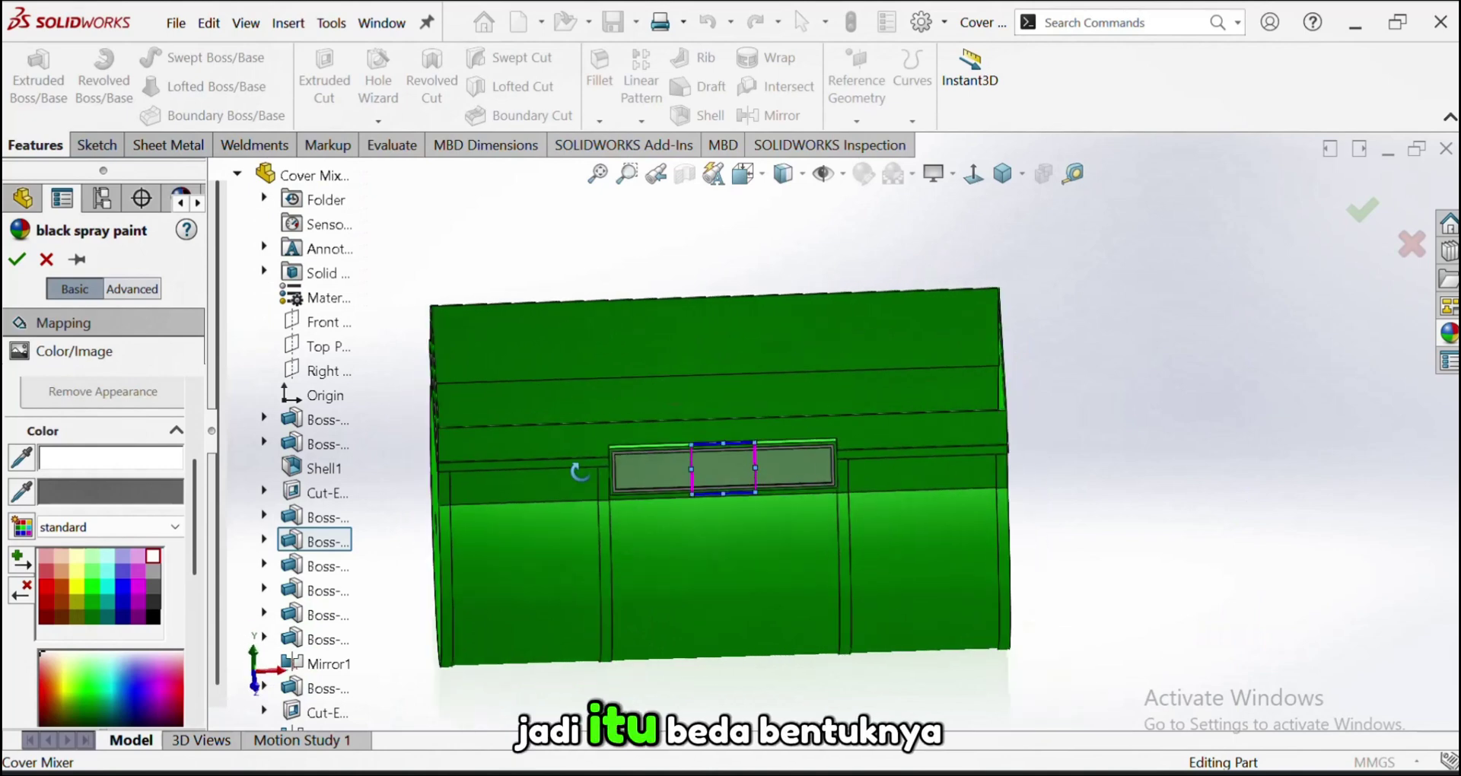
pyautogui.scroll(-5, 605, 471)
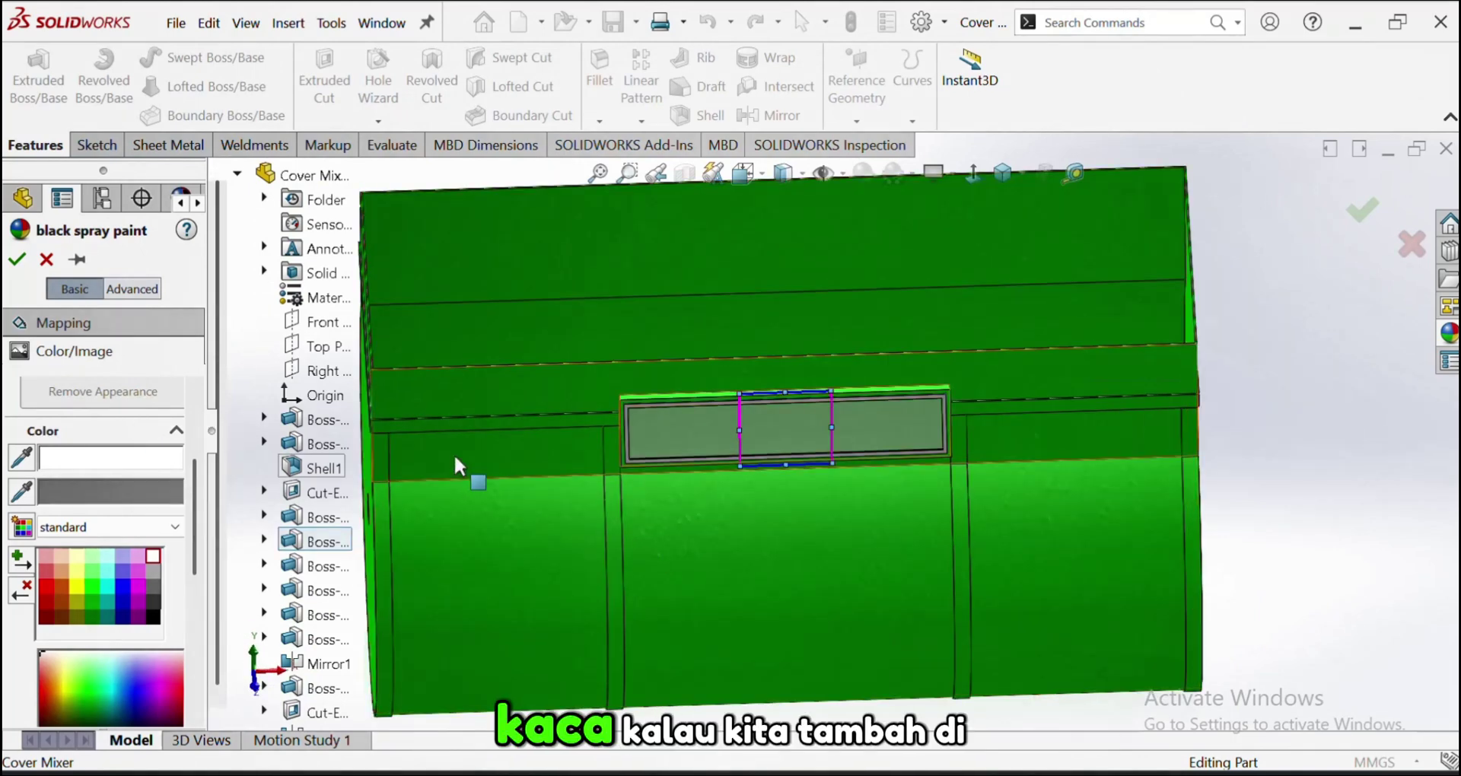
pyautogui.click(445, 423)
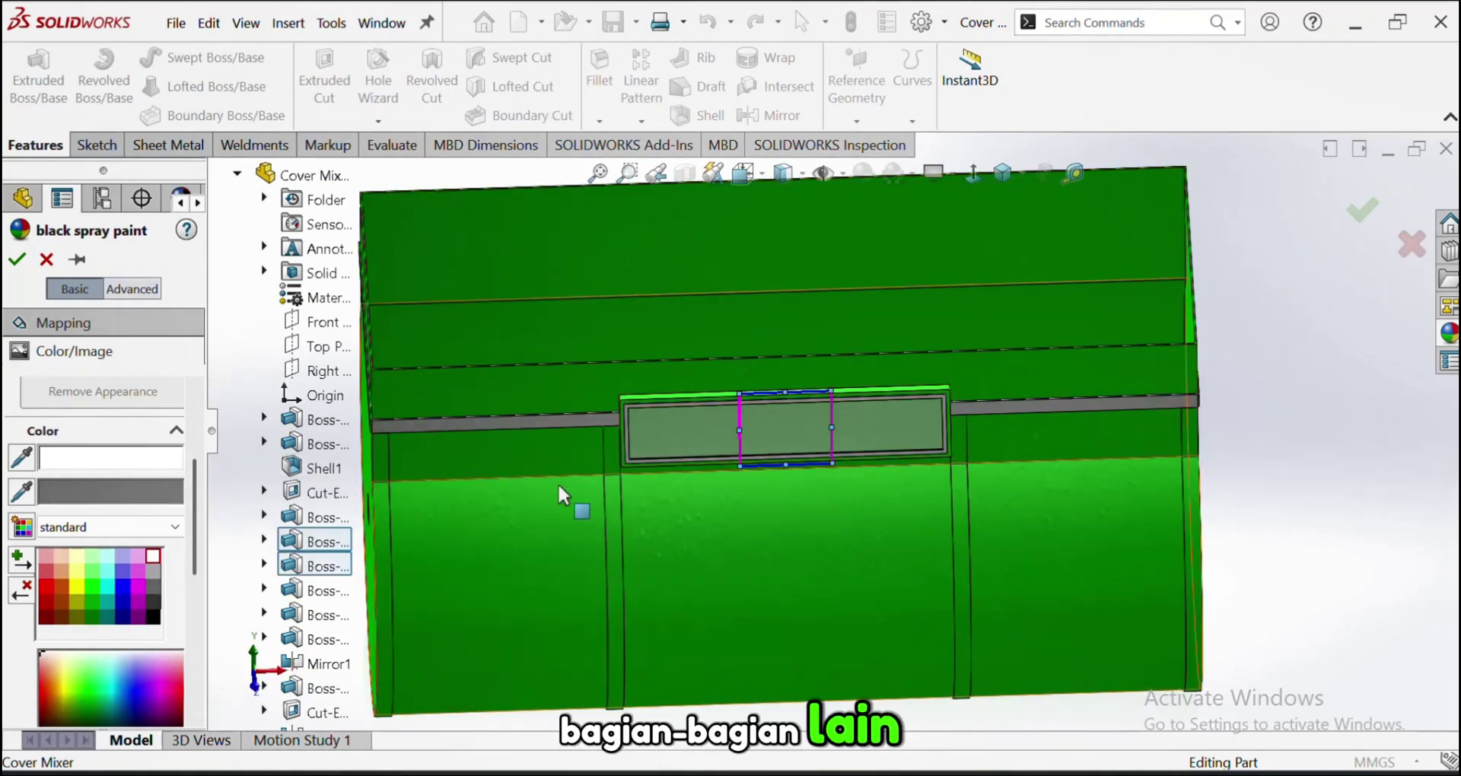
pyautogui.click(606, 513)
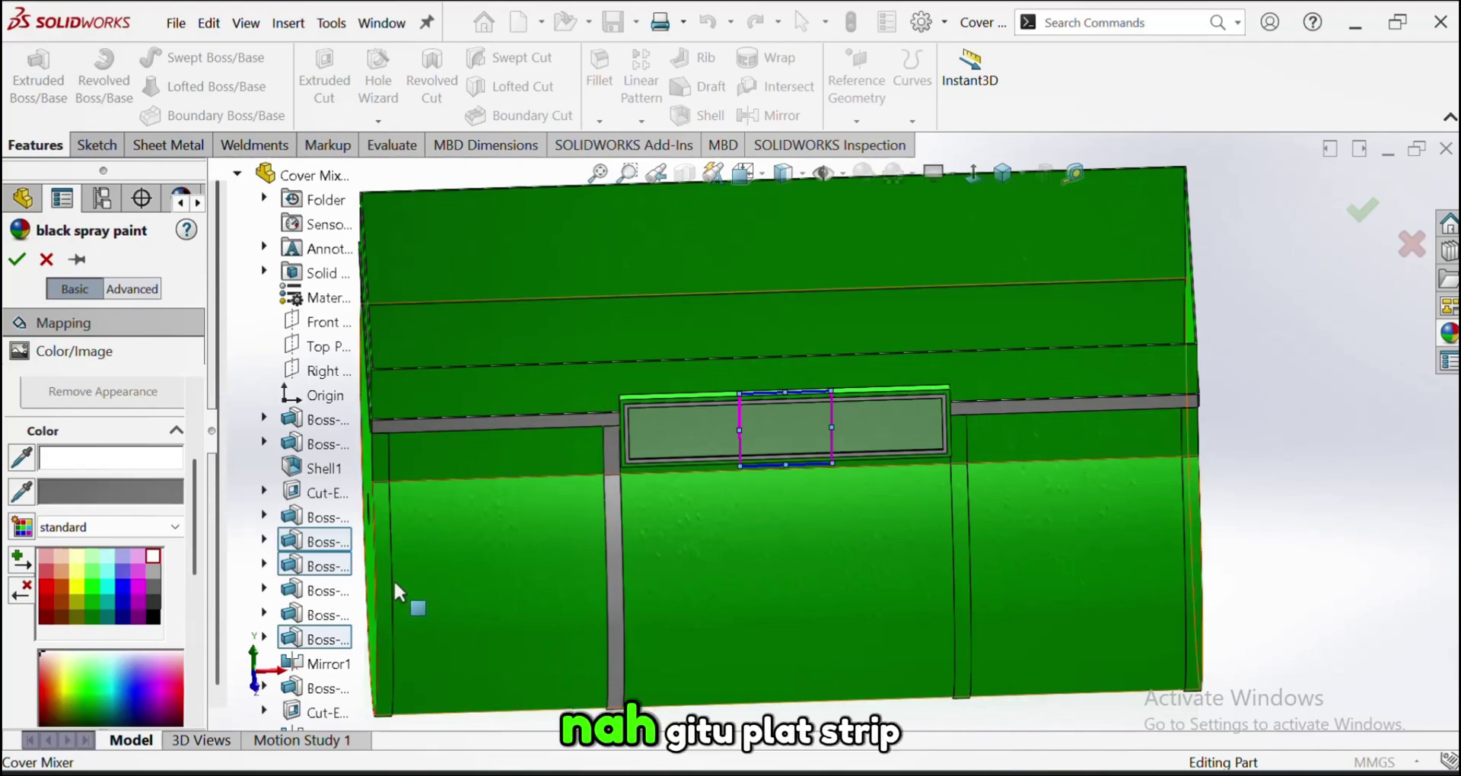
pyautogui.click(963, 563)
pyautogui.click(1189, 532)
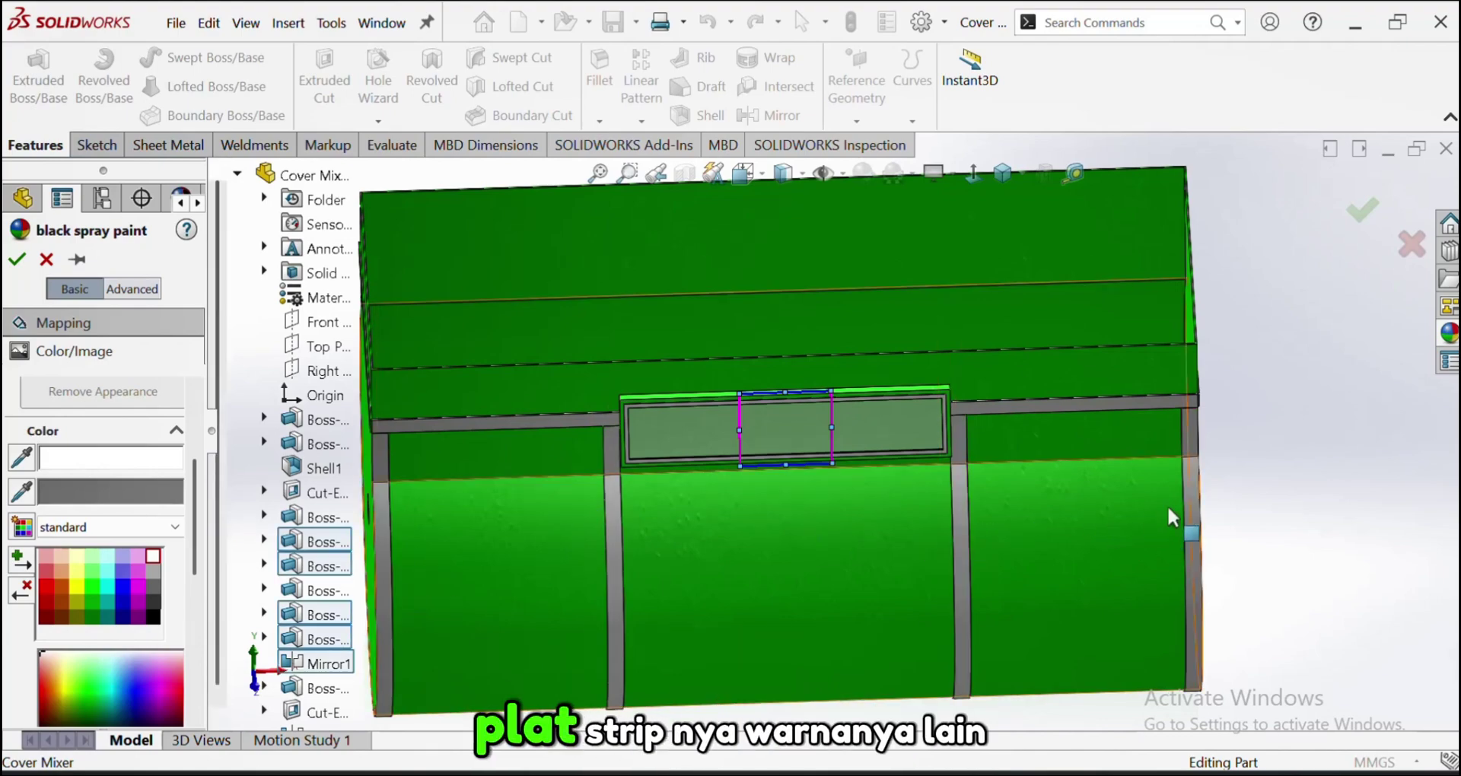
# Extend the white appearance selection to the remaining end strips, checking the cover from both ends
pyautogui.moveTo(972, 506); pyautogui.dragTo(1107, 483, button='middle')
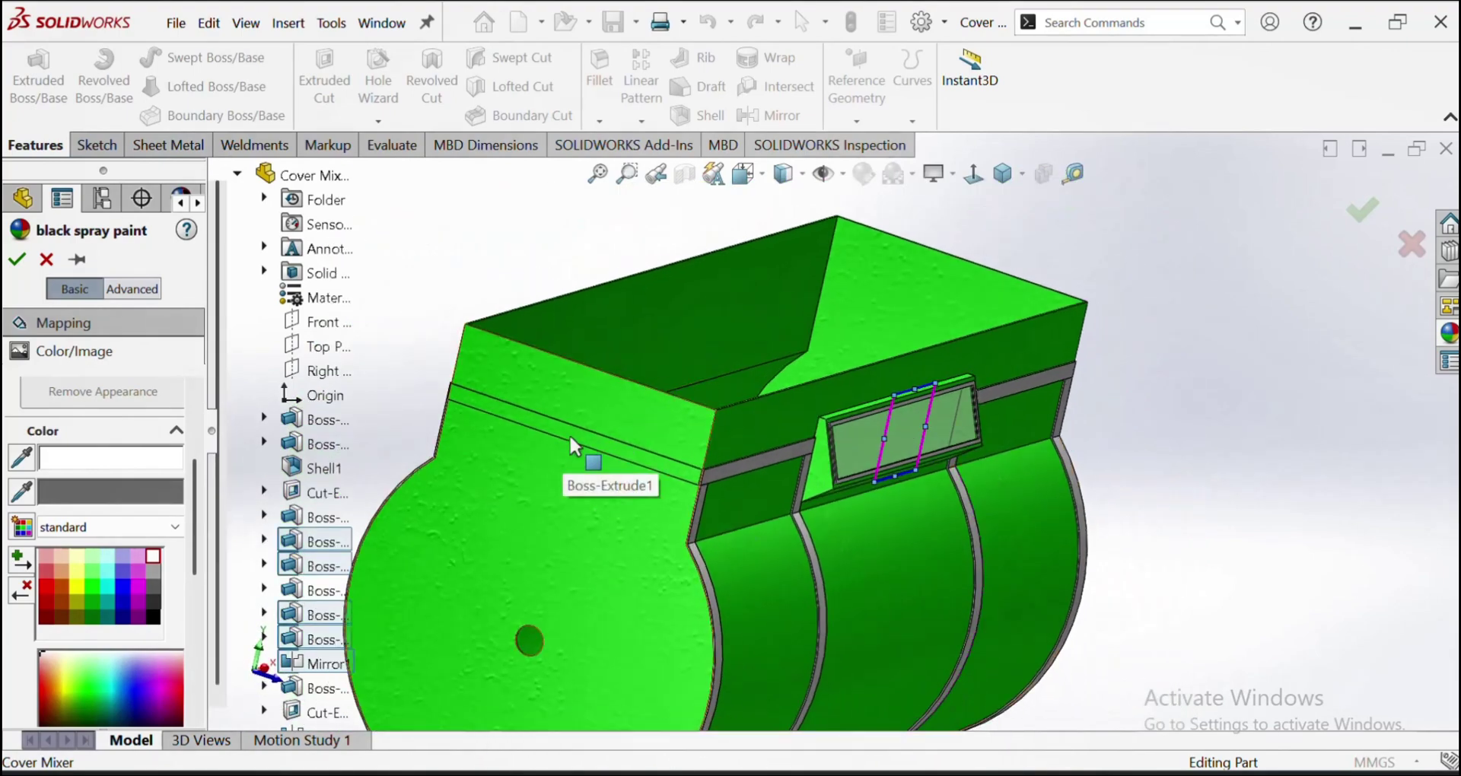
pyautogui.moveTo(798, 466); pyautogui.dragTo(858, 512, button='middle')
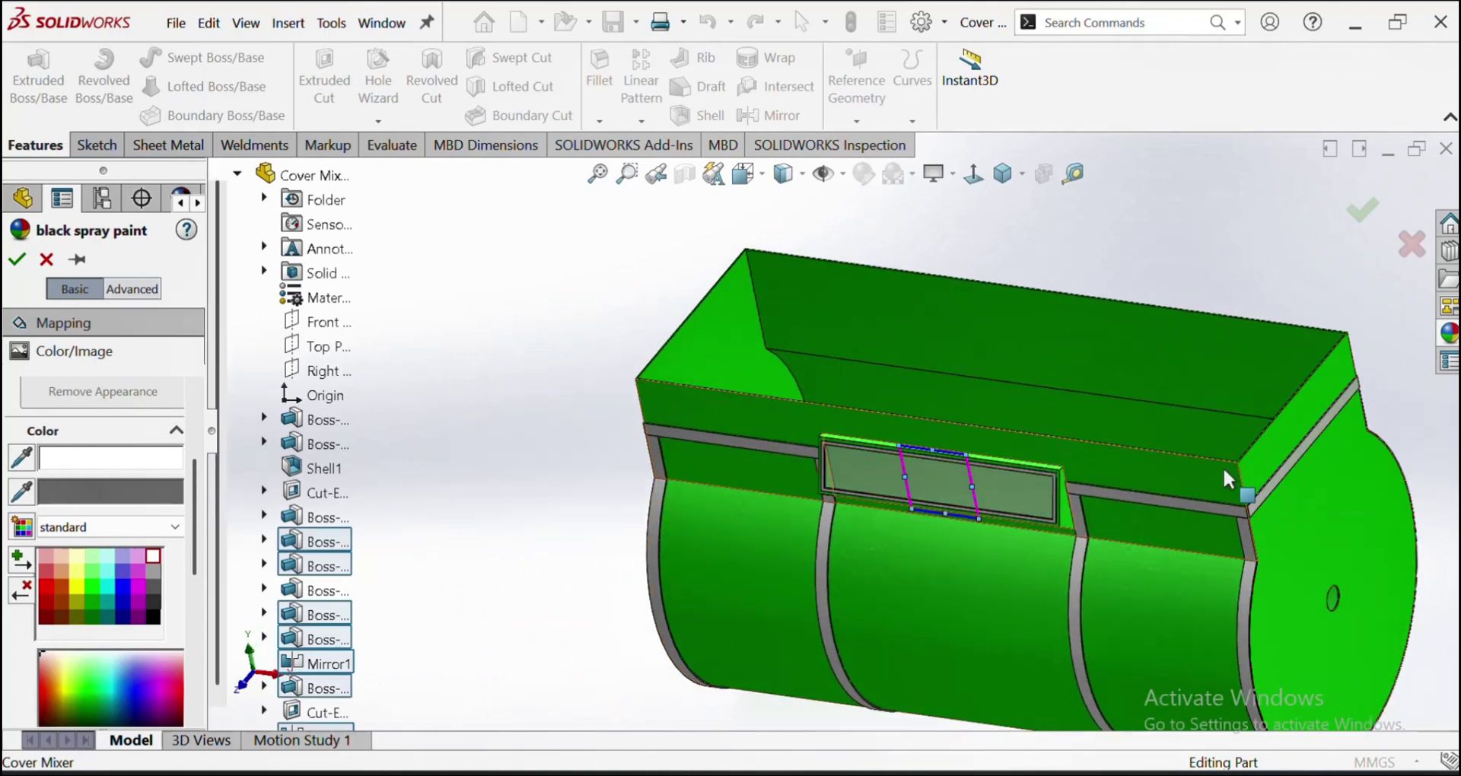
pyautogui.moveTo(1277, 477); pyautogui.dragTo(1089, 446, button='middle')
pyautogui.scroll(-3, 1045, 521)
pyautogui.moveTo(900, 474); pyautogui.dragTo(859, 439, button='middle')
pyautogui.scroll(-3, 860, 440)
pyautogui.scroll(2, 689, 422)
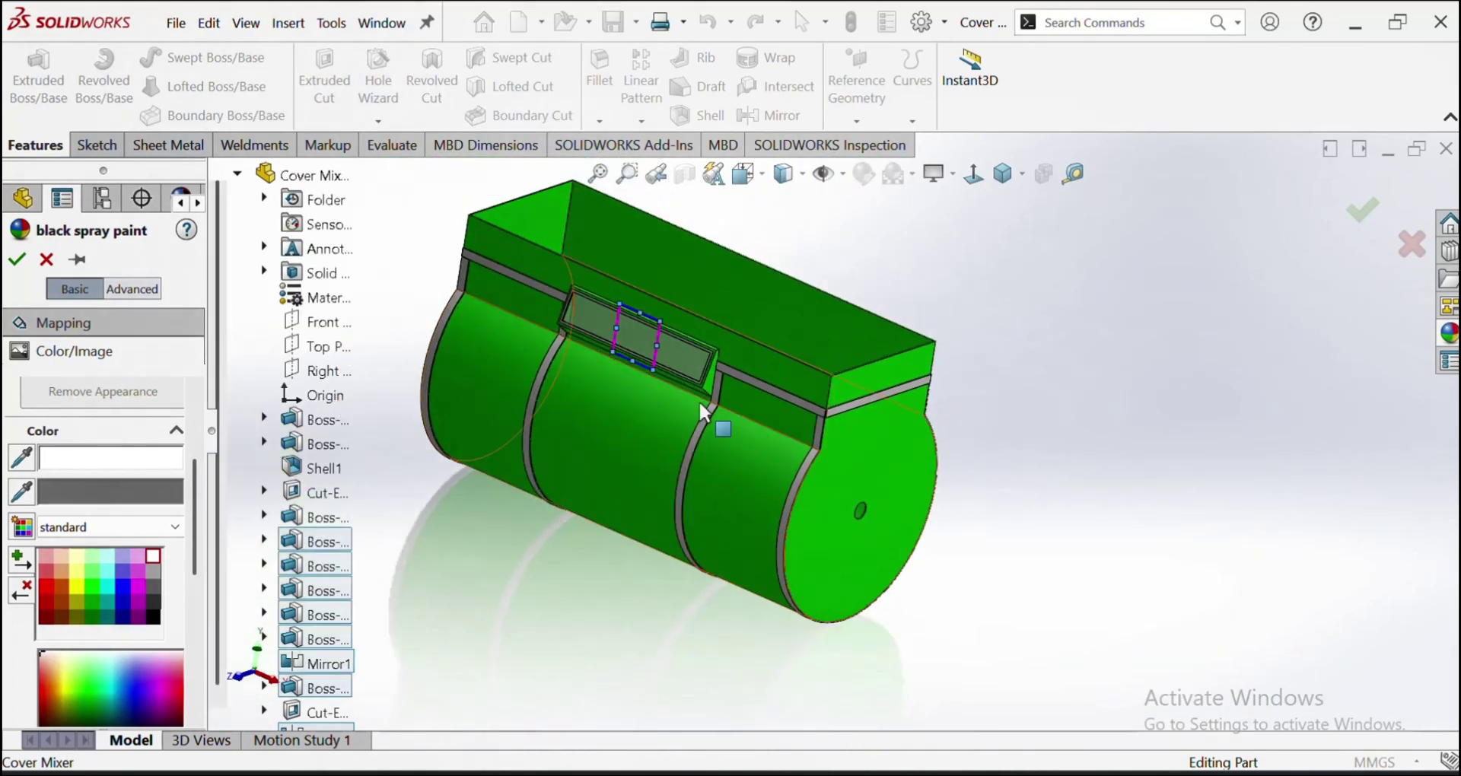
pyautogui.moveTo(700, 402); pyautogui.dragTo(686, 459, button='middle')
pyautogui.scroll(3, 50, 514)
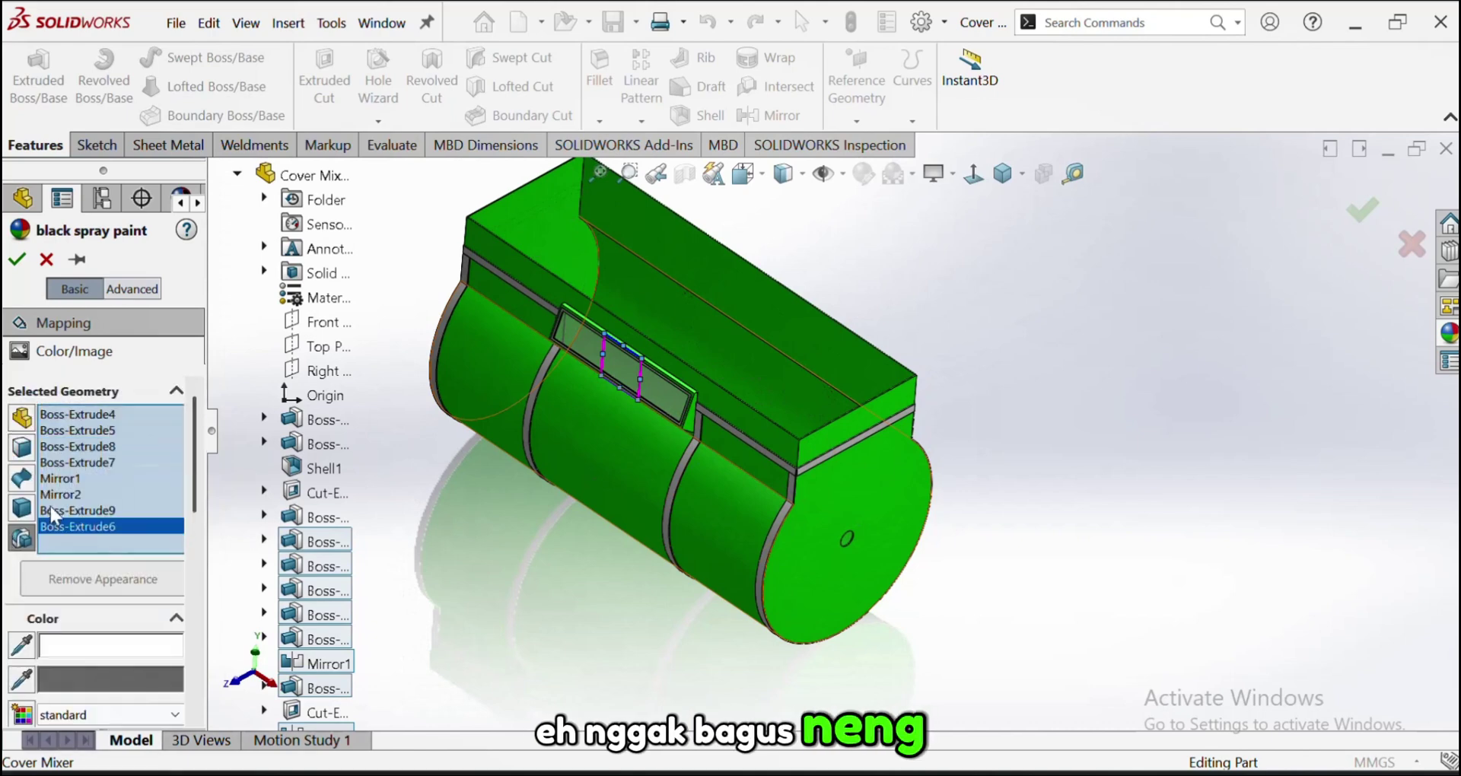
# Clear the selected geometry and apply the white colour only to the frame feature around the glass window
pyautogui.click(70, 493)
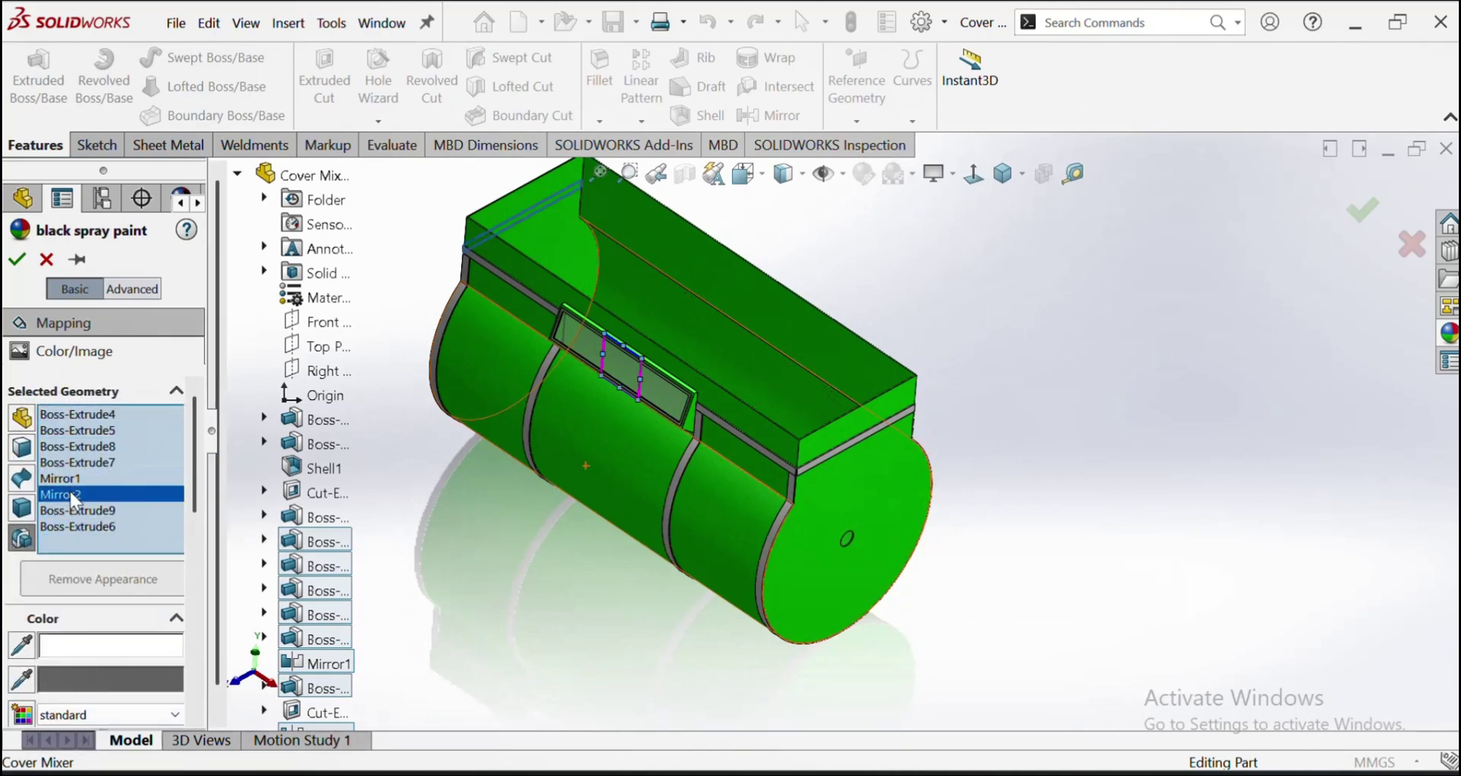
pyautogui.rightClick(92, 493)
pyautogui.click(165, 495)
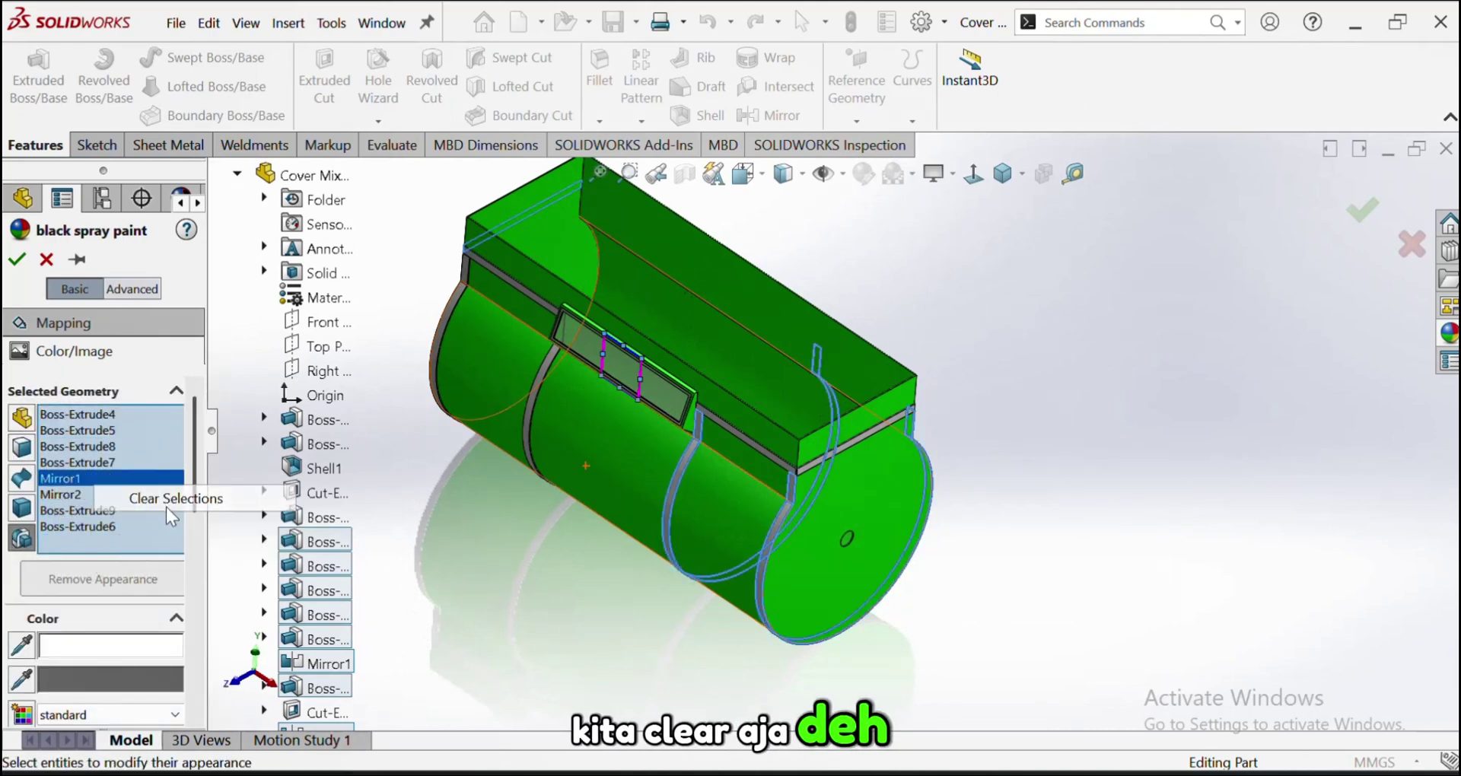
pyautogui.scroll(-6, 669, 363)
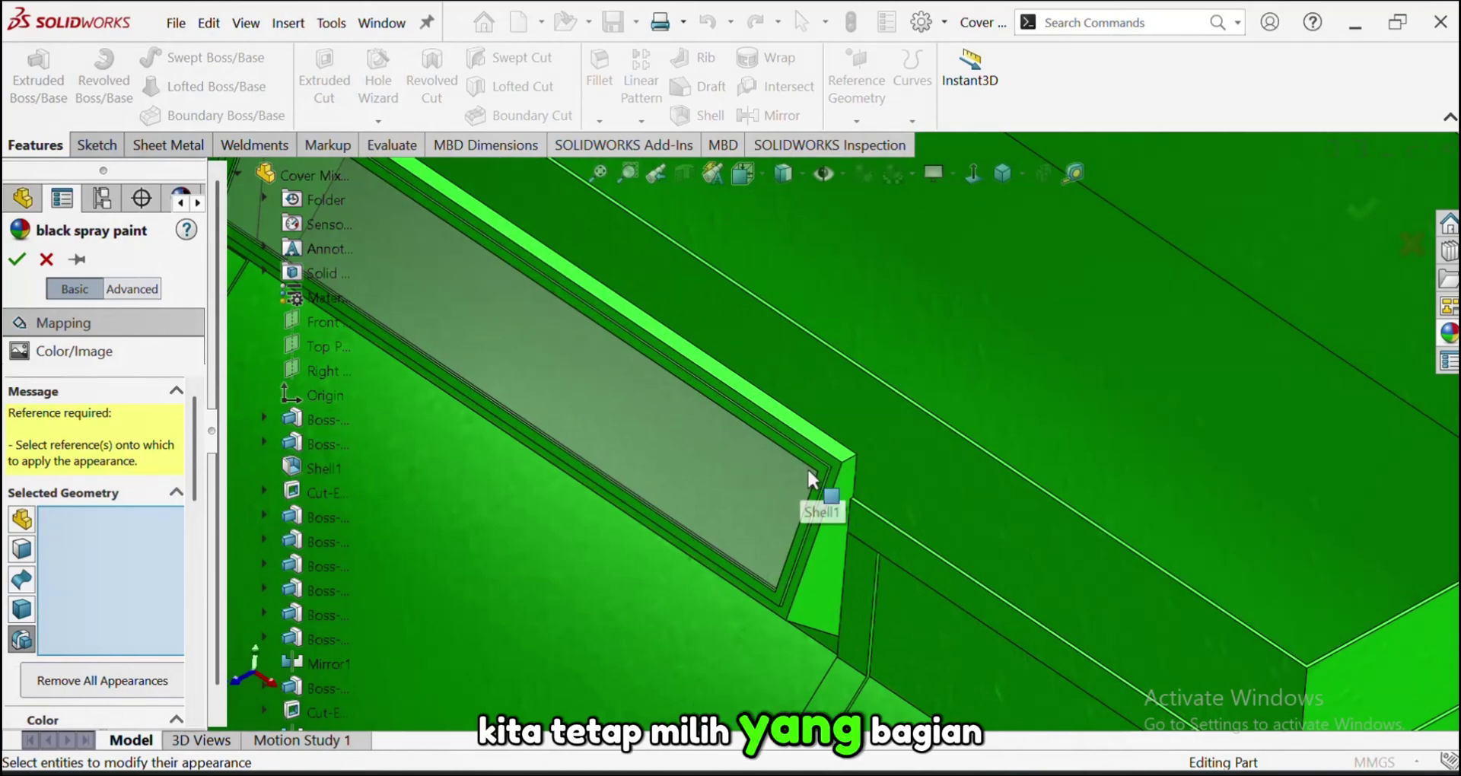
pyautogui.click(808, 473)
pyautogui.scroll(5, 791, 477)
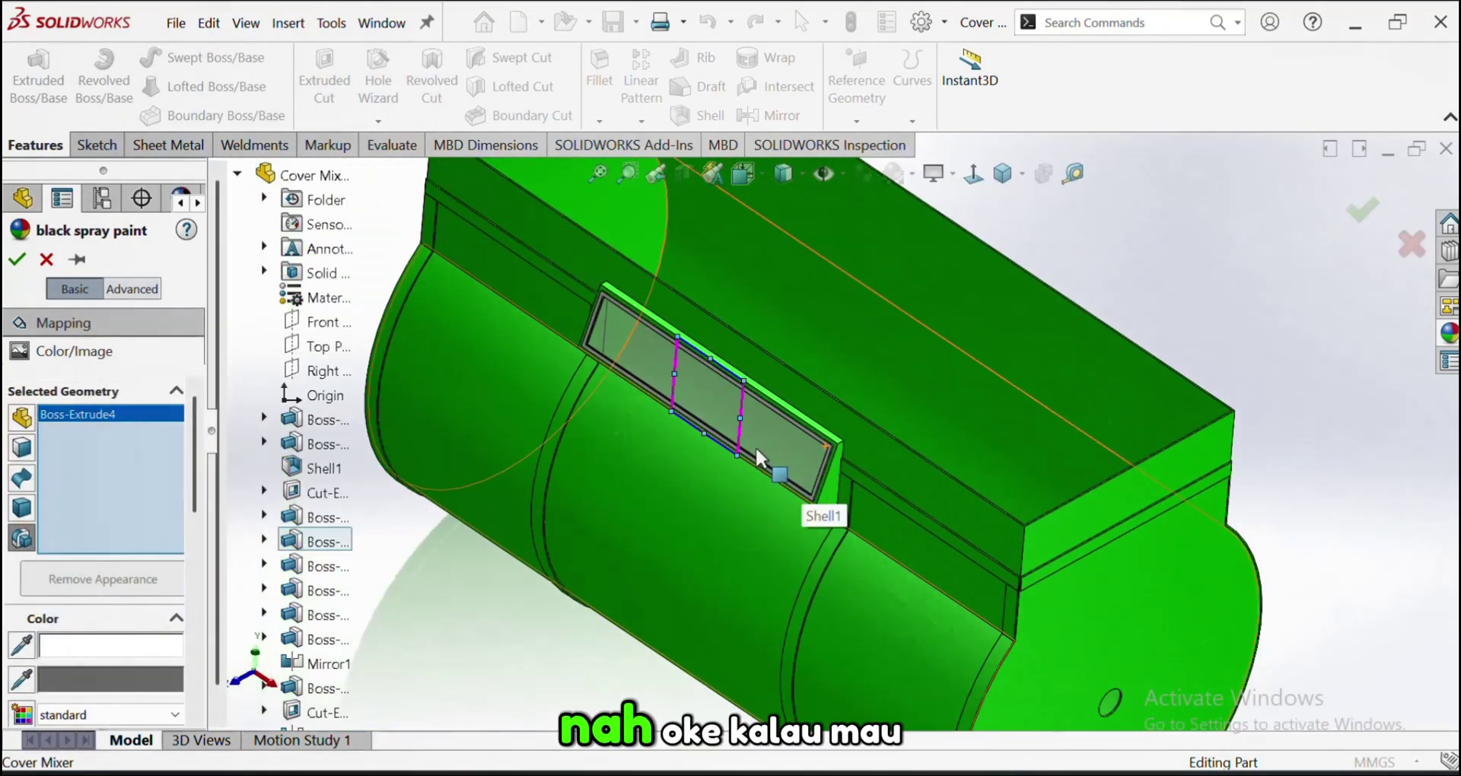
pyautogui.click(17, 261)
# Change the scene behind the cover to a plain white background
pyautogui.scroll(4, 956, 335)
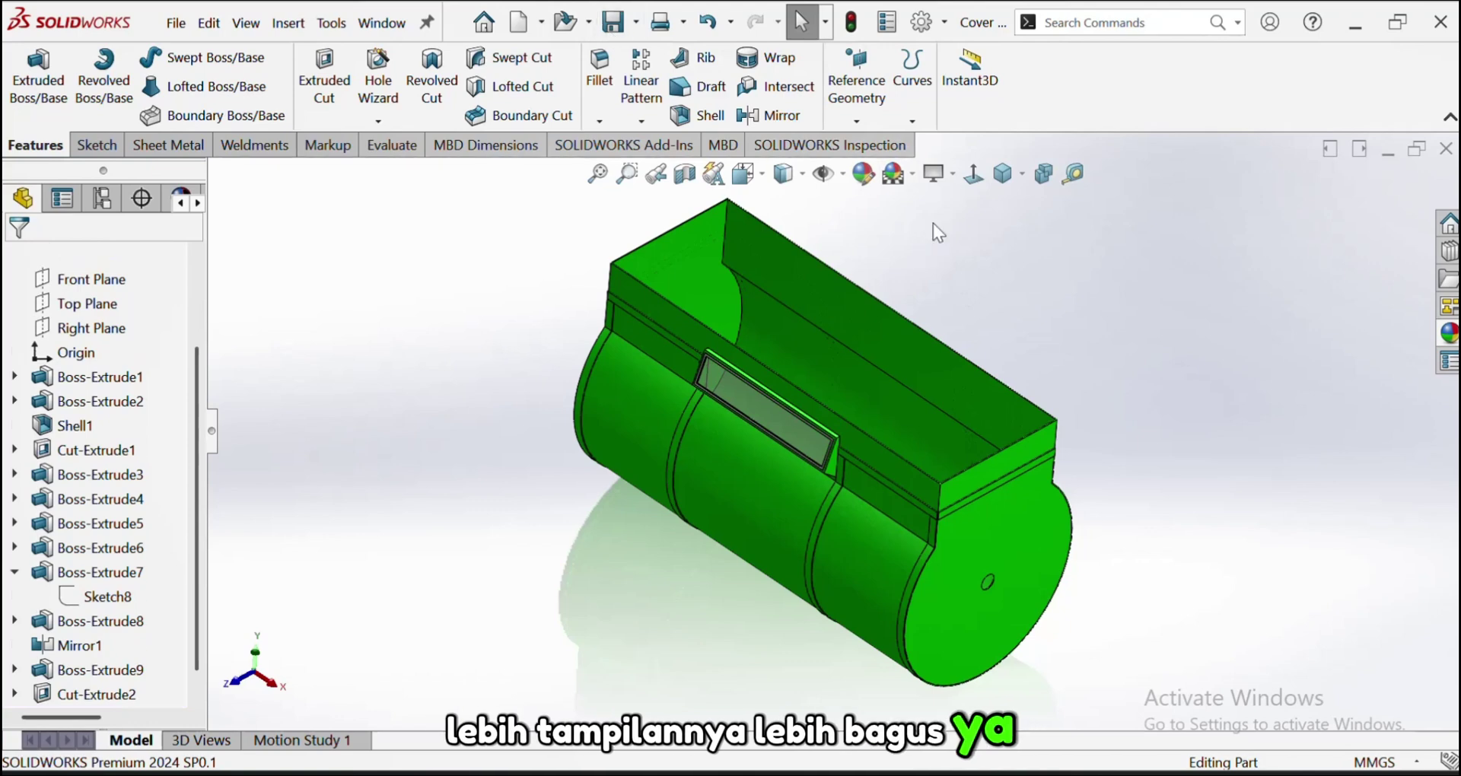
pyautogui.scroll(-2, 929, 220)
pyautogui.click(911, 175)
pyautogui.click(916, 232)
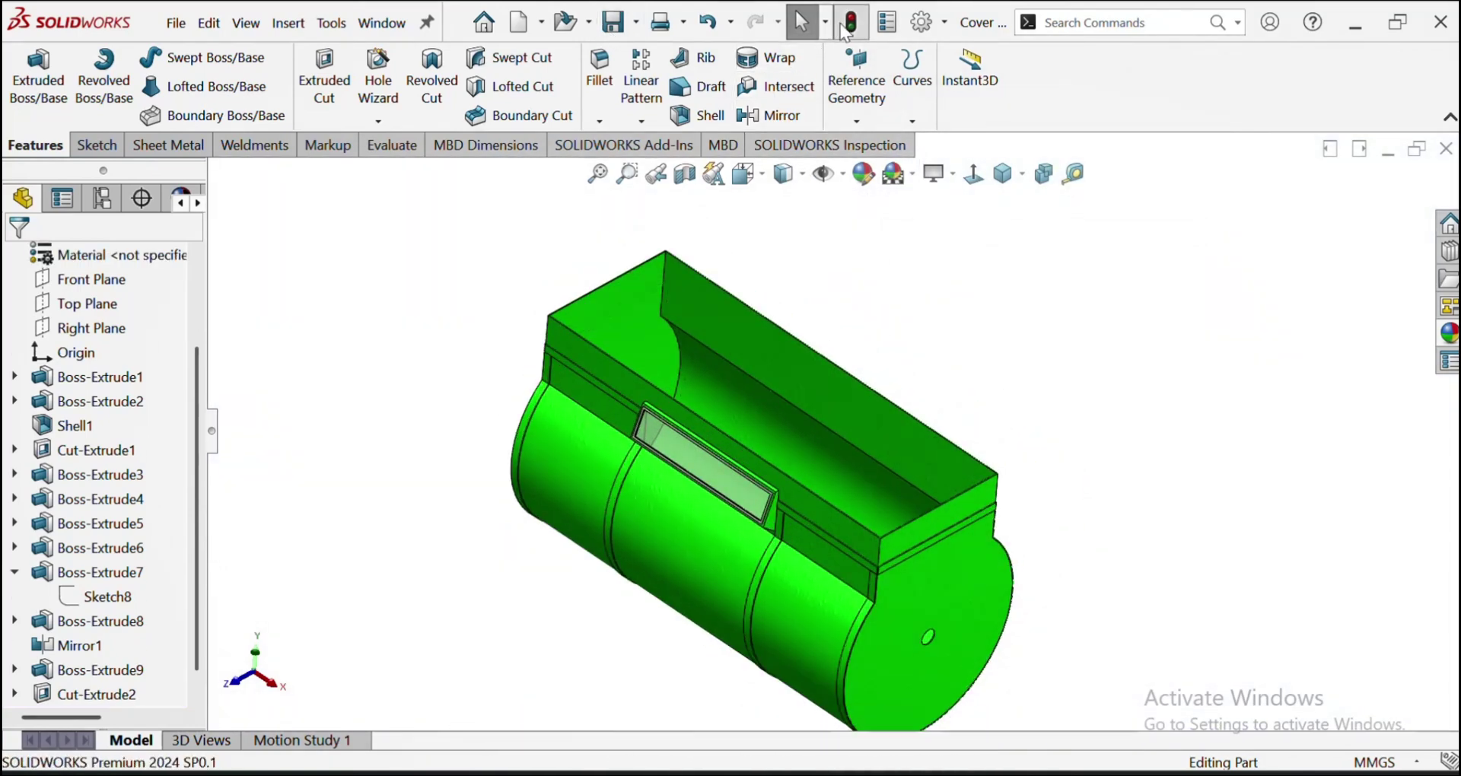
# Try showing the cover with Shadows In Shaded Mode and Ambient Occlusion
pyautogui.scroll(3, 919, 560)
pyautogui.scroll(-3, 918, 535)
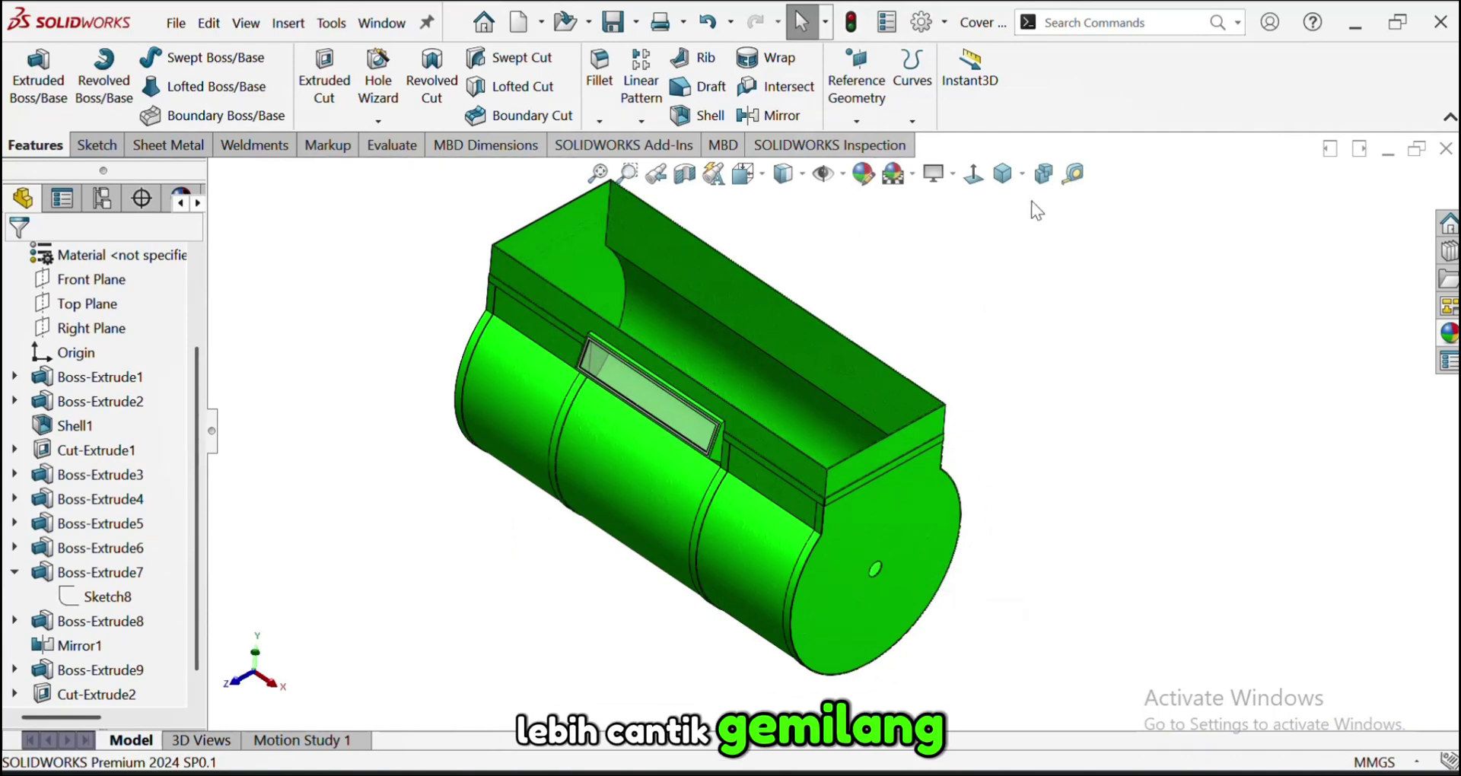
pyautogui.click(949, 175)
pyautogui.click(962, 227)
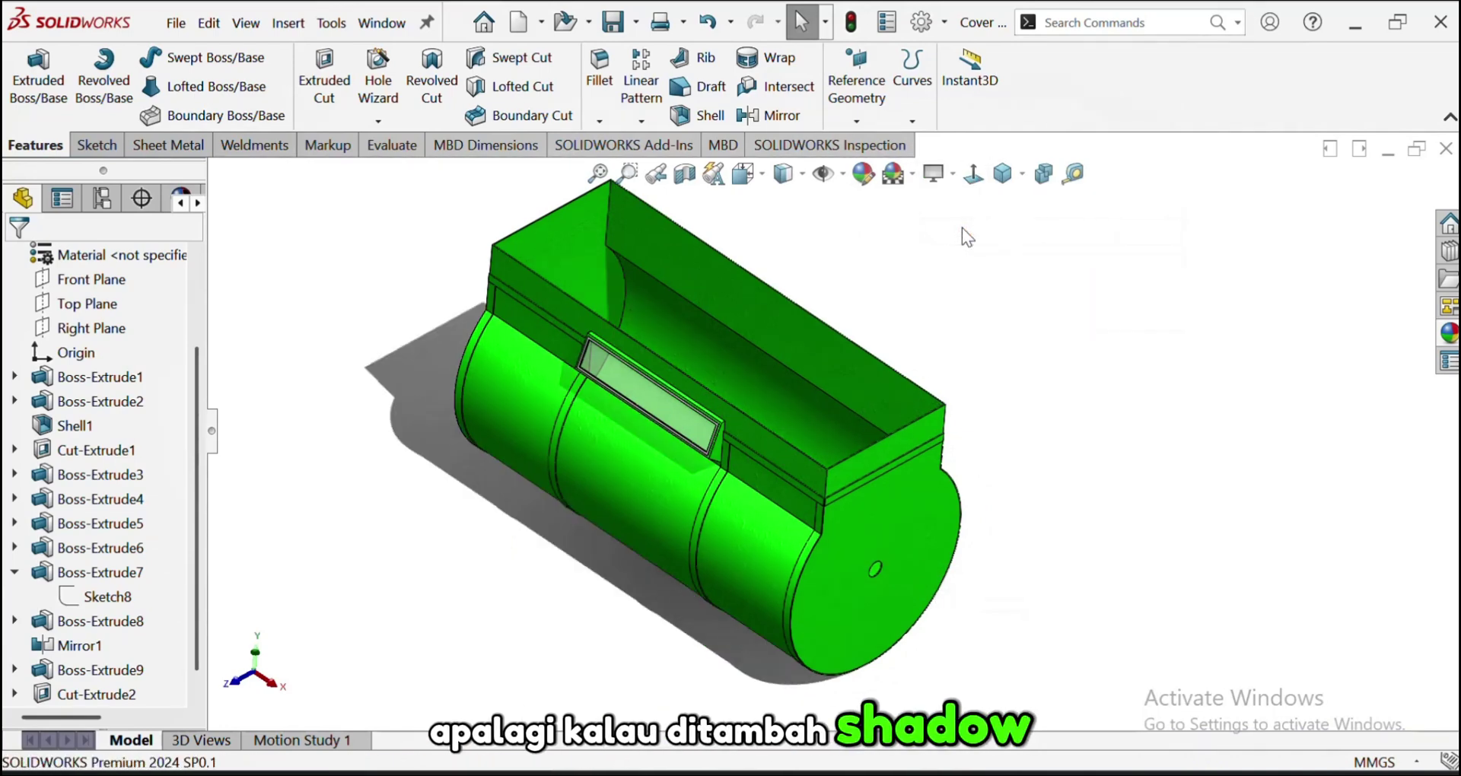
pyautogui.click(954, 176)
pyautogui.click(966, 255)
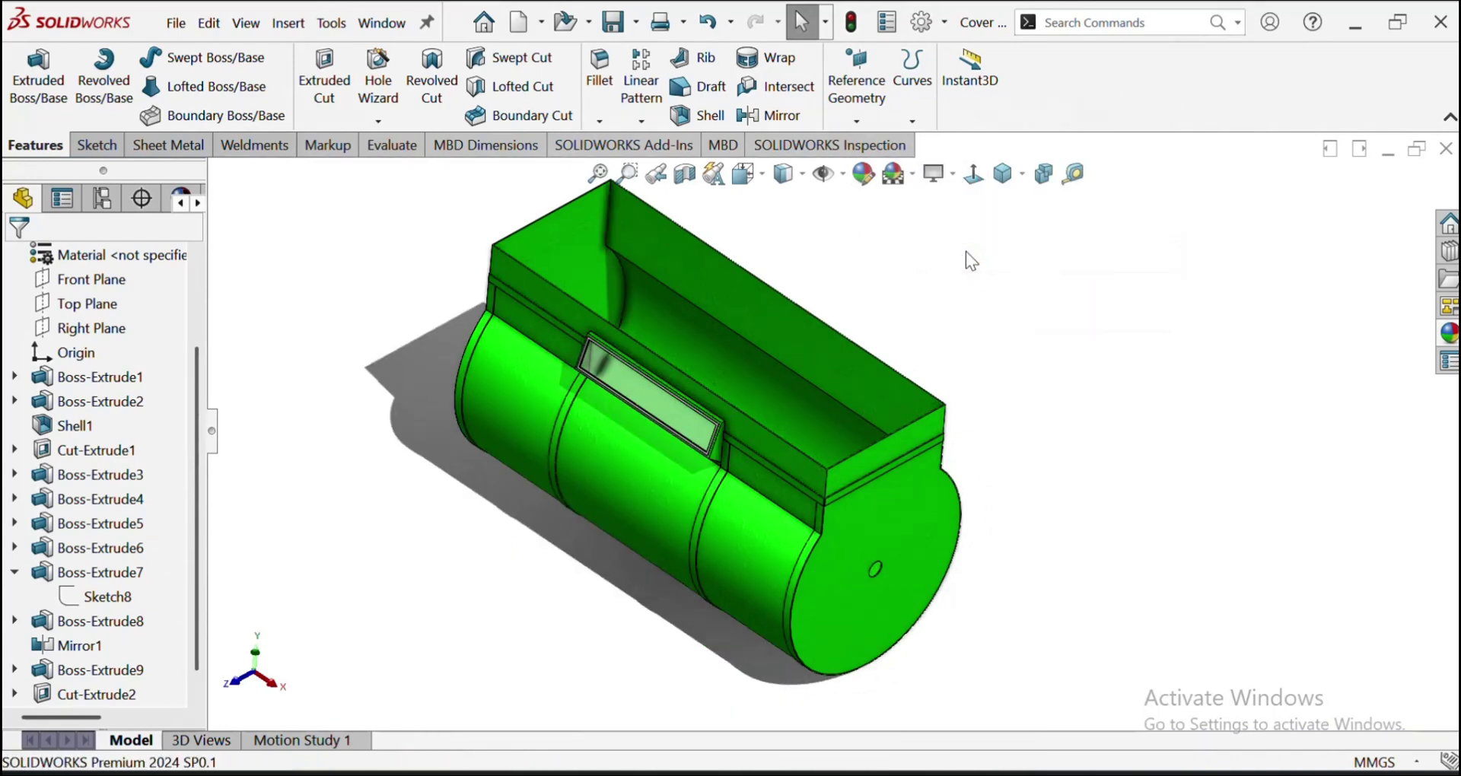
# Turn off Ambient Occlusion and Shadows In Shaded Mode for the cover
pyautogui.click(952, 175)
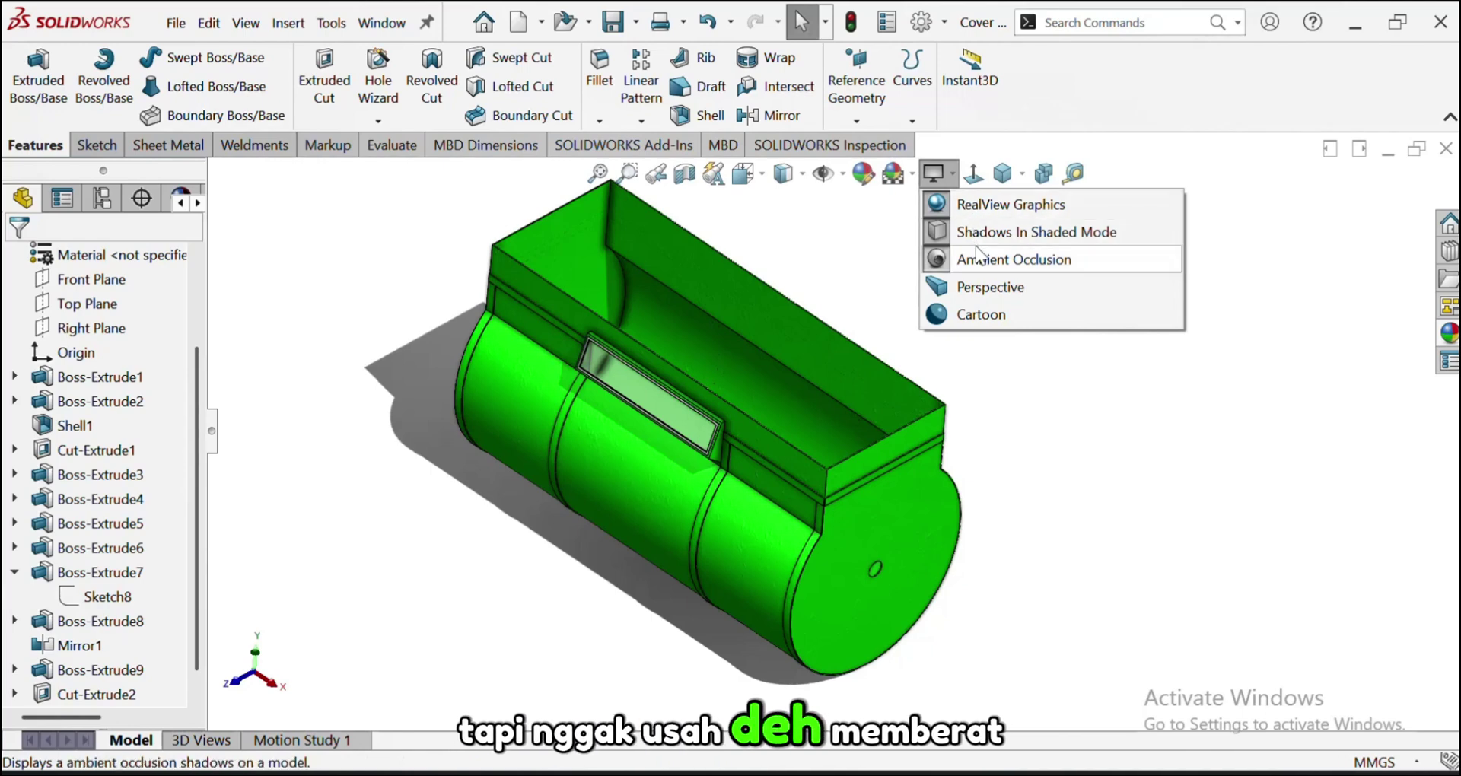
pyautogui.click(977, 251)
pyautogui.click(956, 174)
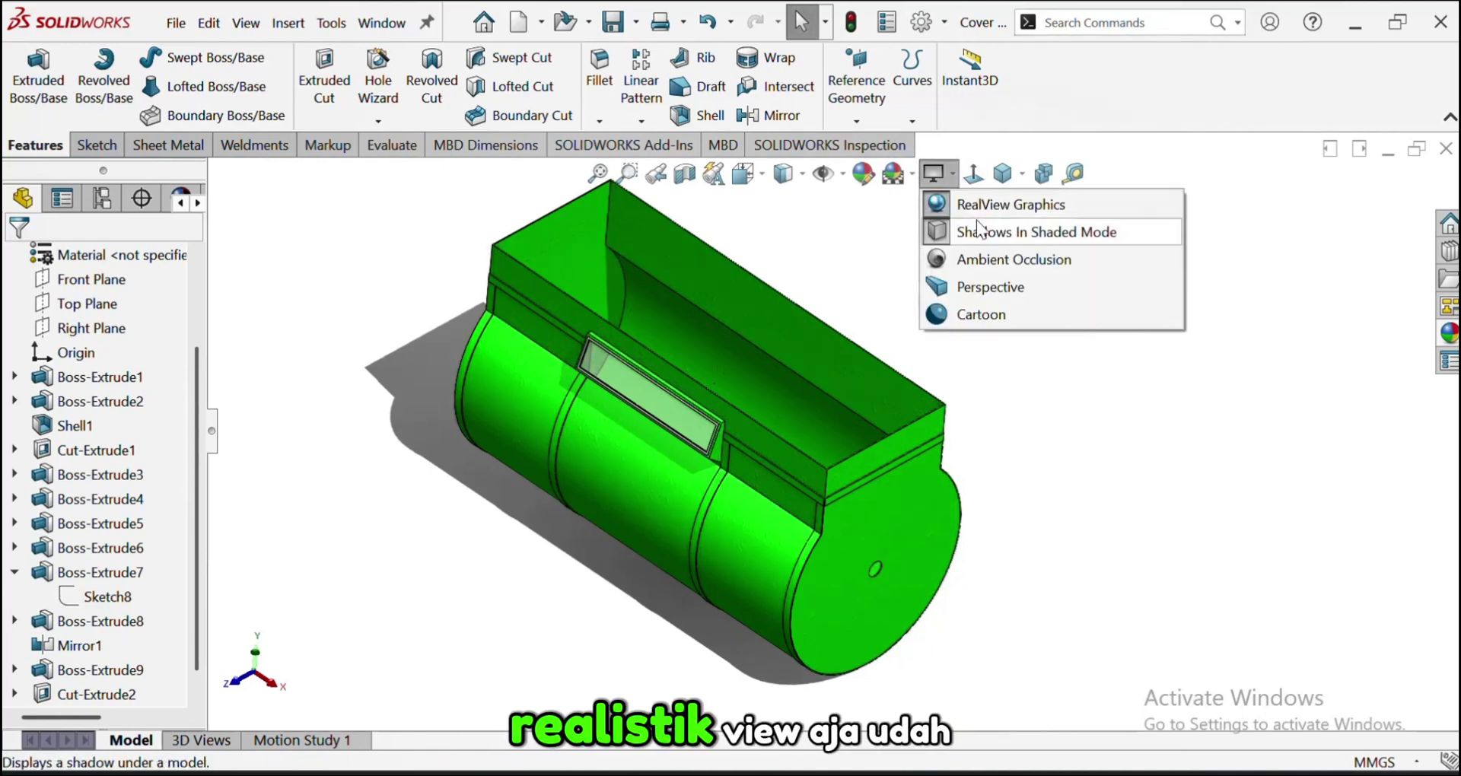
pyautogui.click(977, 222)
# Switch to Paint and review the concept sketch with the cover's front and side views and dimensions
pyautogui.moveTo(859, 538); pyautogui.dragTo(901, 433, button='middle')
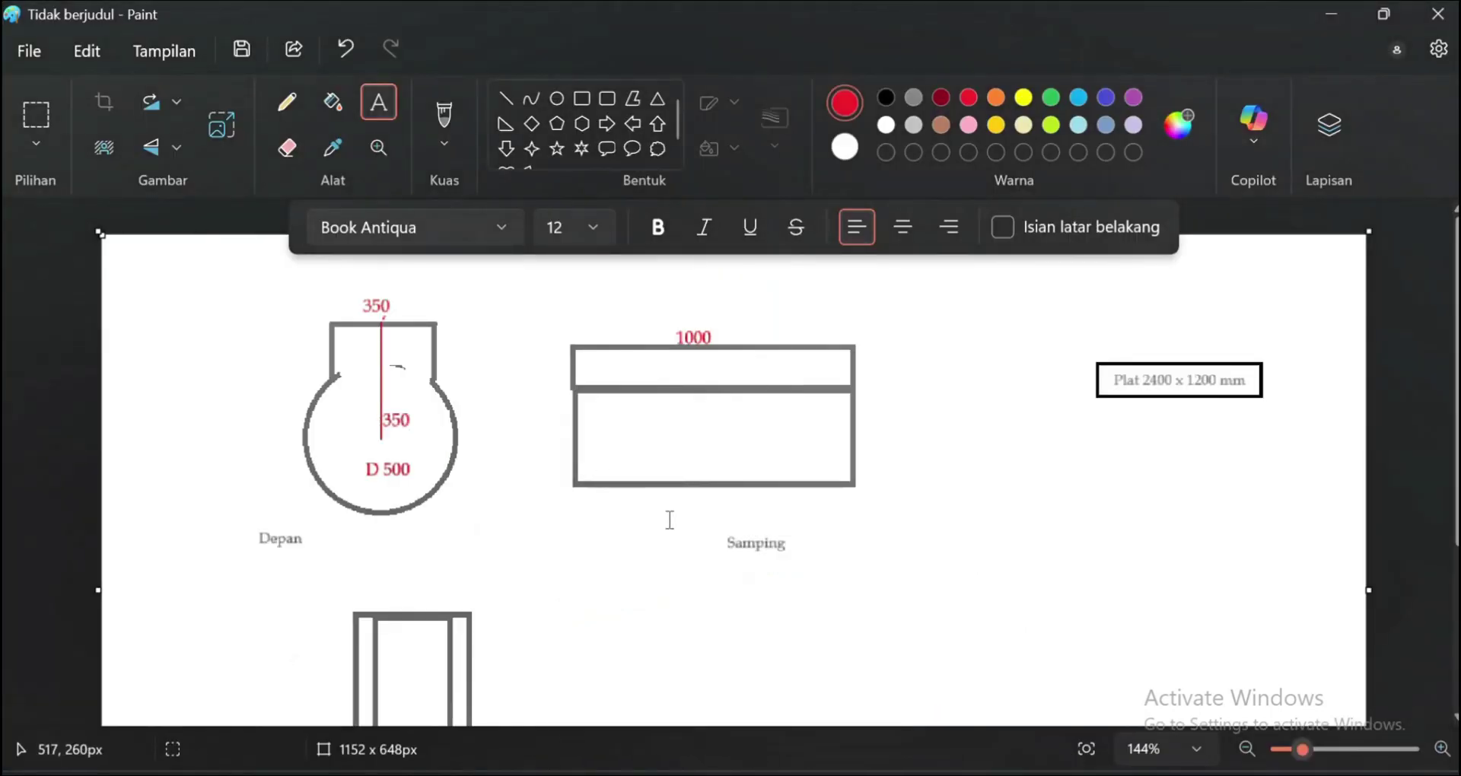
pyautogui.keyDown('ctrl'); pyautogui.scroll(-4, 669, 520); pyautogui.keyUp('ctrl')
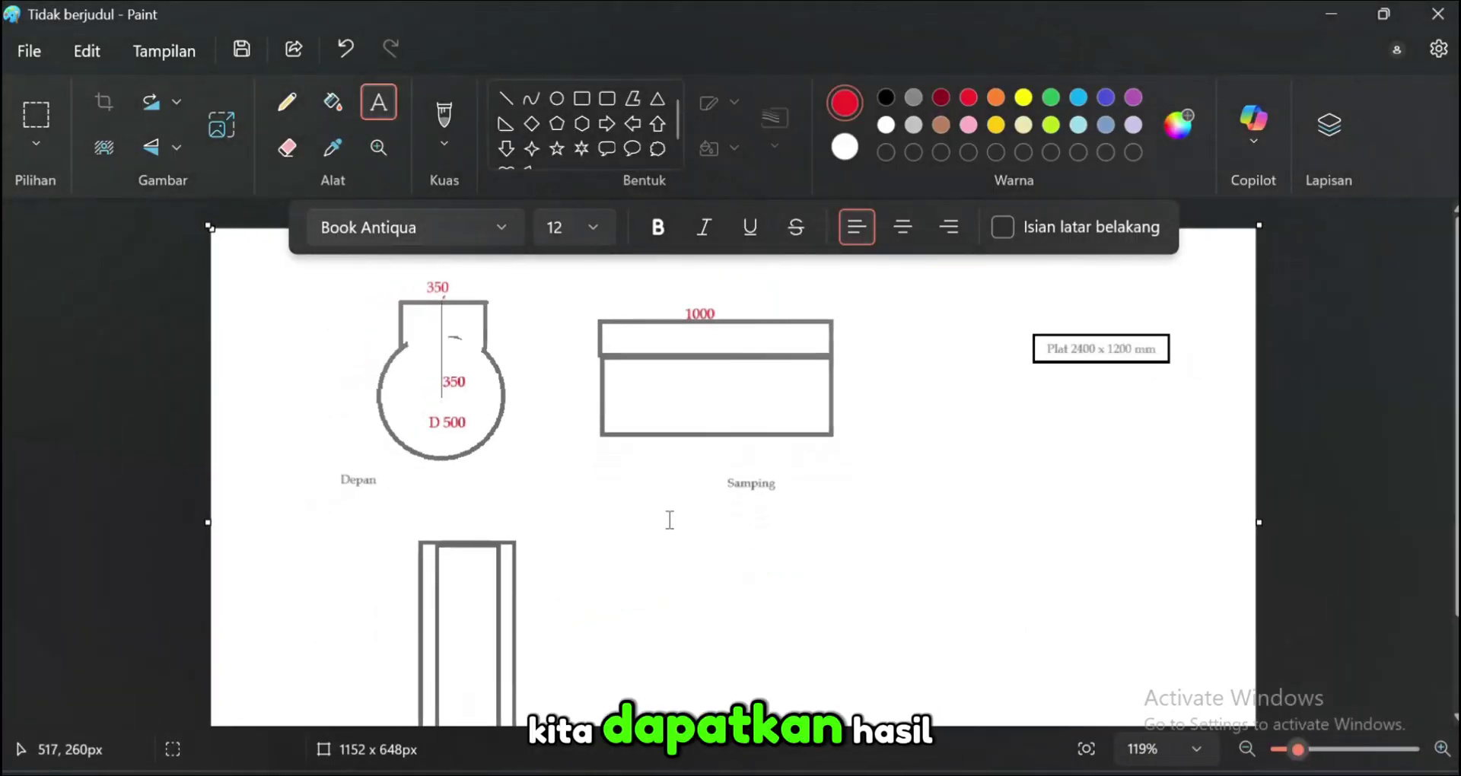
pyautogui.keyDown('ctrl'); pyautogui.scroll(1, 883, 543); pyautogui.keyUp('ctrl')
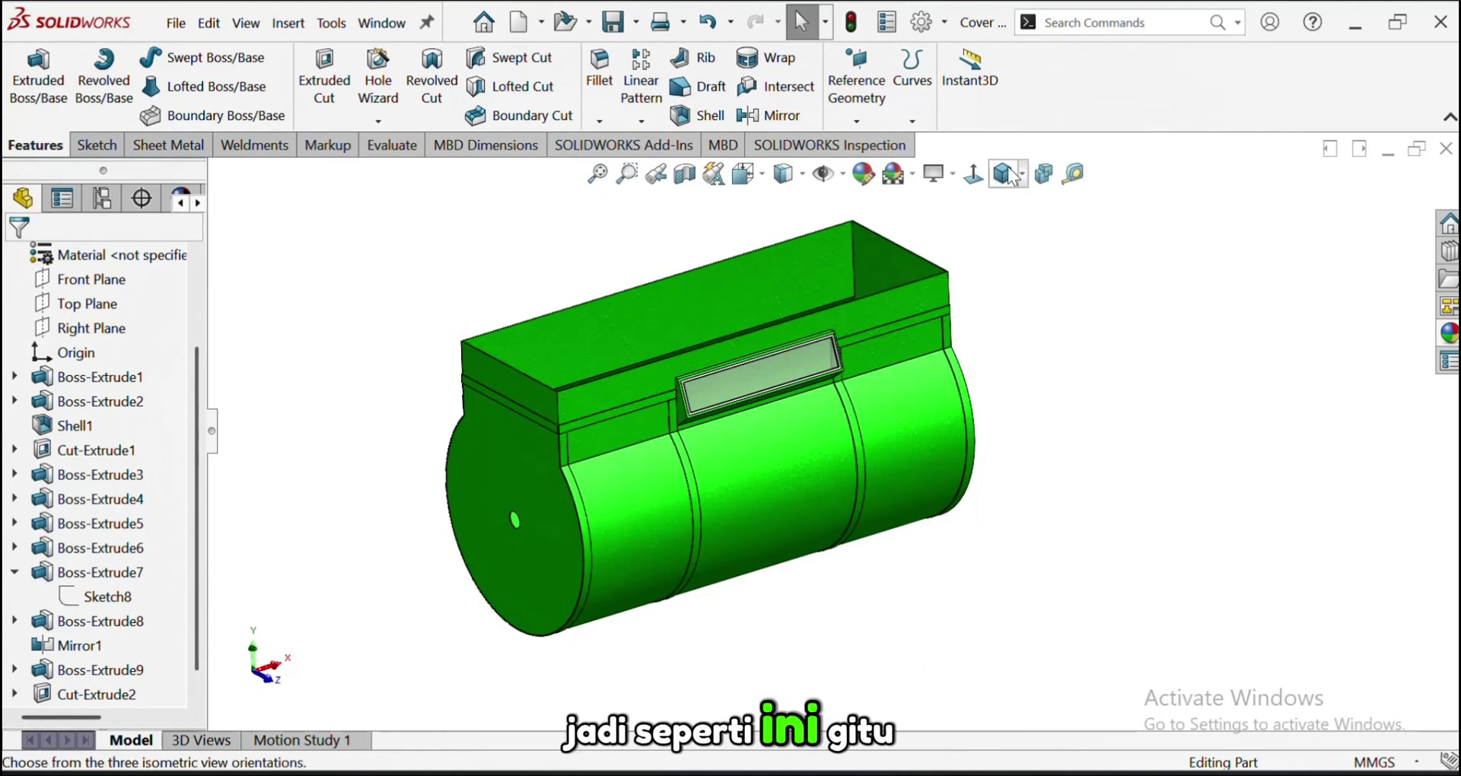
# Switch back to SOLIDWORKS and inspect the finished cover in the isometric view
pyautogui.click(1012, 176)
pyautogui.click(1021, 207)
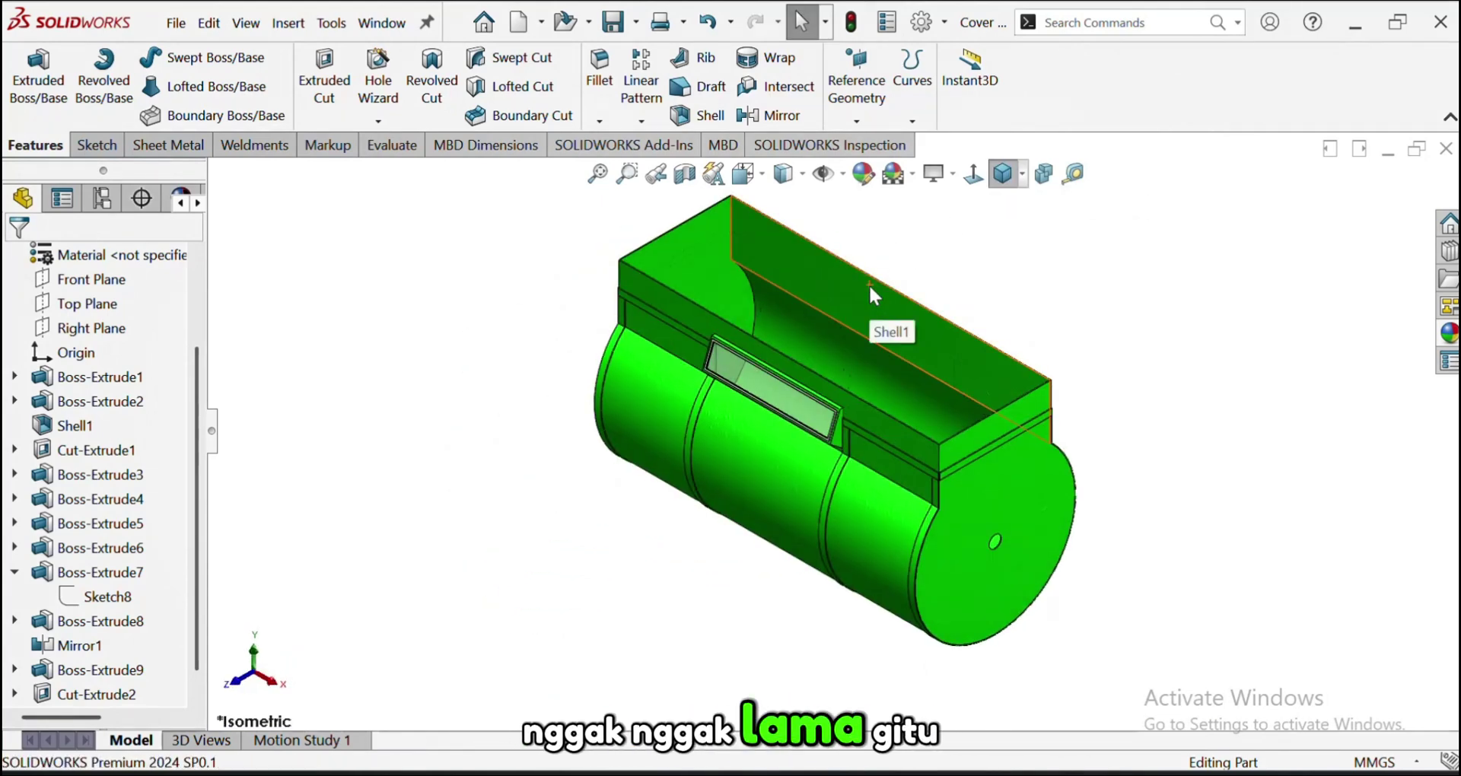
pyautogui.scroll(-2, 919, 215)
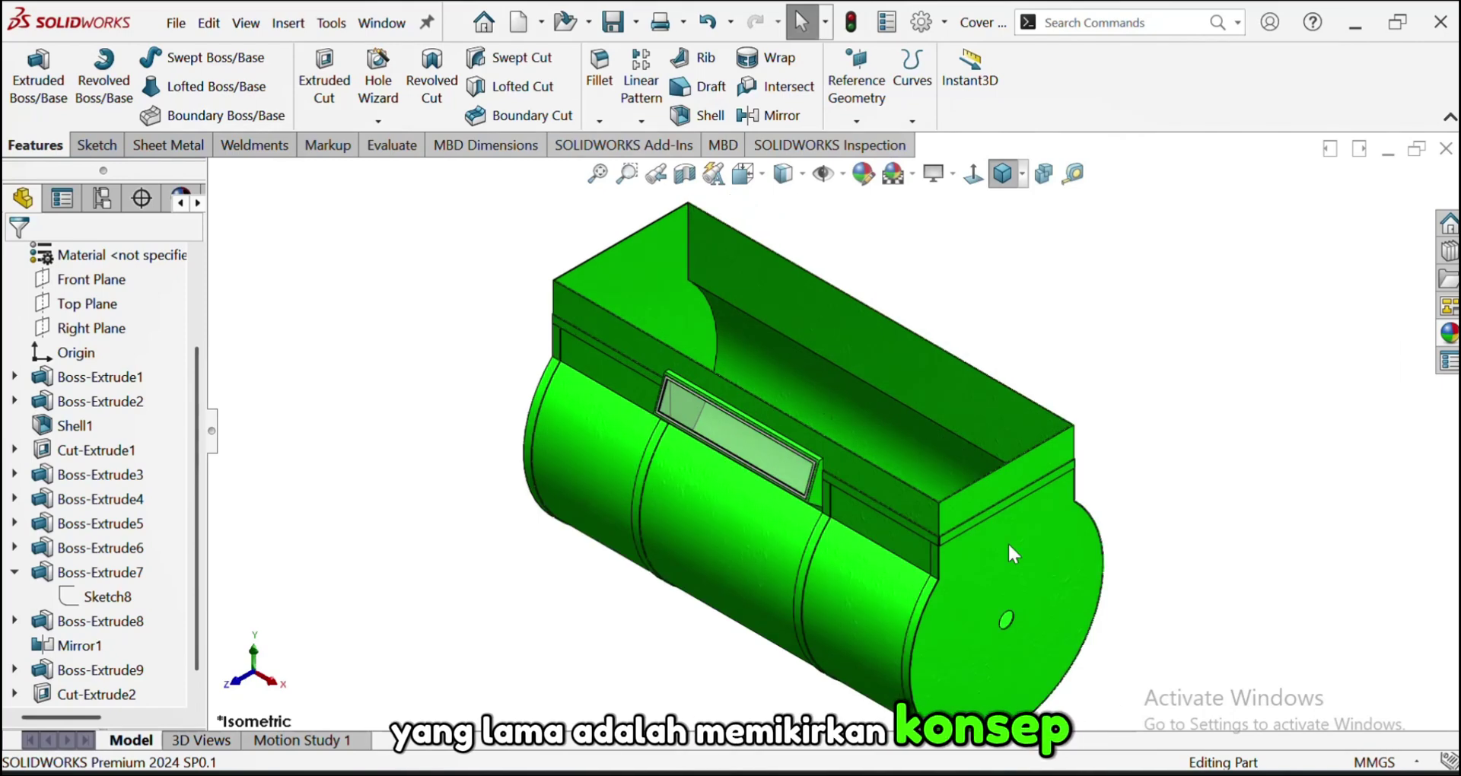
pyautogui.scroll(1, 1008, 544)
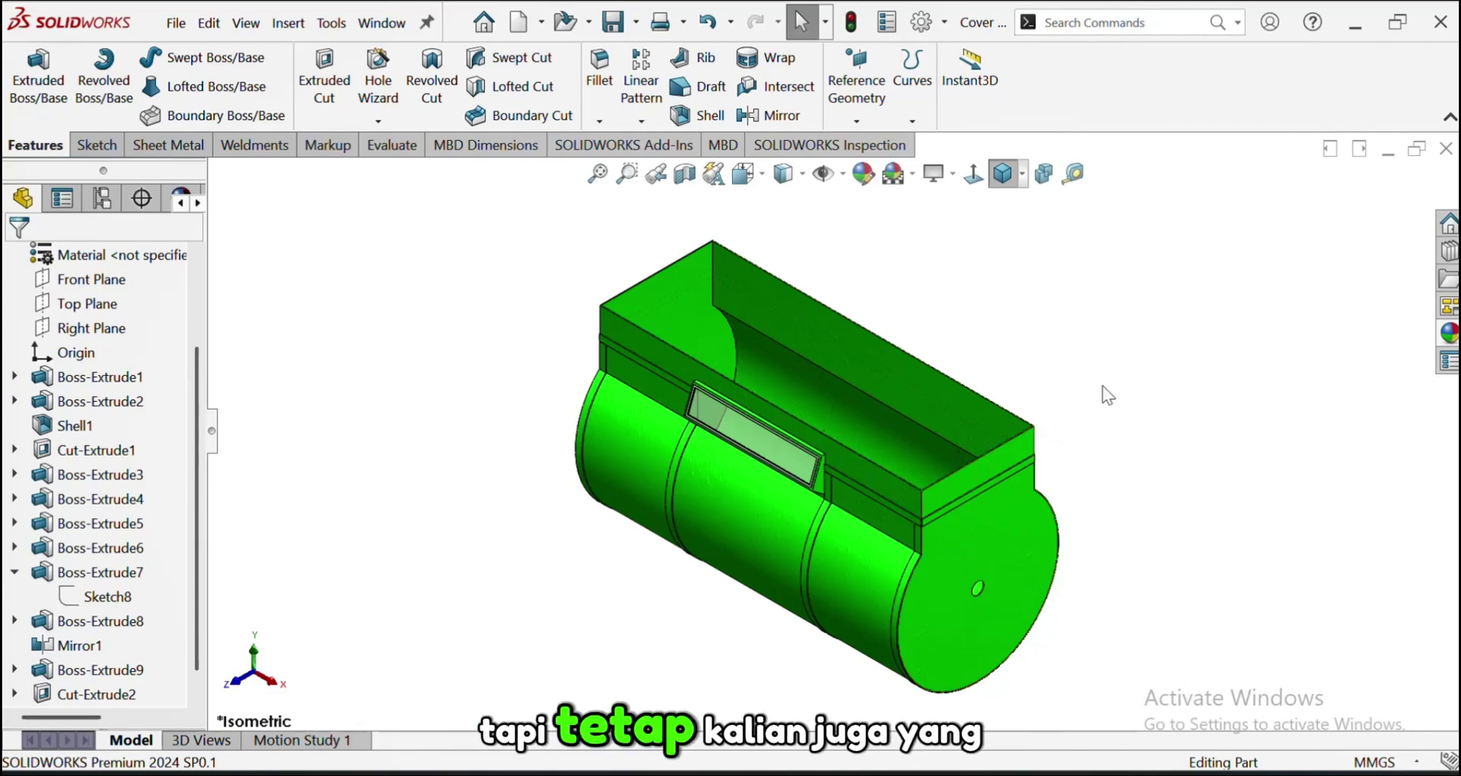
pyautogui.scroll(-2, 974, 533)
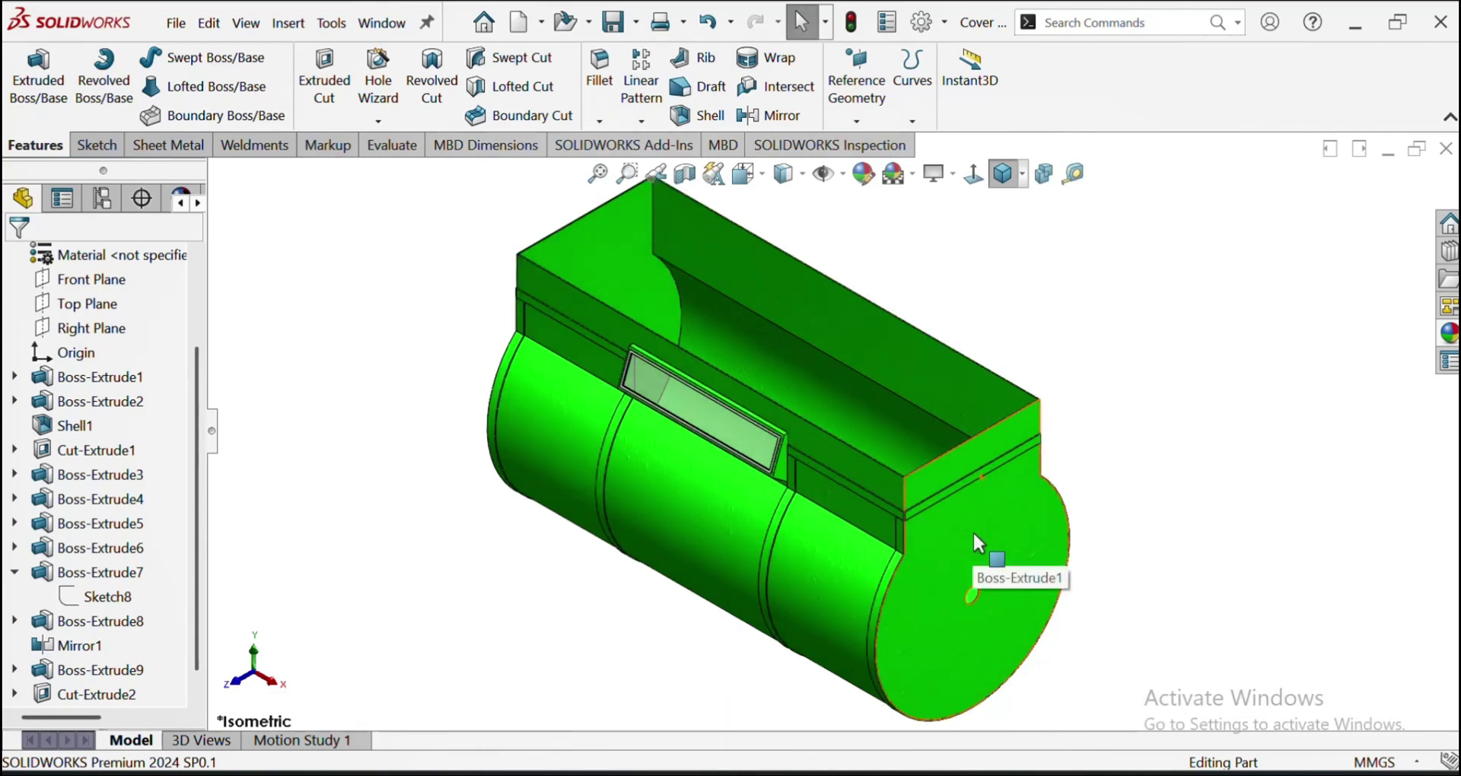
pyautogui.scroll(1, 980, 526)
pyautogui.scroll(-1, 986, 430)
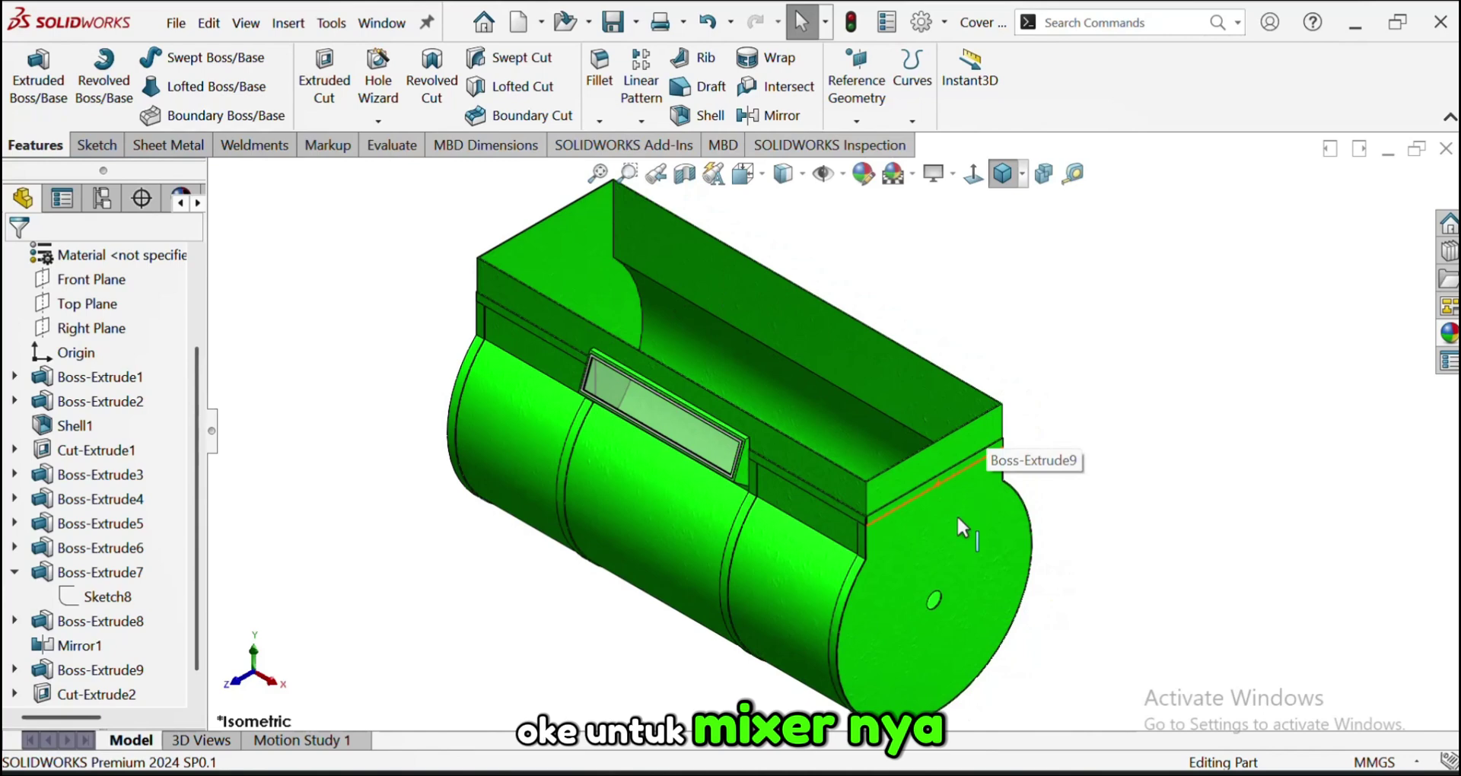